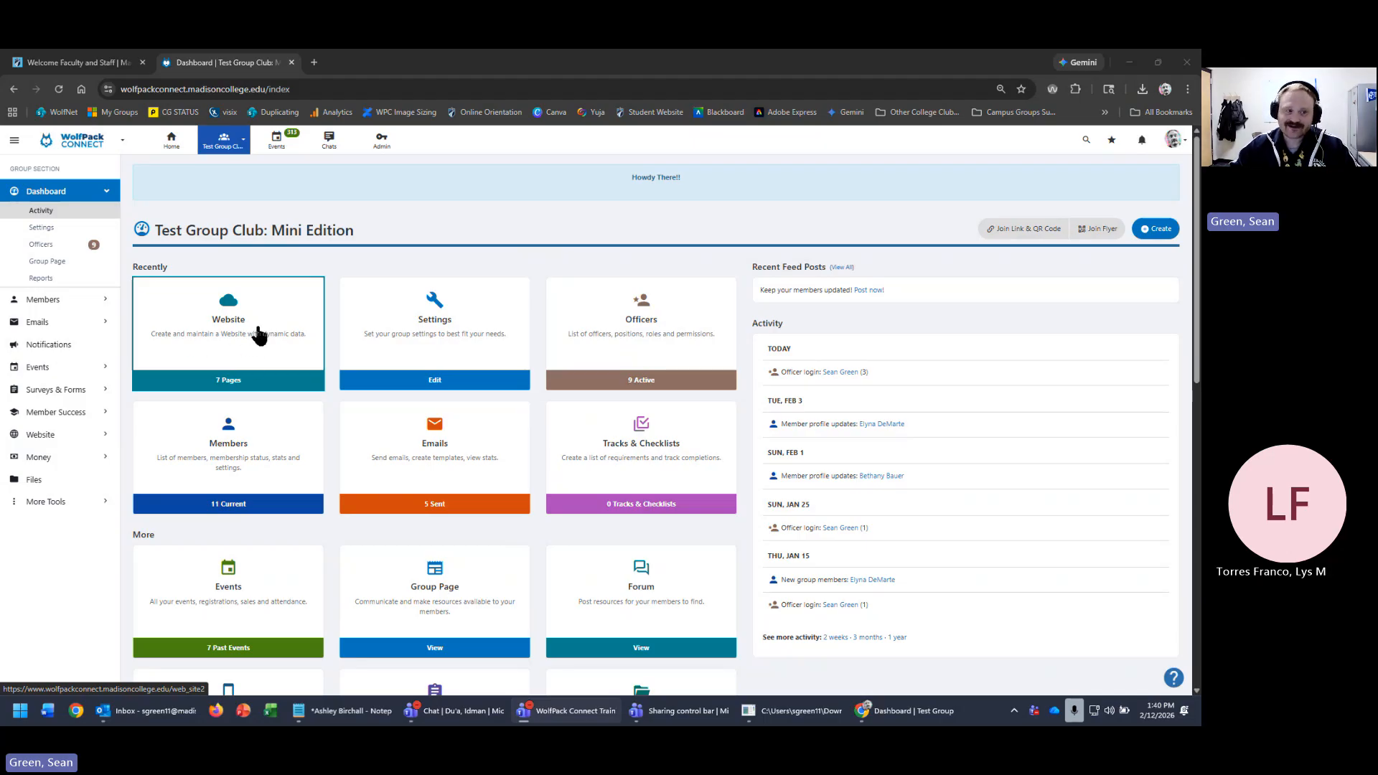
- Open the group's Website Menus & Pages list, showing Home, Events, News and other pages
click(14, 141)
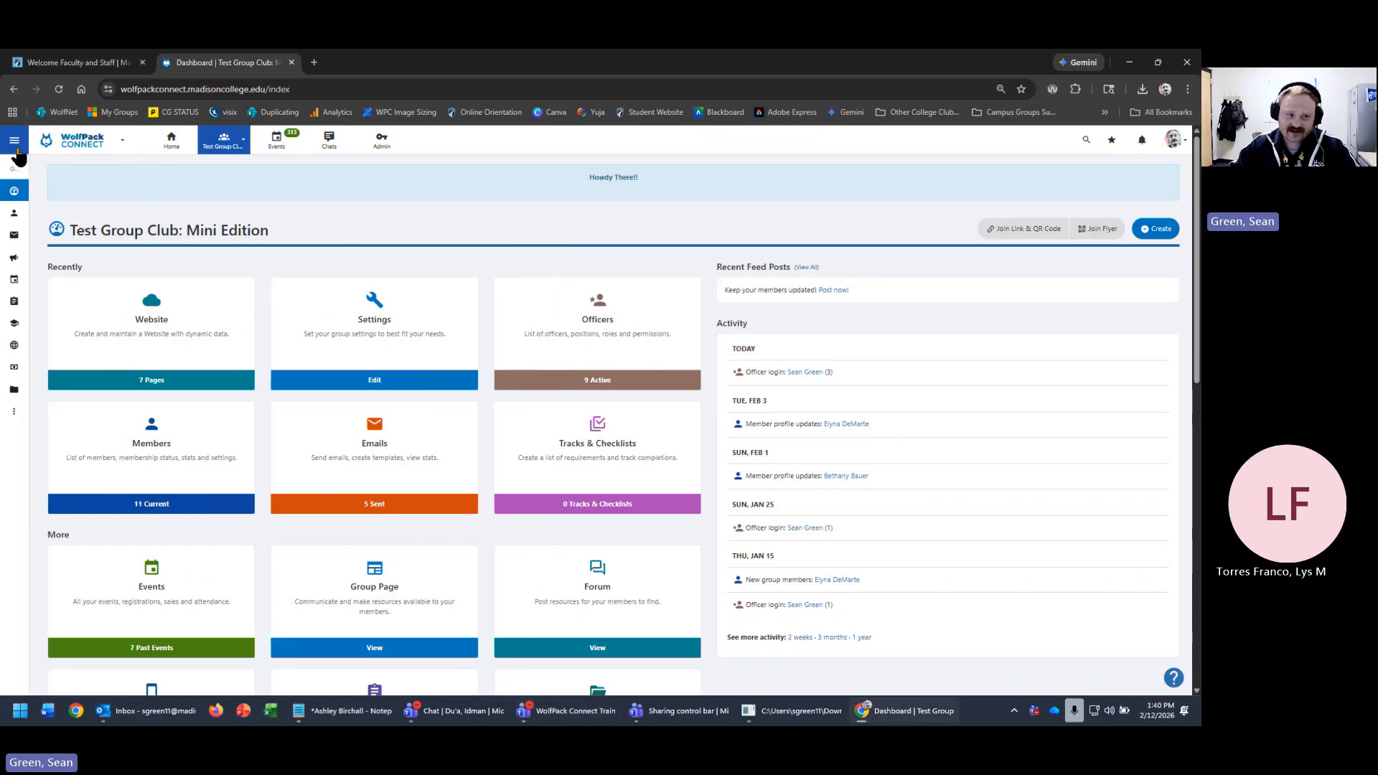
click(13, 143)
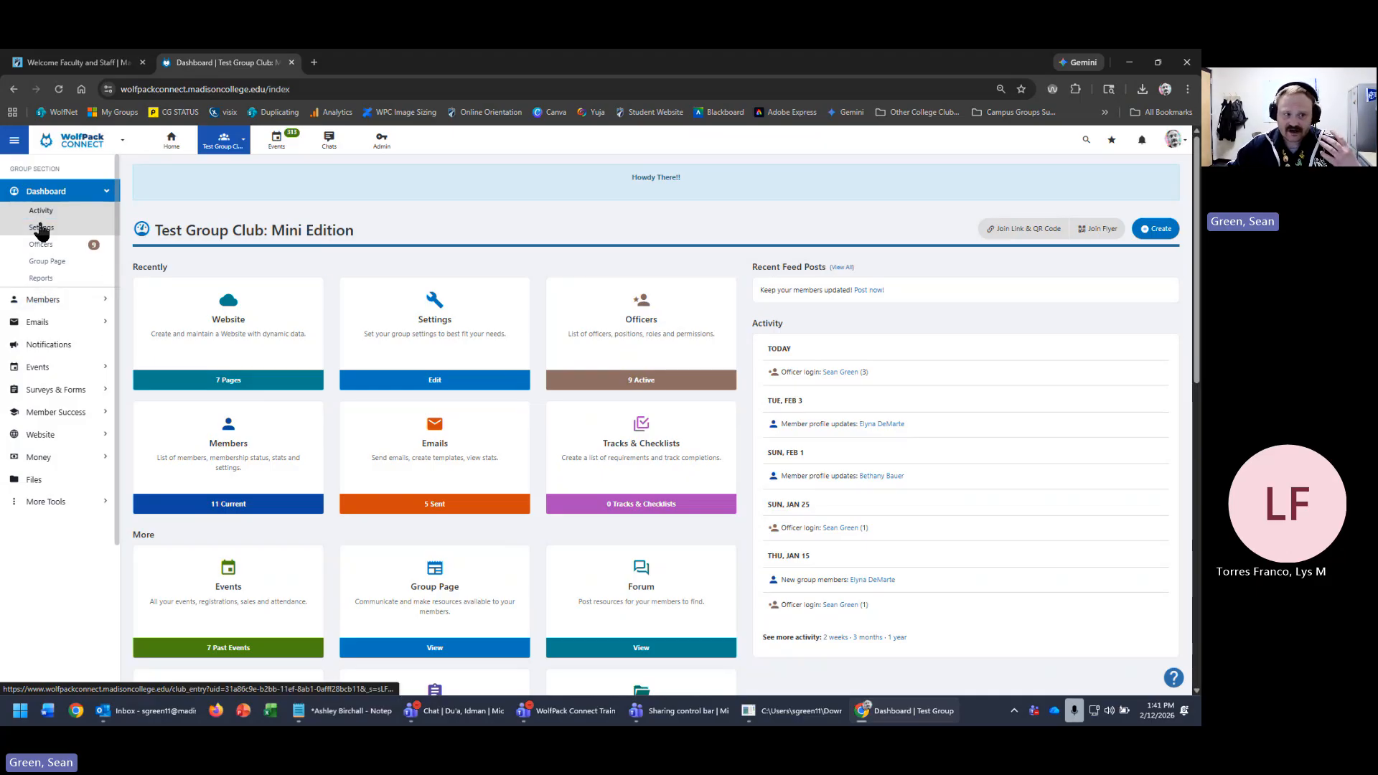
click(78, 437)
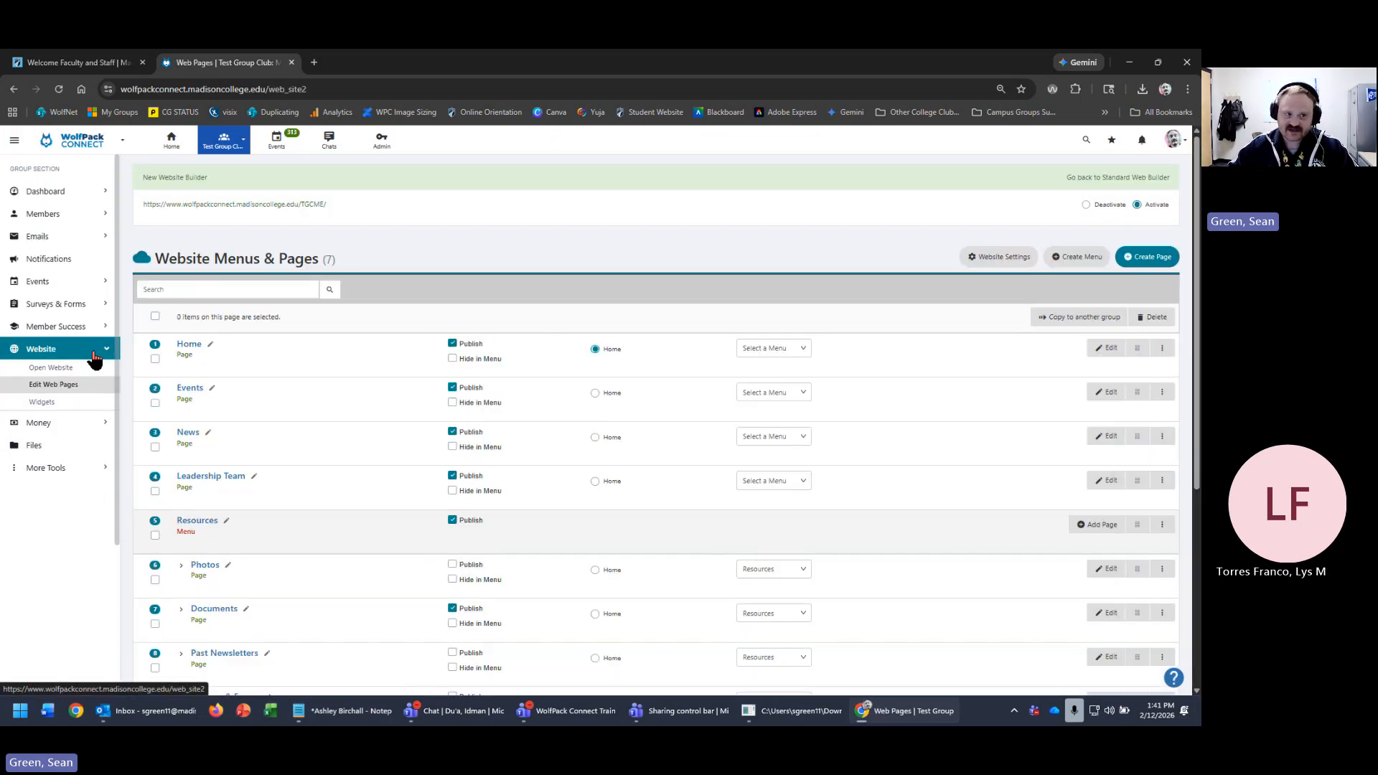
click(50, 192)
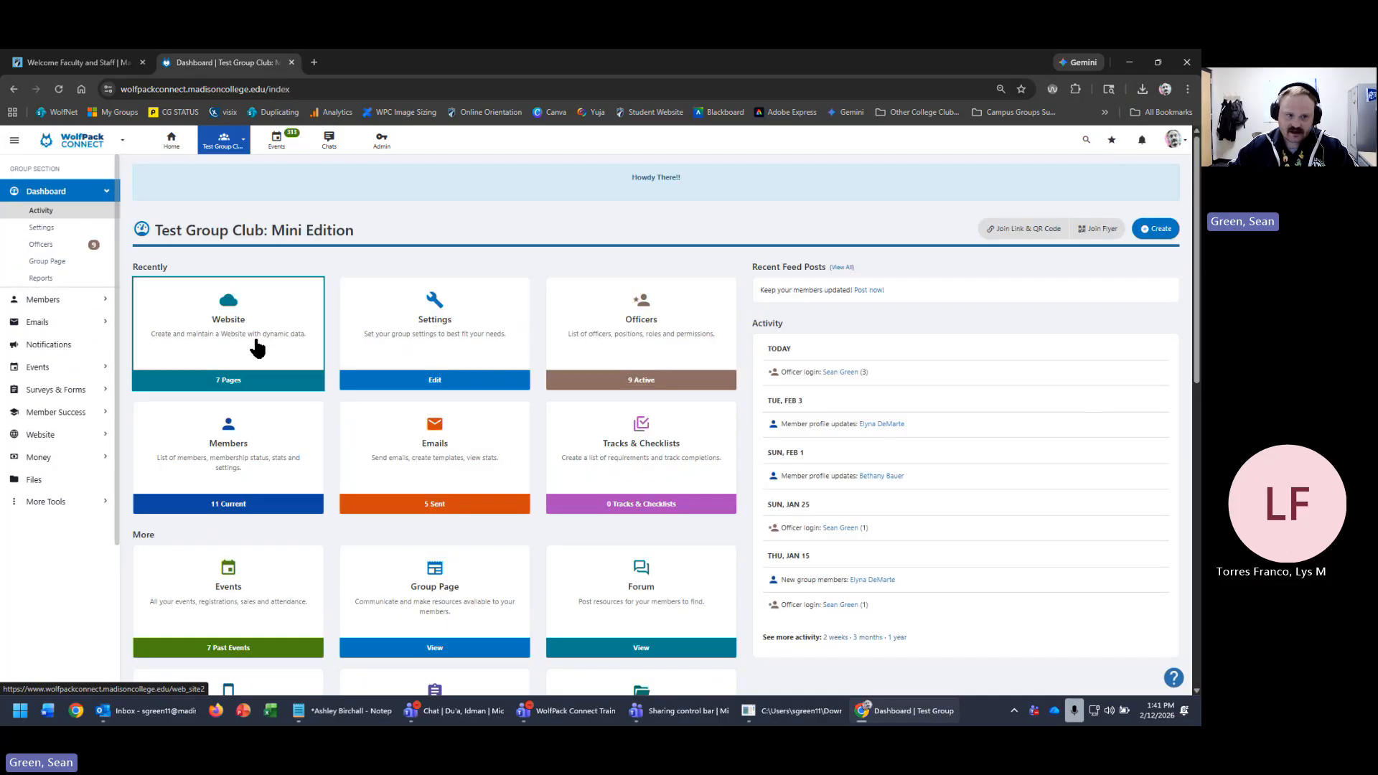
click(255, 345)
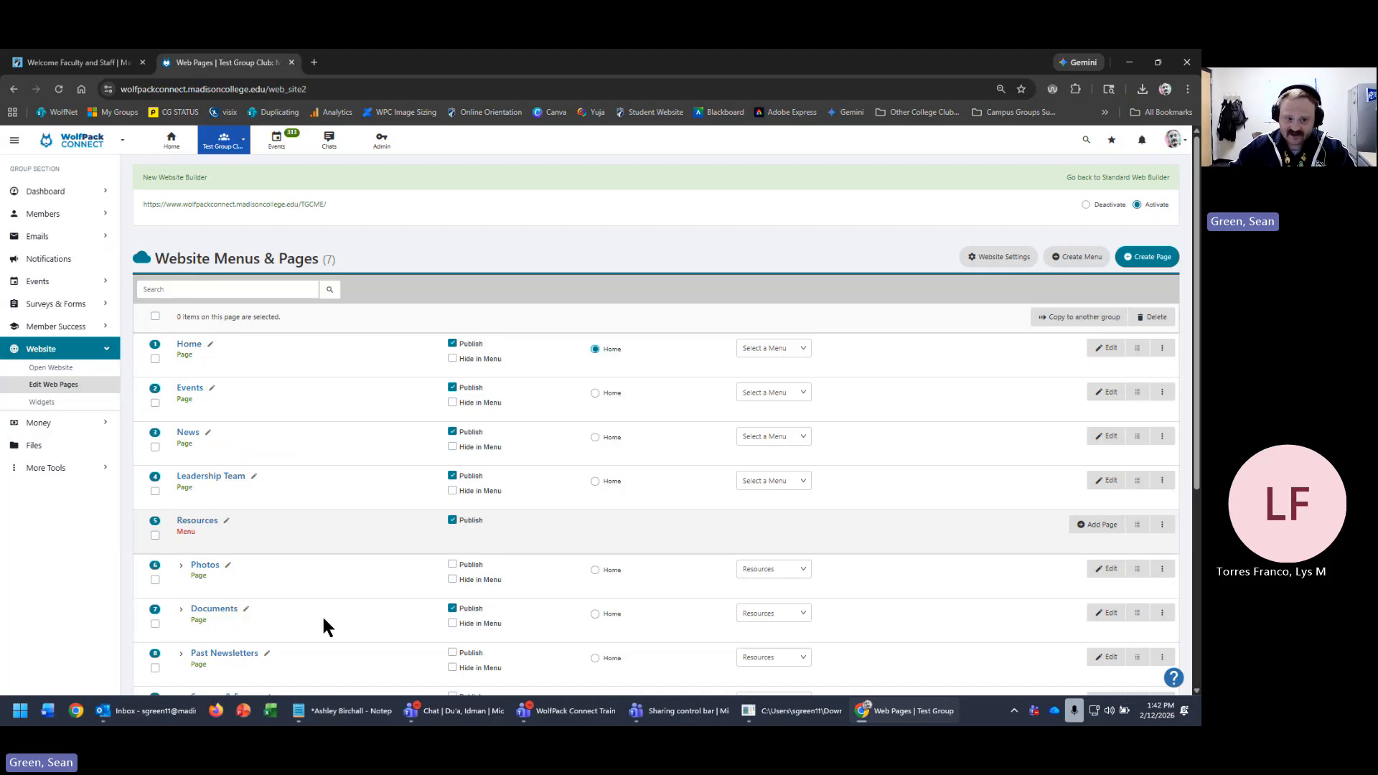
scroll(337, 543, down, 1)
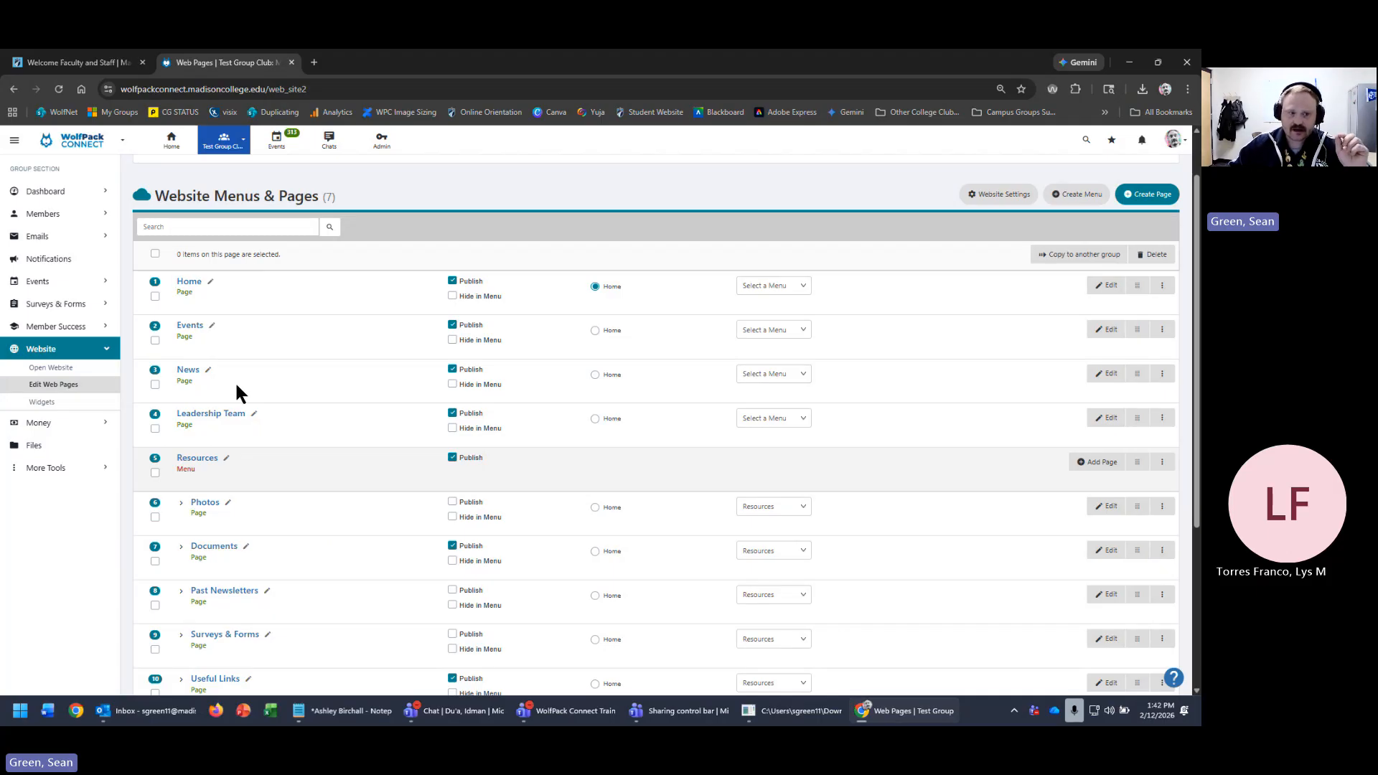
click(65, 191)
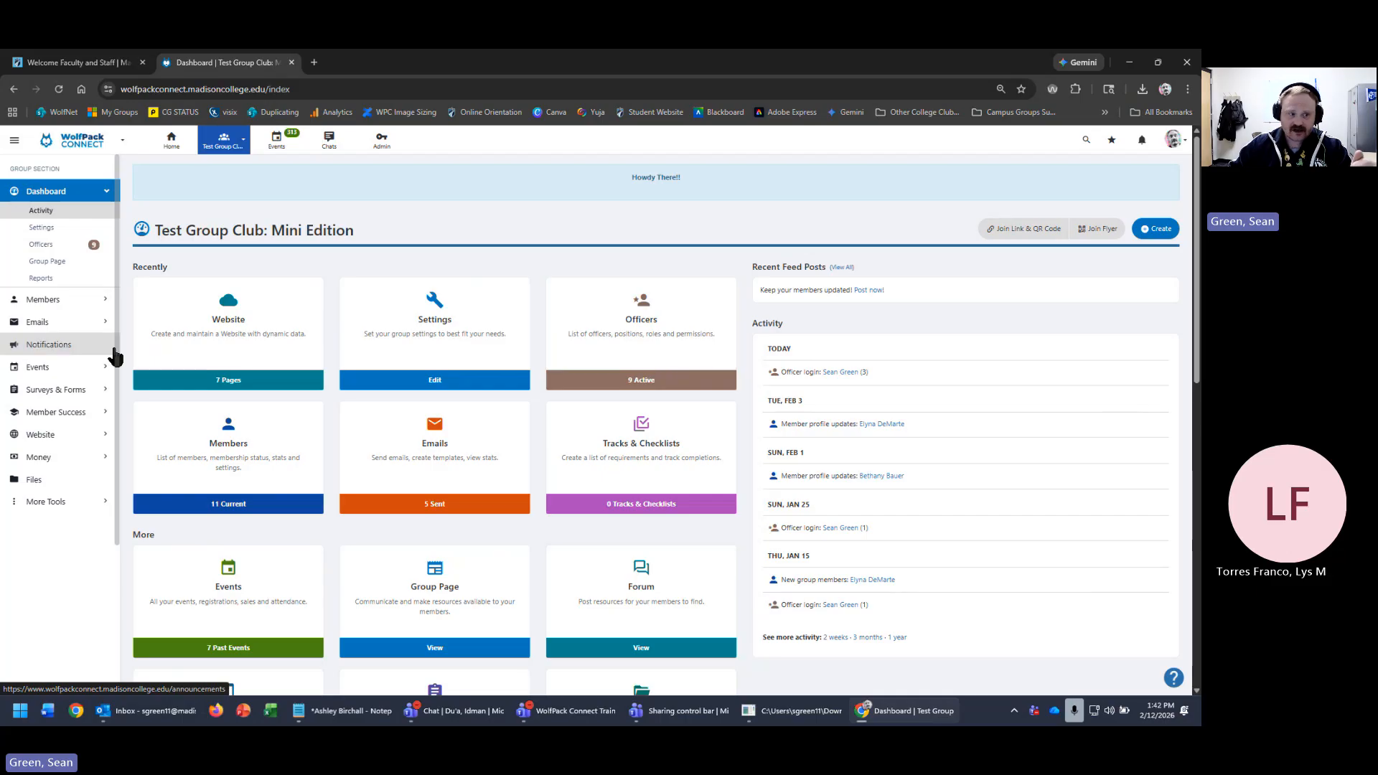
click(63, 437)
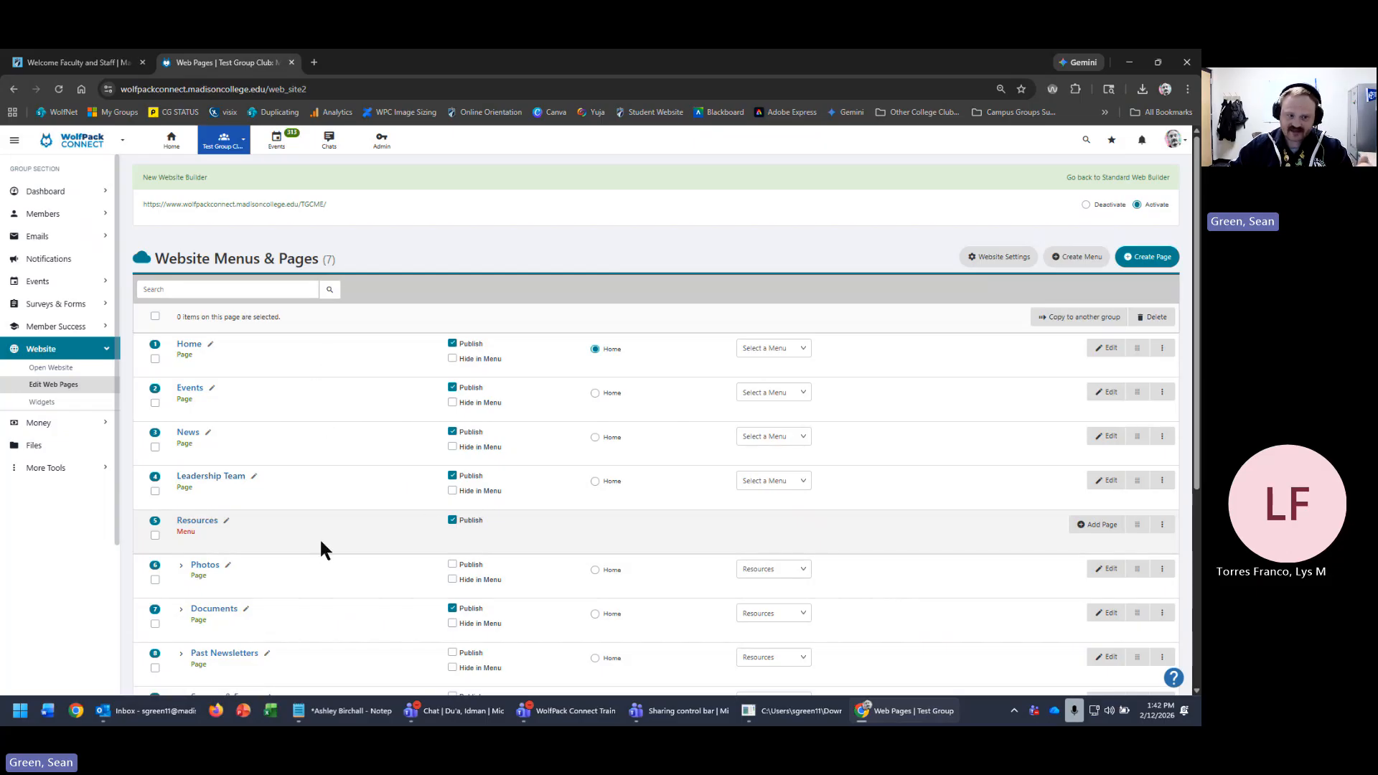
scroll(320, 574, down, 1)
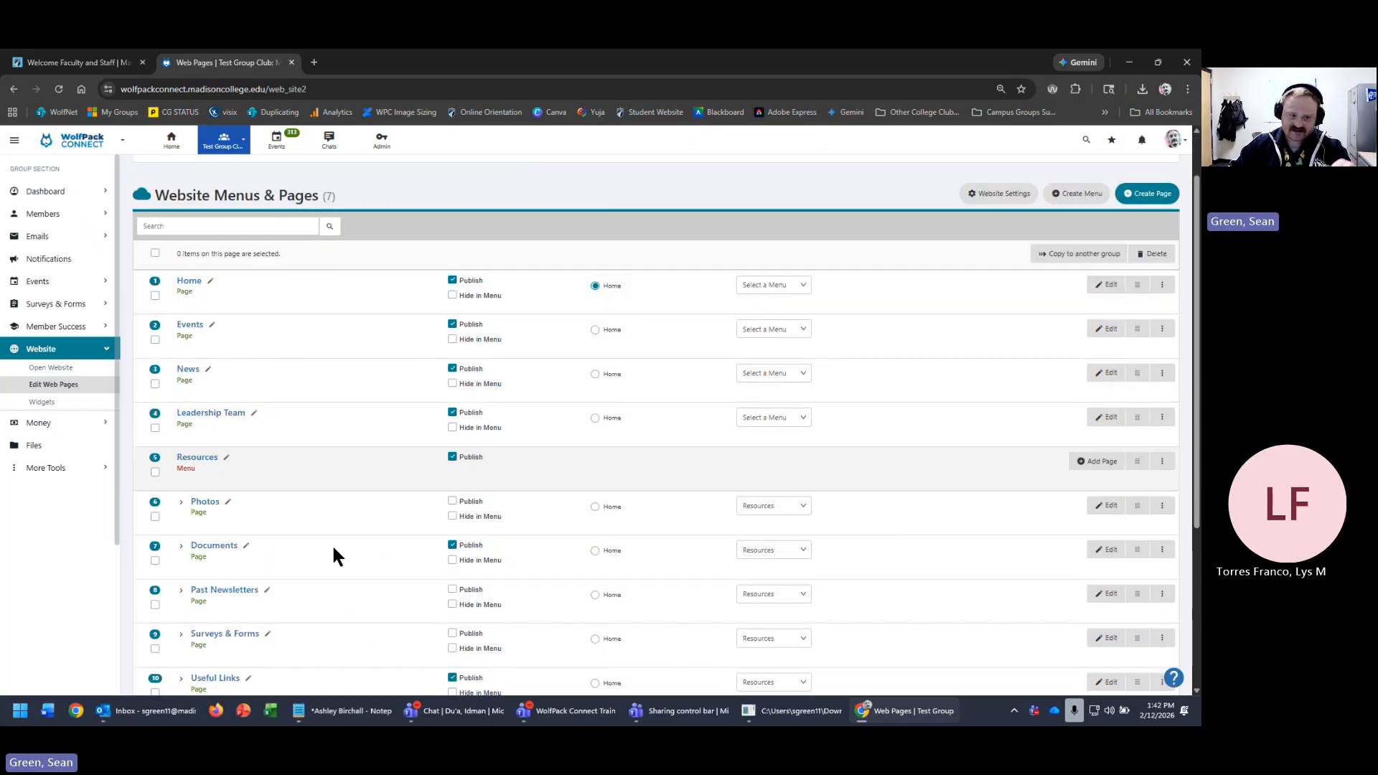
scroll(334, 549, down, 1)
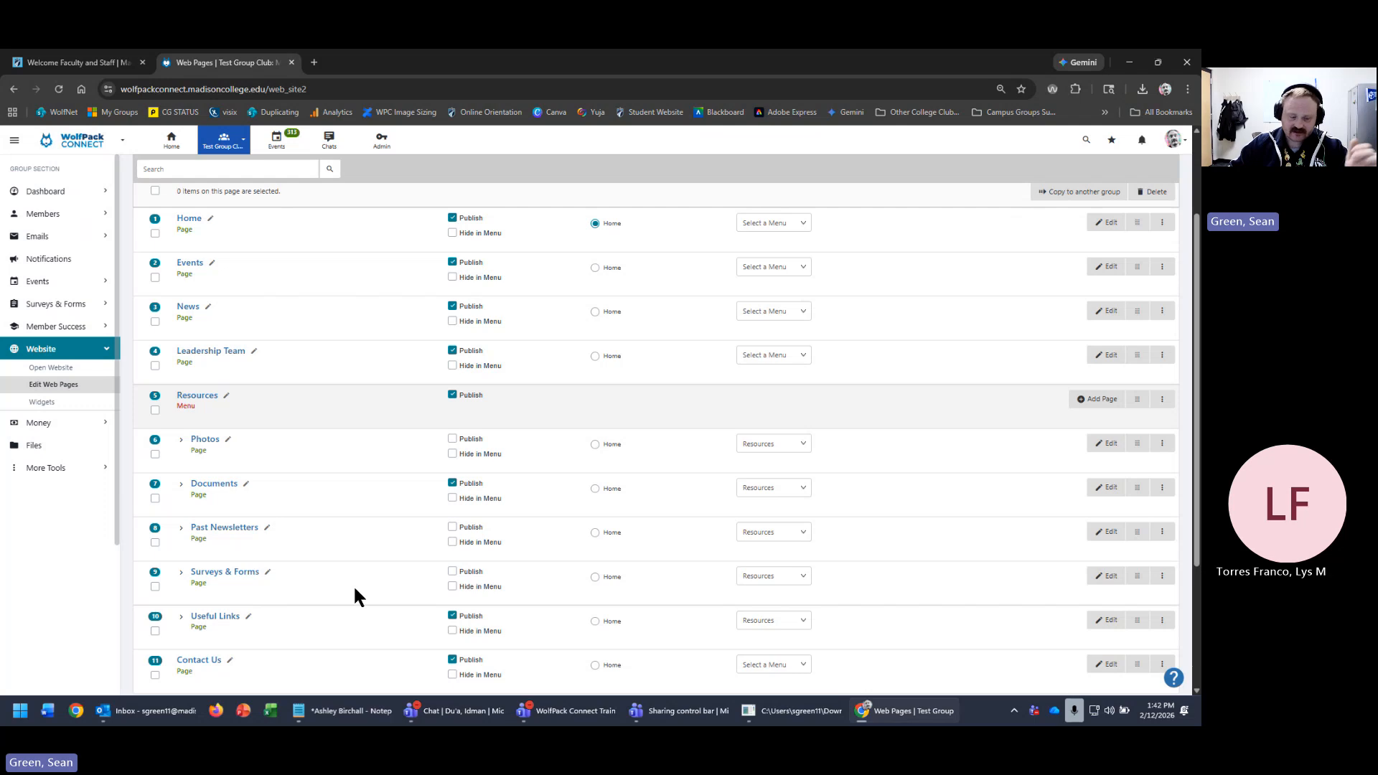
scroll(354, 588, down, 1)
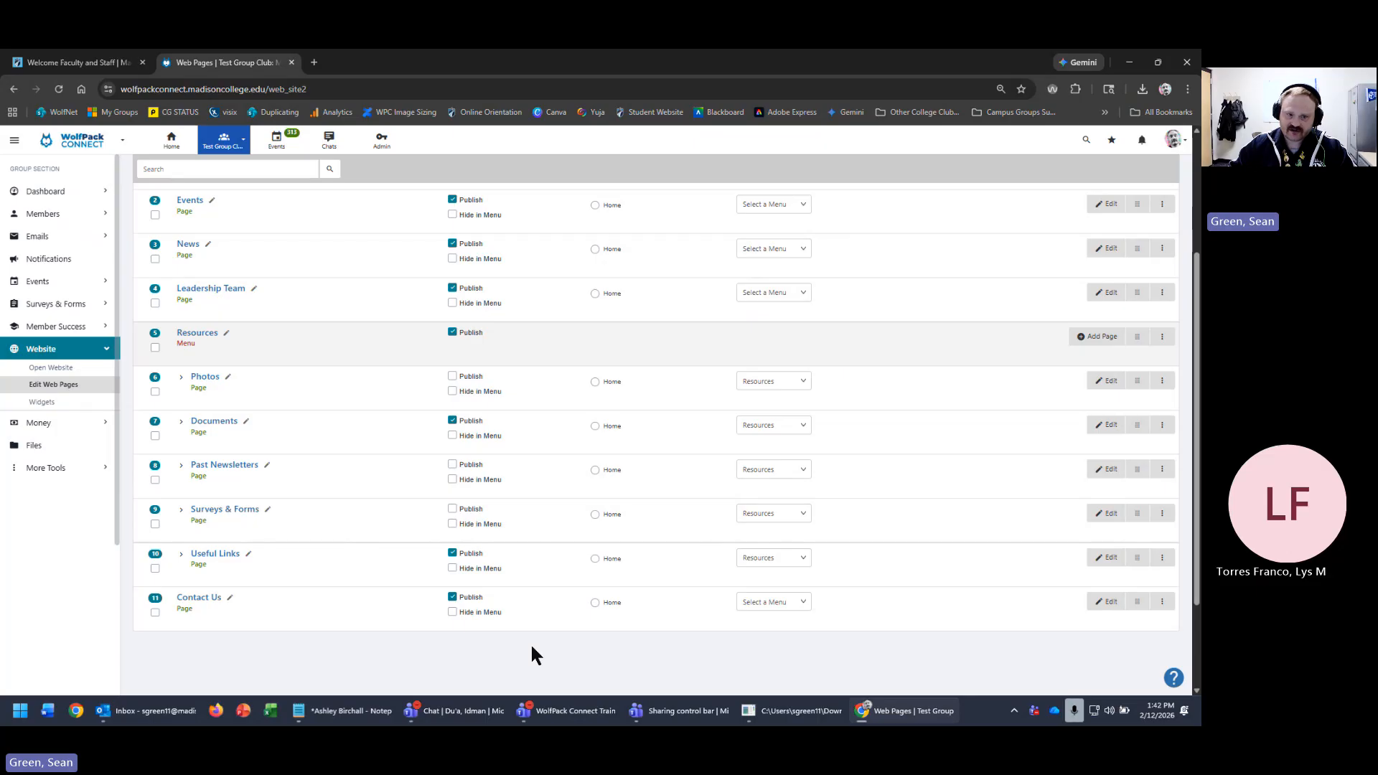
scroll(531, 655, up, 1)
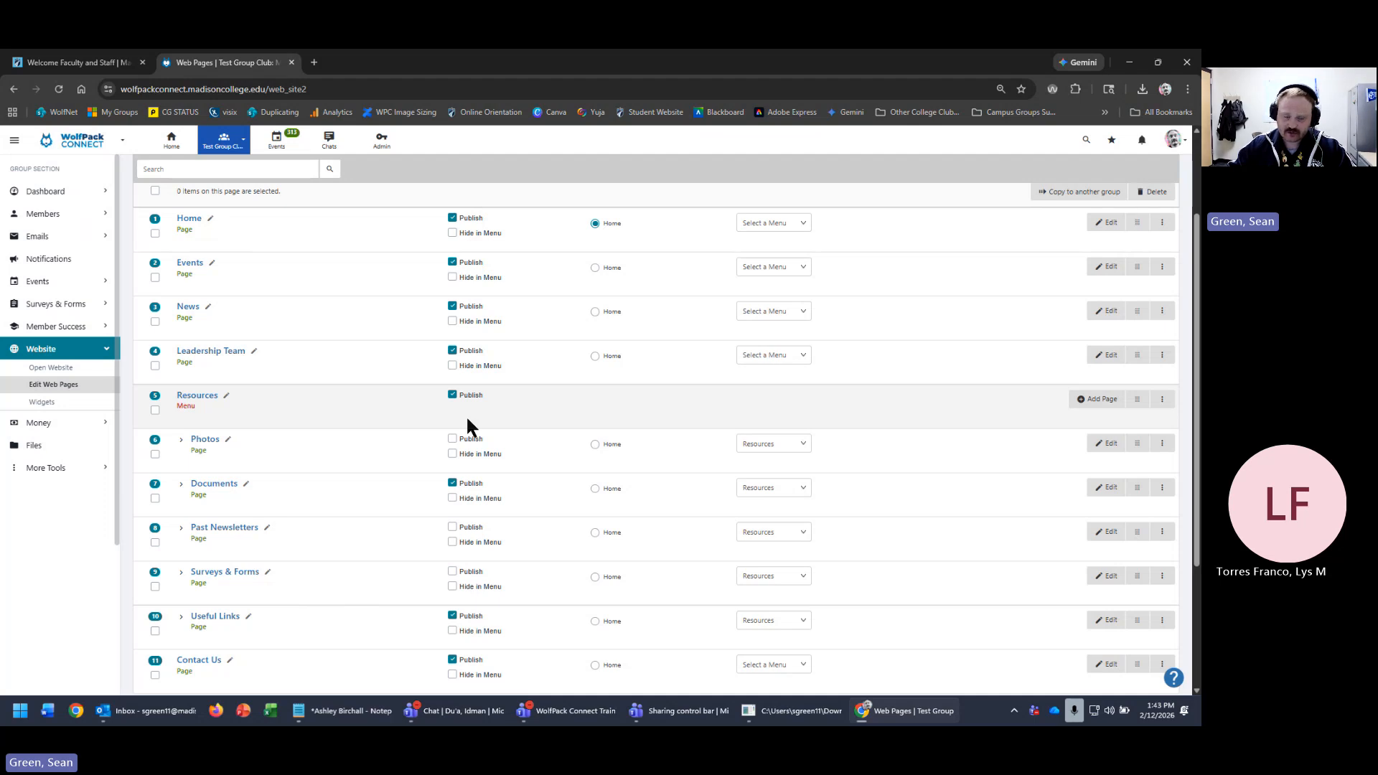
scroll(575, 595, up, 2)
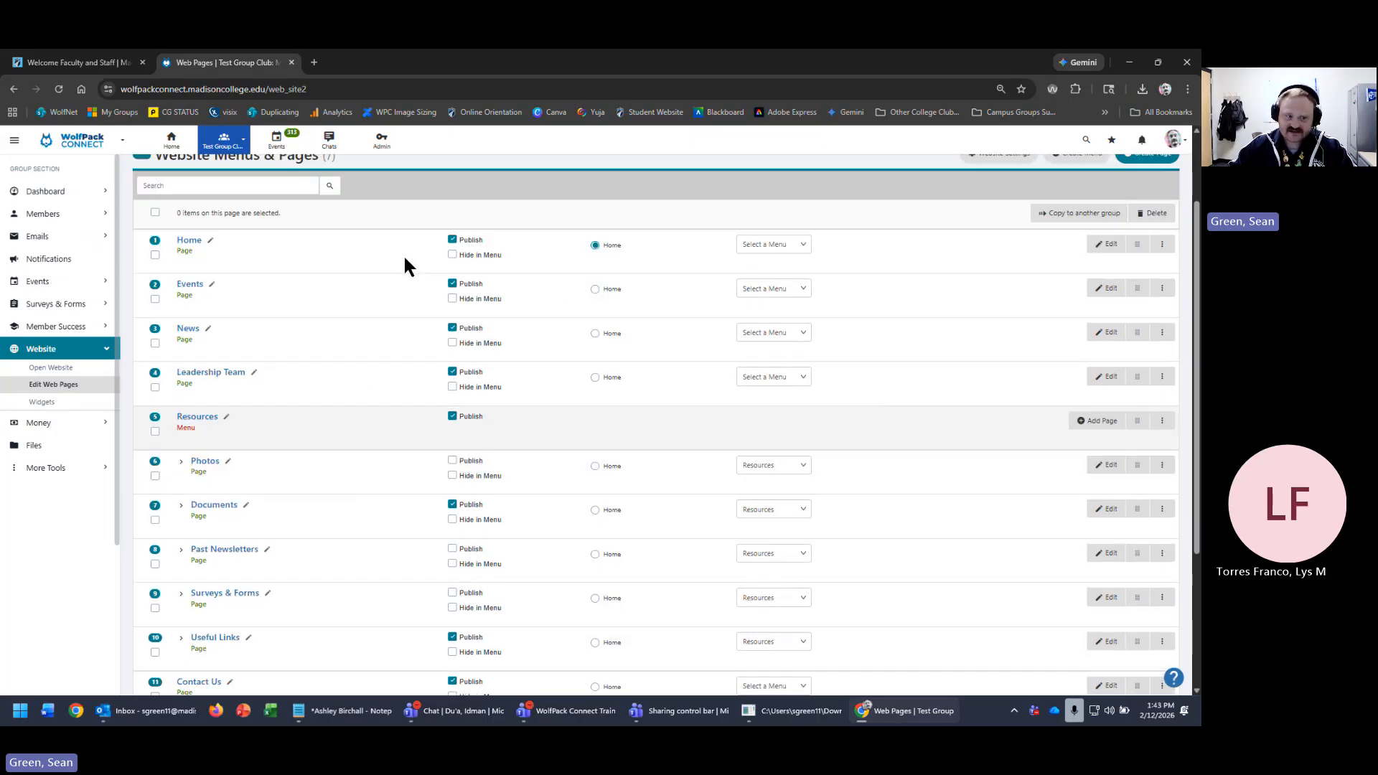
scroll(400, 415, up, 1)
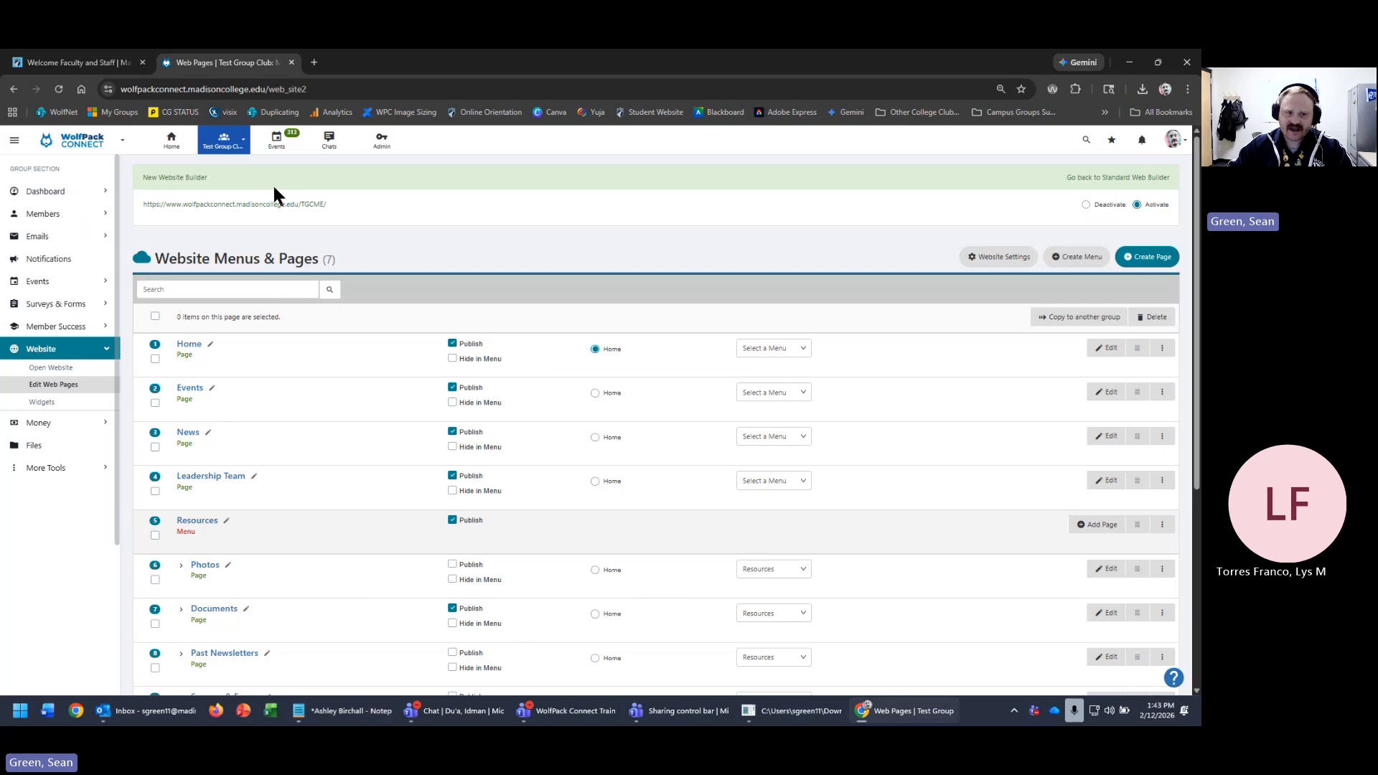
- Preview the live club site, then switch to the Madison College Music Club group
click(273, 207)
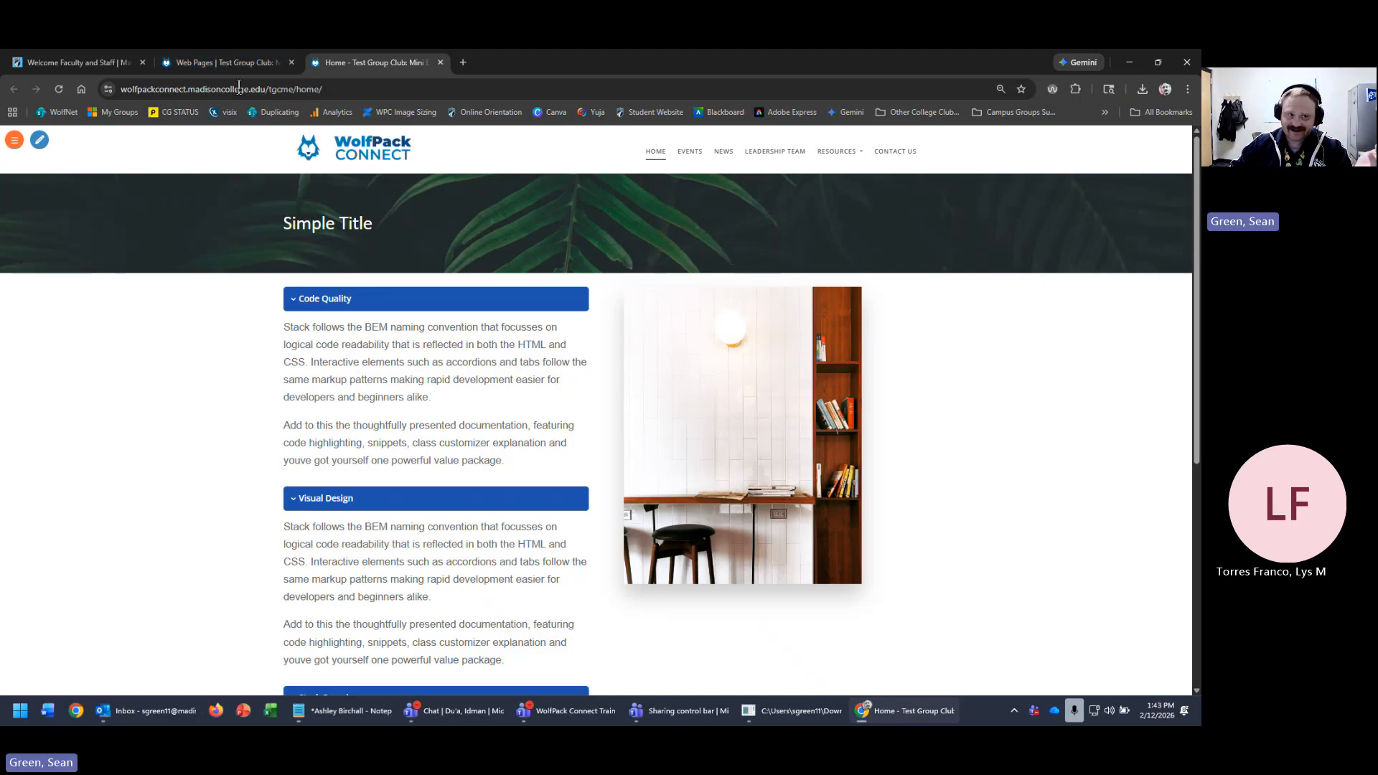
click(209, 67)
click(223, 142)
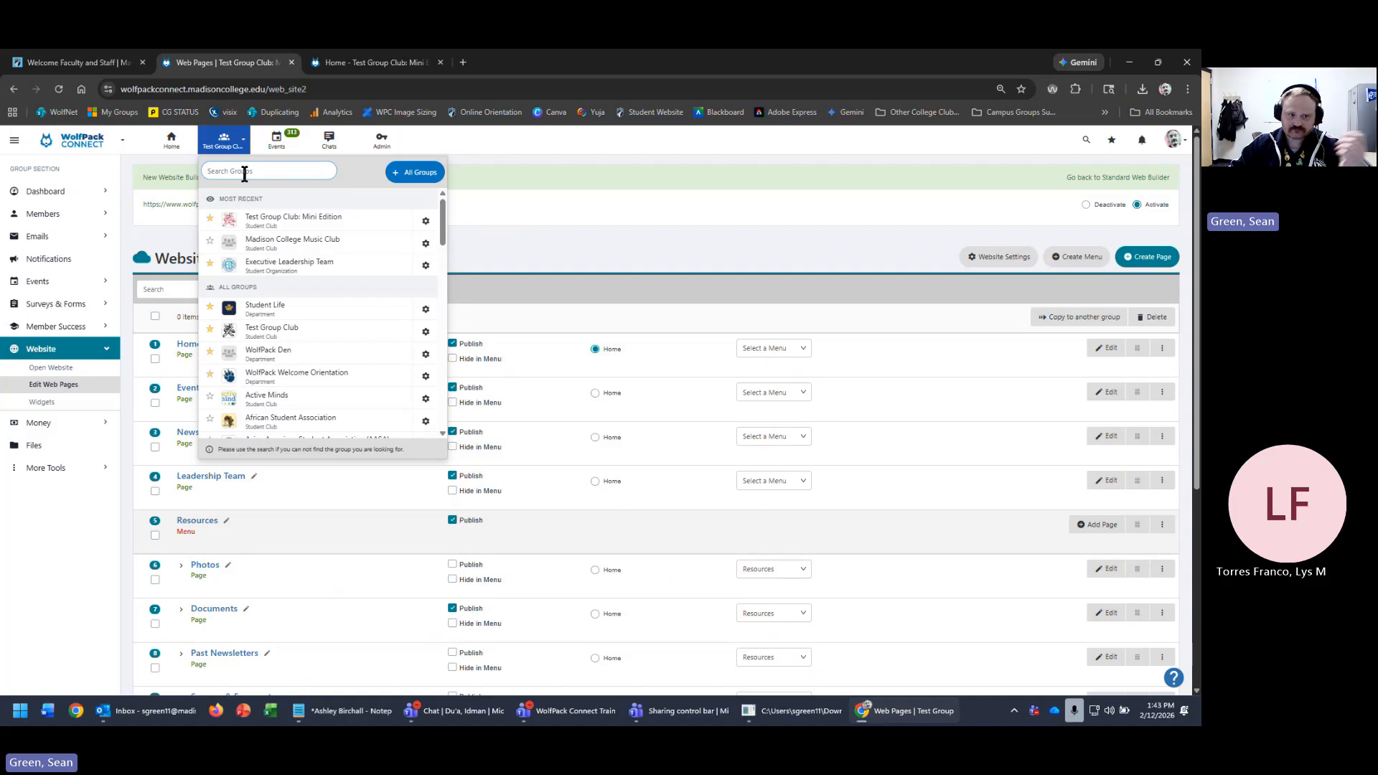
text(d)
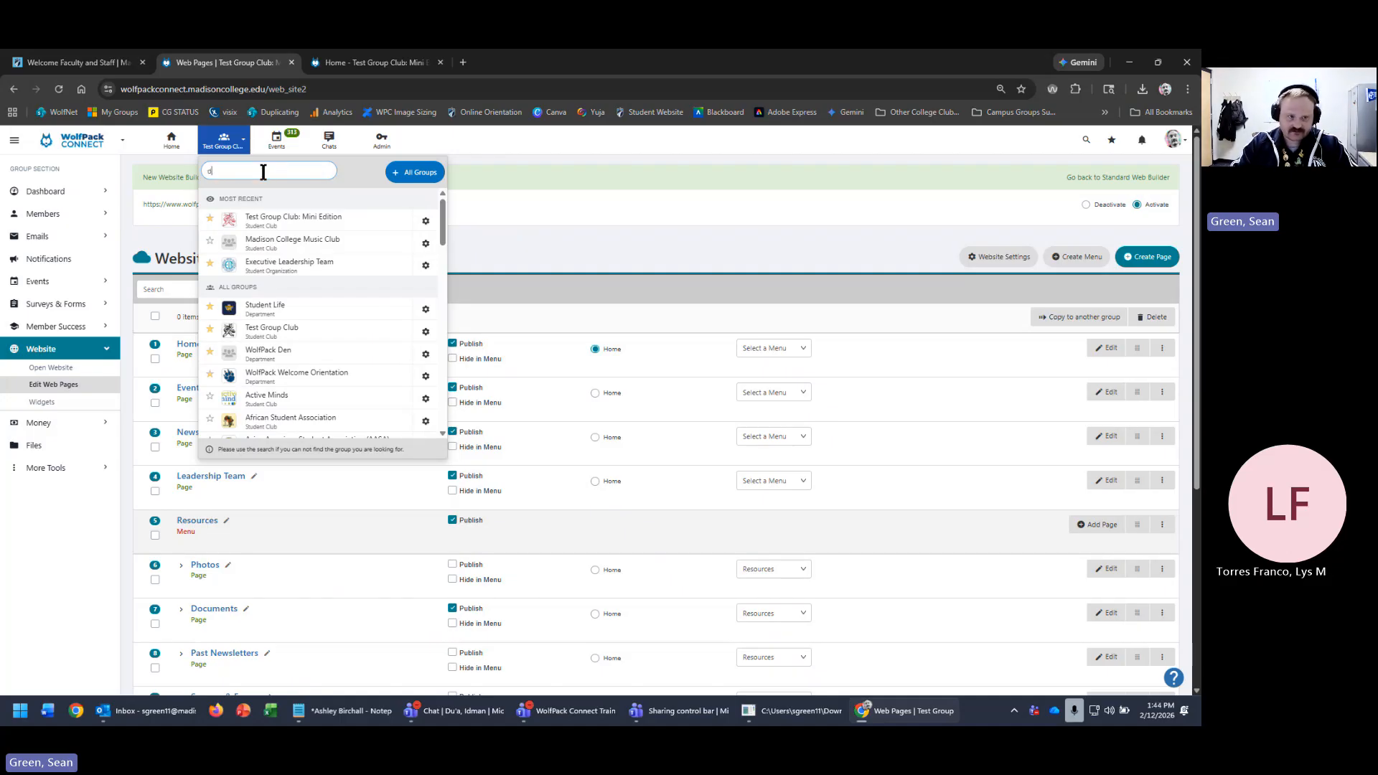
text(i)
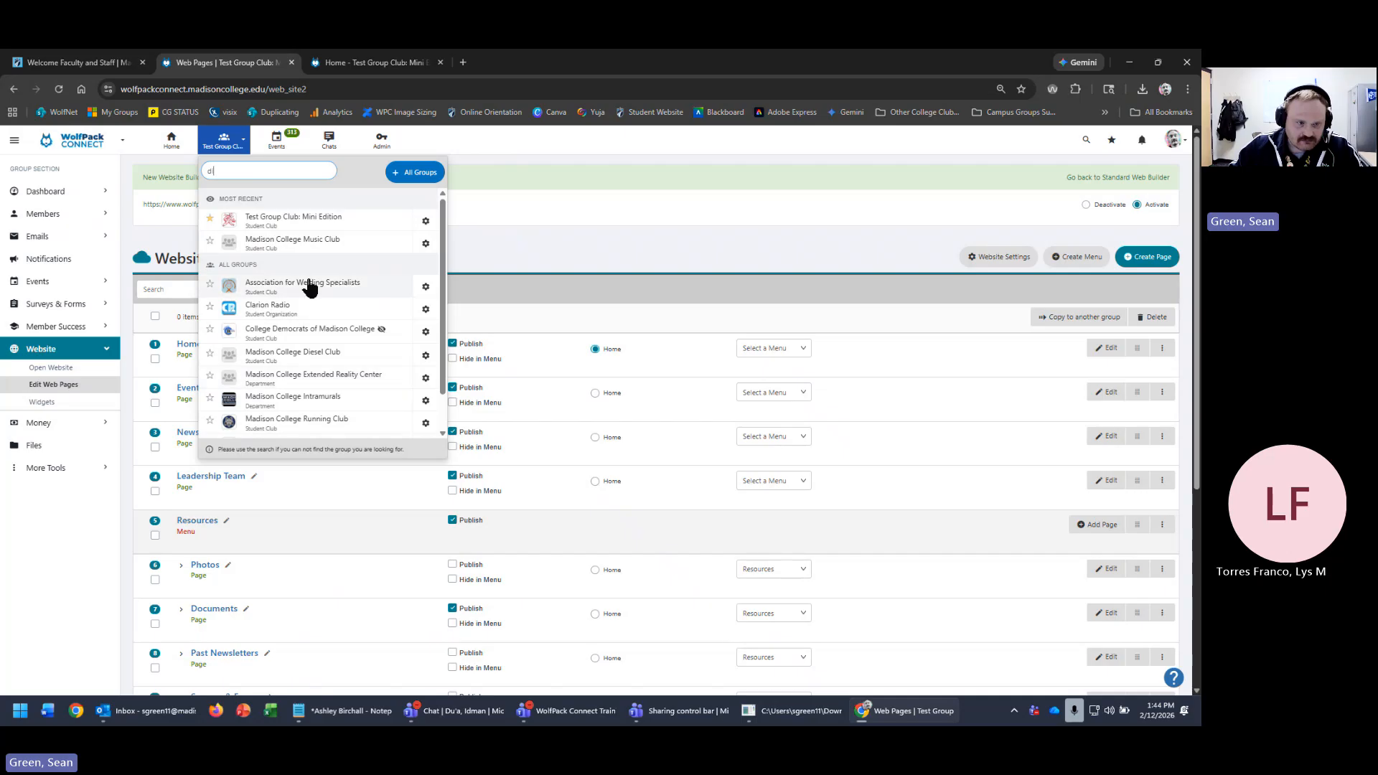
click(286, 245)
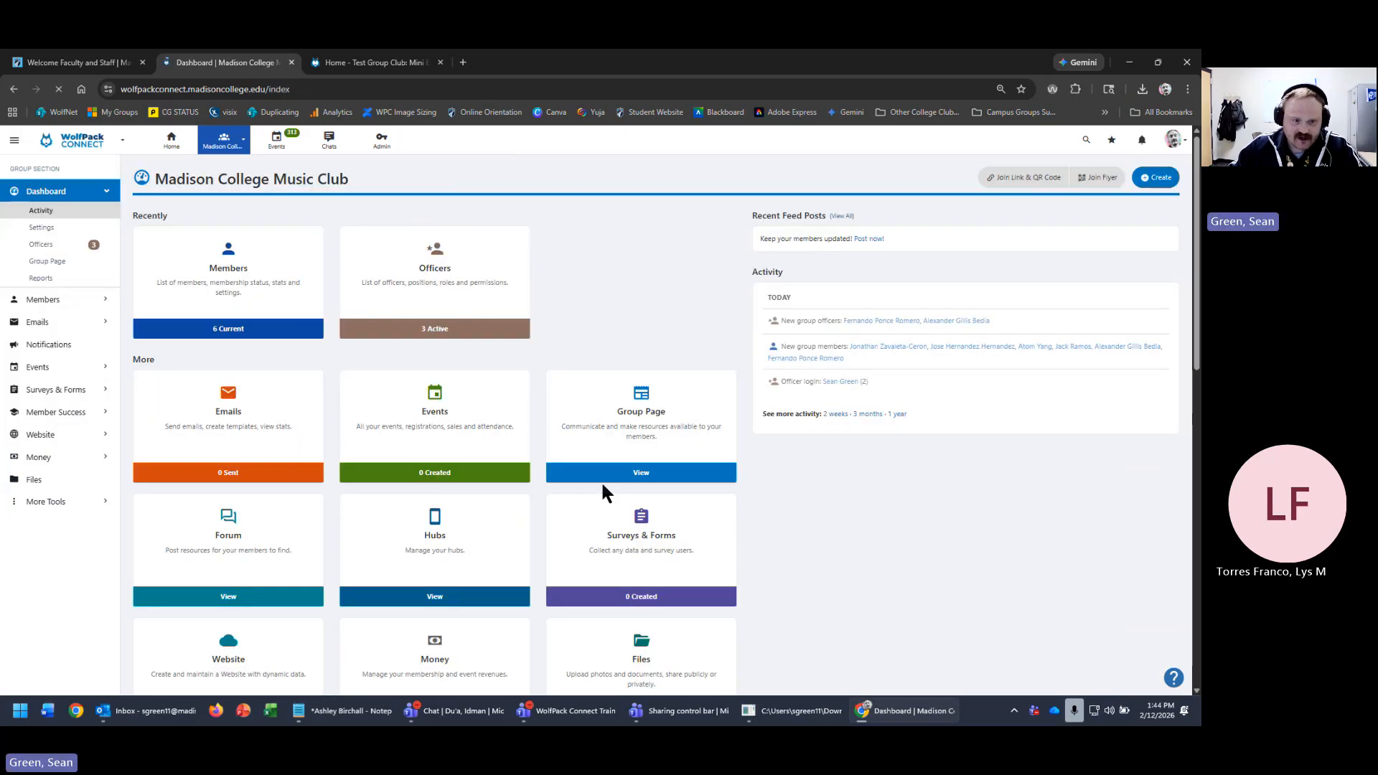
- Open the Music Club's website pages list and its live website in a new tab
scroll(668, 535, down, 3)
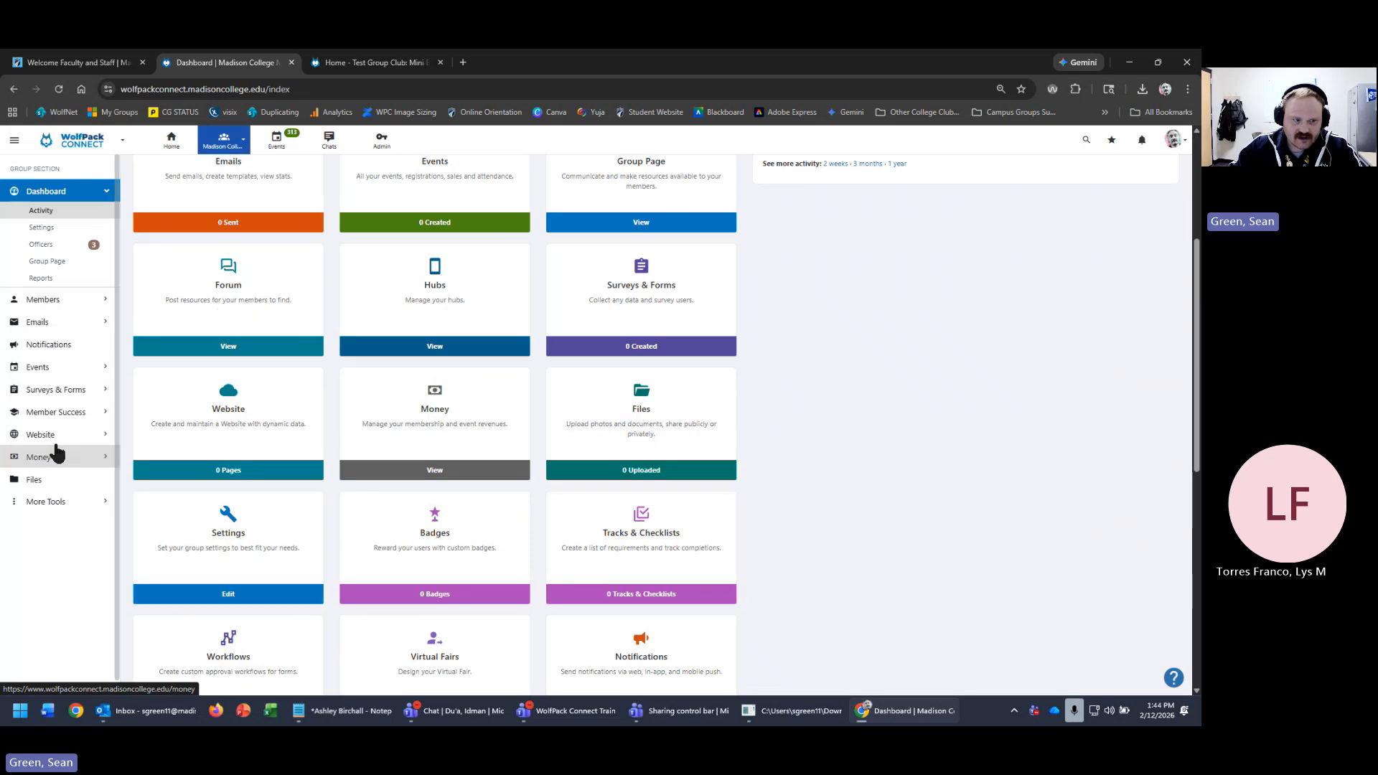
click(254, 463)
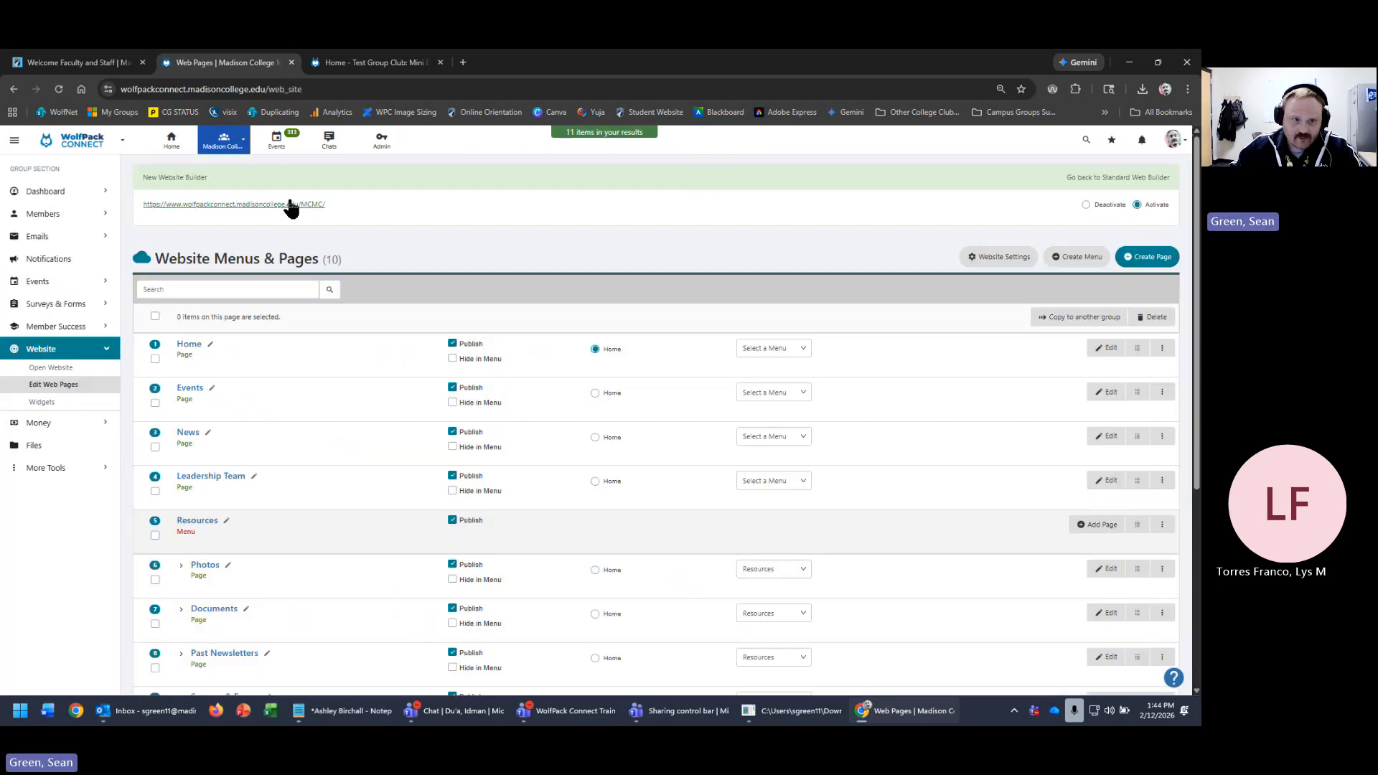
click(291, 205)
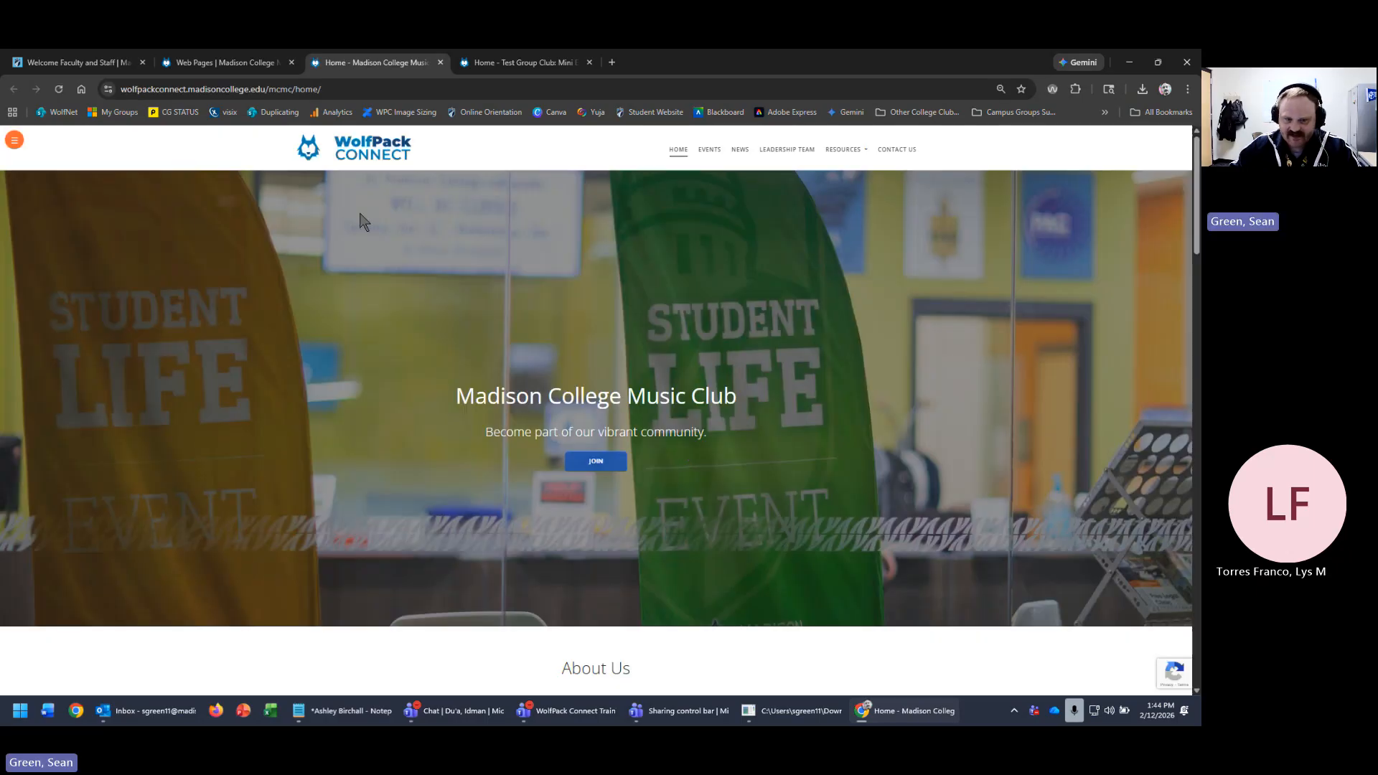
- Check the site's JOIN link by viewing the Join Group page, then return home
drag(447, 393, 838, 396)
click(807, 470)
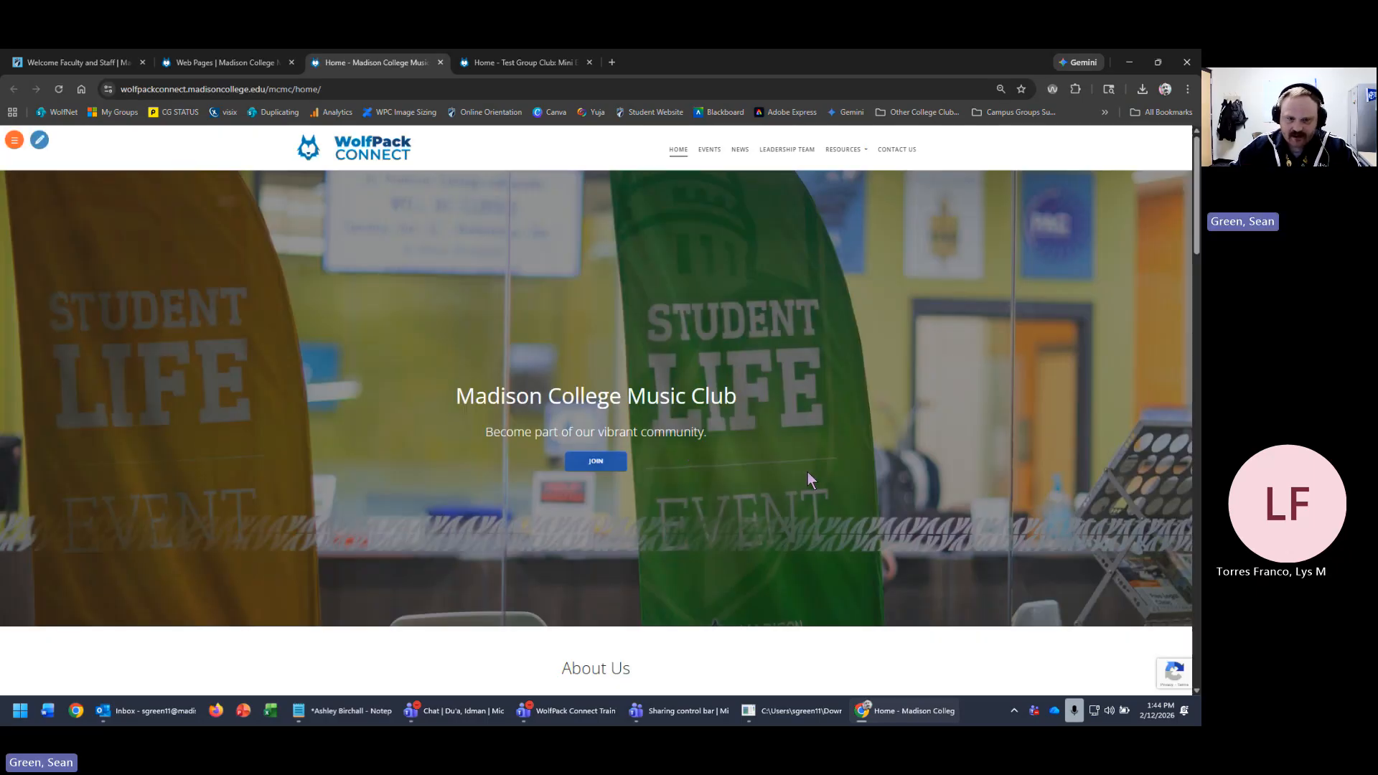
right_click(607, 472)
click(657, 481)
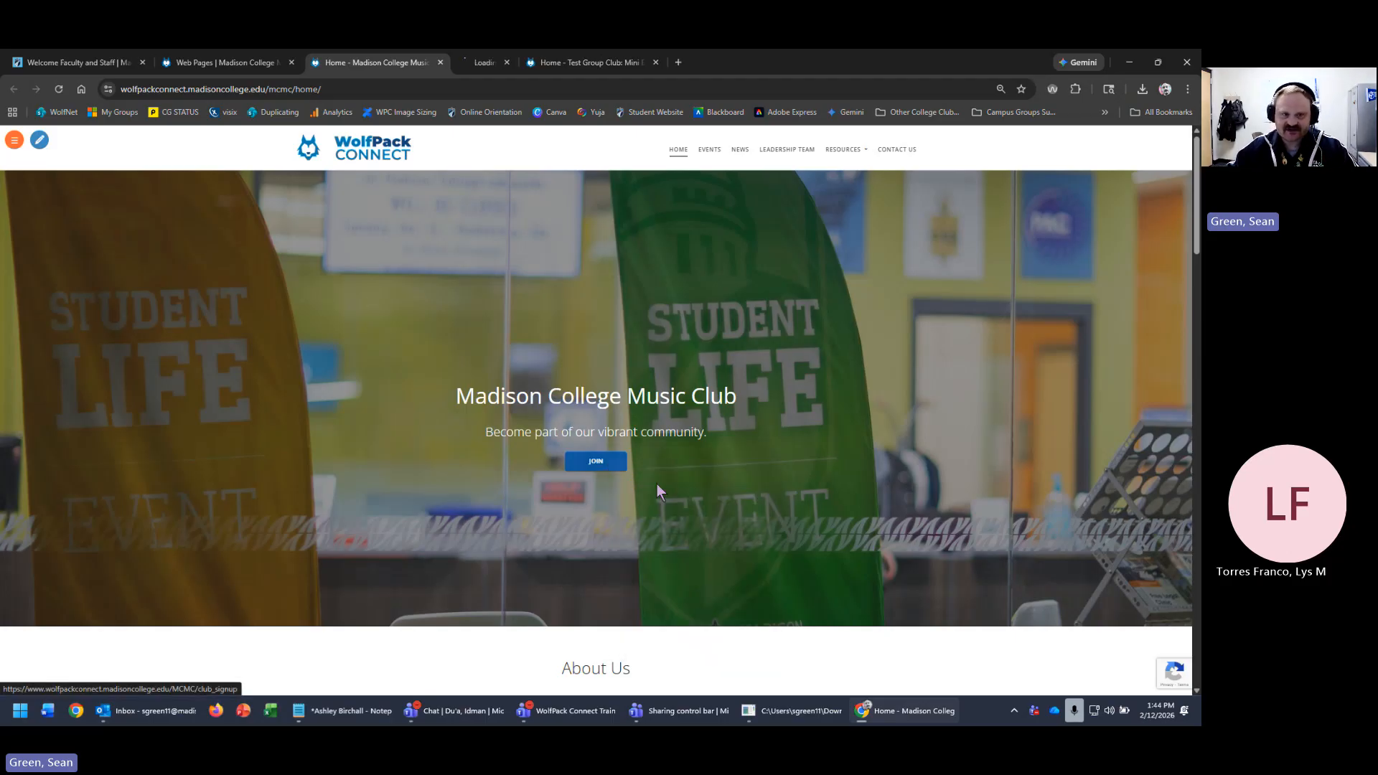
click(491, 66)
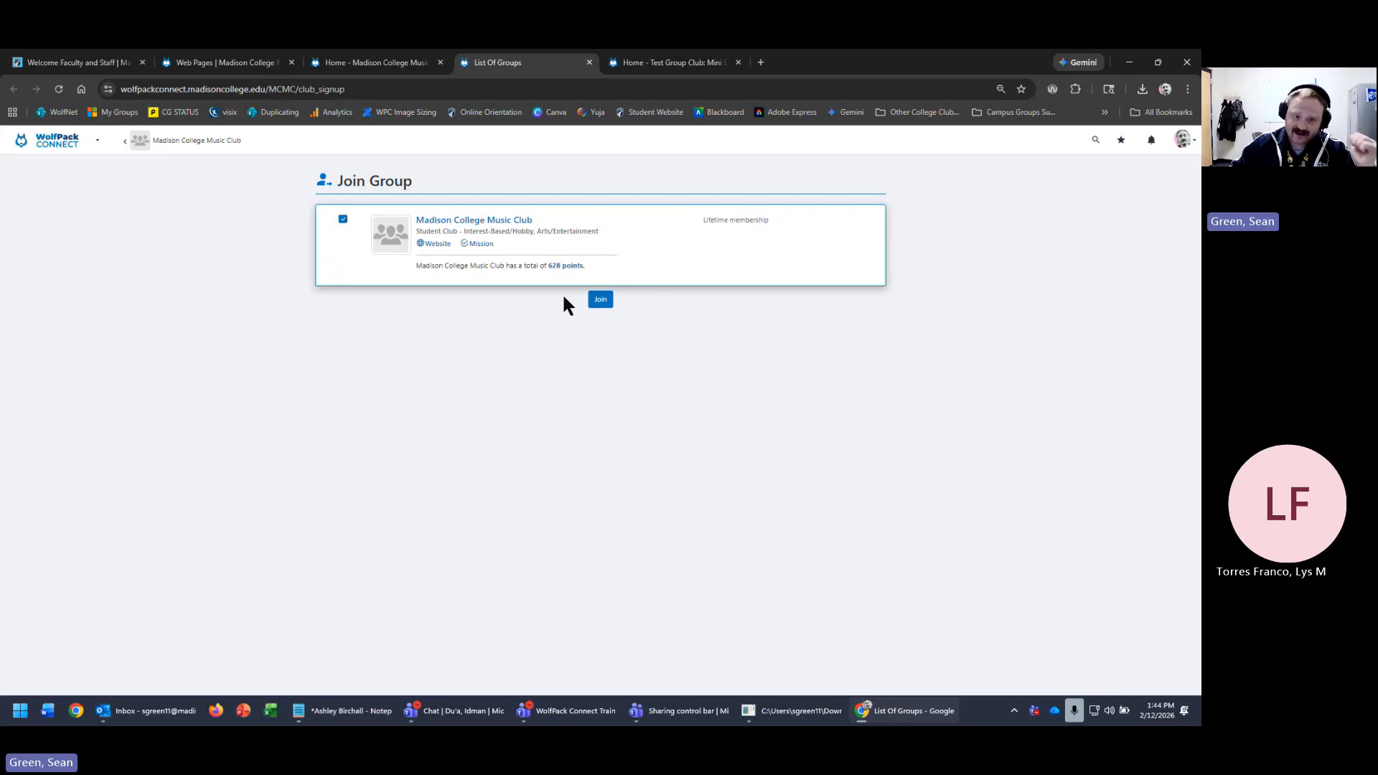
click(374, 63)
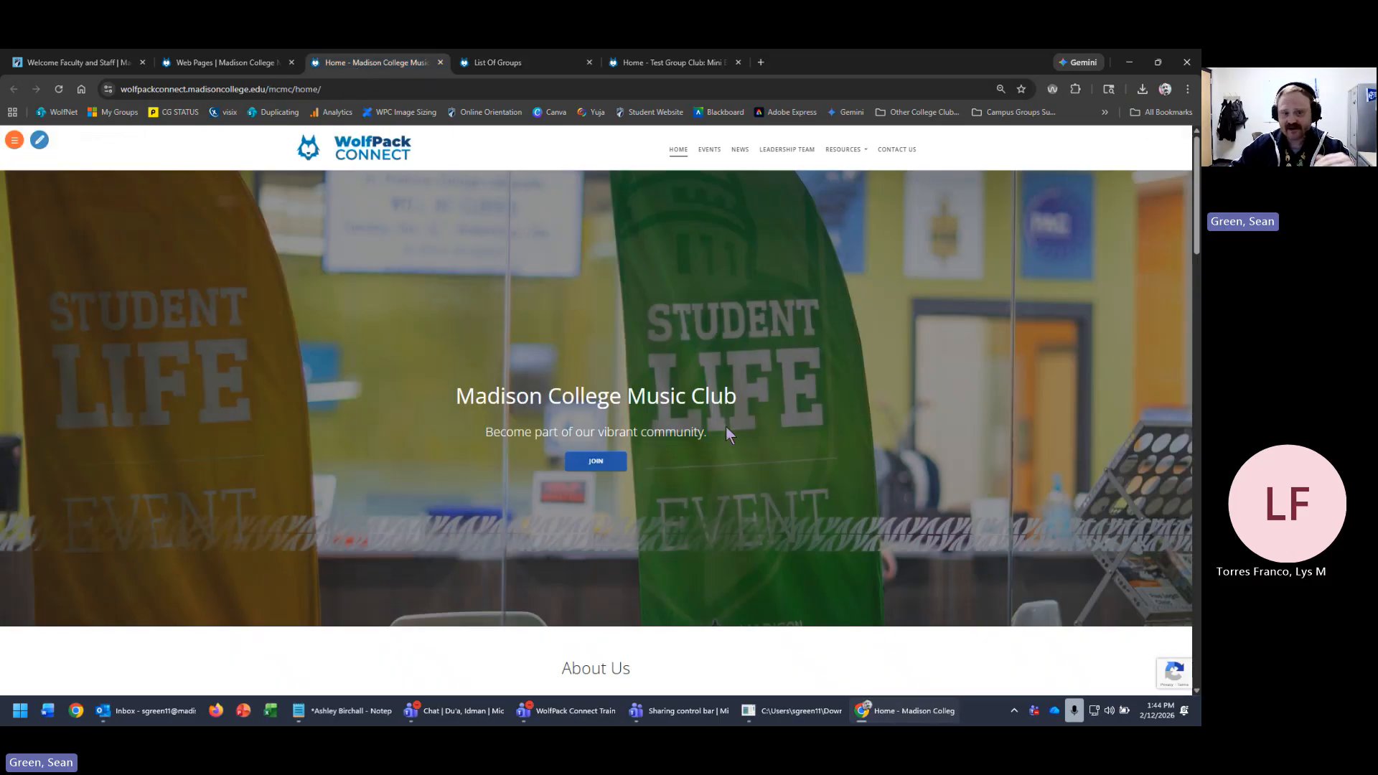
- Scroll the Music Club home page down to the footer and back up
drag(725, 394, 400, 400)
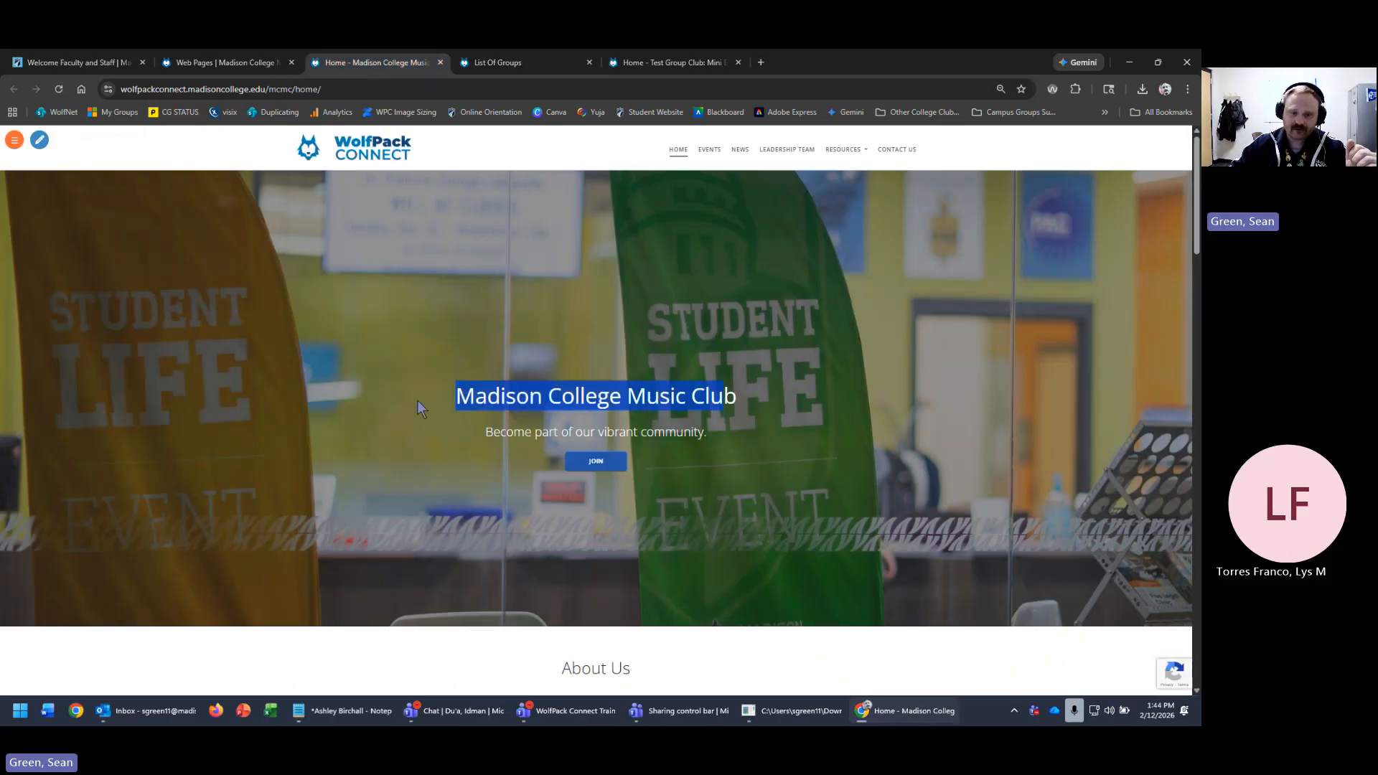
click(524, 440)
scroll(583, 540, down, 8)
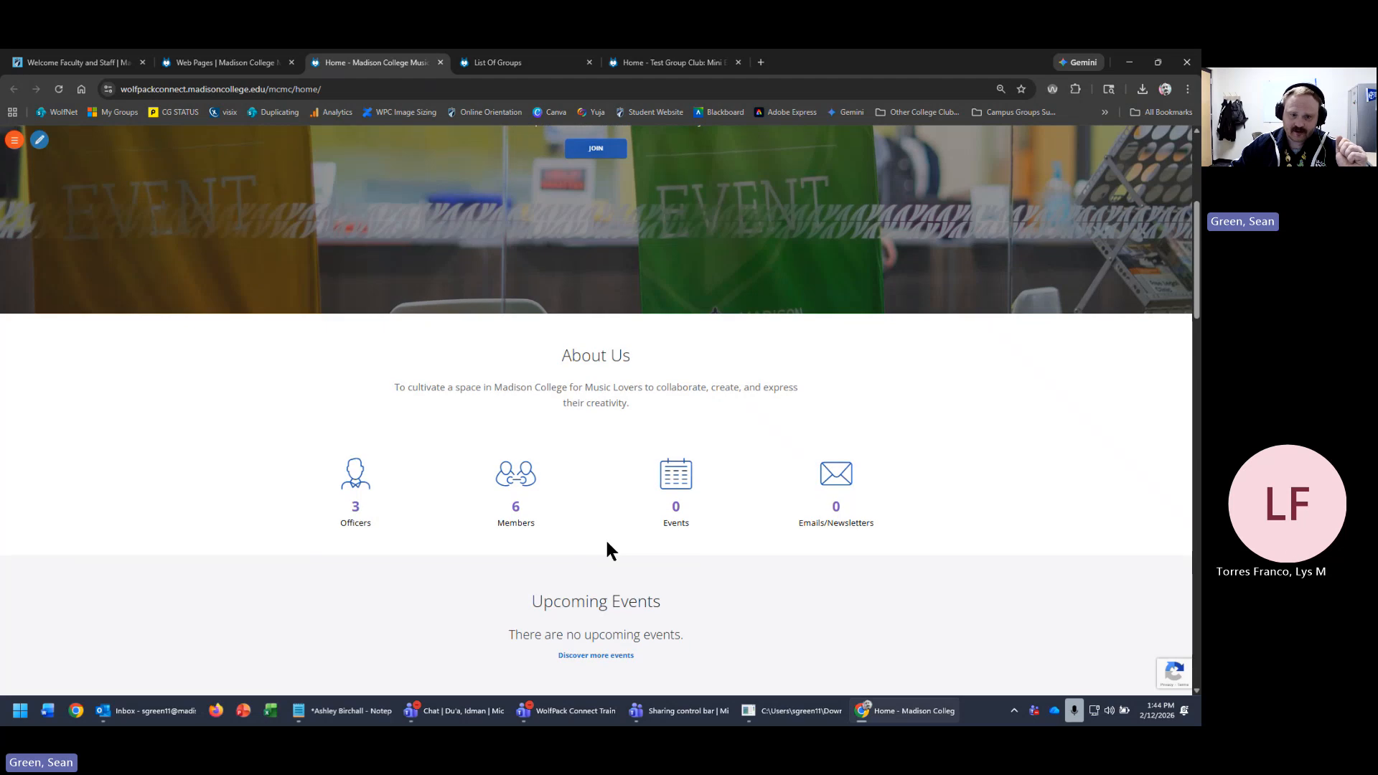
scroll(946, 527, up, 1)
scroll(947, 528, up, 2)
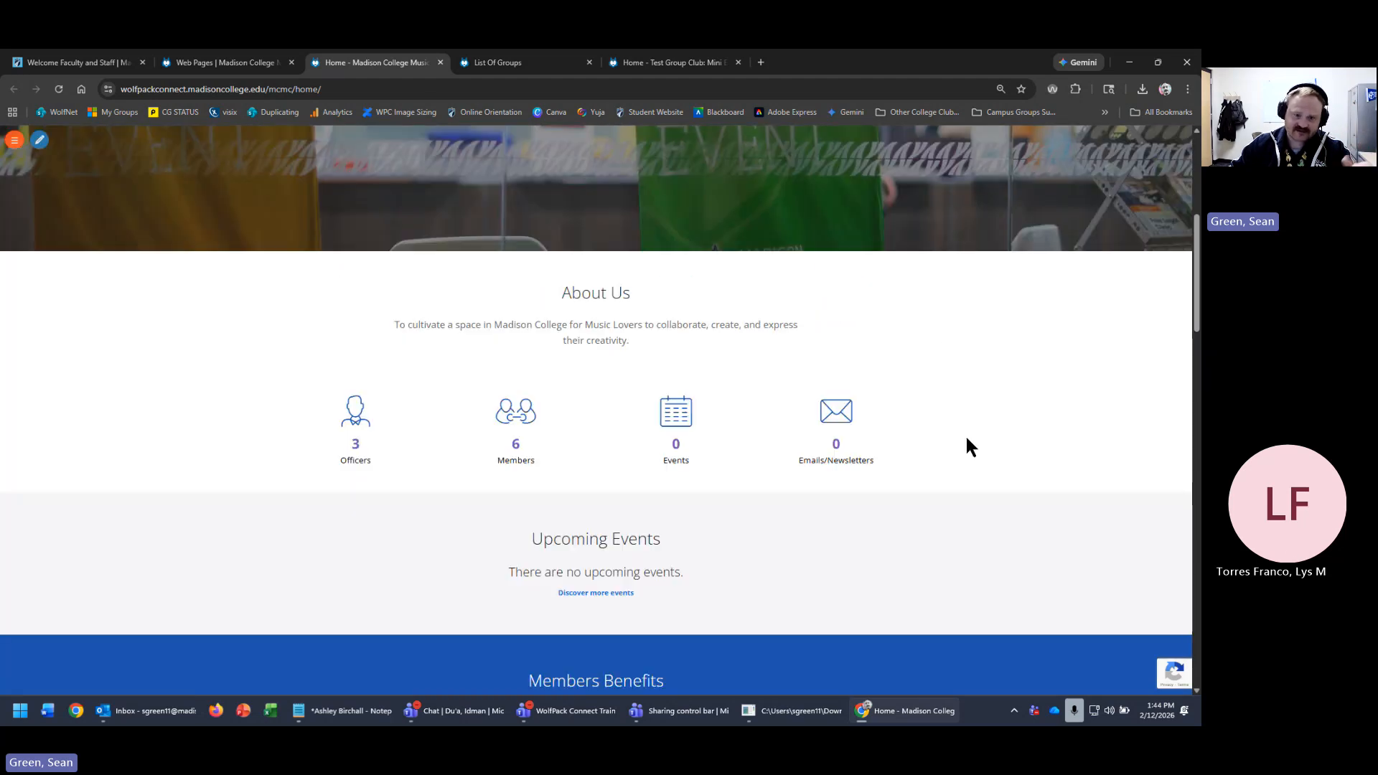
scroll(967, 445, down, 8)
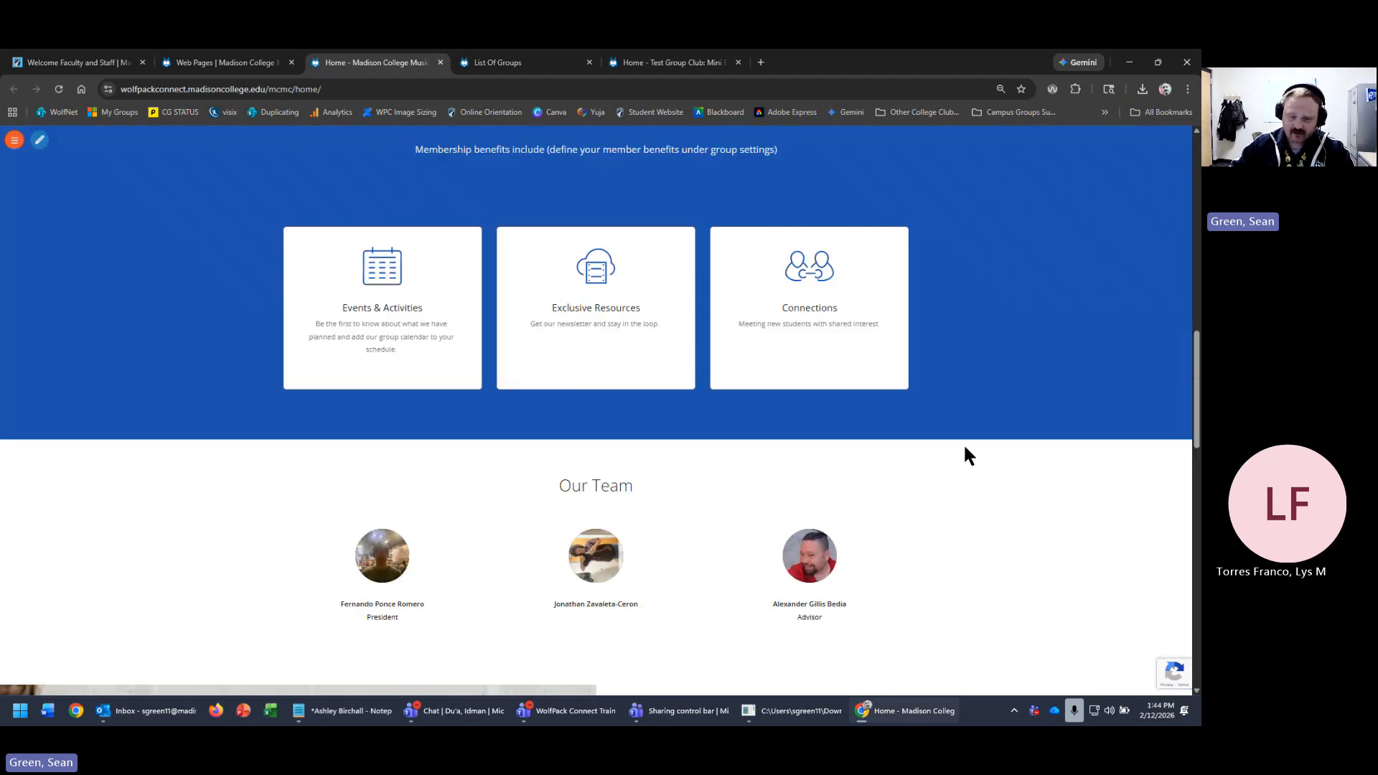
scroll(983, 502, down, 4)
scroll(1003, 559, down, 3)
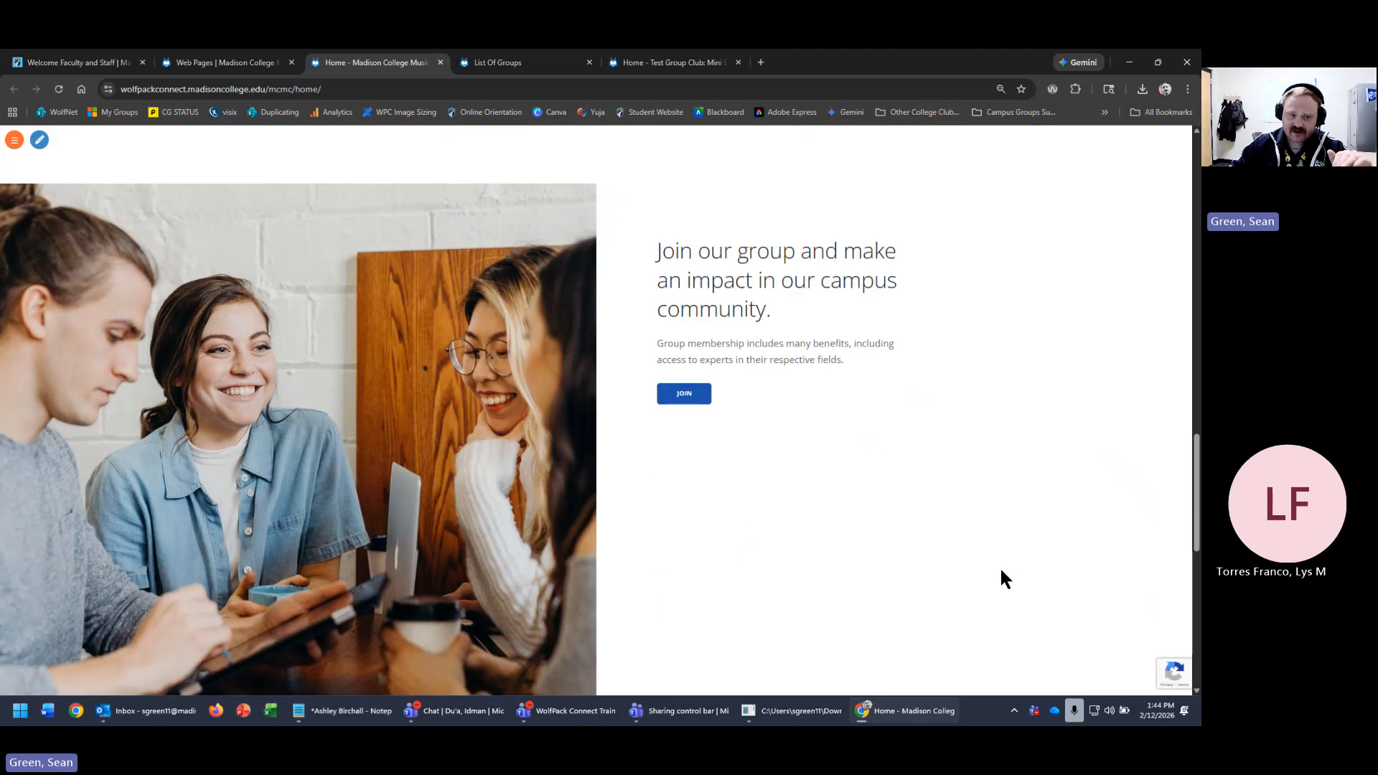
scroll(1002, 578, down, 8)
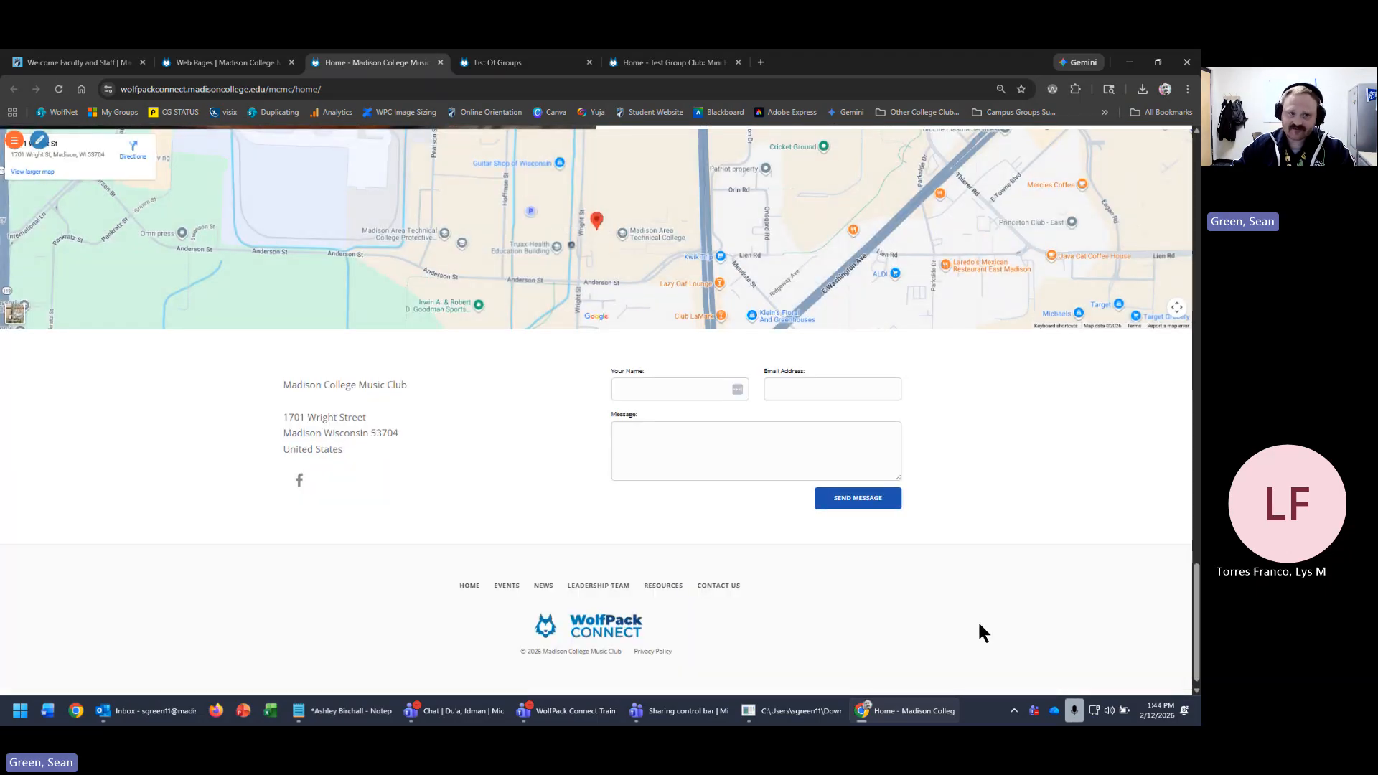
scroll(980, 635, up, 6)
scroll(816, 402, up, 10)
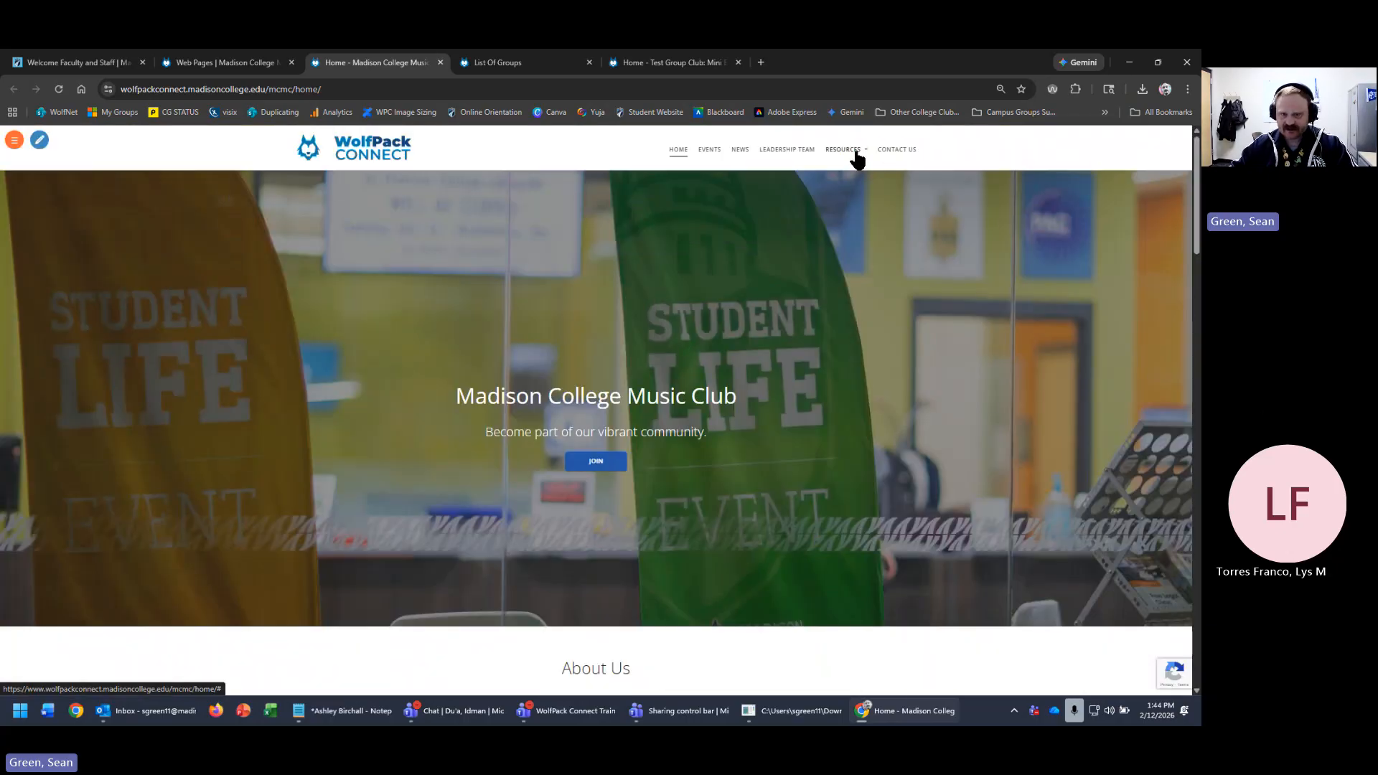
mouse_move(860, 151)
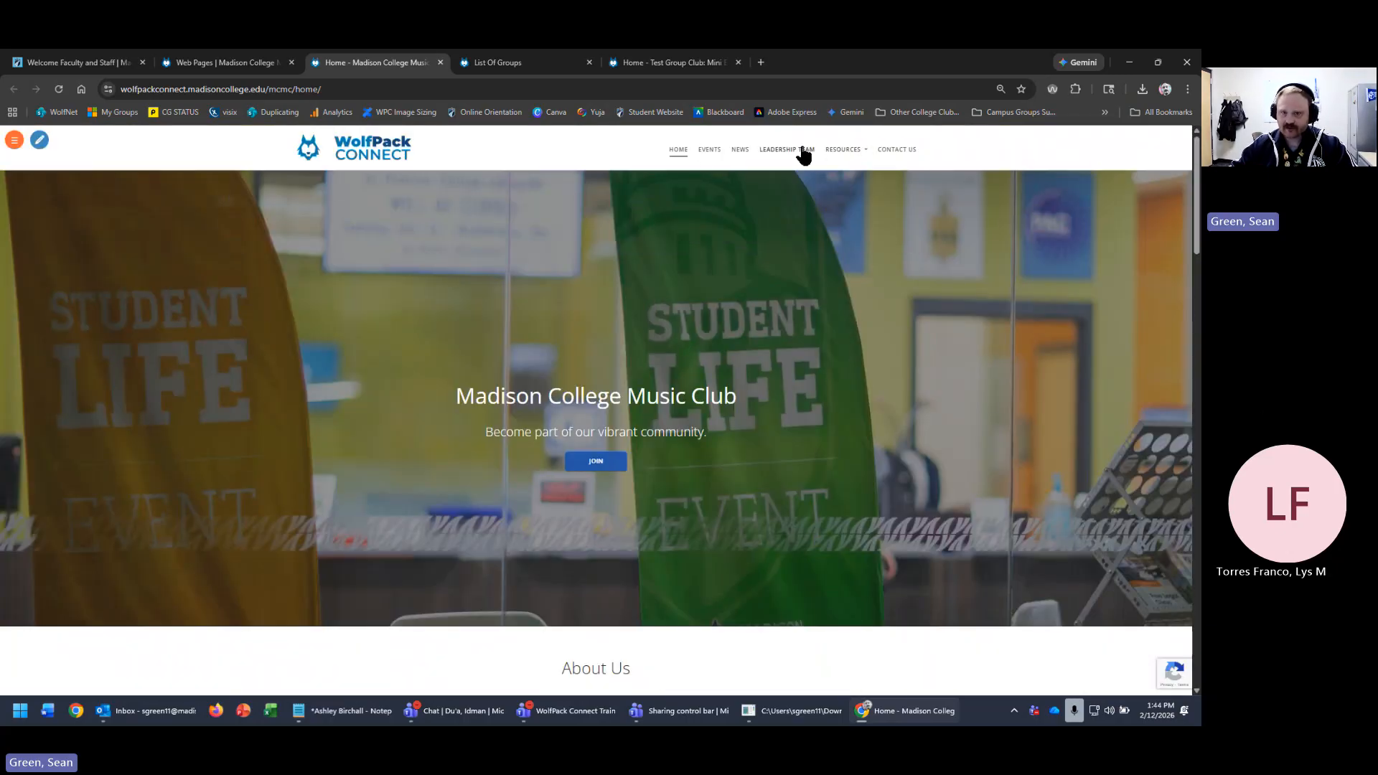
- Switch to the Test Group Club: Mini Edition group and view its website in a new tab
click(221, 66)
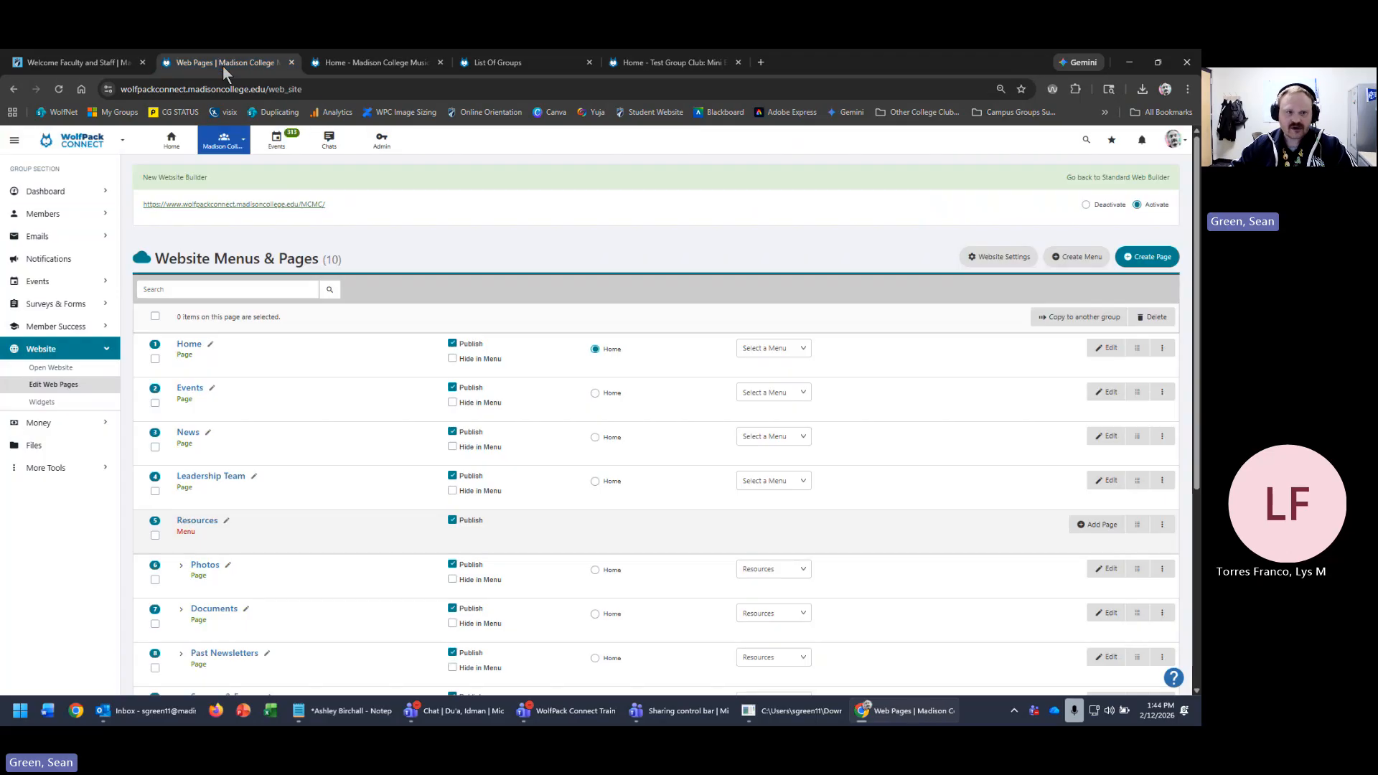
click(220, 143)
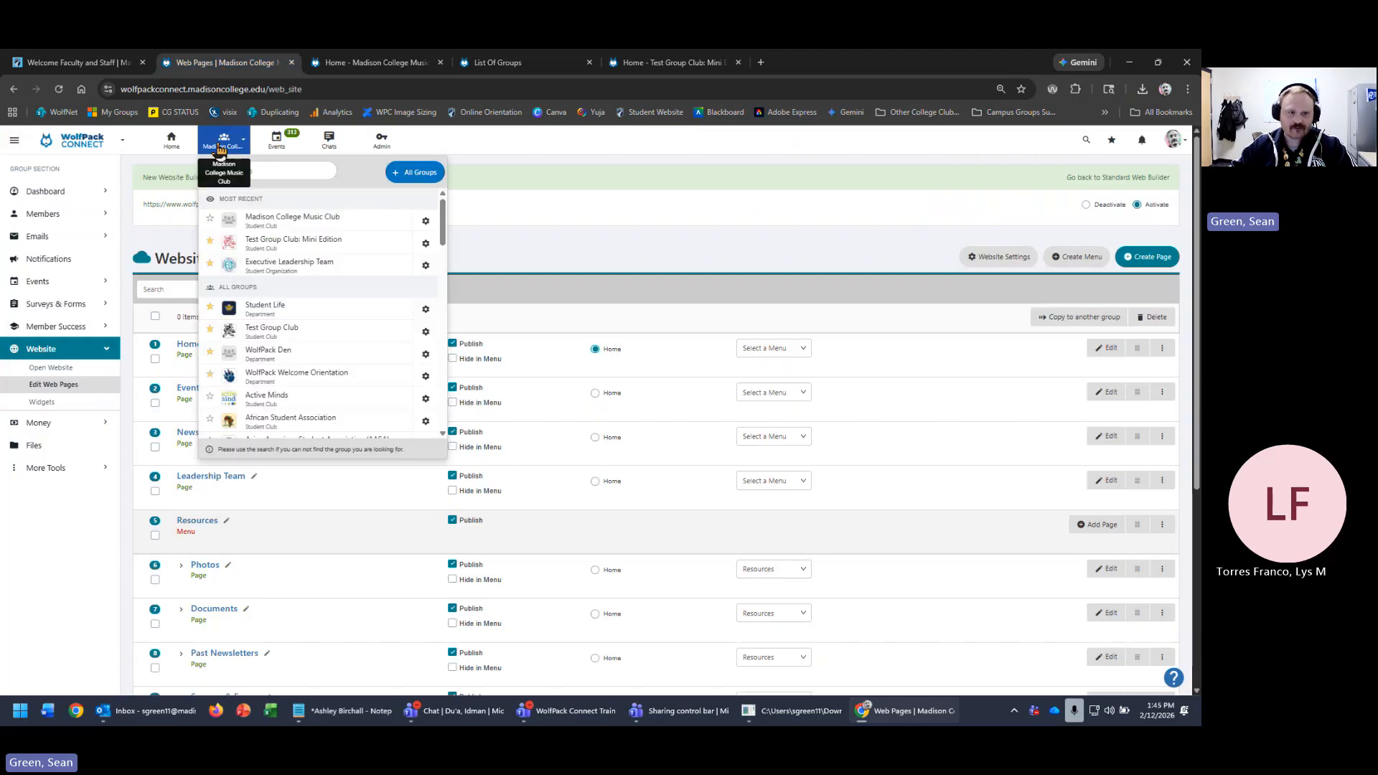
click(340, 245)
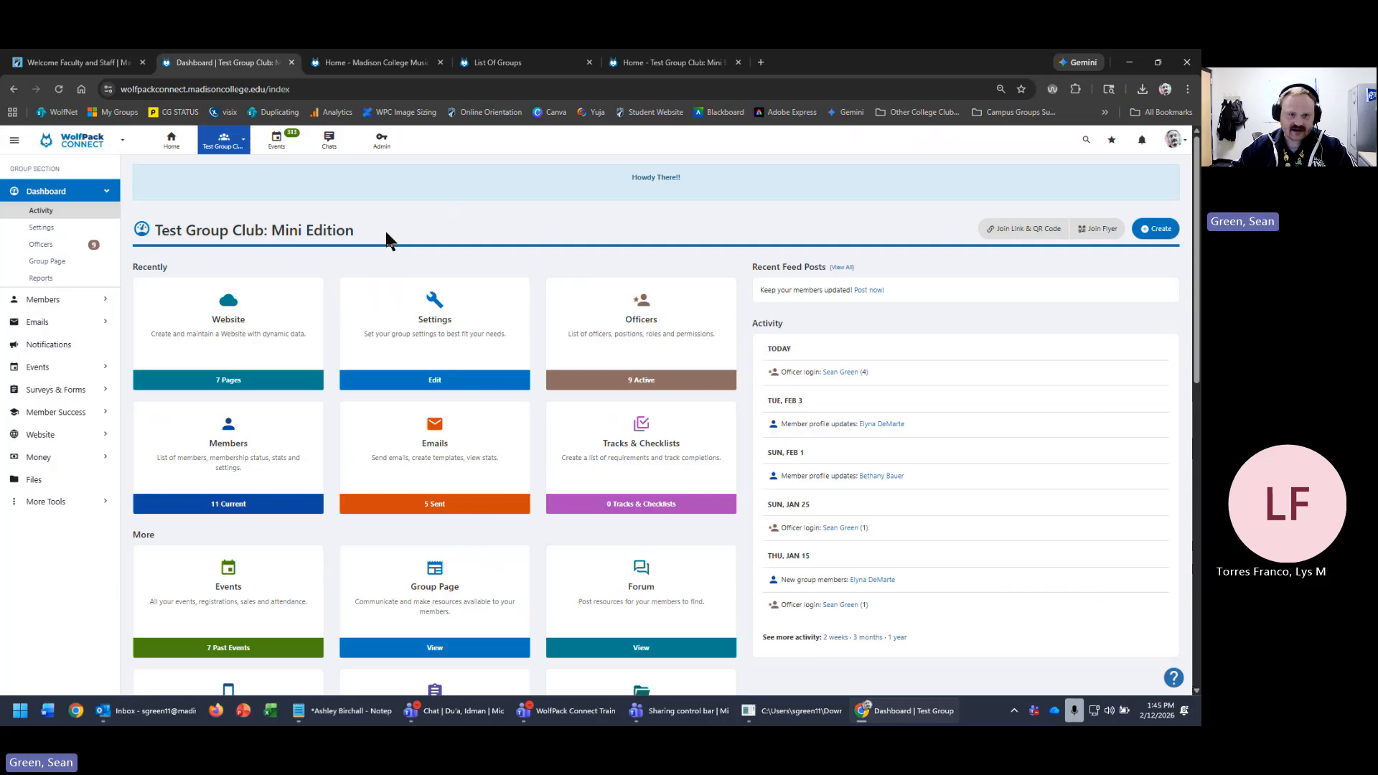
click(265, 287)
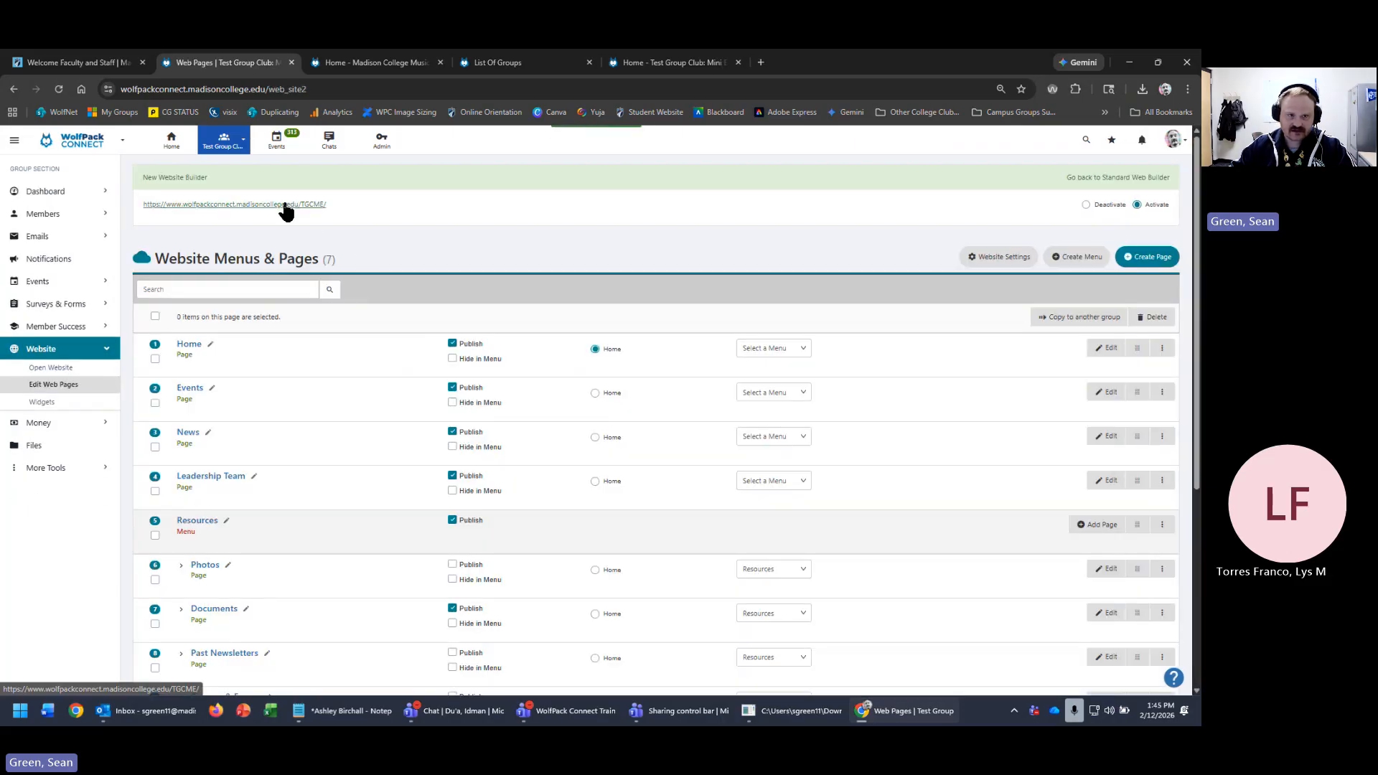
click(283, 205)
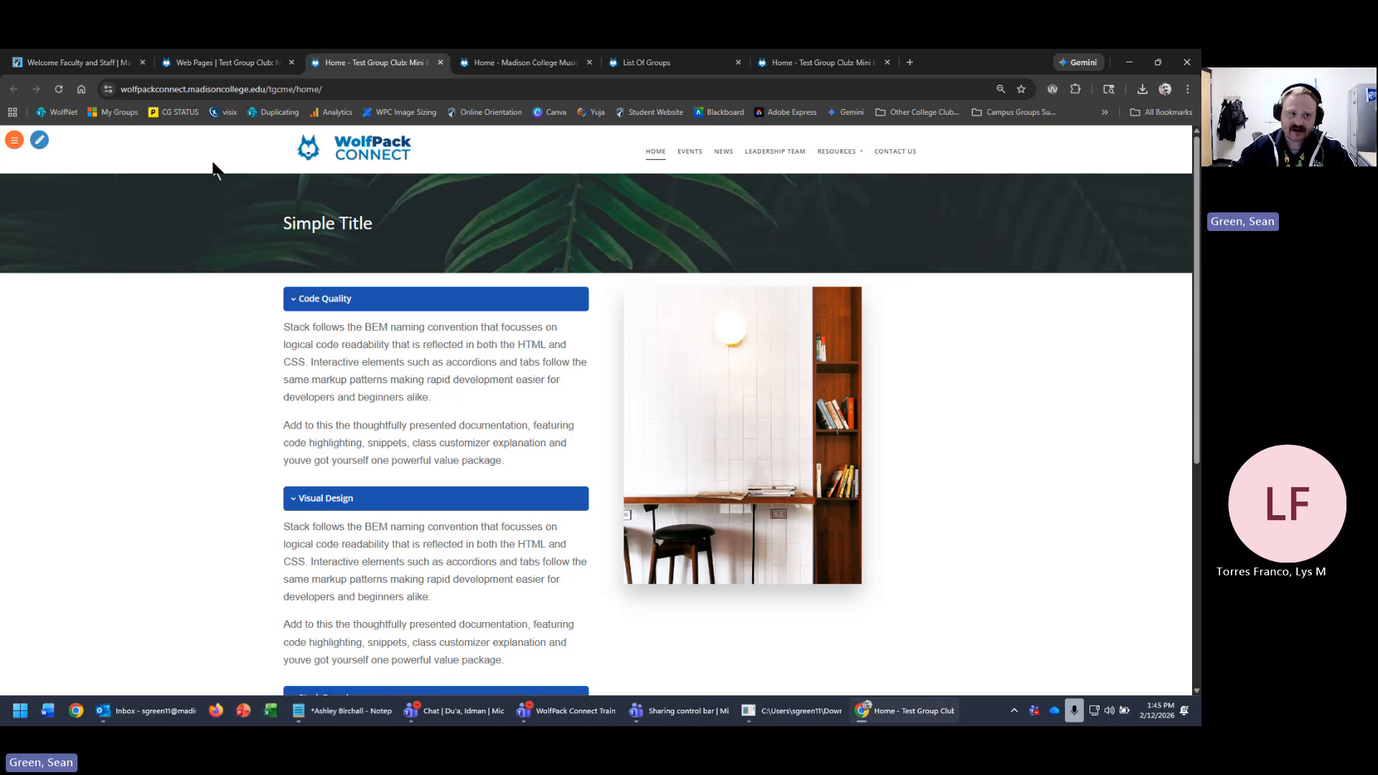
- Reopen the Test Group Club's public home page from the pages list and skim it
click(14, 142)
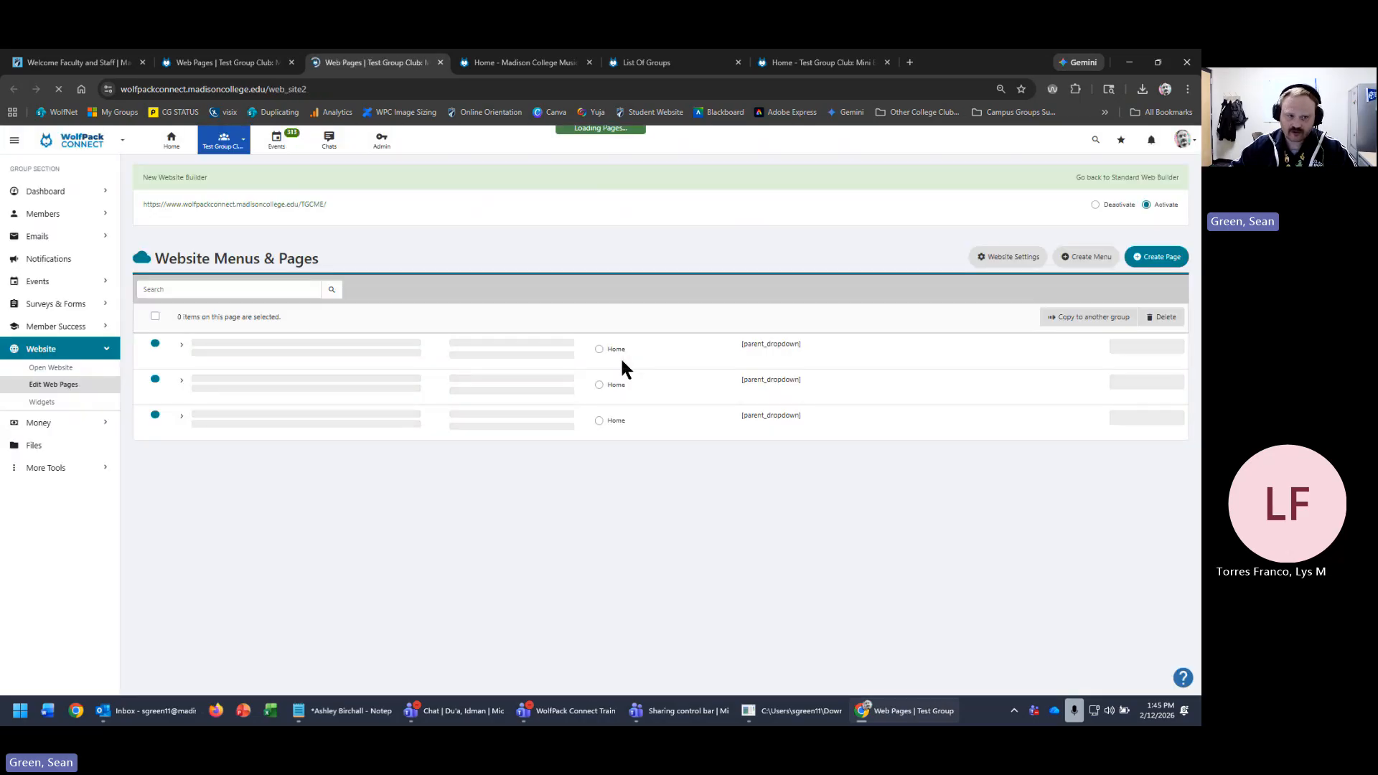
click(291, 204)
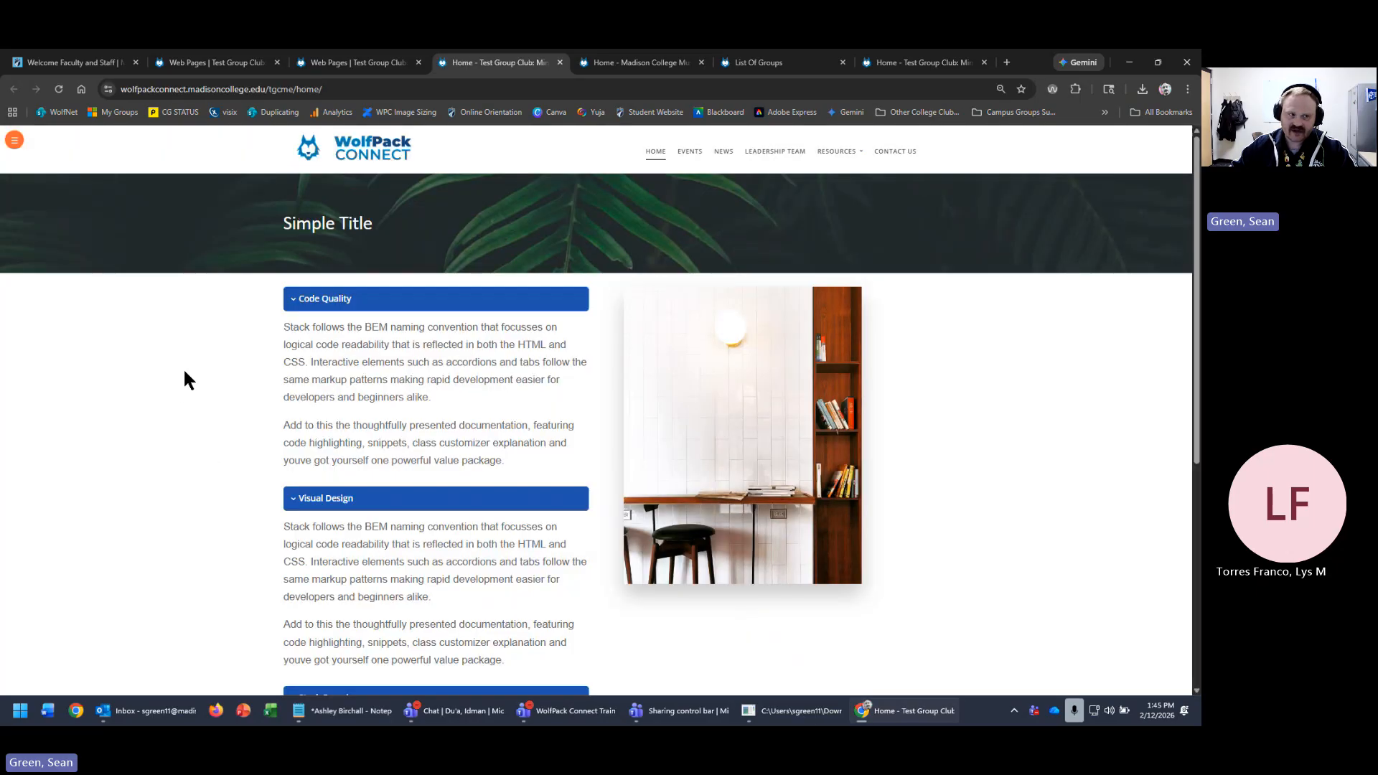
scroll(185, 371, down, 3)
scroll(184, 371, up, 3)
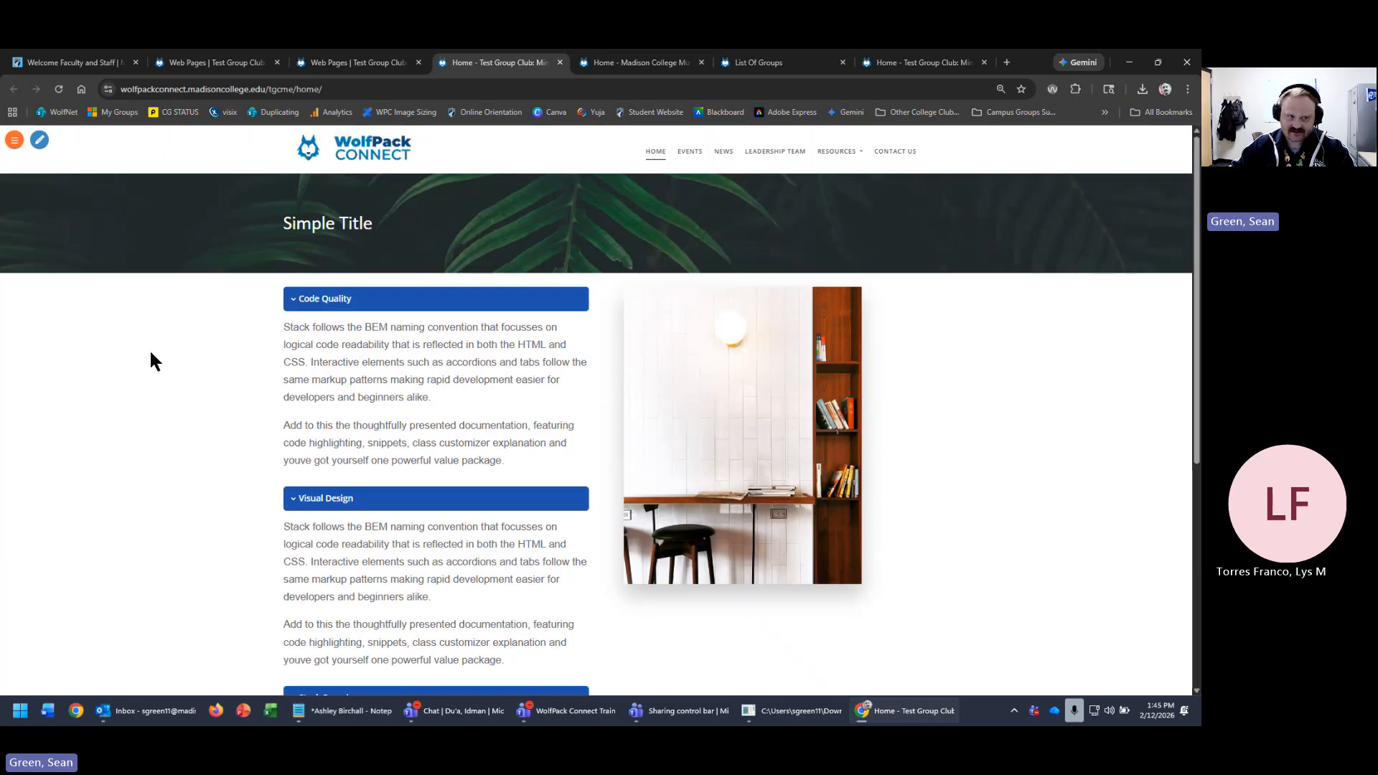
- Start drag-and-drop editing of the home page and park the formatting toolbar on the right beside the photo
click(39, 140)
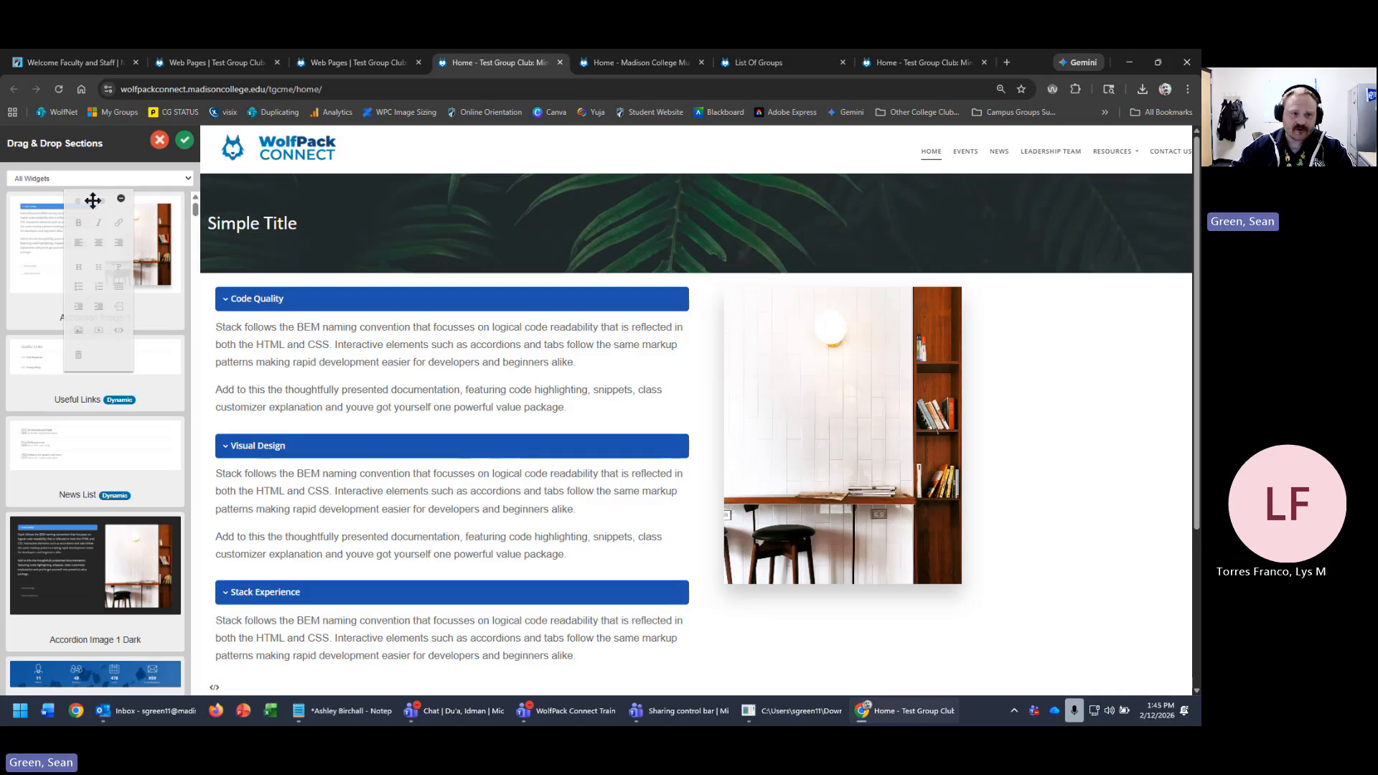
drag(123, 198, 1105, 248)
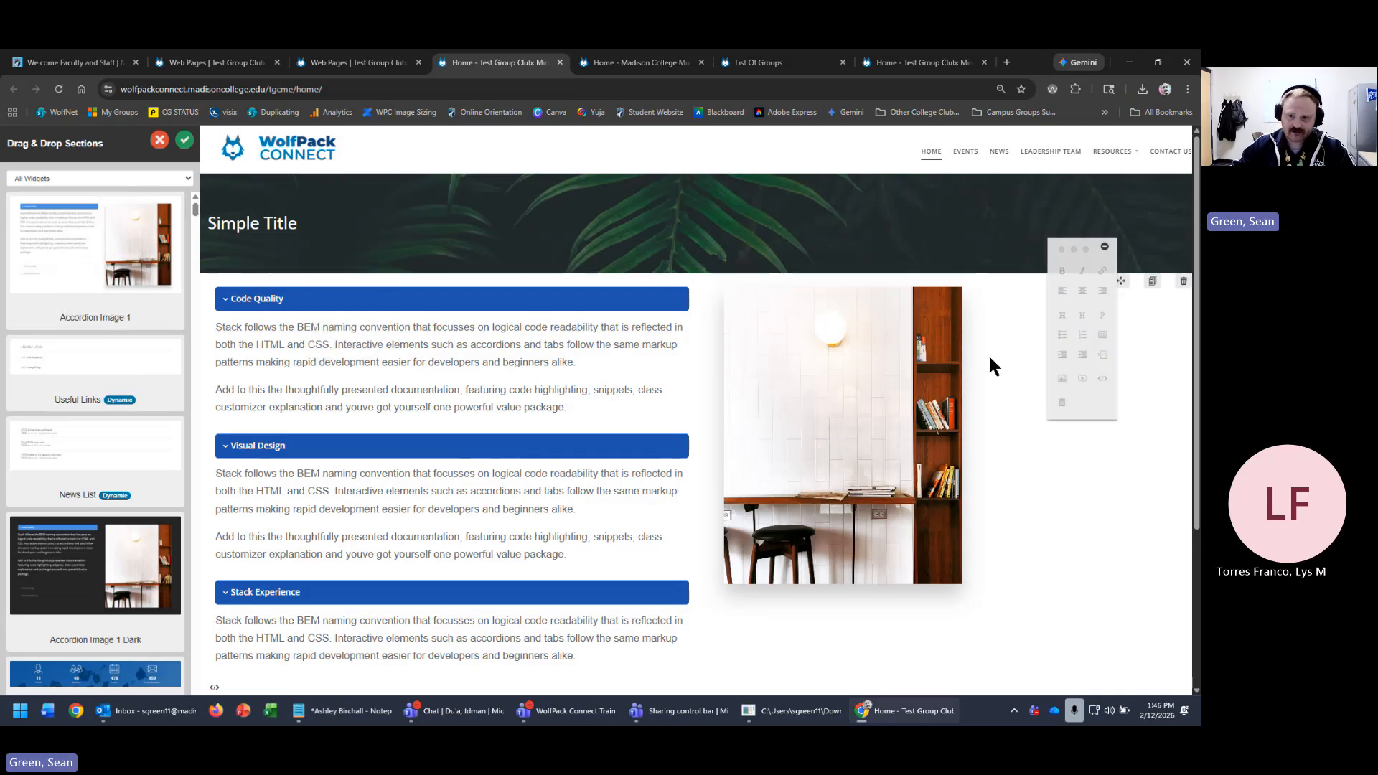
drag(1071, 255, 1042, 196)
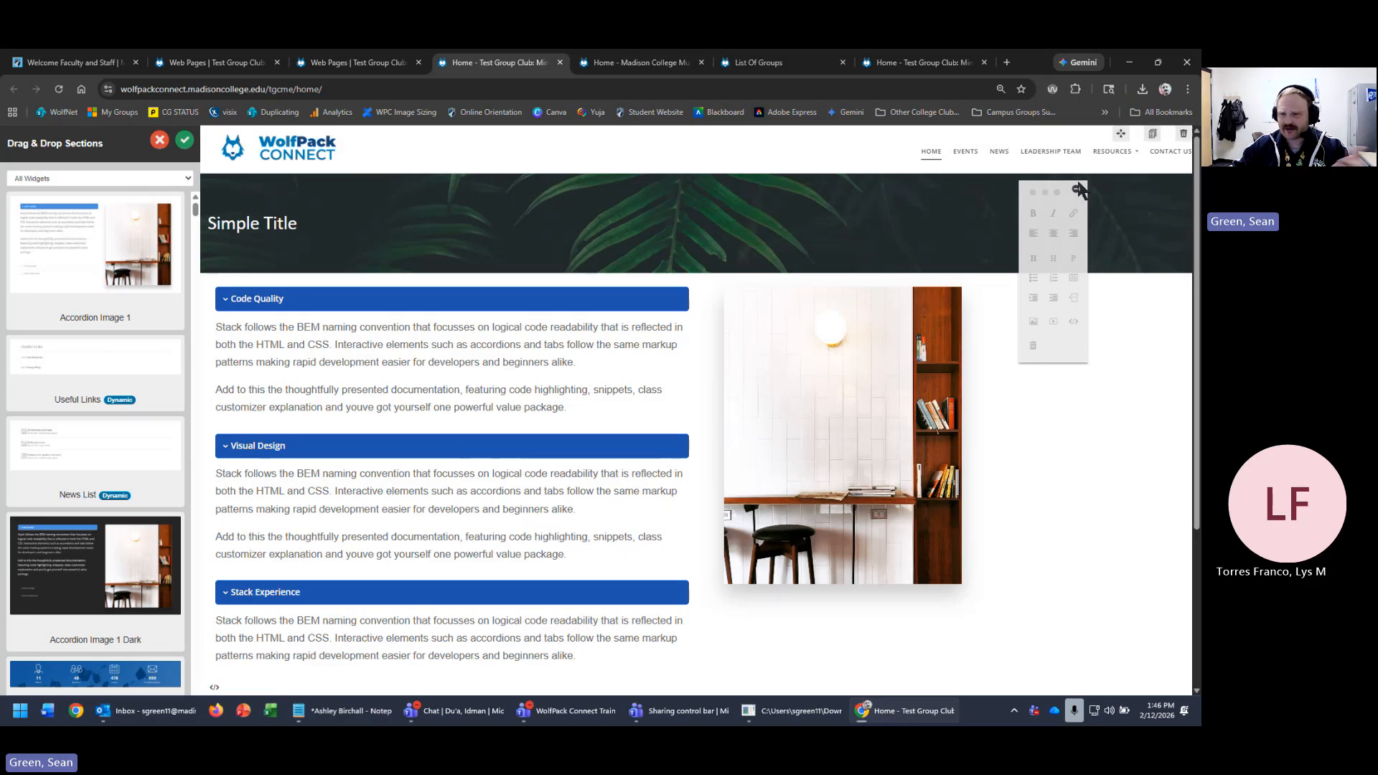
drag(1073, 205, 1138, 248)
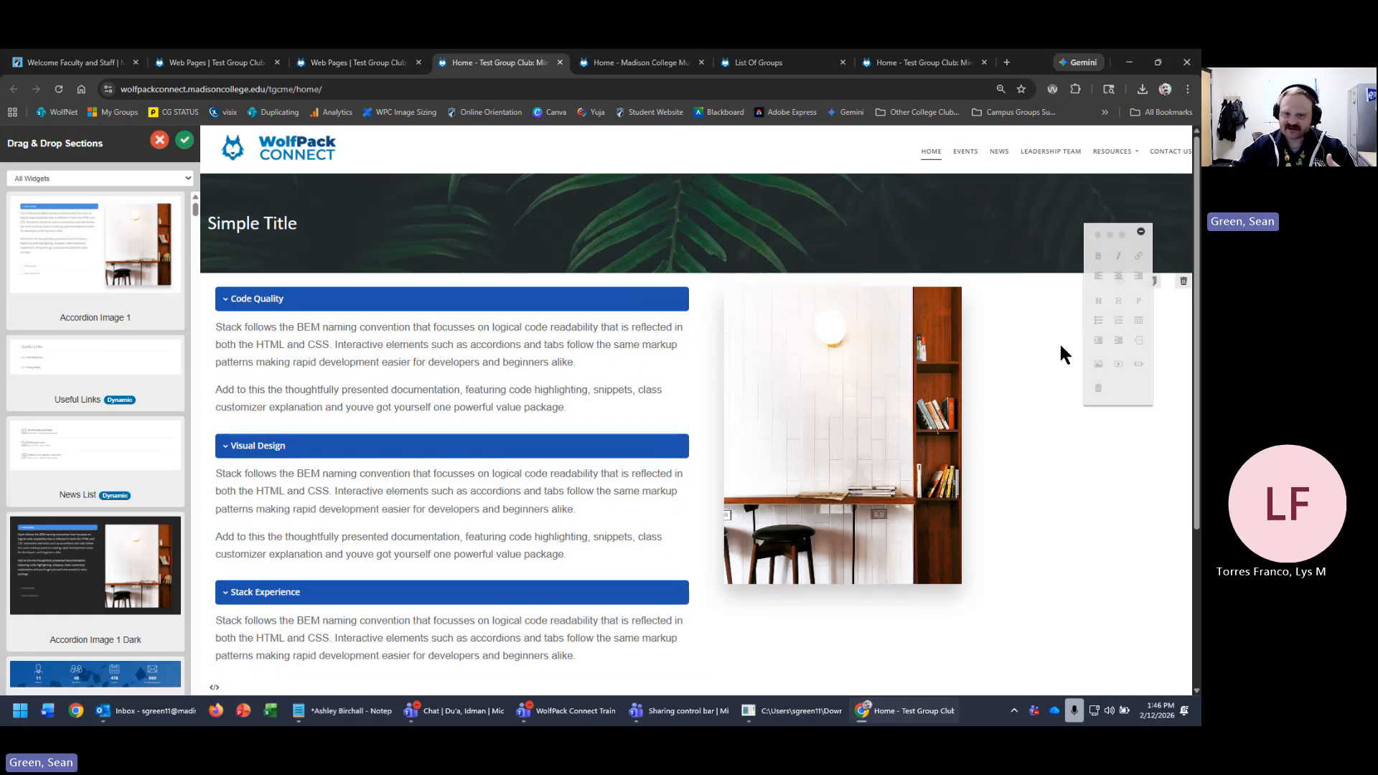
click(822, 429)
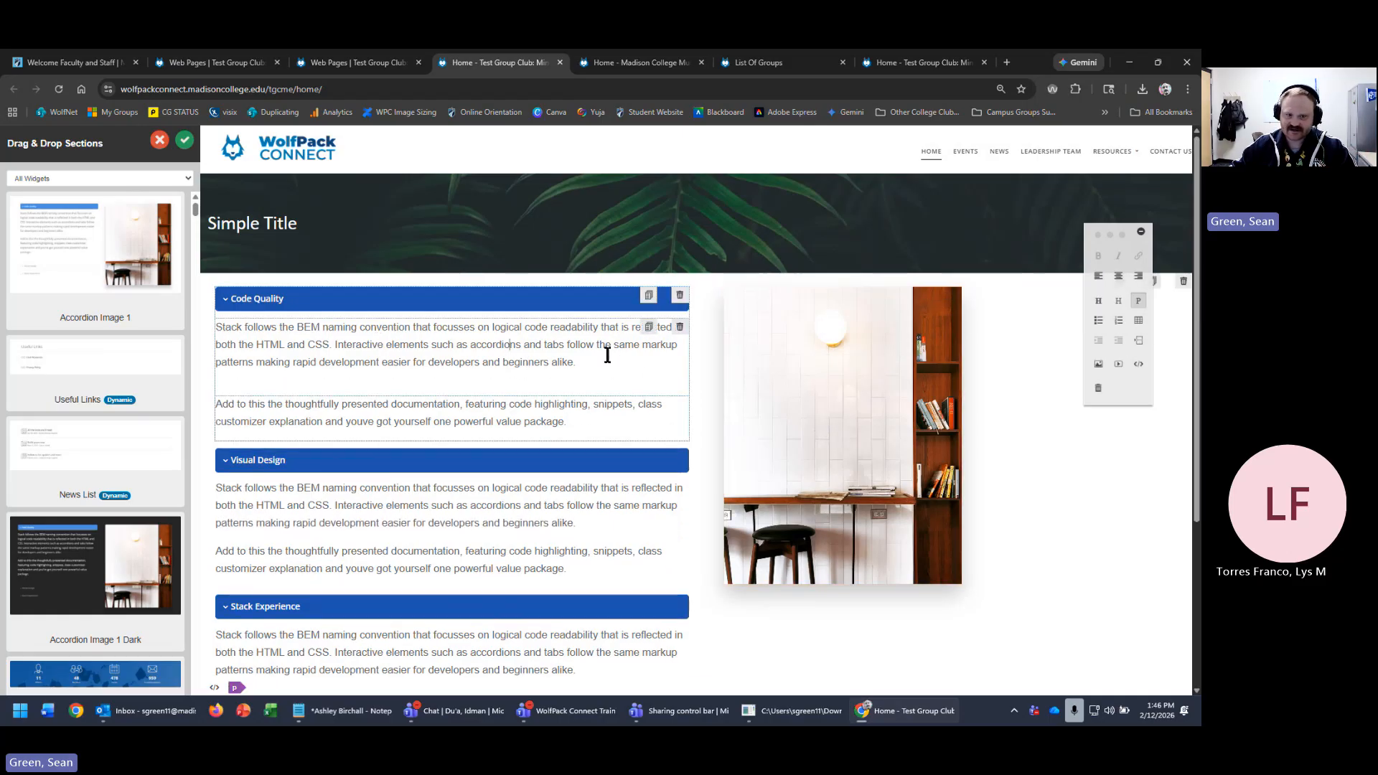
click(587, 368)
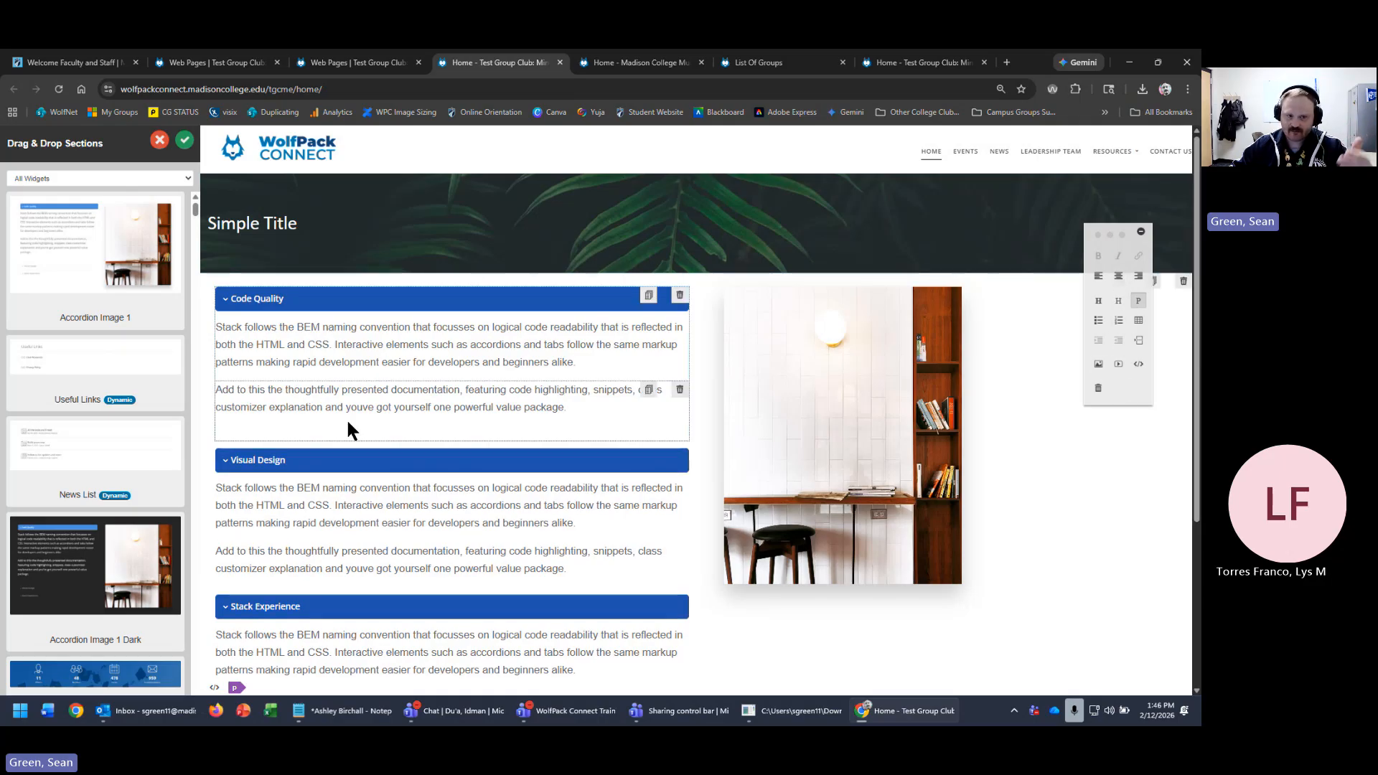
click(434, 348)
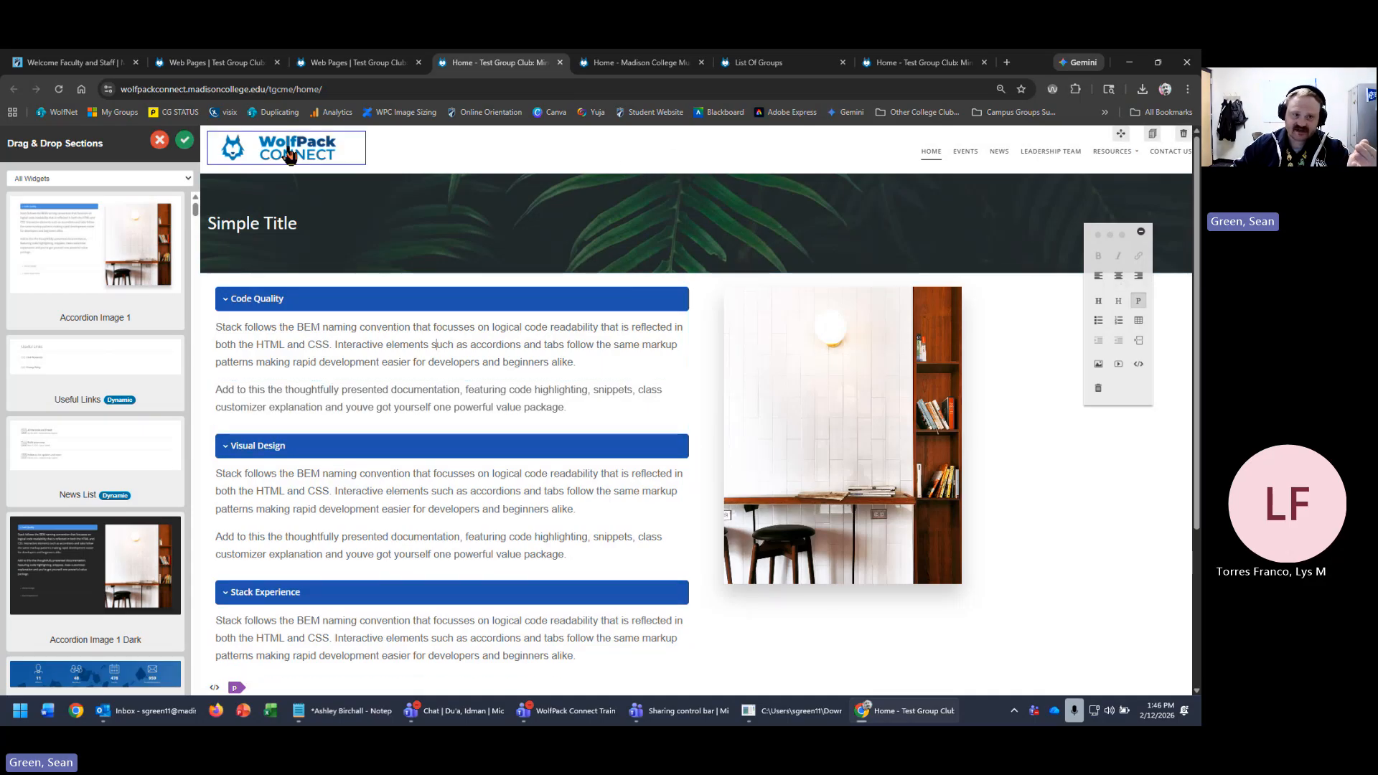
- Filter the section library to Header designs, then to Footer, listing Footer Dark Color and two light footers
click(90, 177)
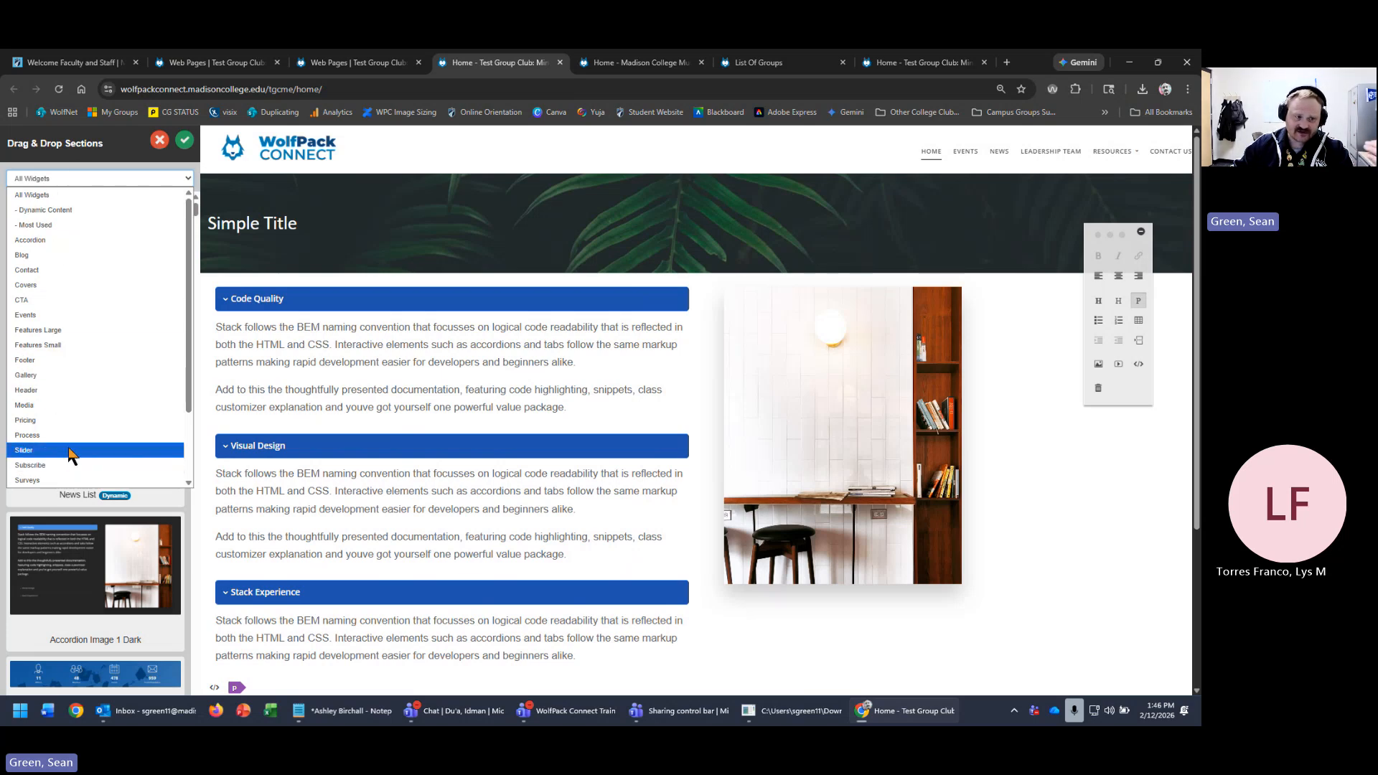
scroll(70, 454, down, 2)
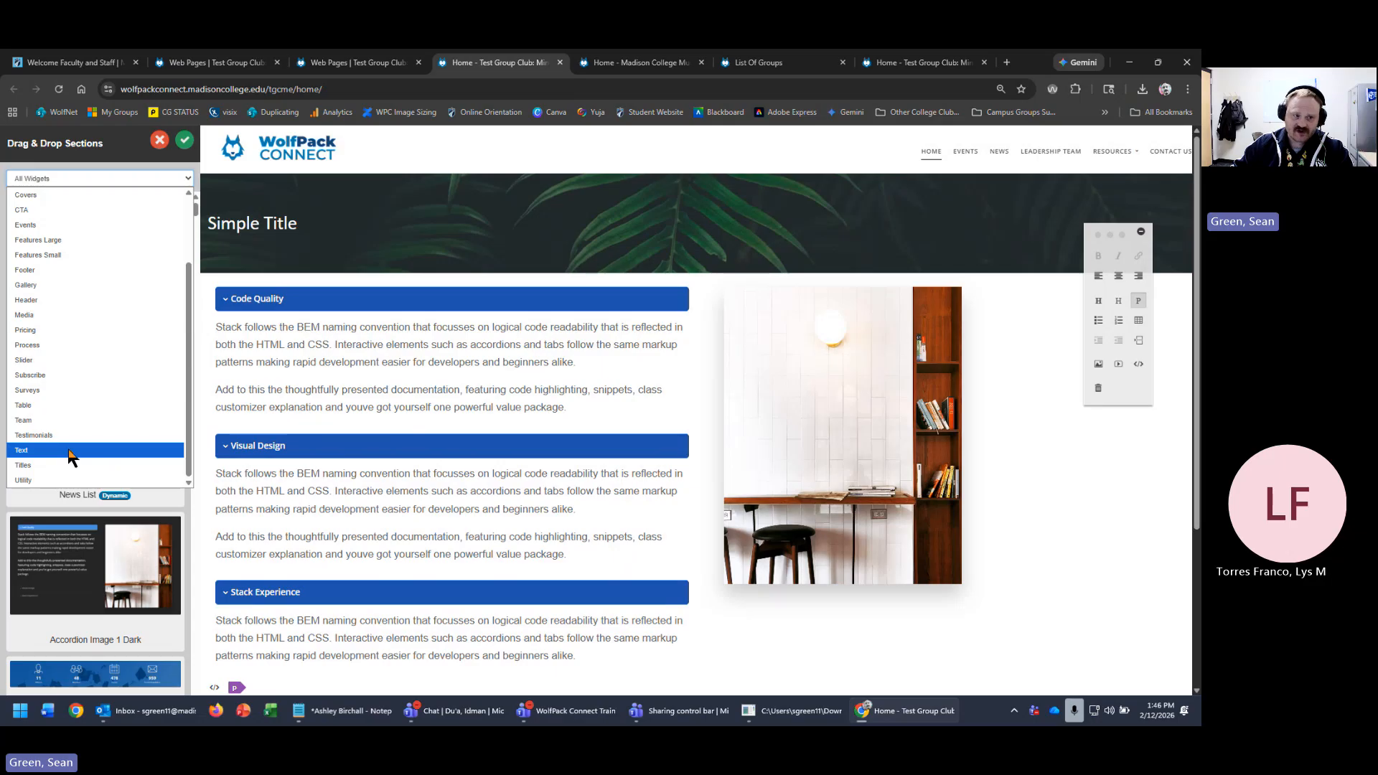
click(48, 300)
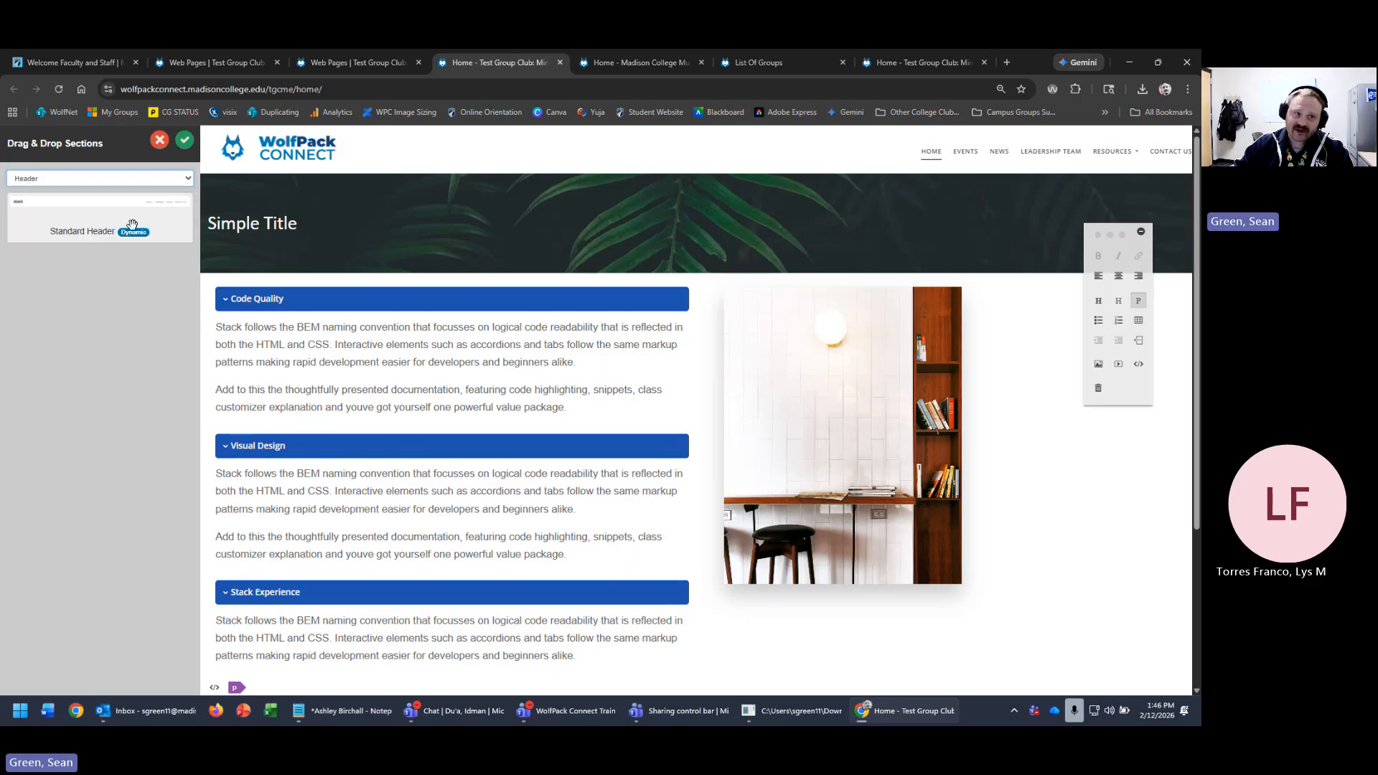
click(143, 179)
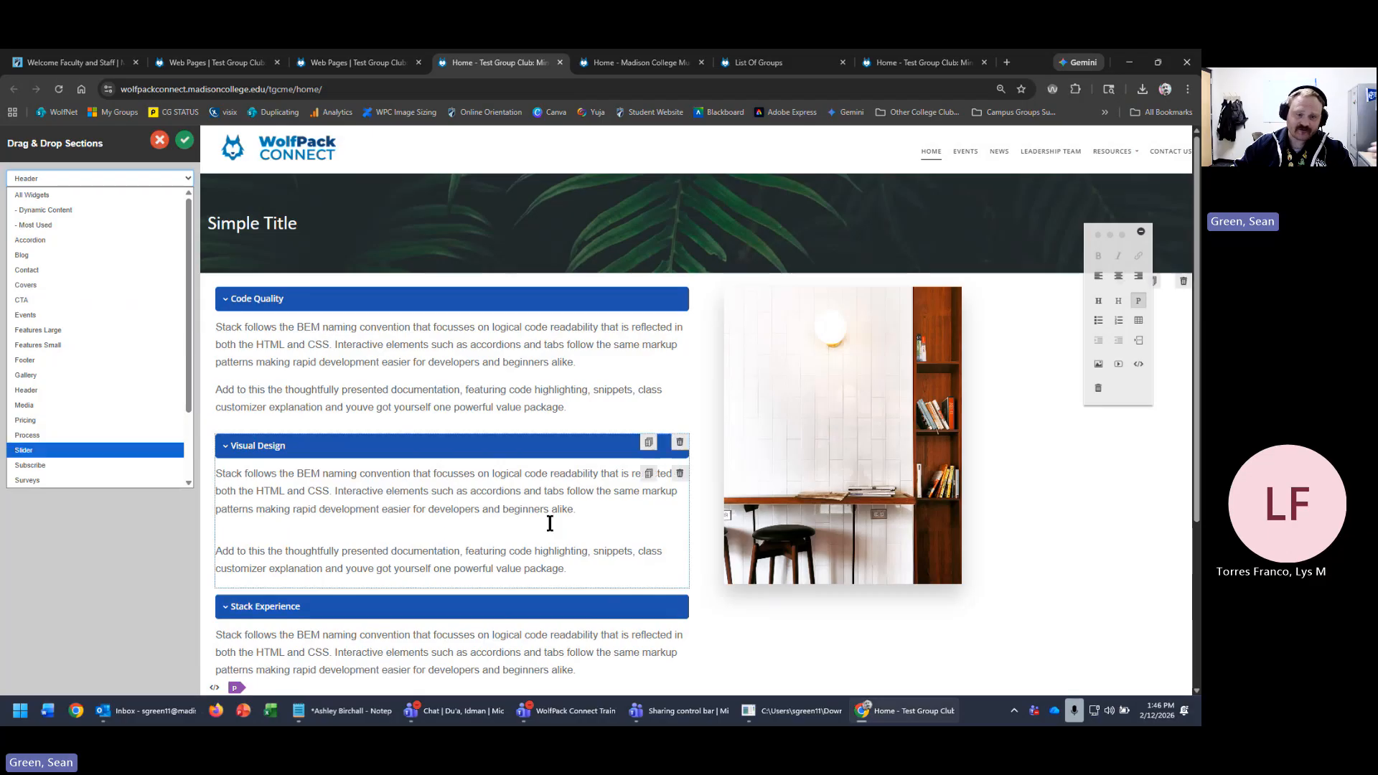
scroll(726, 528, down, 1)
scroll(725, 524, down, 2)
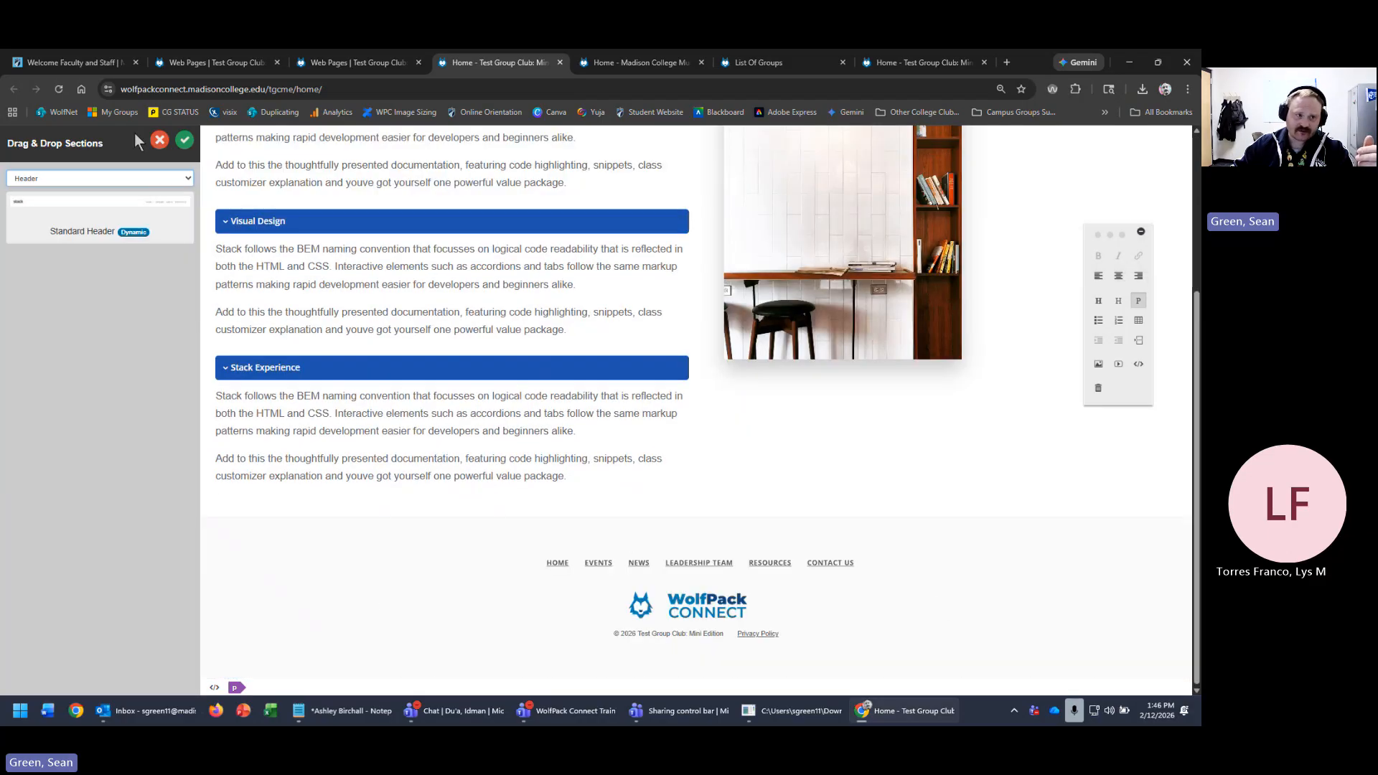
click(143, 180)
scroll(86, 460, down, 2)
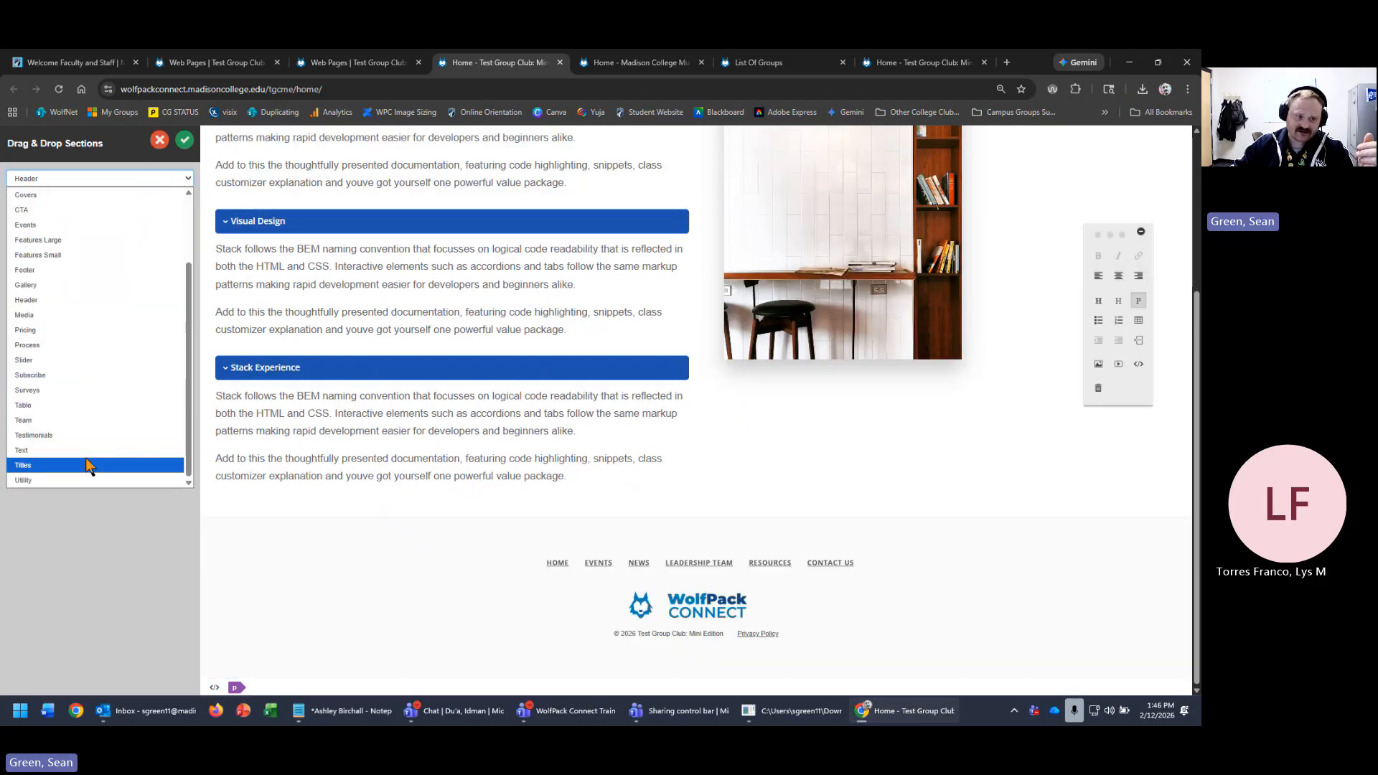
scroll(55, 310, up, 2)
click(42, 362)
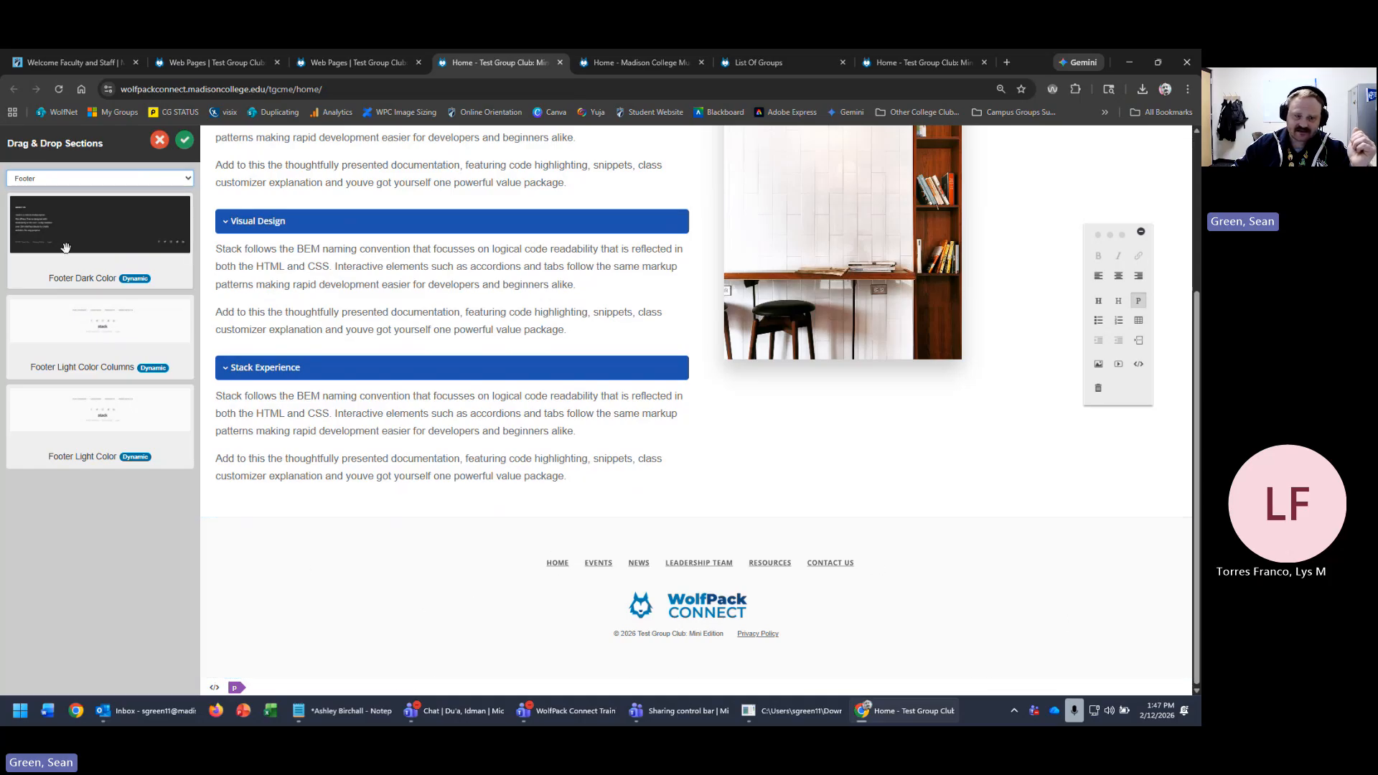
- Add the Footer Dark Color section to the page below the accordion
drag(65, 248, 691, 606)
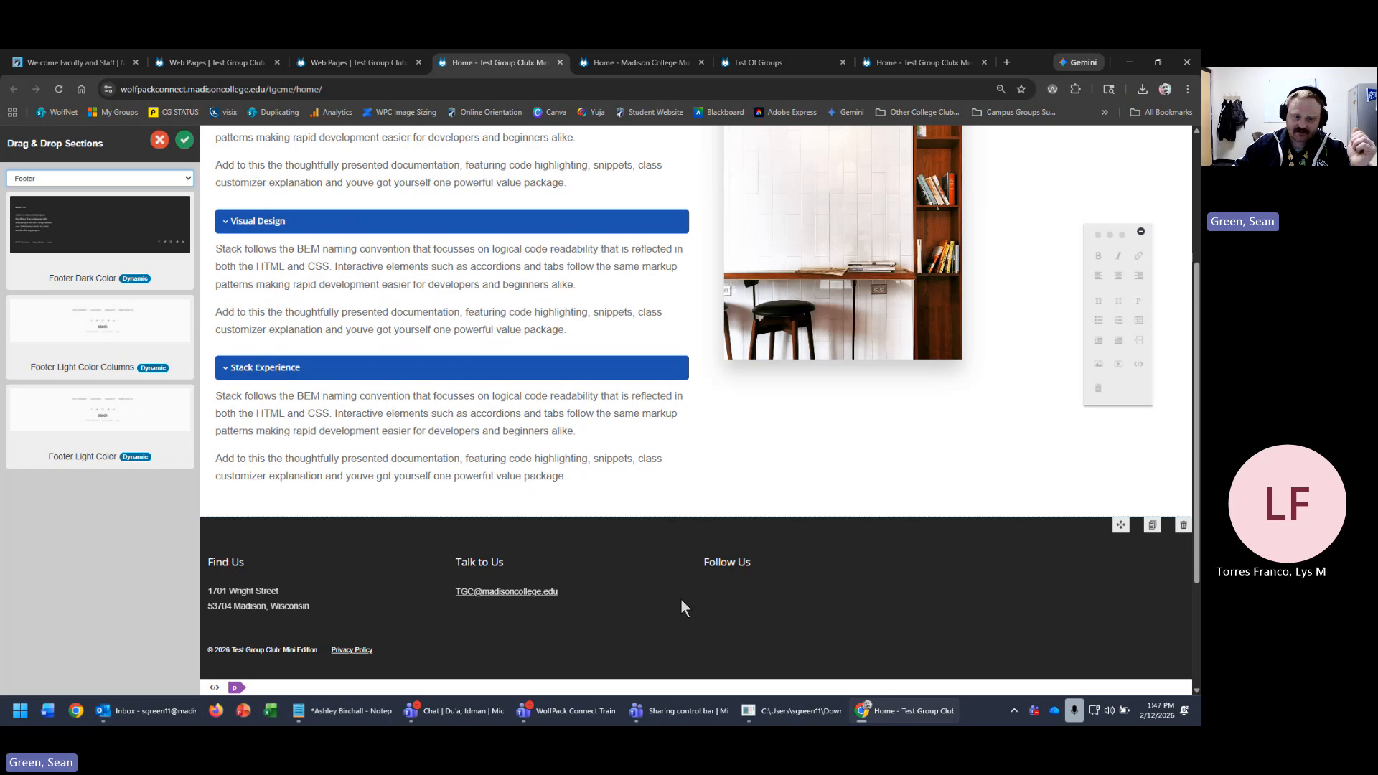
scroll(666, 605, down, 3)
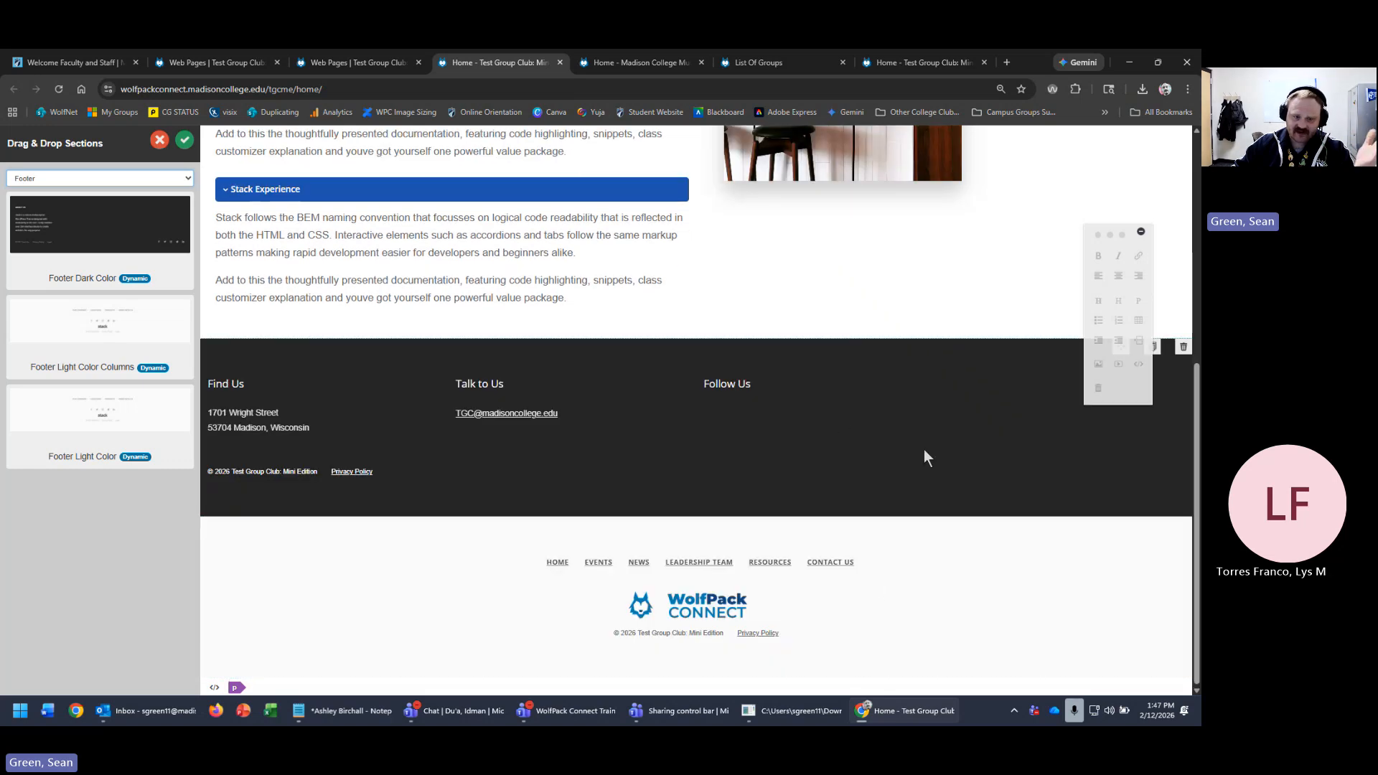
scroll(891, 596, up, 1)
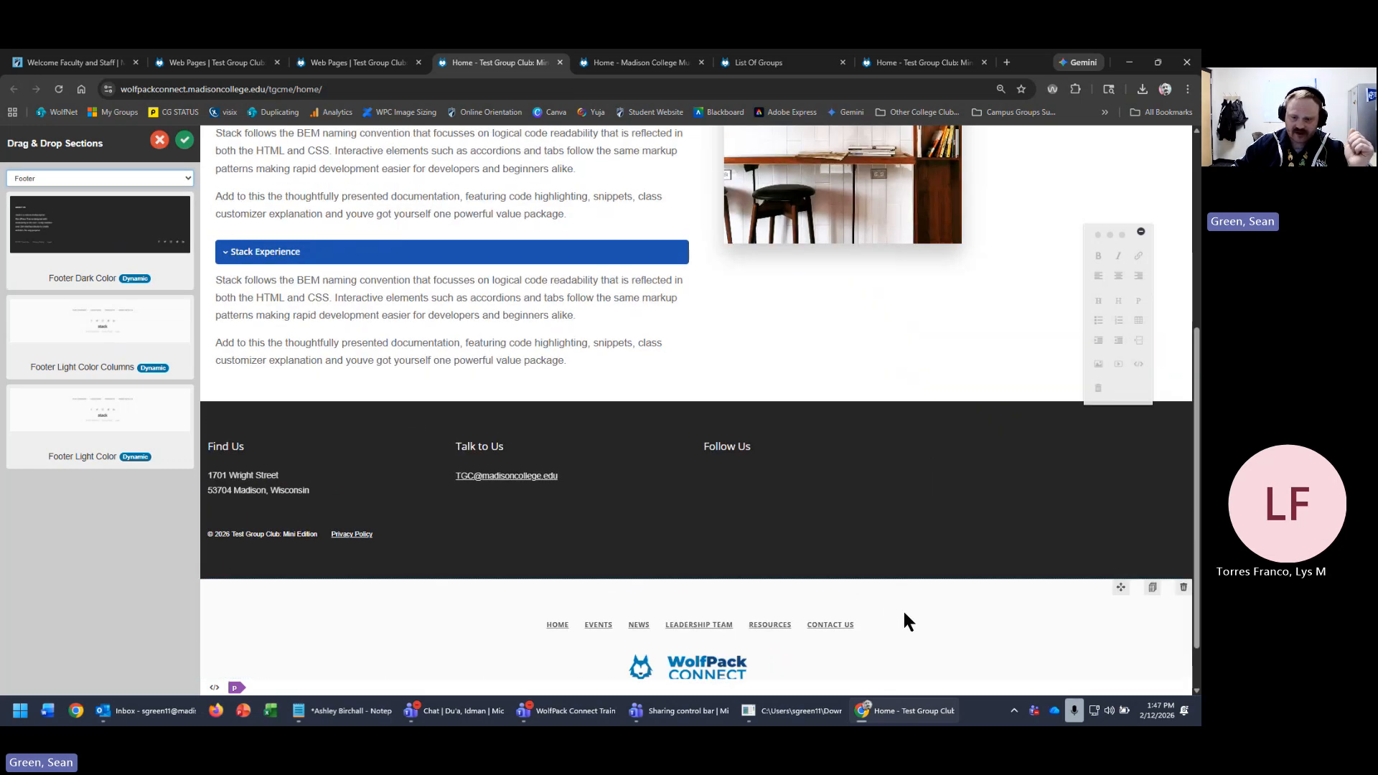
scroll(1002, 631, down, 1)
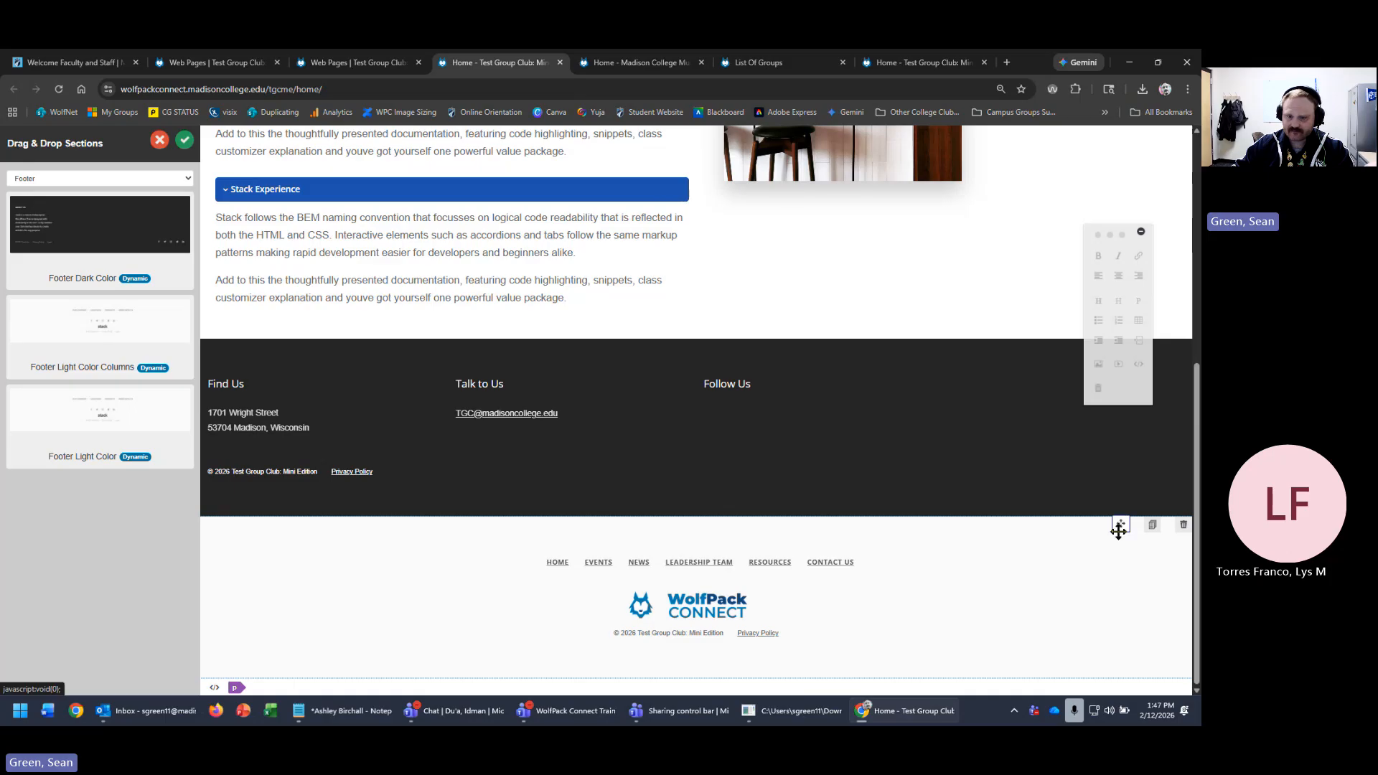
- Move the light footer above the dark one, then delete both light footer copies
drag(1120, 525, 1115, 570)
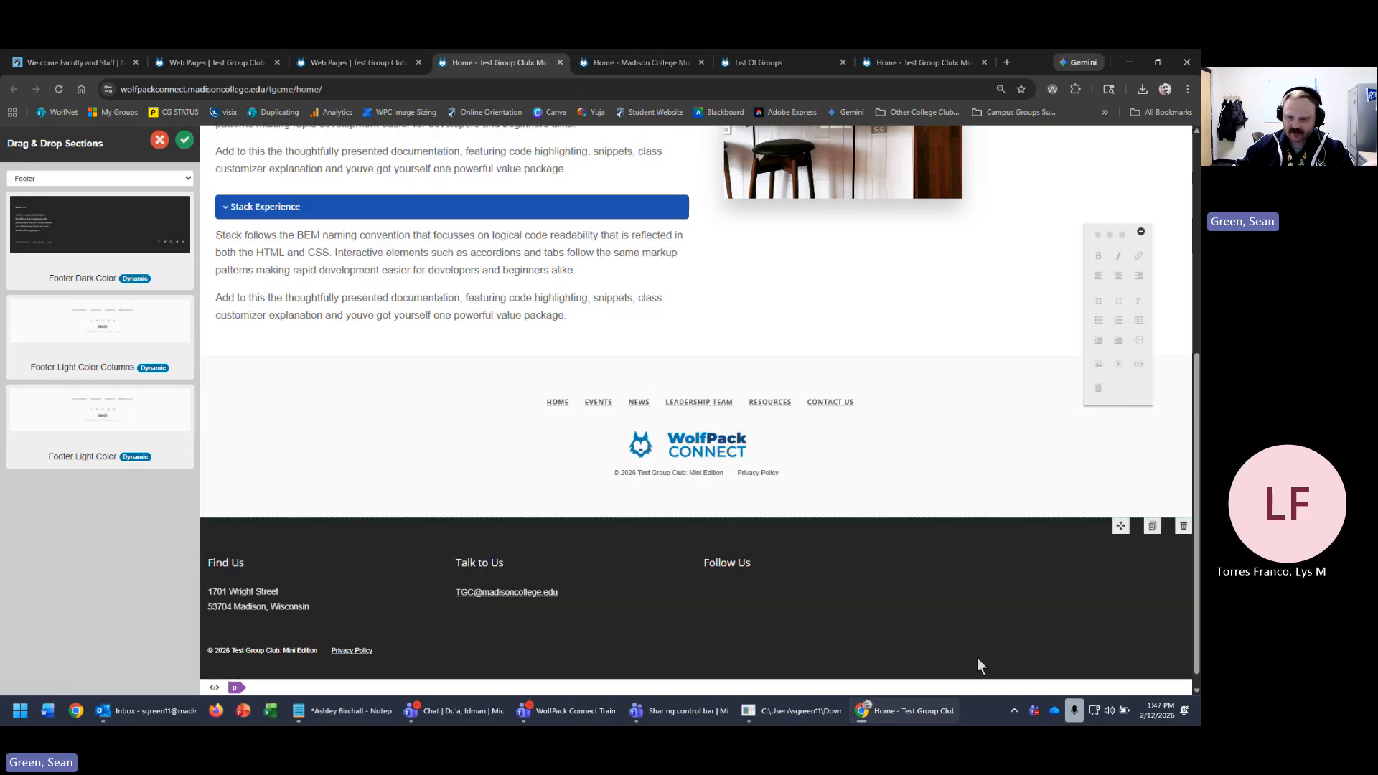
drag(1108, 229, 786, 177)
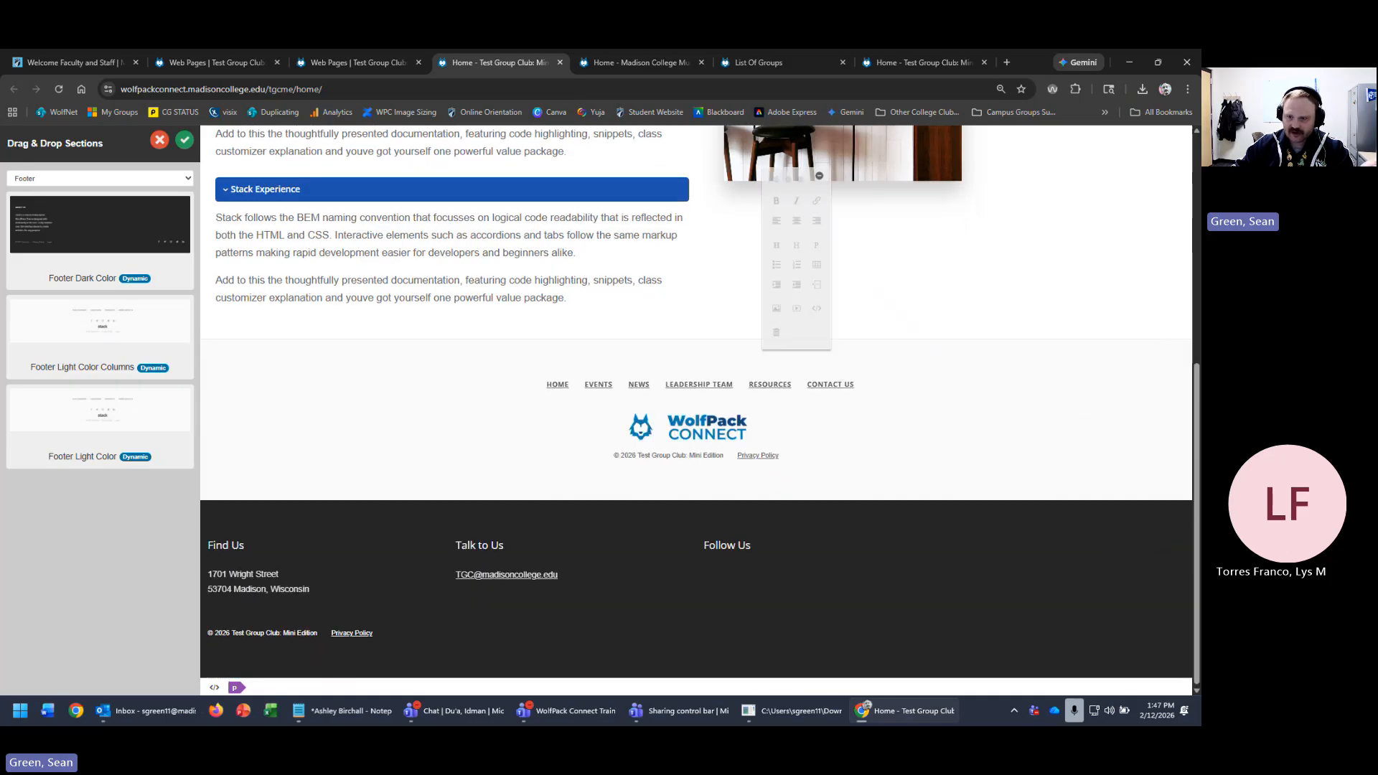
click(1153, 348)
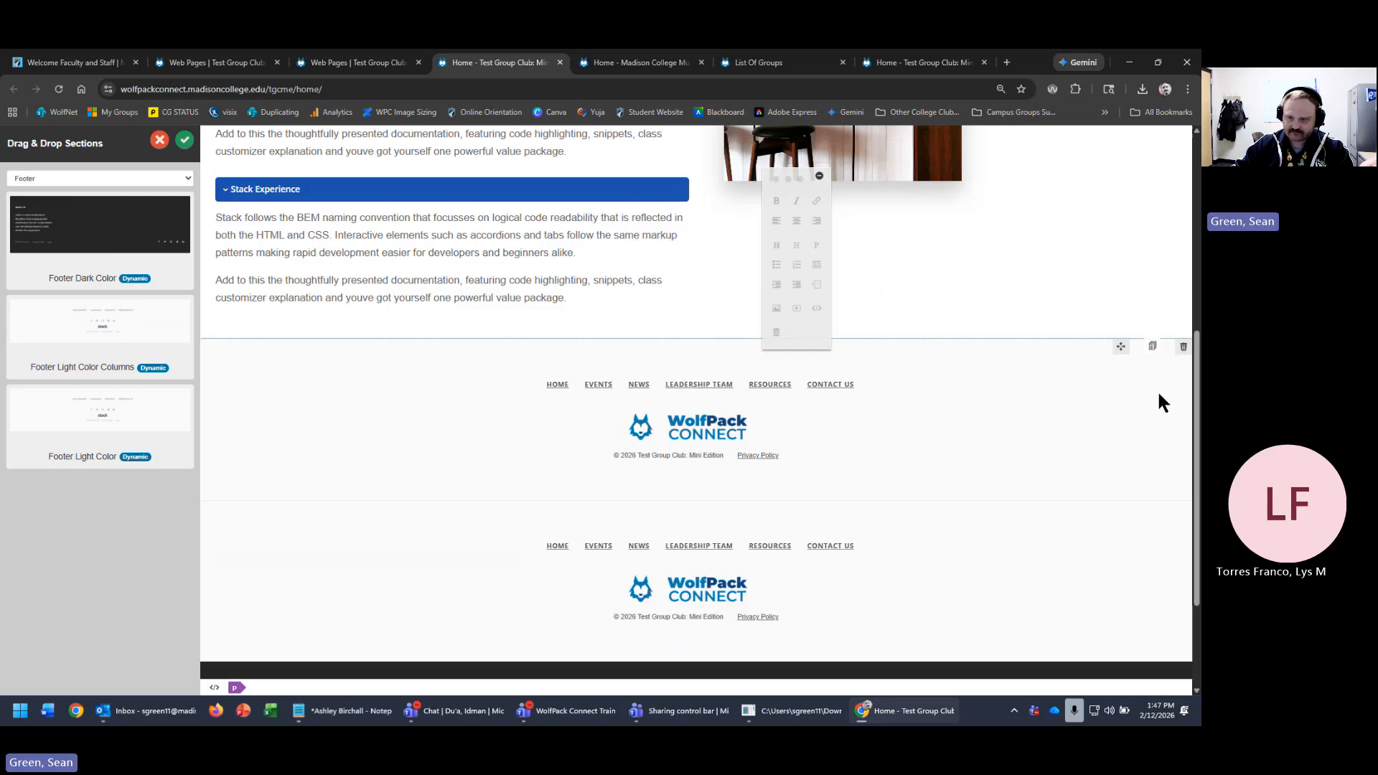
click(1183, 348)
click(1183, 348)
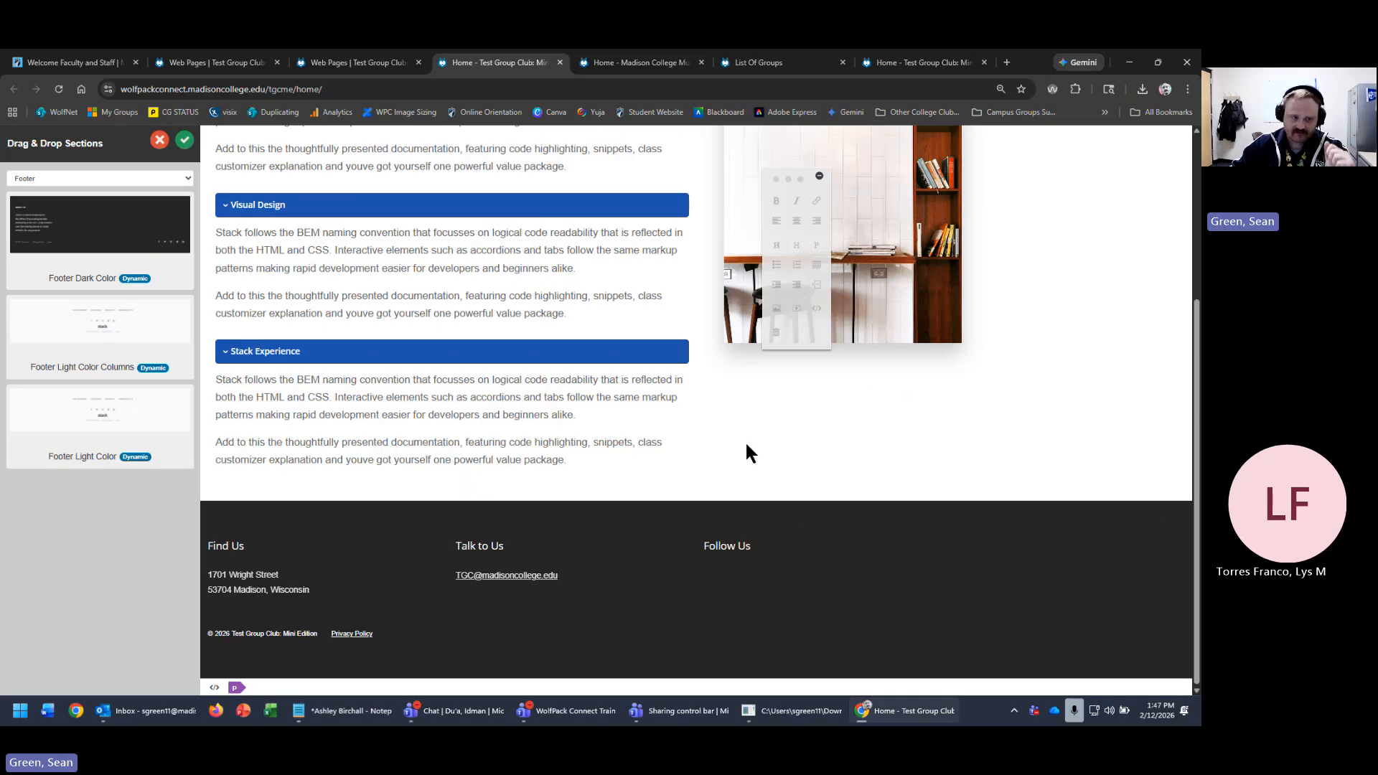
mouse_move(820, 502)
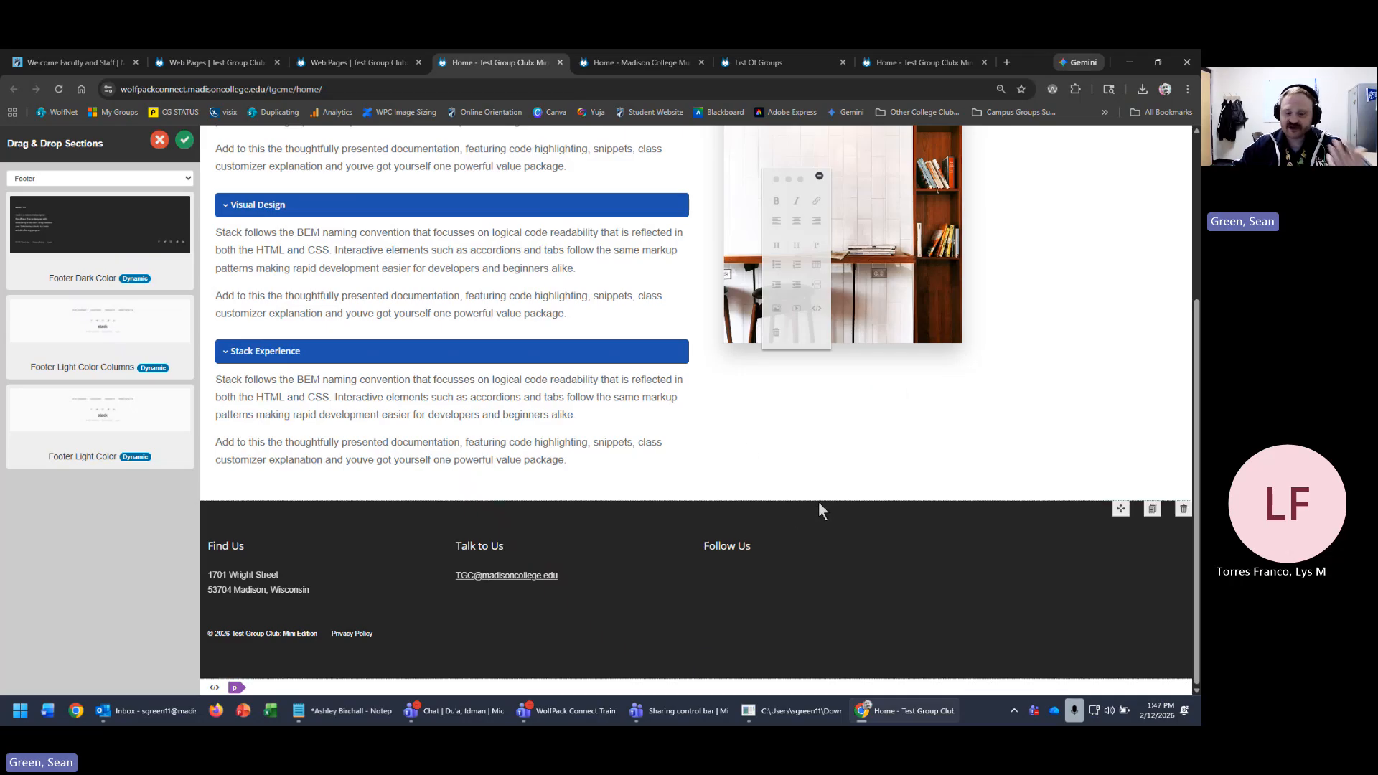
scroll(347, 491, up, 3)
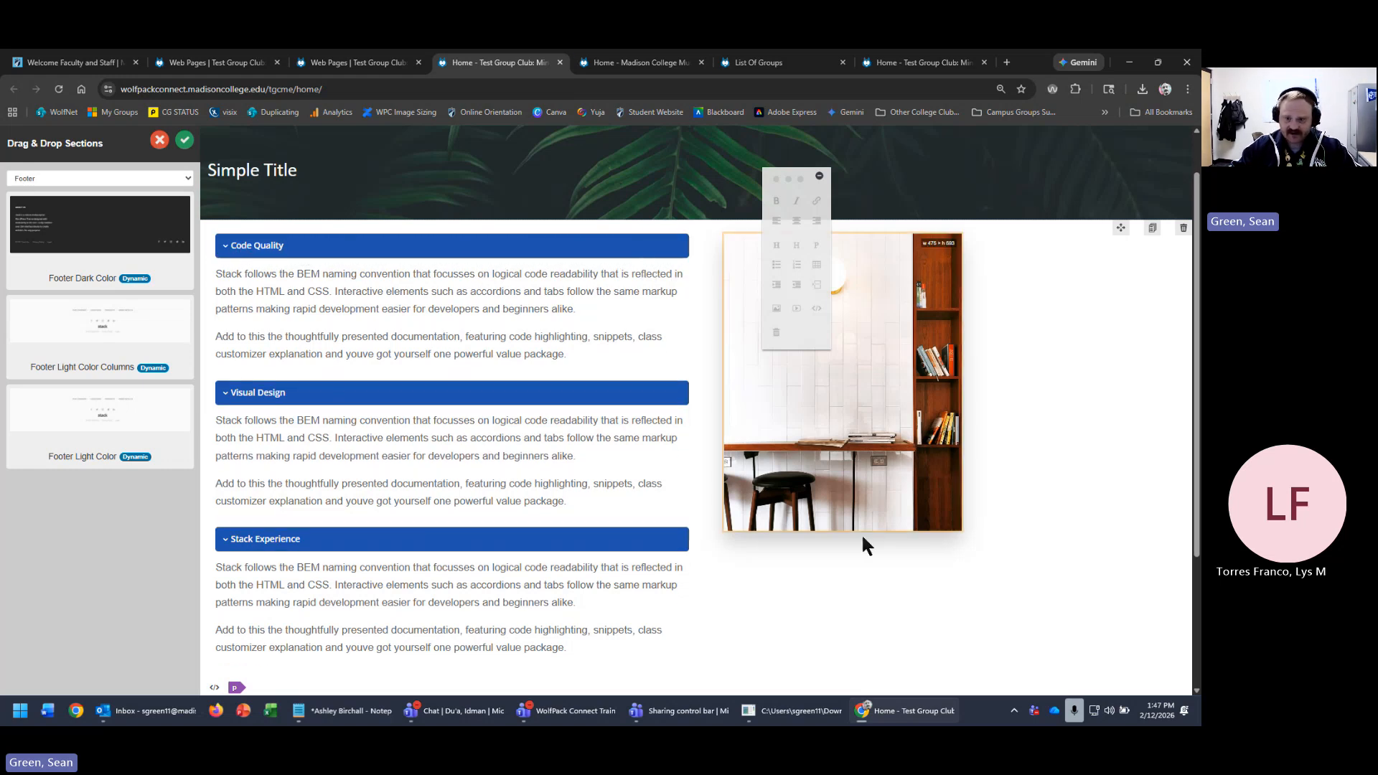
scroll(468, 610, down, 3)
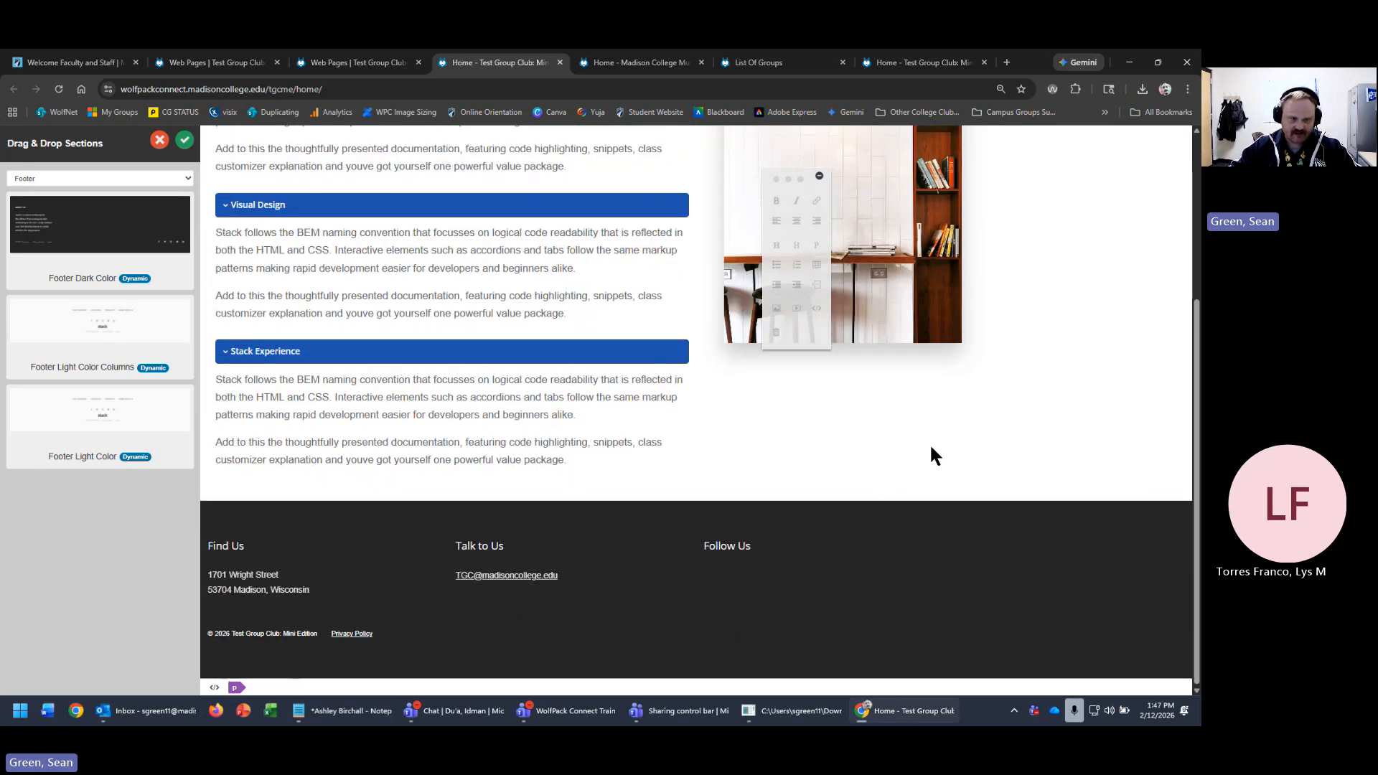
scroll(931, 453, up, 4)
- Show Accordion layouts, delete the plain accordion, and drop Accordion Image 2 Image above the footer
click(168, 183)
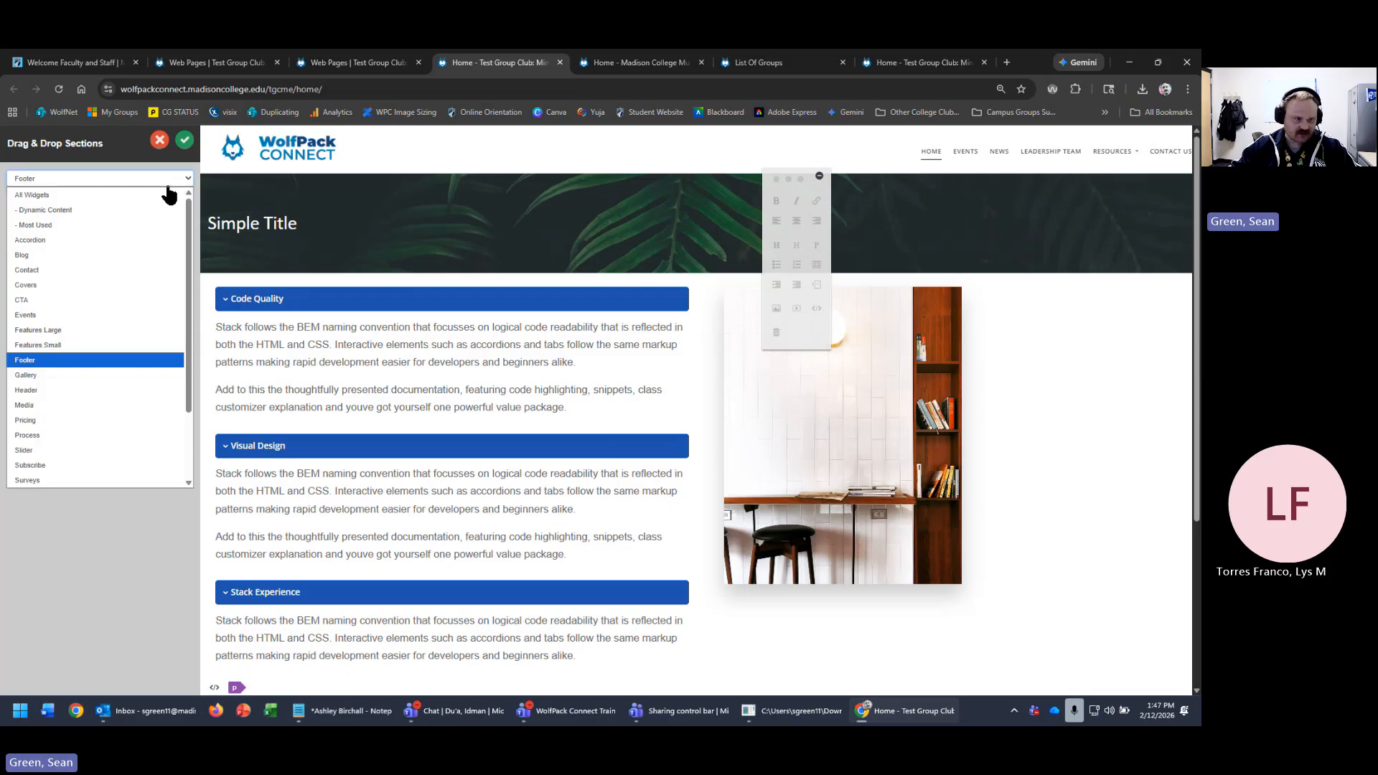
click(93, 241)
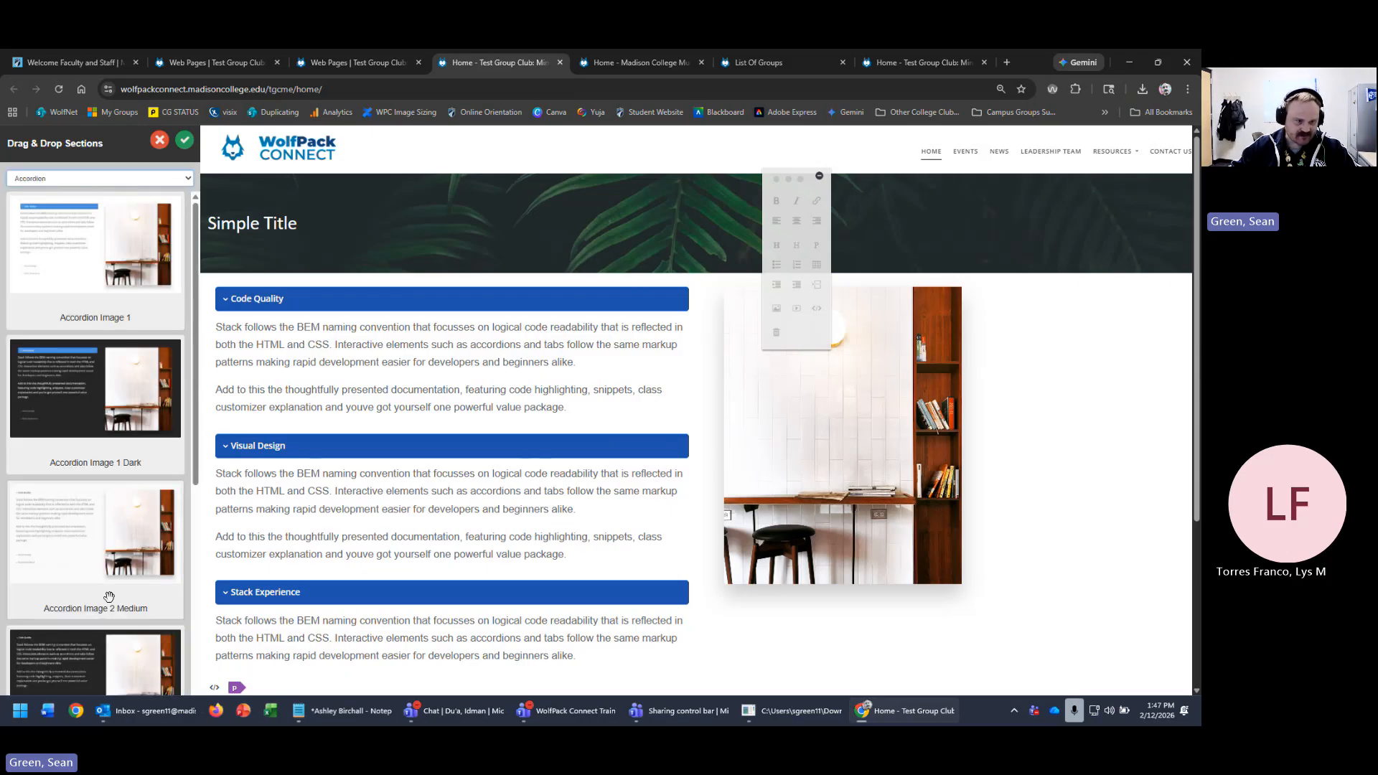
scroll(101, 409, down, 3)
scroll(101, 402, down, 3)
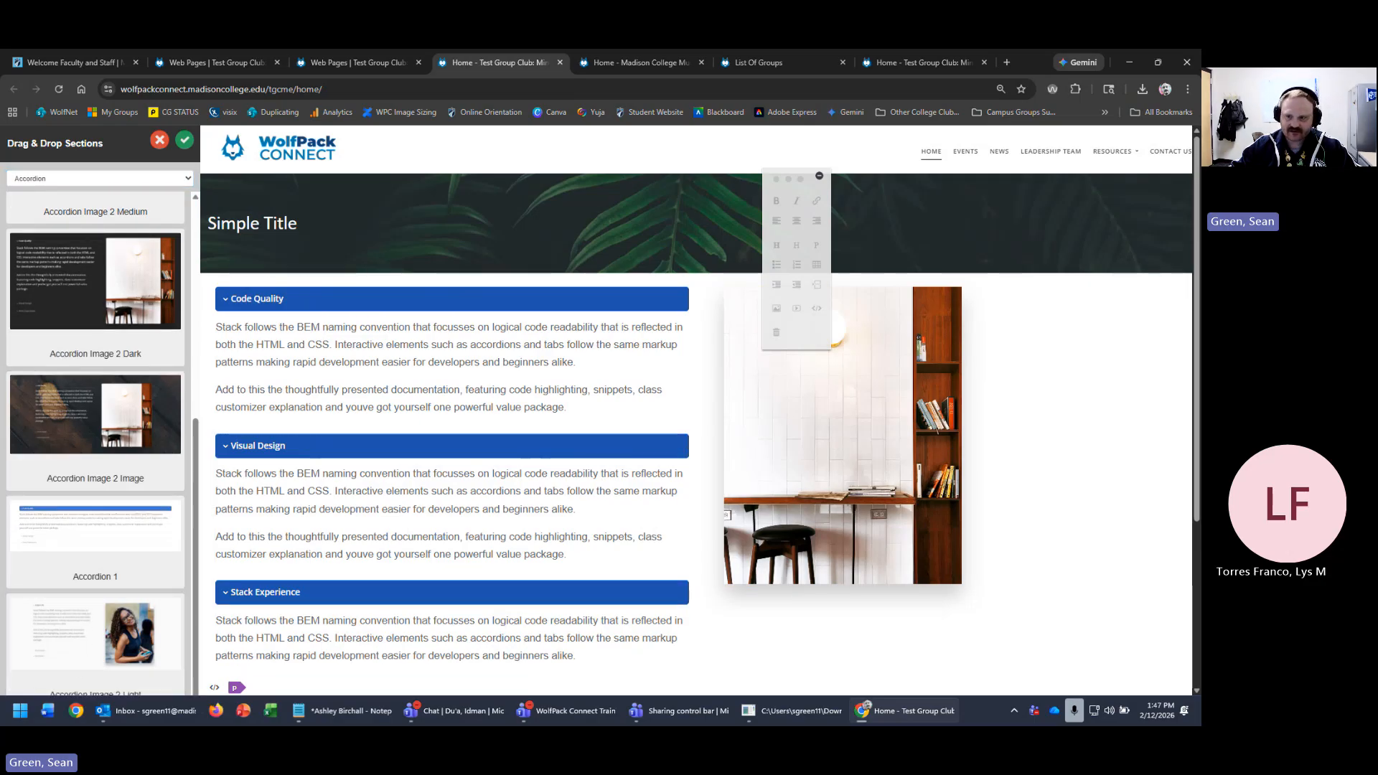
click(1184, 283)
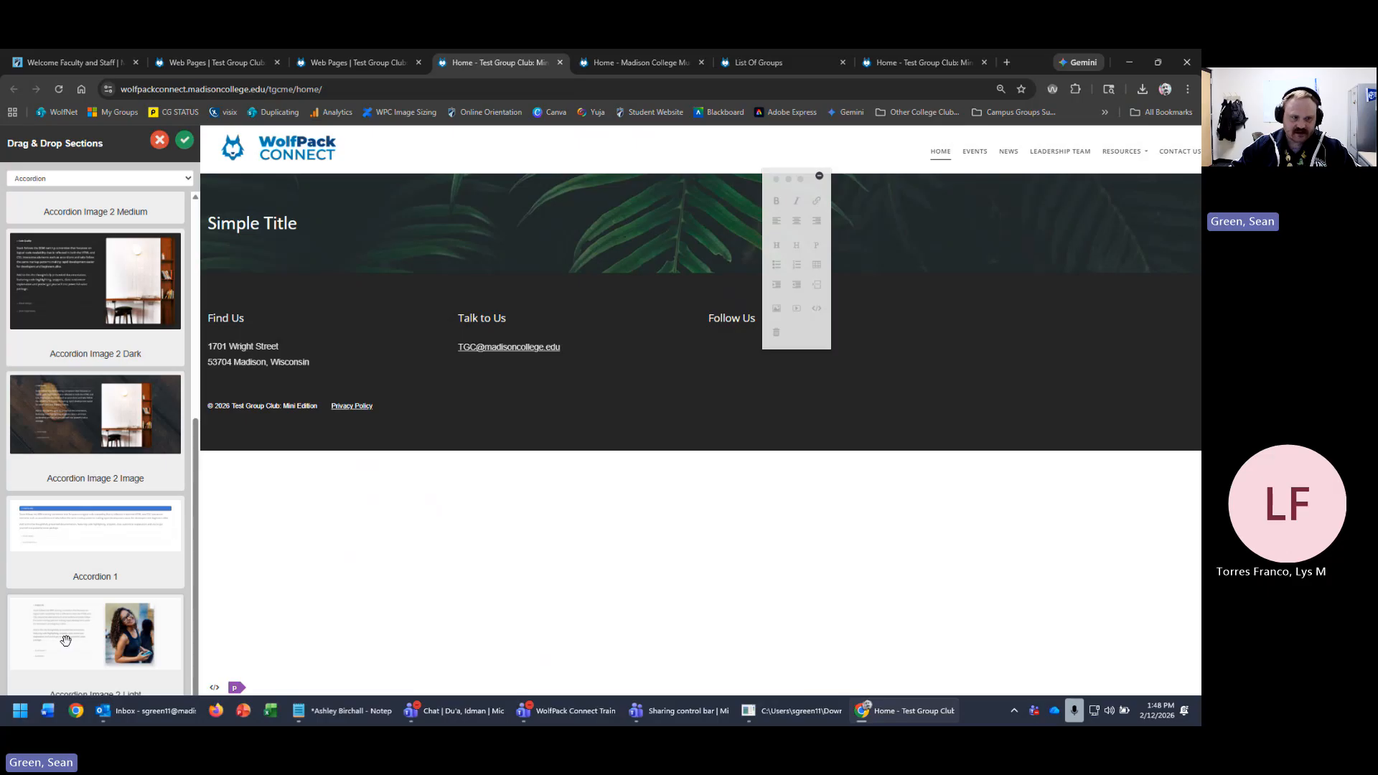
drag(61, 445, 600, 297)
scroll(1087, 495, down, 2)
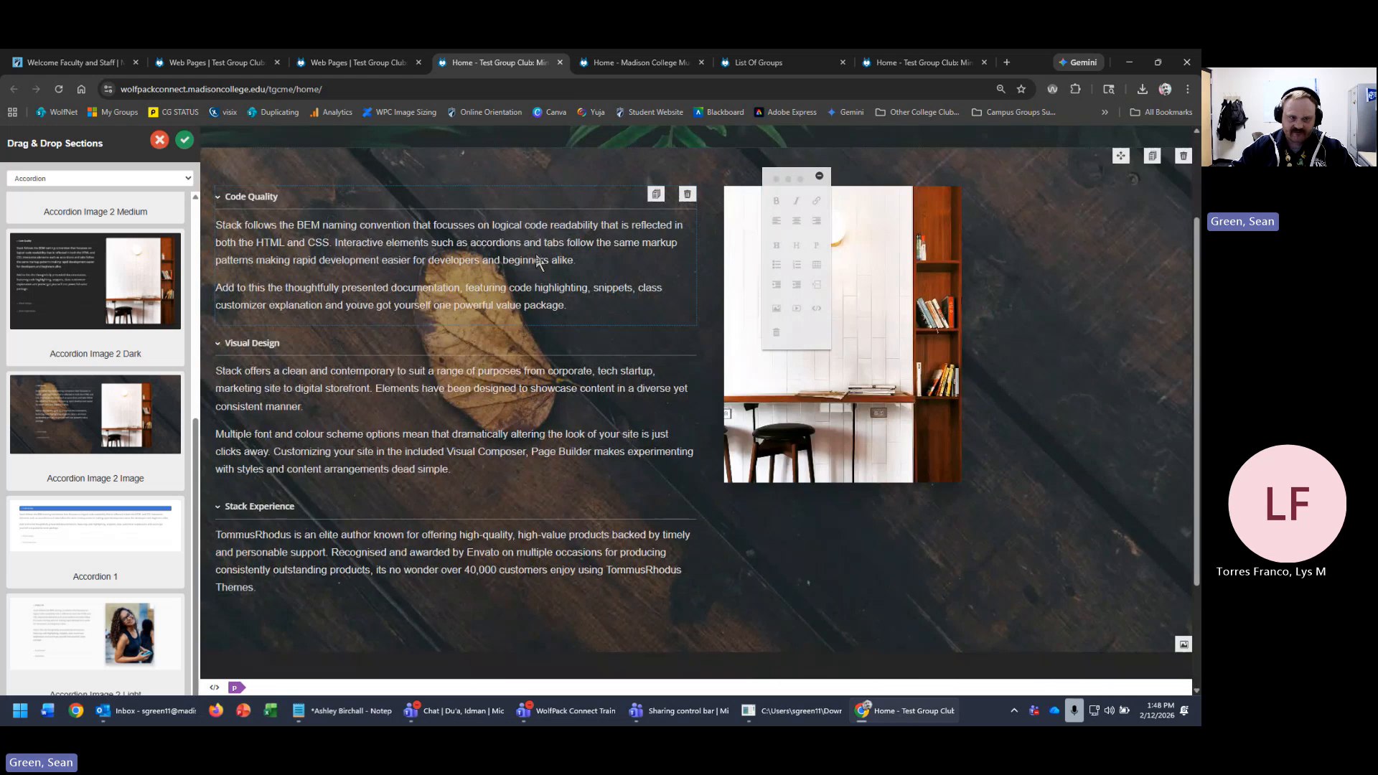
- Duplicate the Stack Experience accordion entry twice to make three entries
click(578, 260)
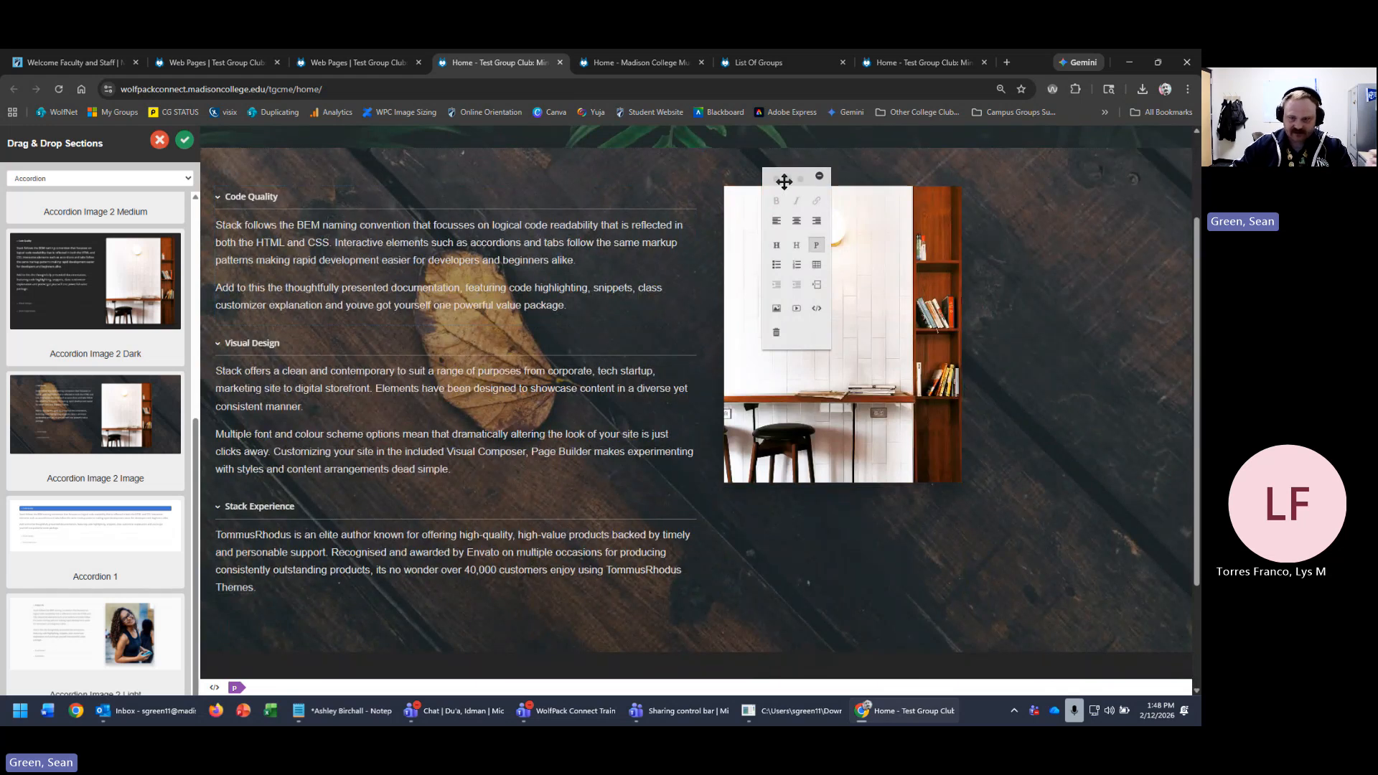
drag(788, 178, 1069, 215)
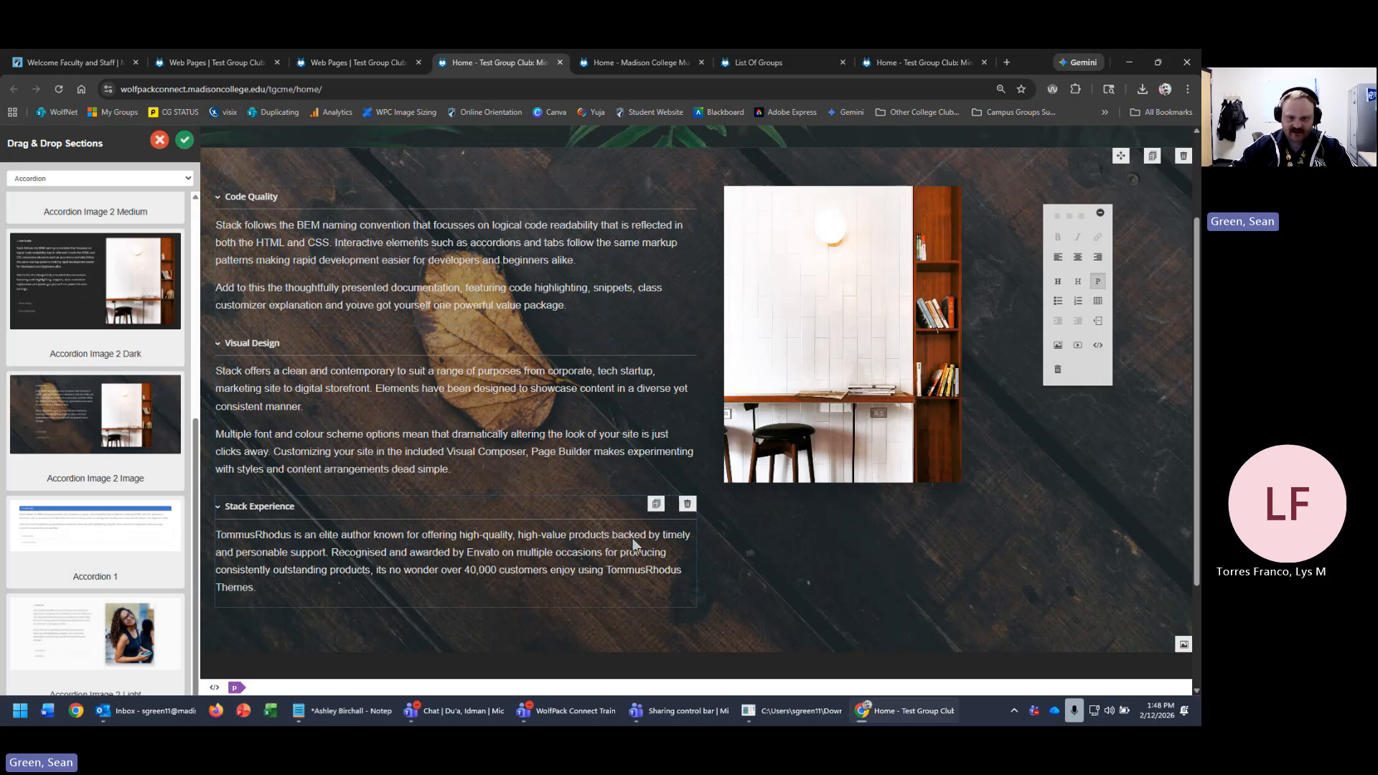
click(655, 503)
scroll(524, 588, down, 2)
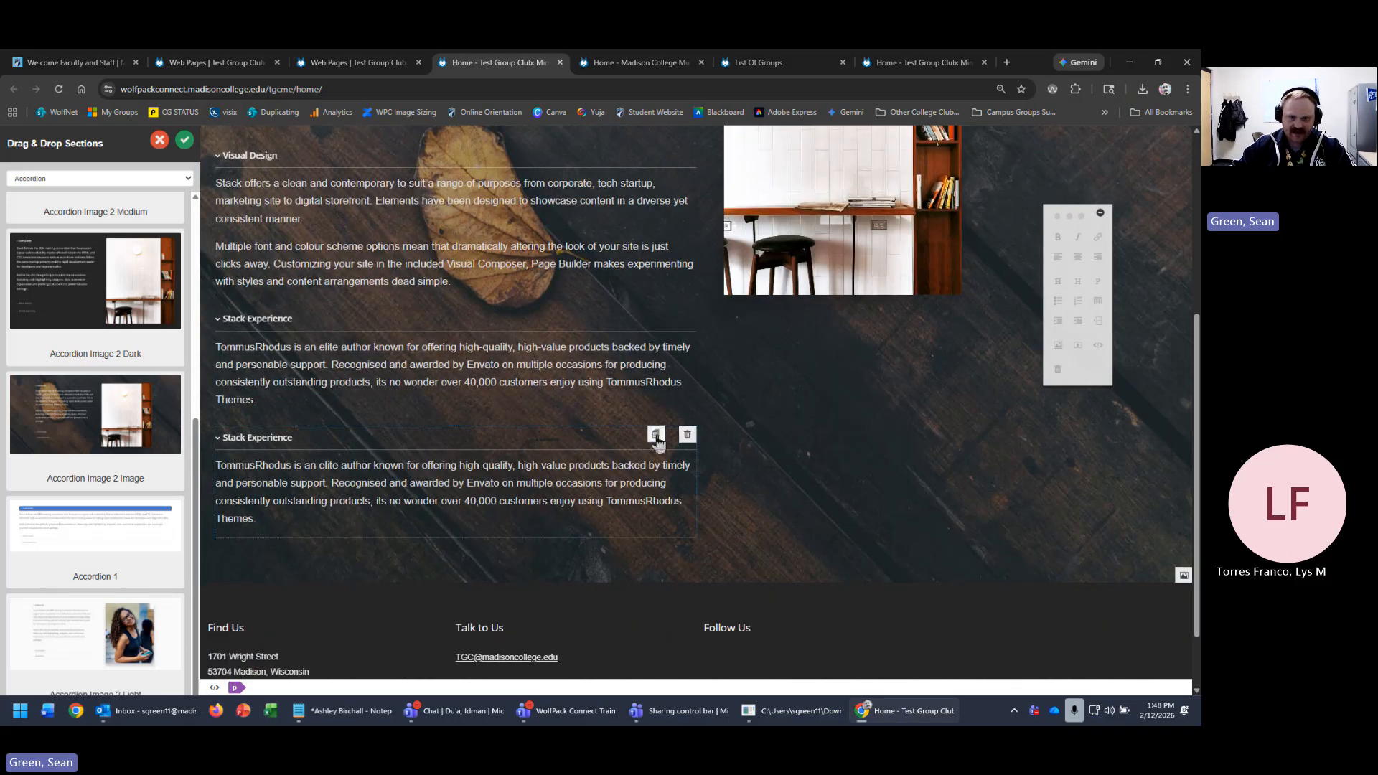
click(656, 433)
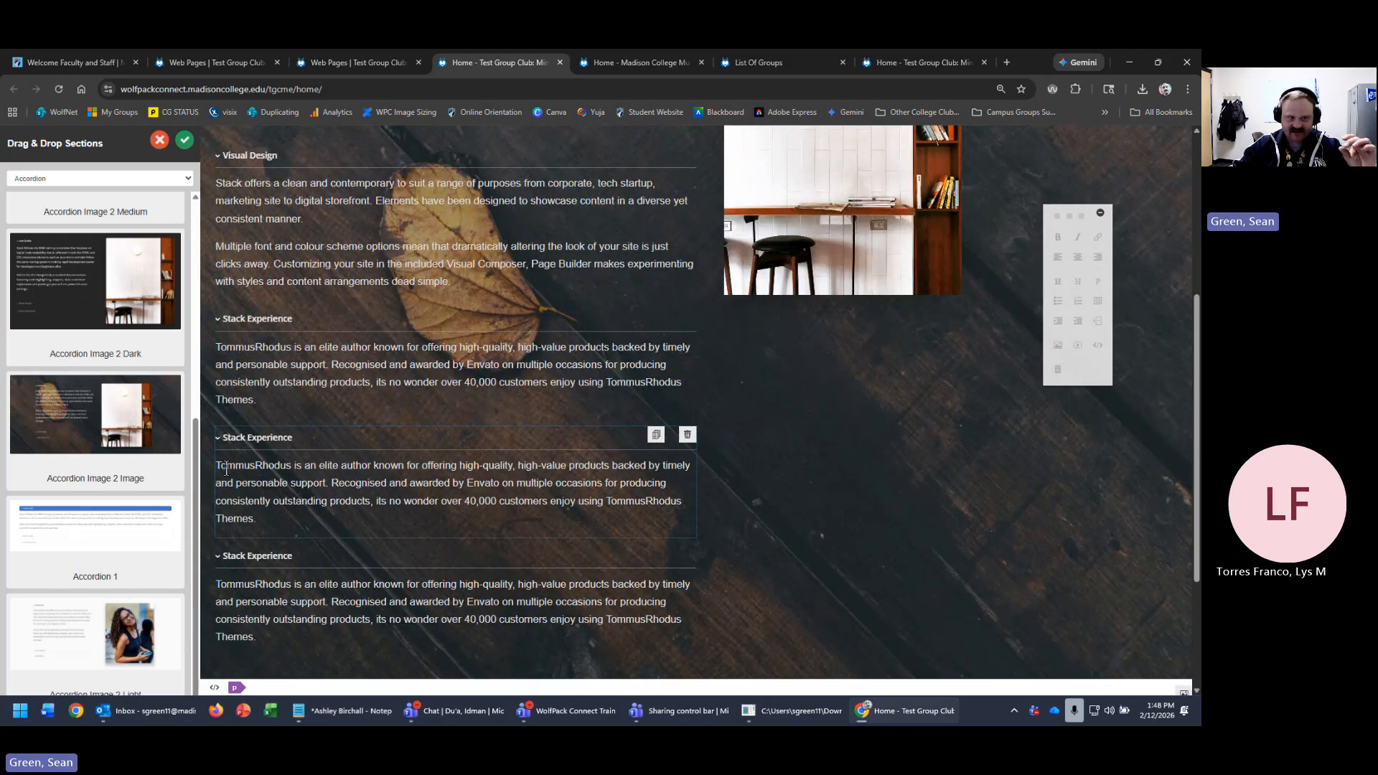
- Save the home page, then reopen it for drag-and-drop editing
click(184, 141)
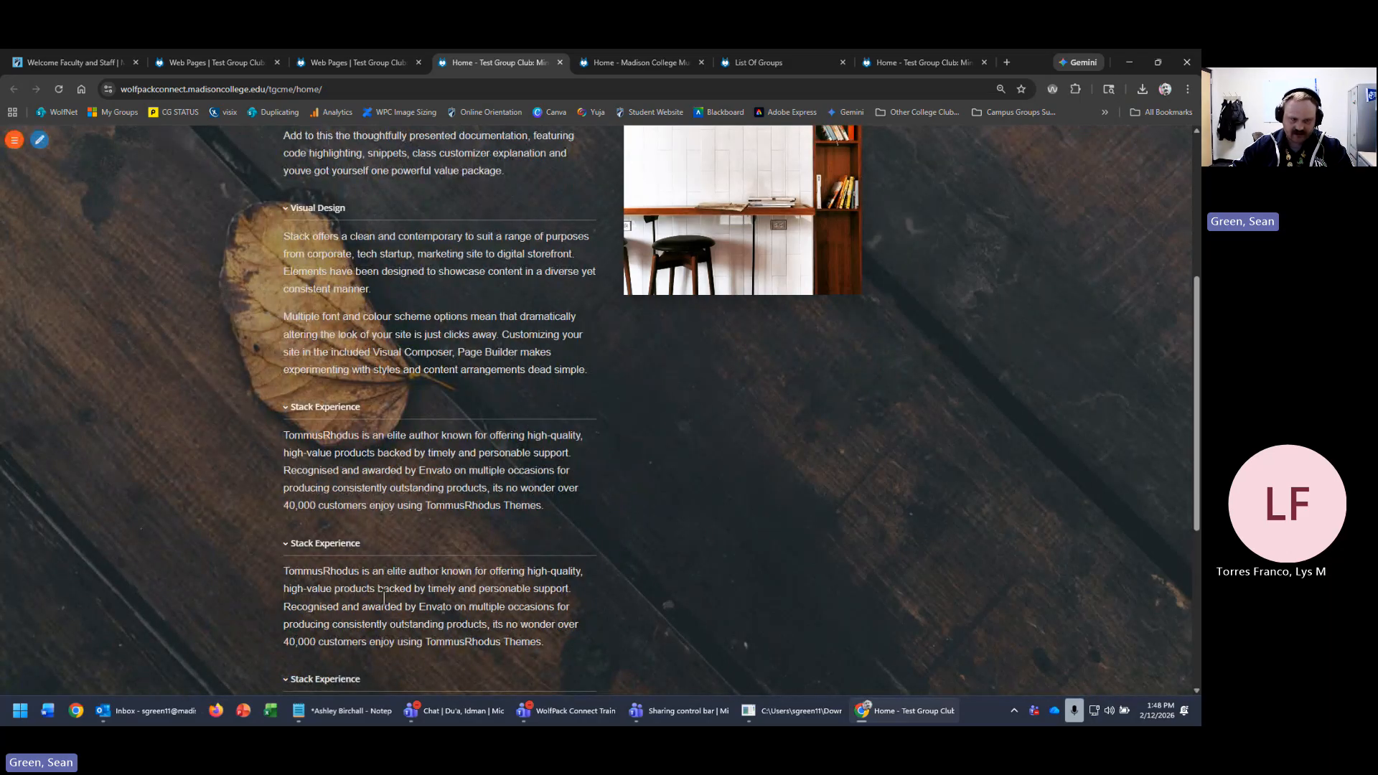
scroll(384, 597, up, 5)
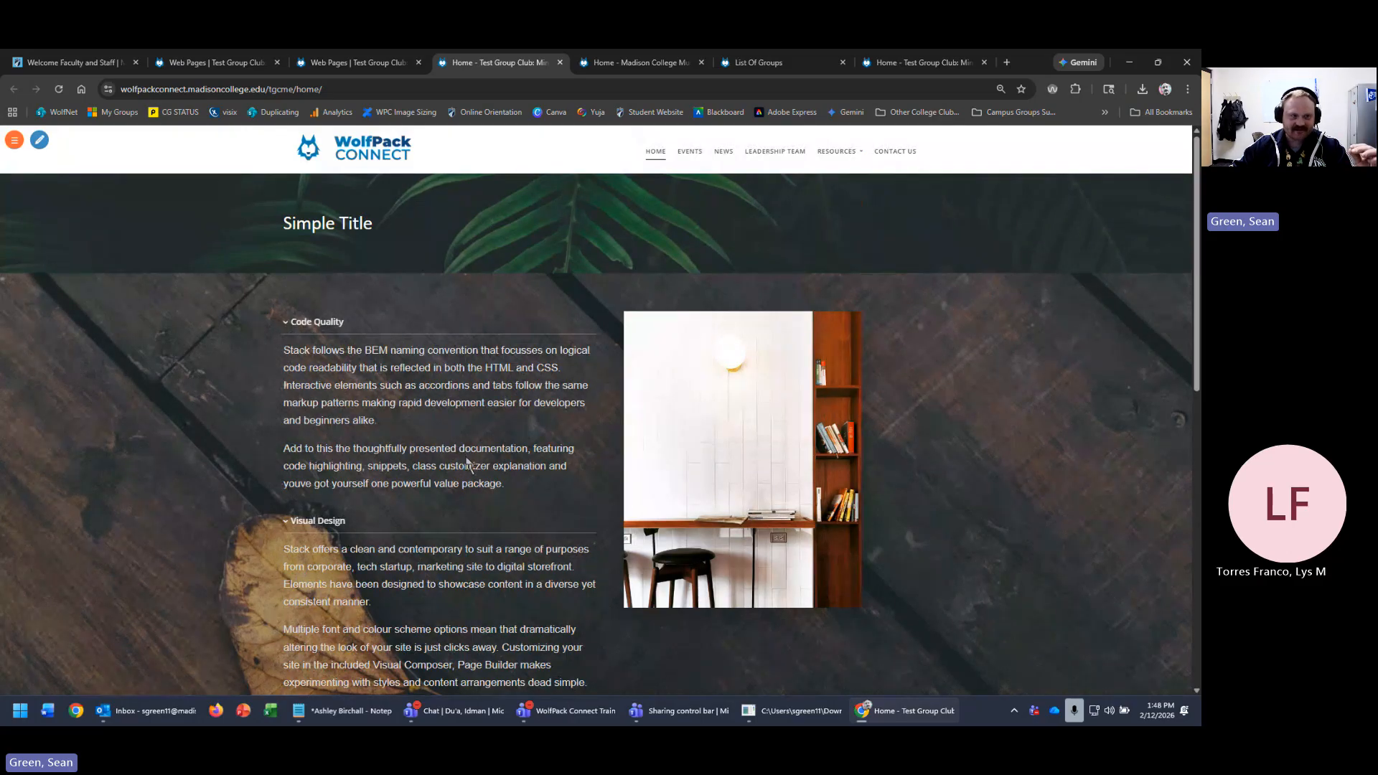
click(47, 140)
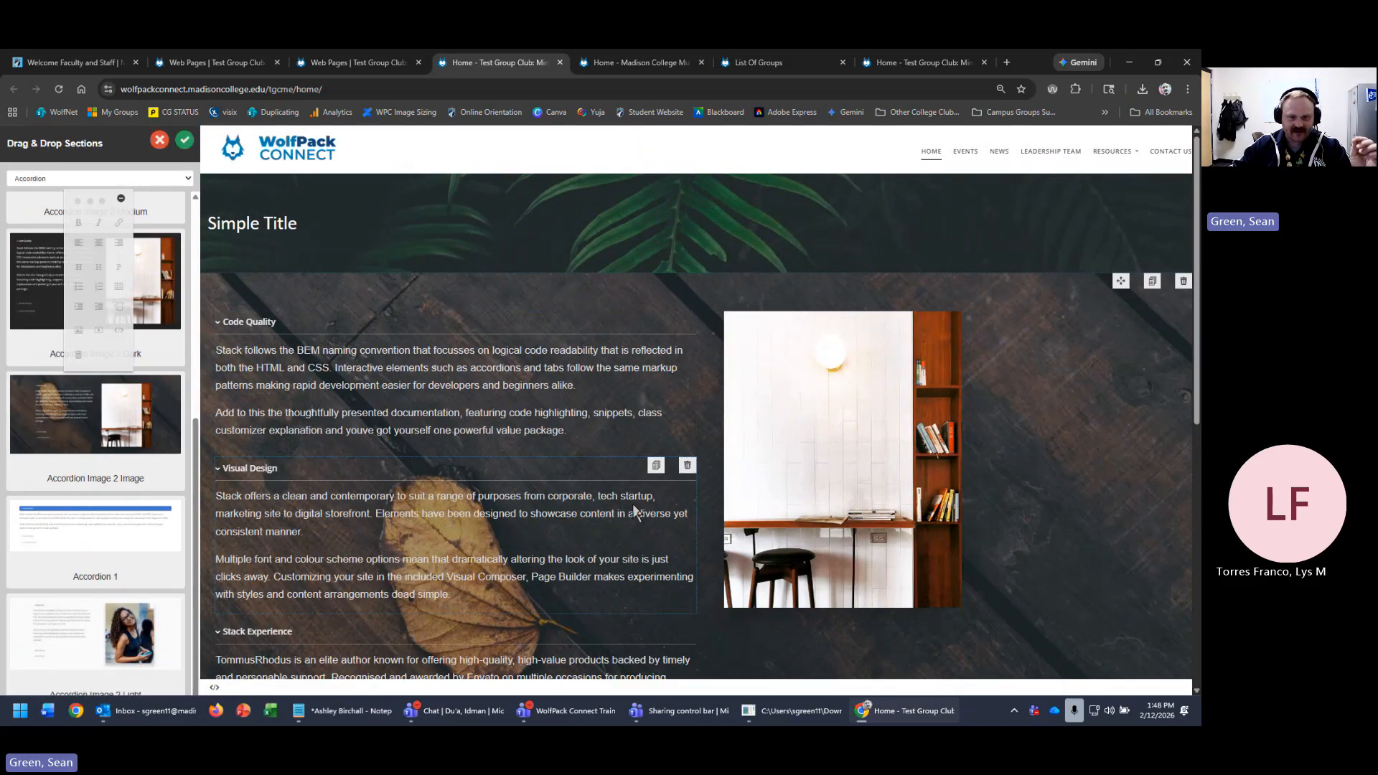
scroll(64, 633, down, 2)
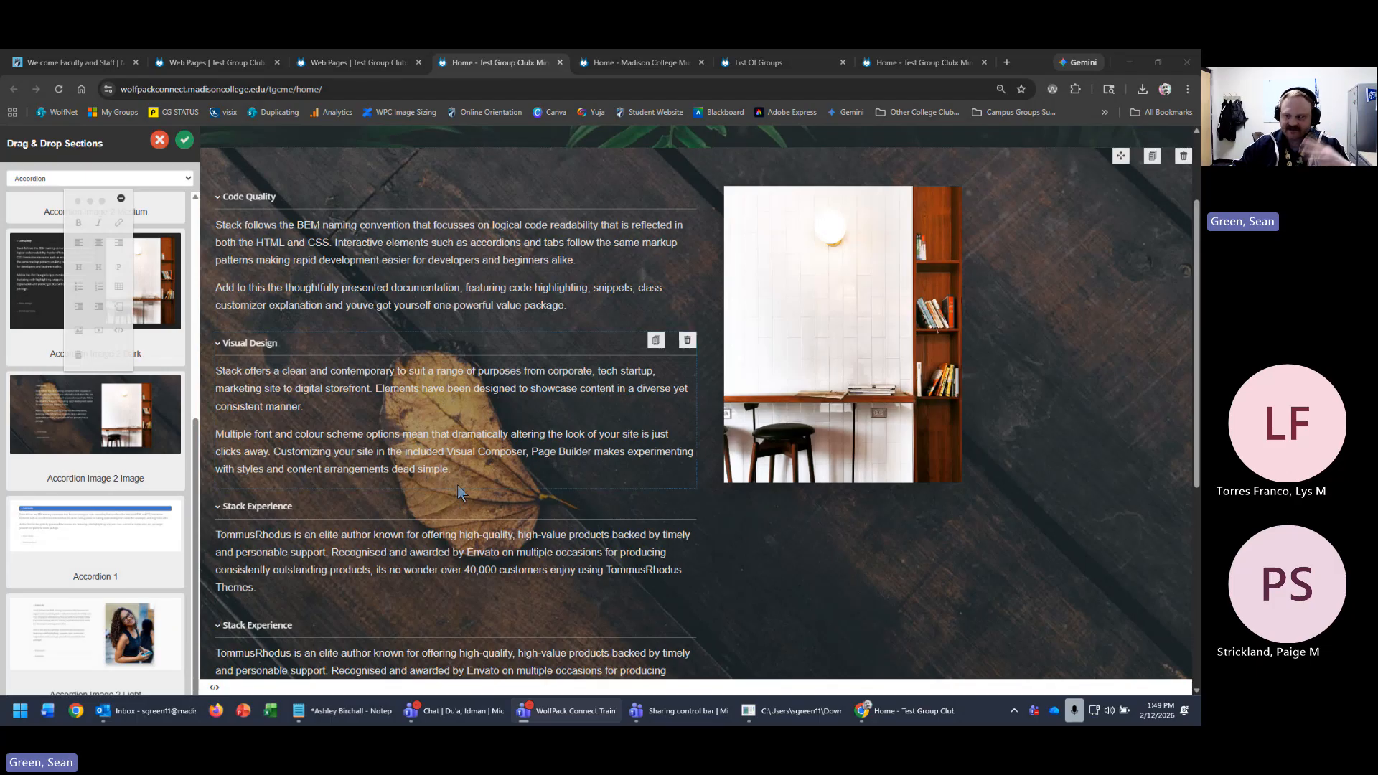
click(872, 535)
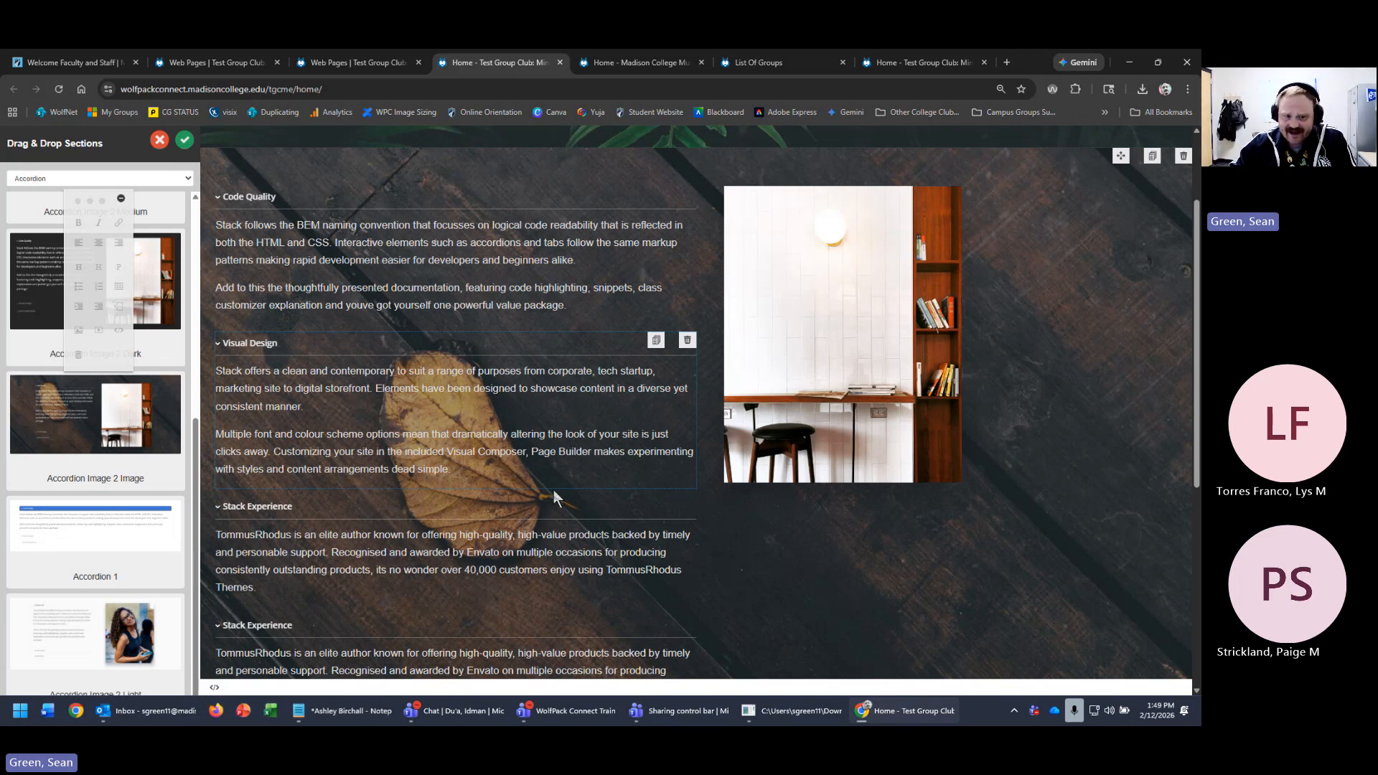
click(474, 474)
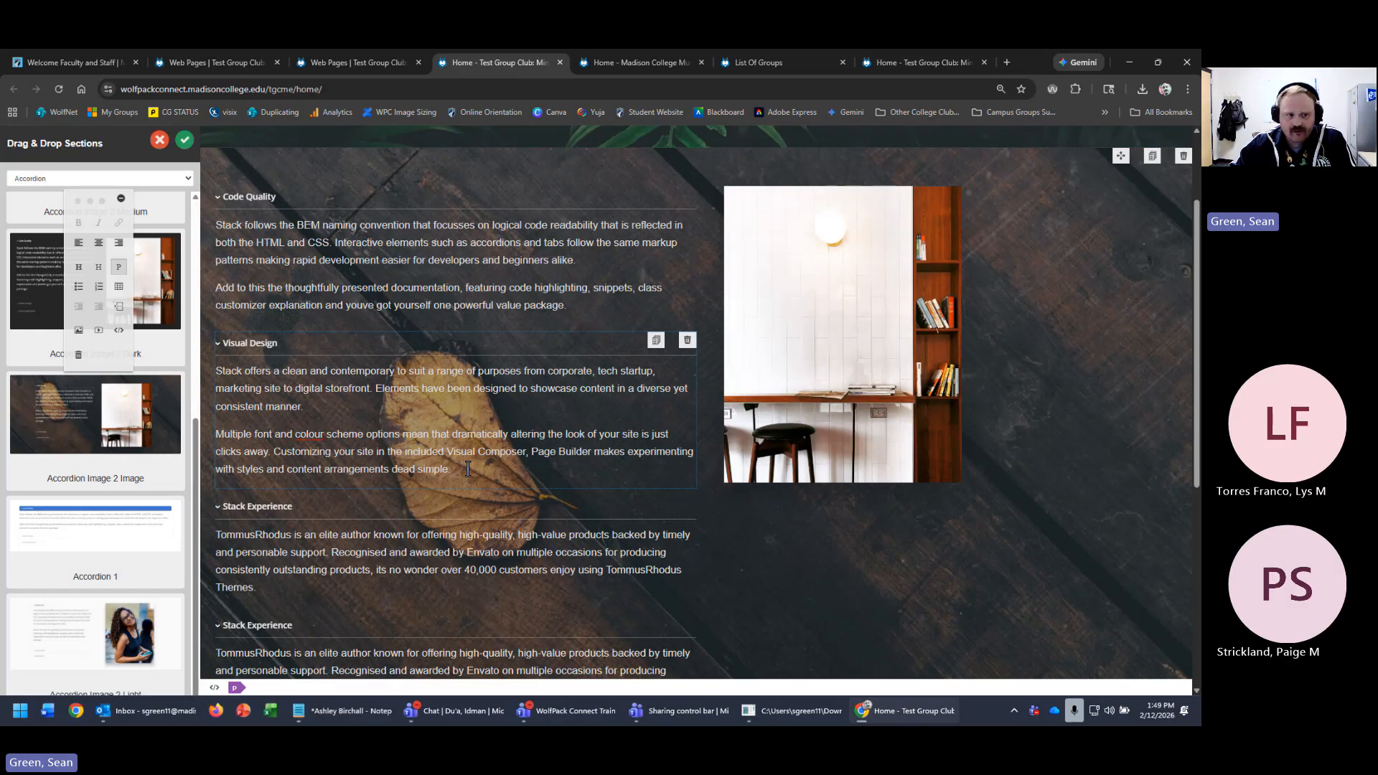
scroll(945, 607, up, 1)
scroll(945, 606, up, 1)
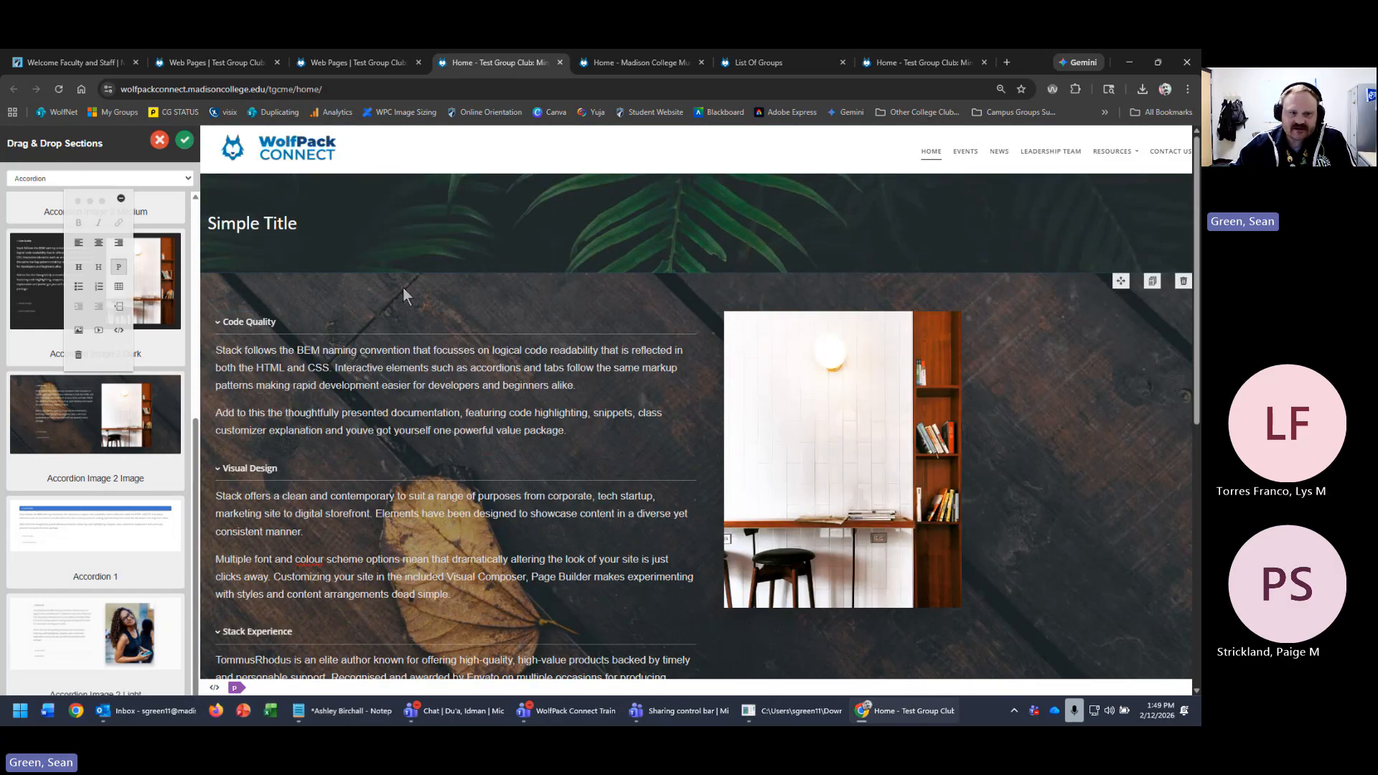
scroll(797, 373, down, 6)
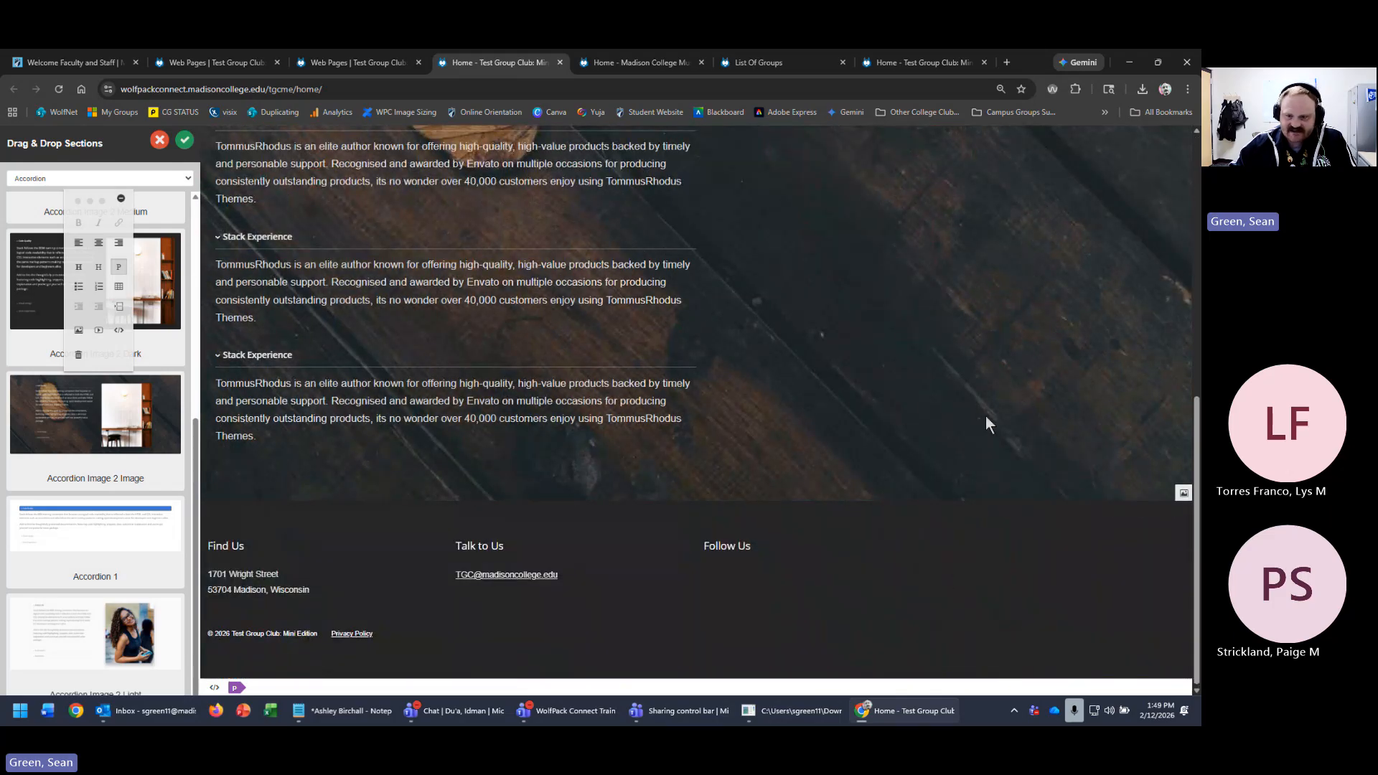
- Upload 'Leadership Summit 2026 (Presentation).jpg' from Downloads and insert it as the accordion's background
click(1182, 493)
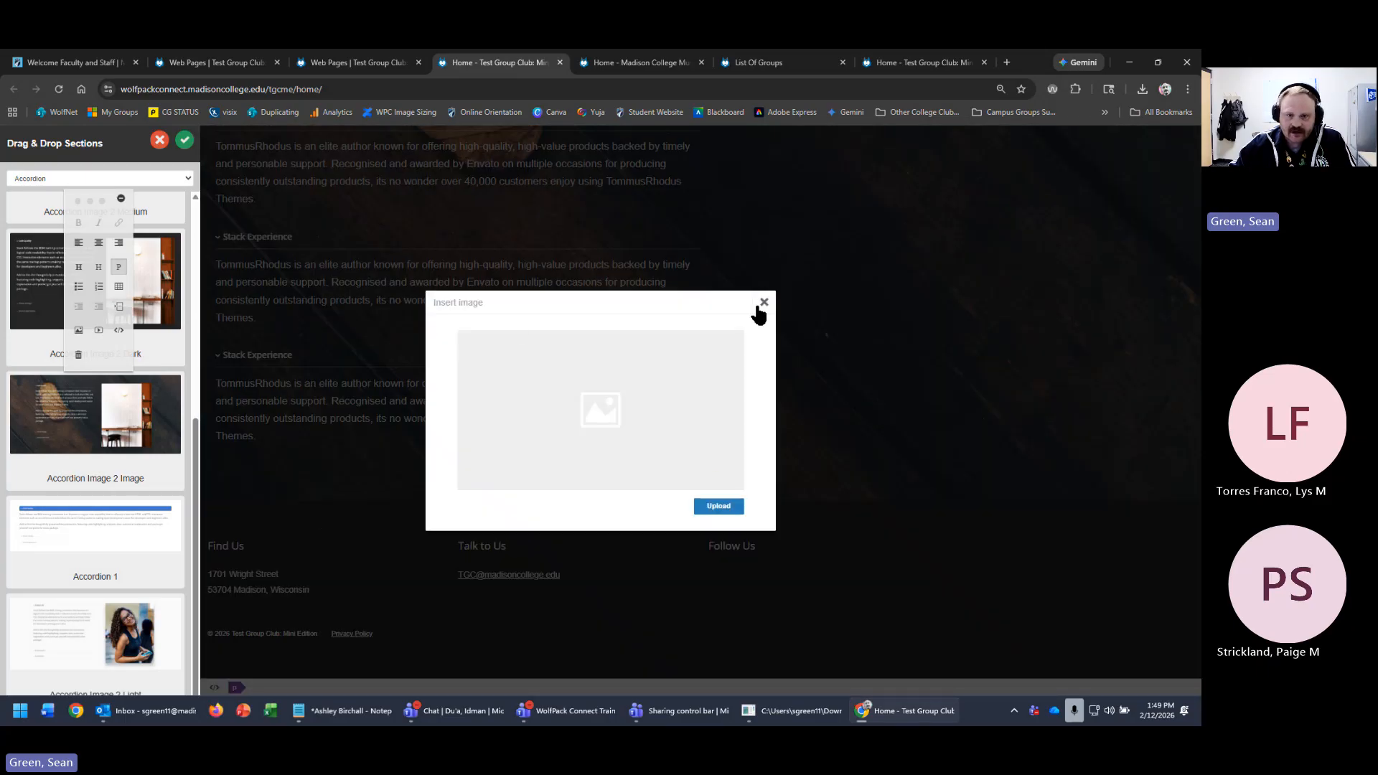
click(720, 507)
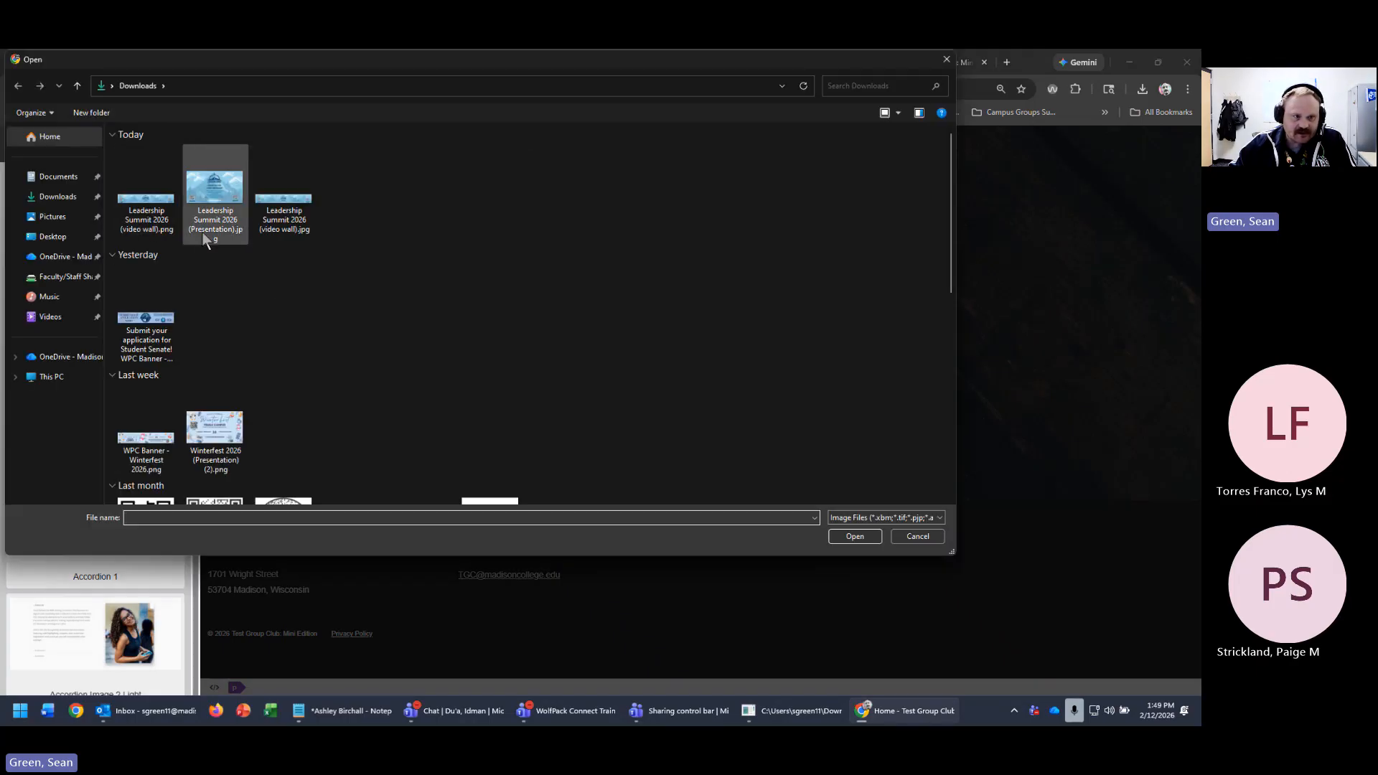
double_click(224, 181)
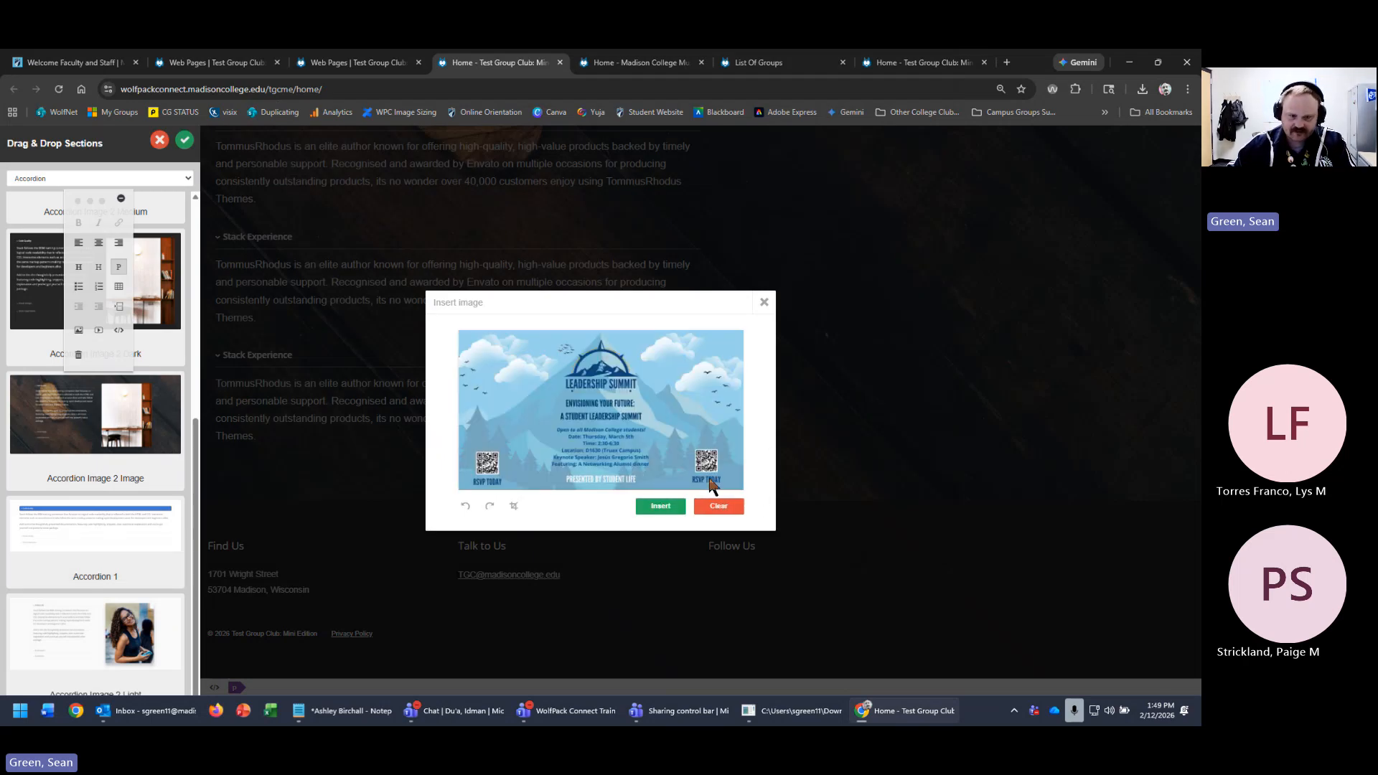
click(660, 507)
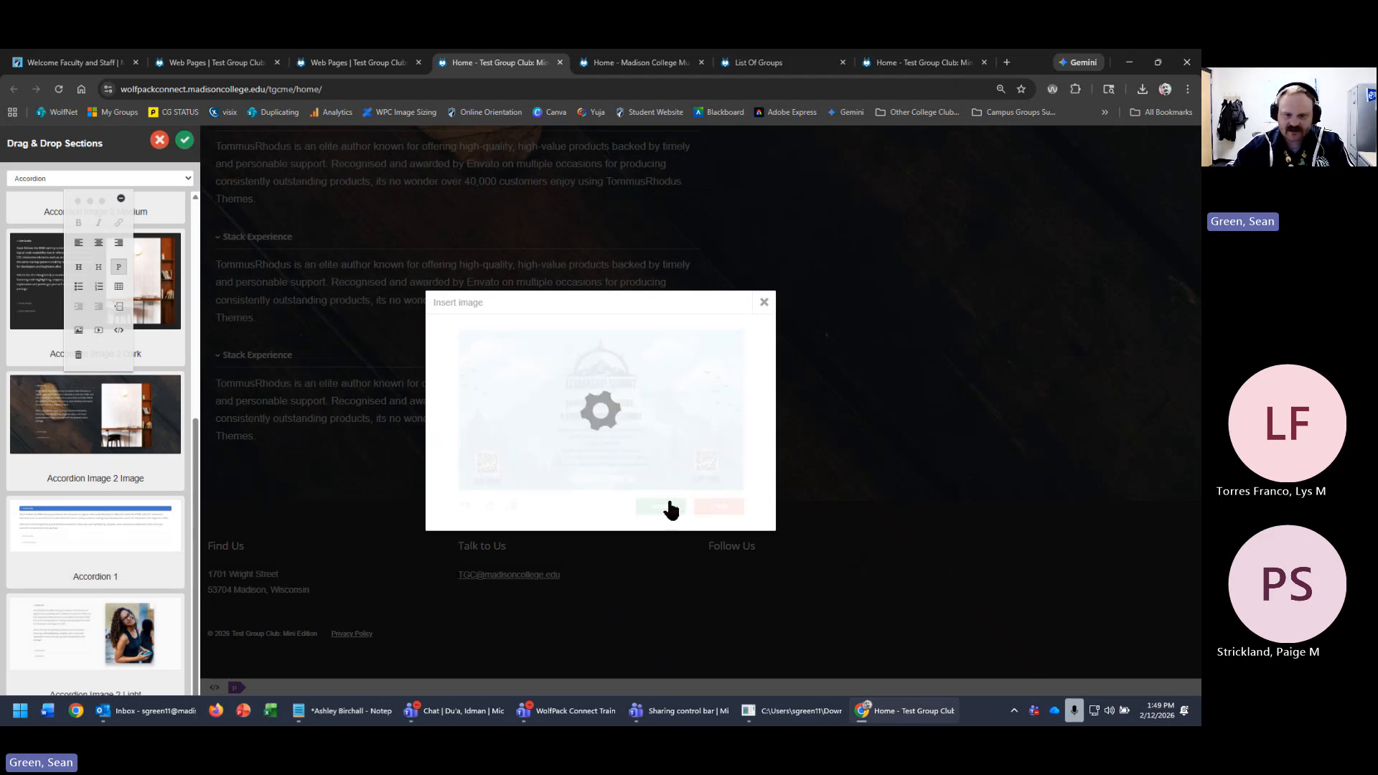
scroll(948, 478, up, 1)
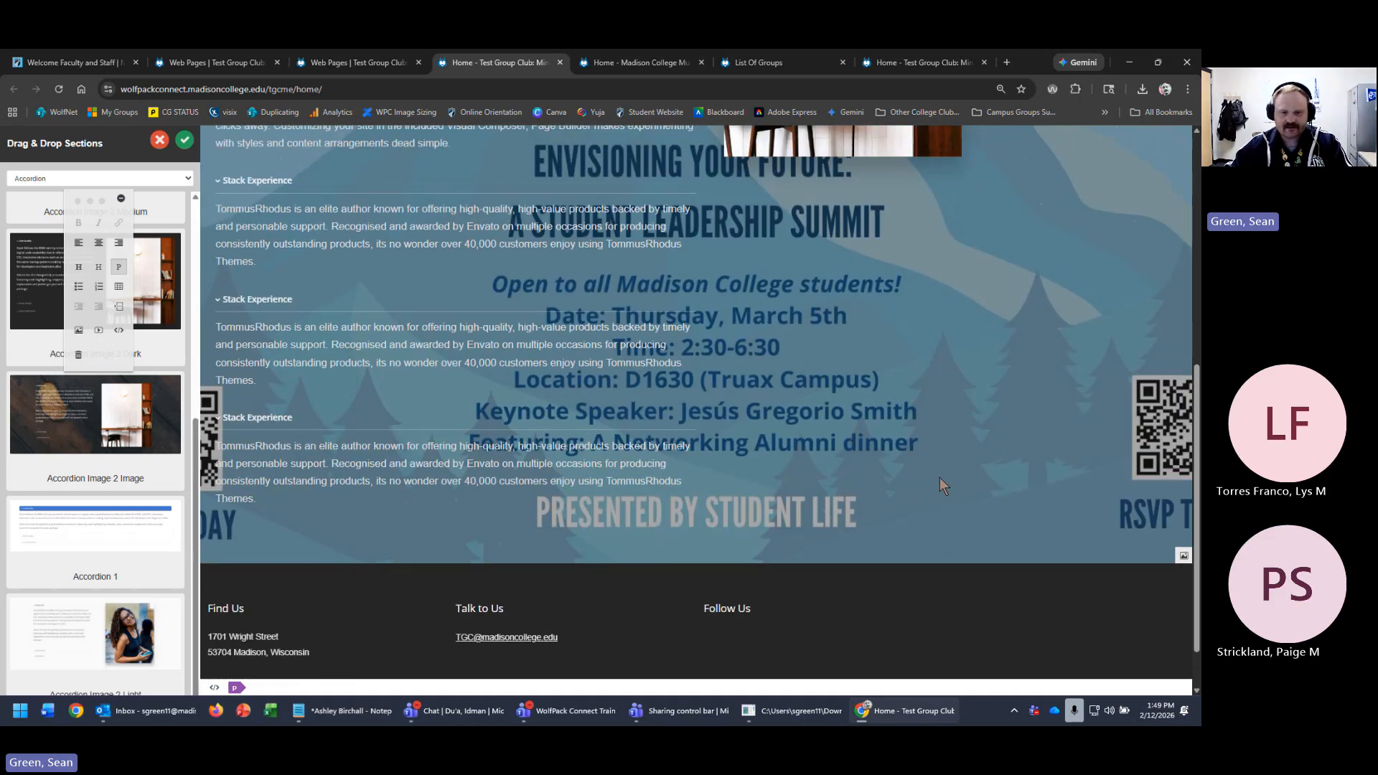
scroll(940, 477, up, 2)
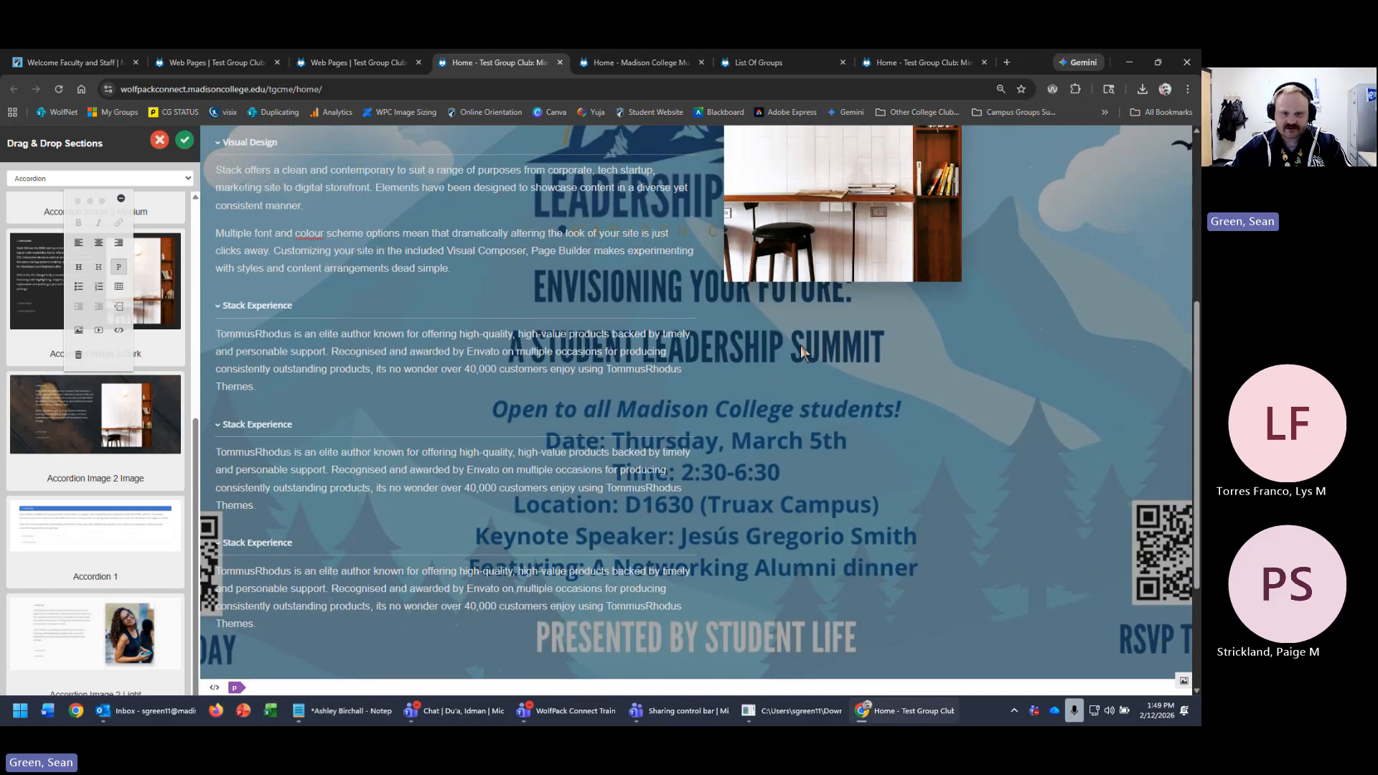
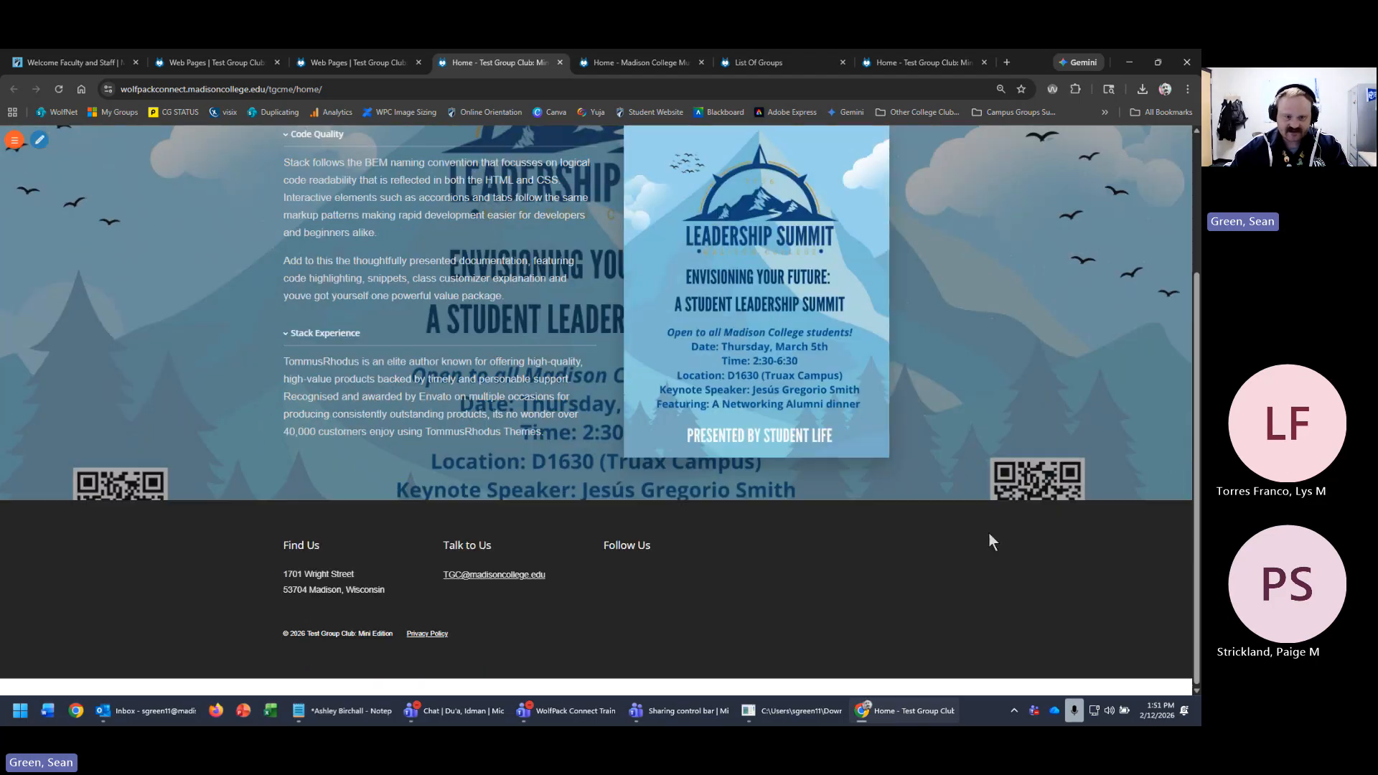
- Put the home page into editing mode and delete its Simple Title section
scroll(993, 540, up, 3)
scroll(992, 549, down, 2)
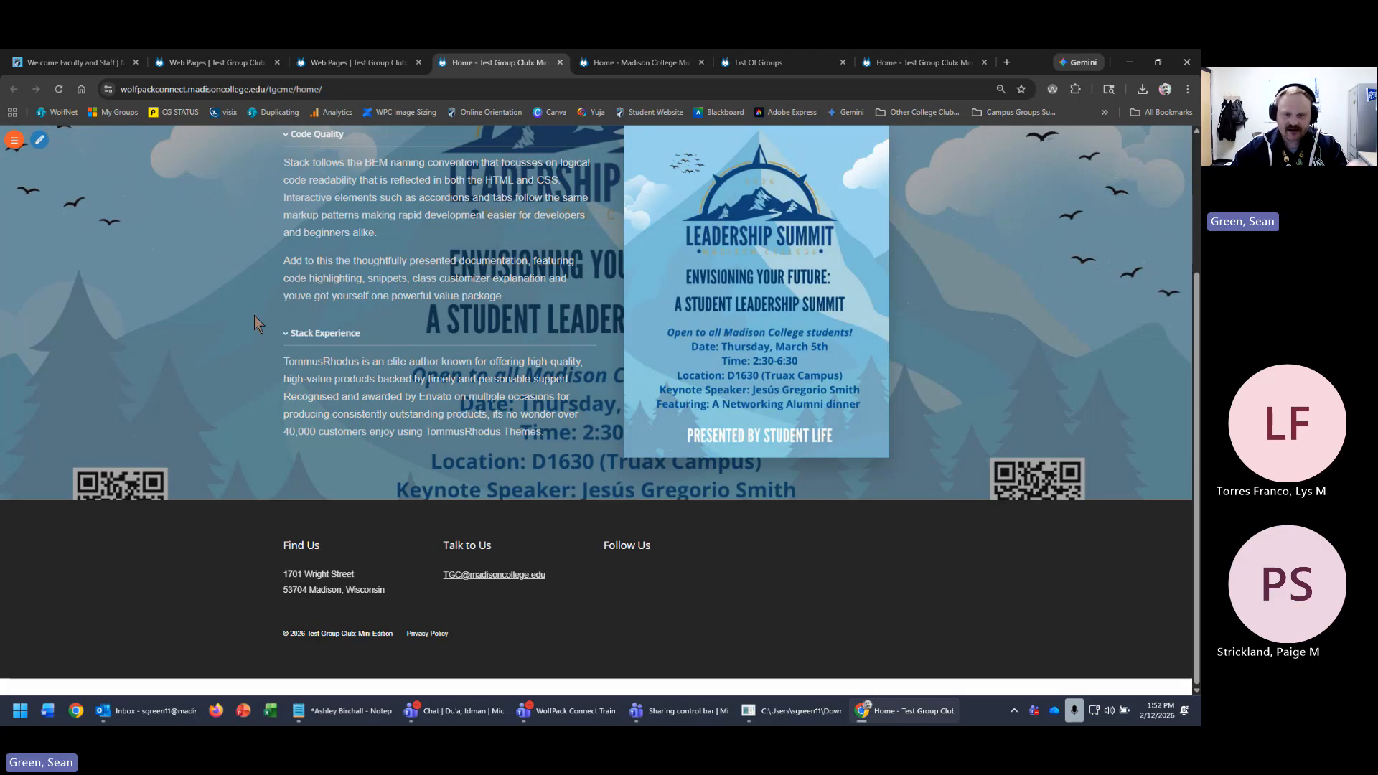
scroll(1044, 514, up, 1)
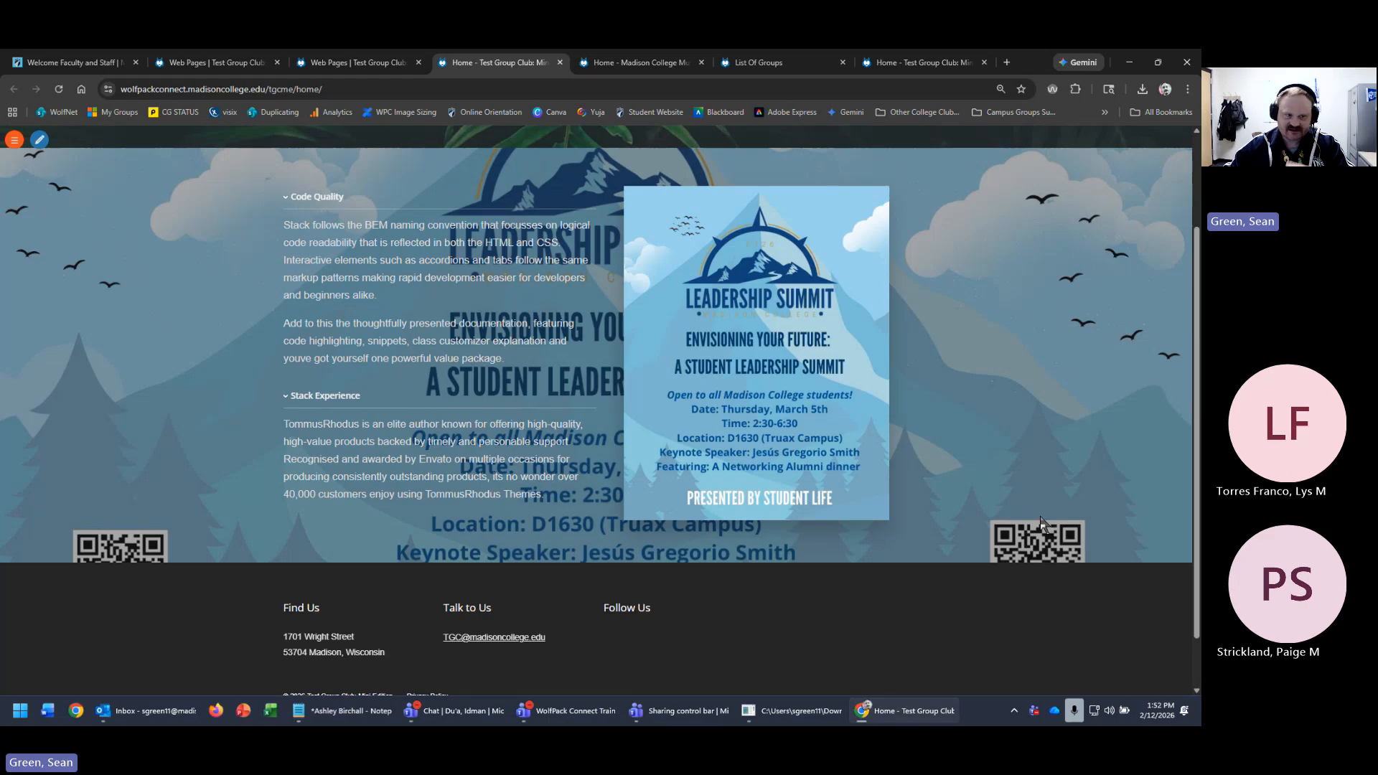
click(40, 141)
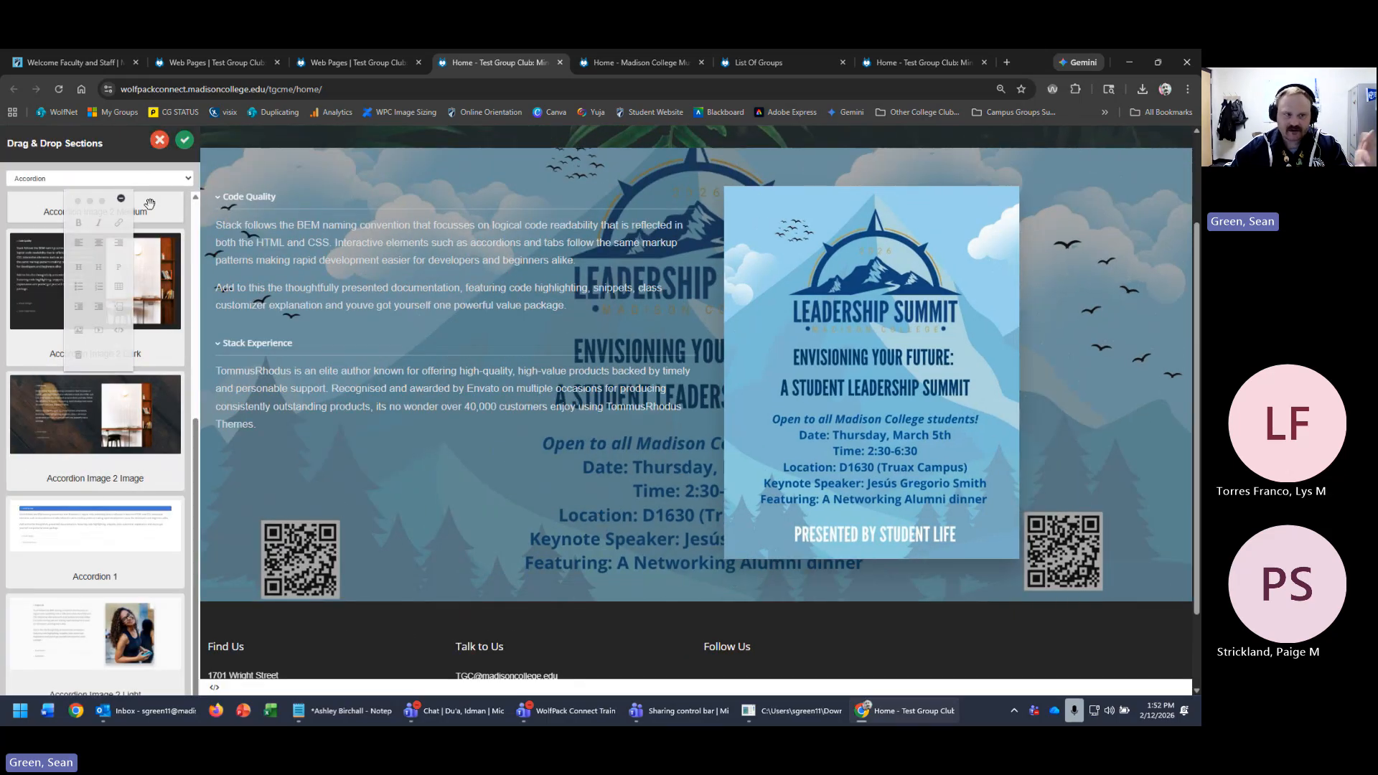
scroll(693, 549, up, 2)
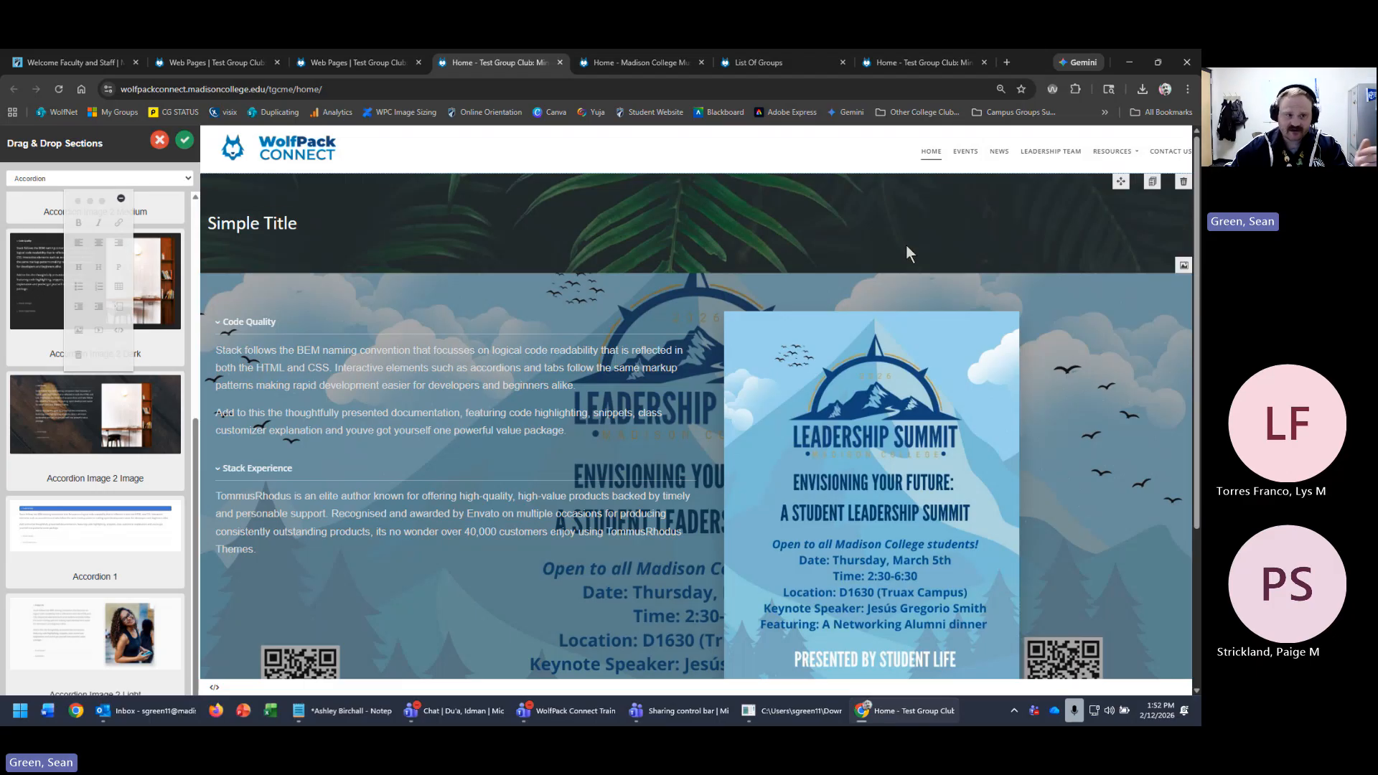
click(1184, 181)
- Filter the Drag & Drop Sections library to the Titles category and browse its layouts
click(162, 180)
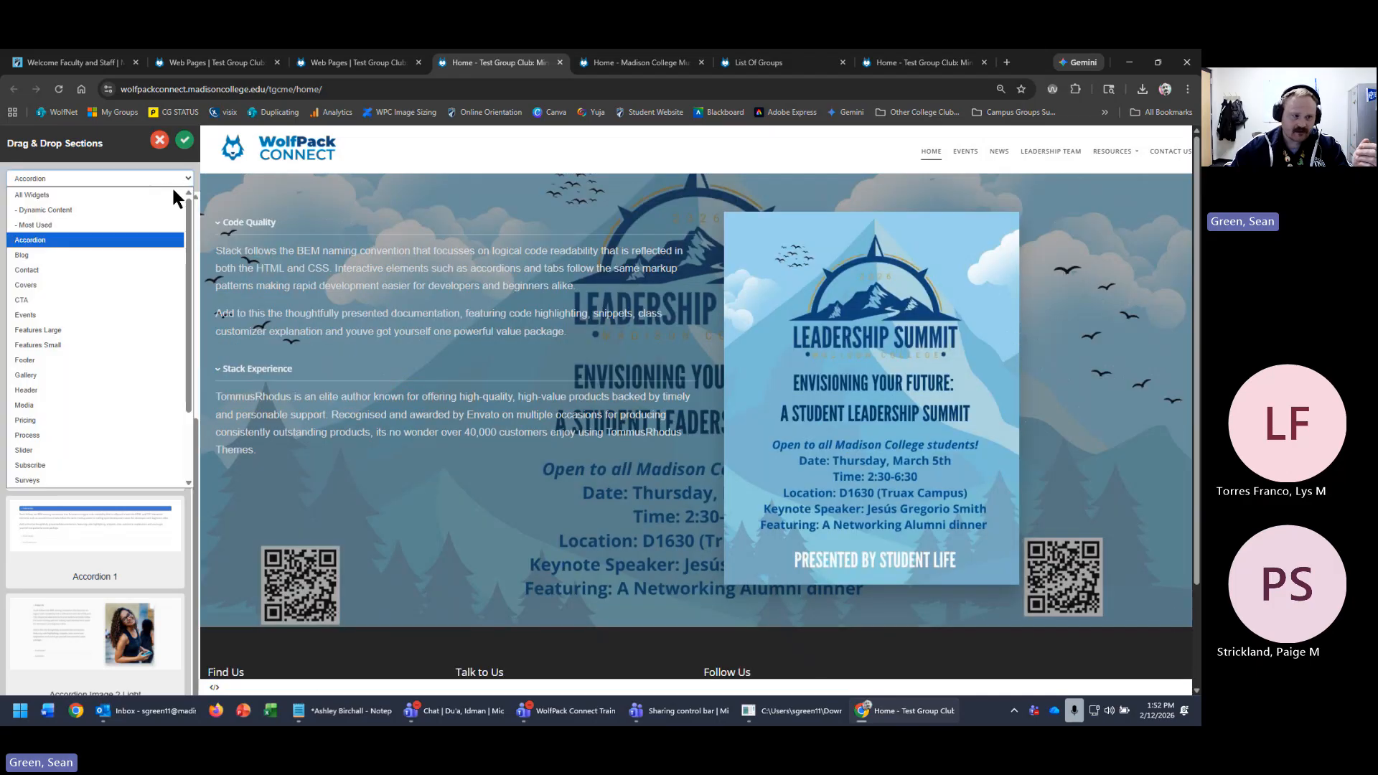
scroll(152, 361, down, 3)
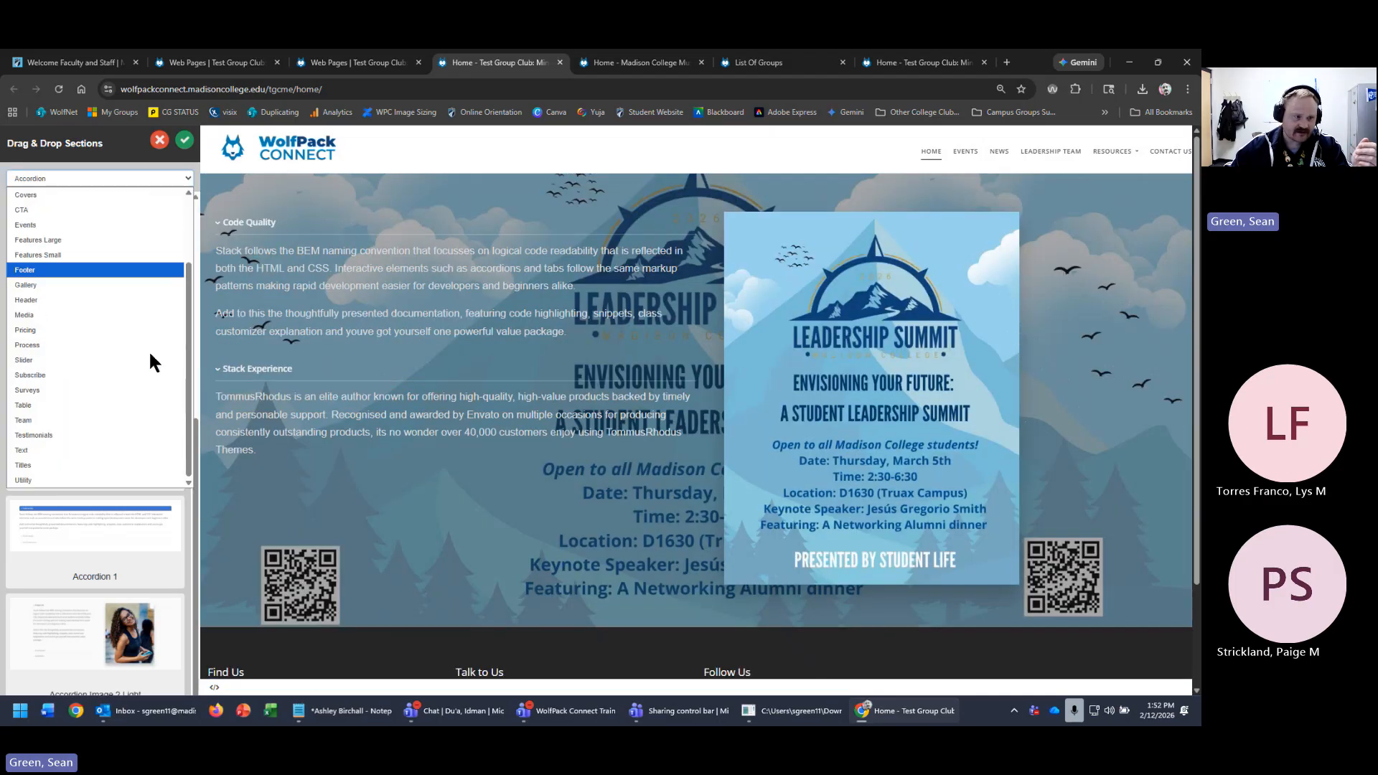
click(43, 465)
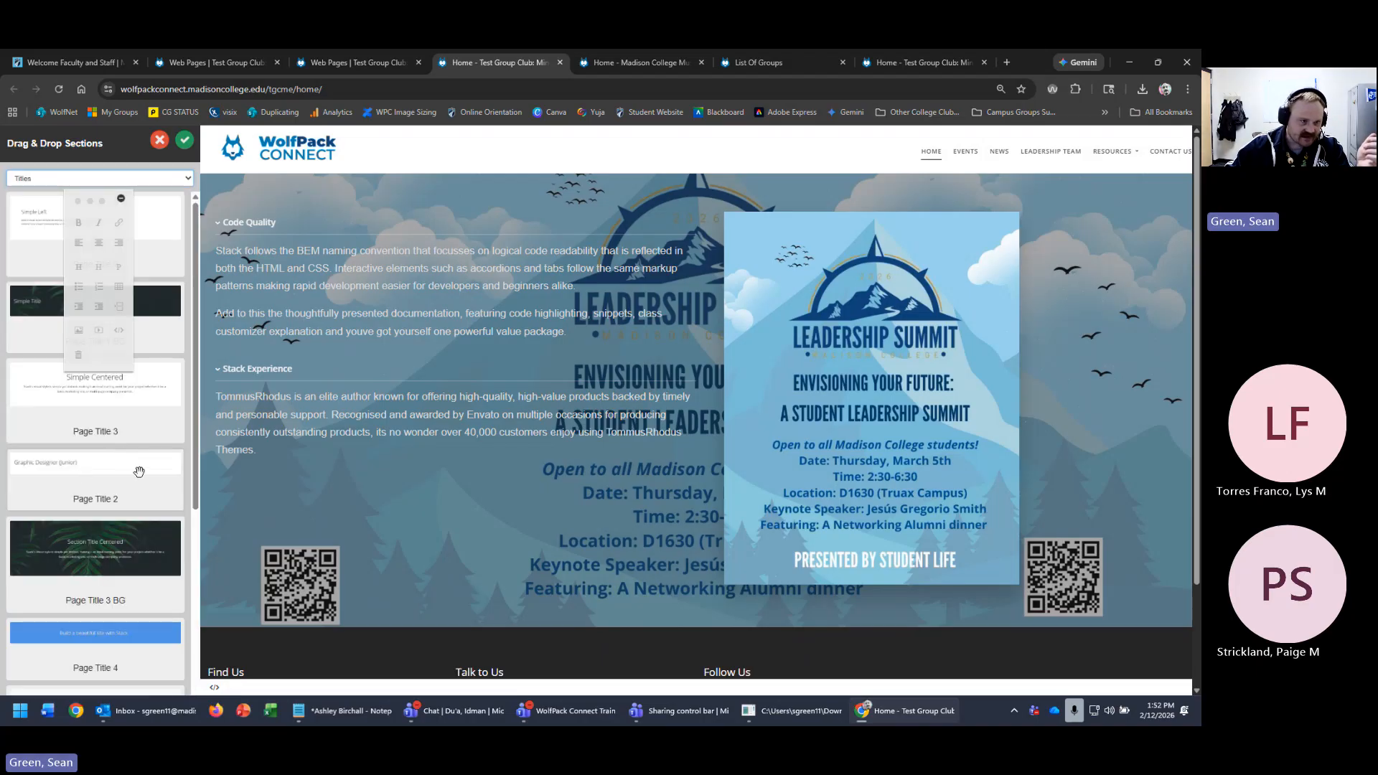
click(94, 199)
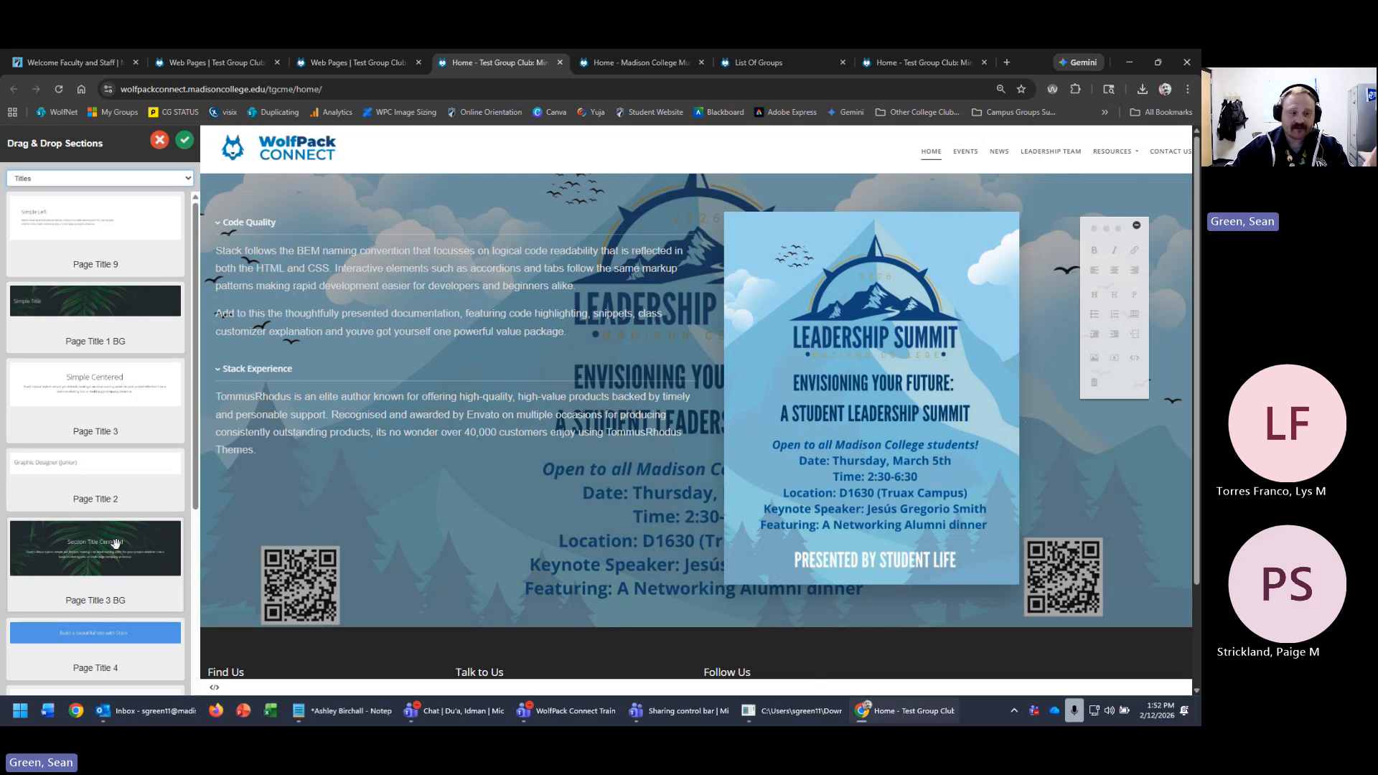
scroll(112, 538, down, 2)
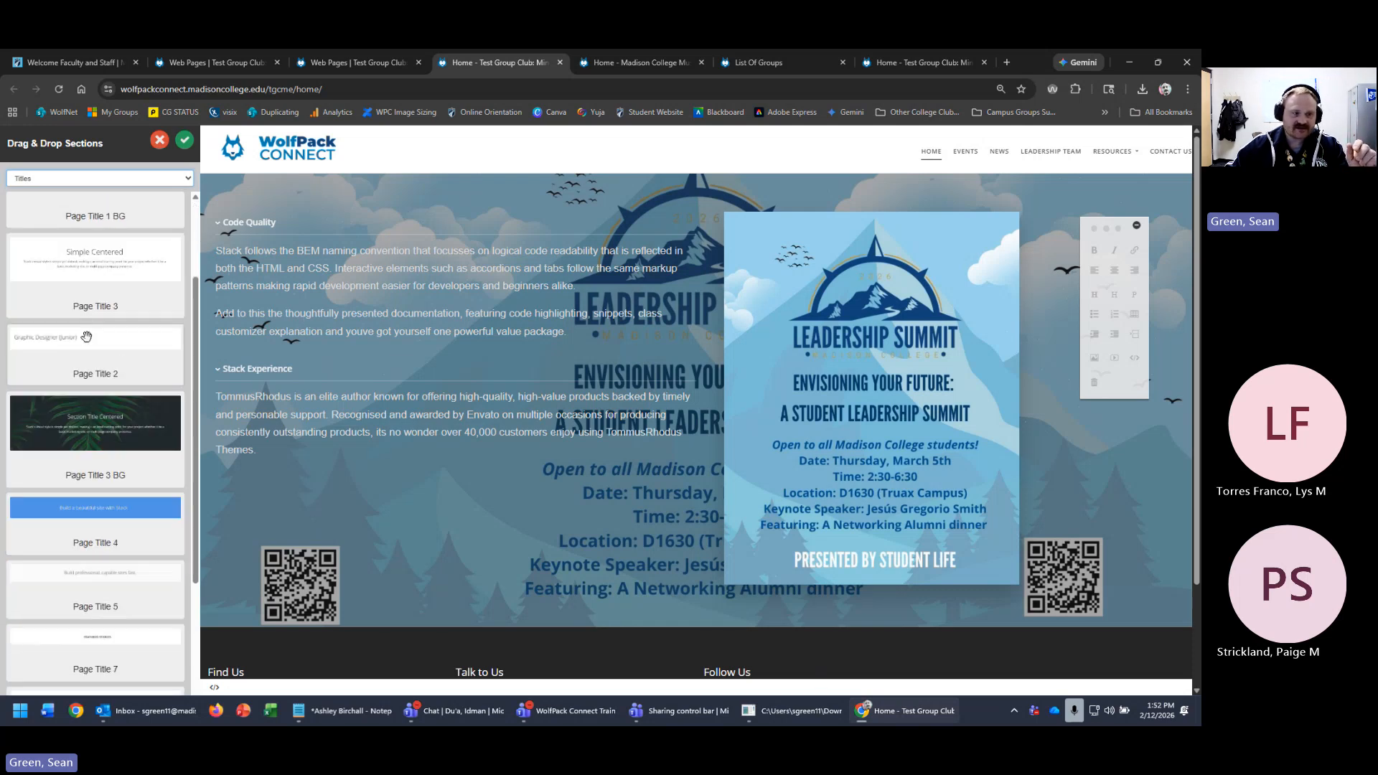
scroll(123, 527, down, 3)
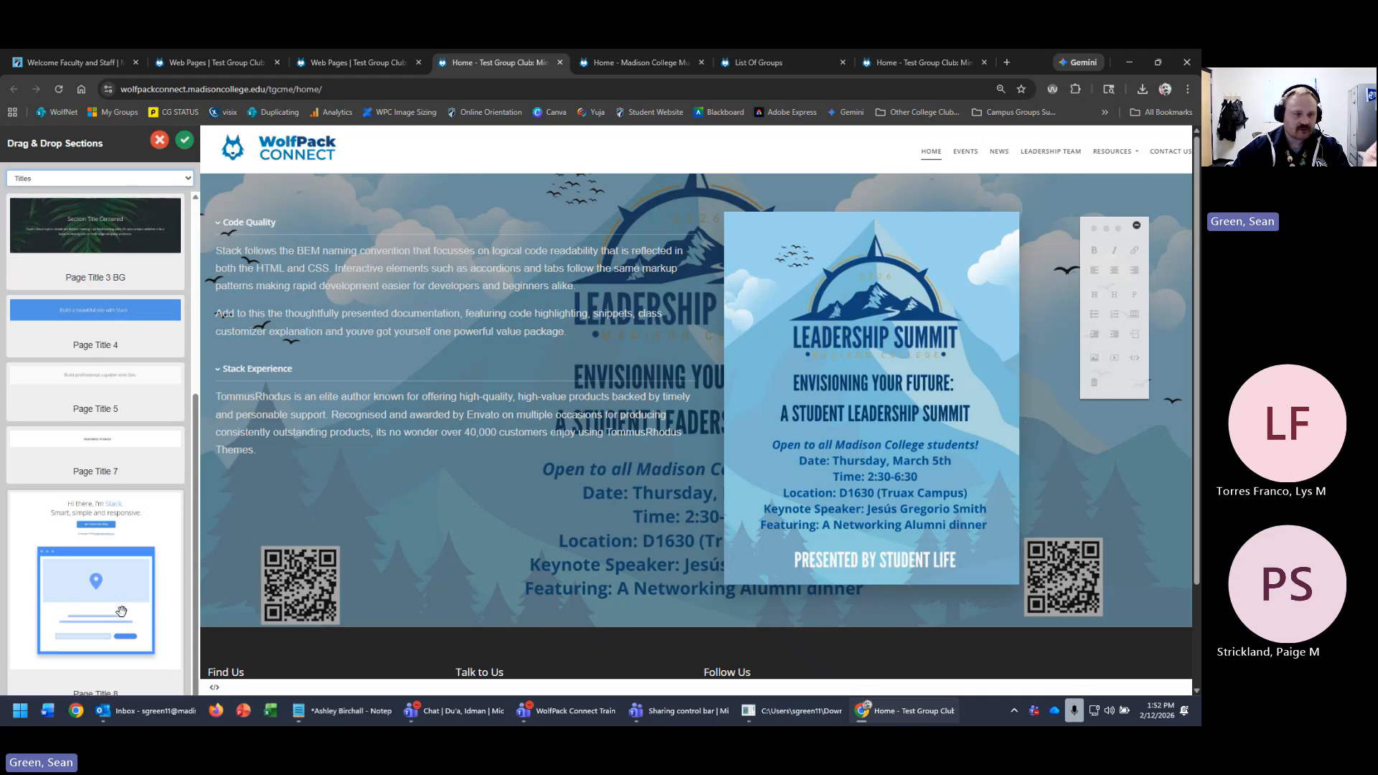
scroll(123, 527, down, 2)
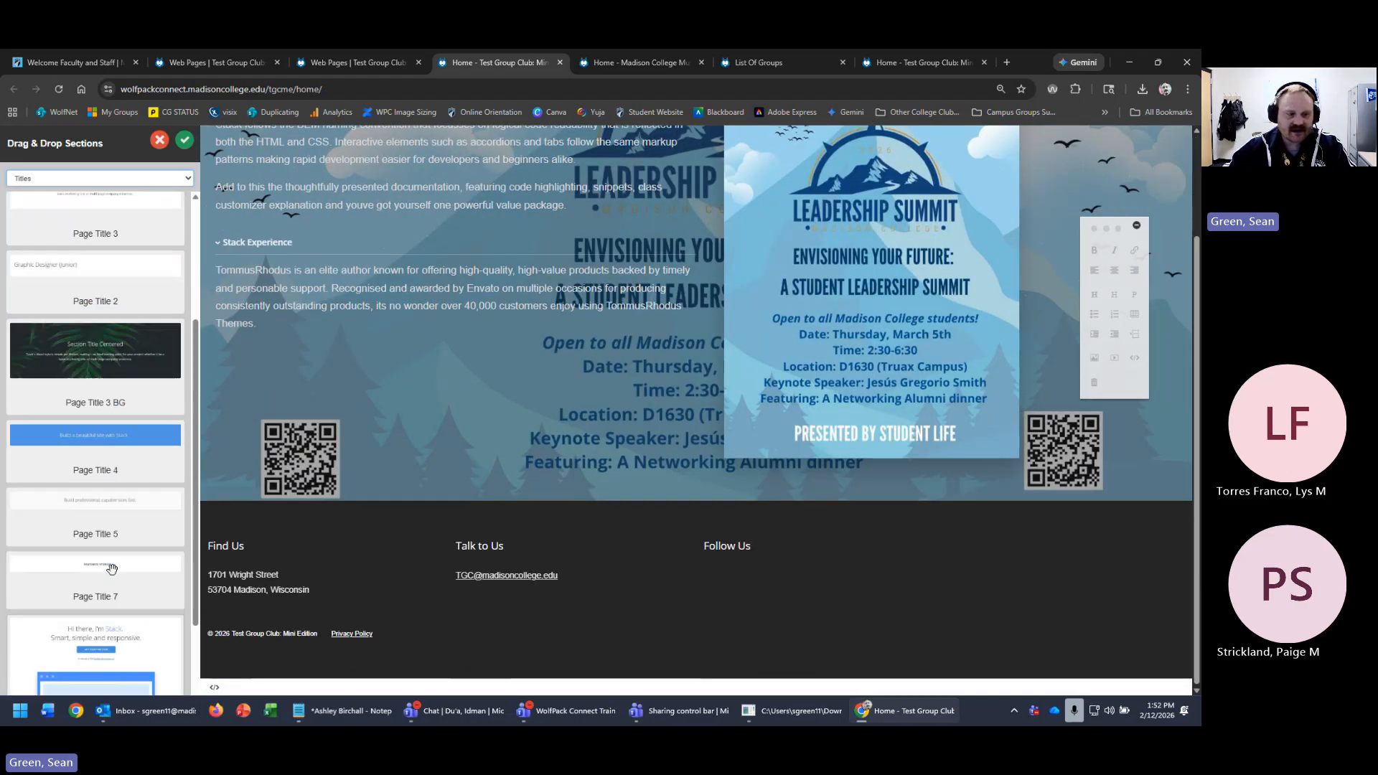
scroll(111, 570, up, 3)
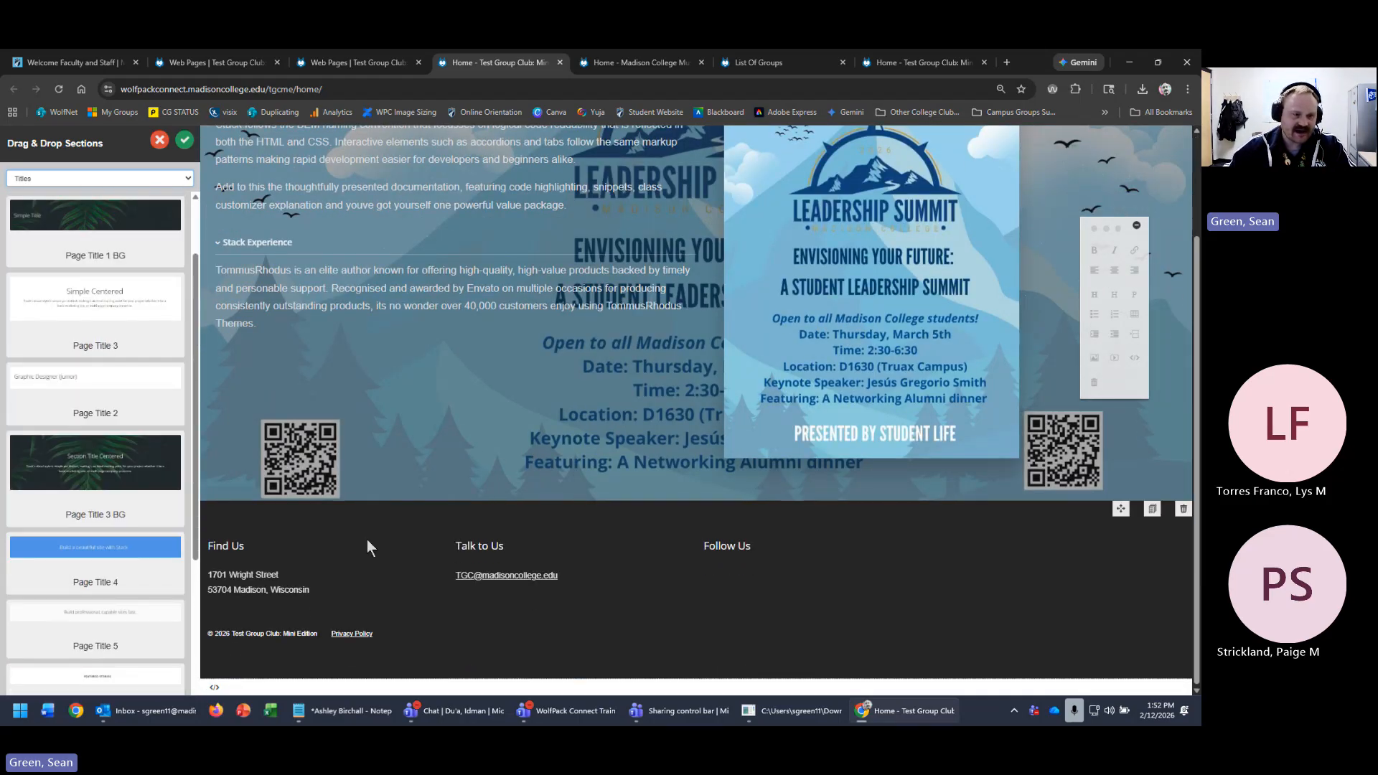
scroll(367, 539, up, 2)
scroll(123, 585, up, 1)
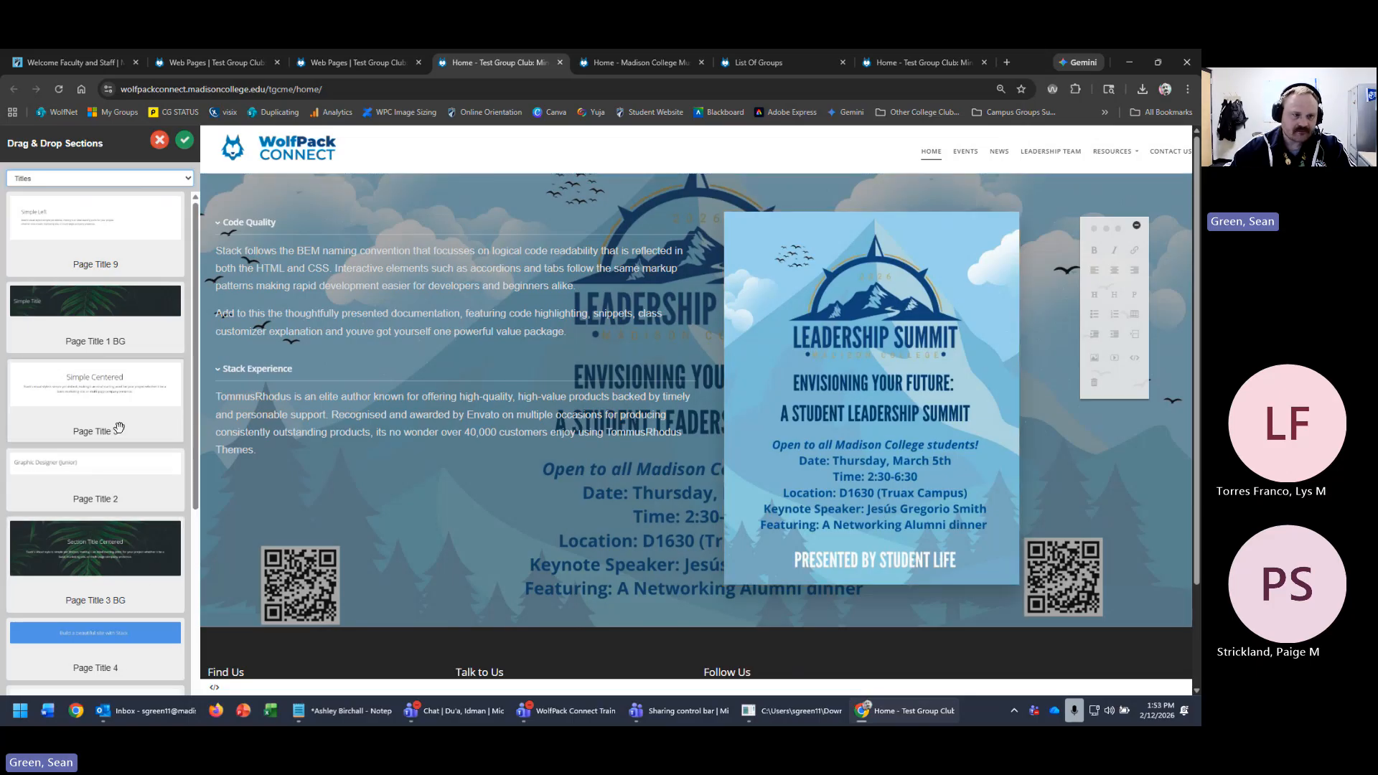
- Place the Page Title 3 (Simple Centered) block at the top of the home page
drag(102, 413, 718, 211)
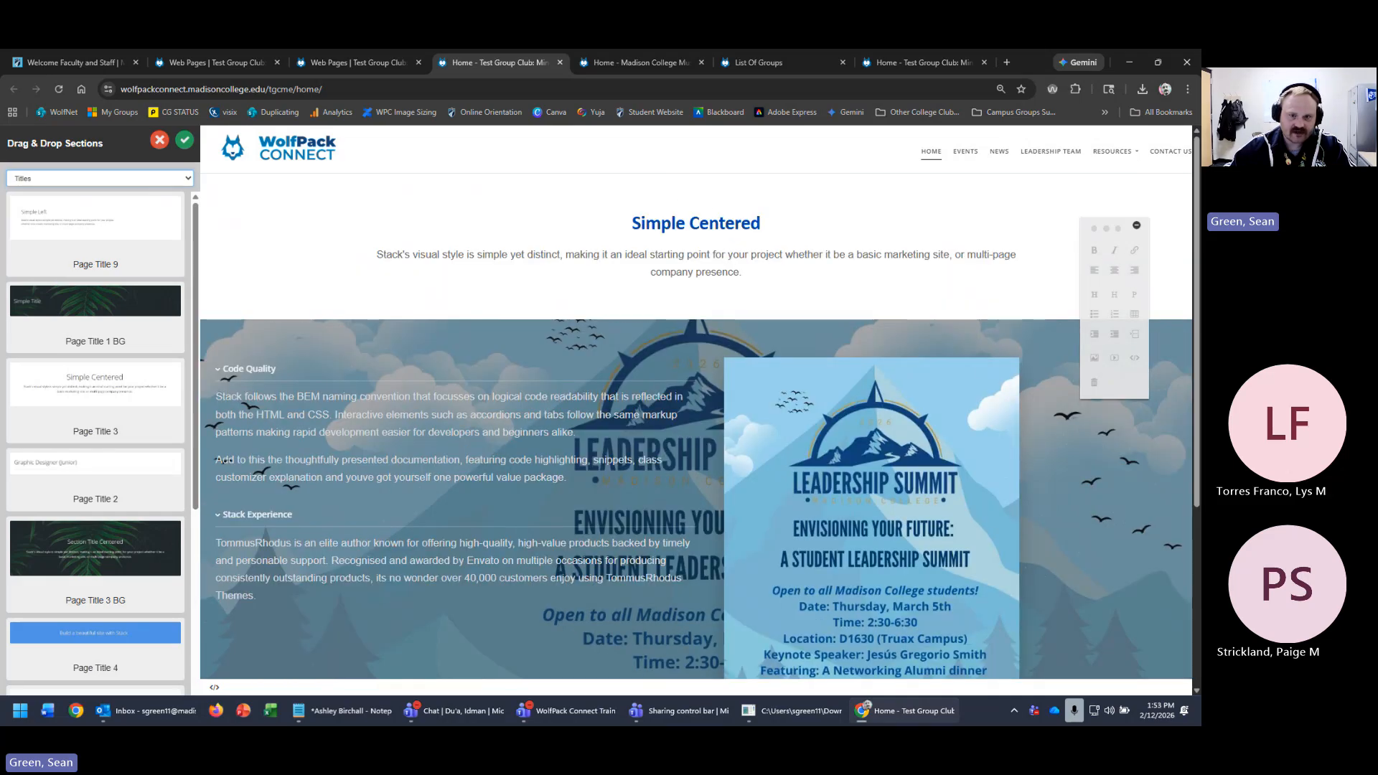
click(704, 219)
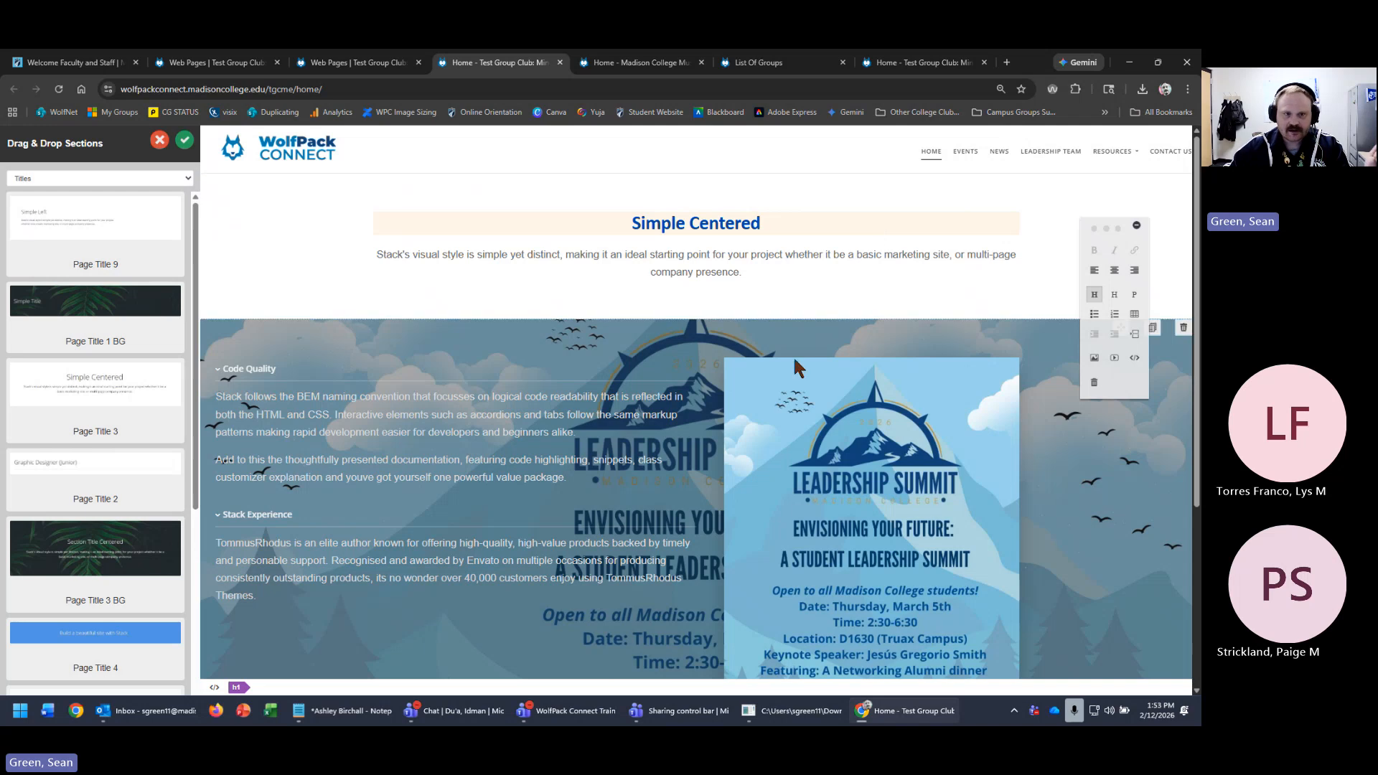
click(706, 270)
triple_click(707, 271)
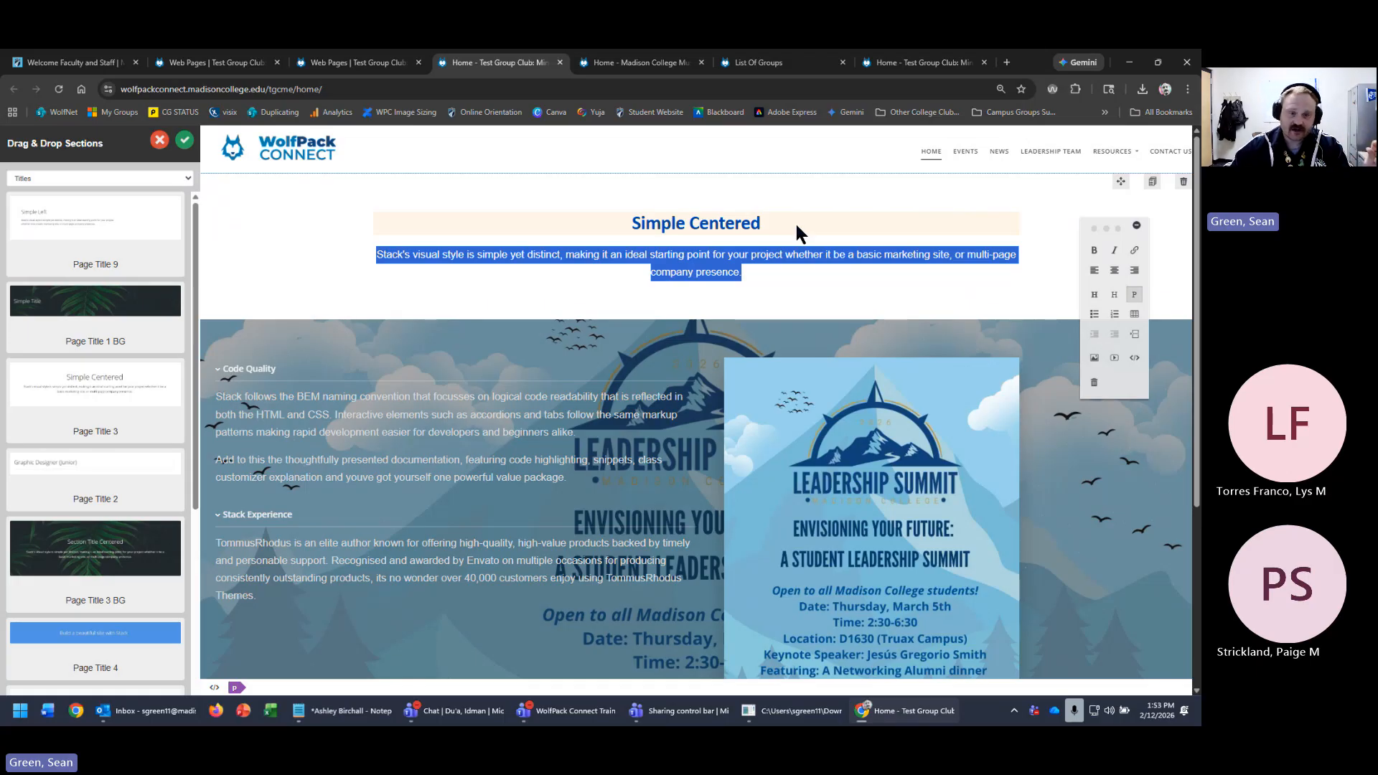
click(685, 260)
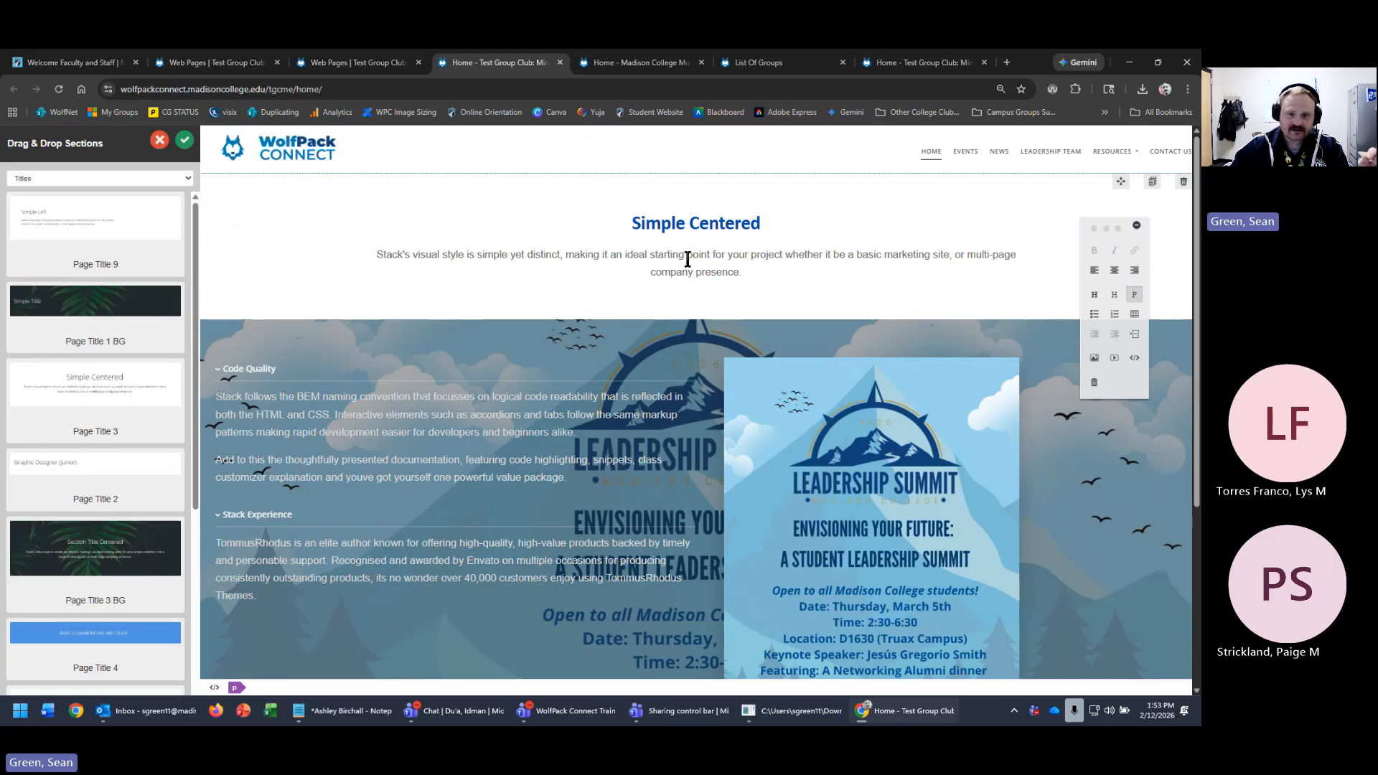
- Replace the placeholder heading with 'Leadership Summit' and the paragraph with 'March 5th, 2026'
triple_click(736, 230)
text(Lea)
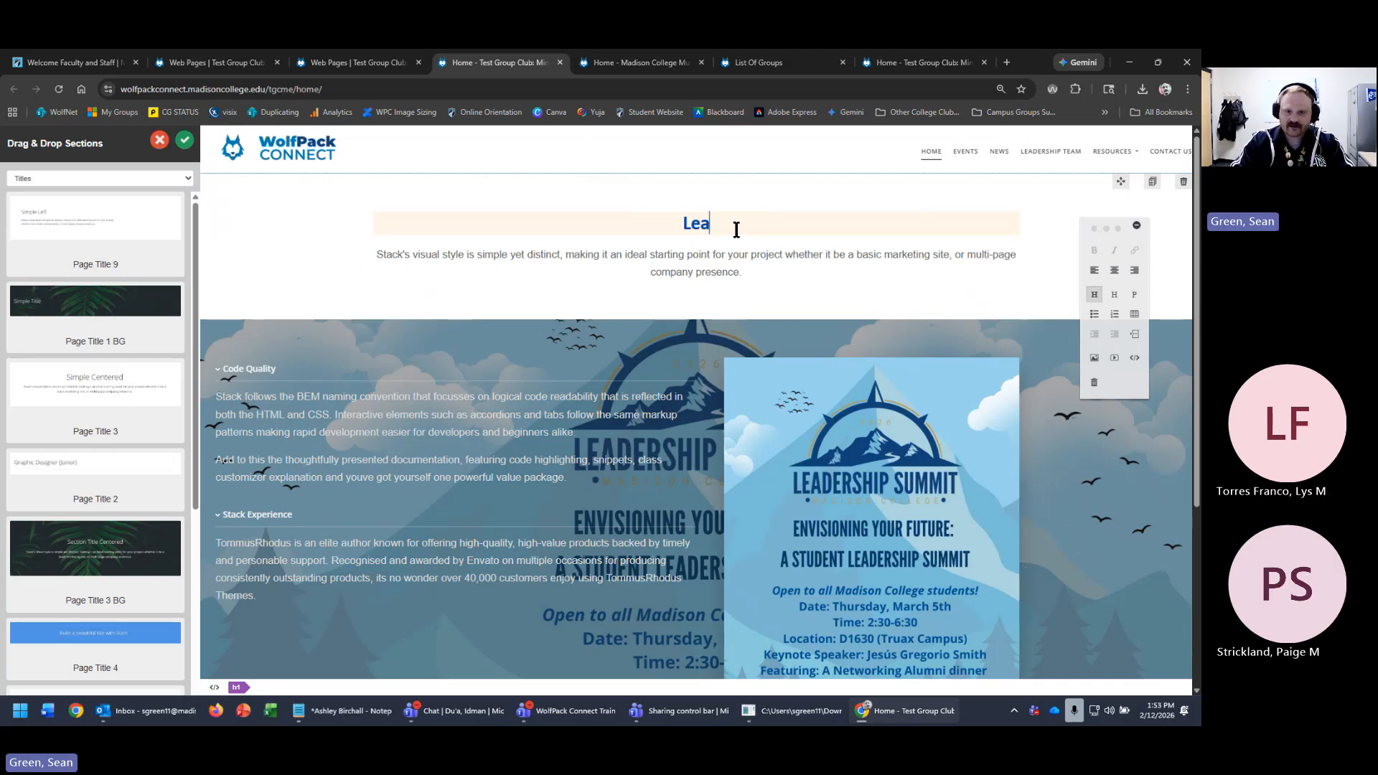
text(dership Summit)
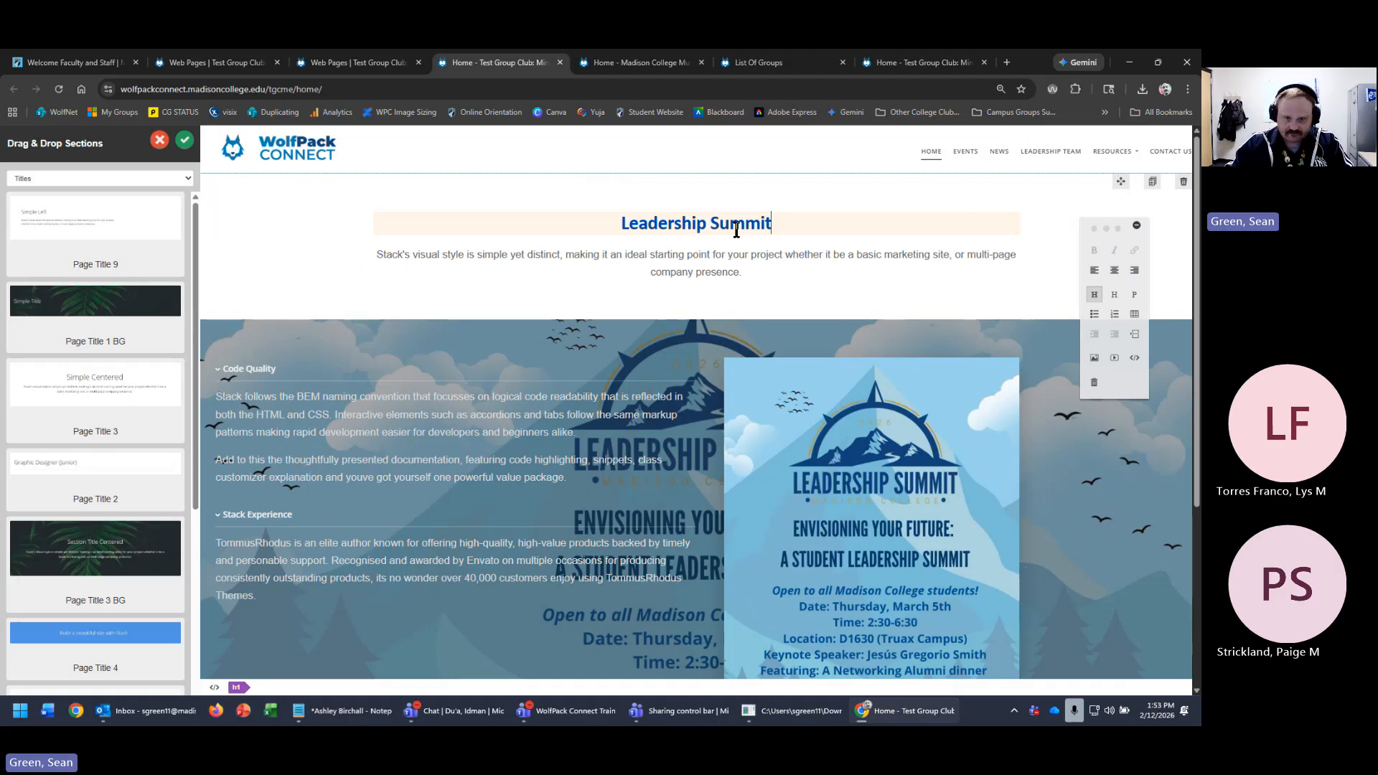
triple_click(775, 254)
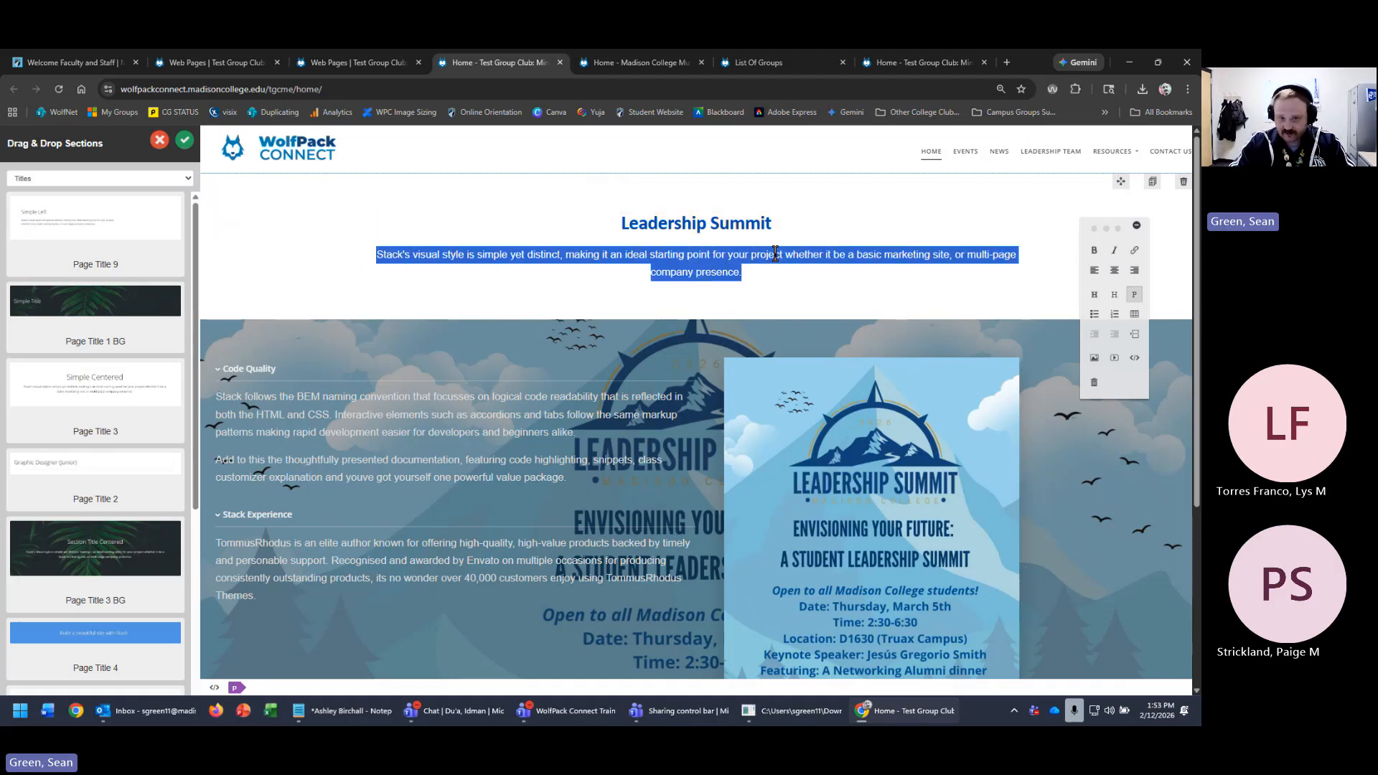
text(March)
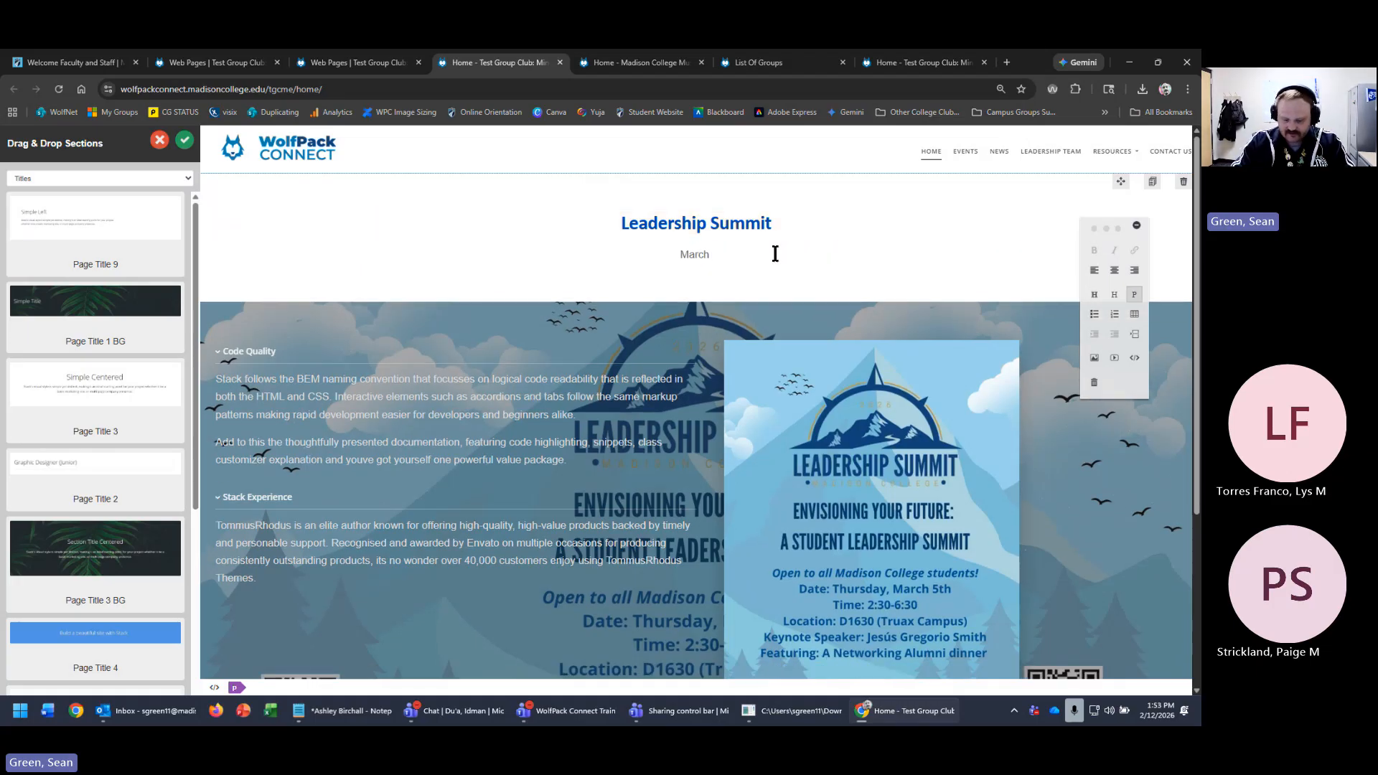
text( 5th, 2026)
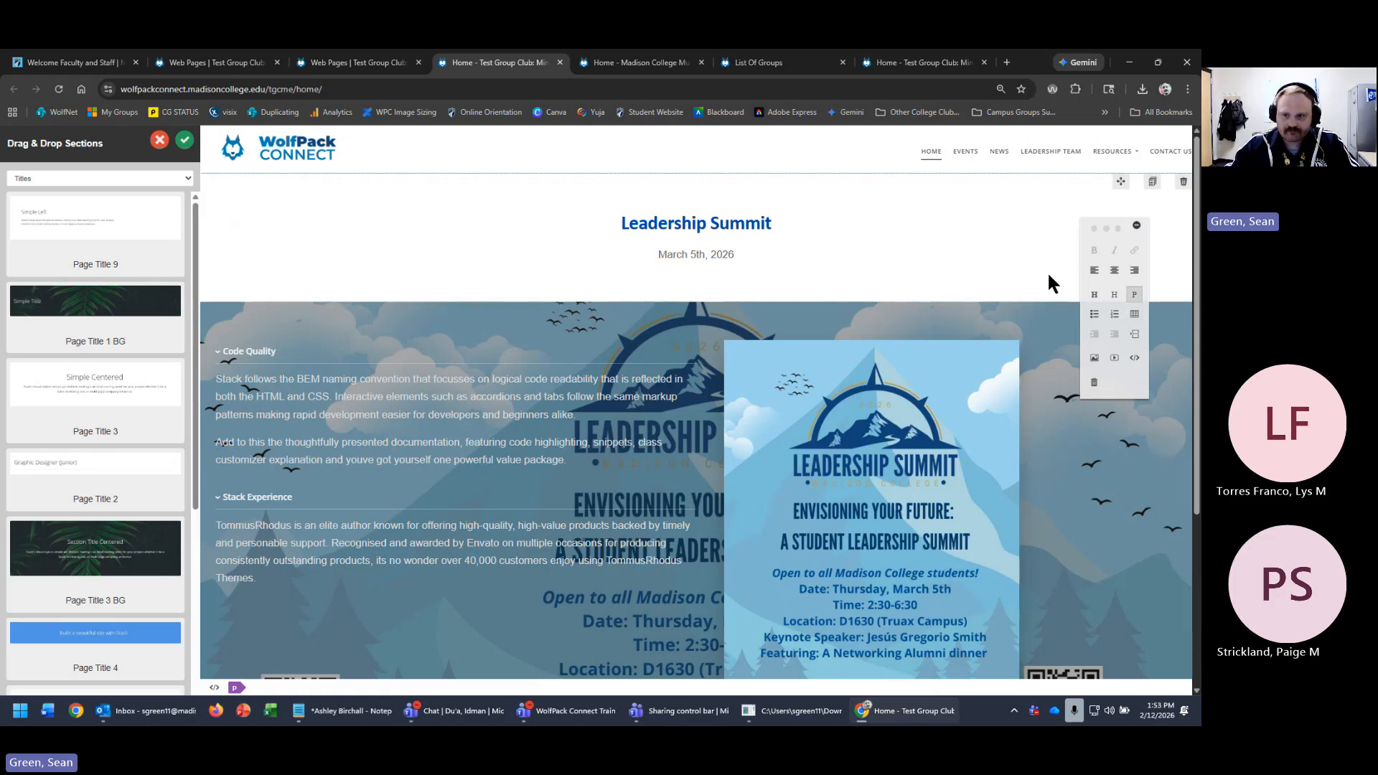
click(720, 227)
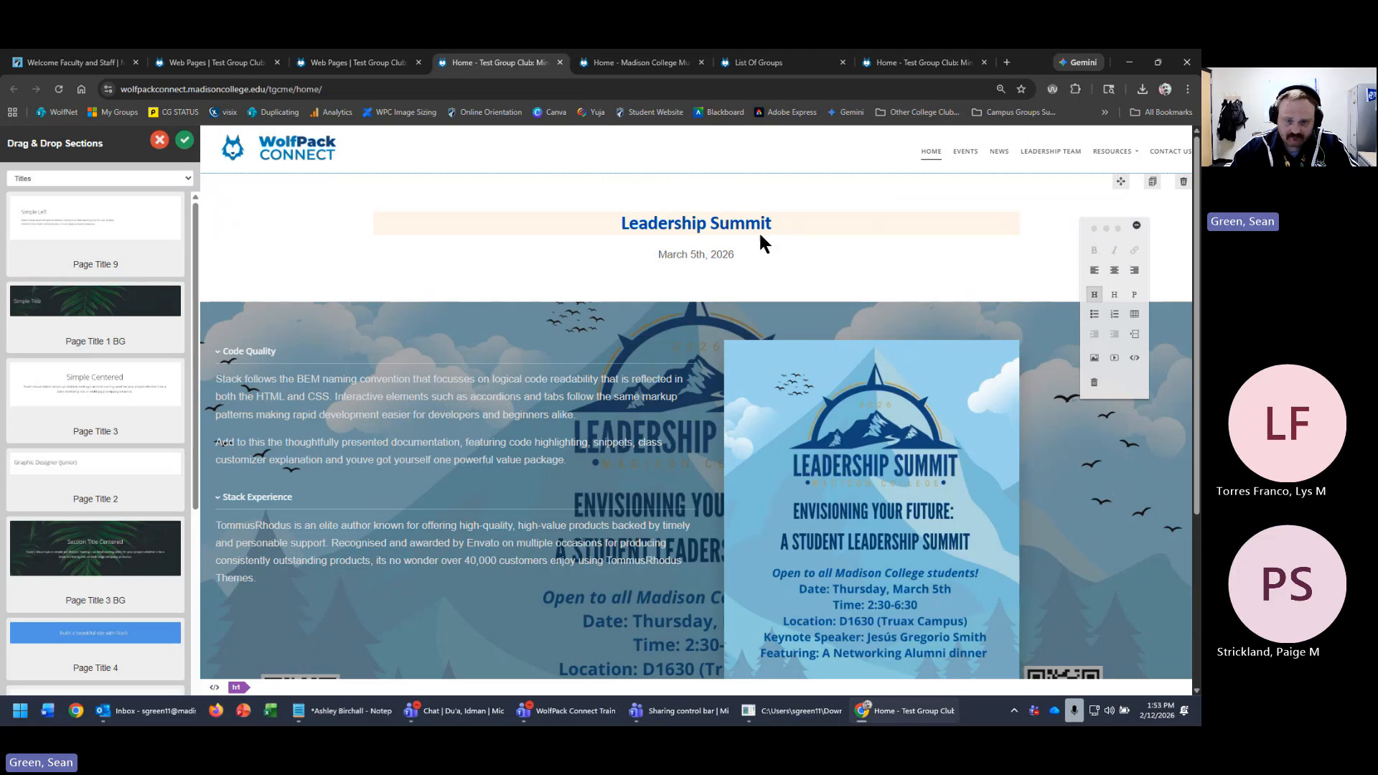
- Try left alignment on the Leadership Summit heading, leaving it centered
triple_click(693, 217)
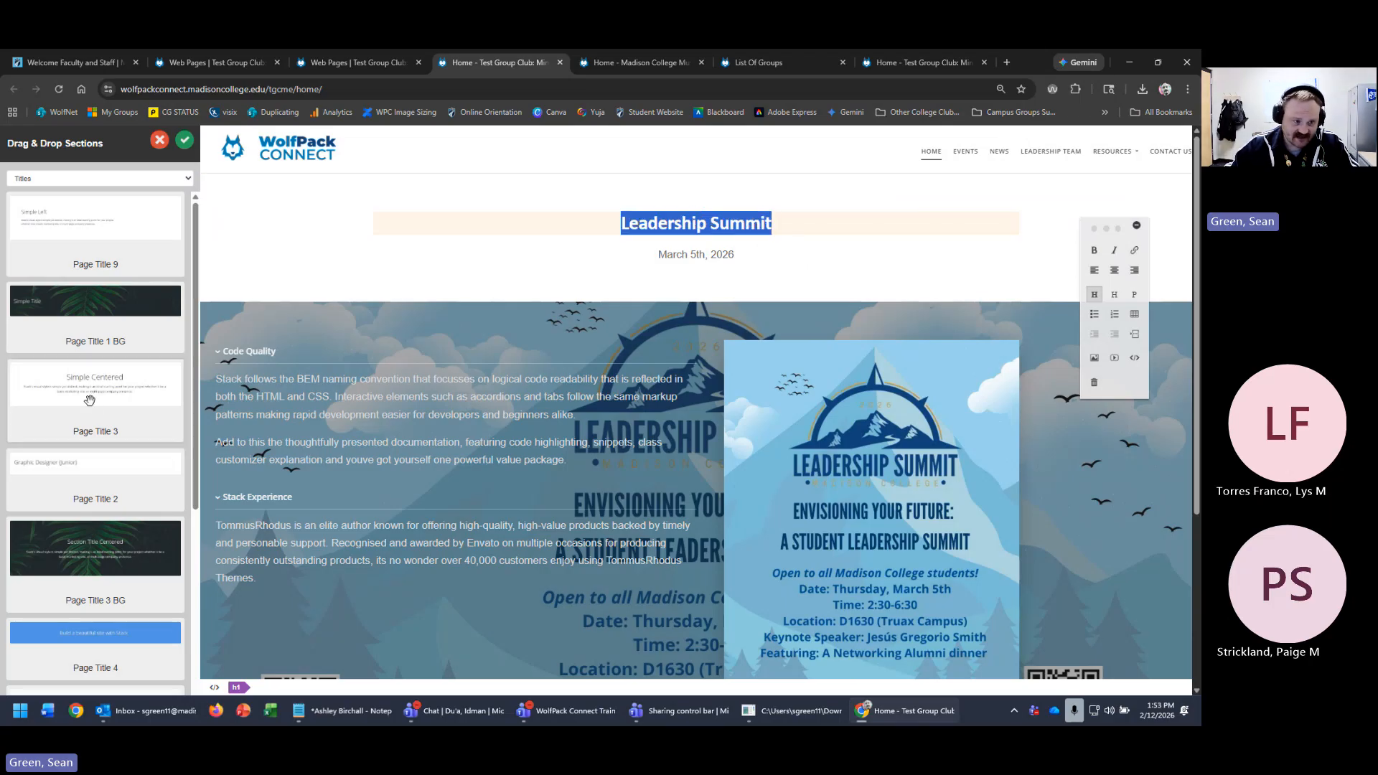
click(1094, 270)
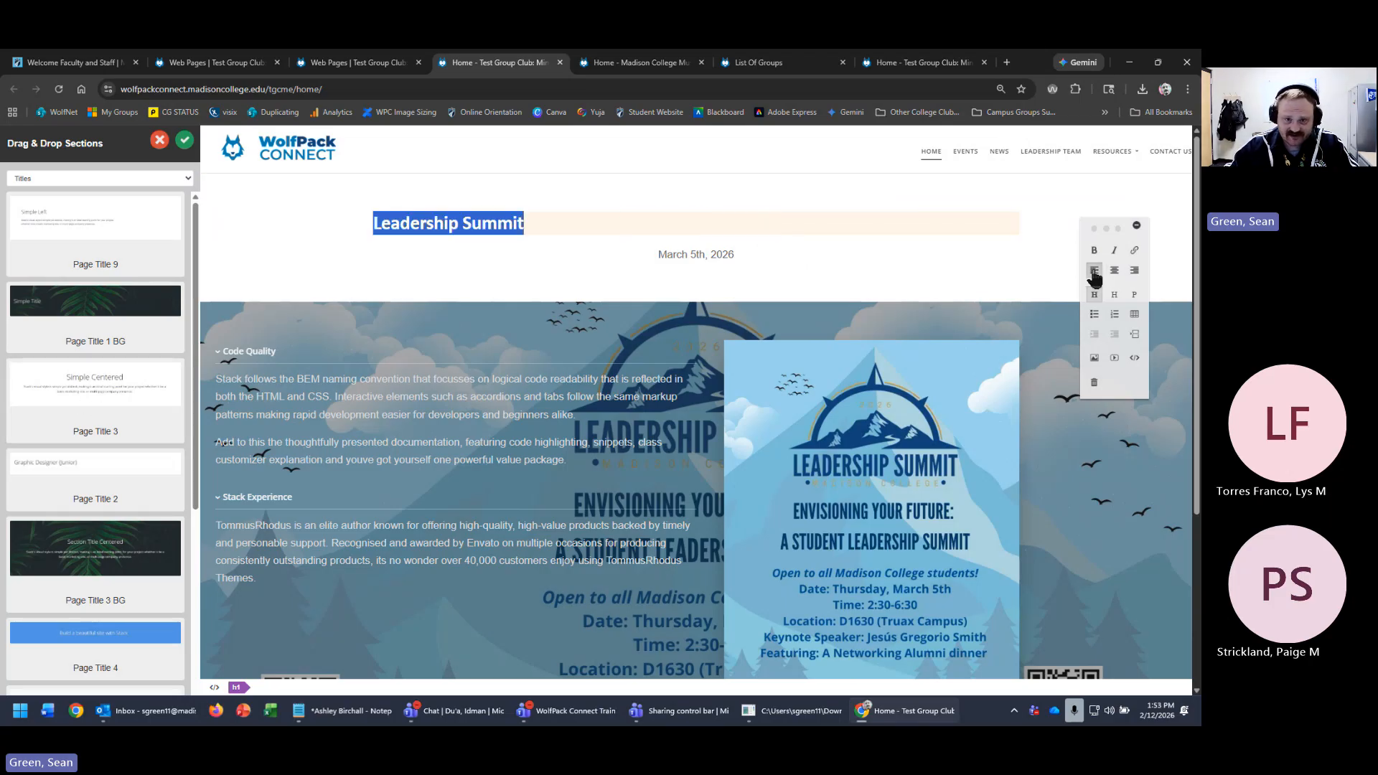
click(1114, 272)
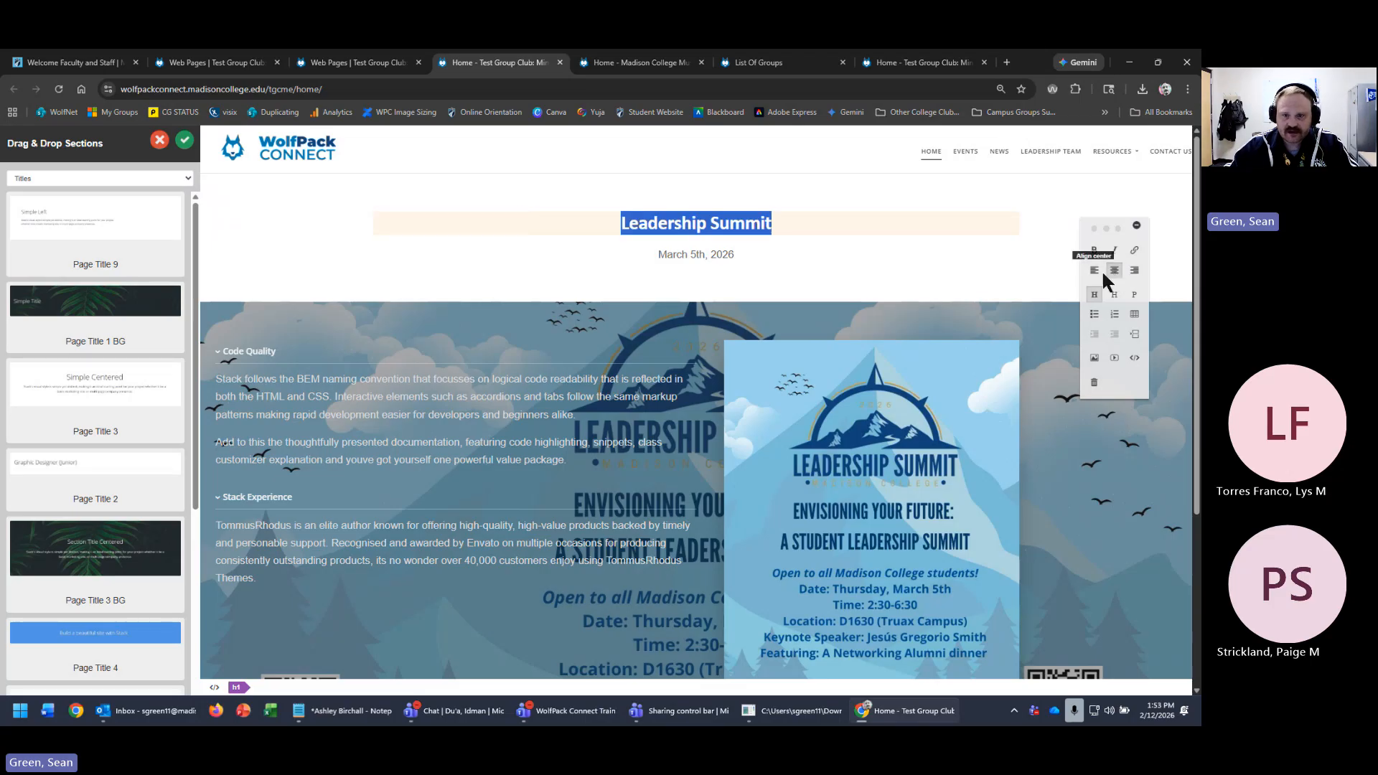
click(1095, 273)
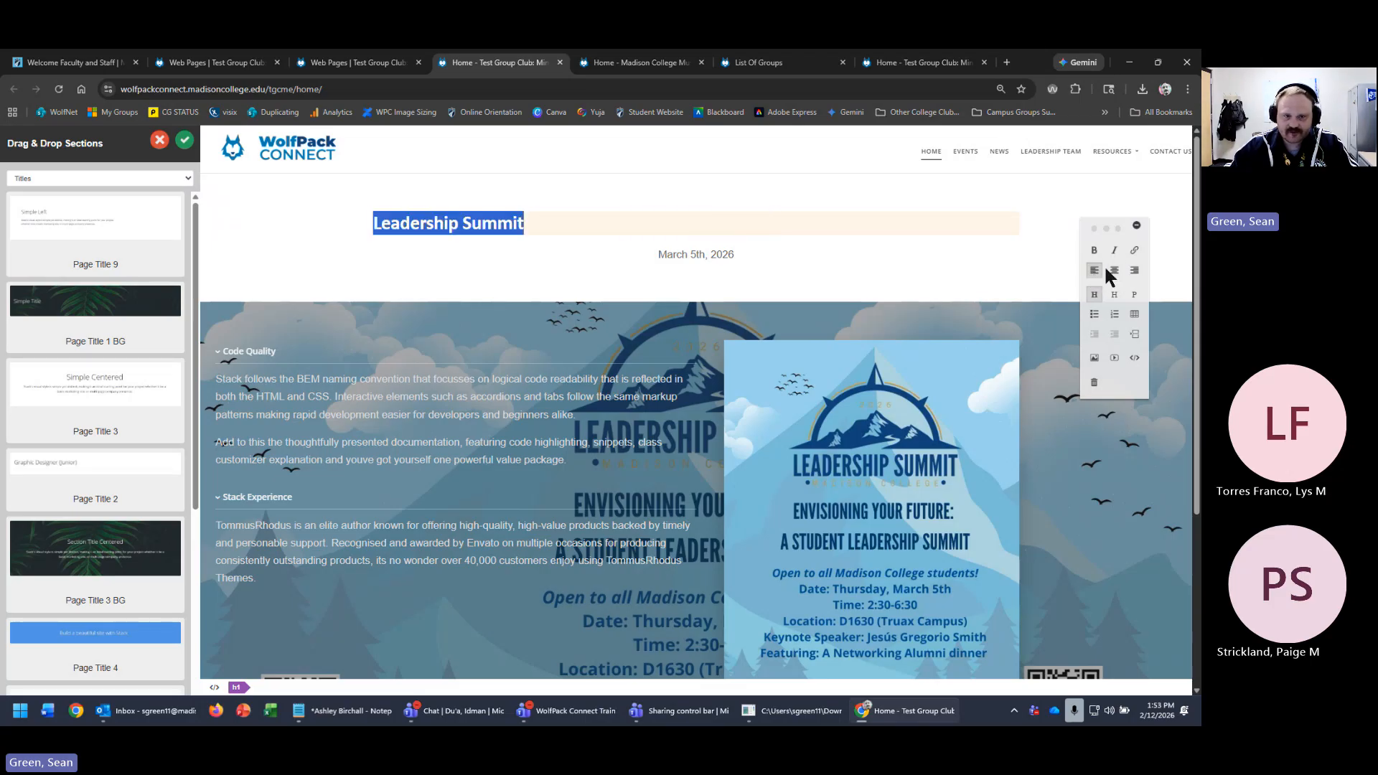
click(1114, 271)
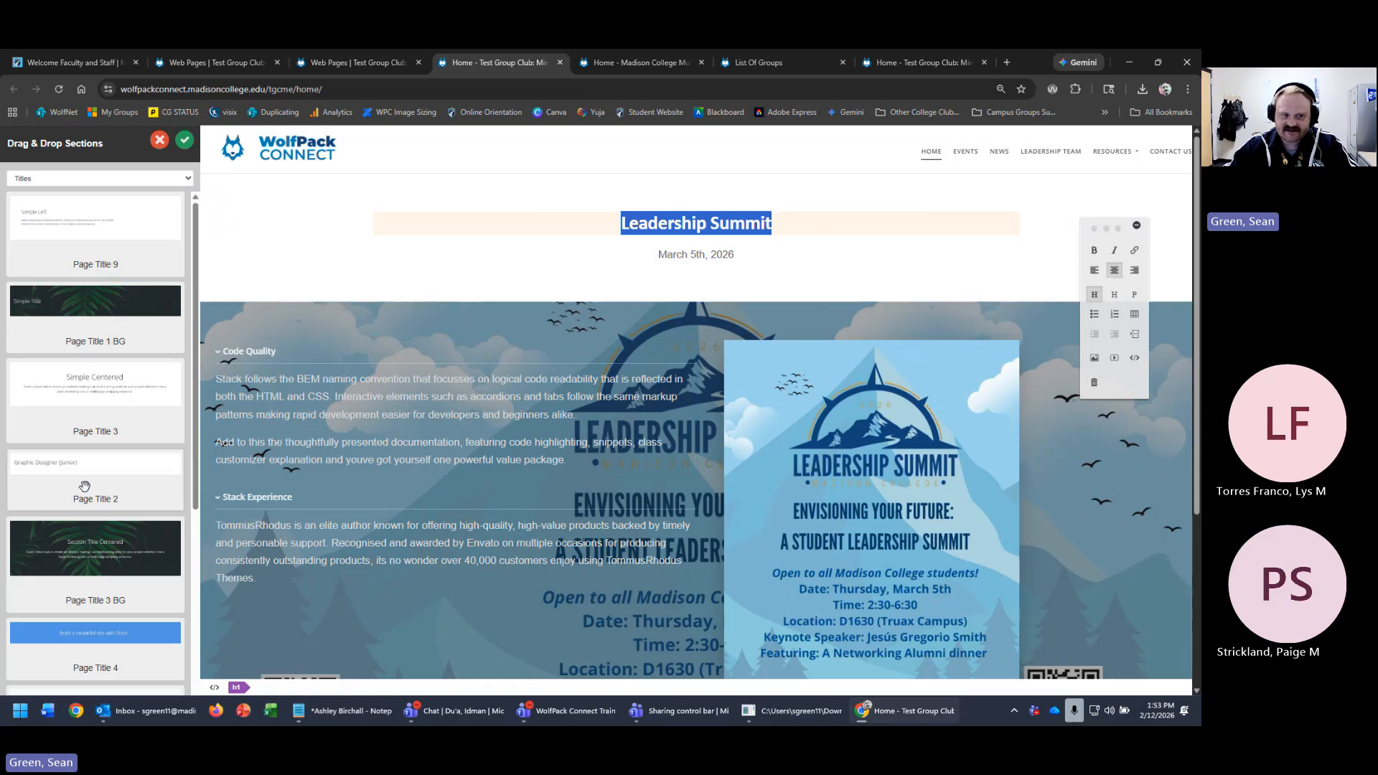
- Add Graphic Designer (Junior) and Simple Left title sections below the heading
drag(93, 485, 624, 354)
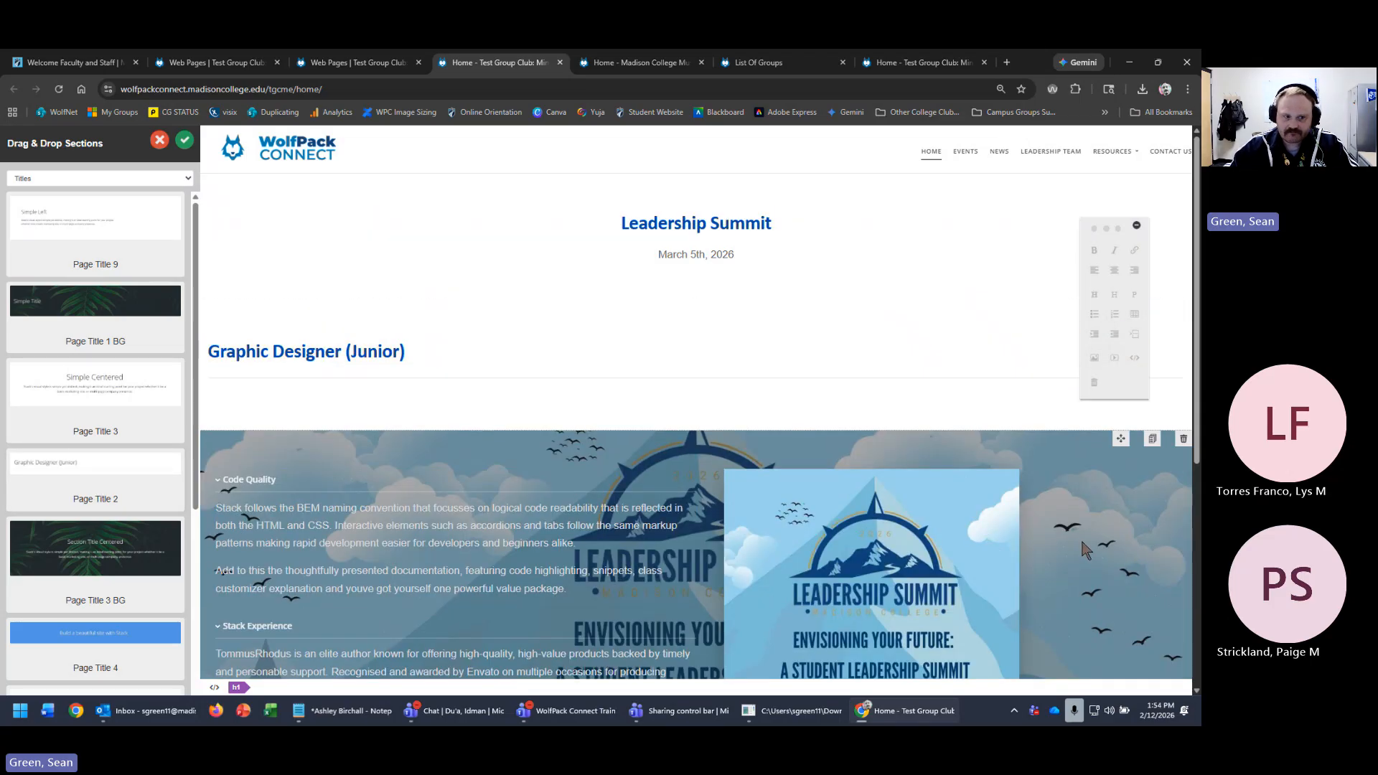
drag(95, 247, 815, 559)
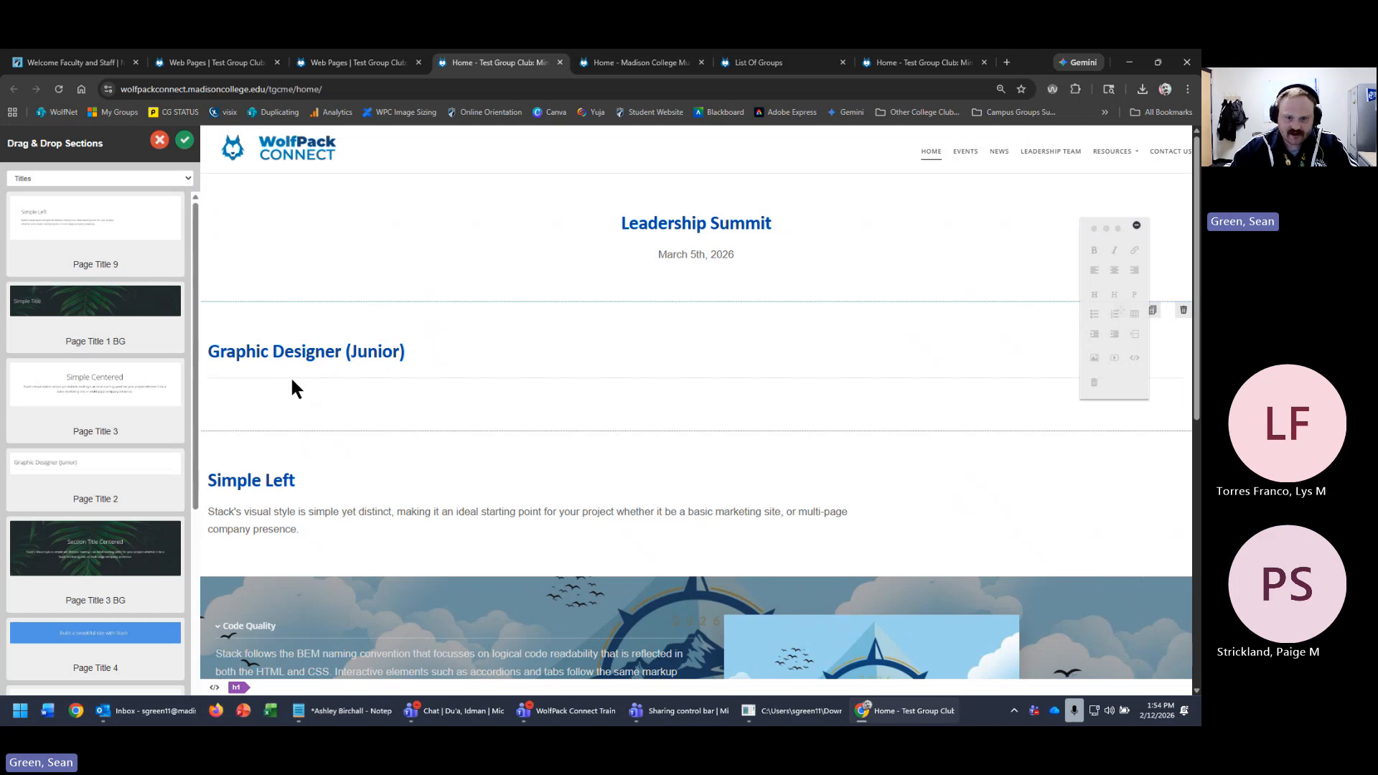
click(457, 528)
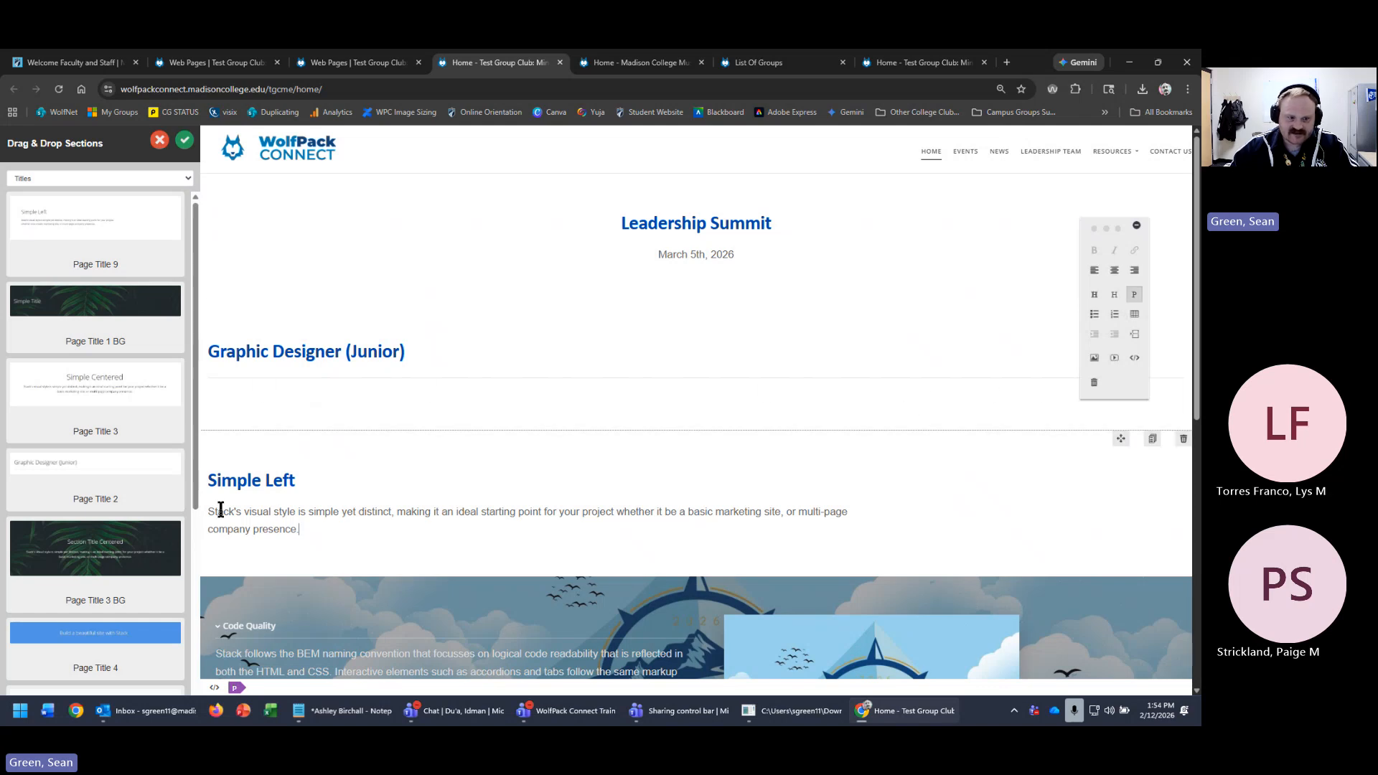
- Make Leadership Summit an H1 heading and the March 5th, 2026 date an H2
click(738, 223)
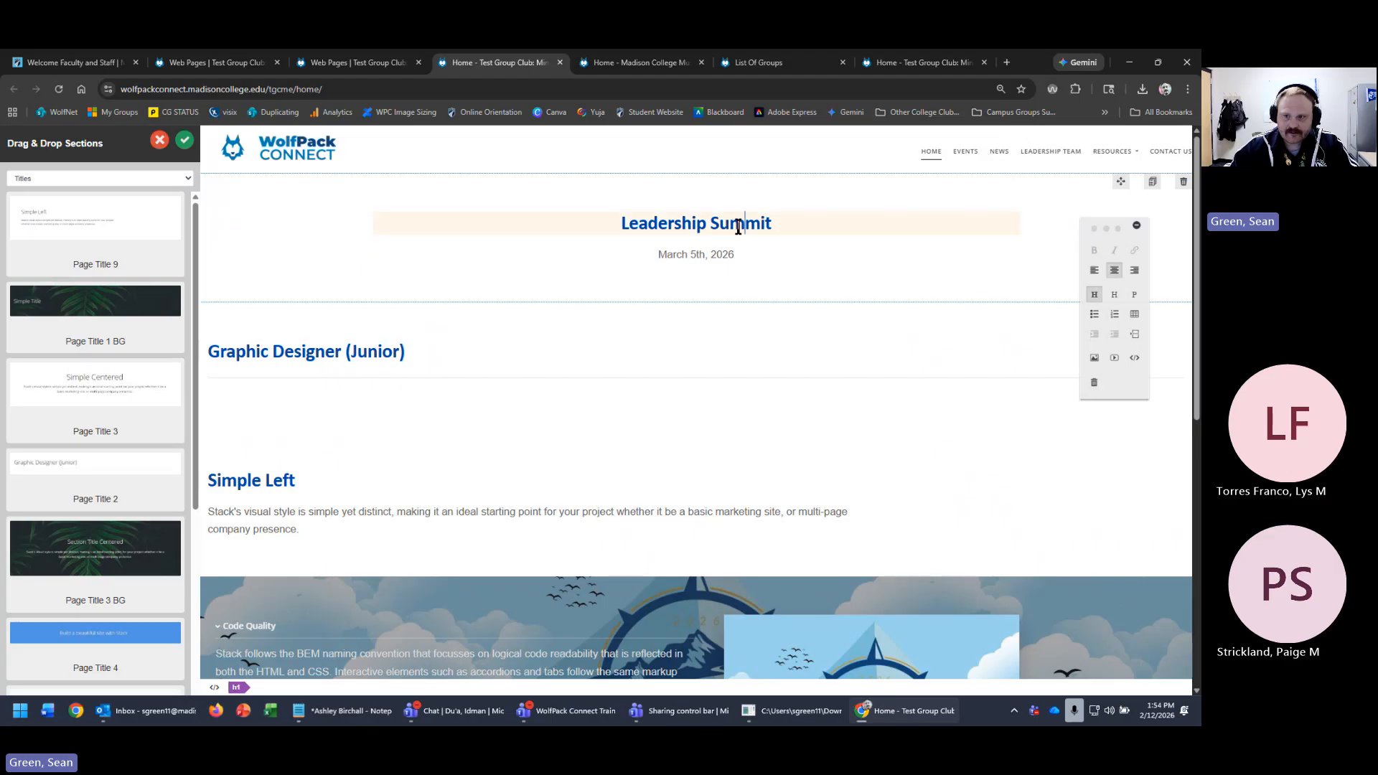
double_click(738, 224)
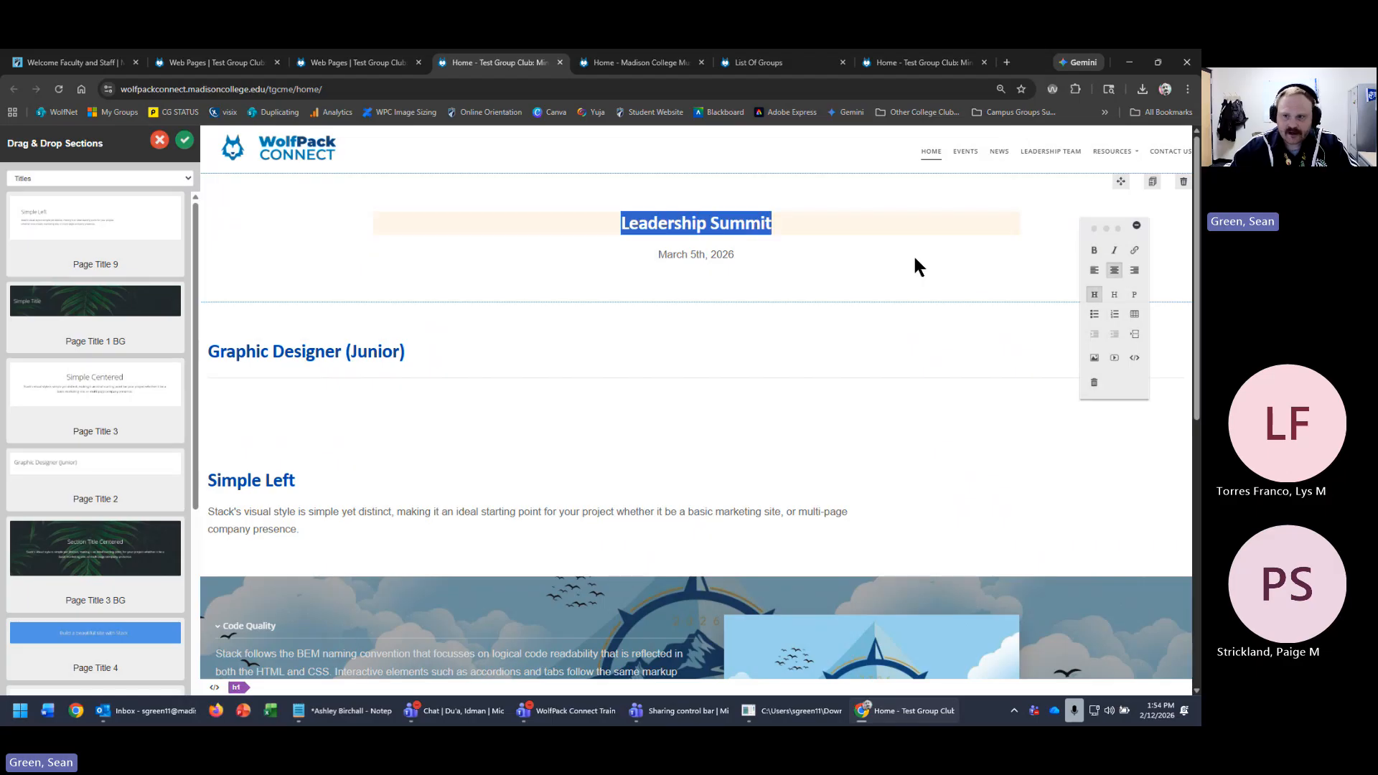
click(1135, 300)
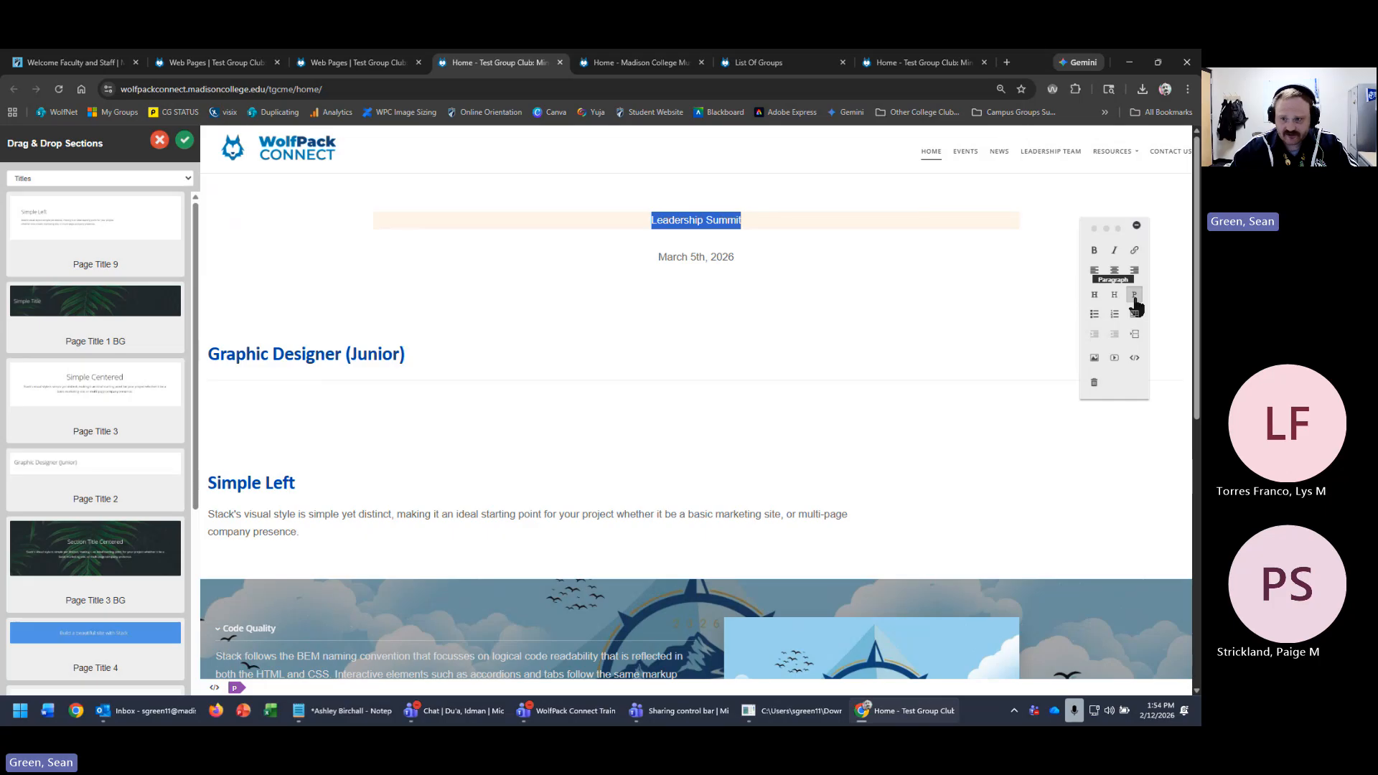
click(1094, 296)
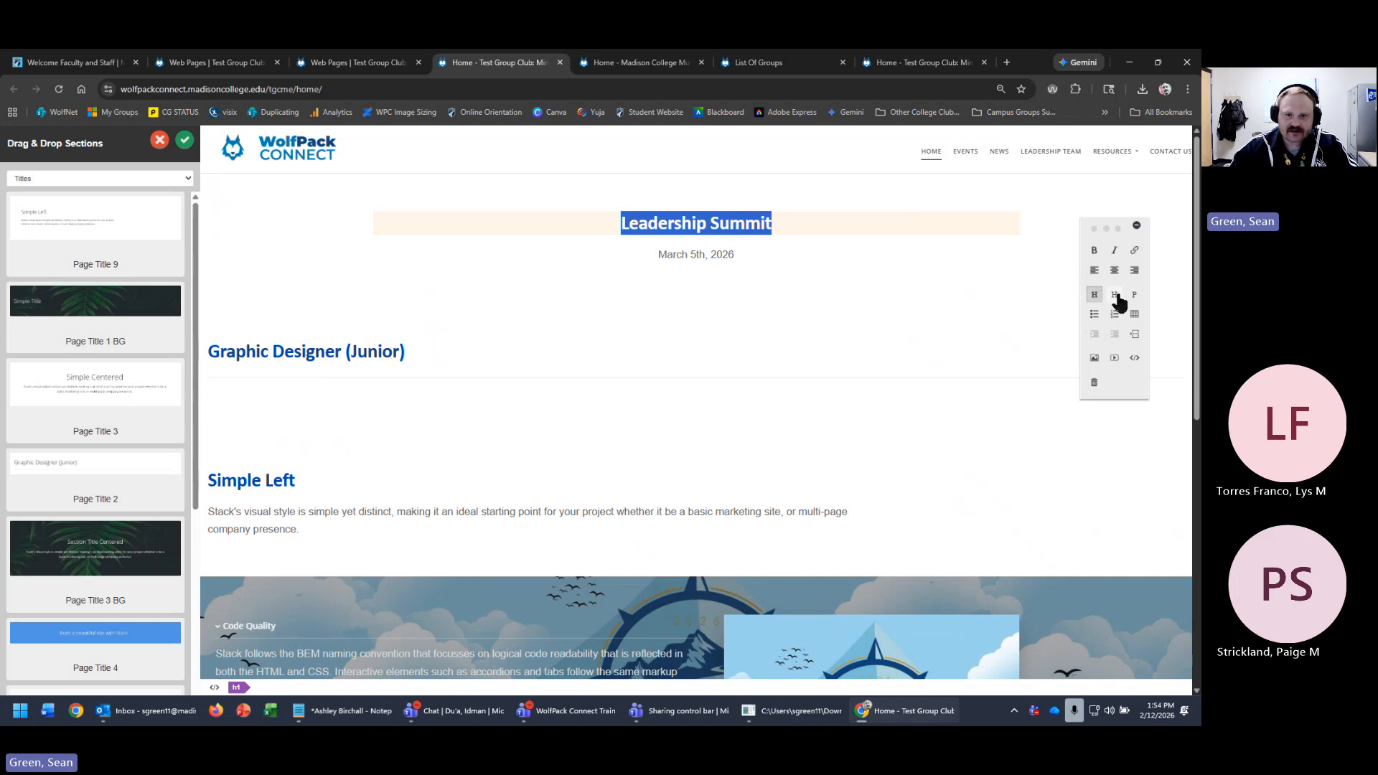
click(1117, 298)
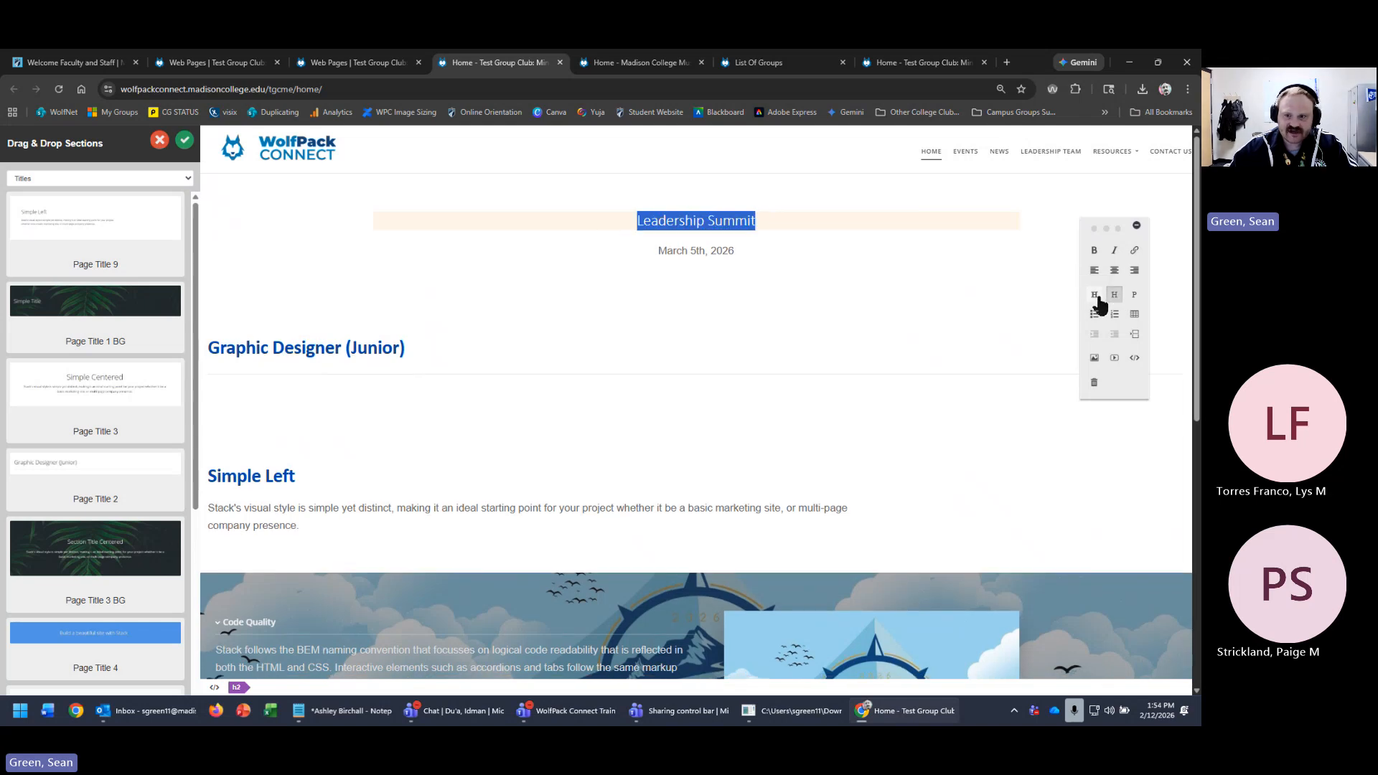
click(709, 246)
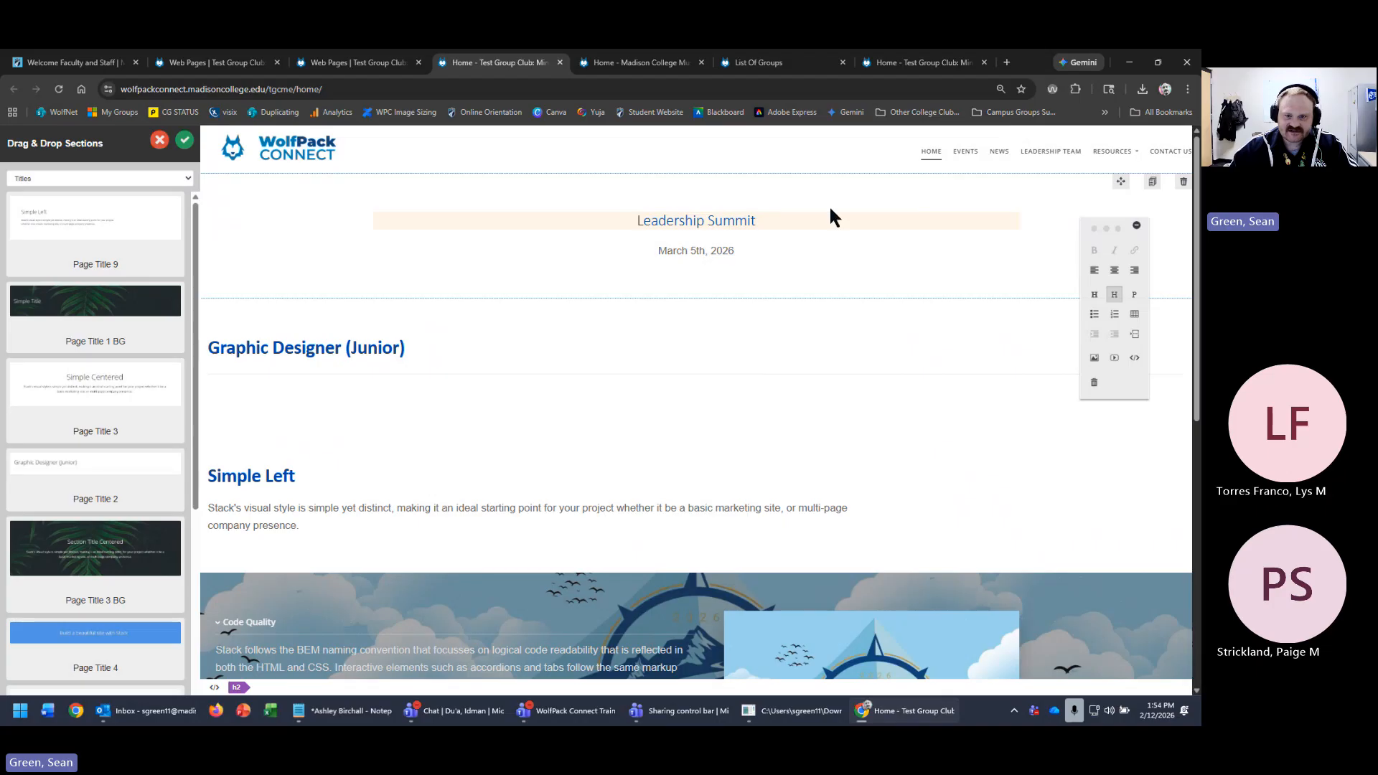
click(819, 222)
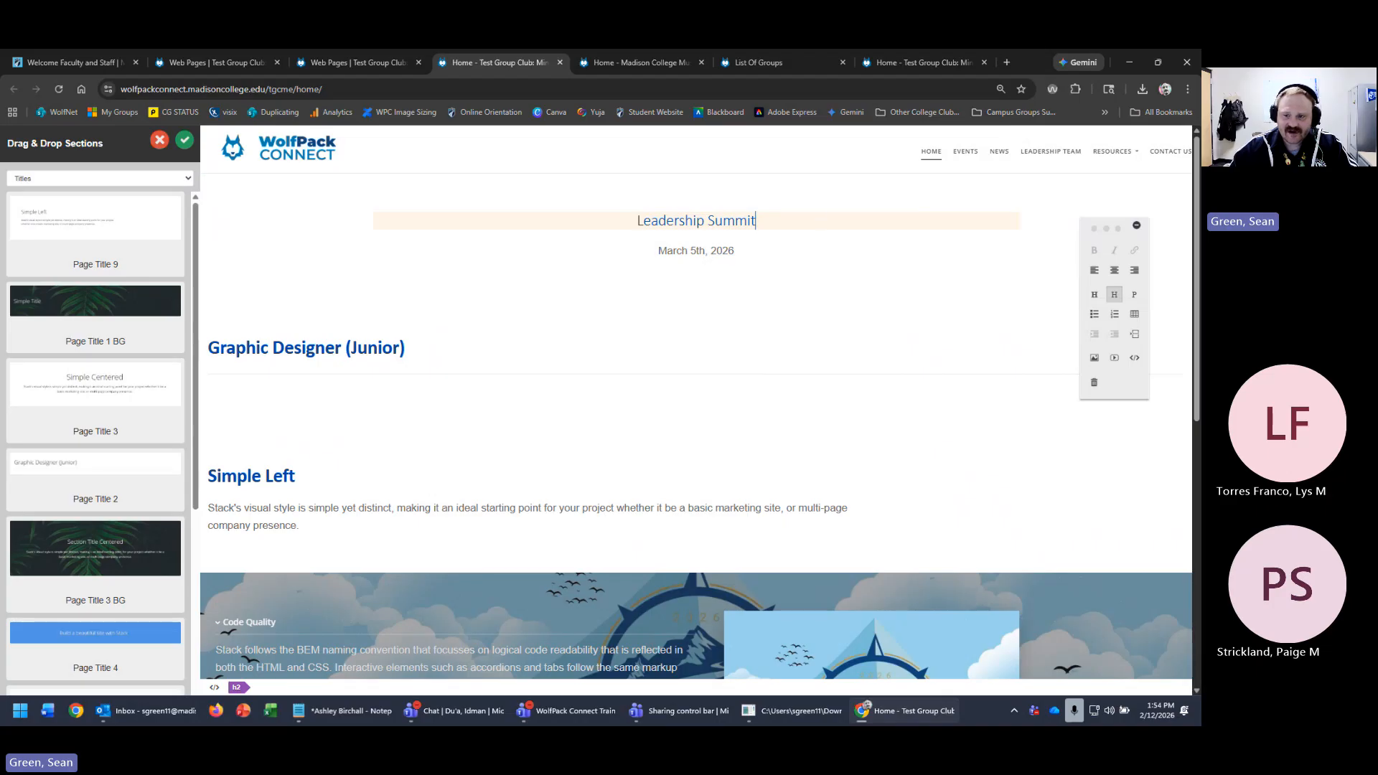
triple_click(770, 220)
click(1095, 295)
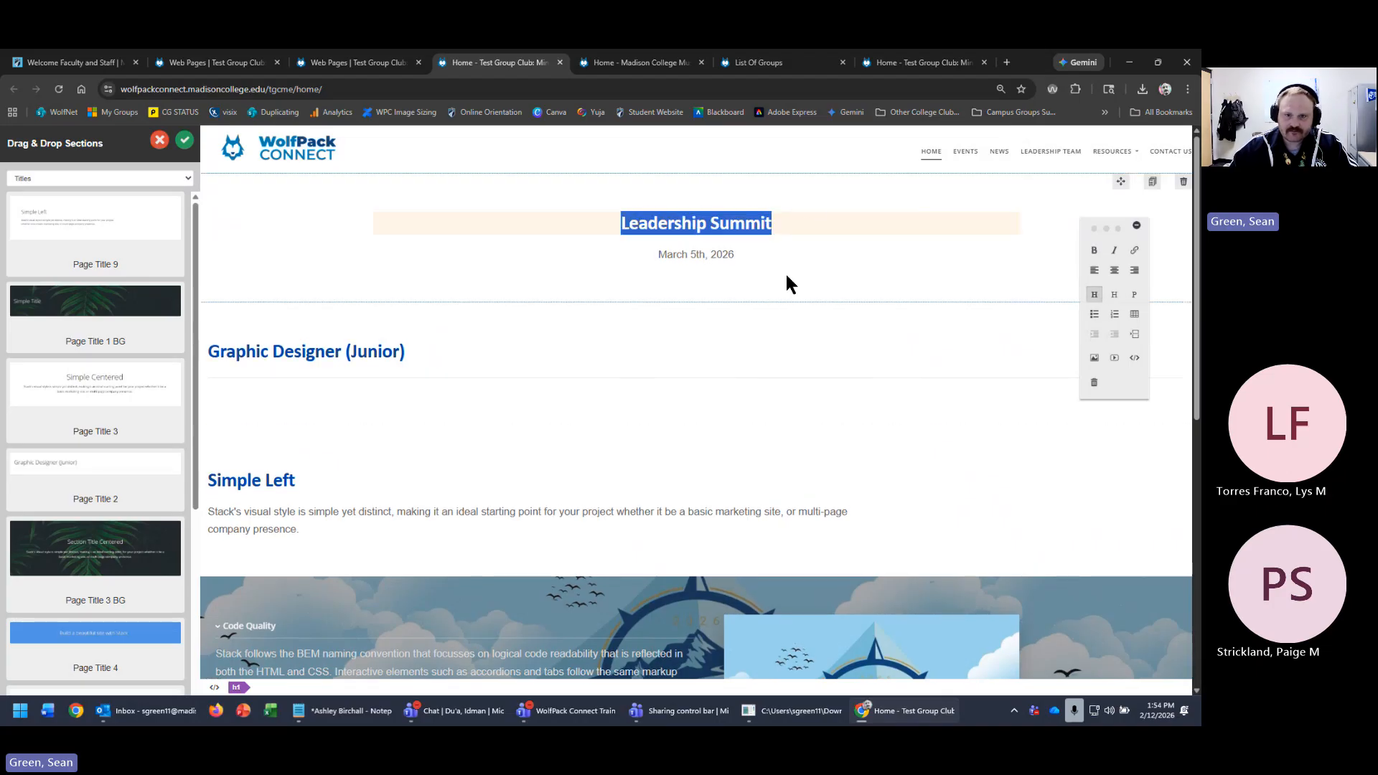
triple_click(729, 256)
click(1114, 294)
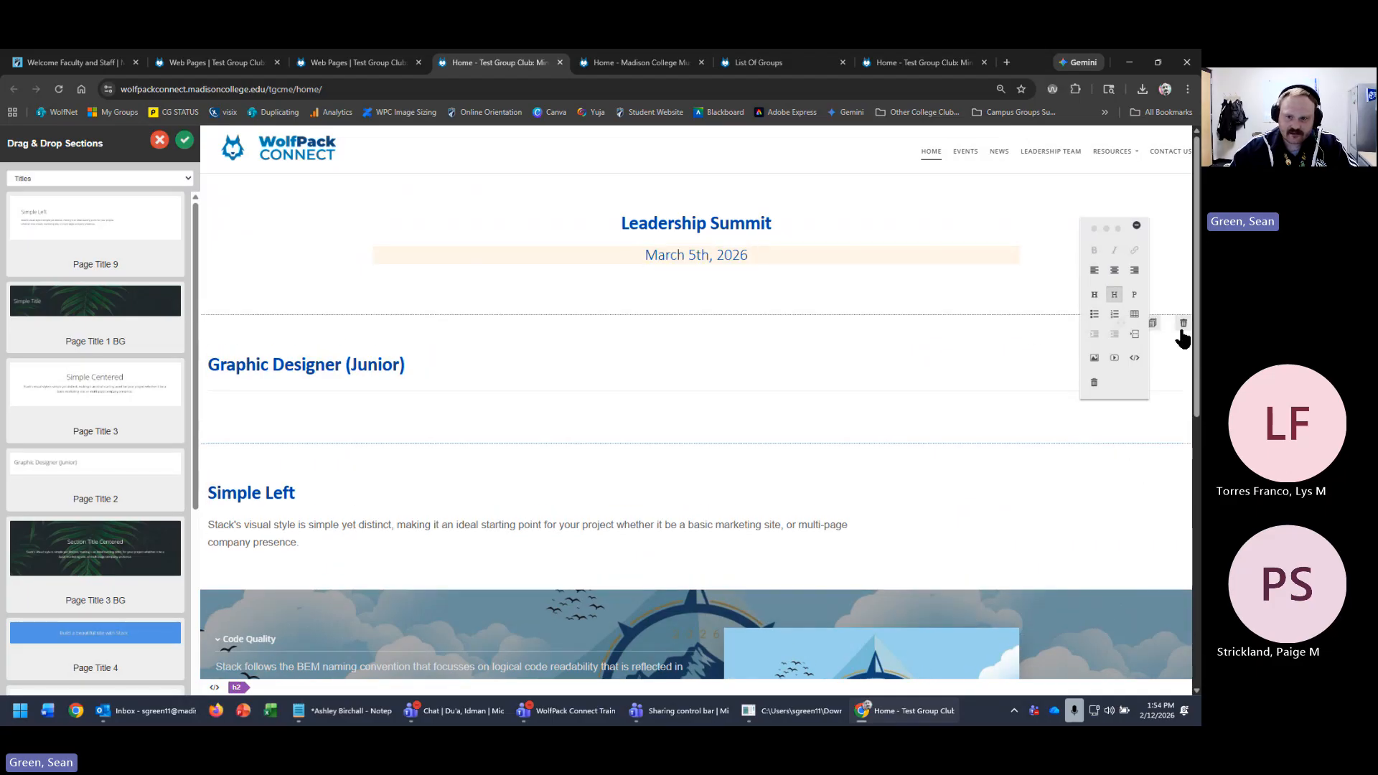
- Delete the Graphic Designer (Junior) and Simple Left sections and save the page
click(1183, 327)
click(1182, 327)
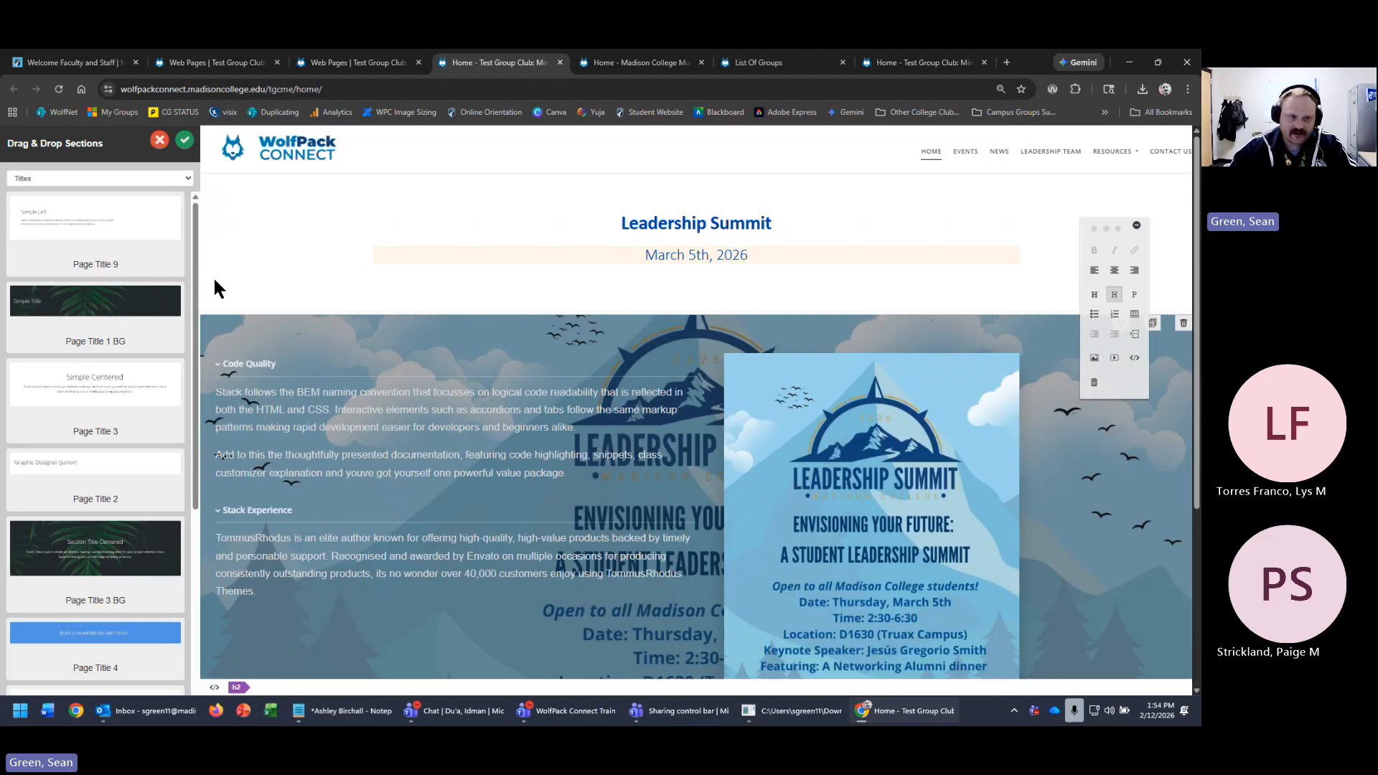
click(185, 140)
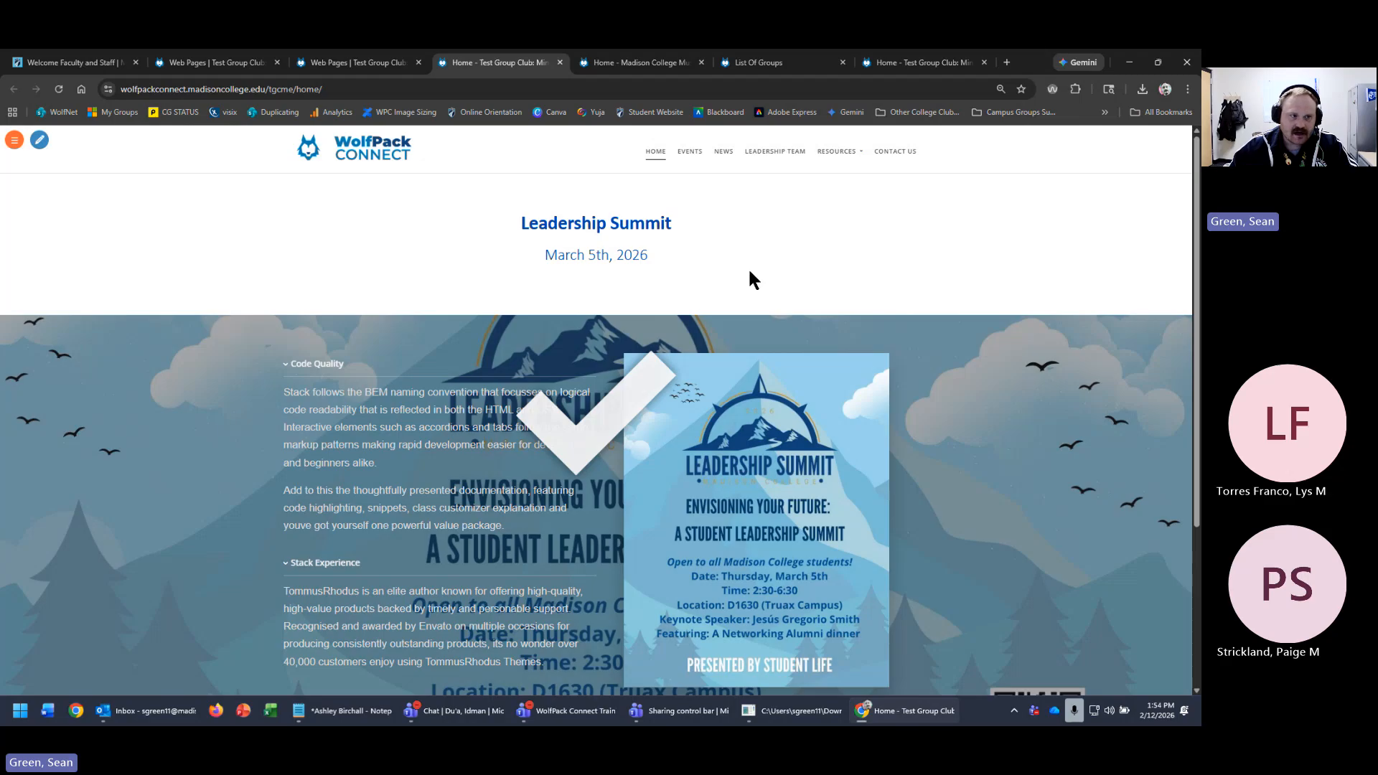
- Return the home page to section editing and look over the category list without choosing one
click(38, 140)
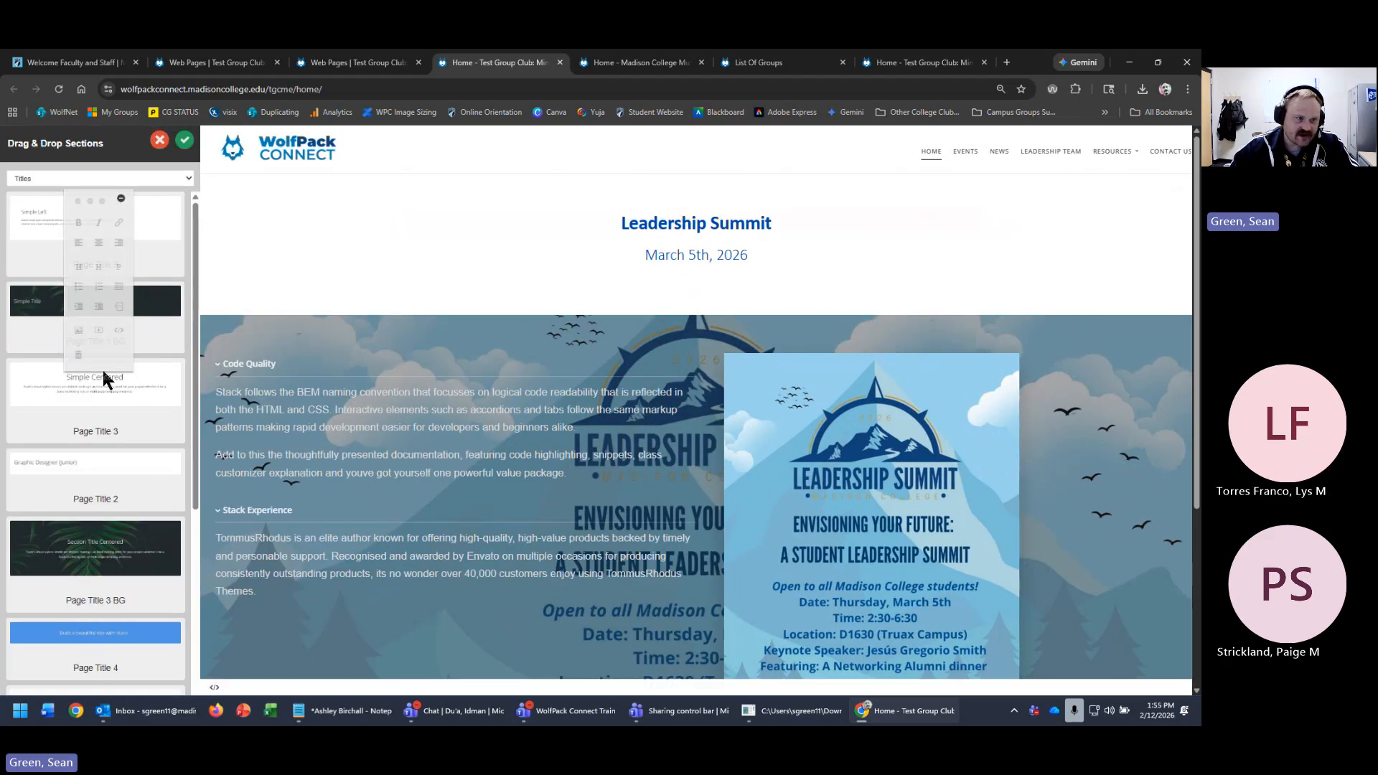
click(190, 179)
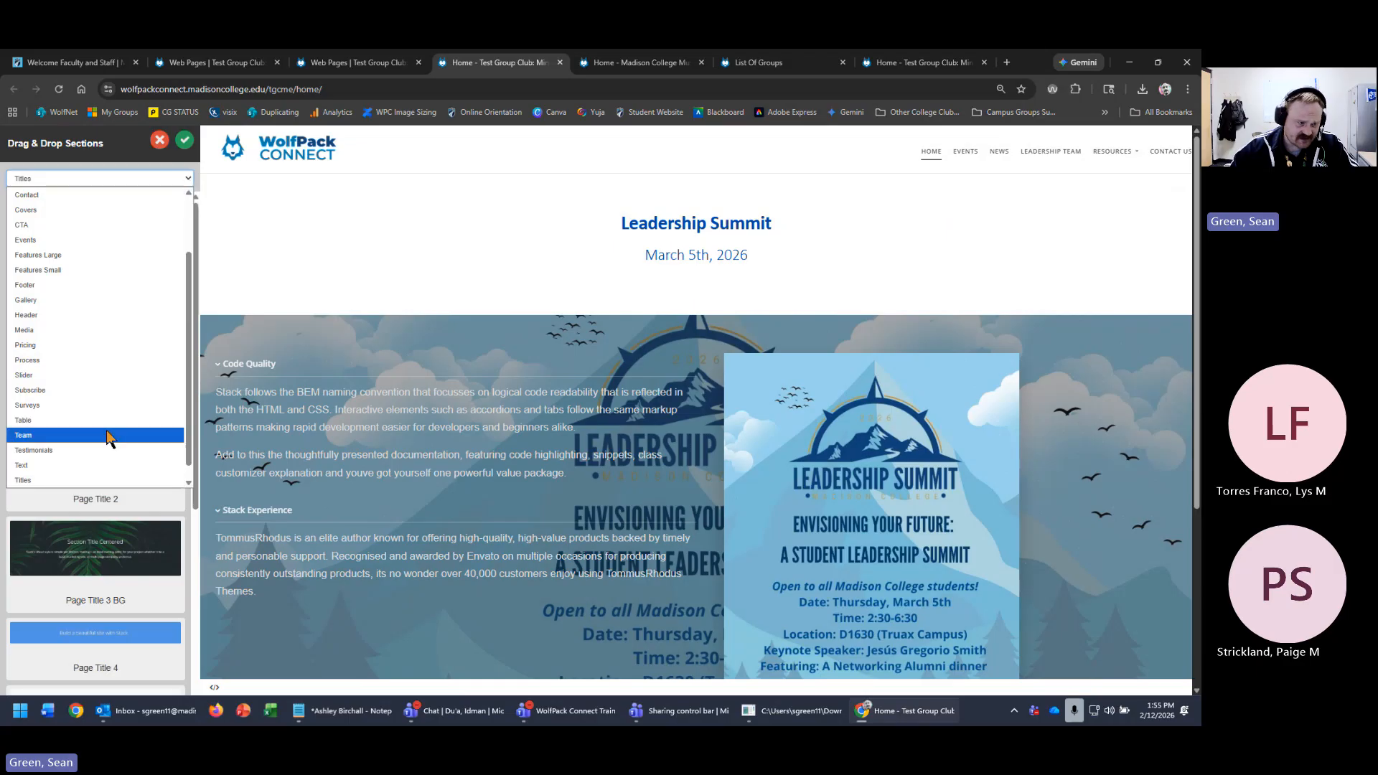
click(457, 287)
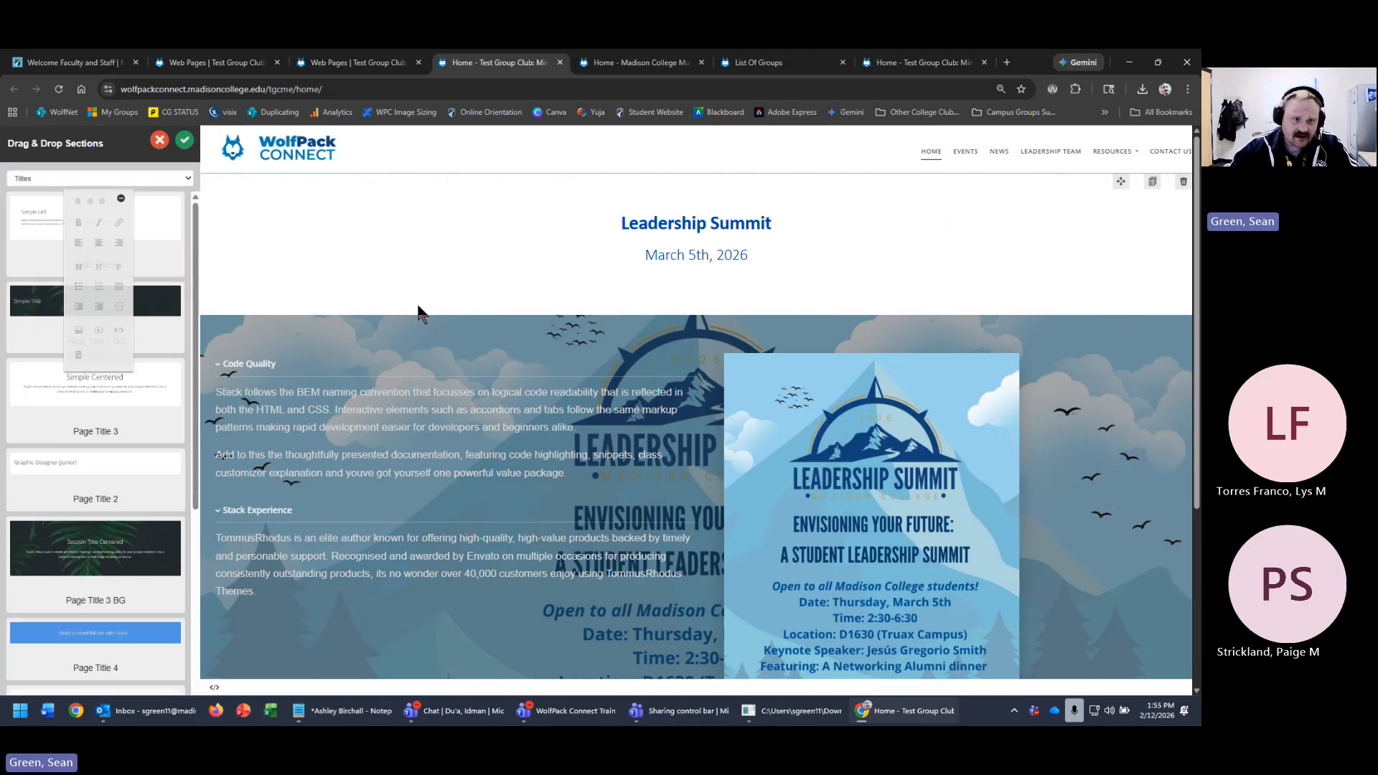
- Change from the Test Group Club to the Executive Leadership Team group dashboard
click(213, 63)
click(224, 140)
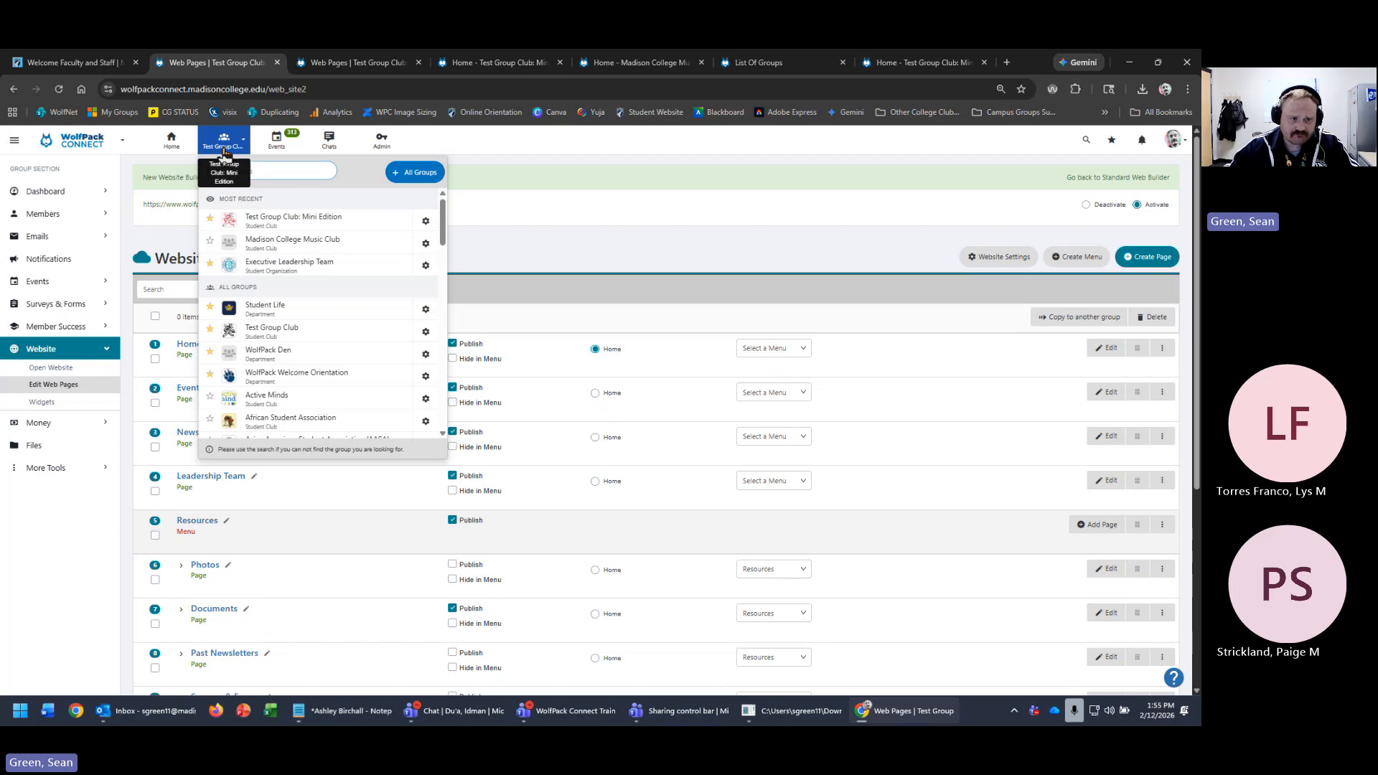
click(286, 267)
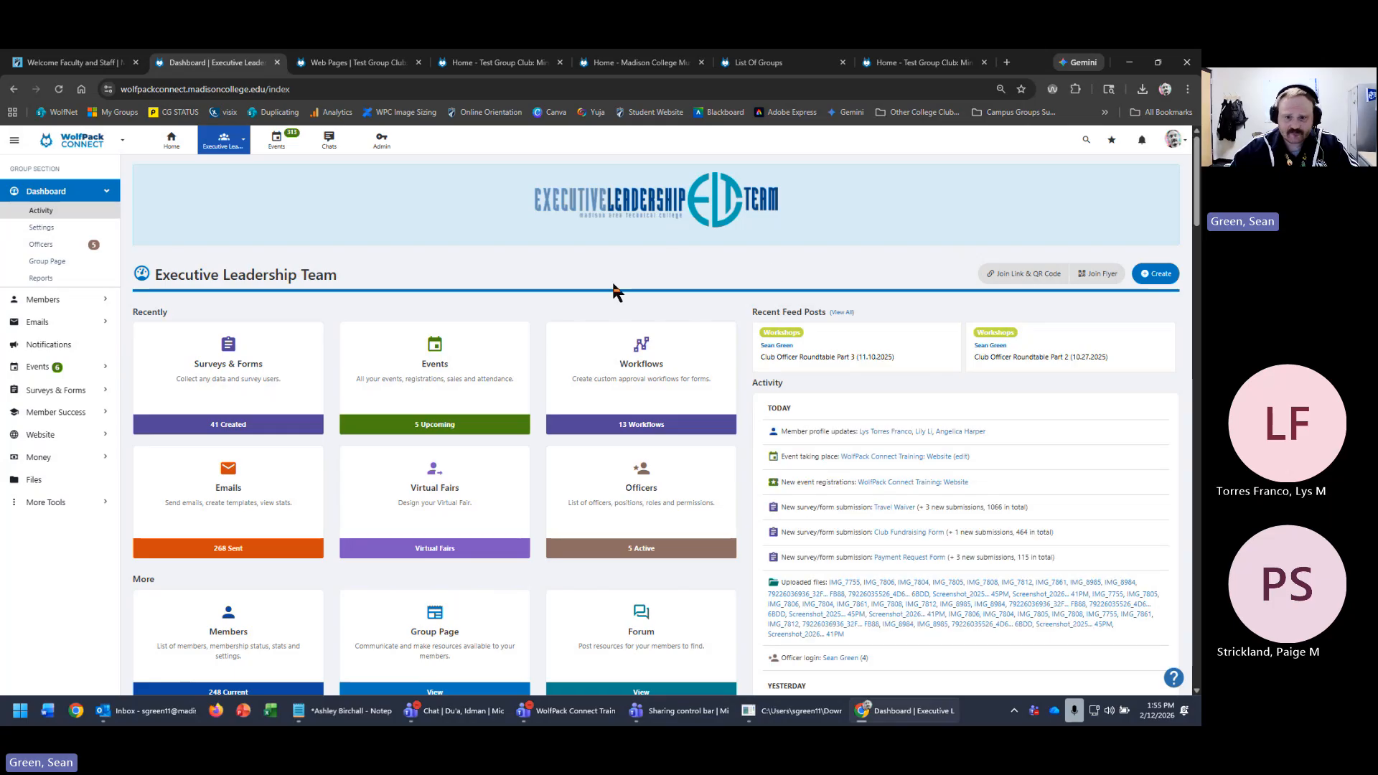
- Open the Executive Leadership Team's live site from its Website card, comparing it with the Music Club tab
scroll(512, 494, down, 1)
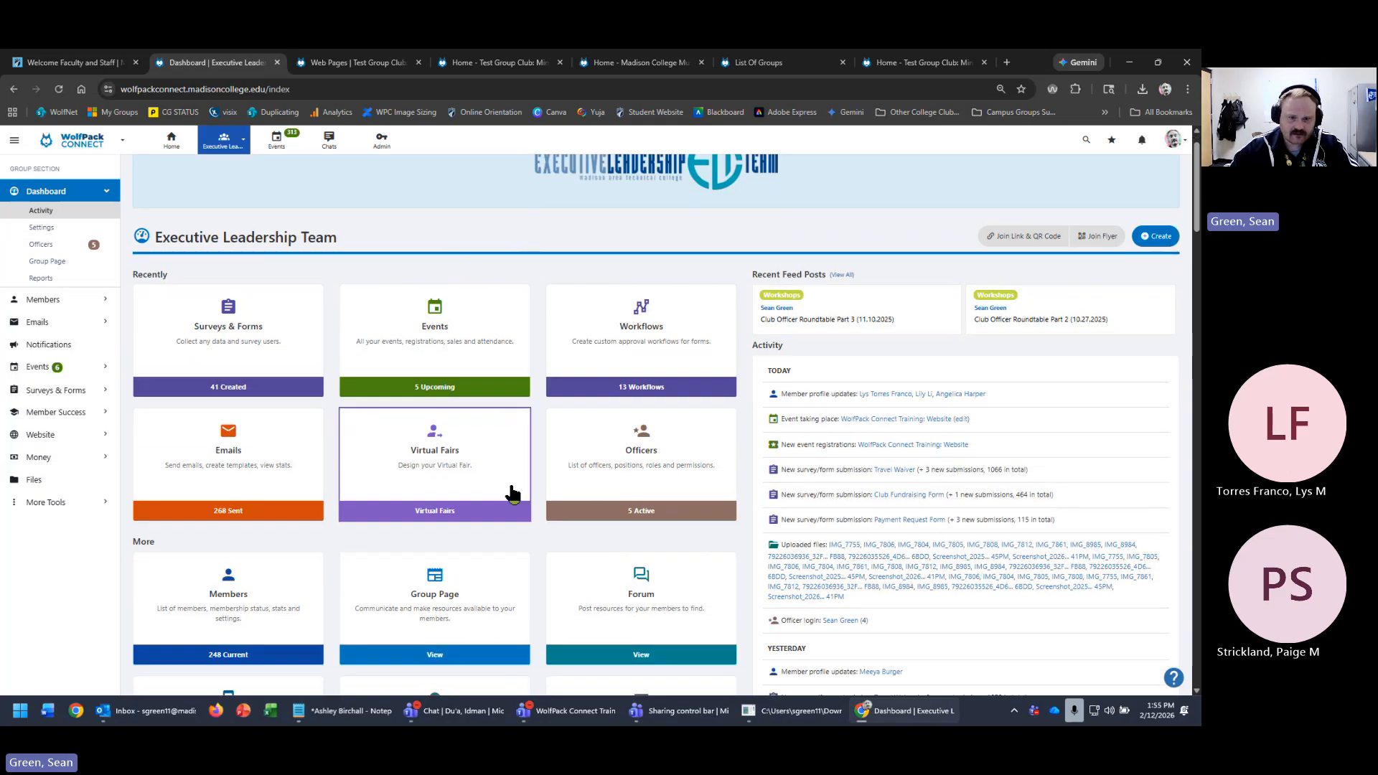
scroll(512, 494, down, 5)
click(460, 488)
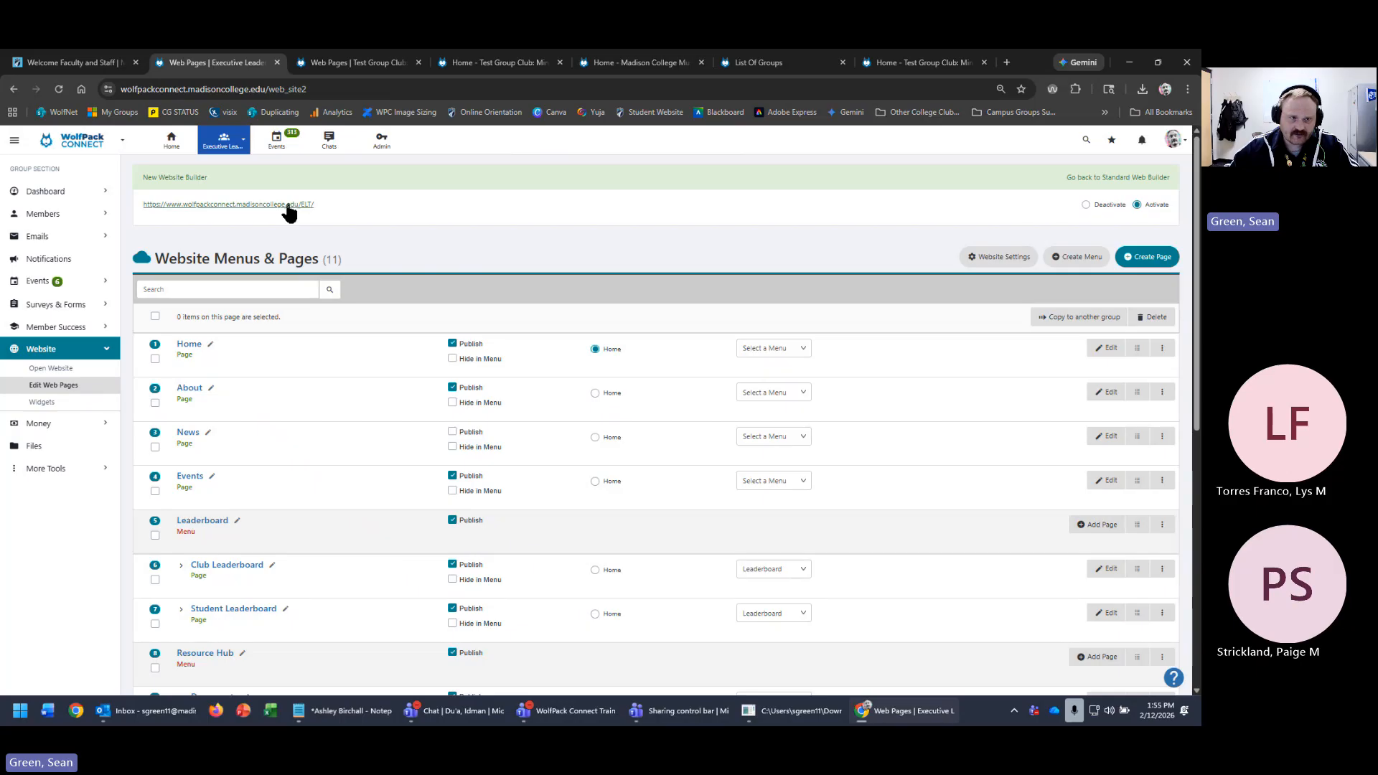
click(288, 206)
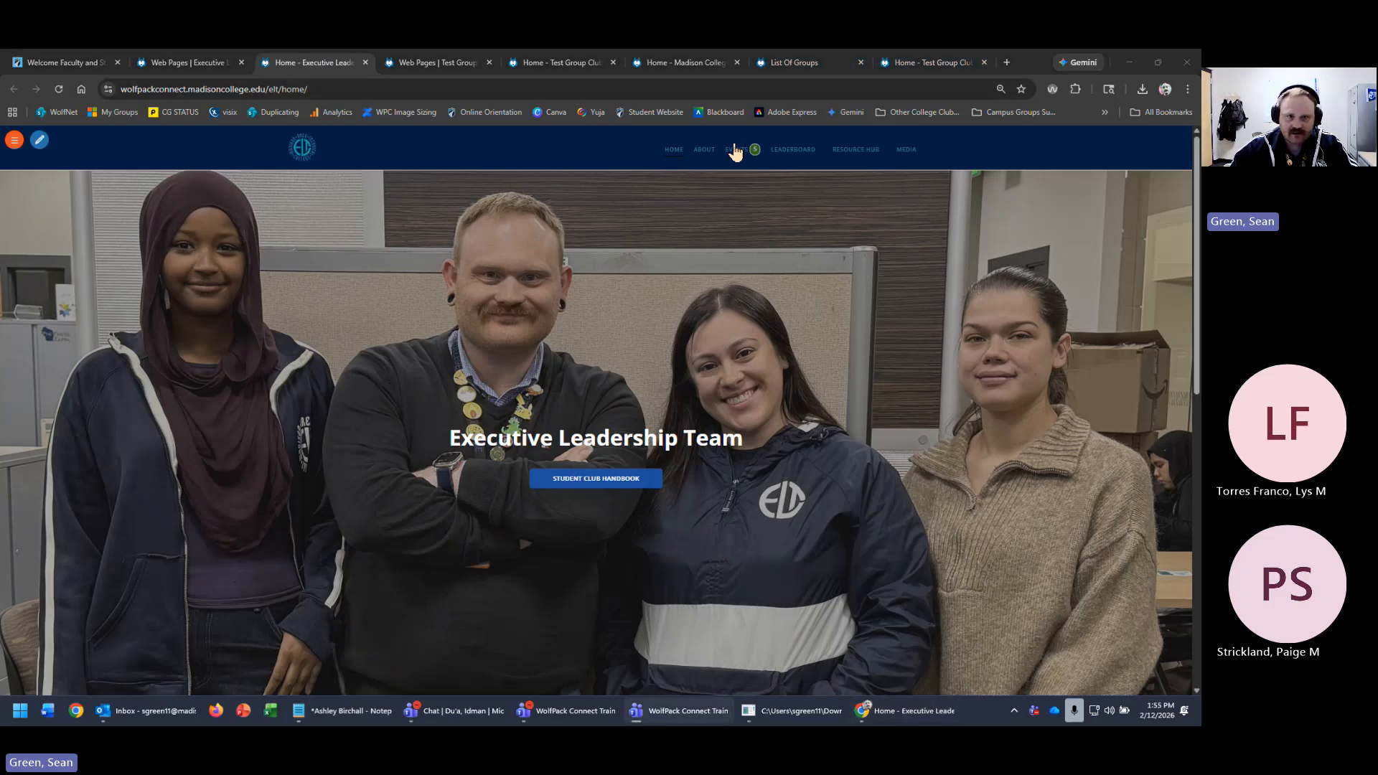
click(674, 65)
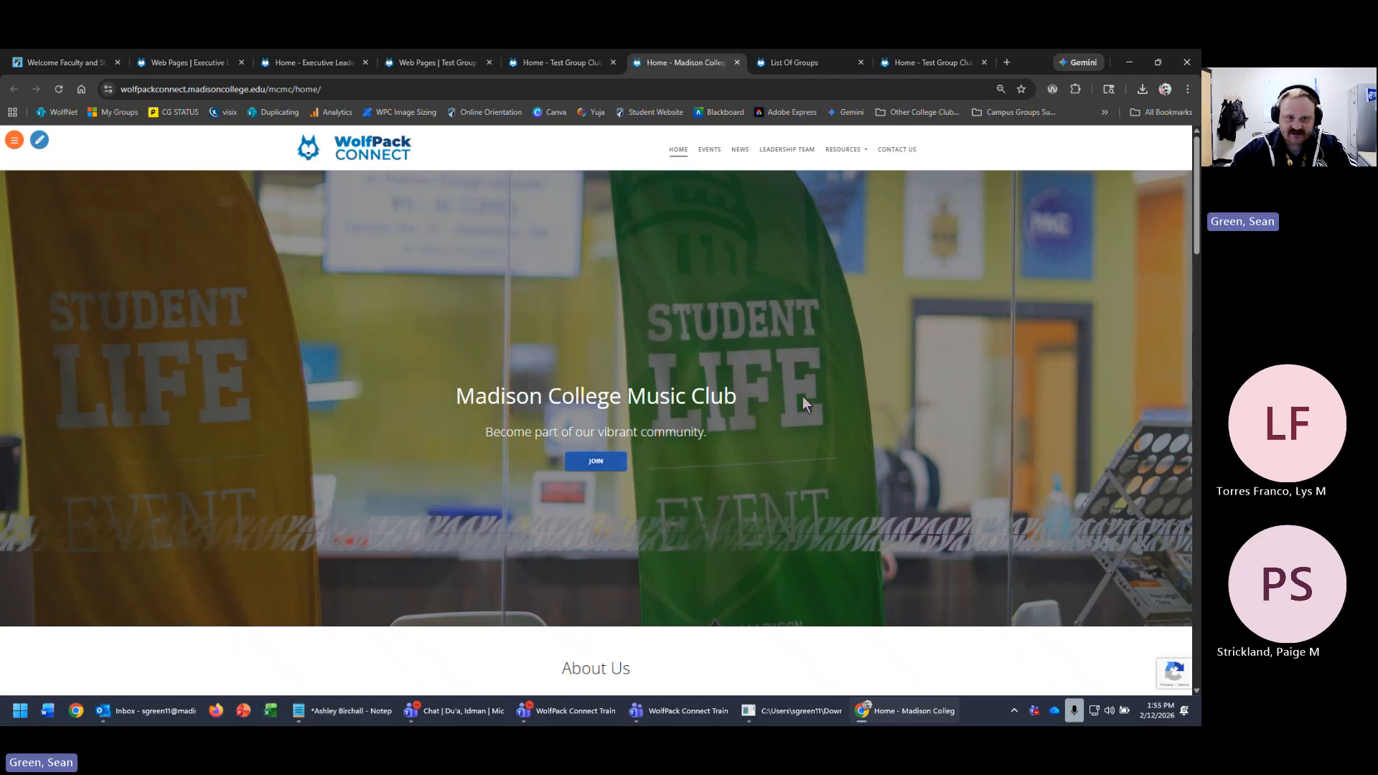
click(295, 63)
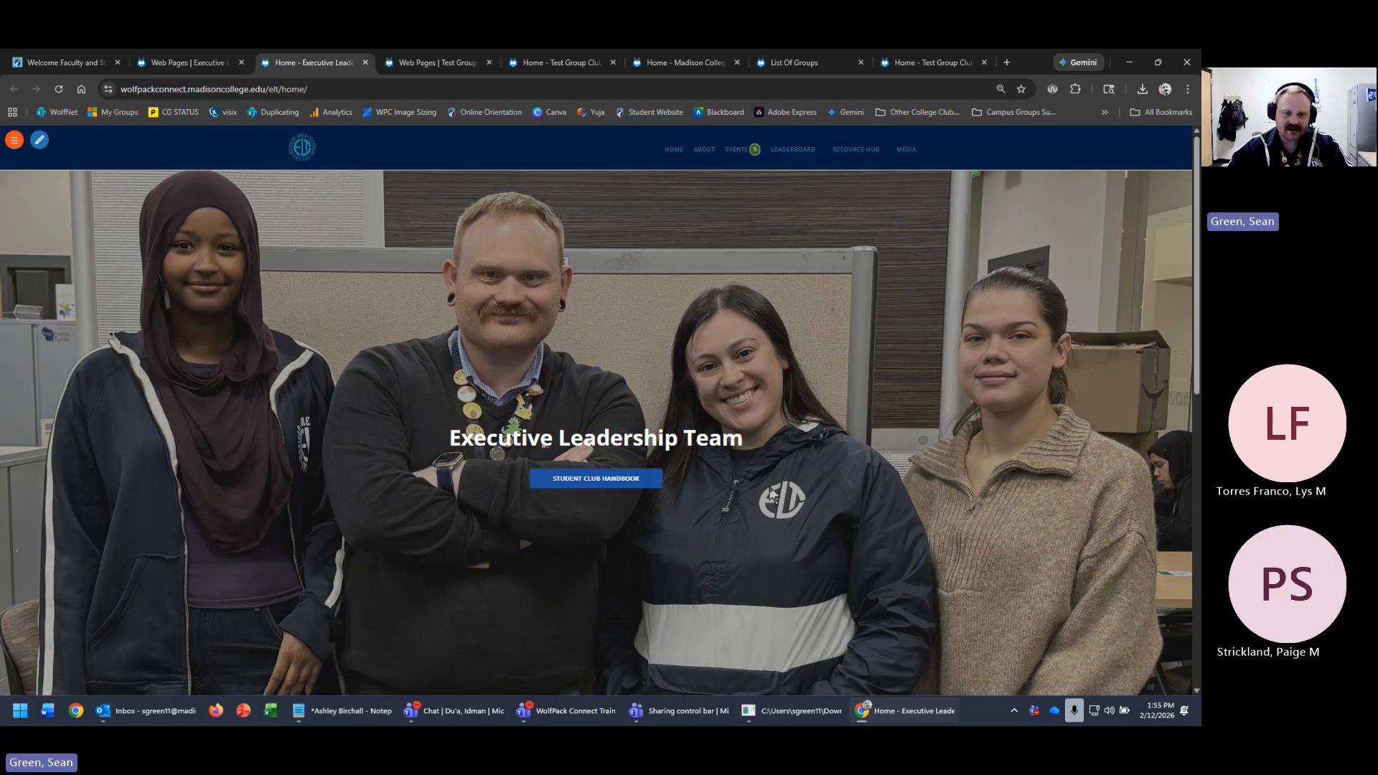
scroll(790, 492, down, 4)
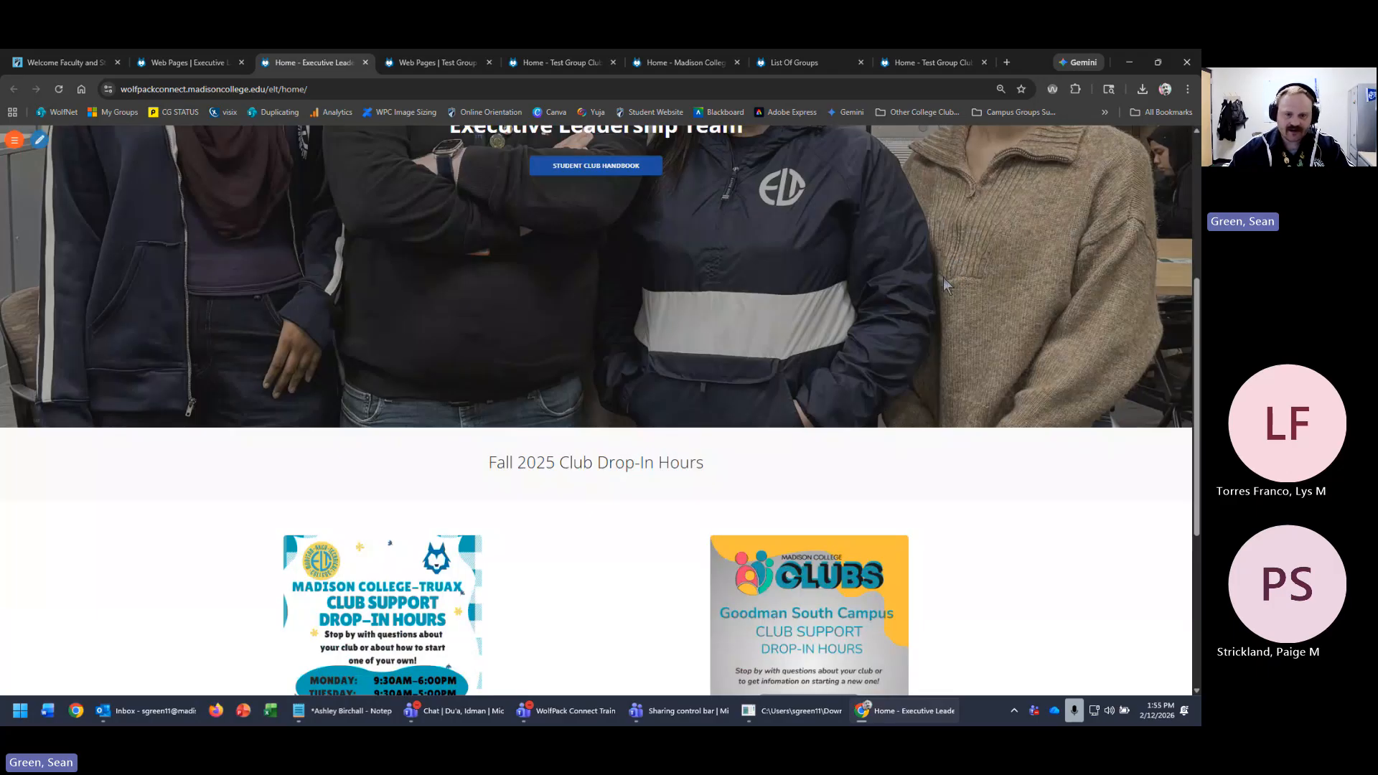
- Enter and exit editing on the Executive Leadership Team home page, then view its About page
click(39, 139)
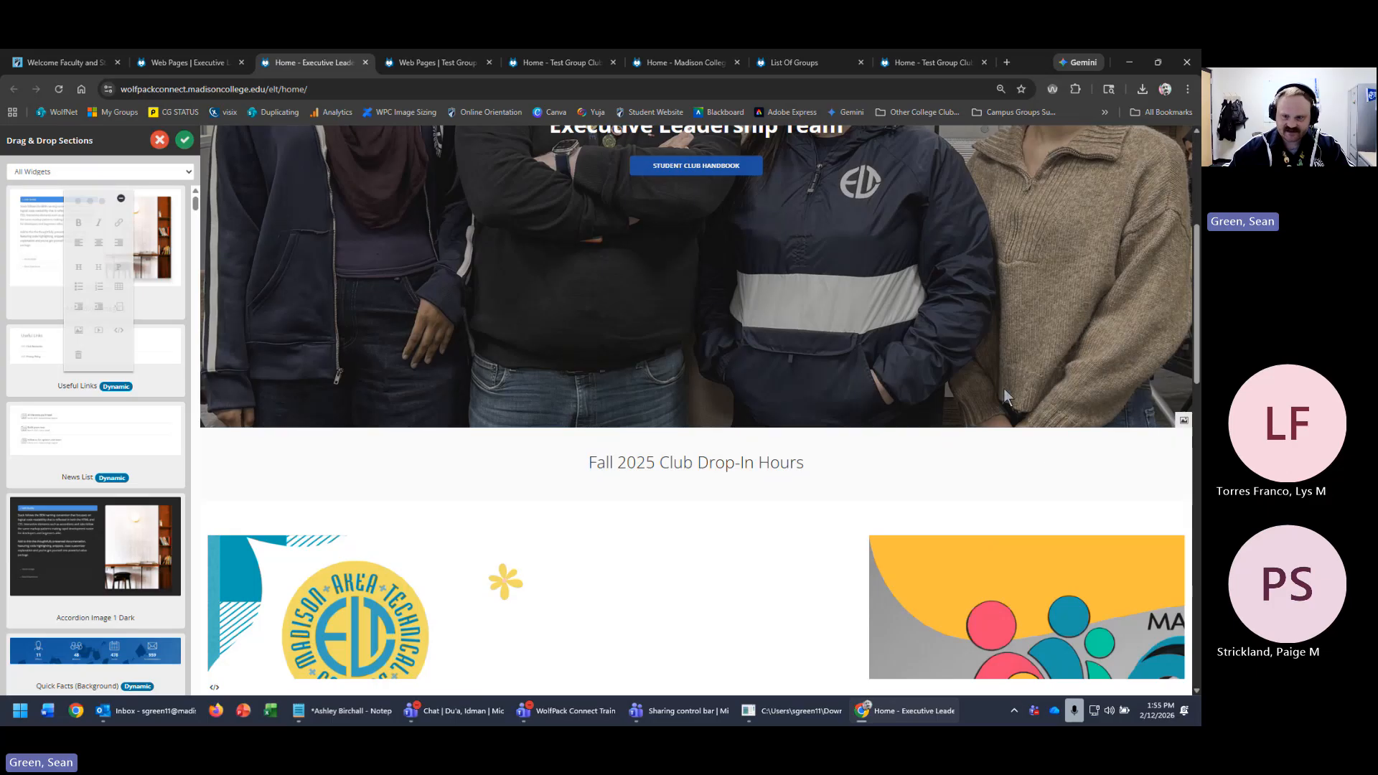
scroll(994, 479, down, 4)
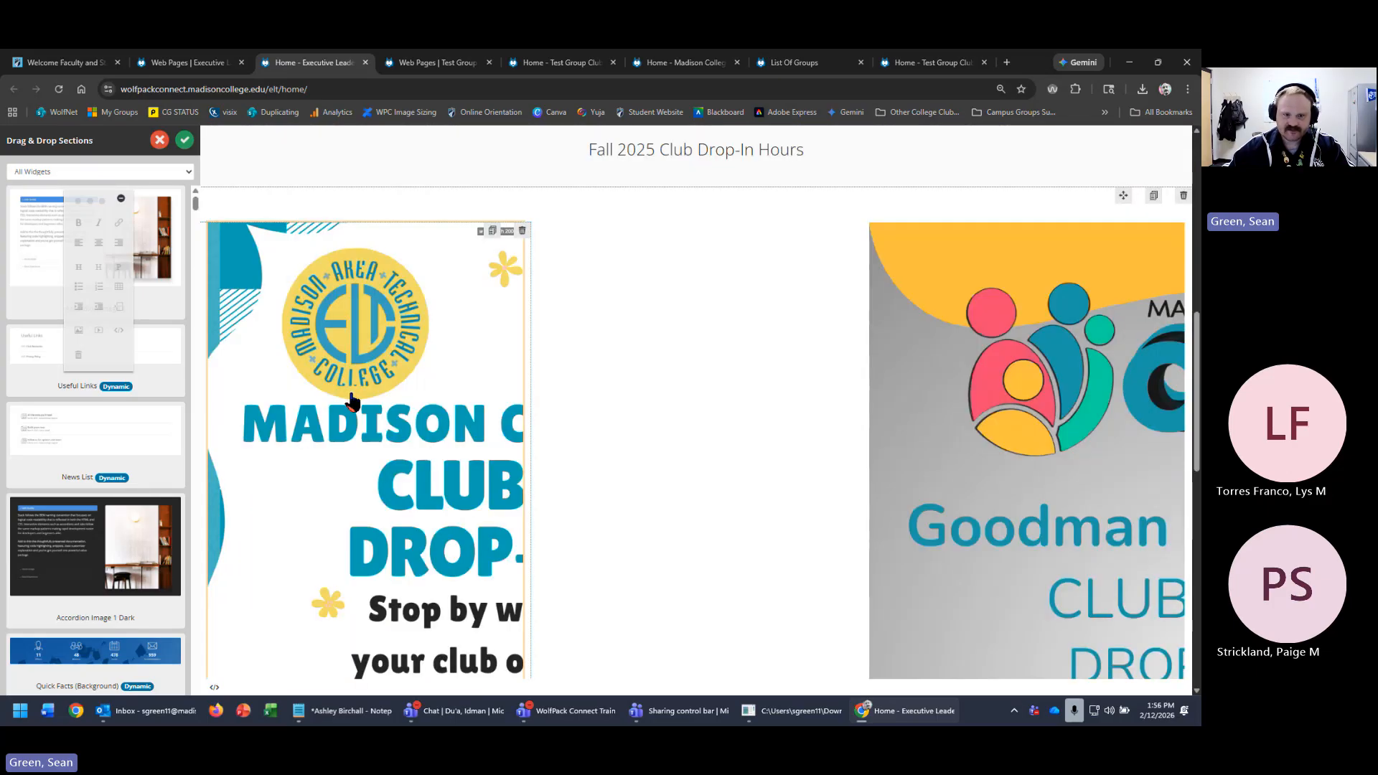
scroll(819, 420, down, 10)
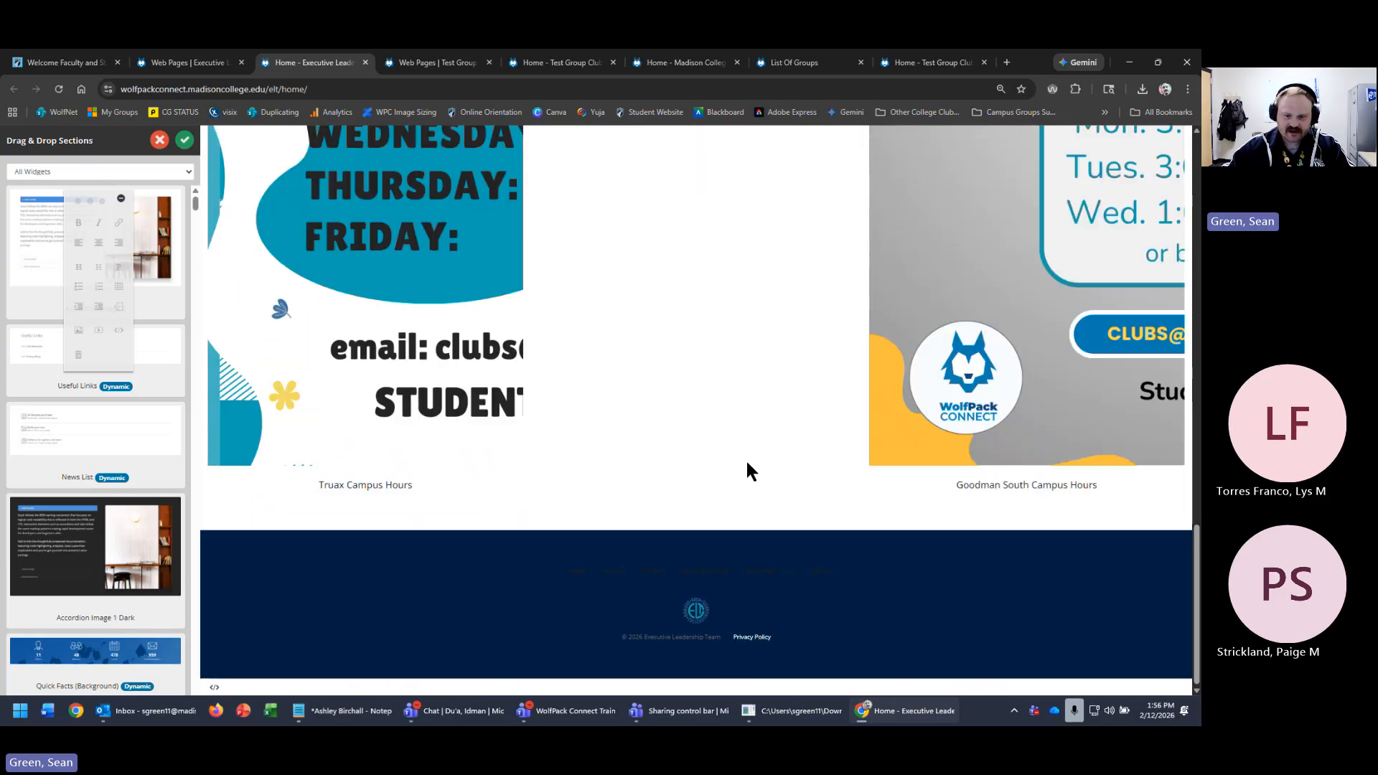
scroll(859, 517, up, 15)
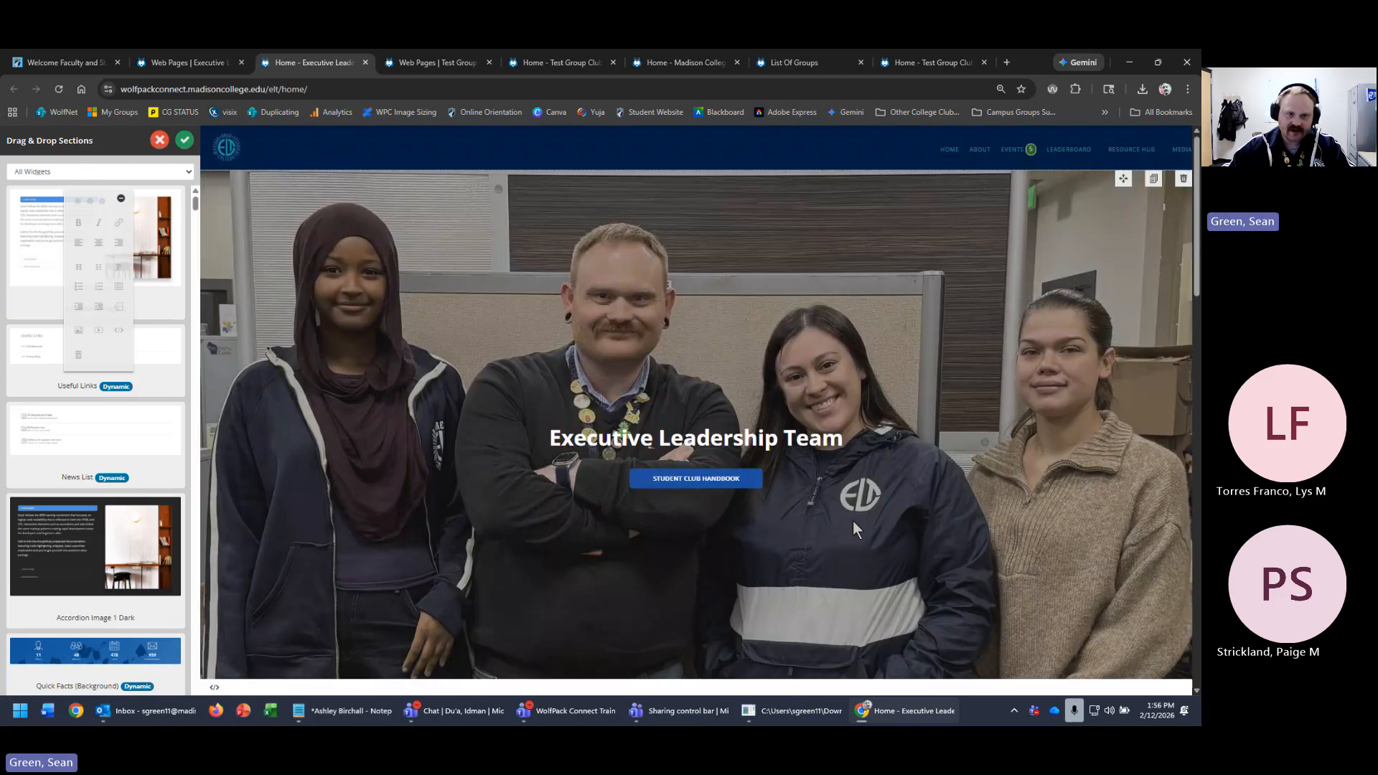
click(184, 140)
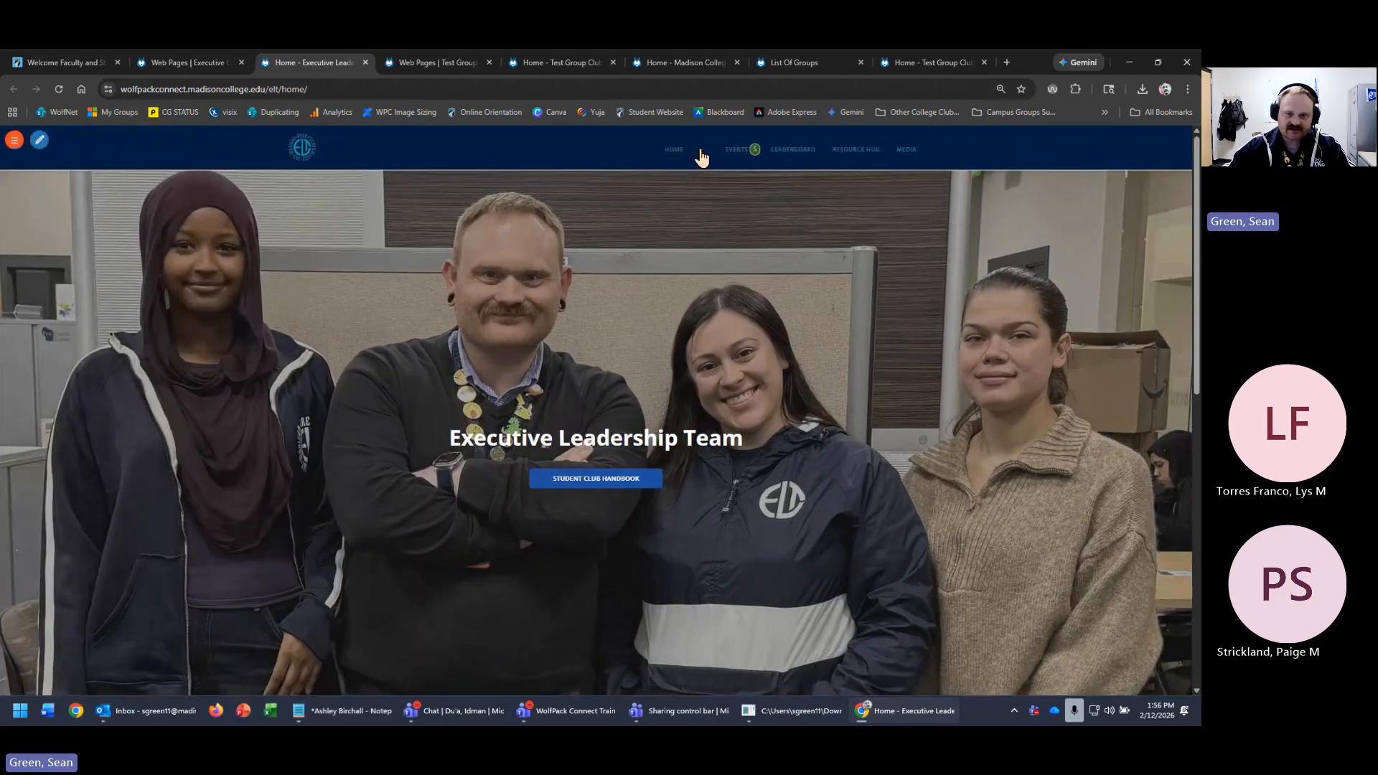
click(703, 149)
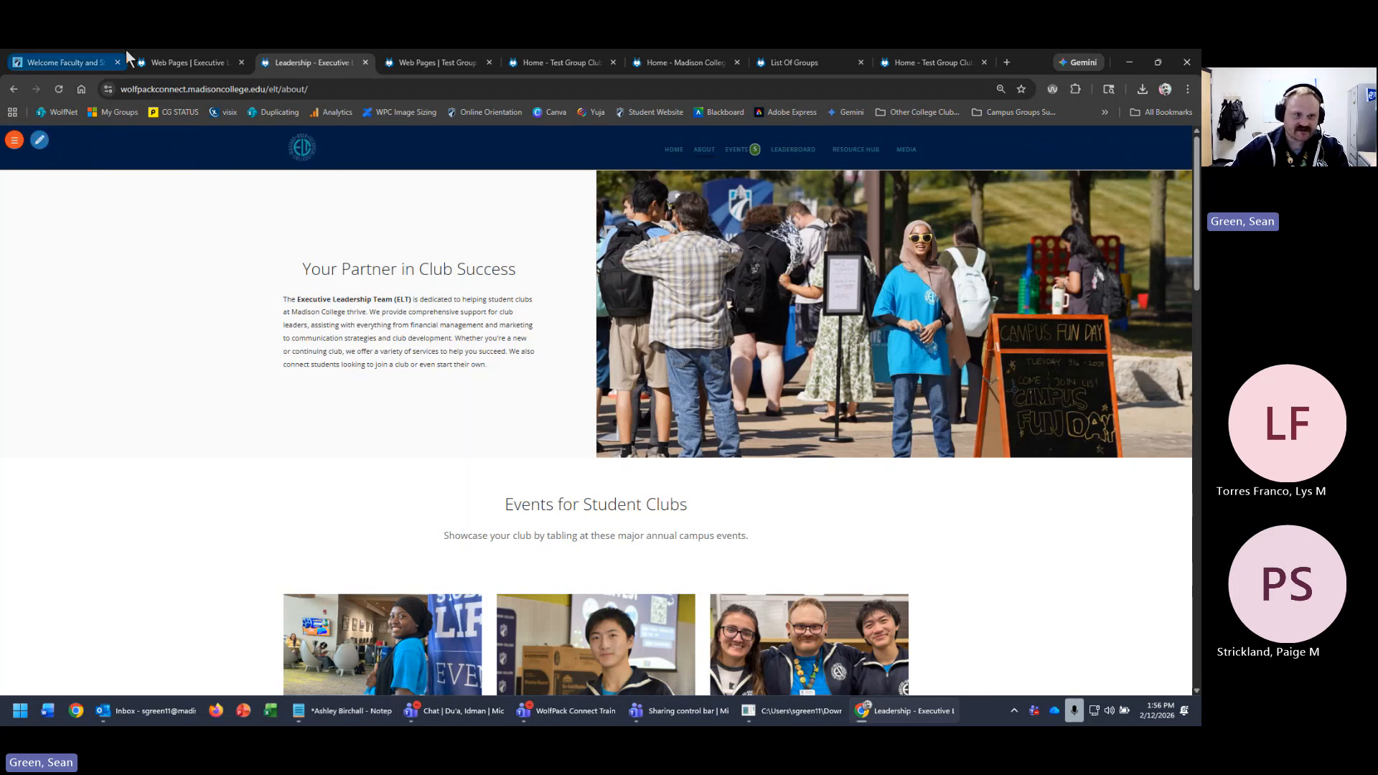
- Open the Test Group Club's live Leadership Team page and start editing it
click(162, 63)
click(471, 63)
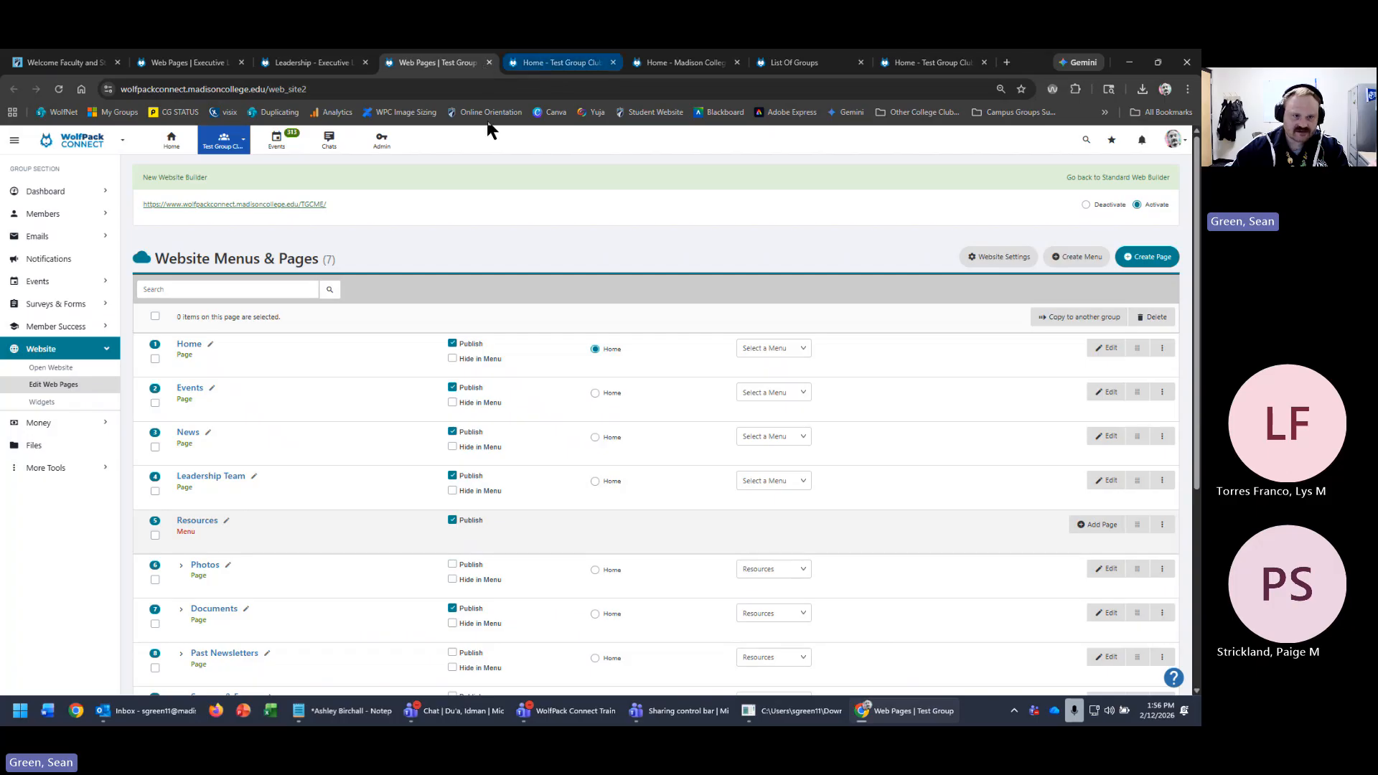
click(286, 204)
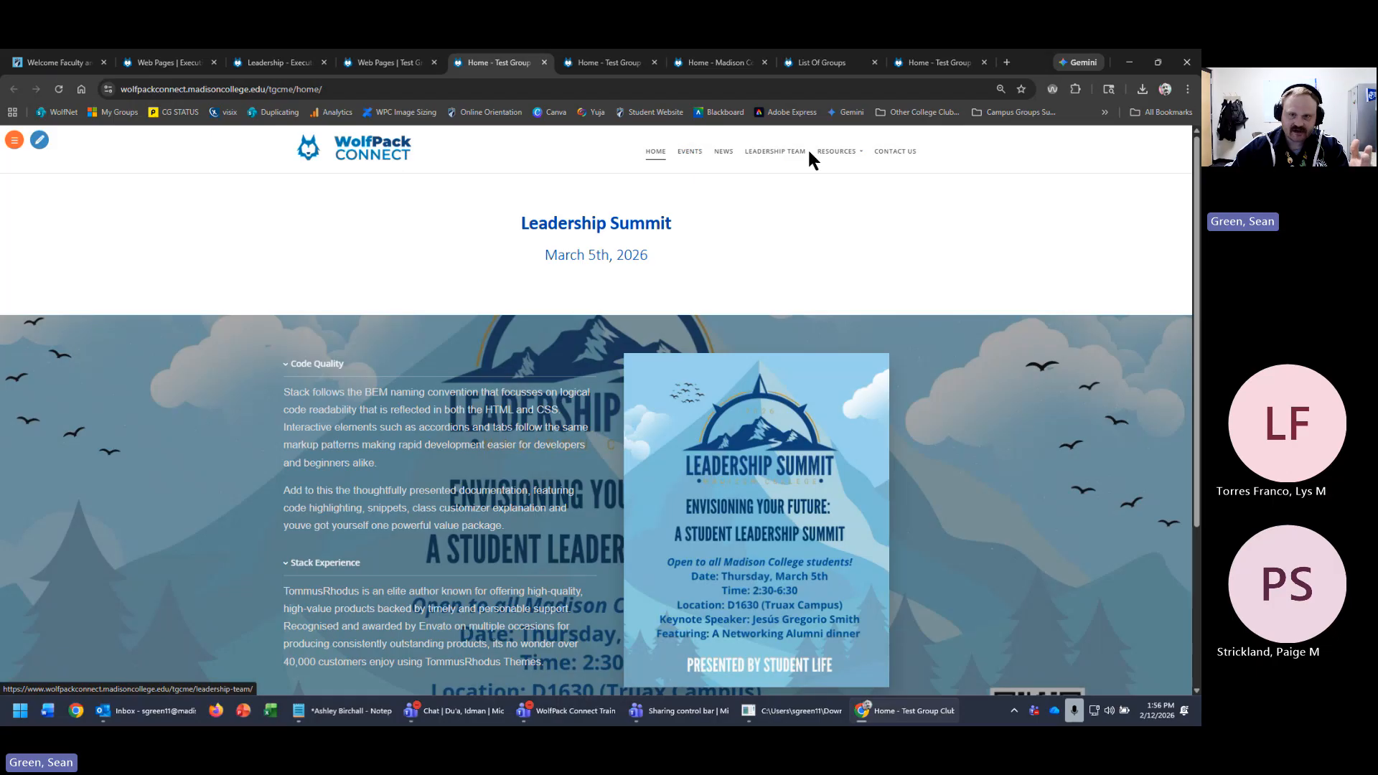
click(755, 154)
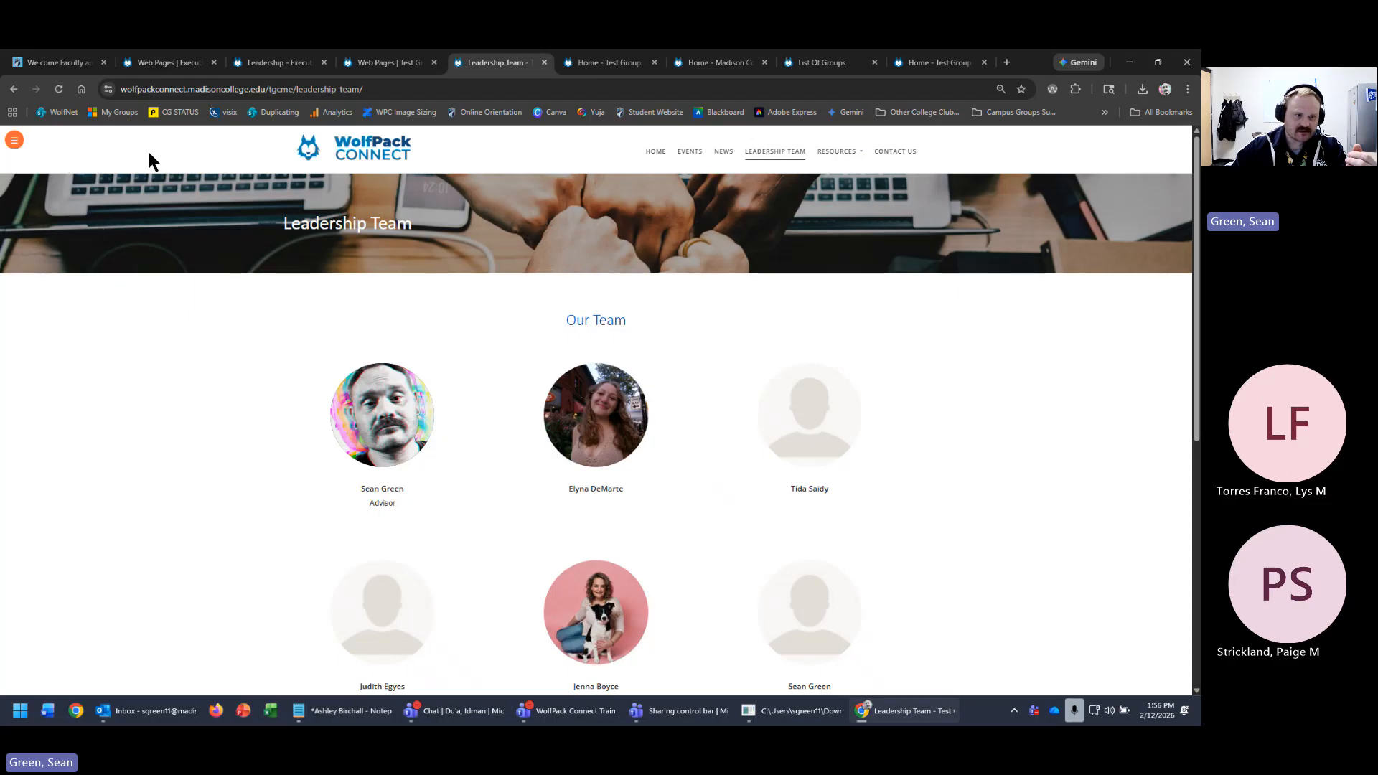
double_click(172, 363)
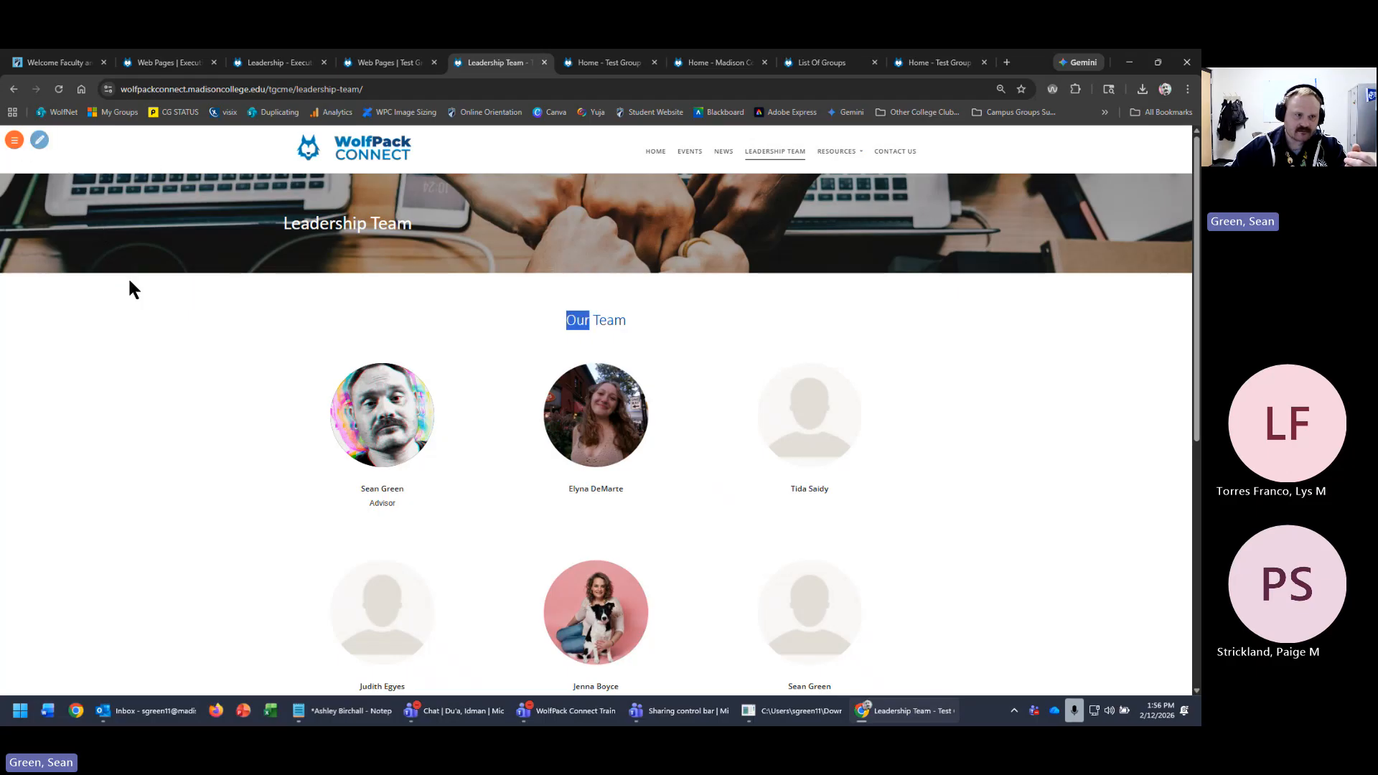
click(41, 142)
- Filter widgets to Features Large and insert Features Large 1 above Our Team
click(44, 178)
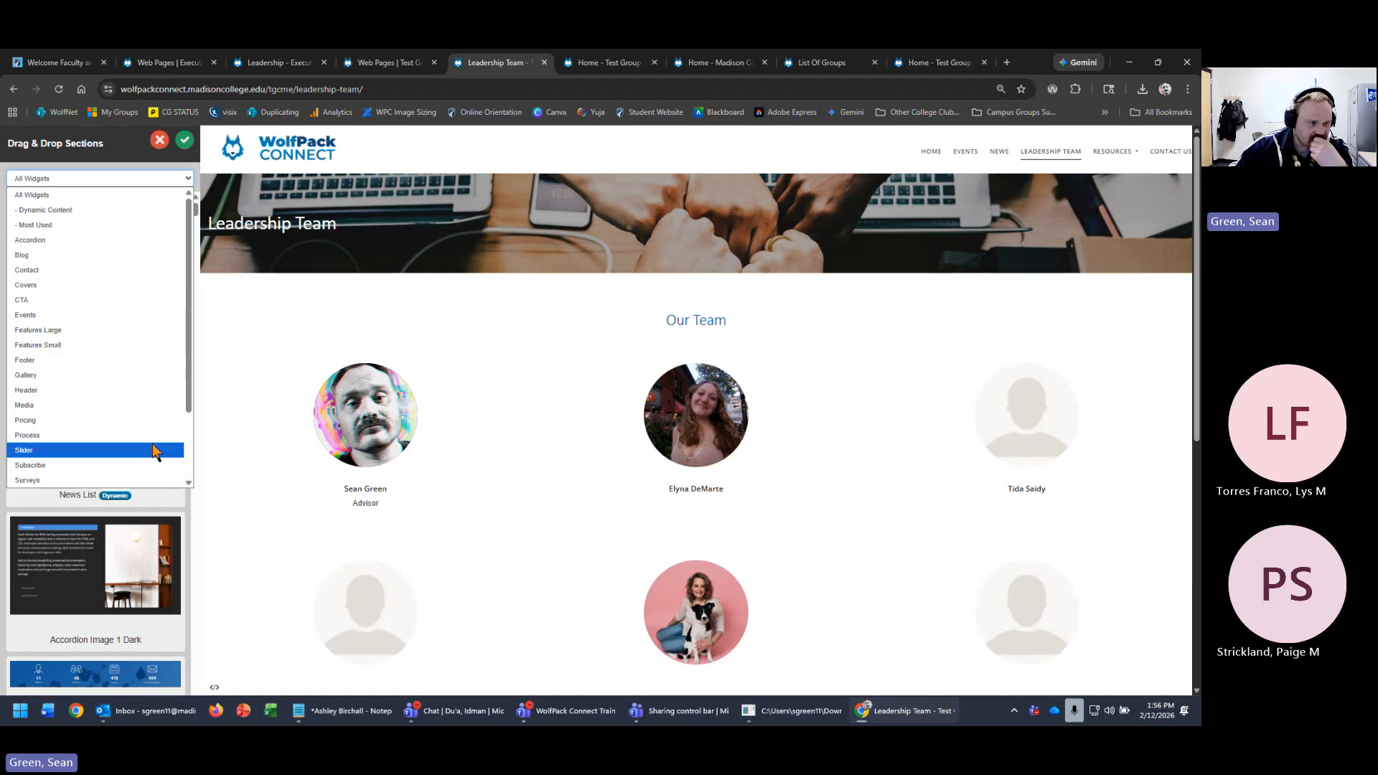
click(77, 331)
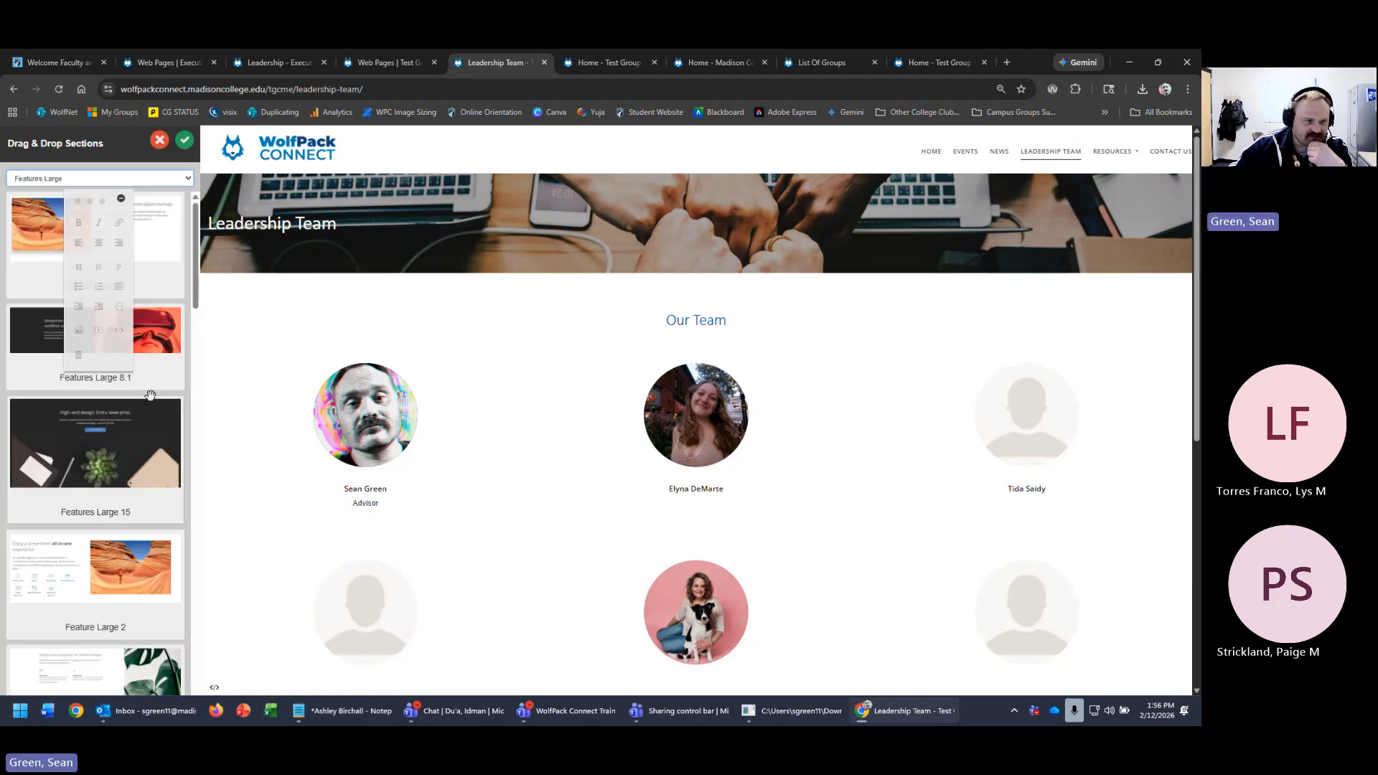
drag(93, 205, 902, 317)
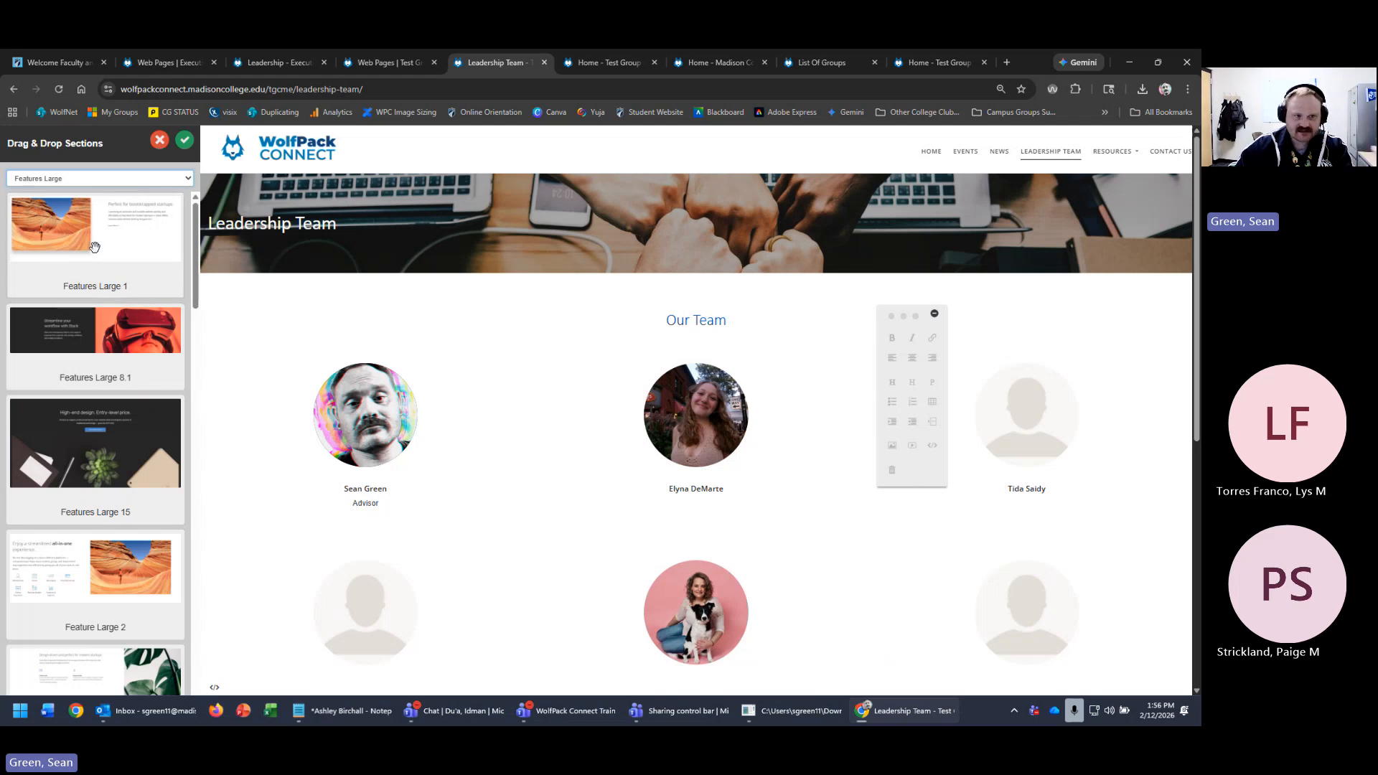
drag(93, 248, 640, 331)
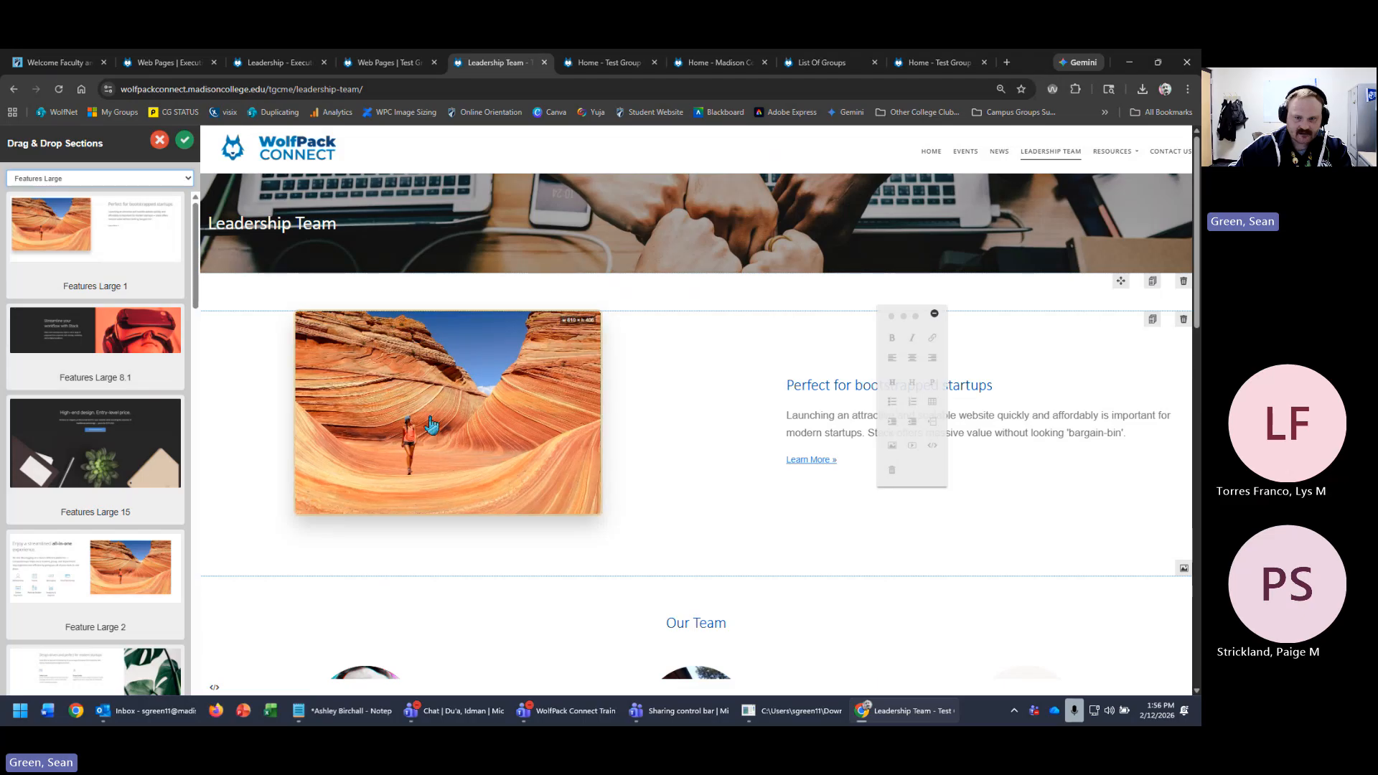
click(974, 390)
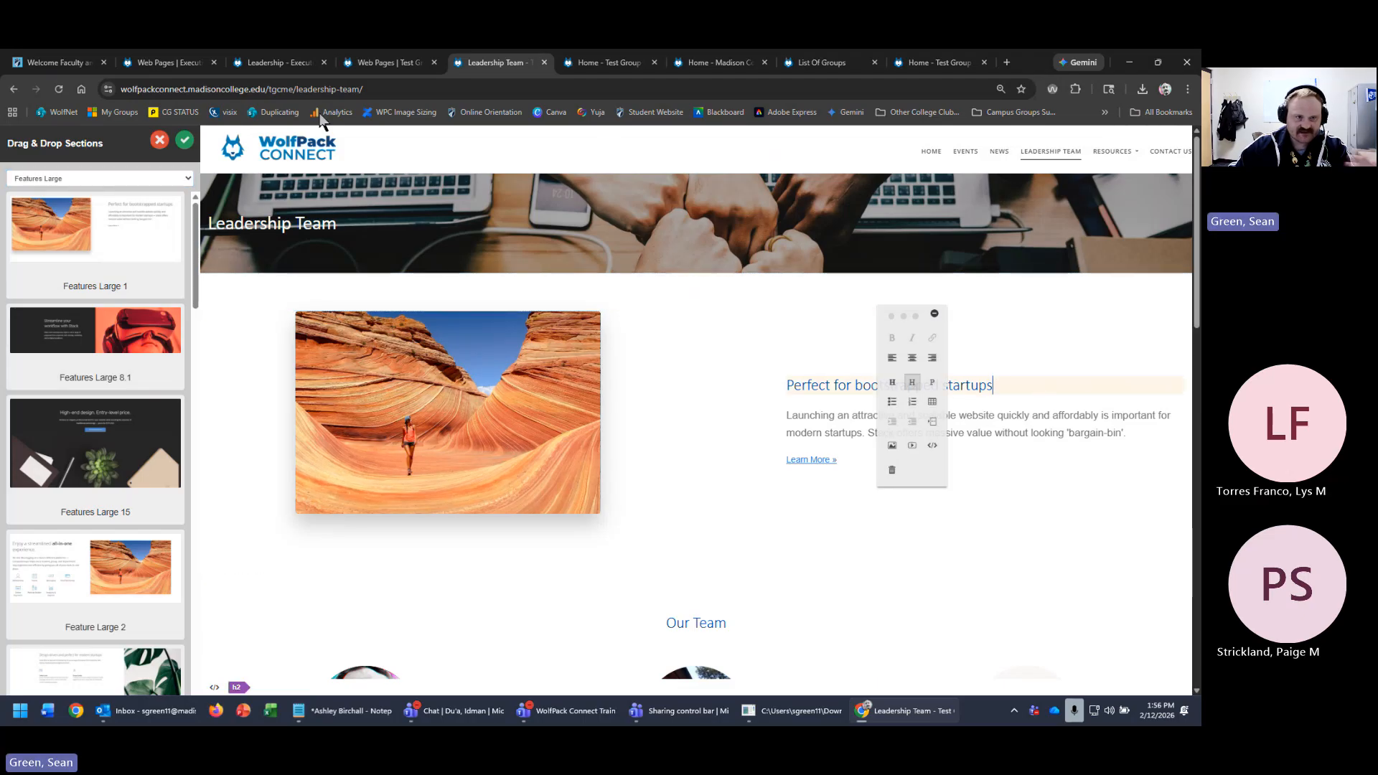
click(264, 62)
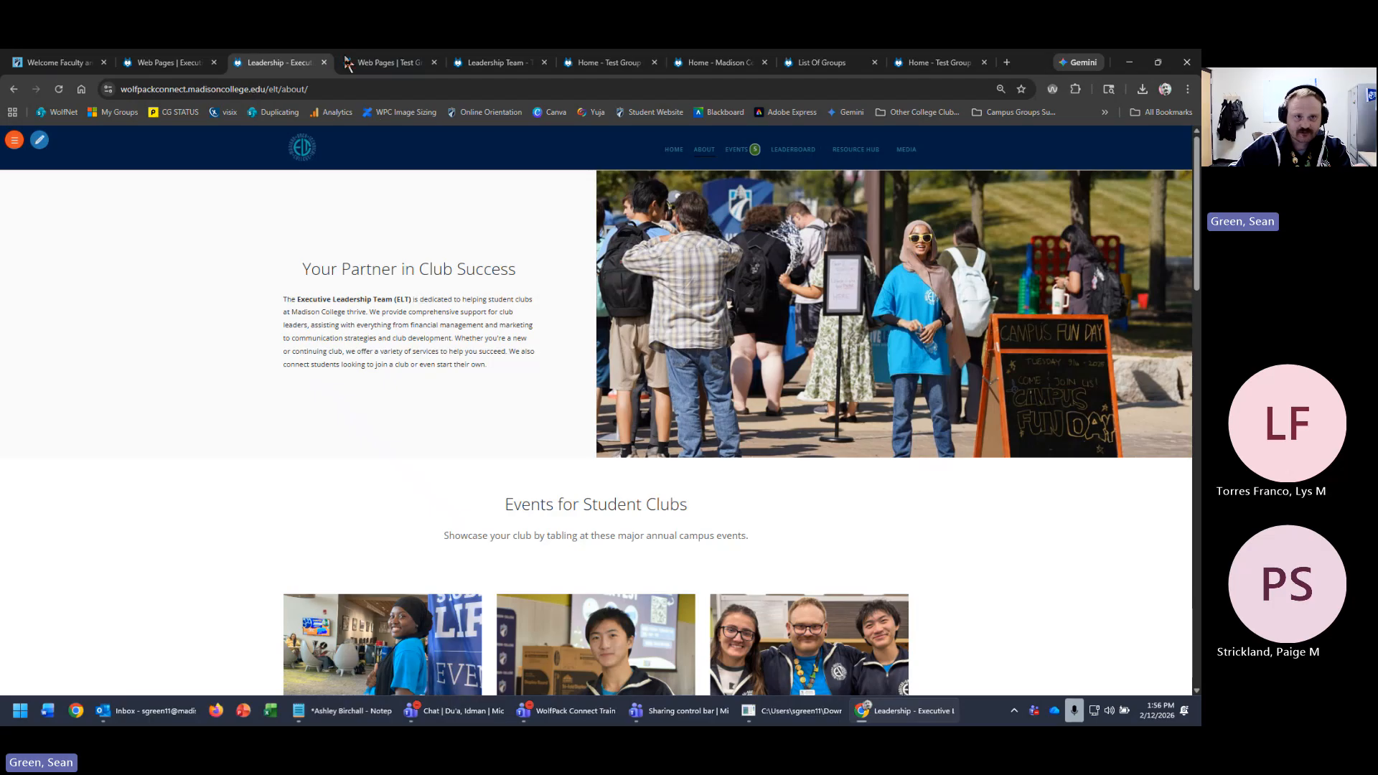
click(498, 62)
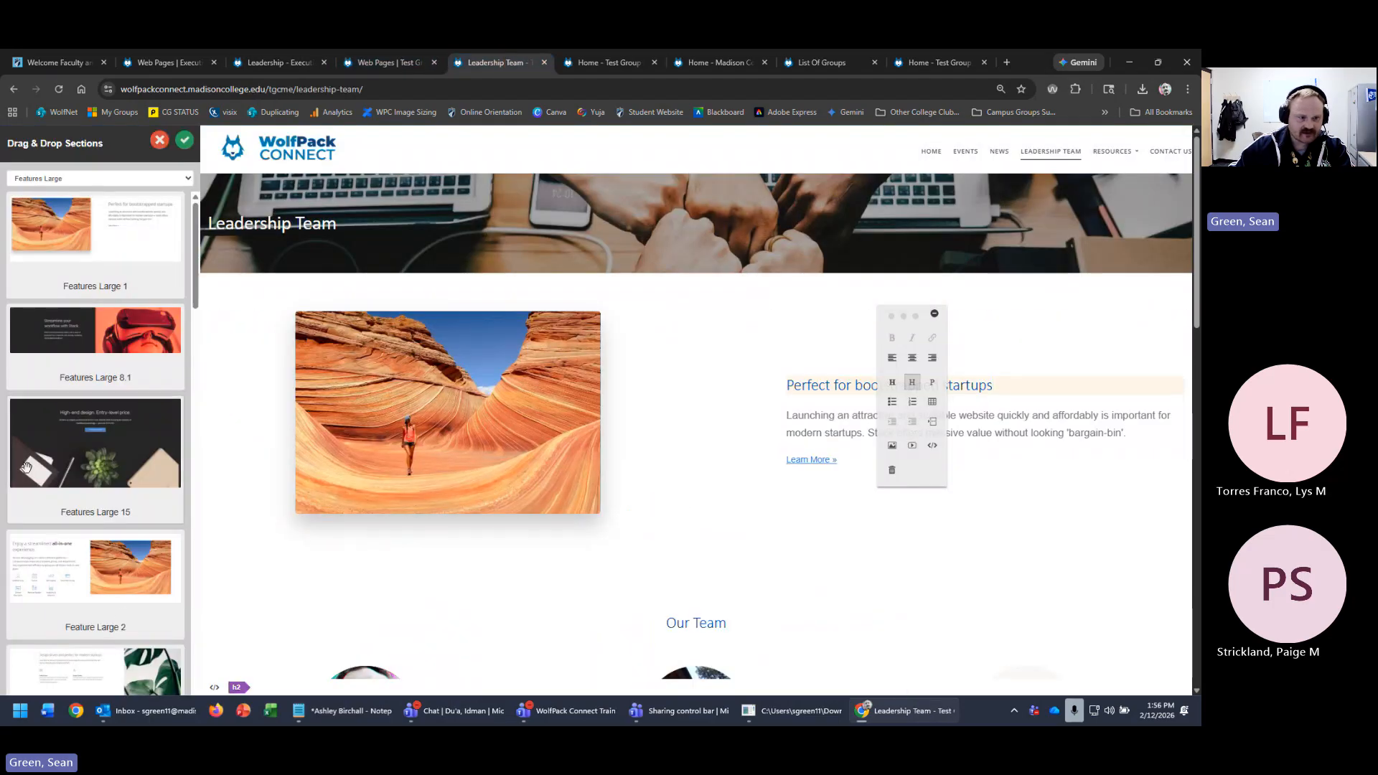
- Add the Feature Large 2 and Features Large 5.1 sections to the Leadership Team page
scroll(766, 595, down, 4)
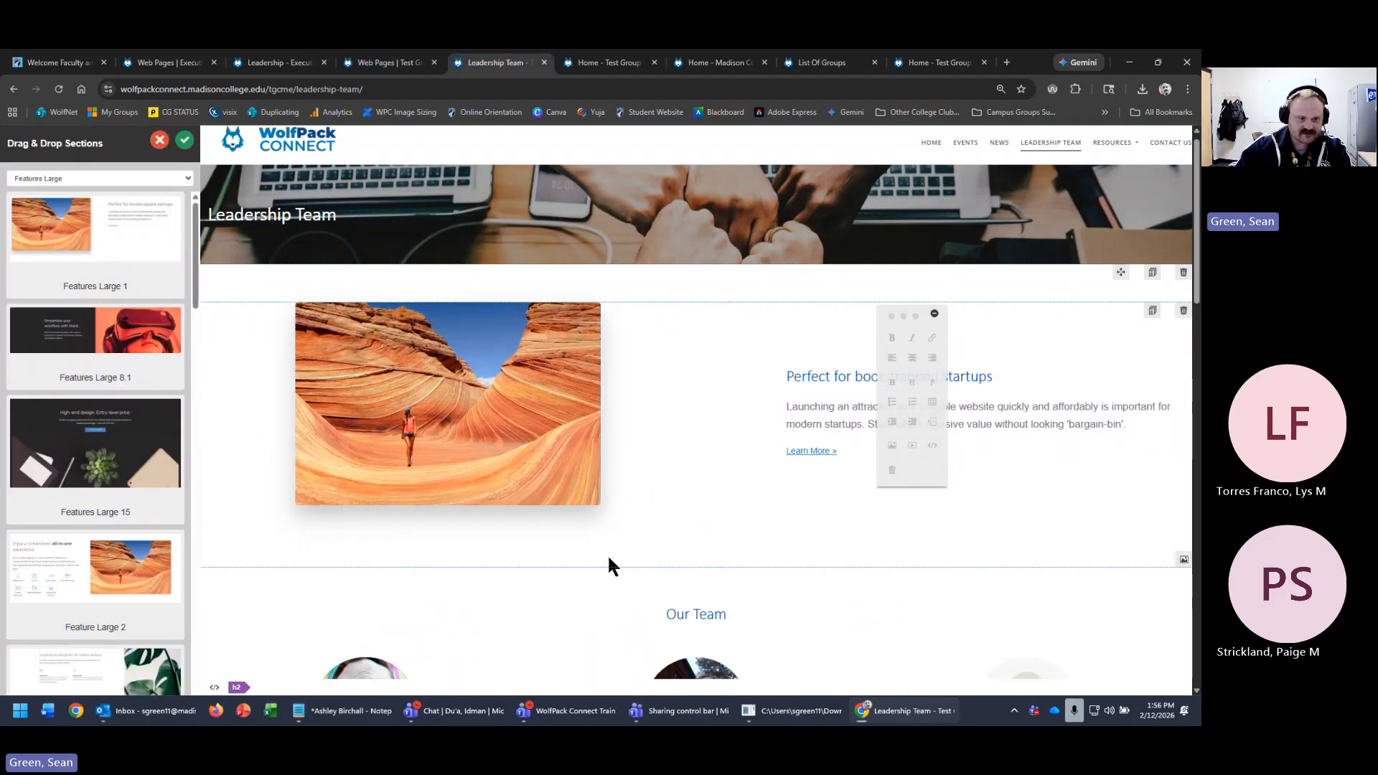
drag(96, 568, 529, 329)
scroll(96, 502, down, 3)
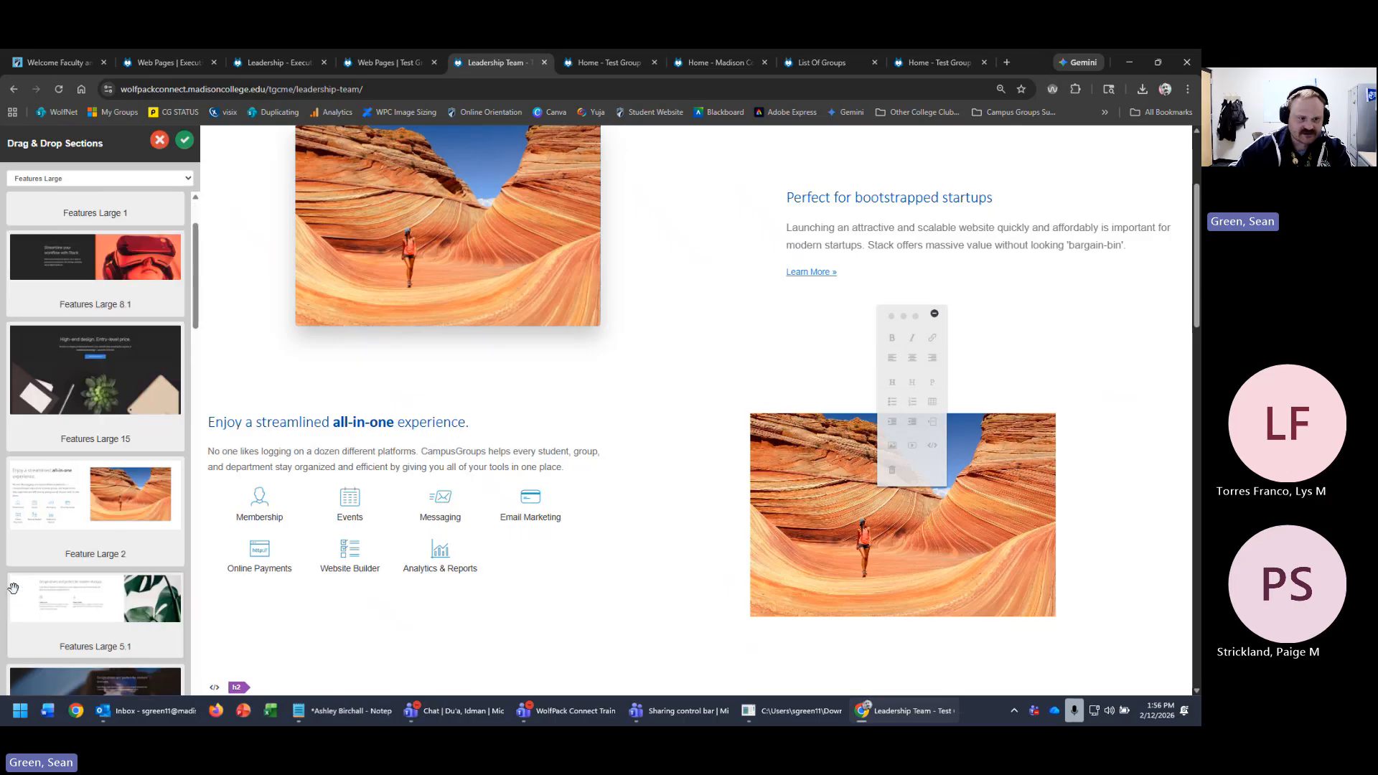
drag(95, 495, 710, 431)
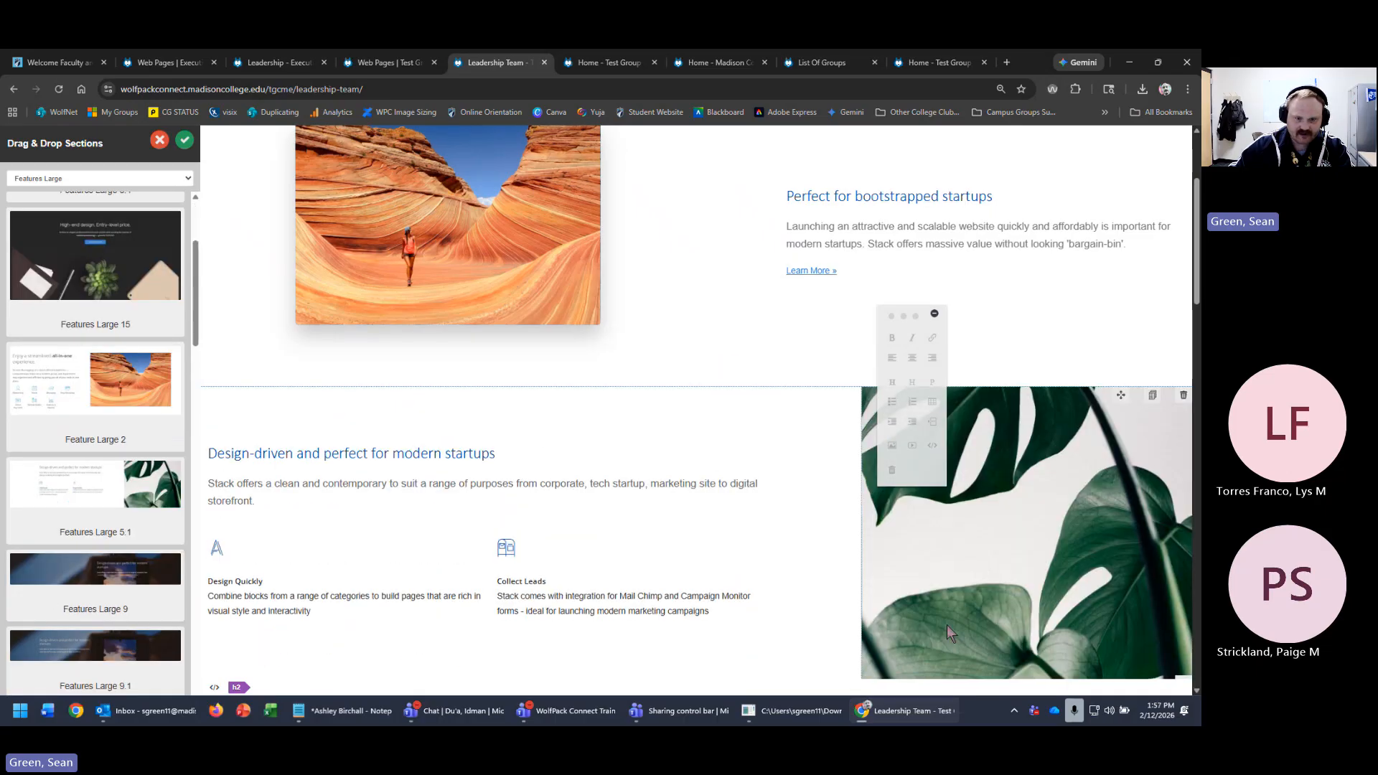
scroll(499, 517, down, 2)
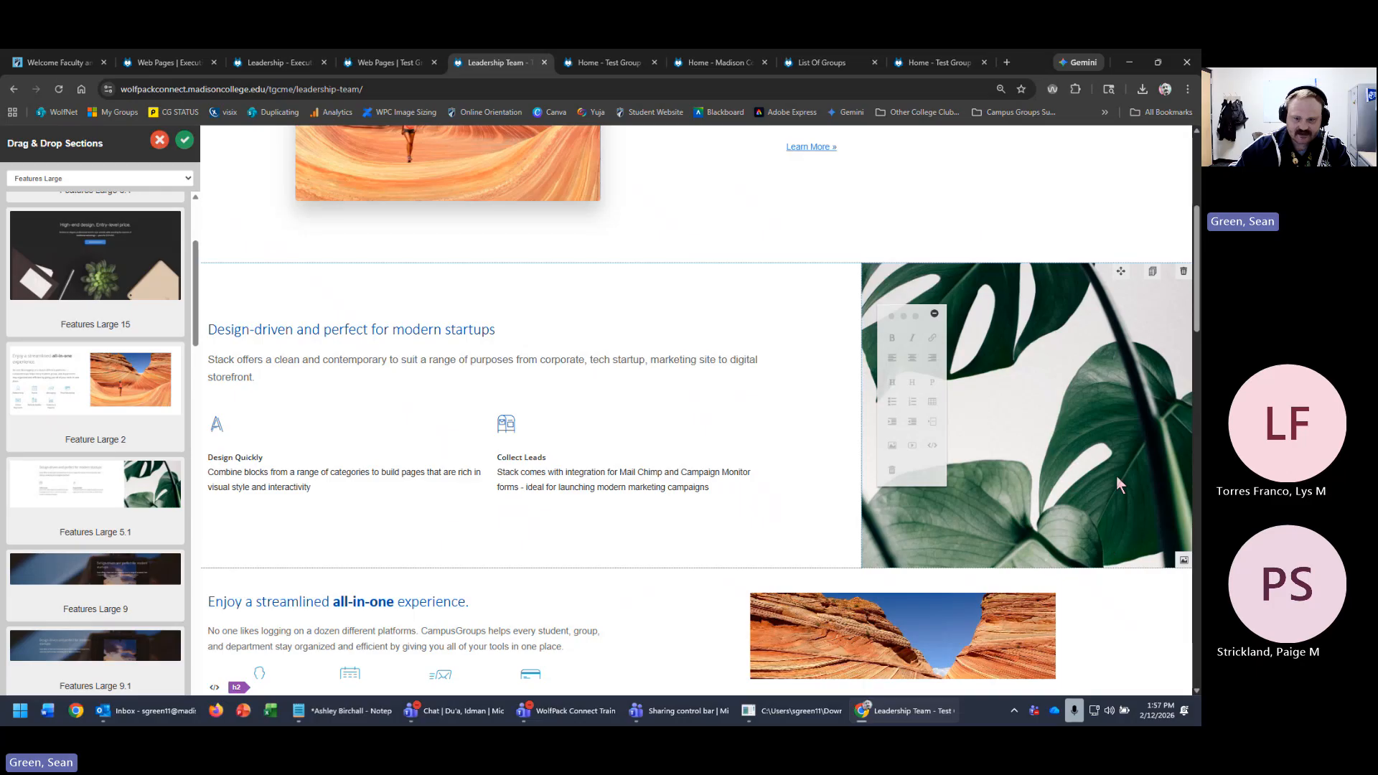
scroll(409, 330, up, 3)
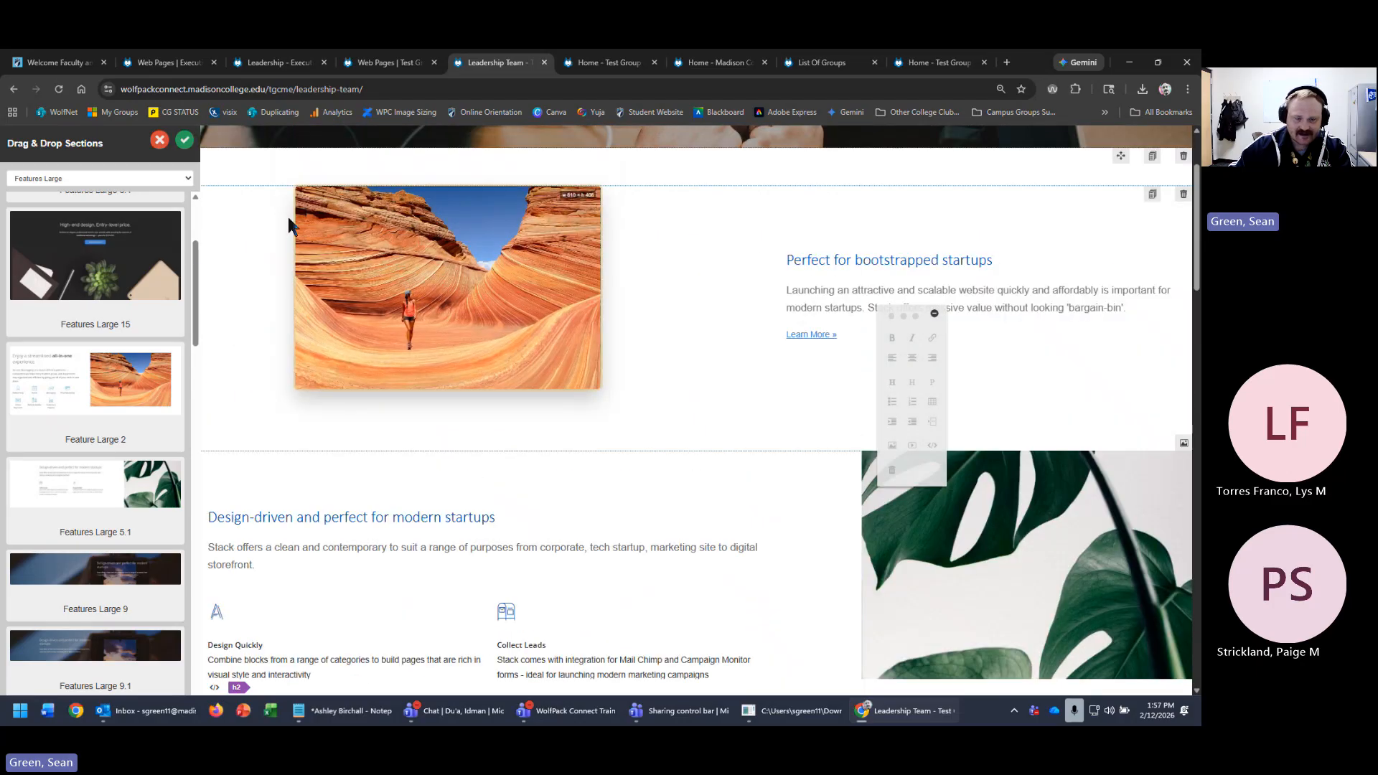
scroll(423, 443, down, 3)
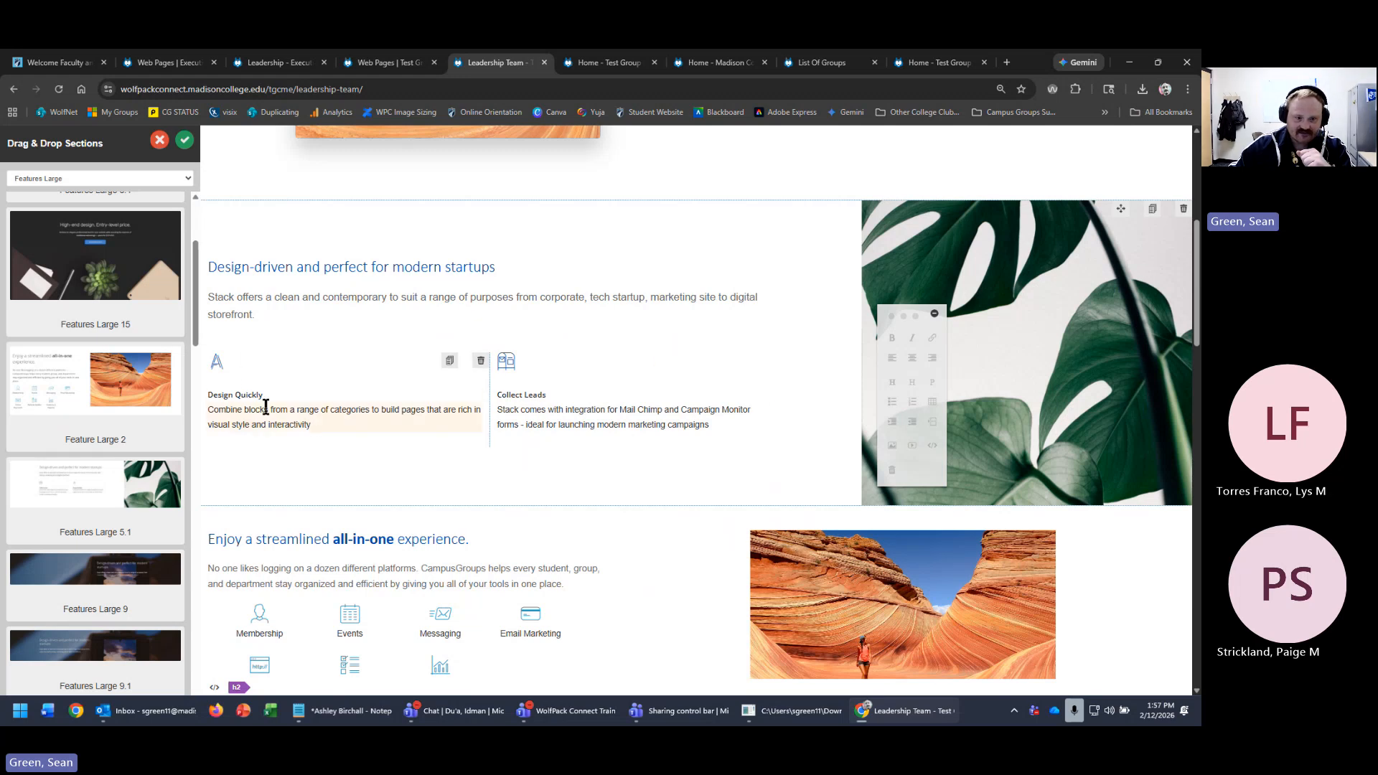
scroll(621, 614, down, 2)
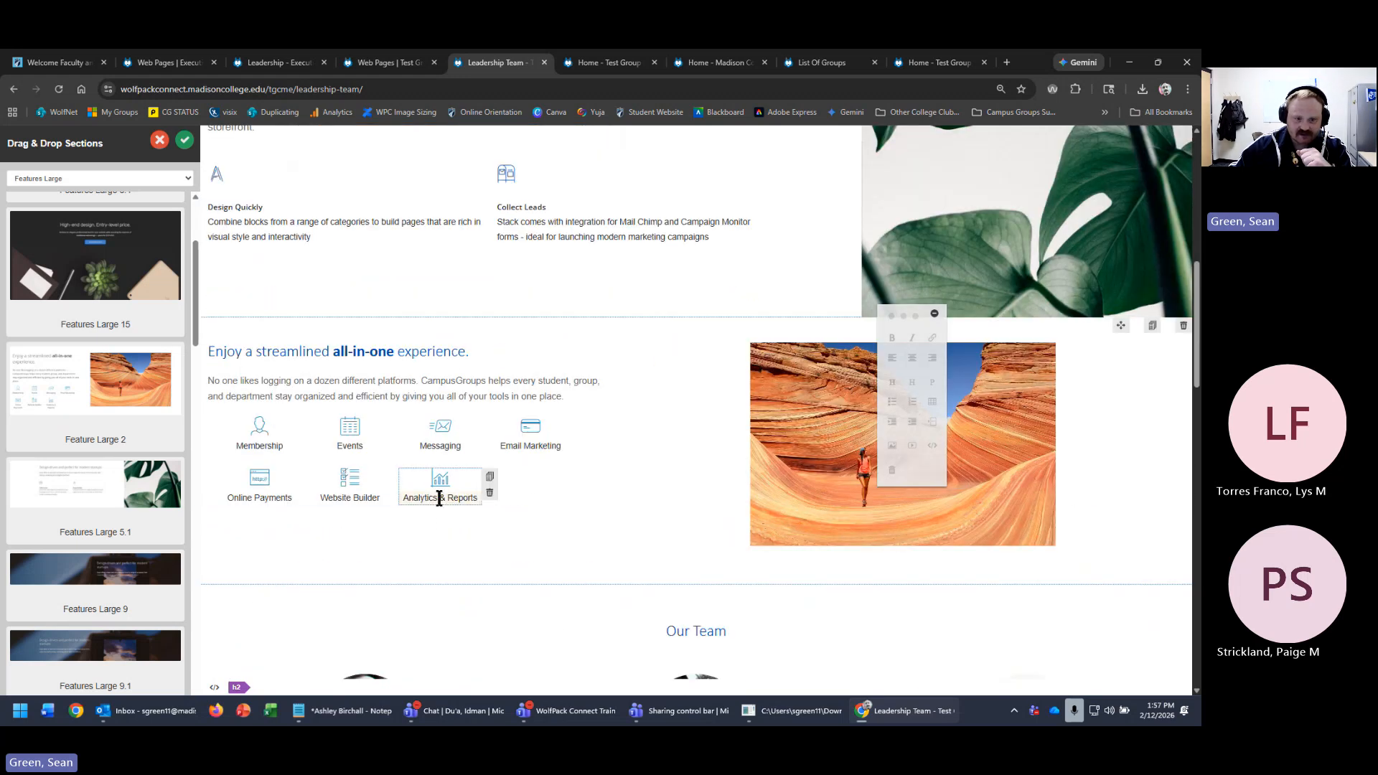
- Duplicate the Analytics & Reports feature item three times
click(489, 477)
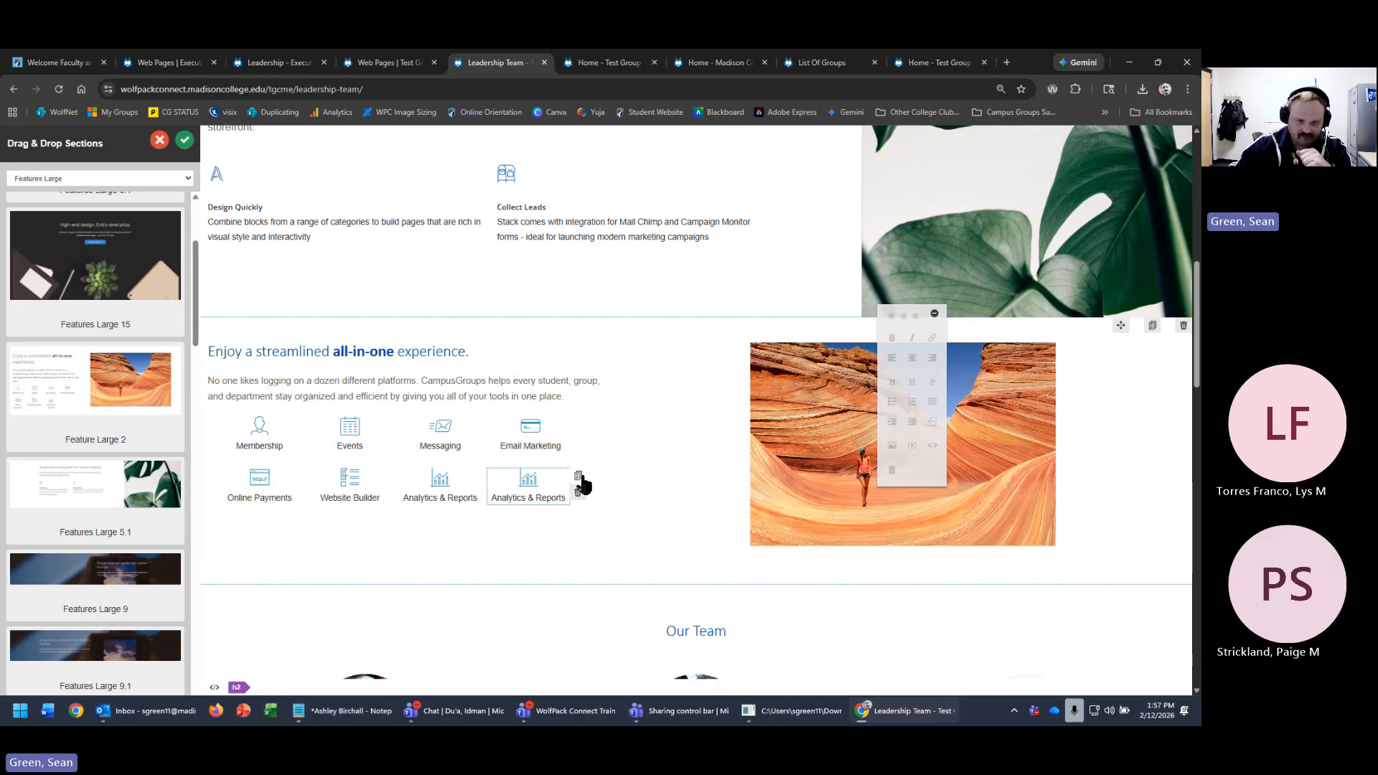
click(578, 478)
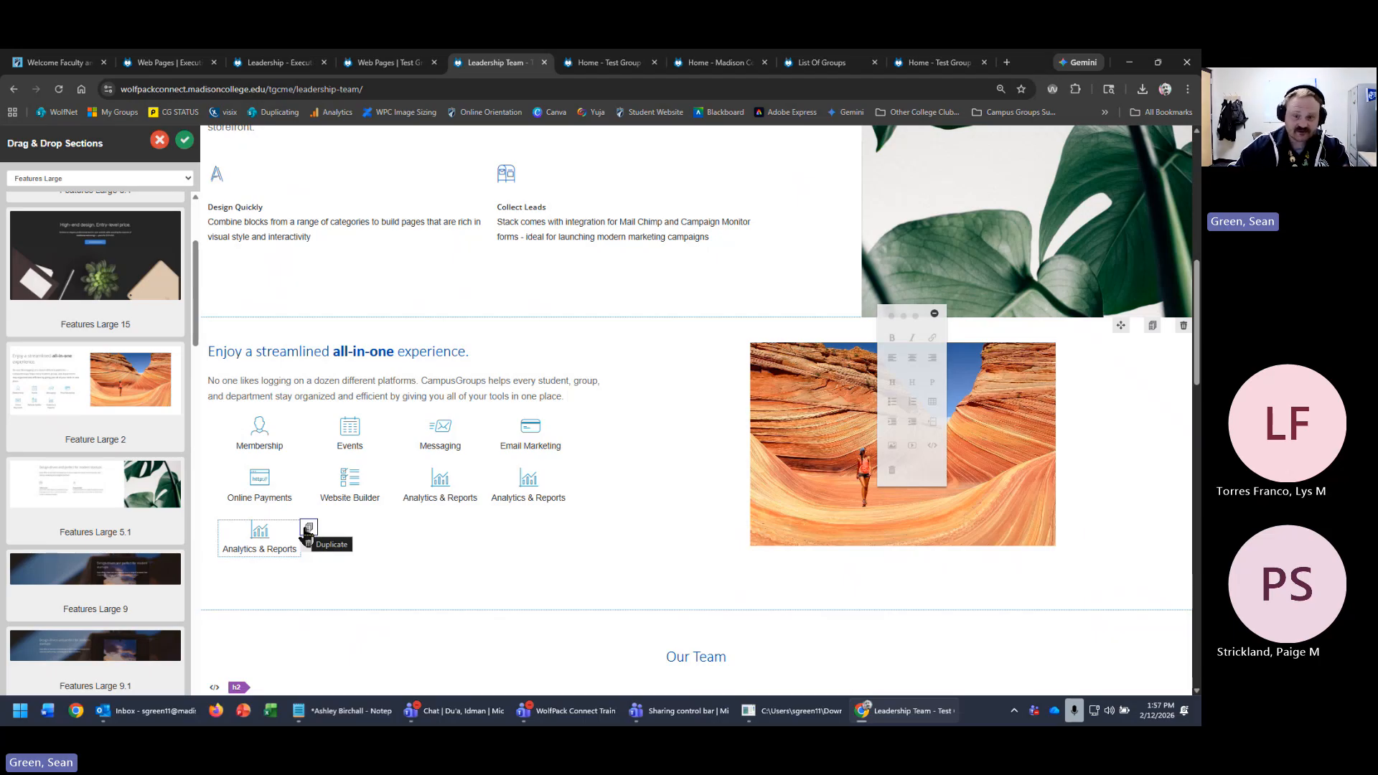
click(307, 531)
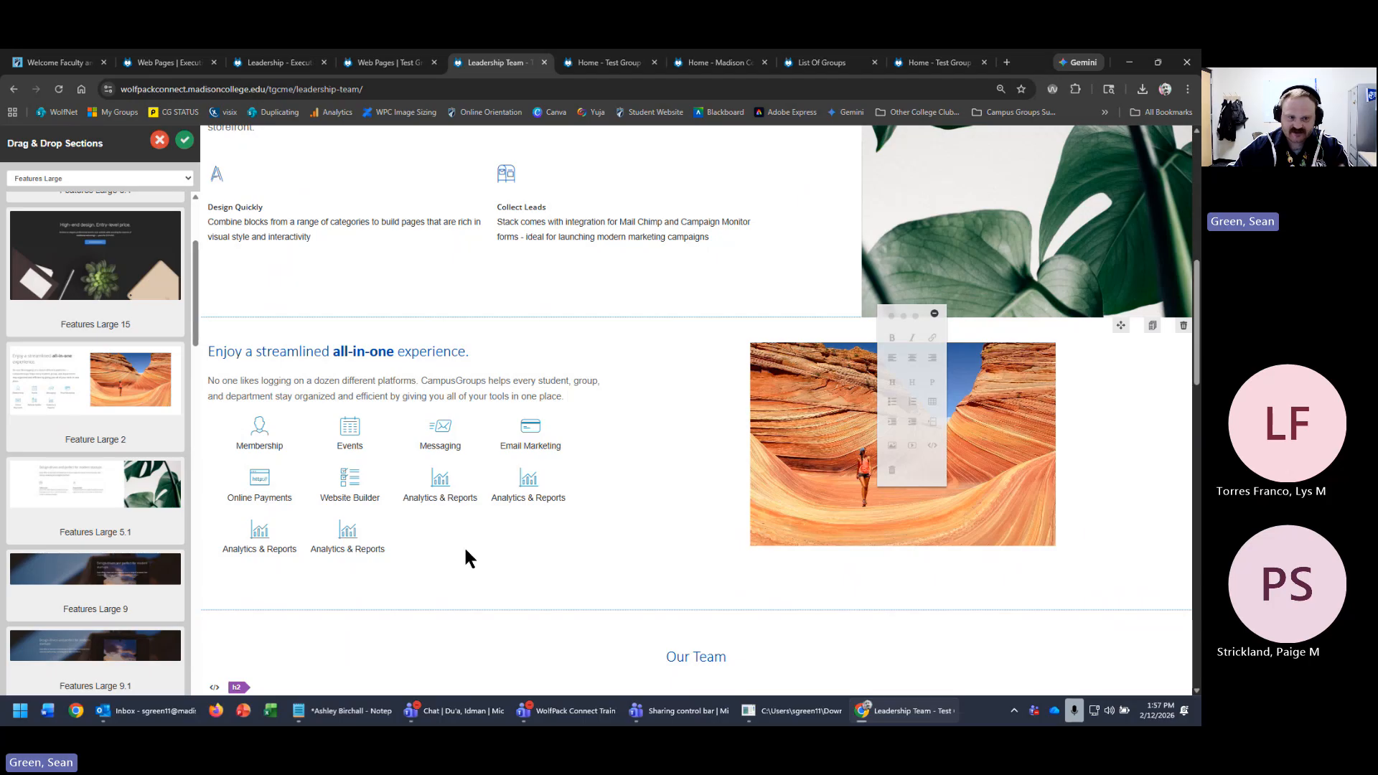
mouse_move(348, 542)
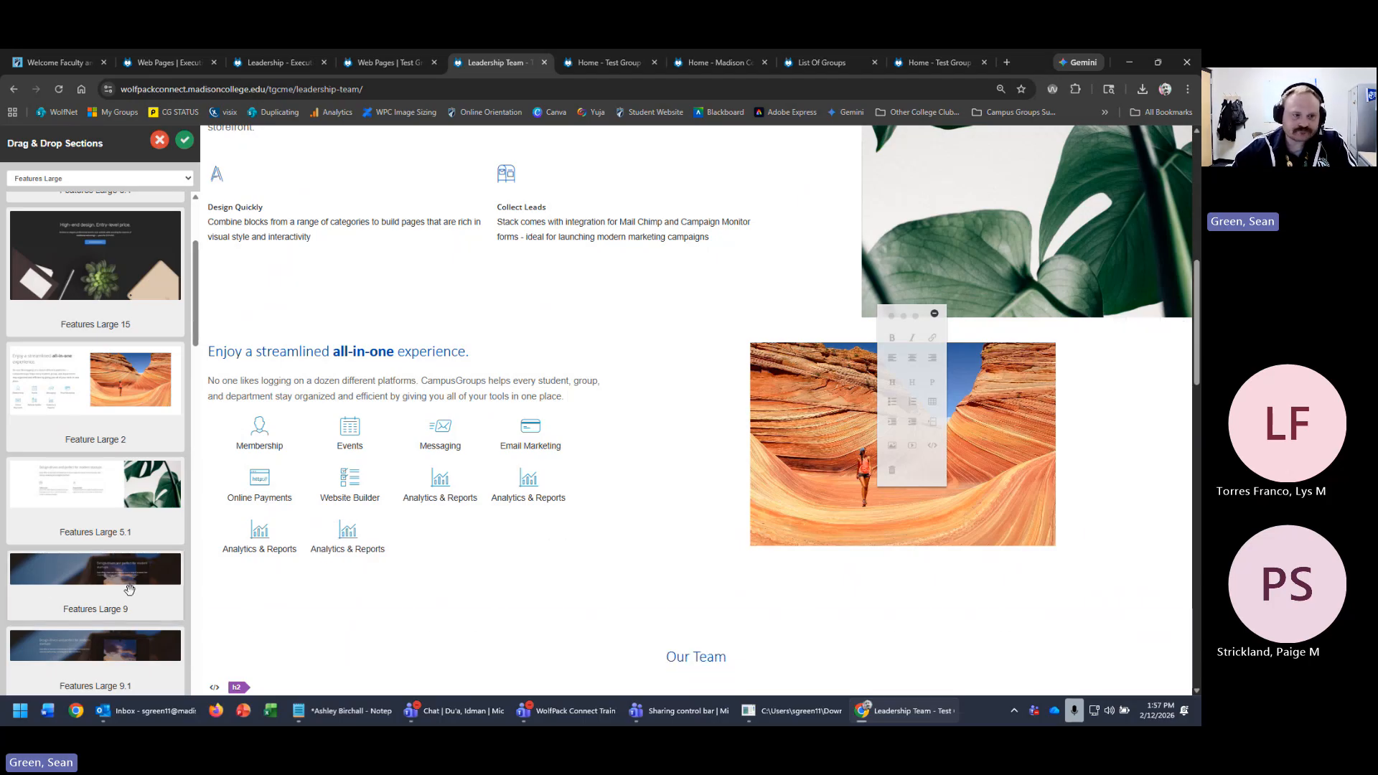
scroll(127, 585, up, 3)
- Review the Executive Leadership Team site's Events page
click(388, 63)
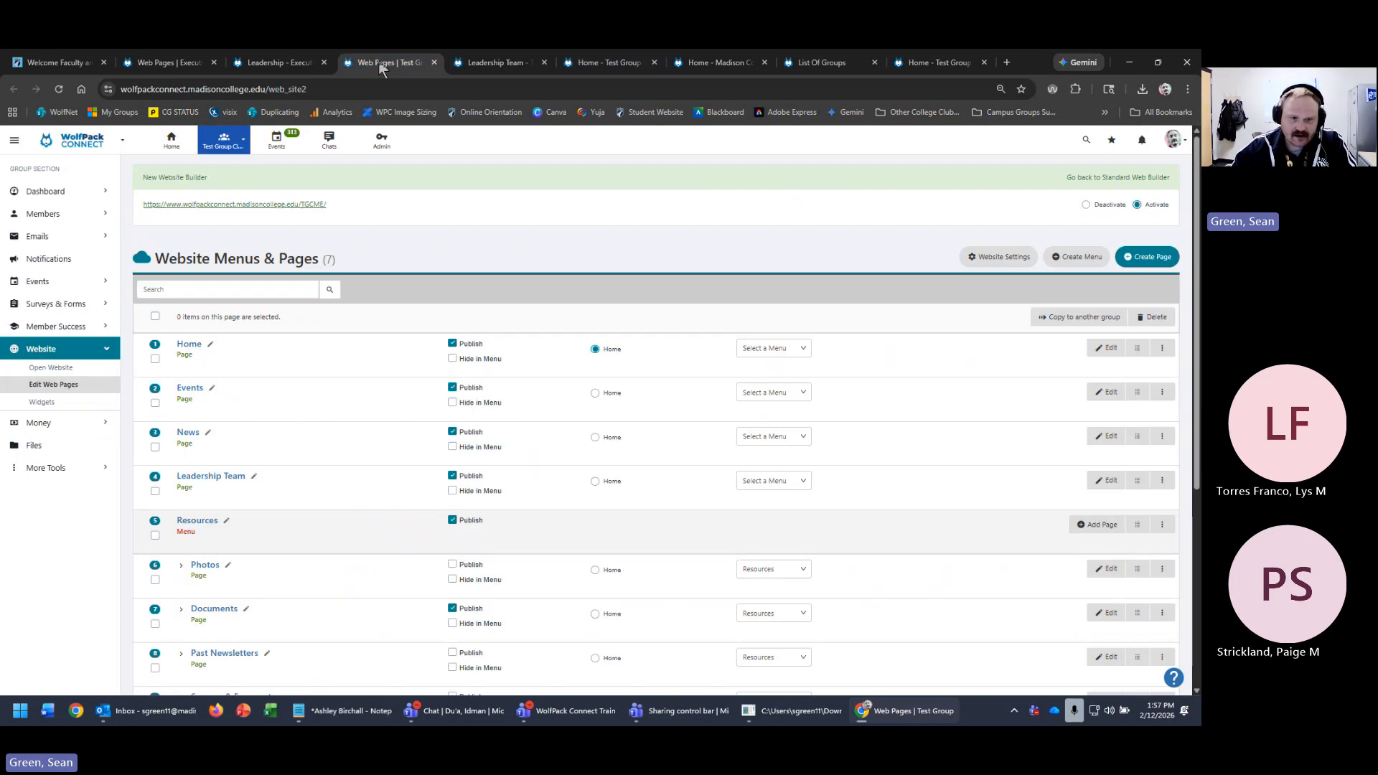
click(280, 63)
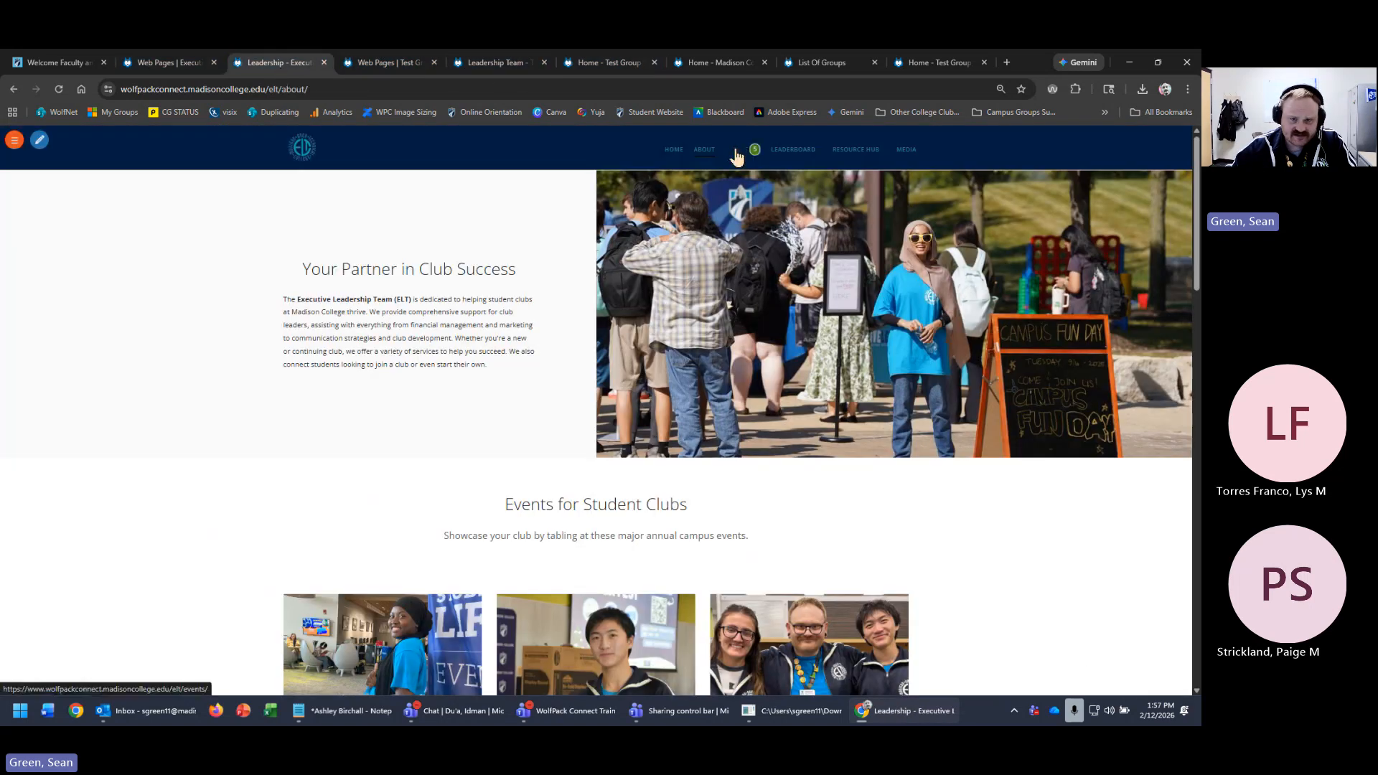
click(738, 156)
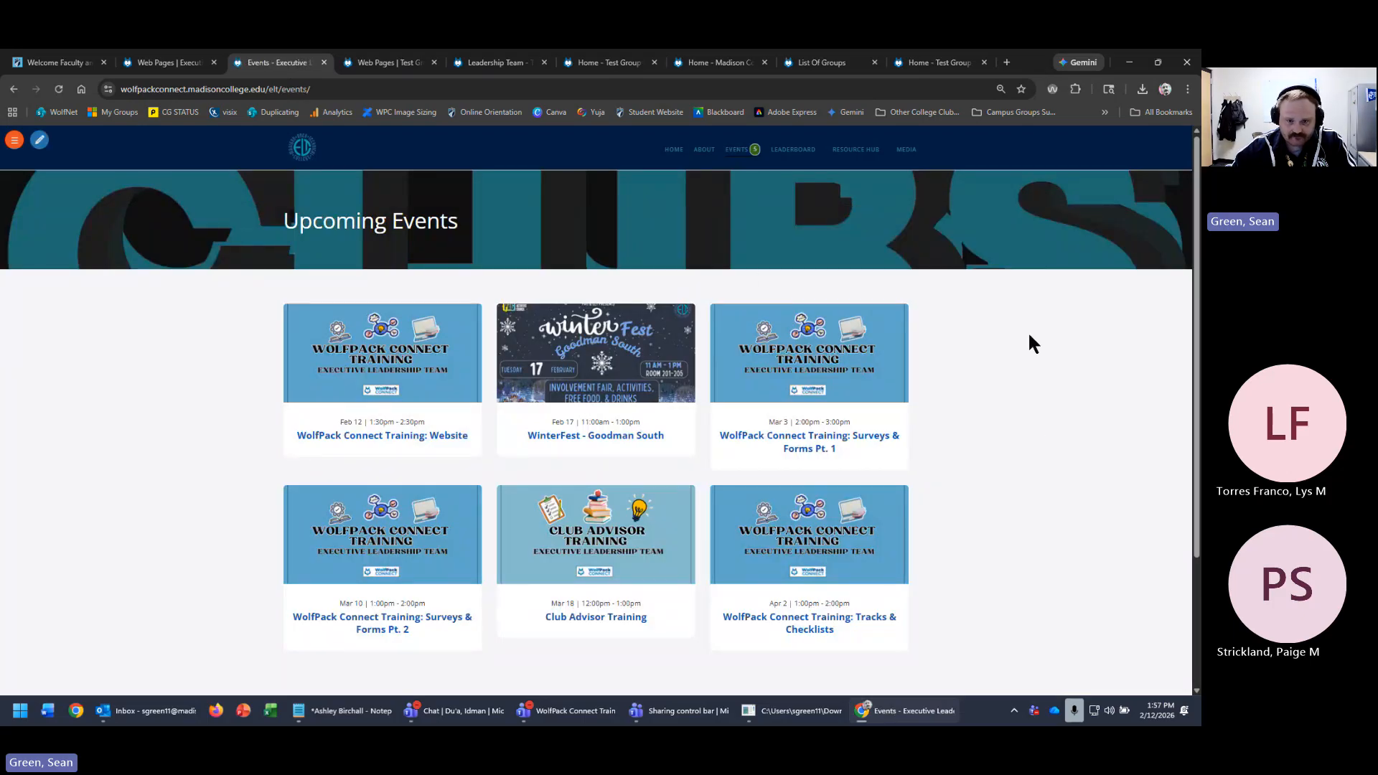
scroll(1030, 336, down, 1)
scroll(1028, 330, down, 2)
scroll(1061, 379, up, 3)
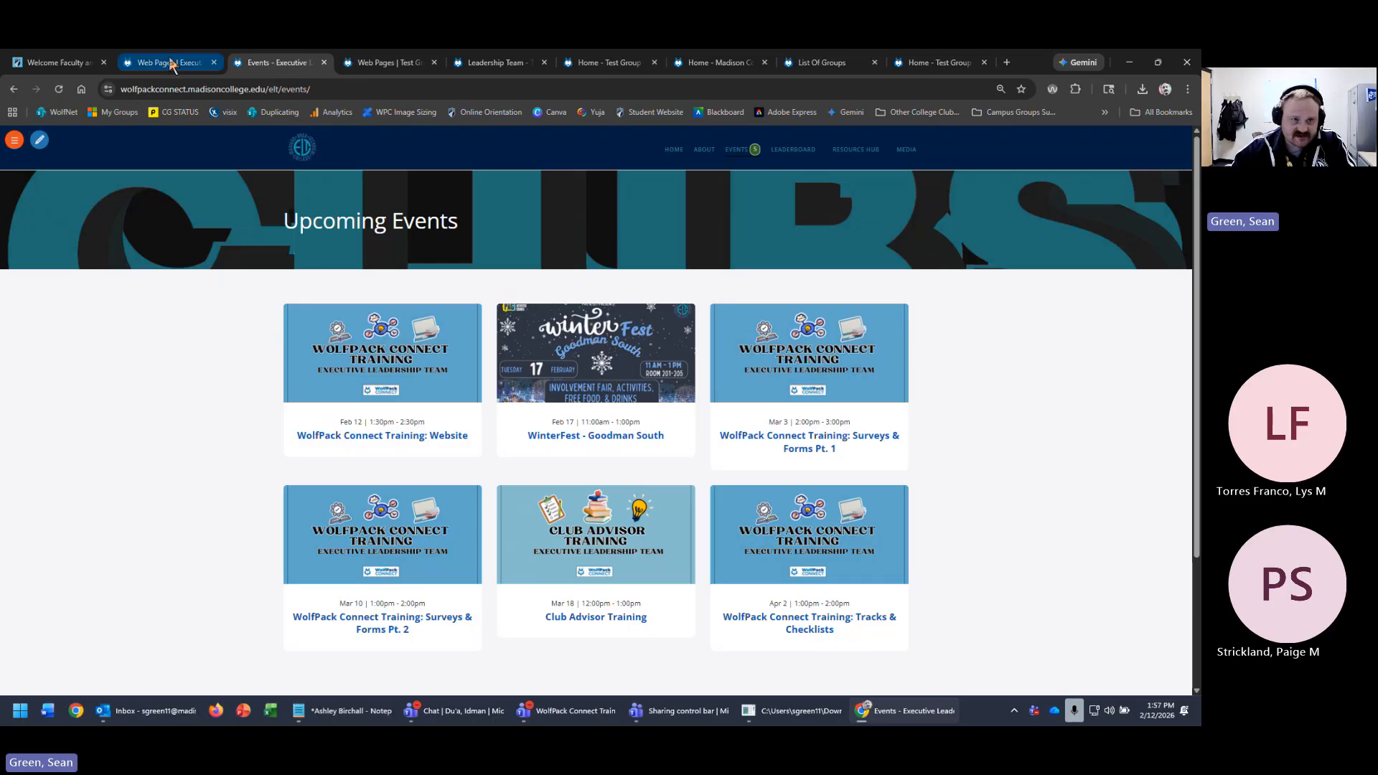
- Open the club's live website from Website Menus & Pages and view Events, then Leadership Team
click(387, 63)
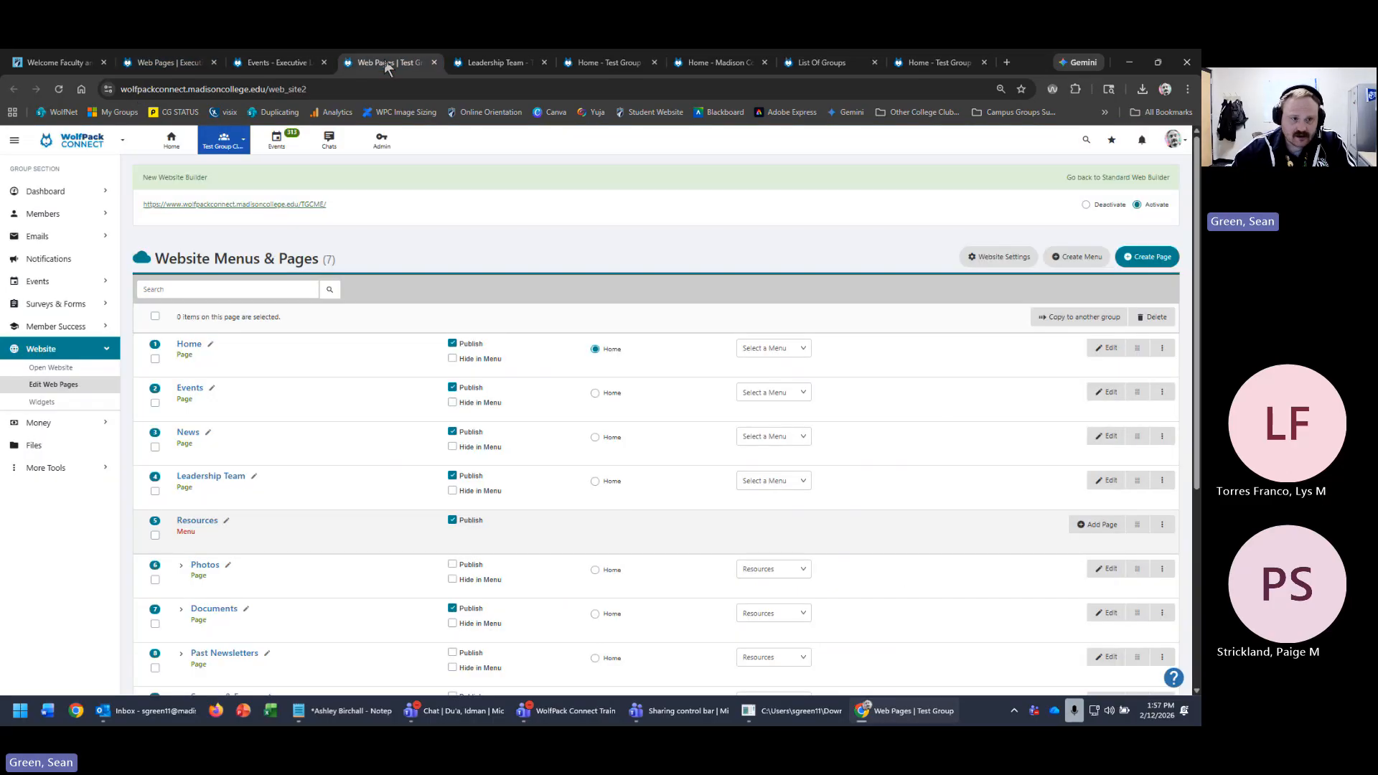
click(284, 204)
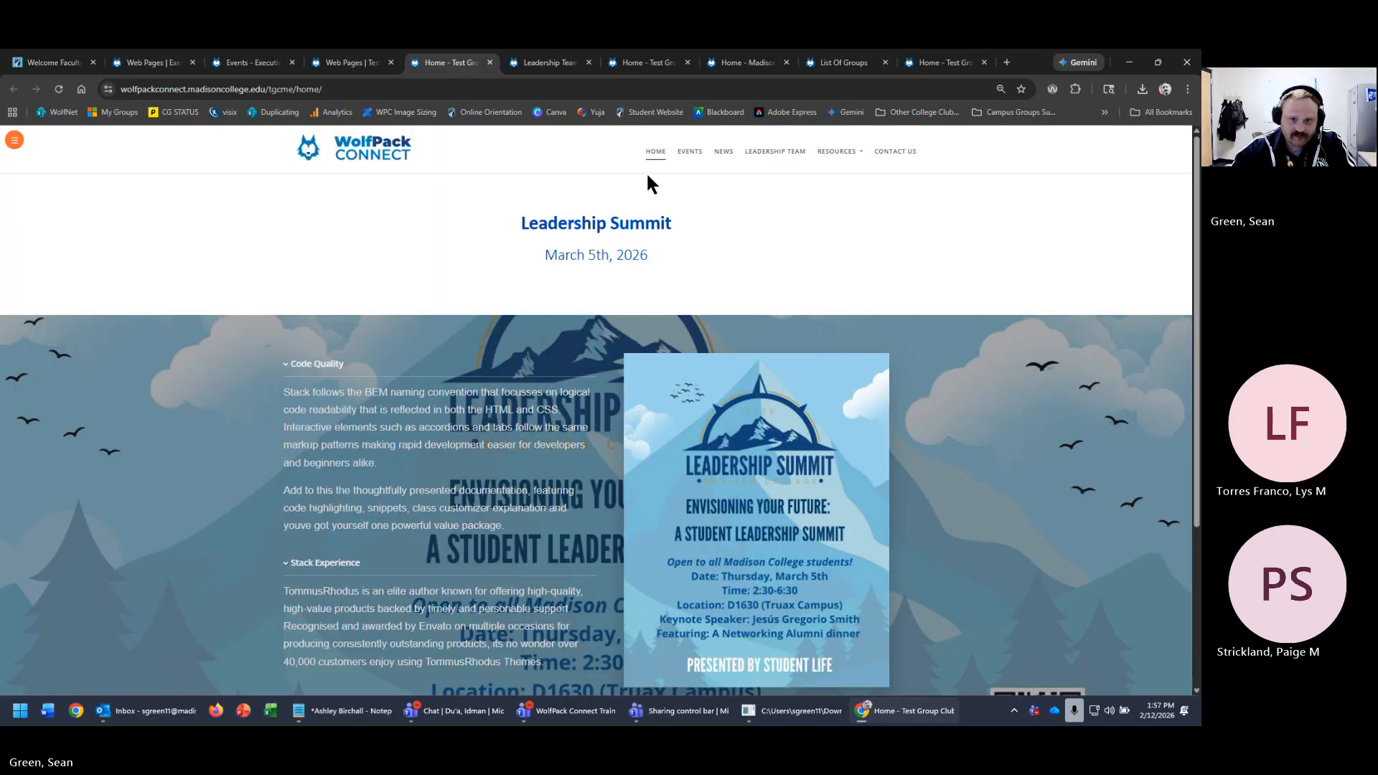
click(688, 152)
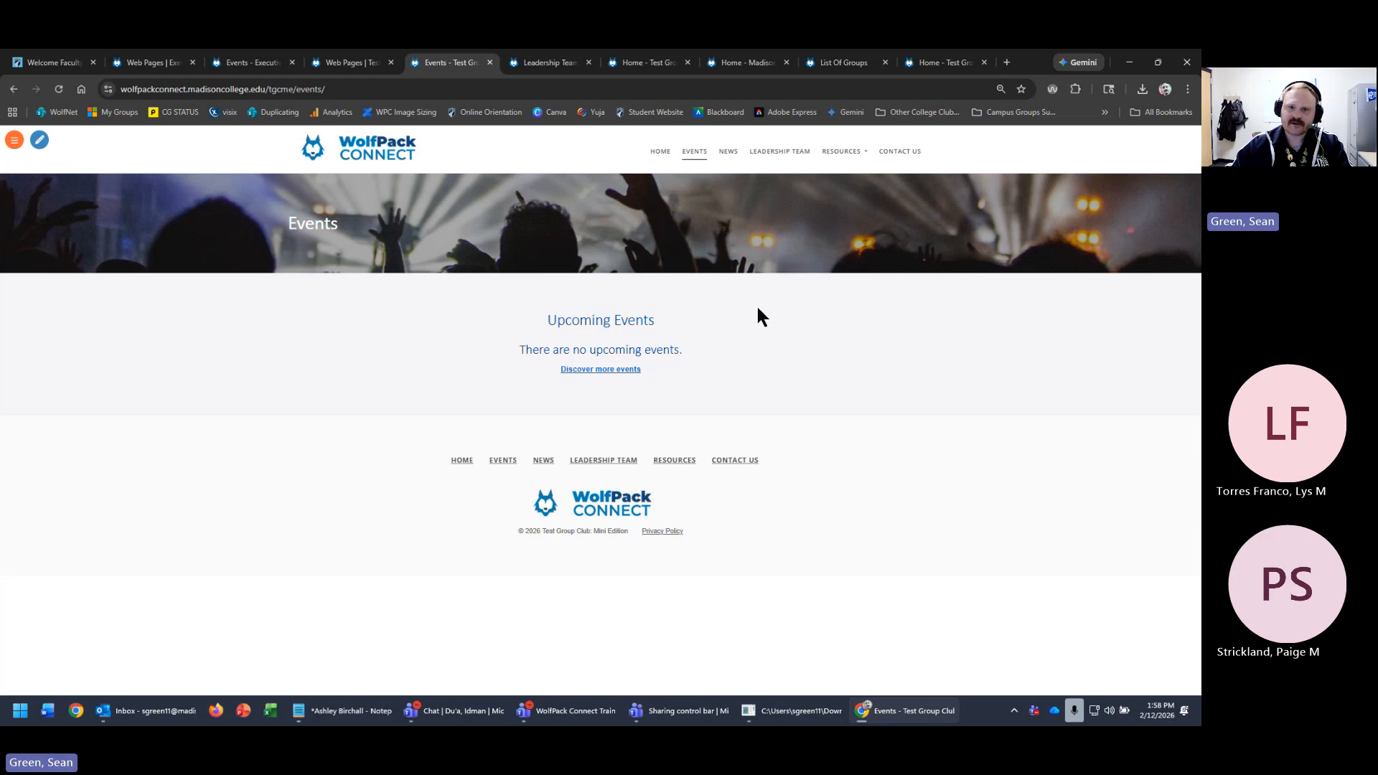
click(777, 153)
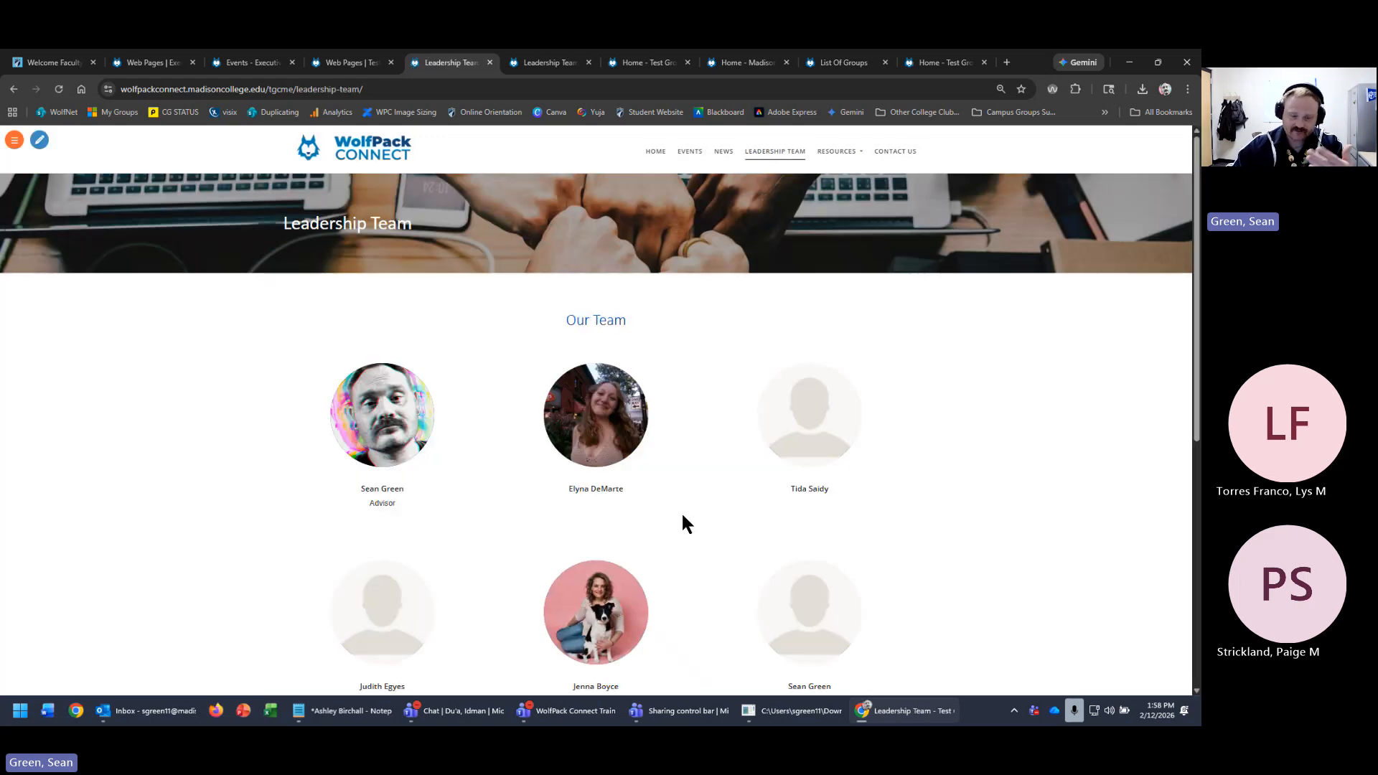
scroll(679, 511, down, 3)
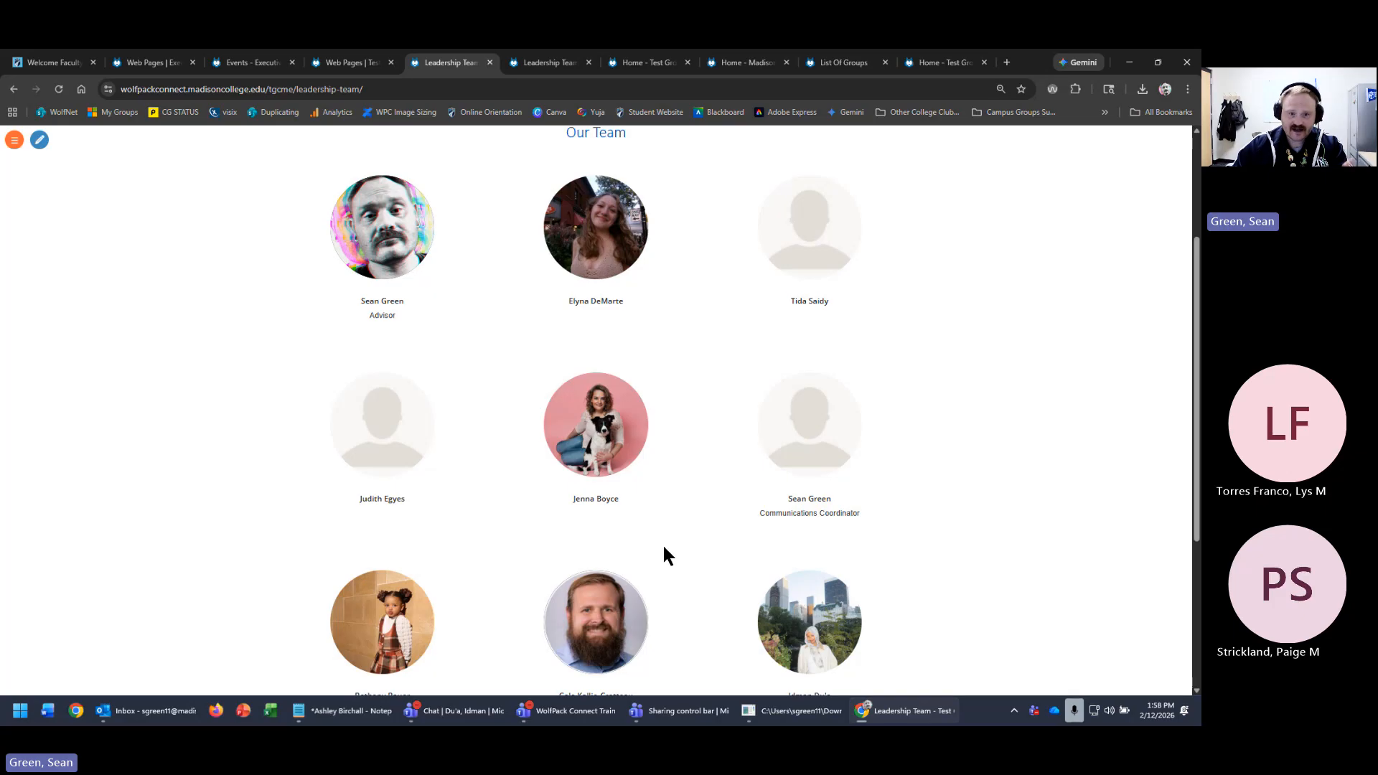
scroll(581, 508, up, 3)
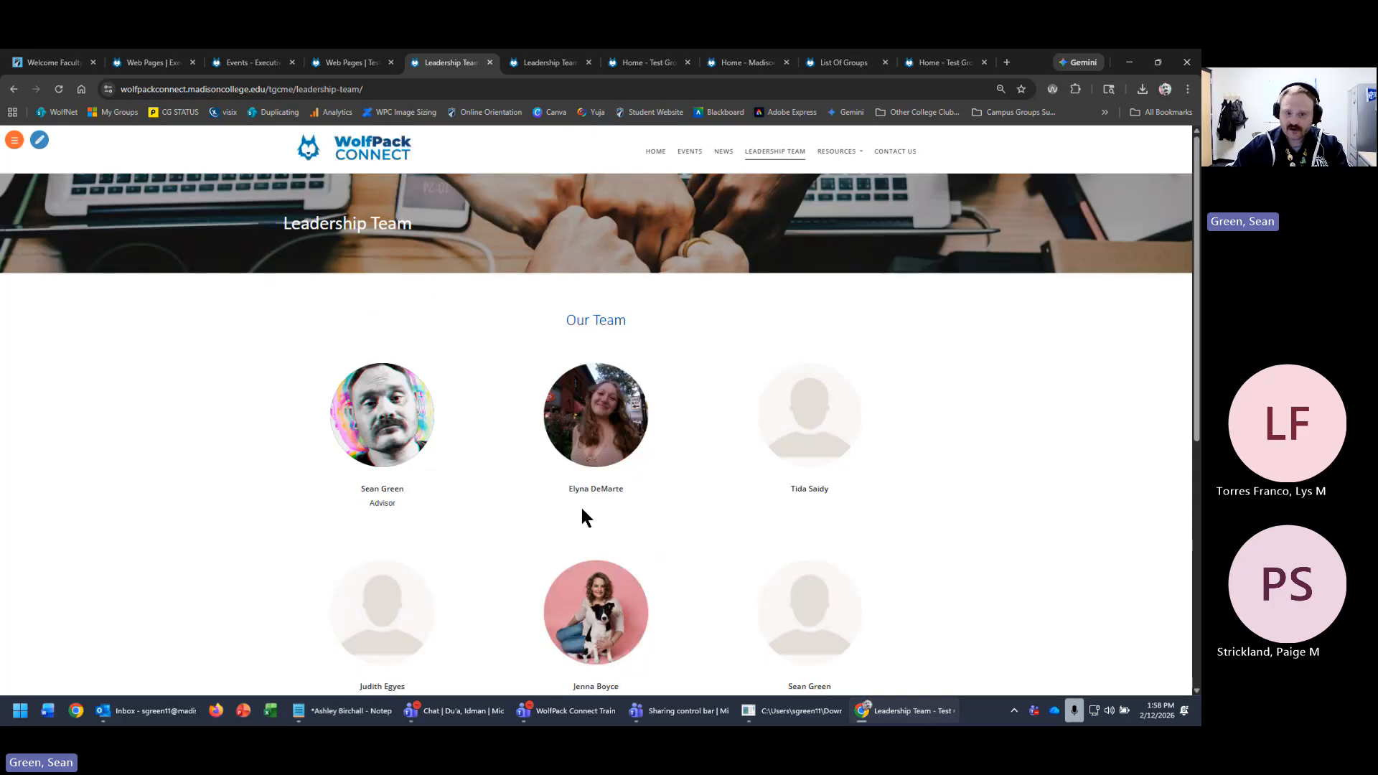
- Start editing the Leadership Team page with the widget library filtered to Team sections
click(41, 143)
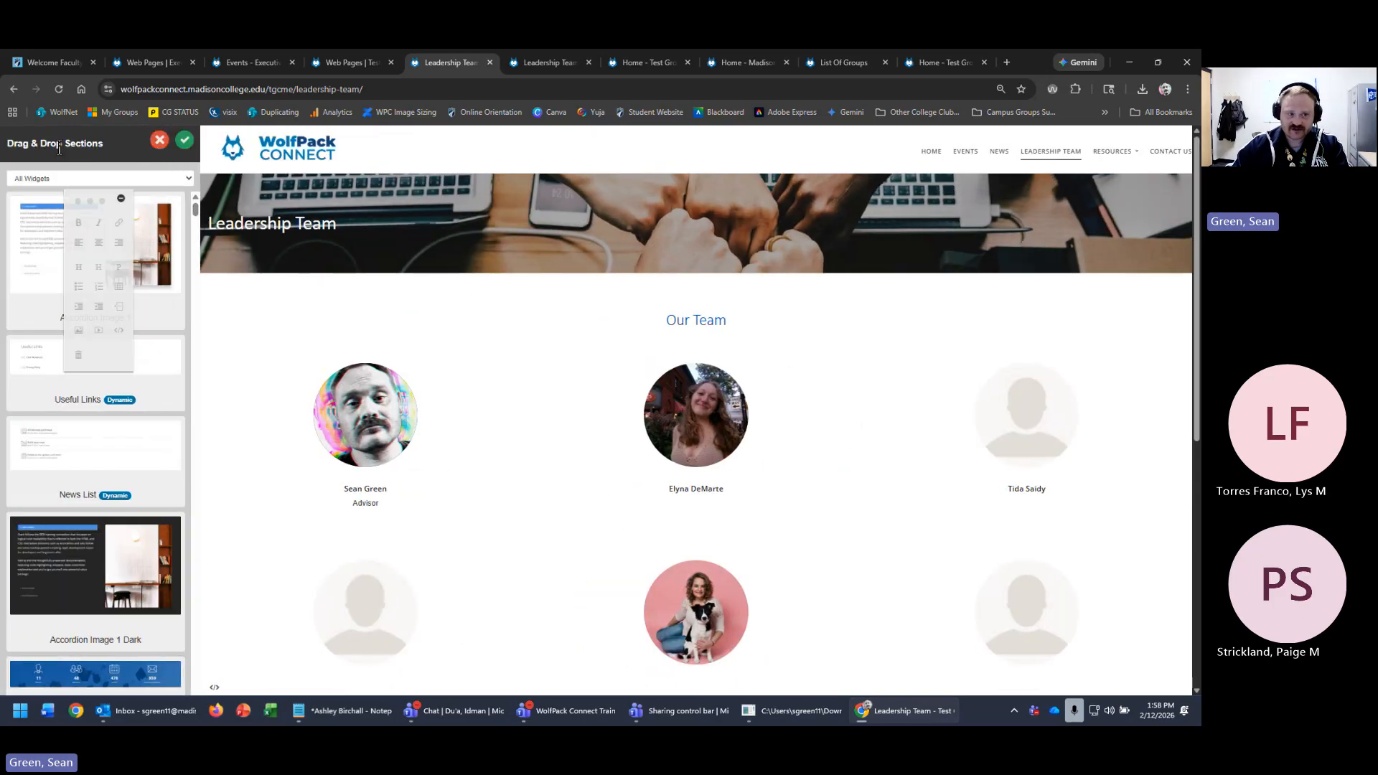
click(121, 172)
click(54, 434)
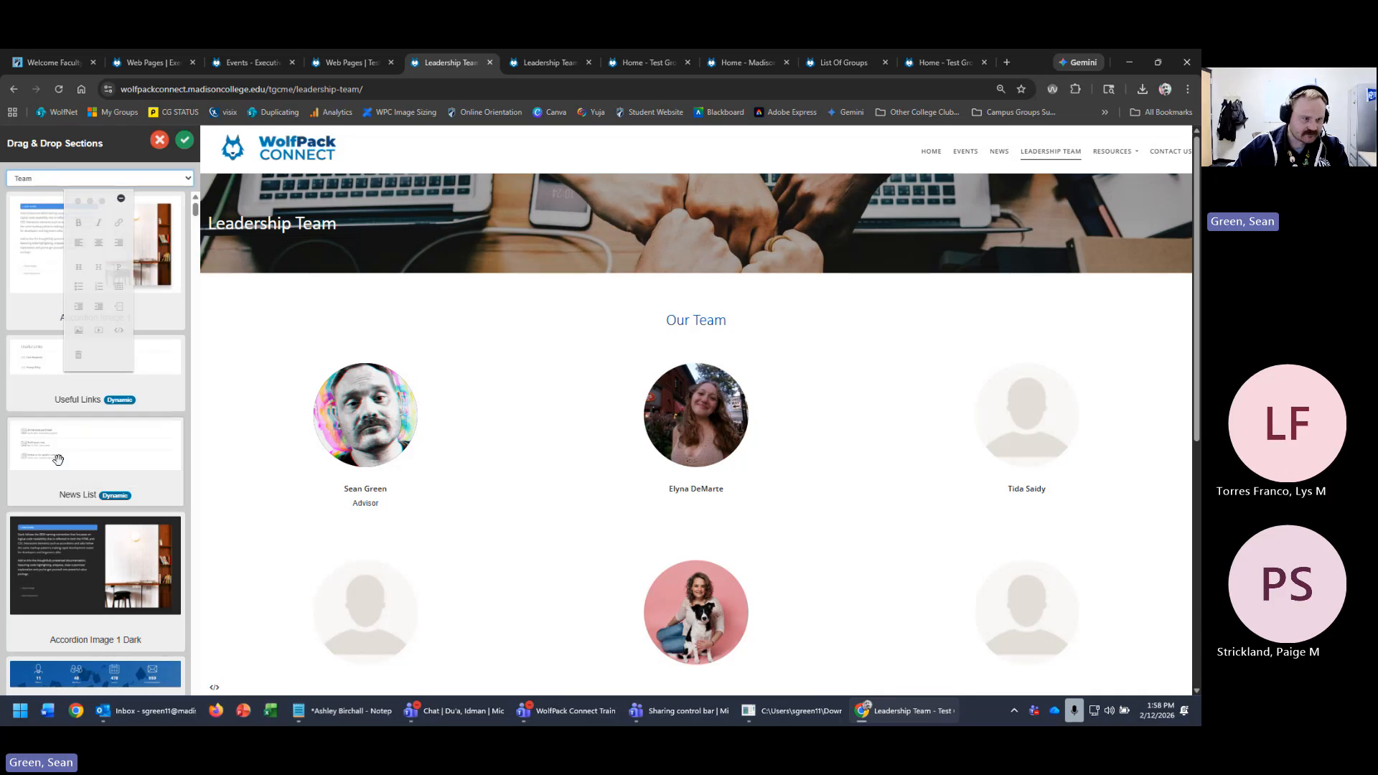
click(108, 220)
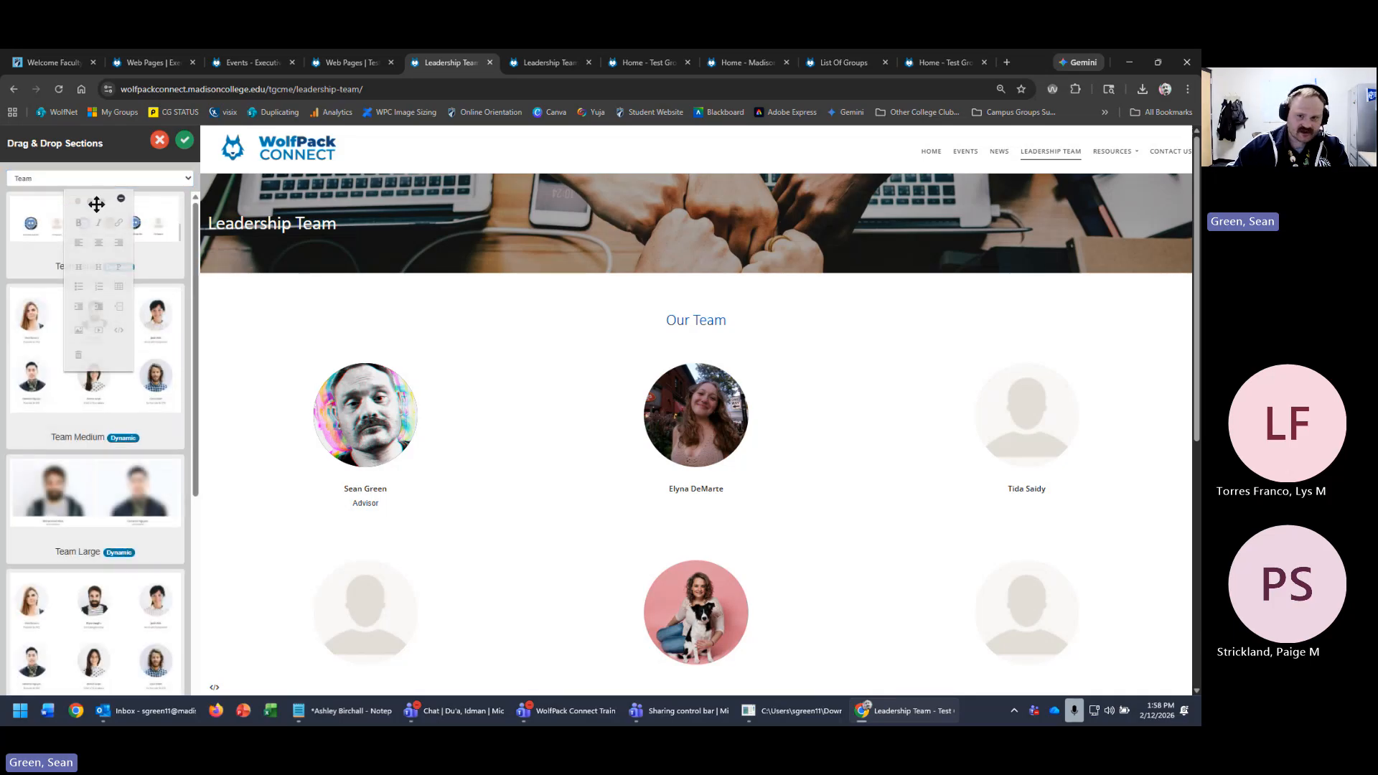
drag(95, 204, 1092, 239)
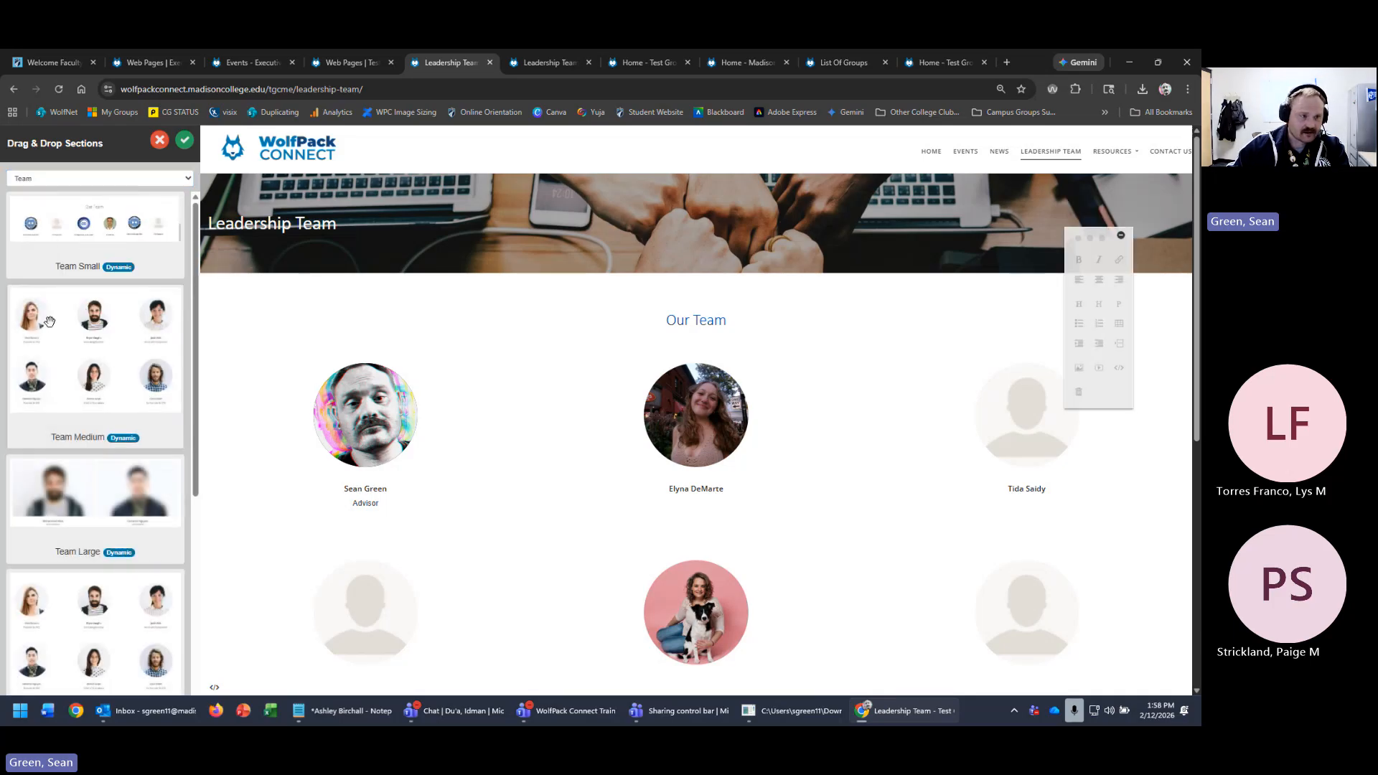
- Drop a Team Single section below the Our Team grid and select its name heading
scroll(449, 440, down, 3)
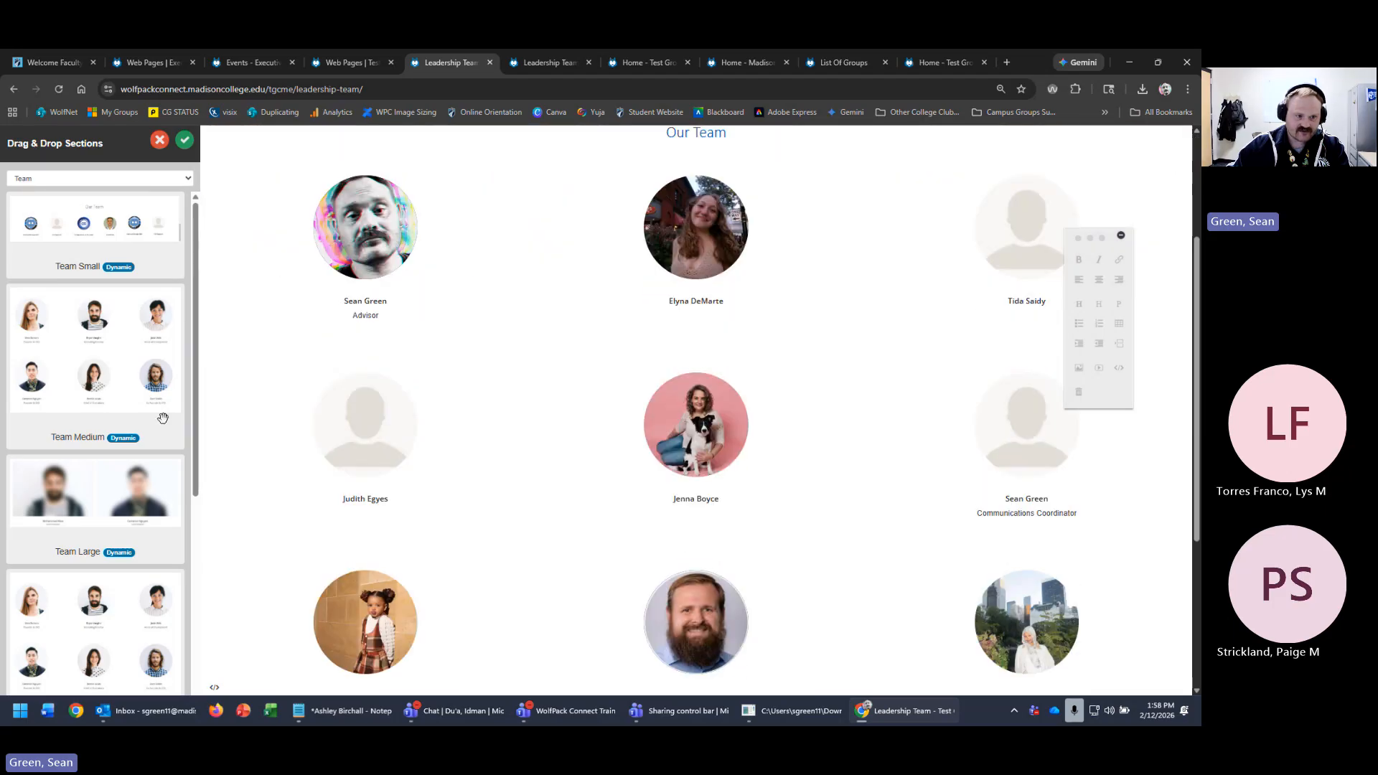
scroll(104, 524, down, 5)
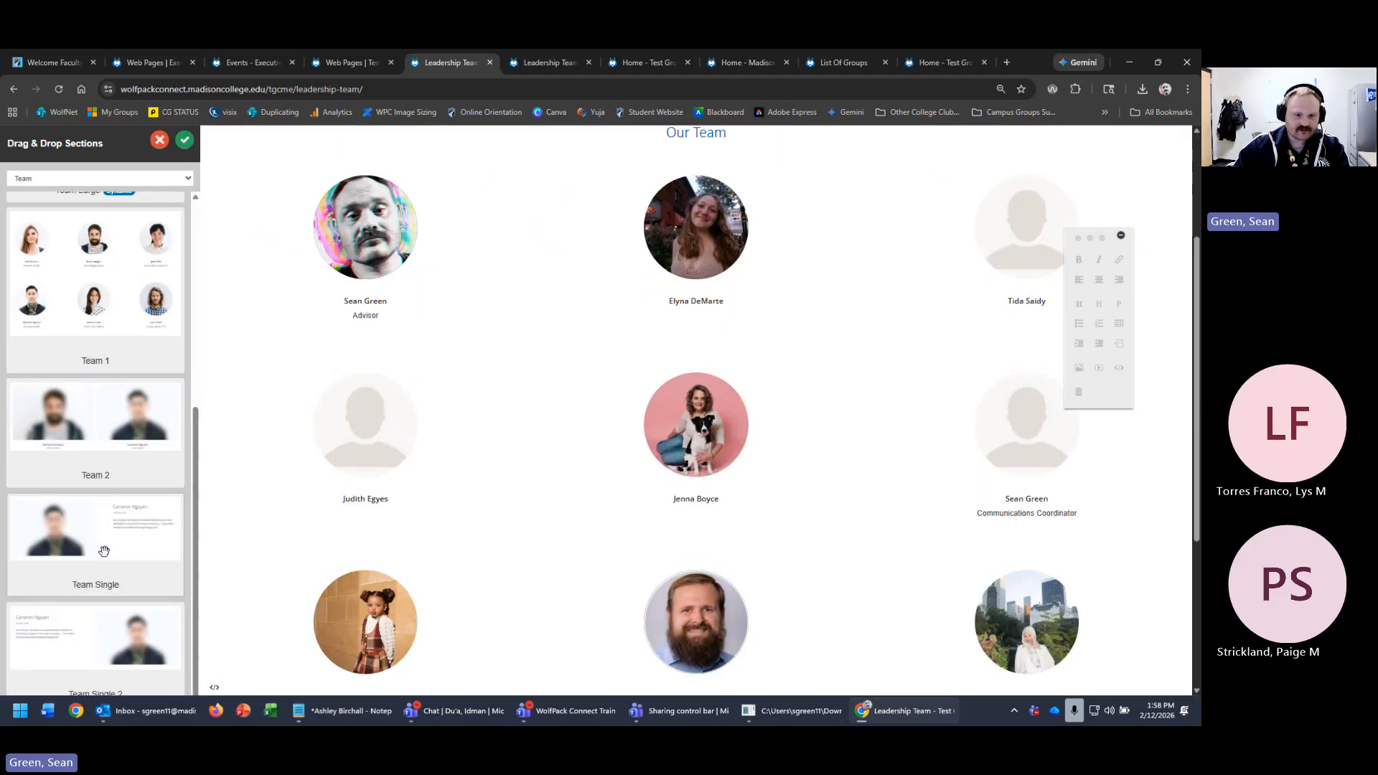
scroll(514, 572, down, 3)
drag(96, 541, 696, 536)
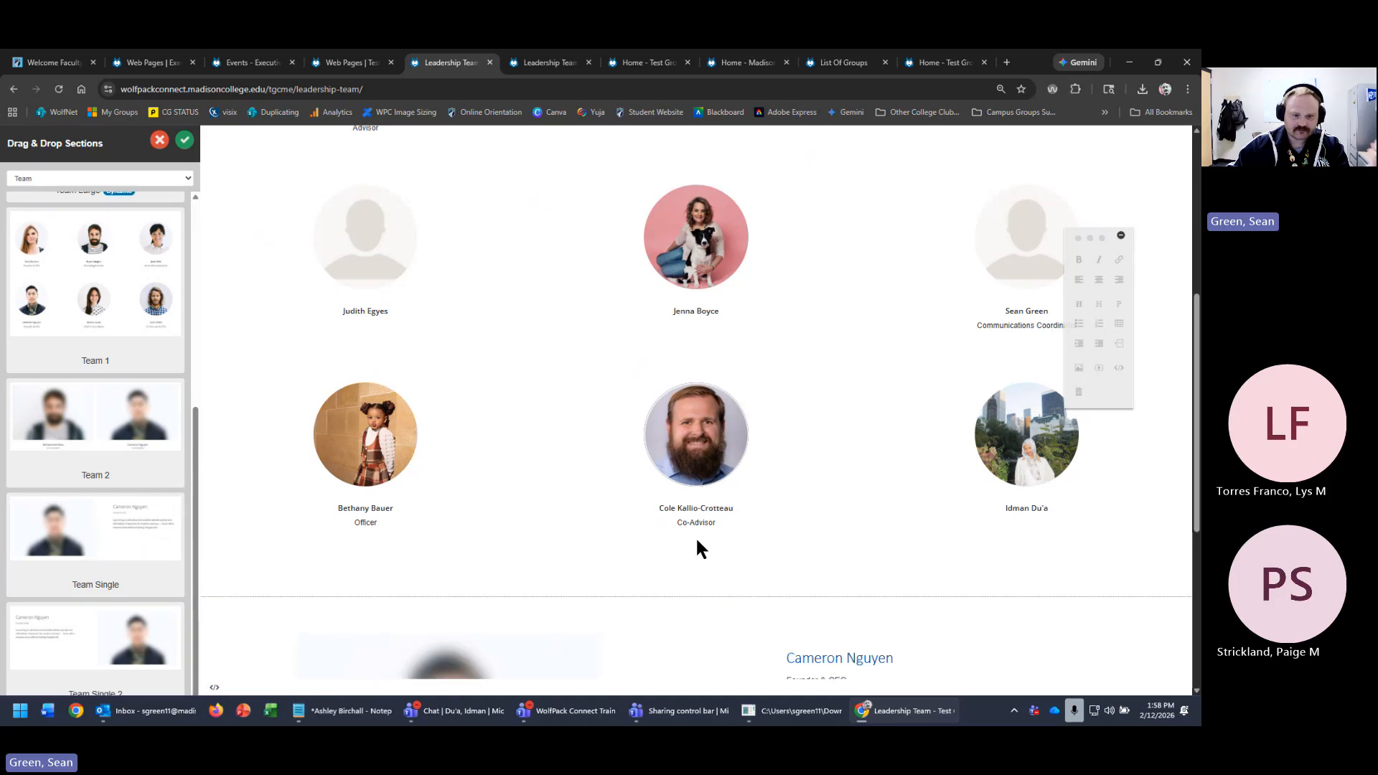
click(892, 344)
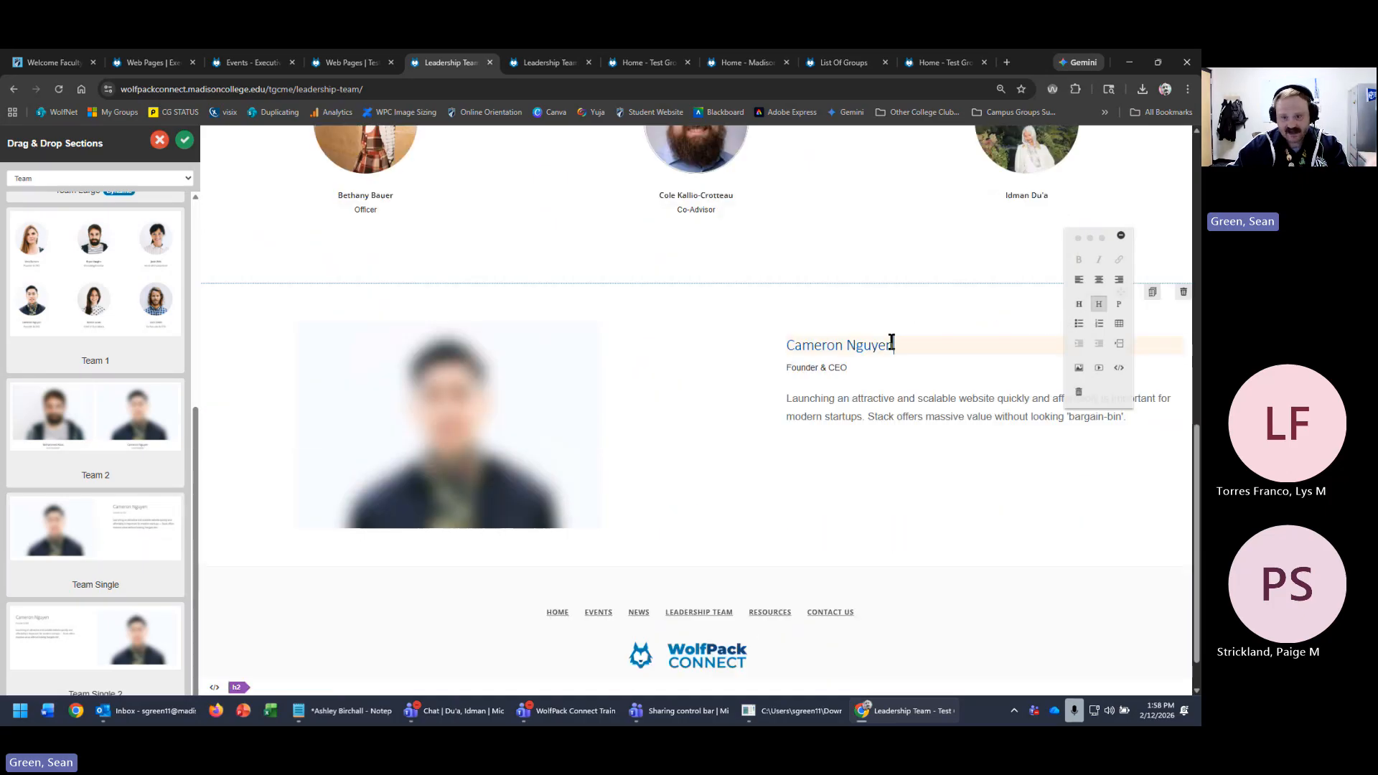
triple_click(892, 344)
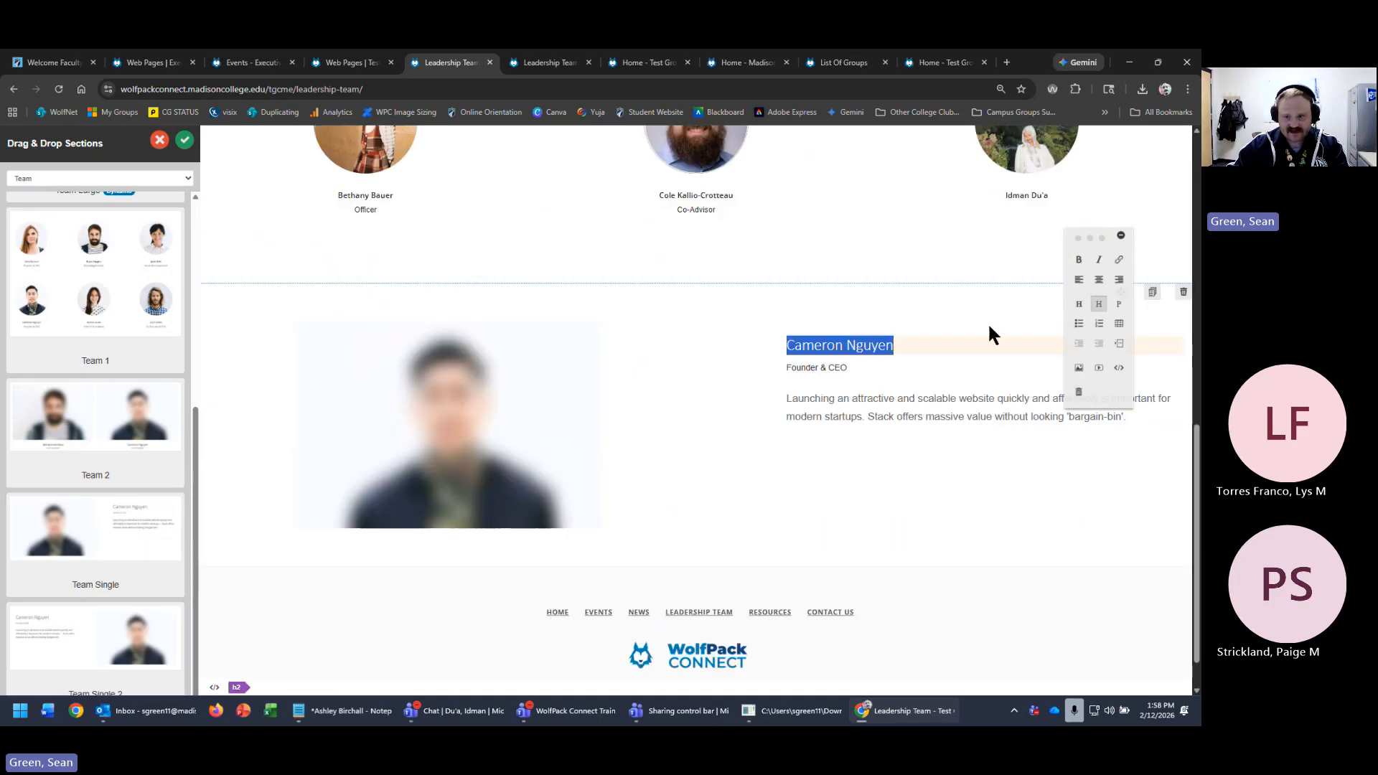
- Select the new section's placeholder photo and name heading, then deselect the text
scroll(756, 507, up, 5)
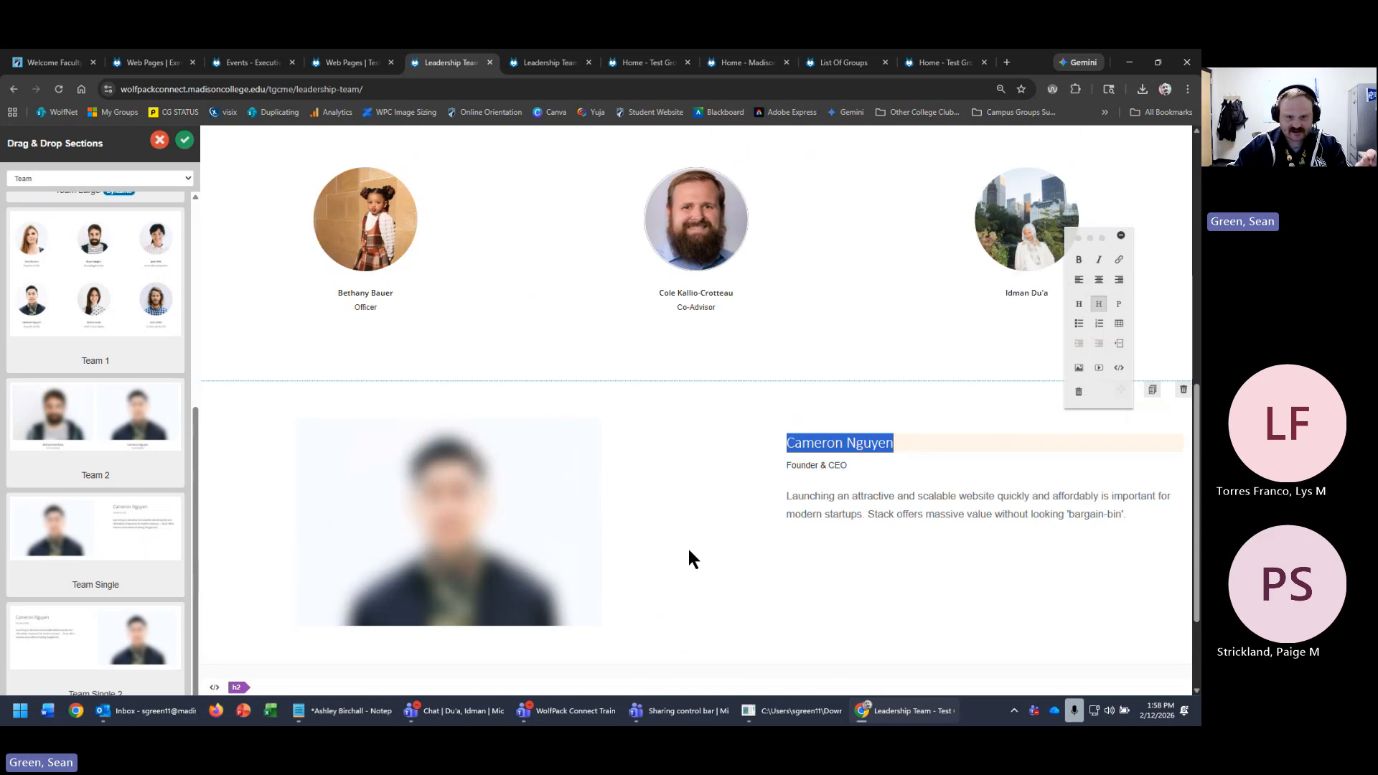
scroll(661, 554, down, 2)
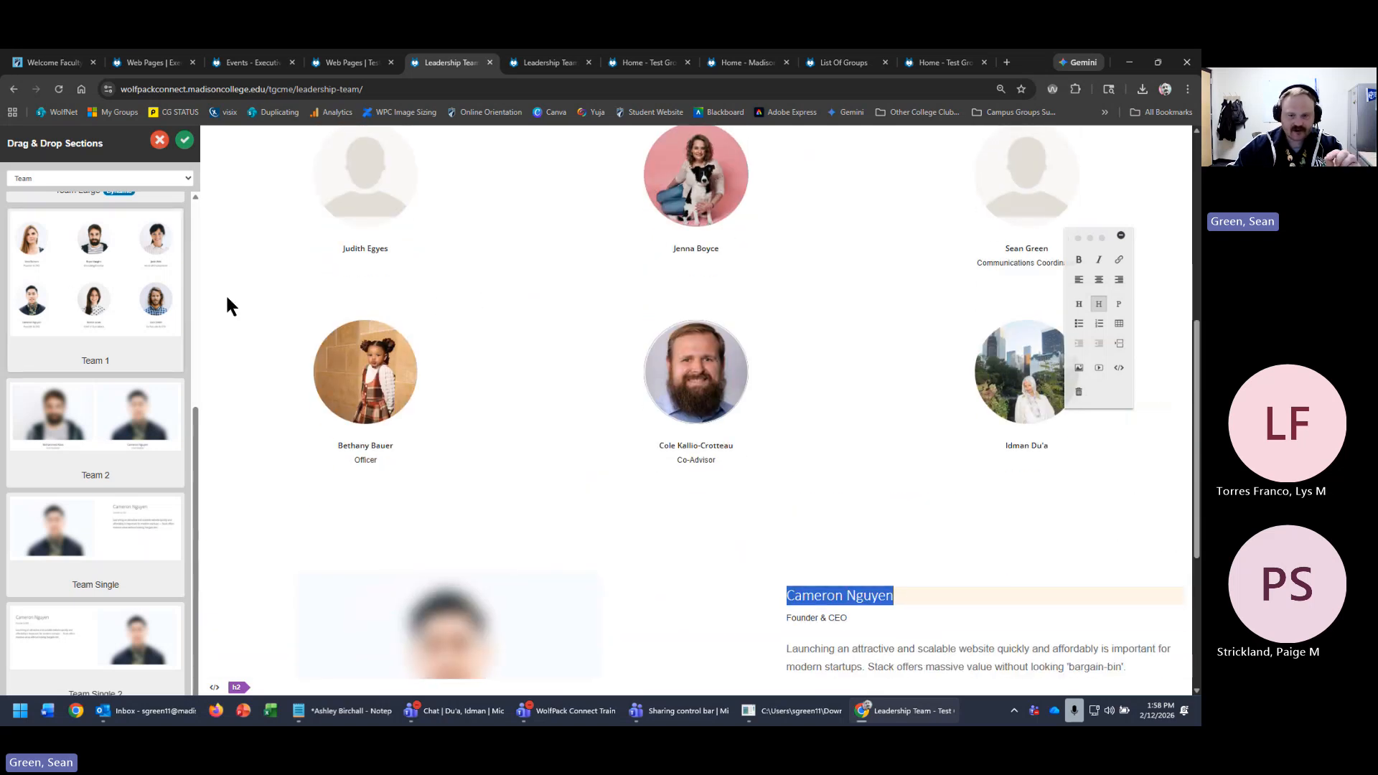
scroll(889, 589, down, 1)
scroll(332, 541, down, 1)
click(463, 548)
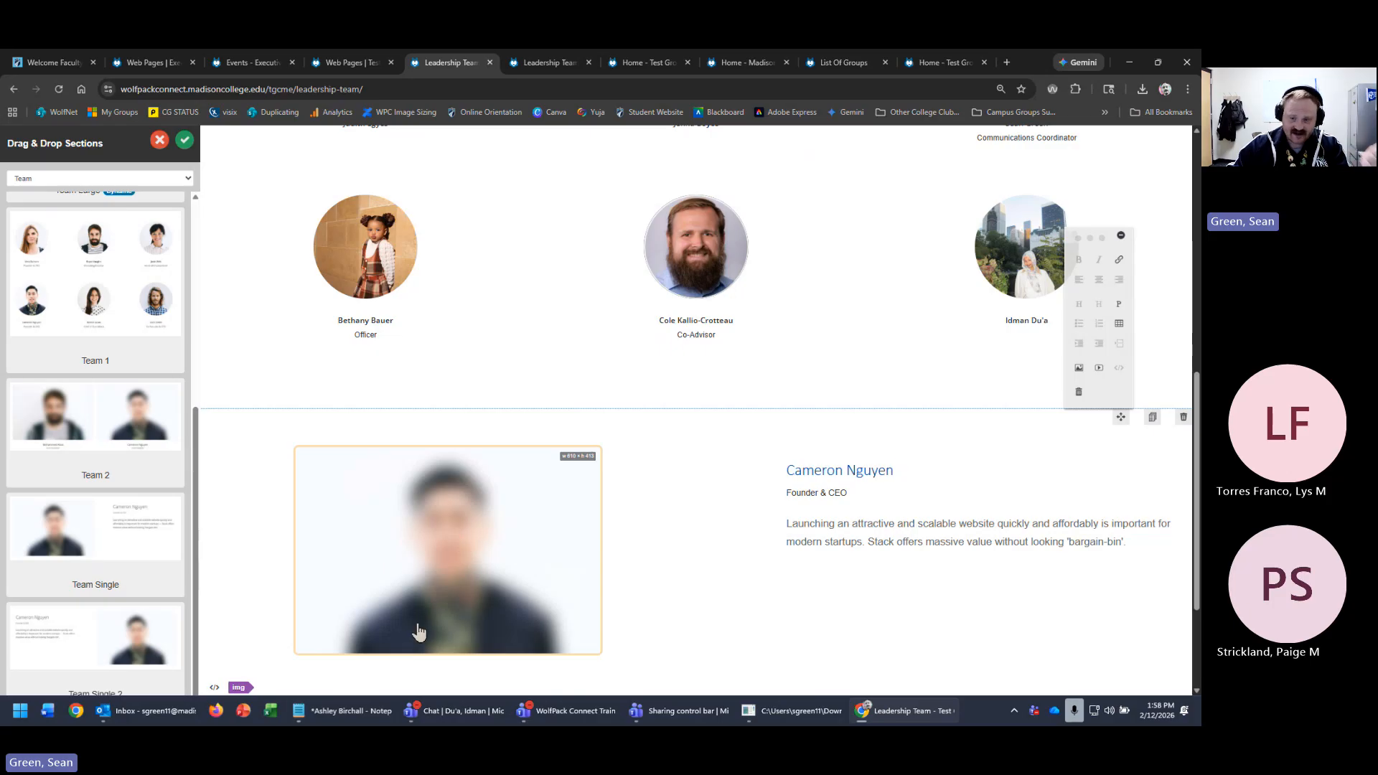
triple_click(874, 468)
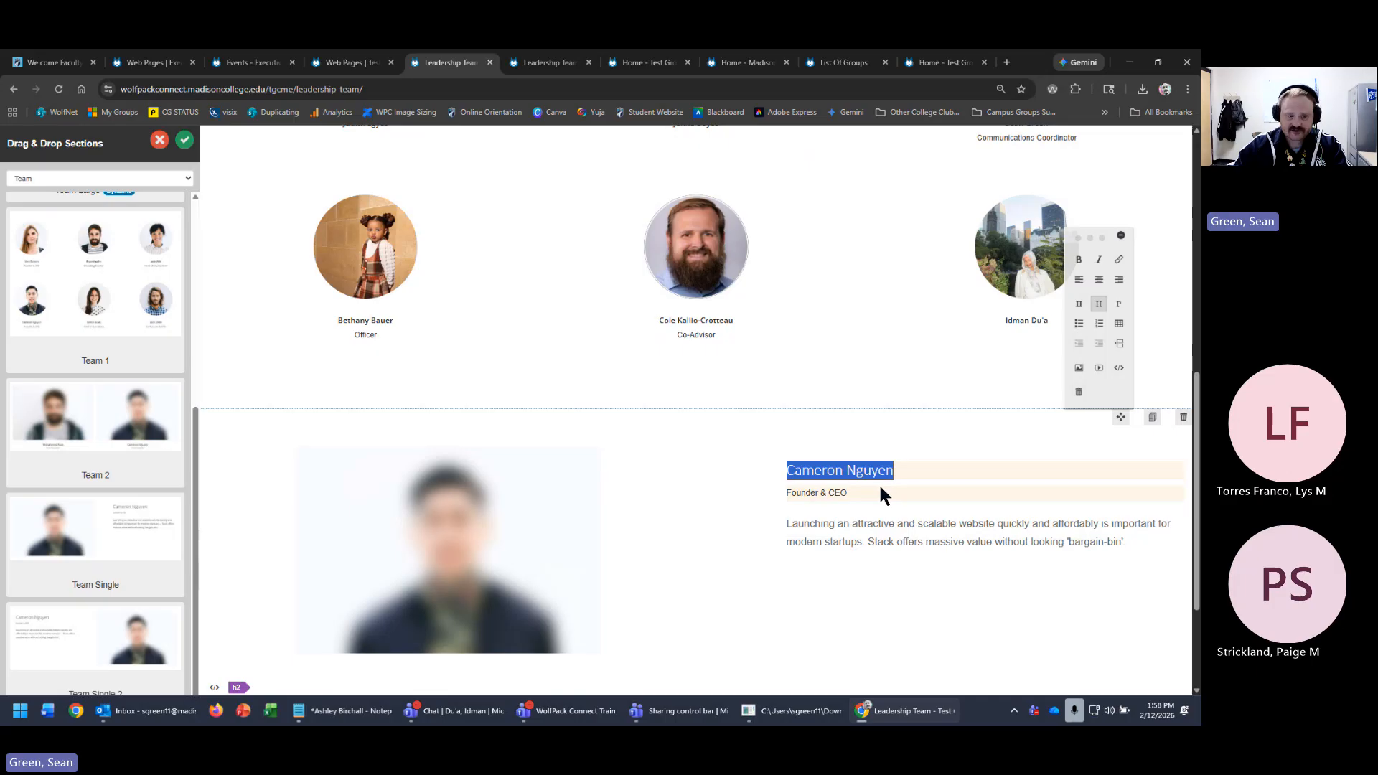
click(626, 298)
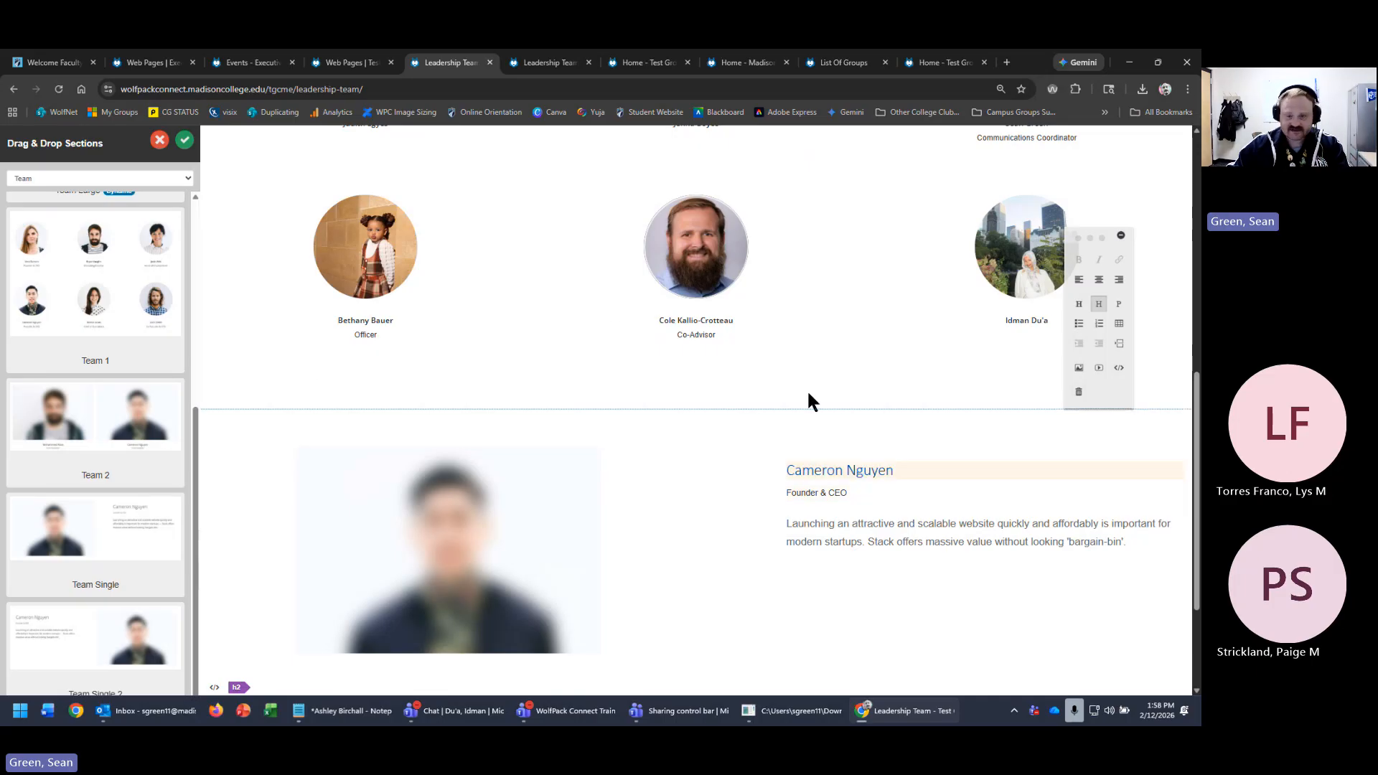
scroll(808, 393, up, 3)
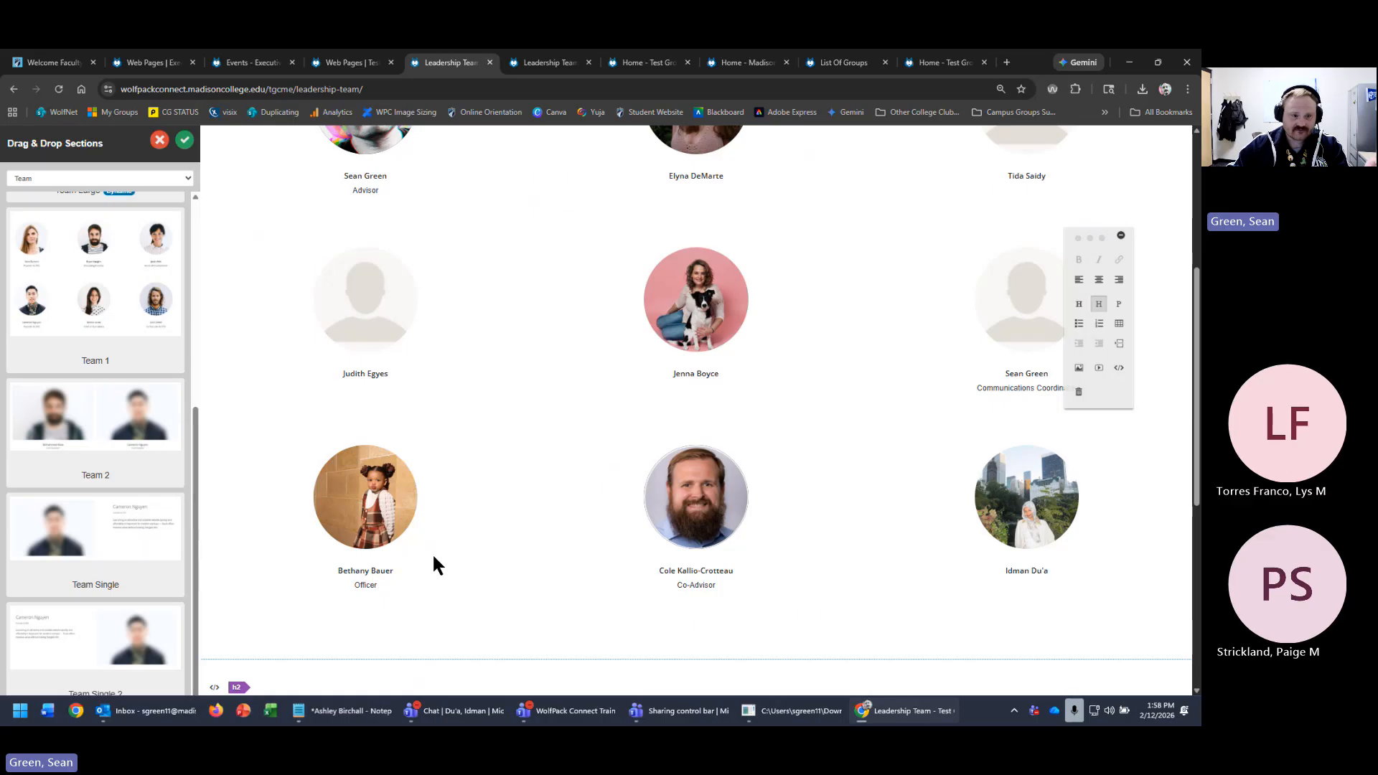
scroll(88, 512, down, 3)
scroll(125, 512, up, 2)
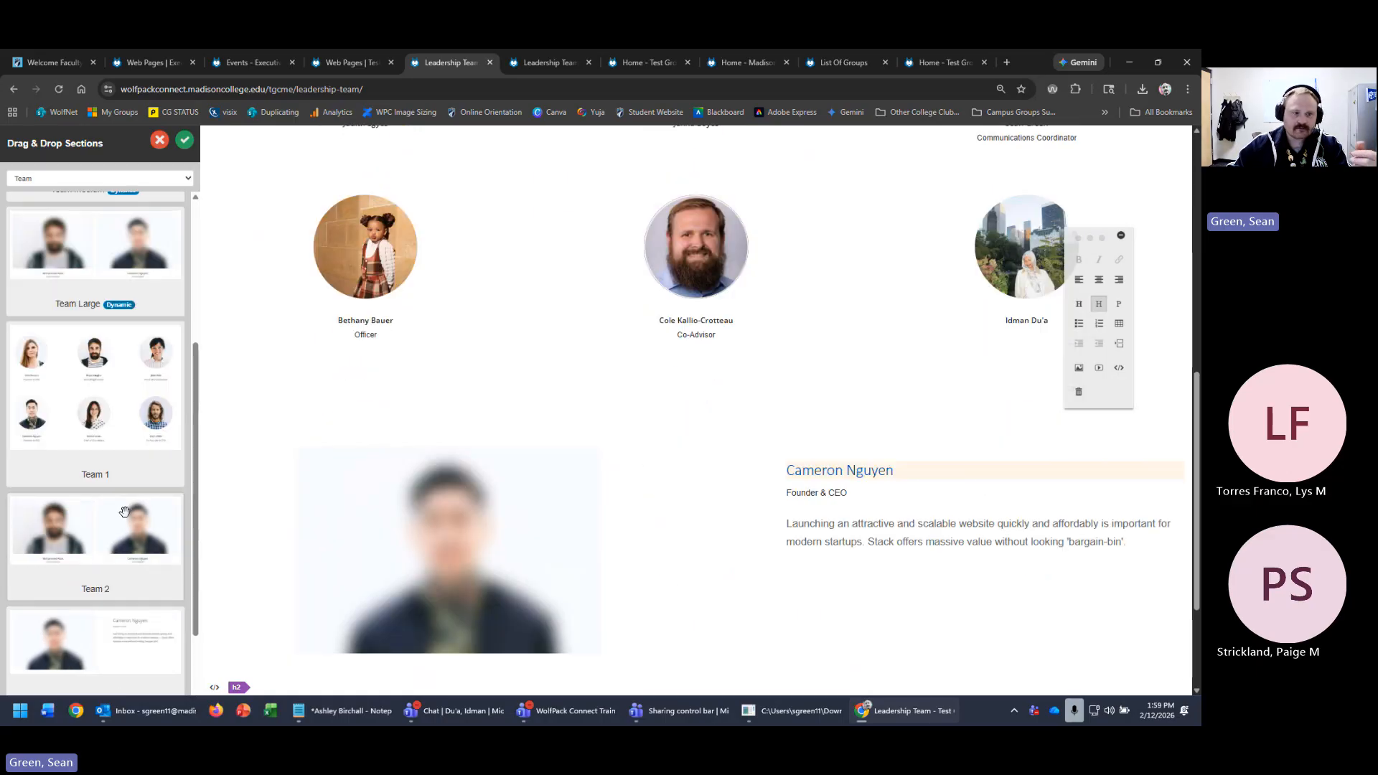
scroll(125, 511, up, 3)
scroll(575, 436, up, 15)
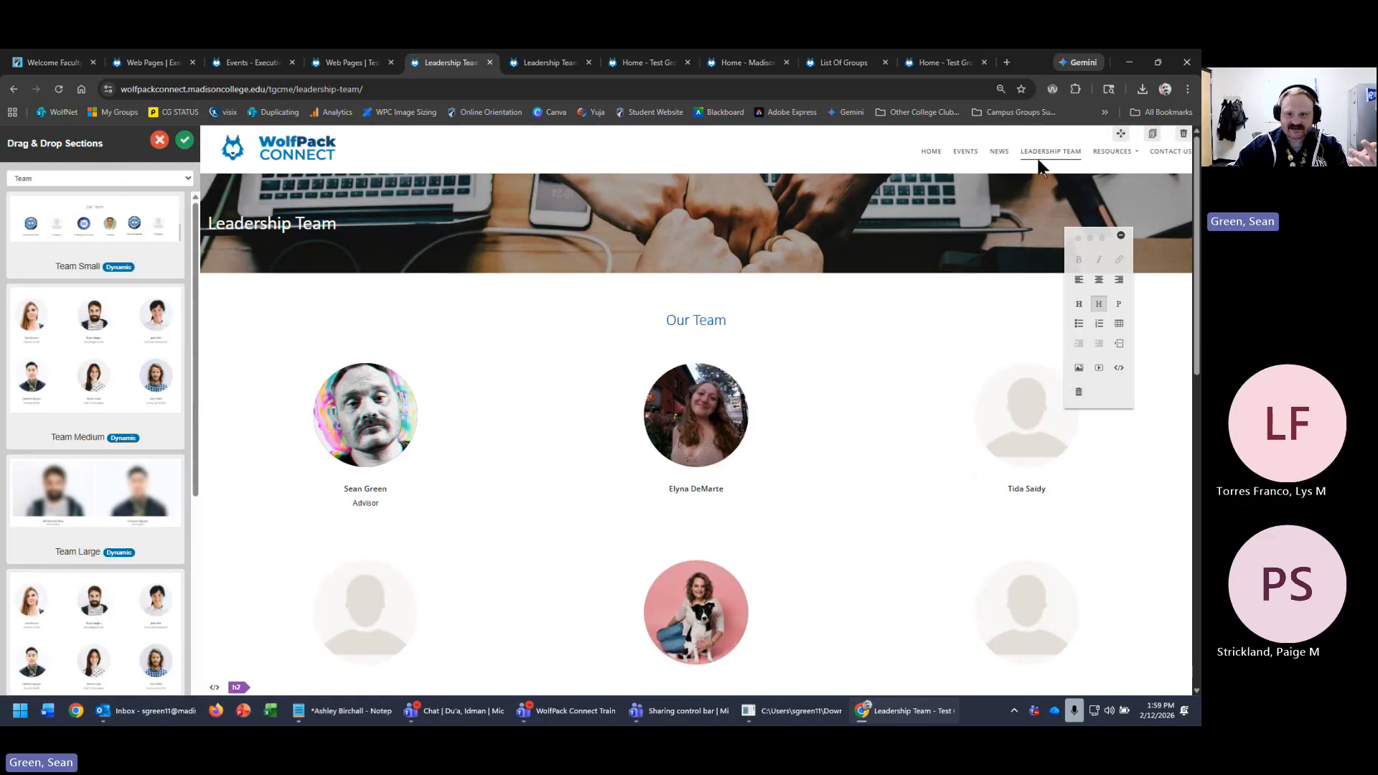
- Add Upcoming Events Large and Featured sections above the footer of the club's Events page
click(965, 151)
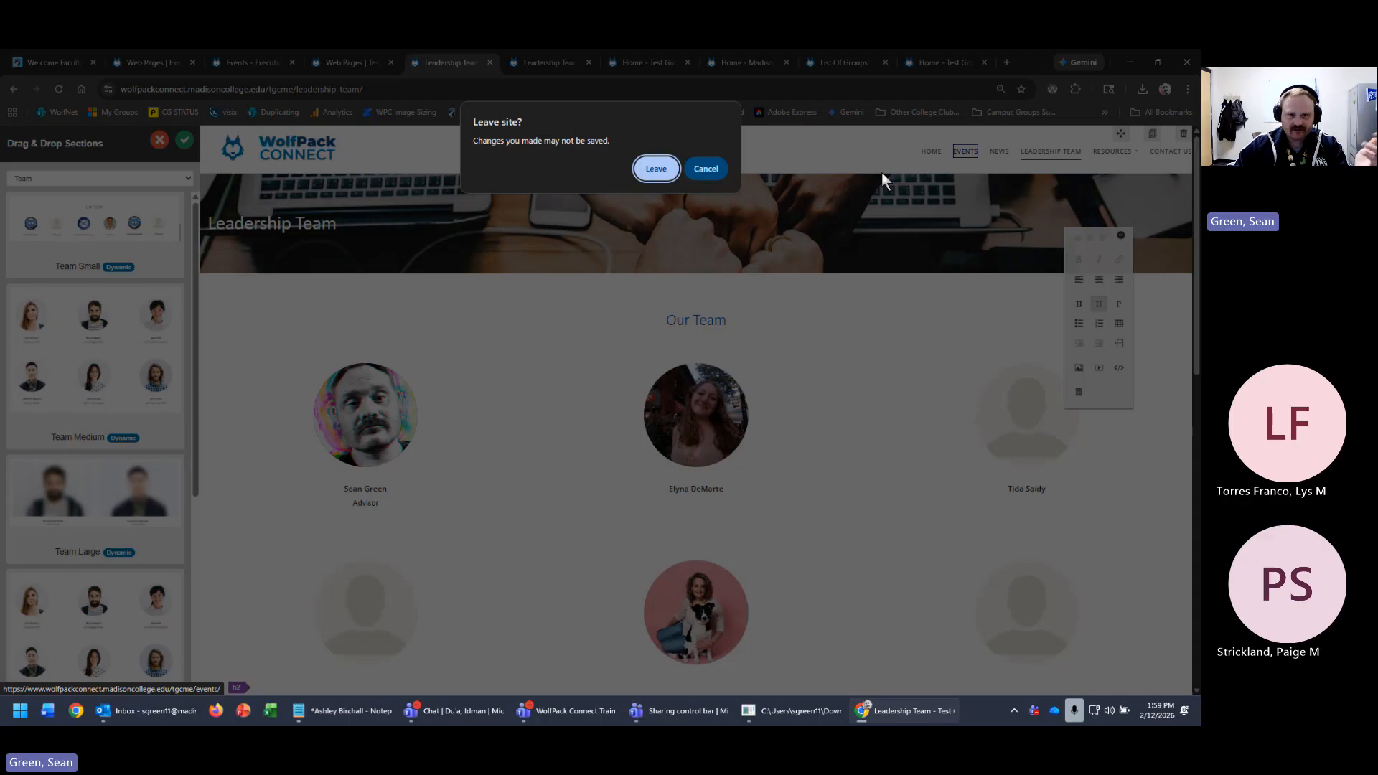
click(656, 169)
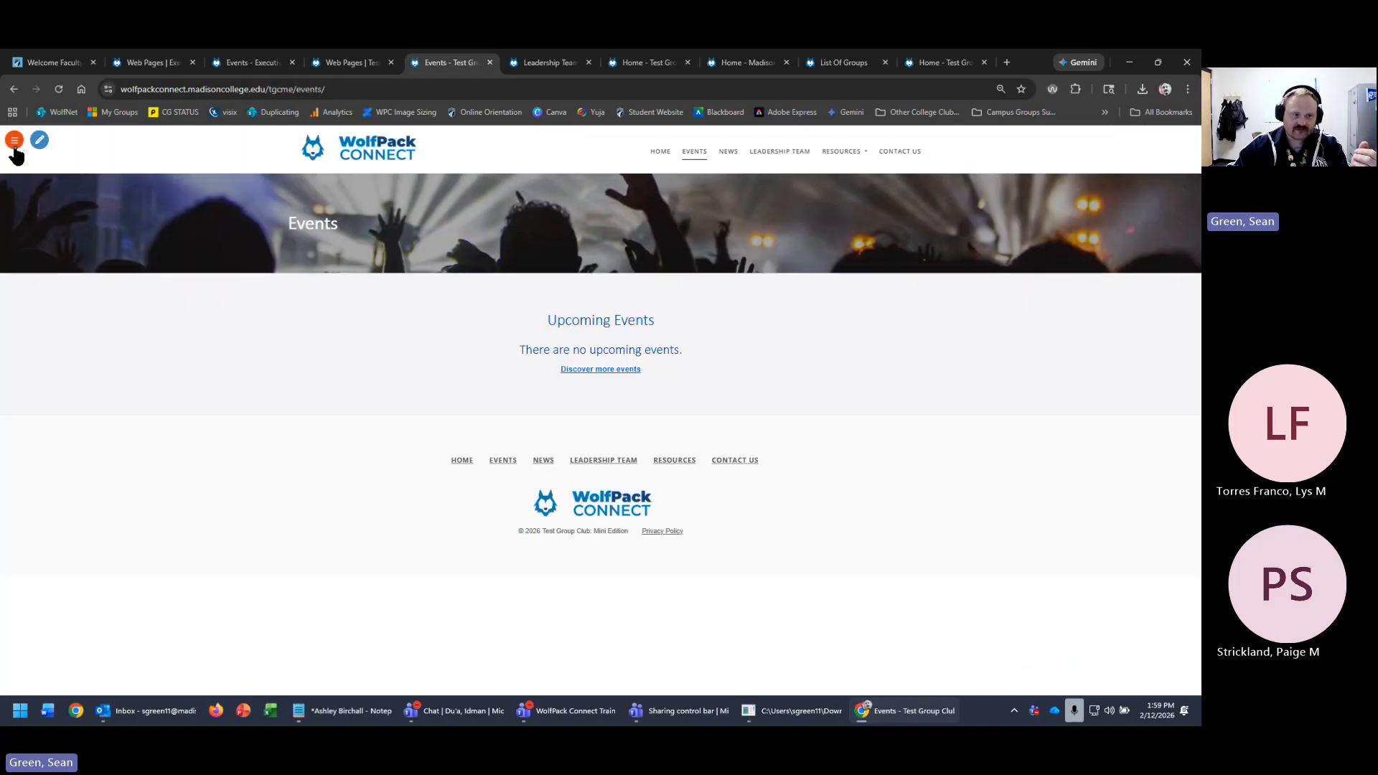
click(48, 143)
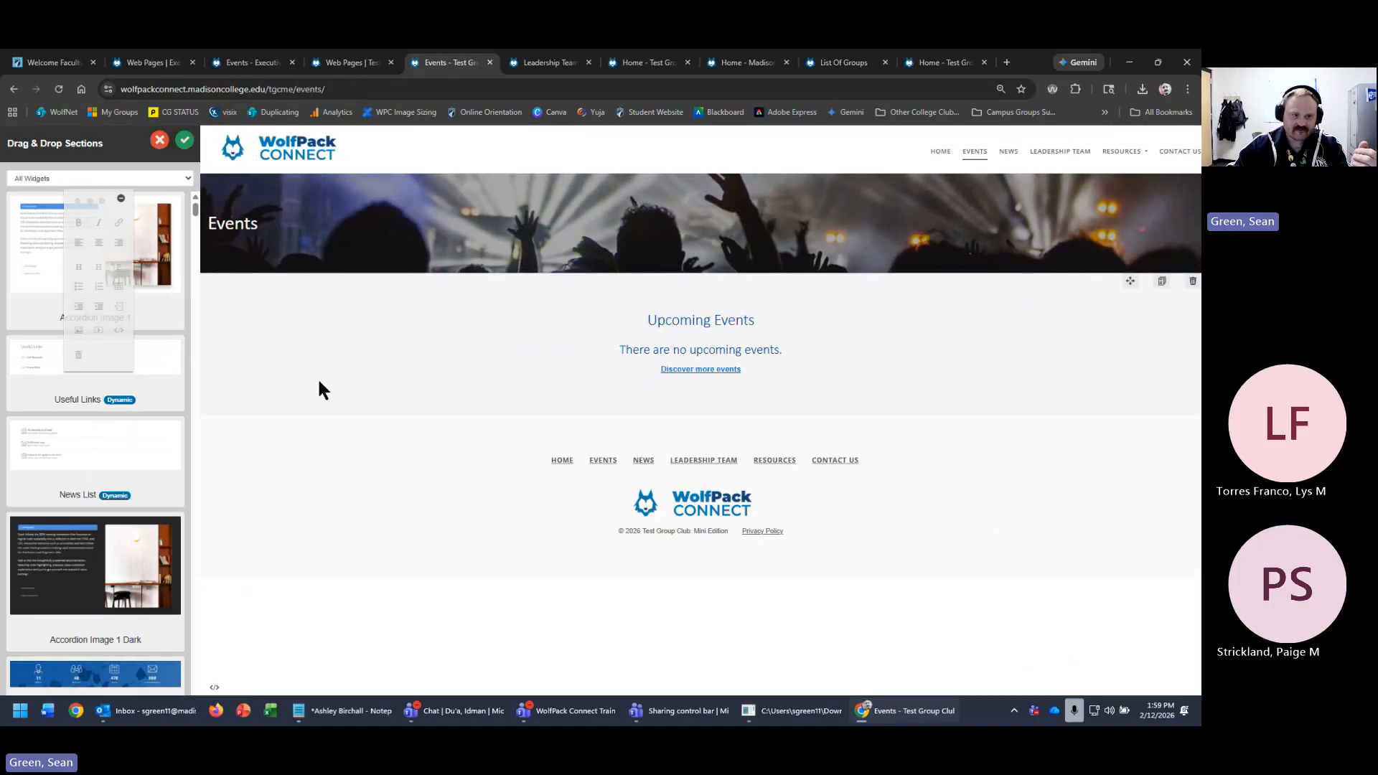
click(156, 179)
click(50, 316)
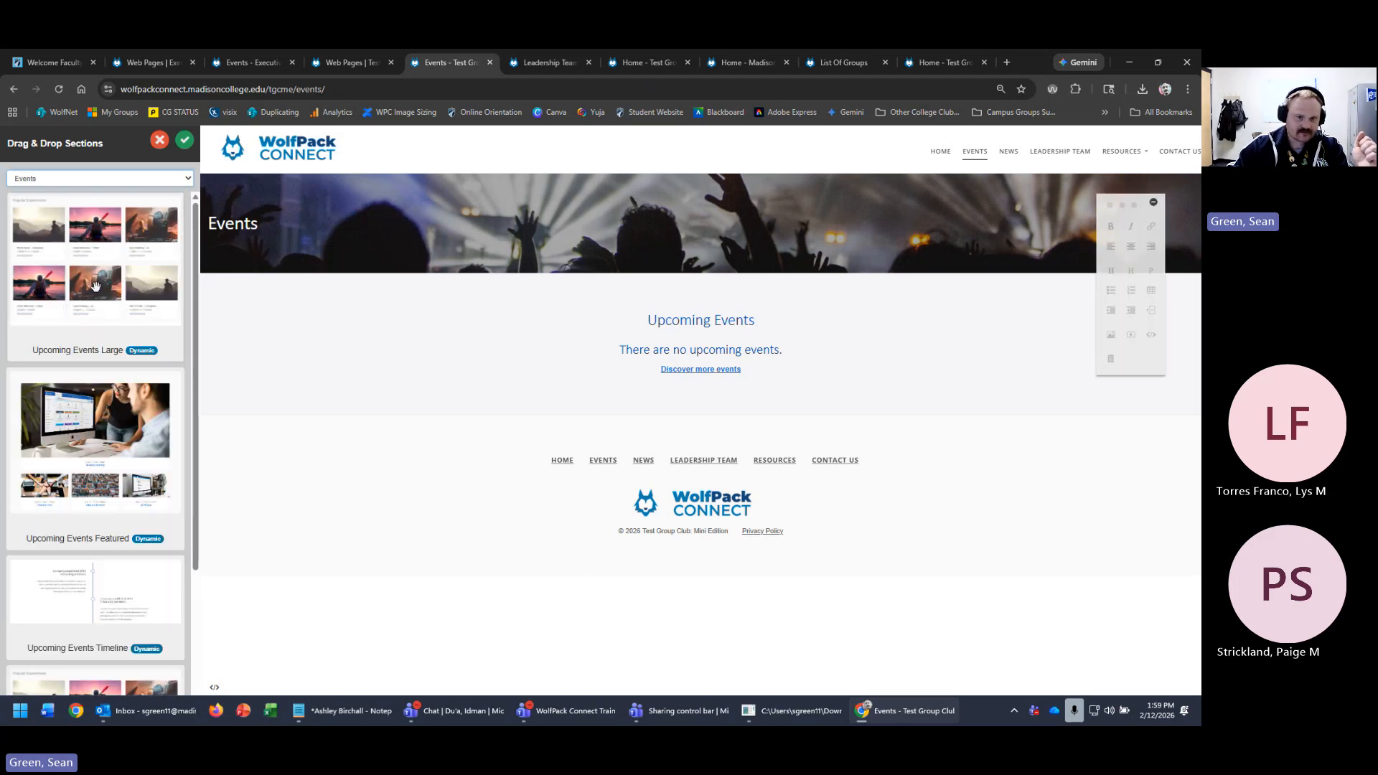
drag(93, 287, 754, 388)
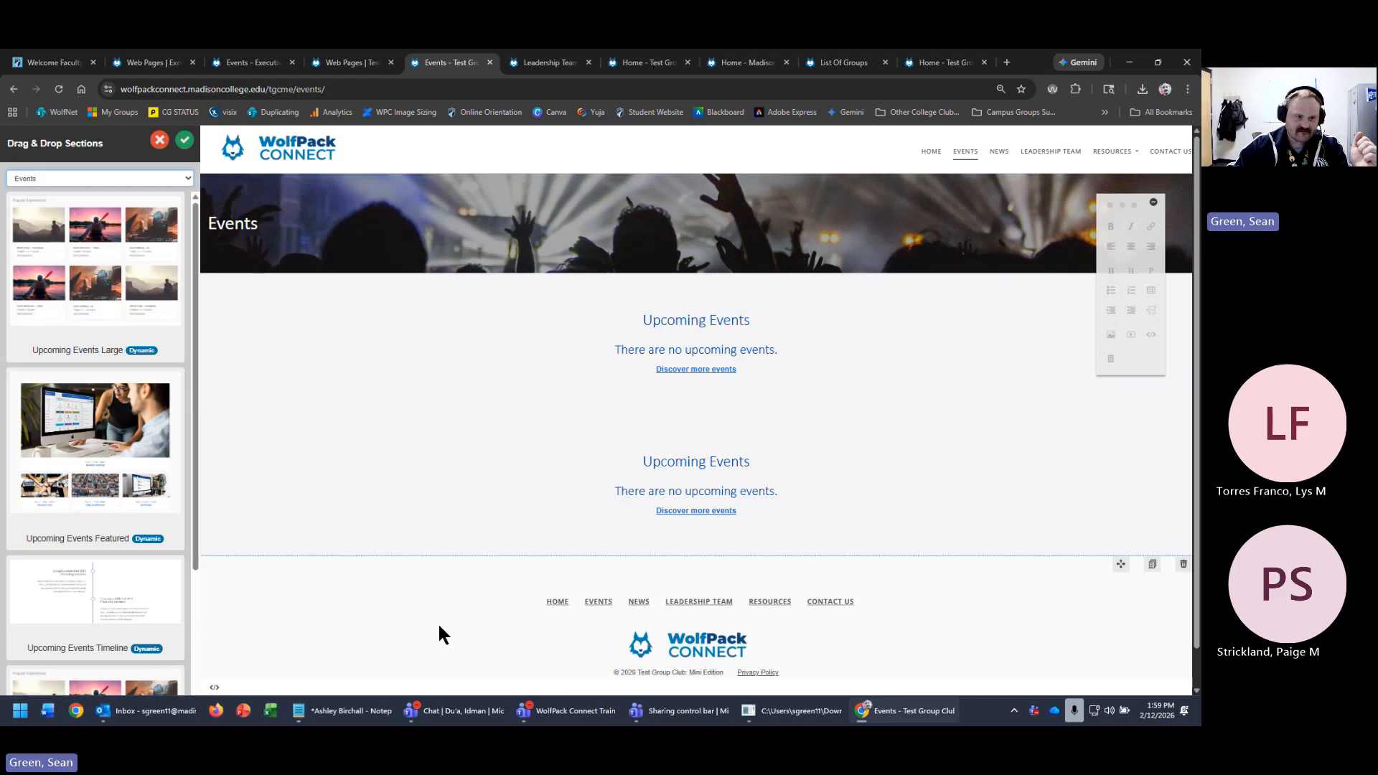
drag(43, 440, 797, 503)
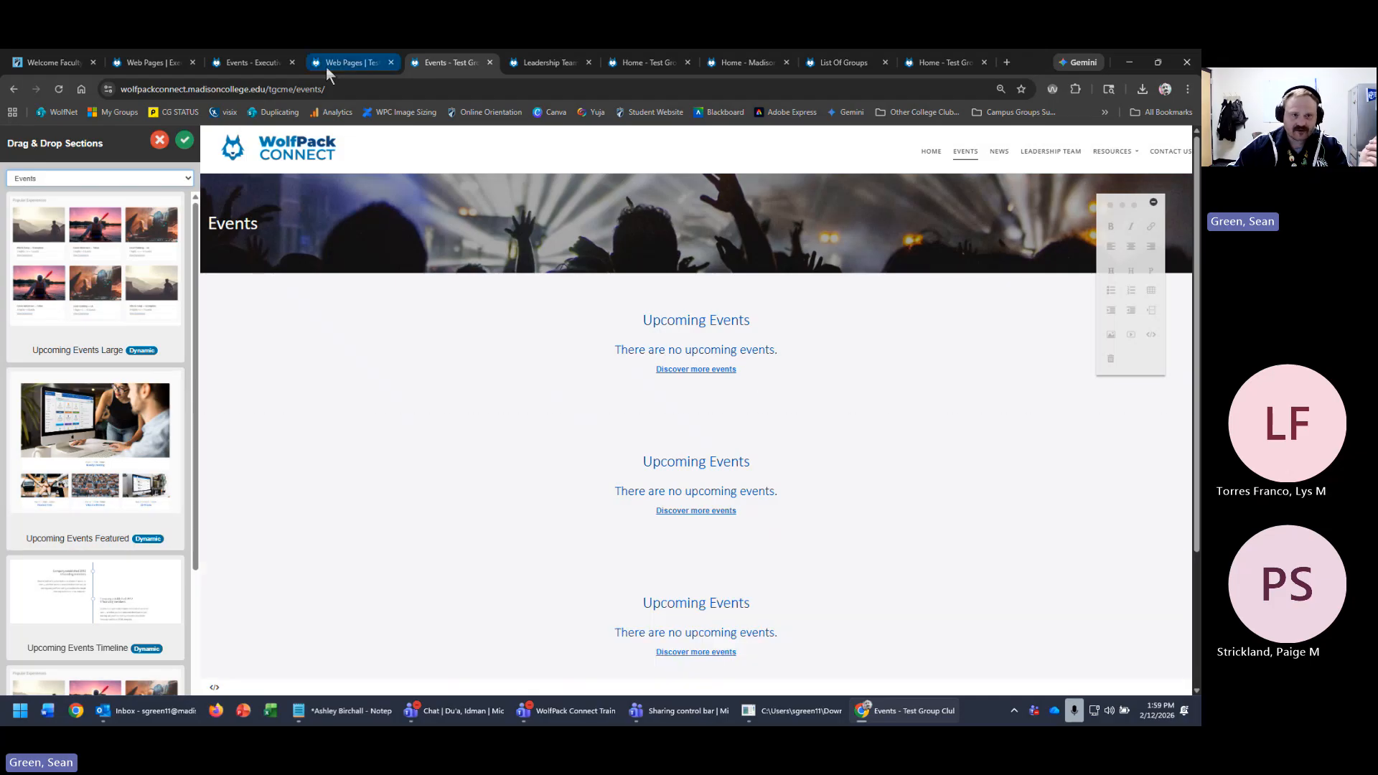
- Look through the open site pages, ending on the Executive Leadership Team's Upcoming Events page
click(343, 62)
click(540, 65)
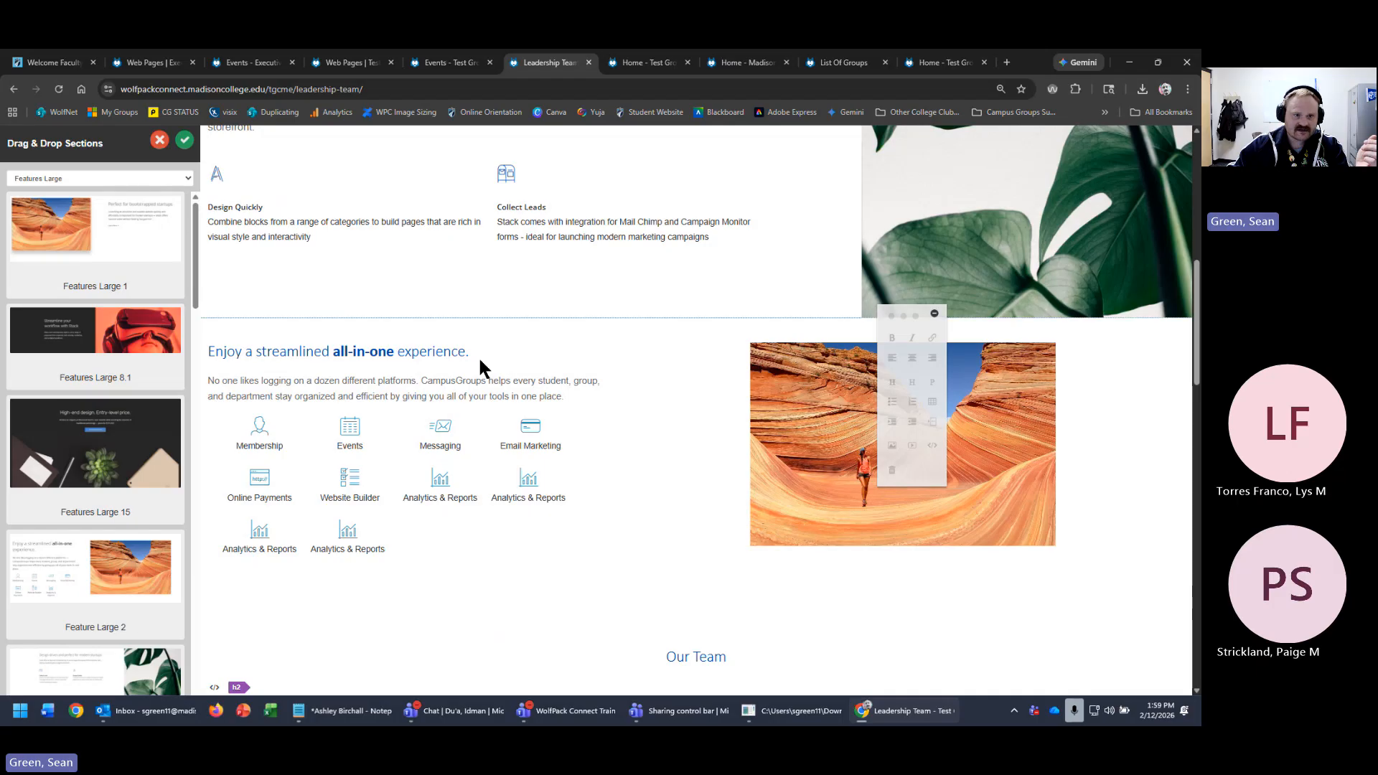
scroll(478, 356, up, 8)
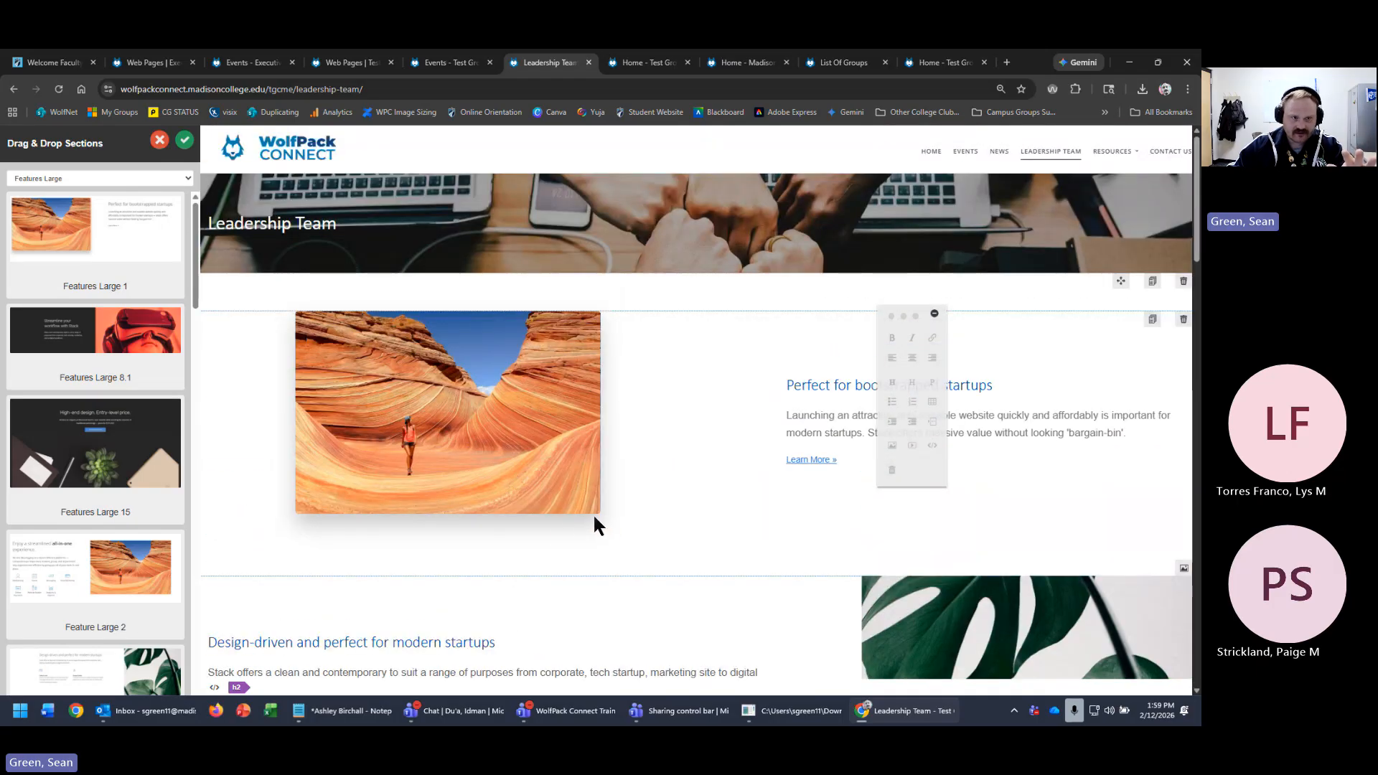
click(633, 63)
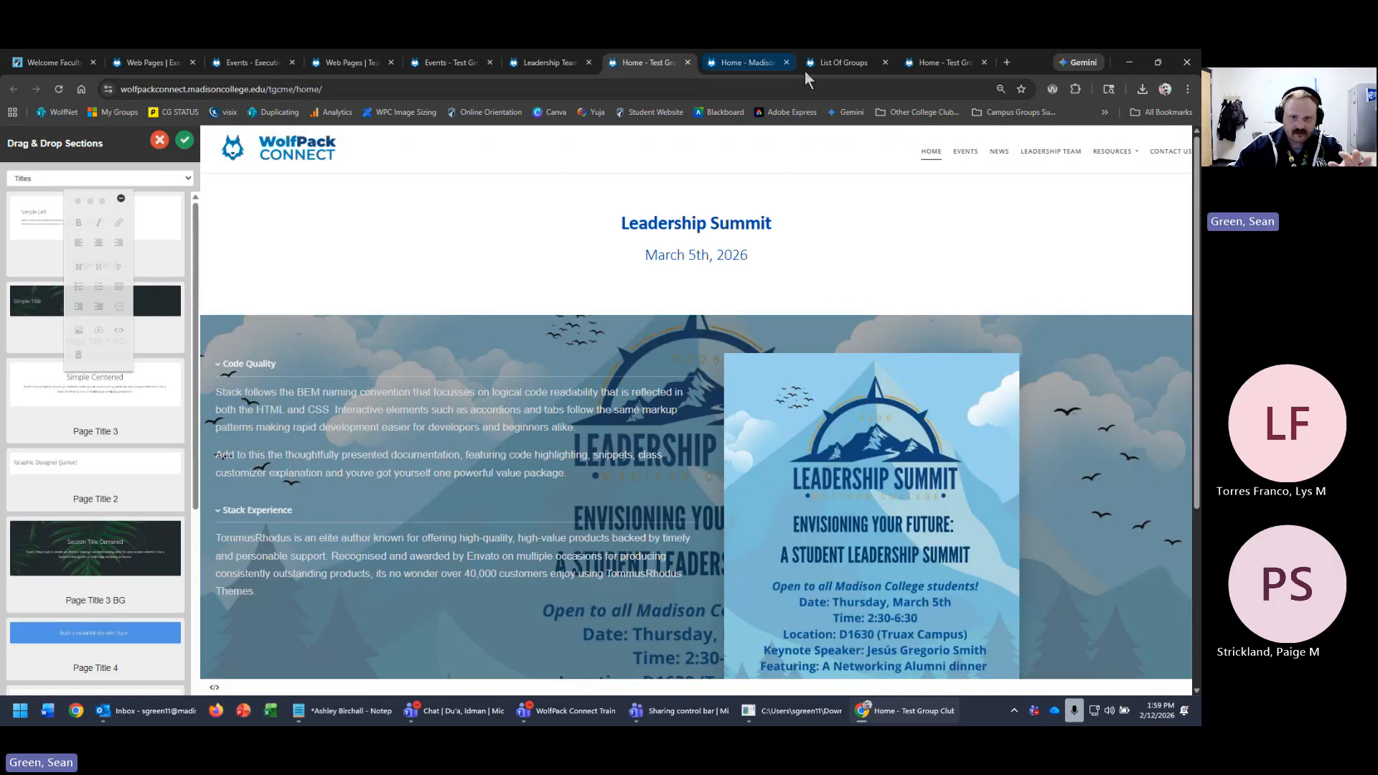
click(752, 67)
click(260, 63)
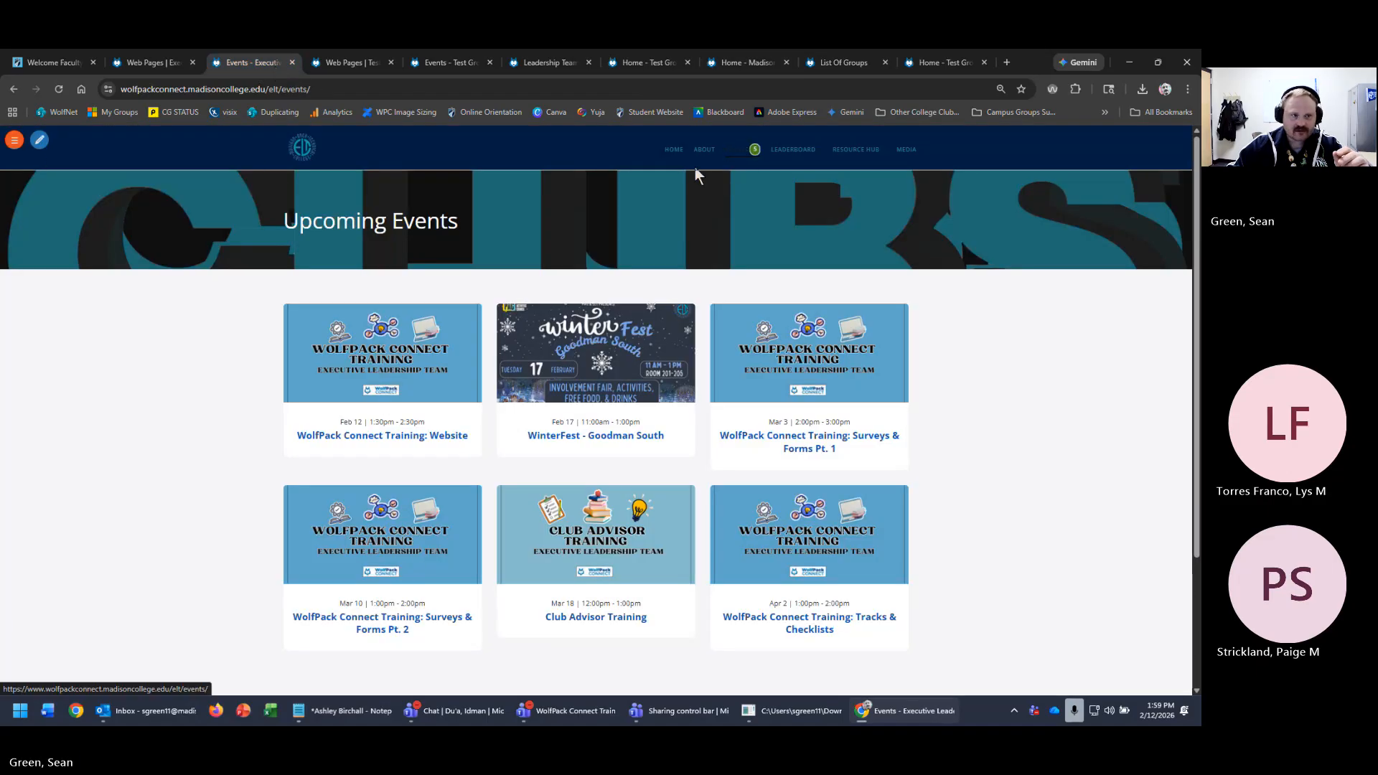
- Place an Upcoming Events widget from the Events category near the top of the Leadership Team events page
click(40, 142)
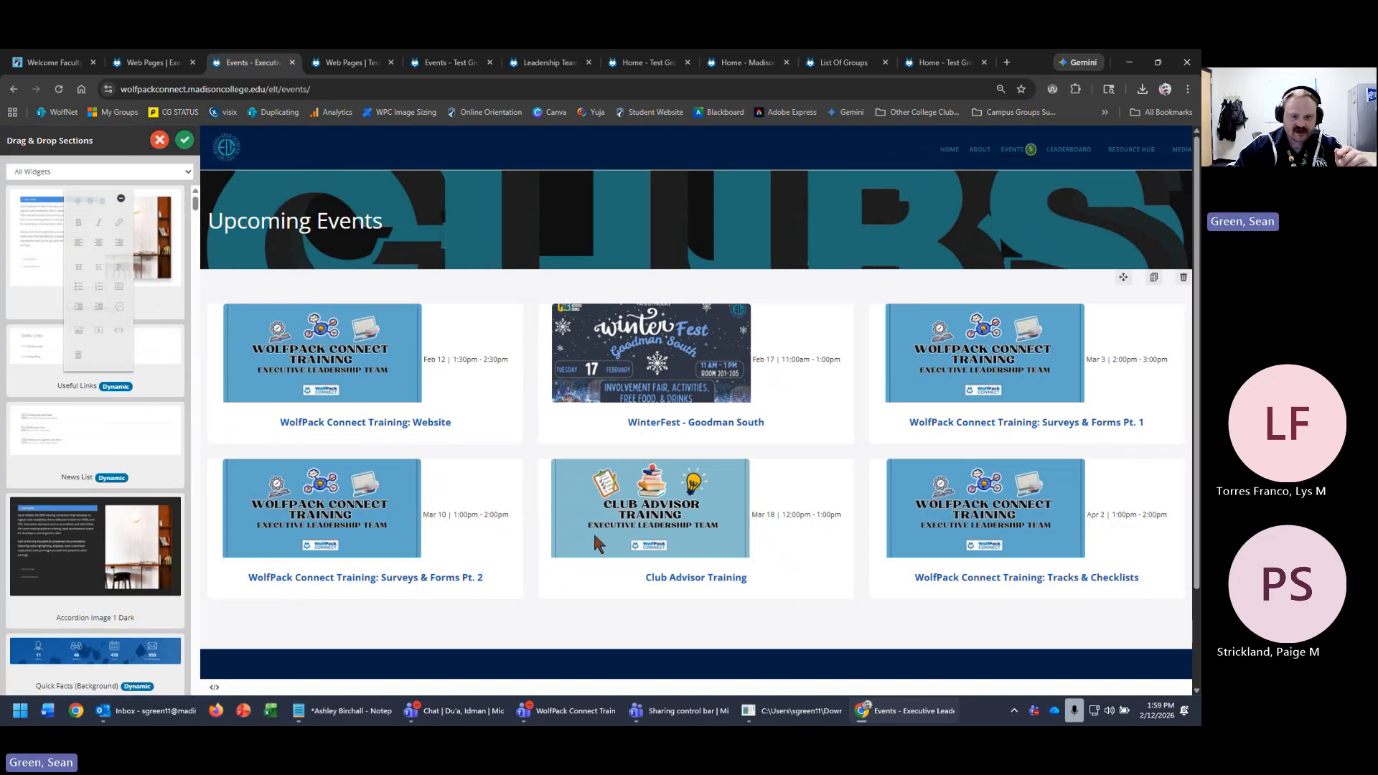
scroll(510, 612, down, 3)
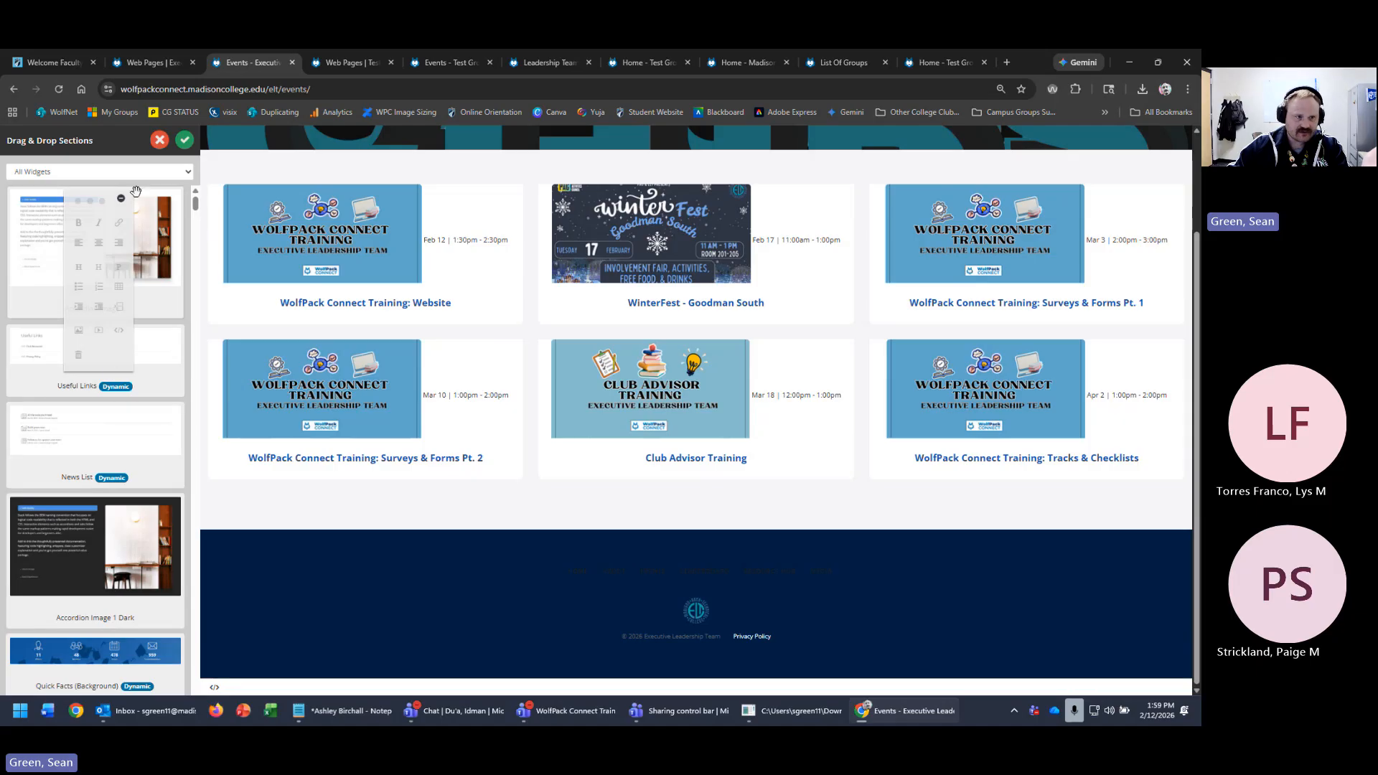
click(101, 172)
click(63, 311)
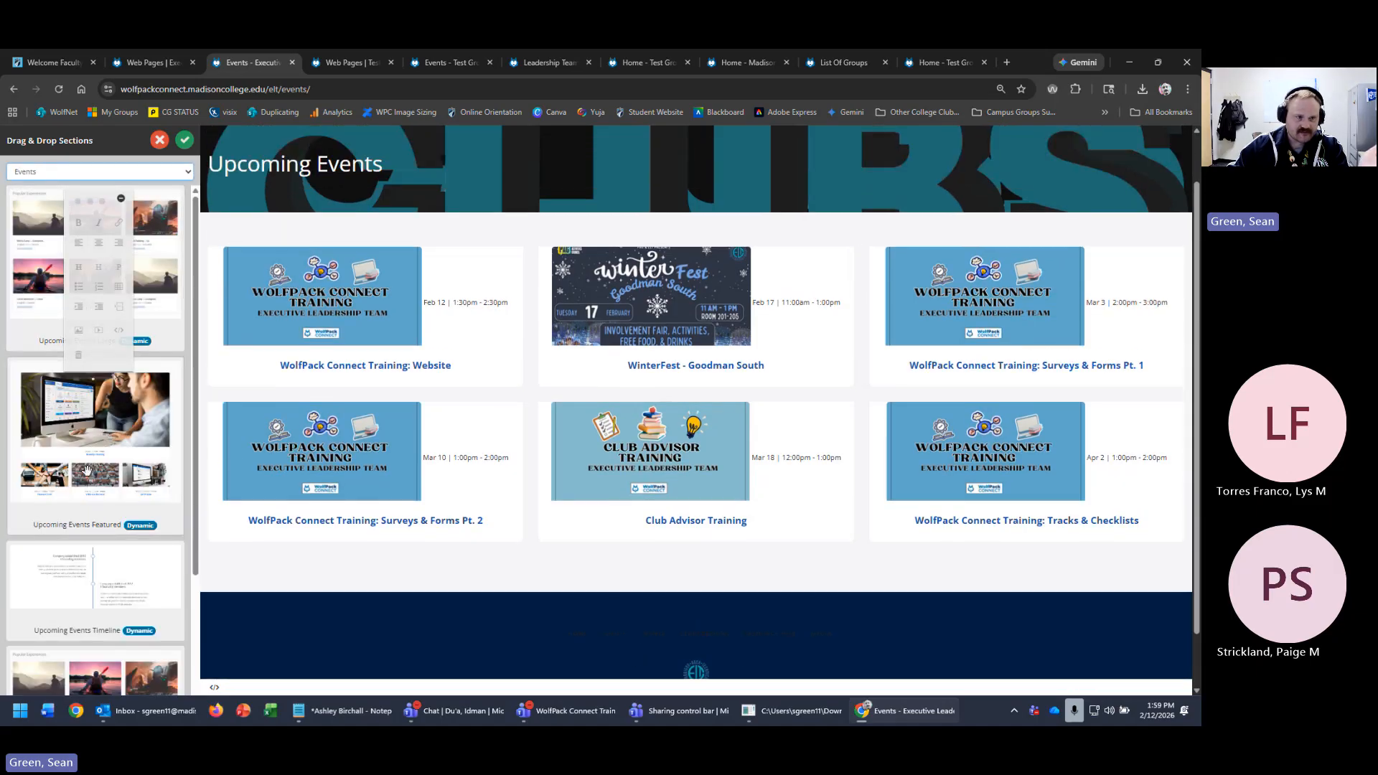
drag(17, 249, 590, 344)
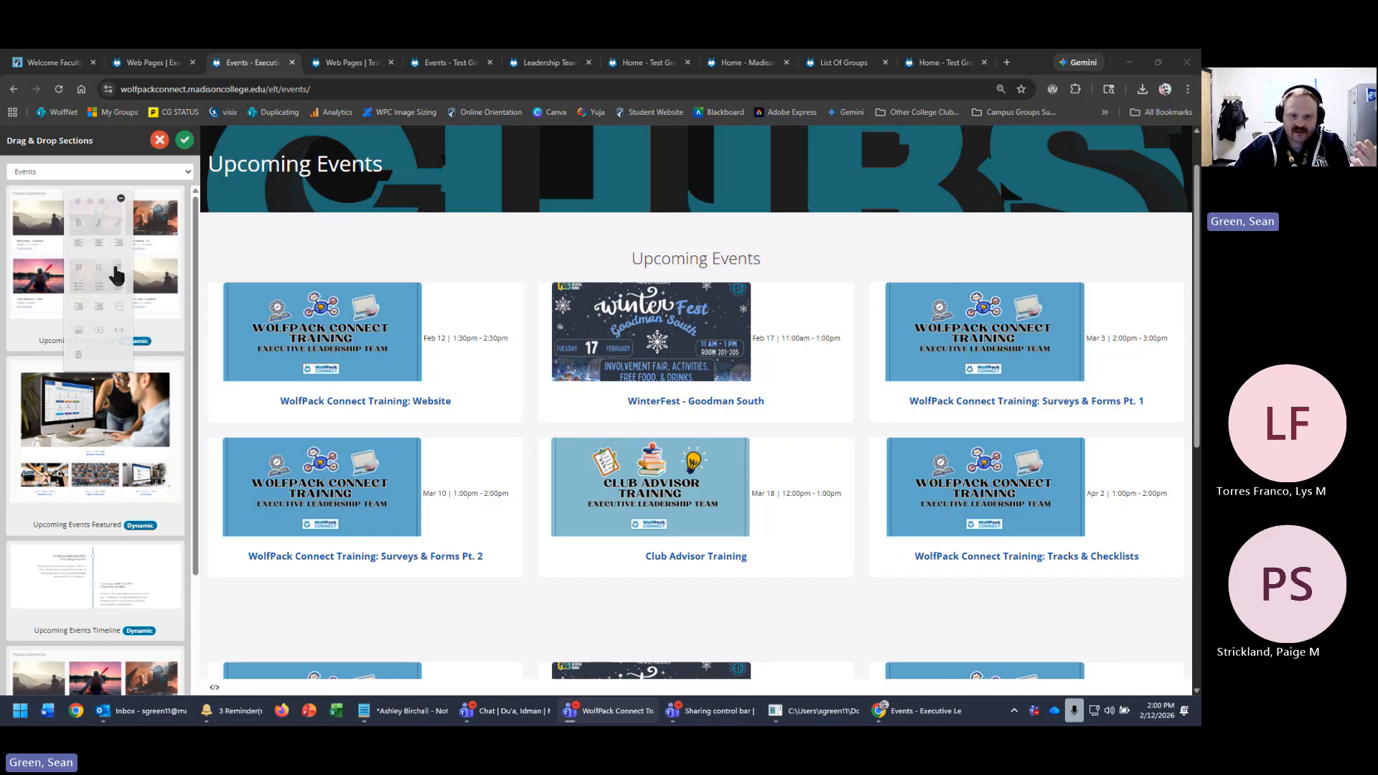
scroll(820, 400, down, 1)
scroll(820, 400, down, 2)
scroll(739, 409, up, 5)
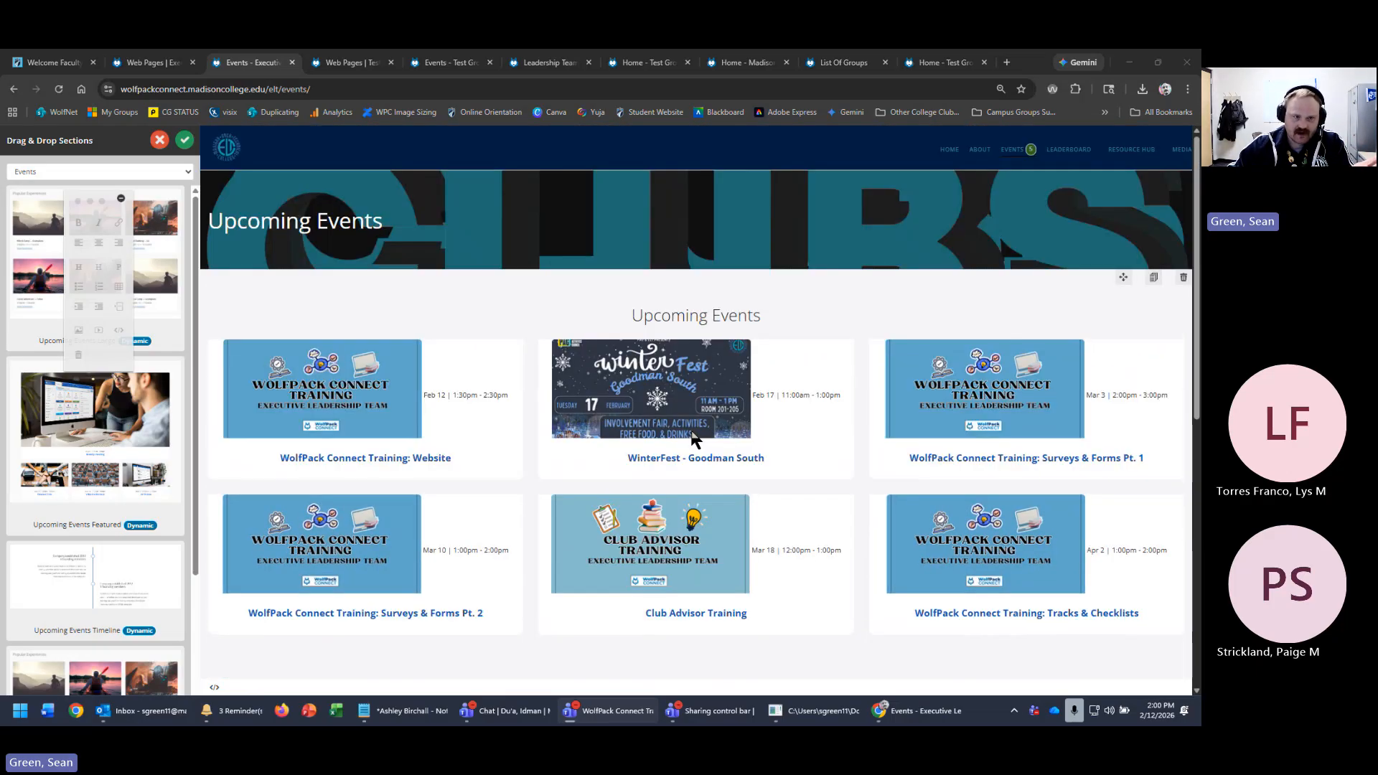
scroll(681, 431, down, 1)
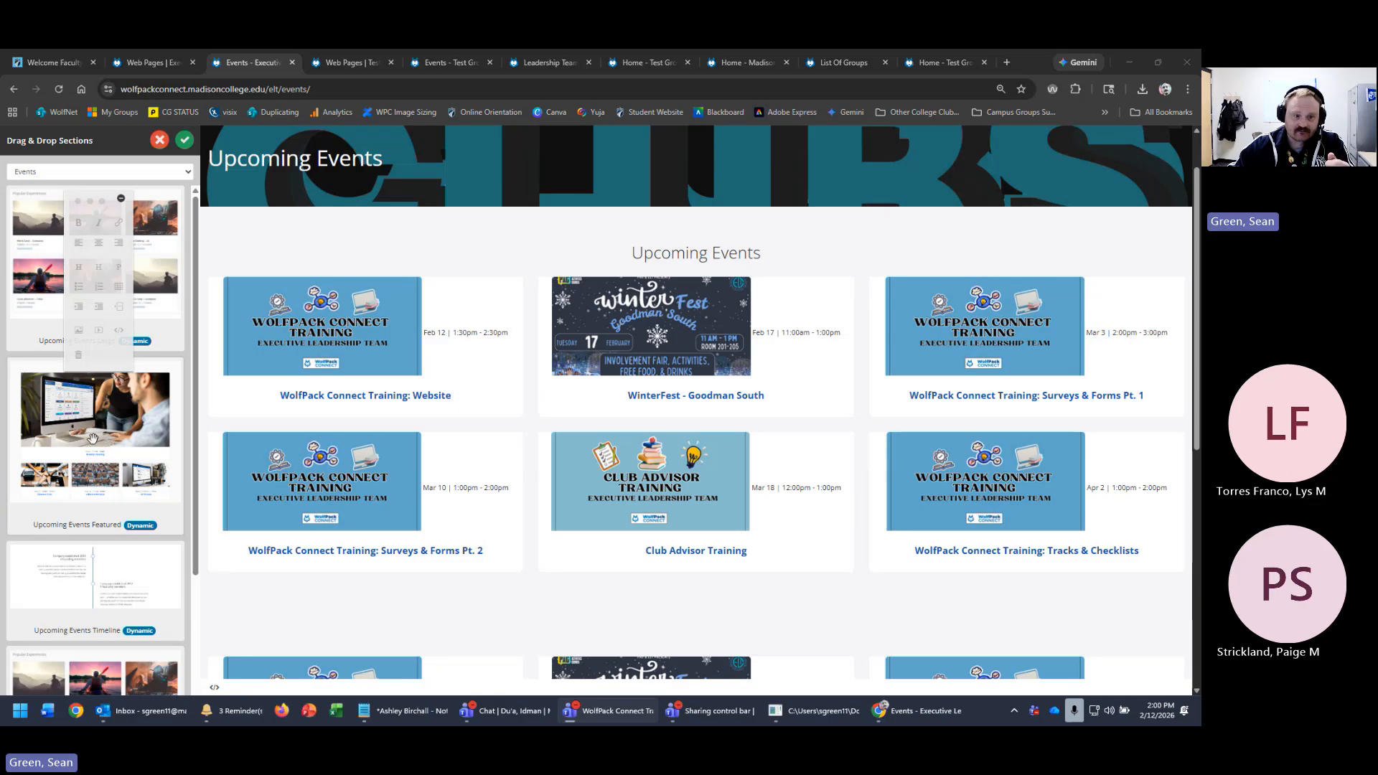
- Add a featured events section below the first Upcoming Events listing
drag(97, 438, 951, 506)
scroll(950, 505, down, 11)
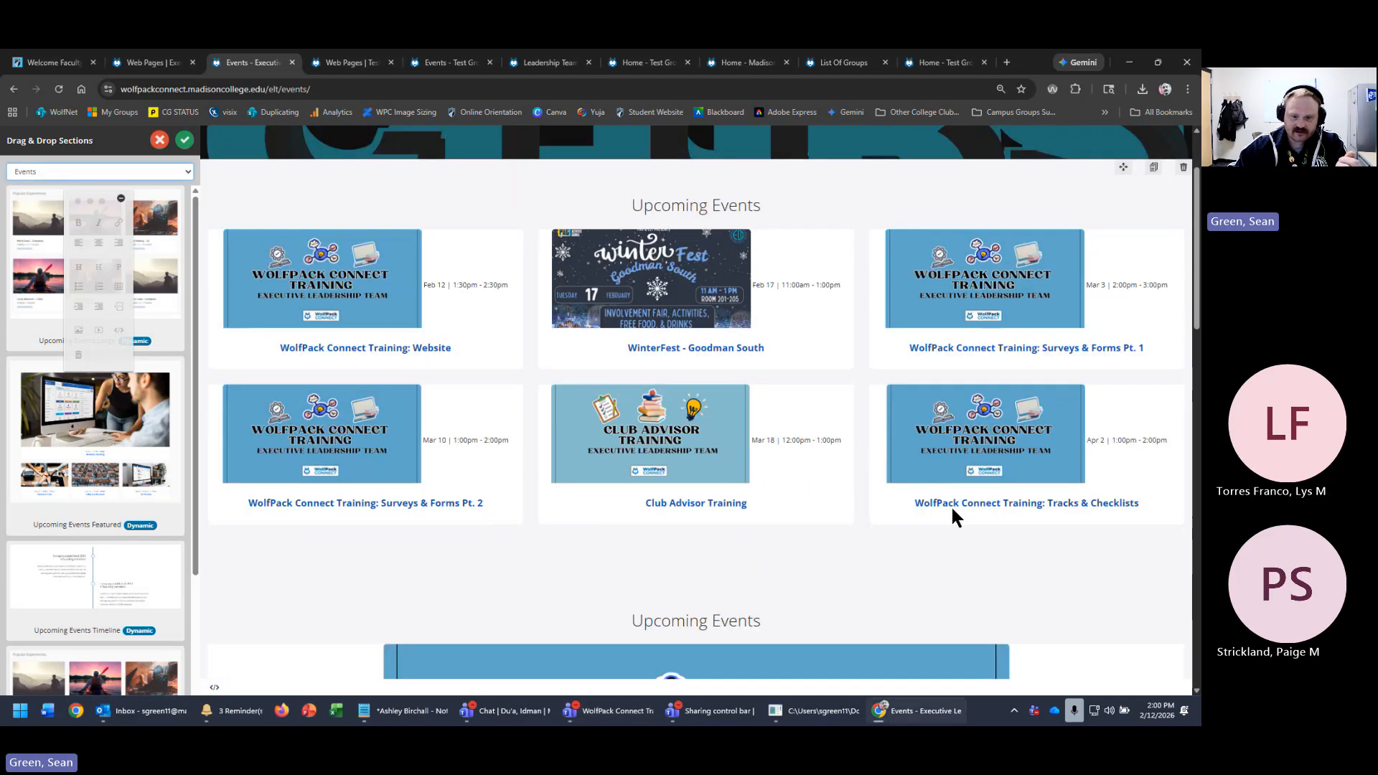
scroll(1041, 520, up, 1)
scroll(1062, 522, up, 2)
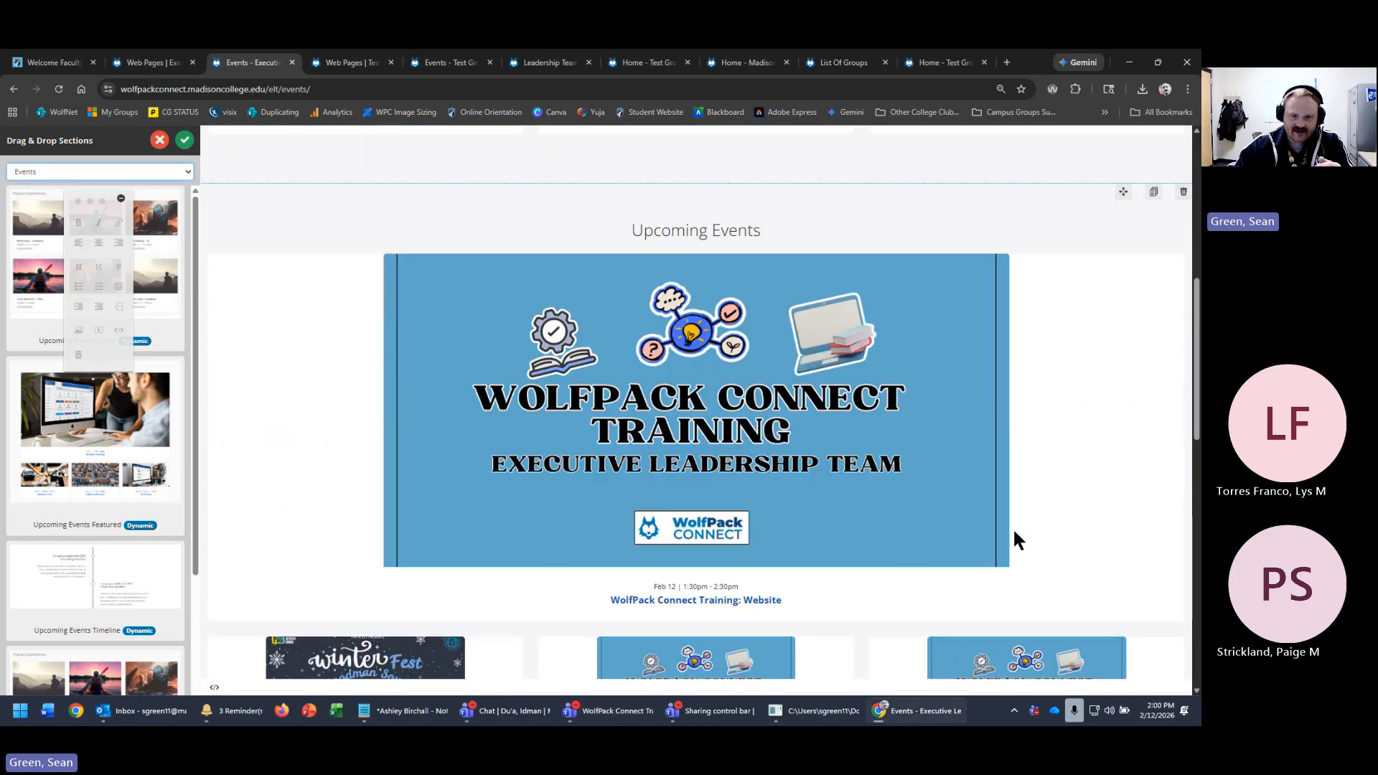
scroll(855, 379, down, 4)
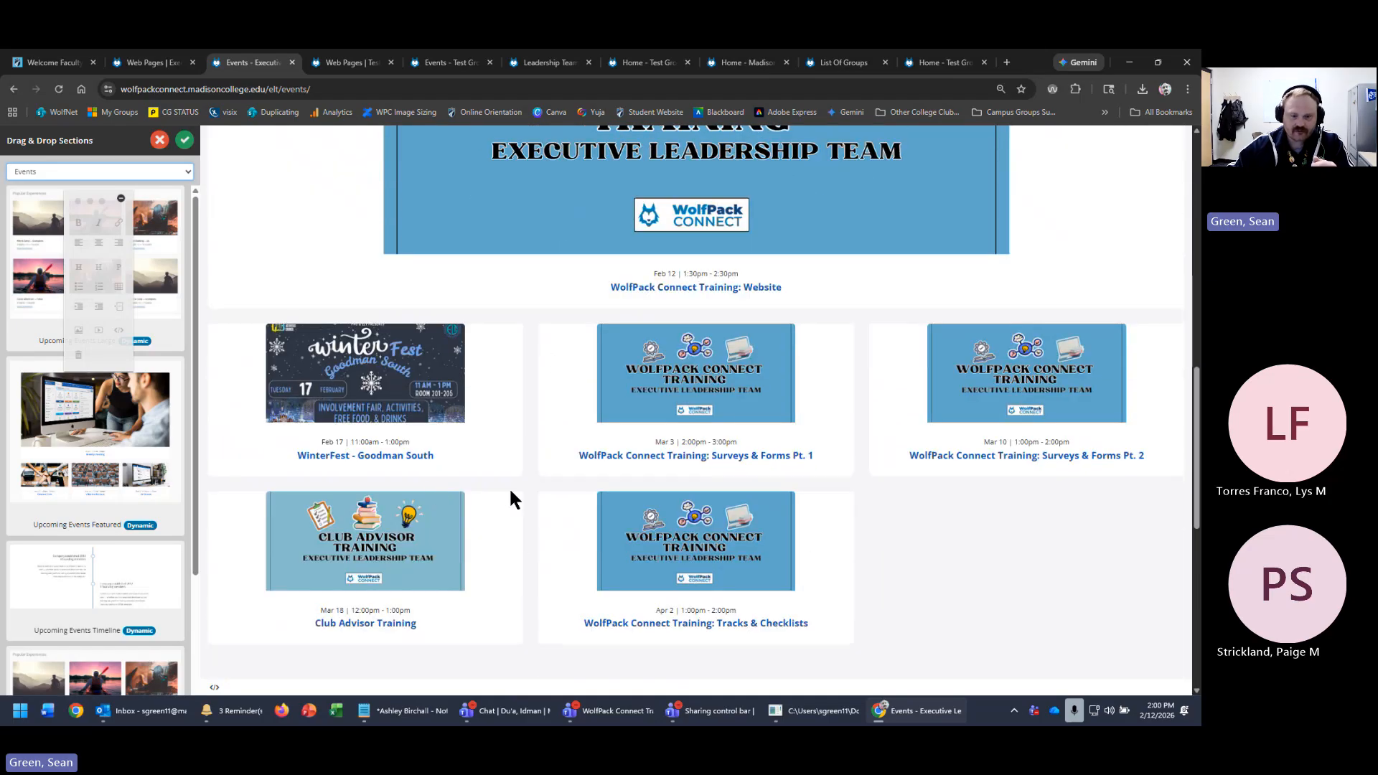
scroll(93, 488, down, 2)
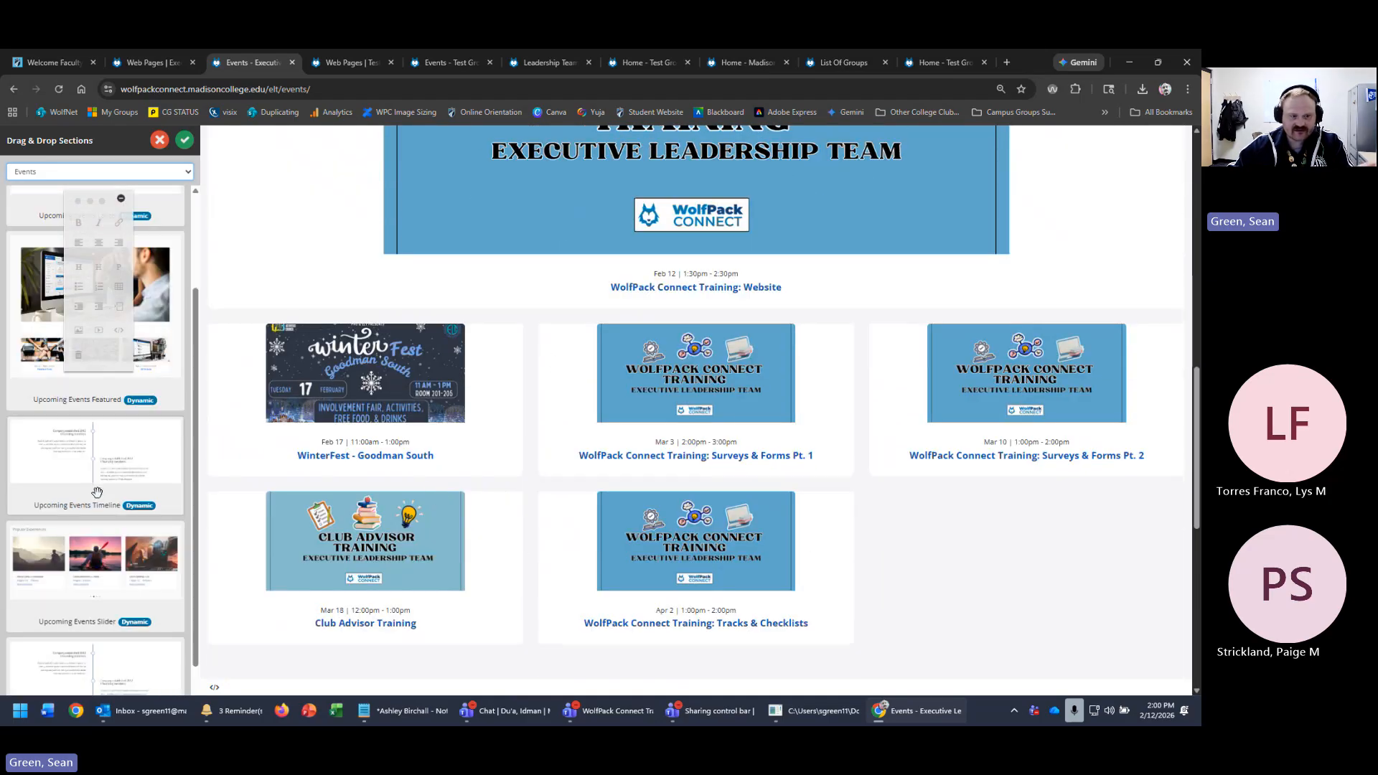
- Add an Upcoming Events timeline and an Upcoming Events slider below the event cards
drag(88, 430, 803, 626)
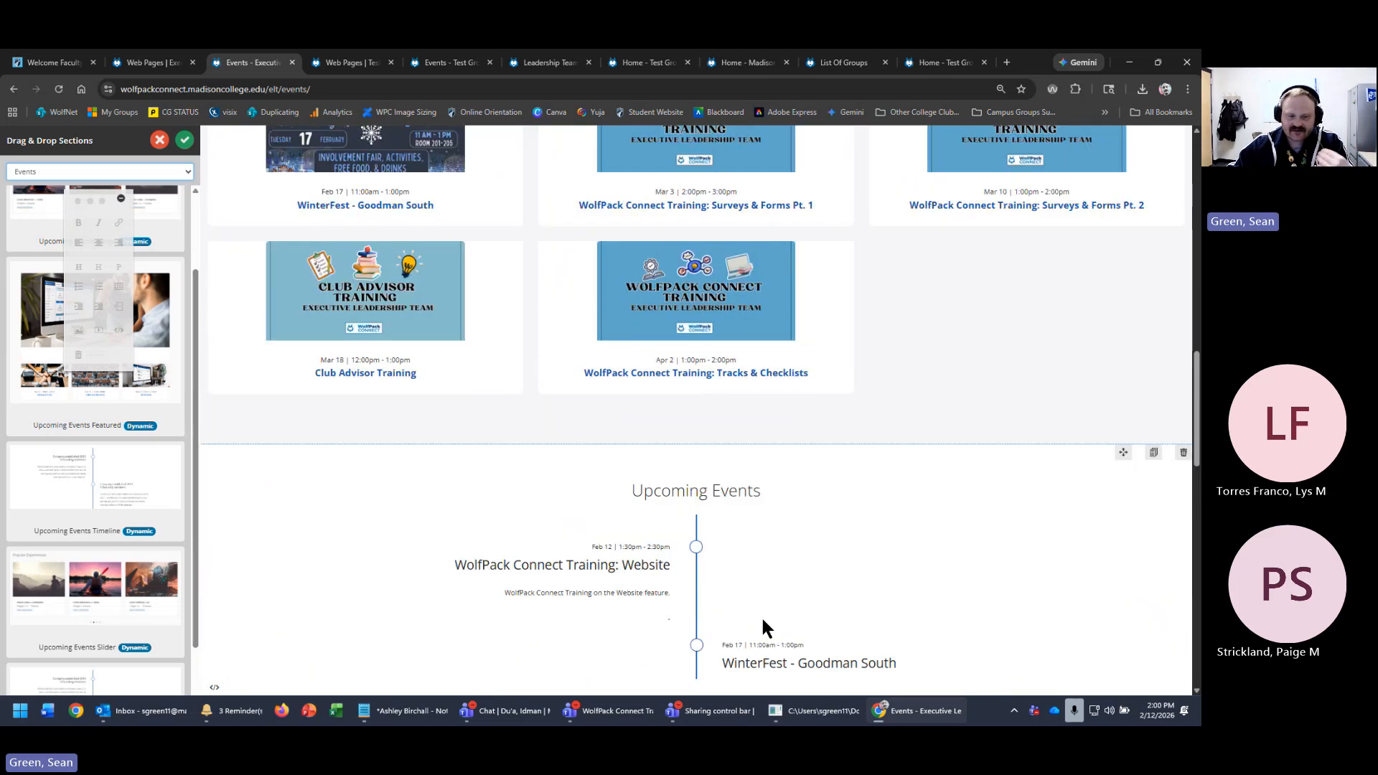
scroll(763, 617, down, 3)
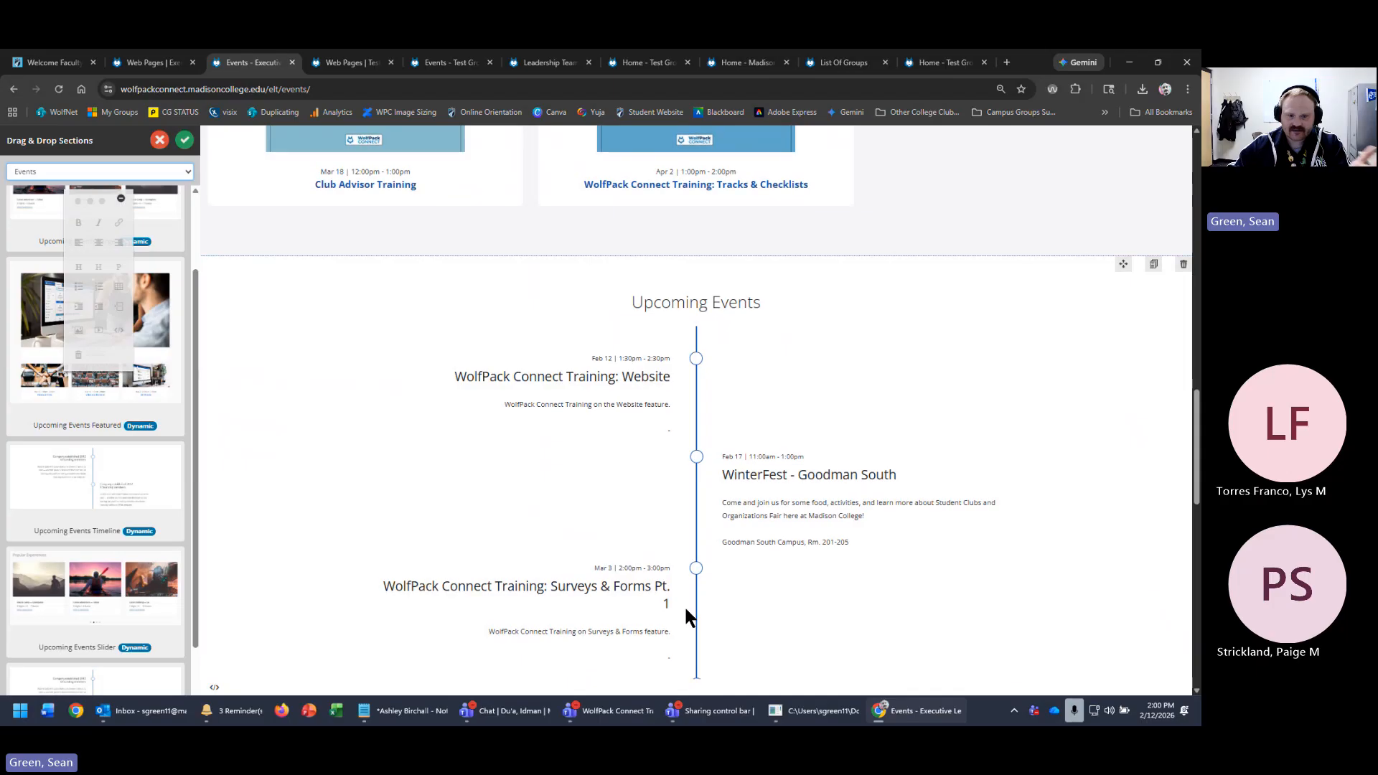
scroll(686, 611, down, 2)
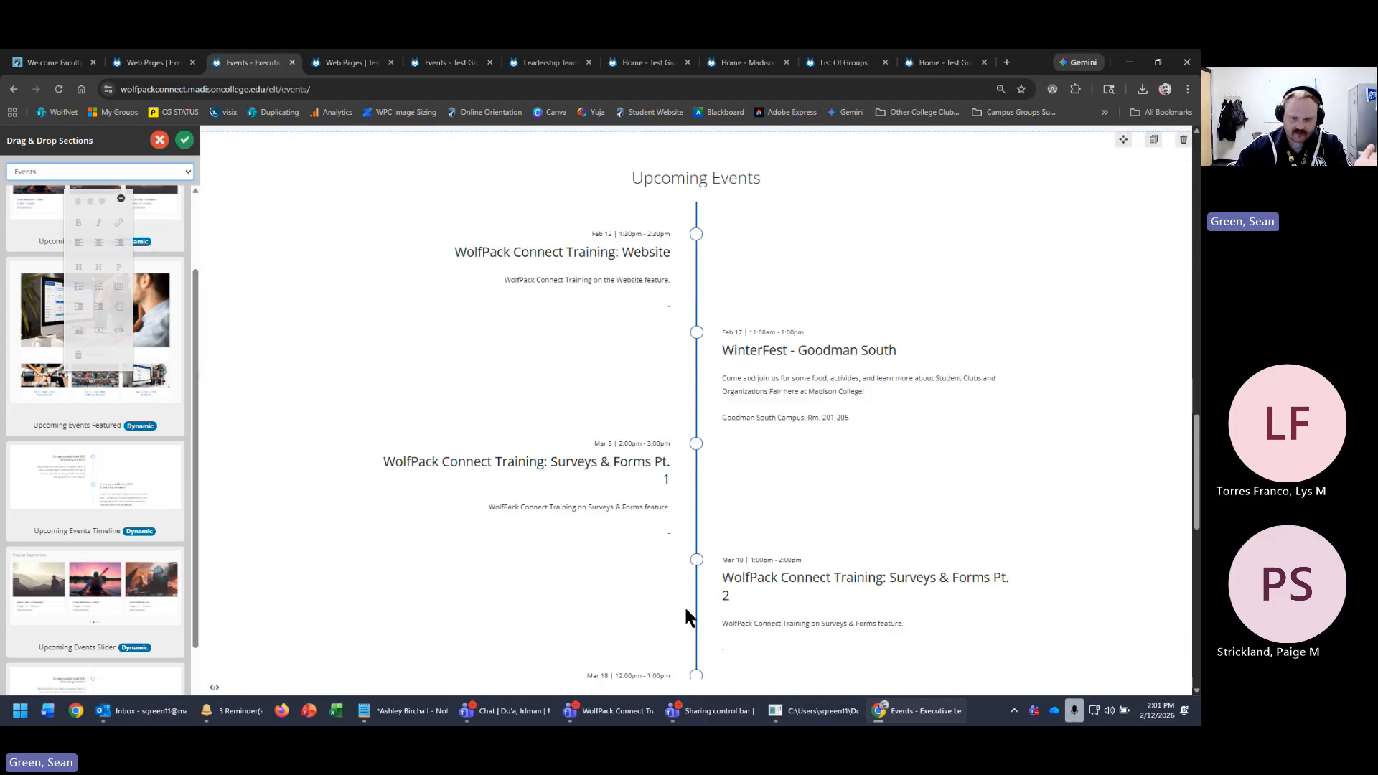
scroll(686, 610, down, 2)
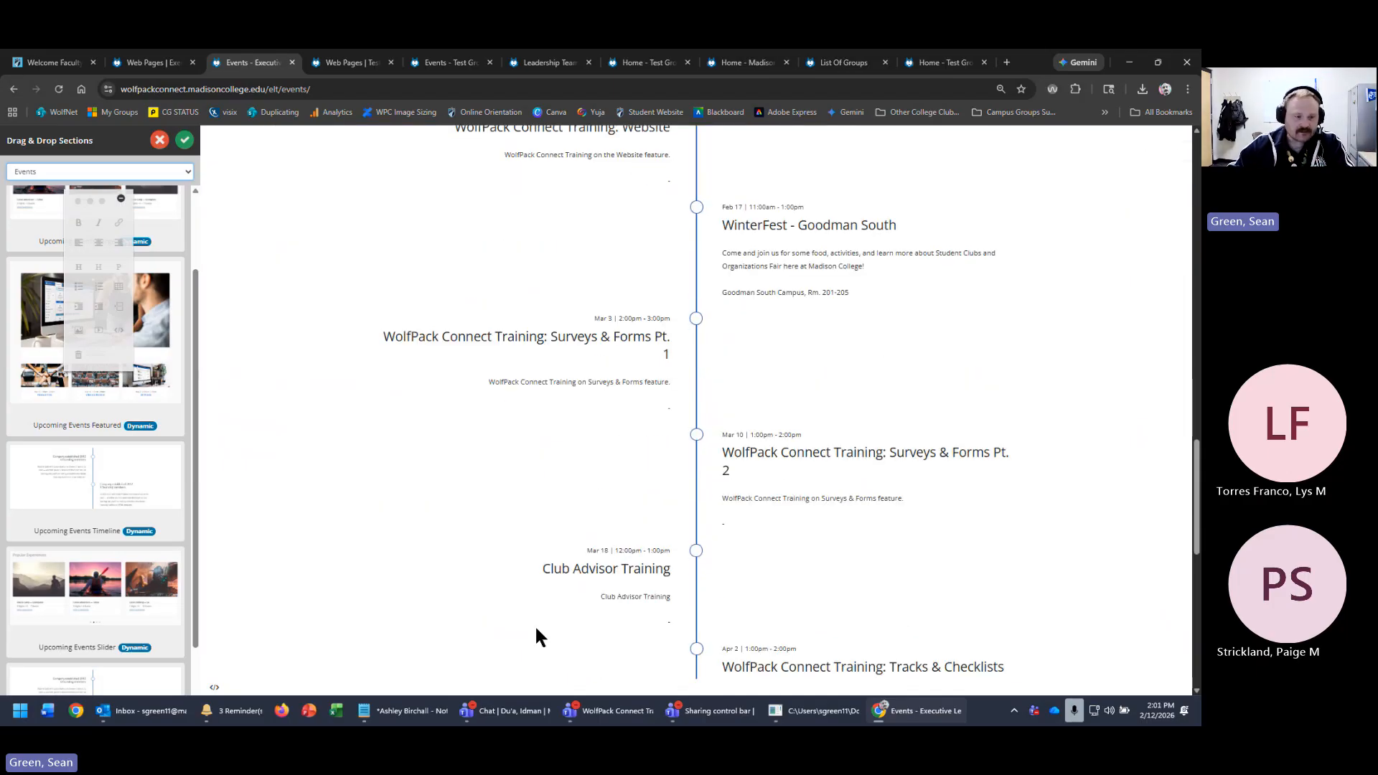
scroll(152, 671, down, 3)
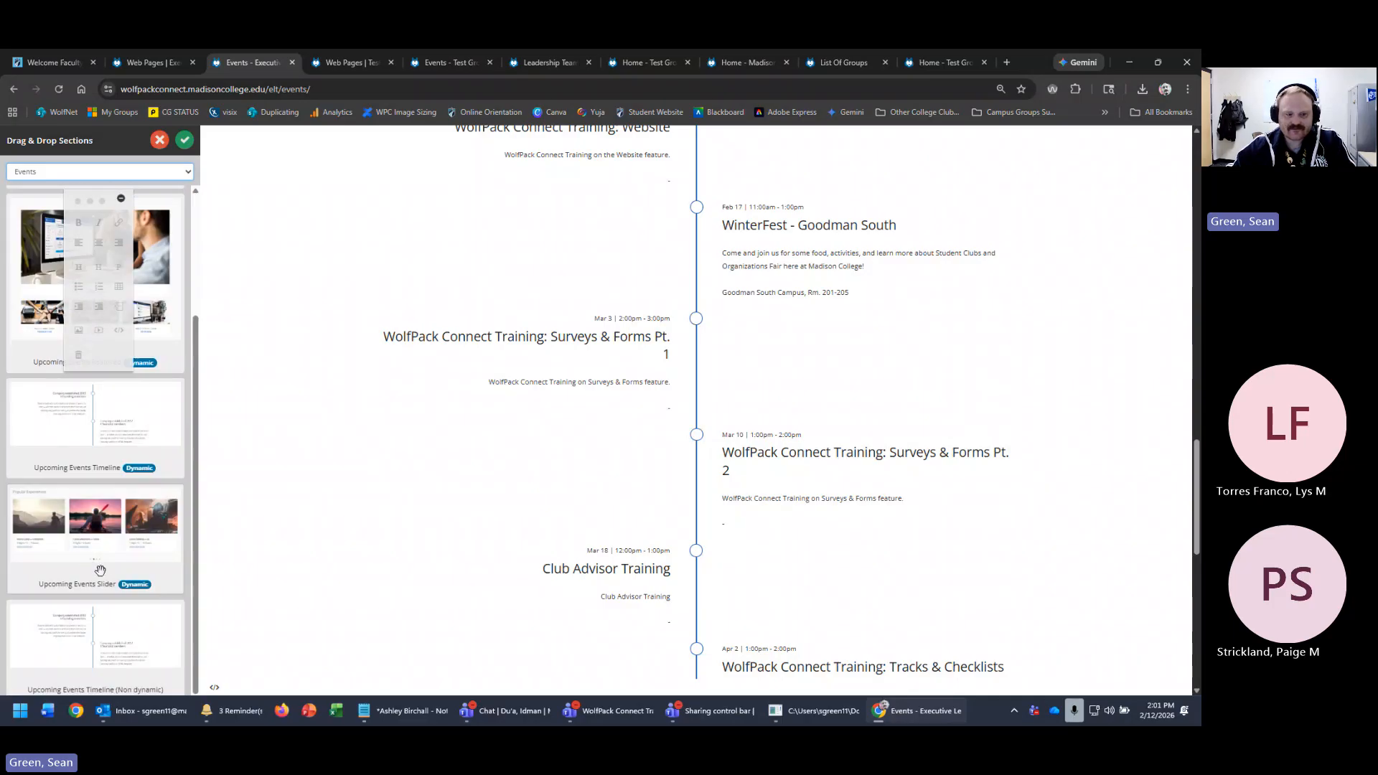
drag(84, 558, 678, 630)
scroll(678, 630, down, 5)
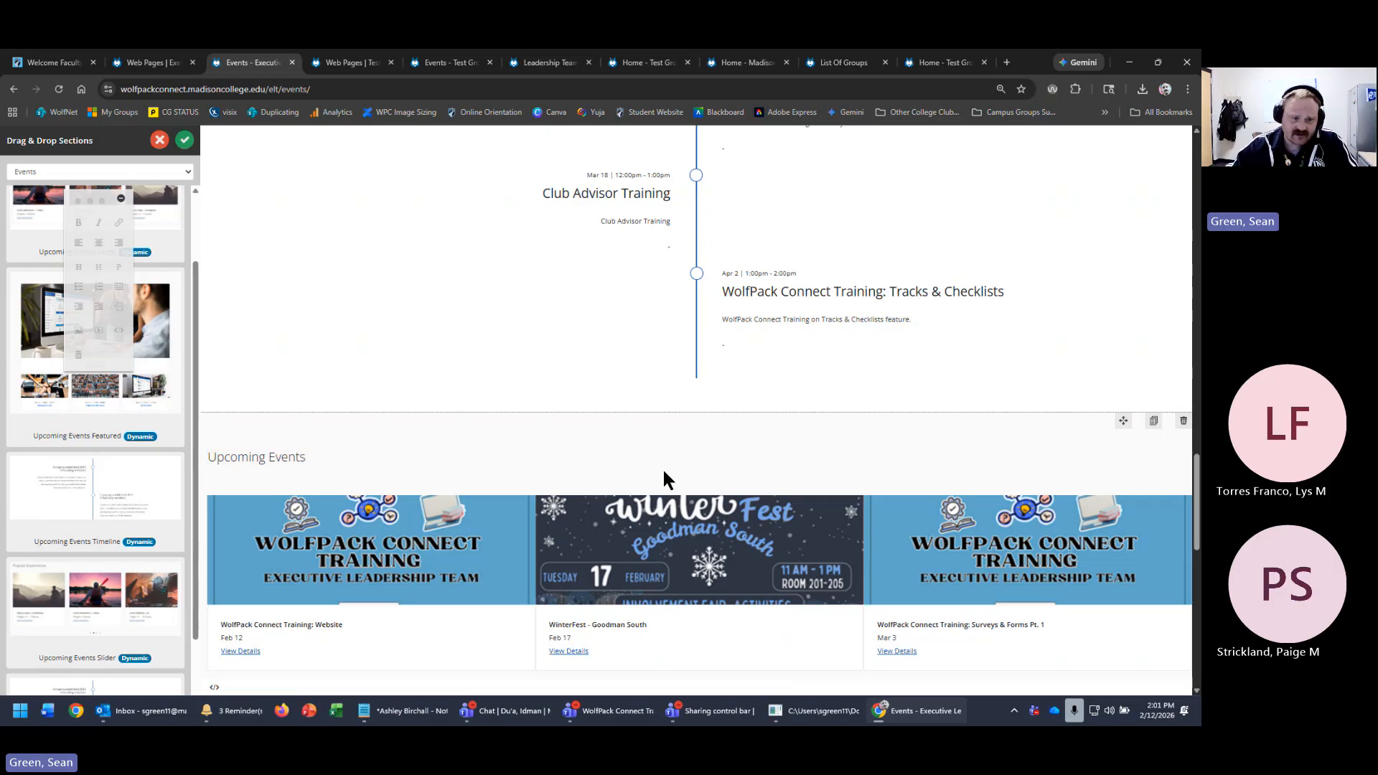
scroll(554, 646, up, 10)
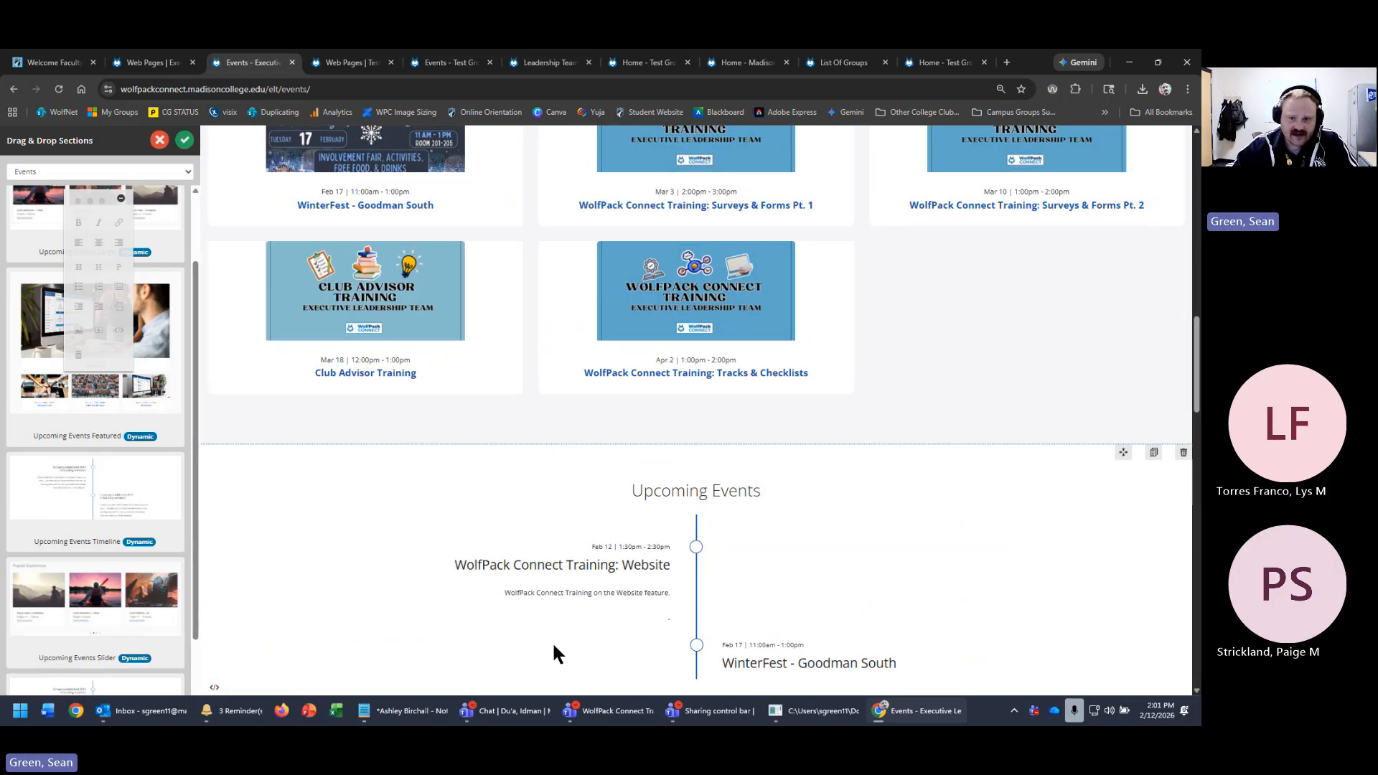
- Discard the unsaved section changes and exit the Events page editor
scroll(552, 640, up, 9)
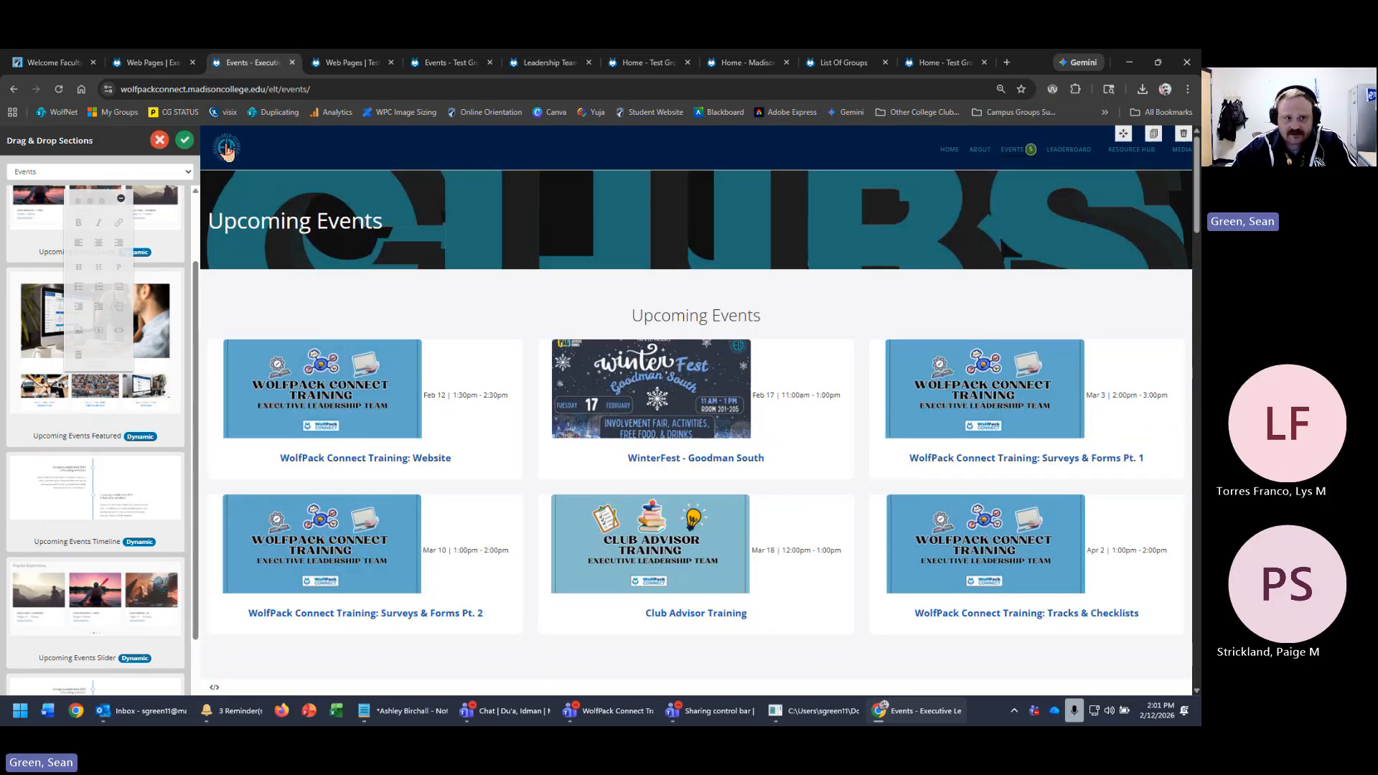
click(160, 140)
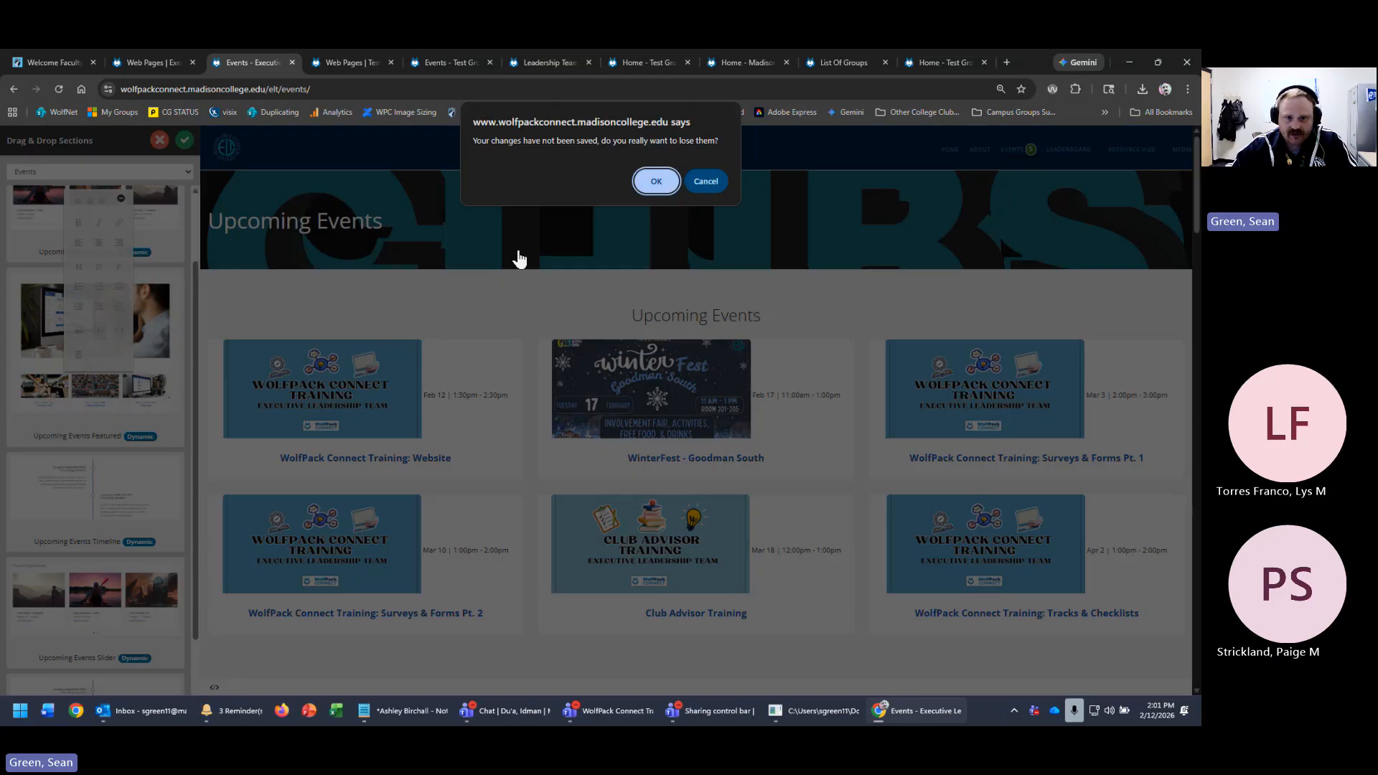
click(656, 181)
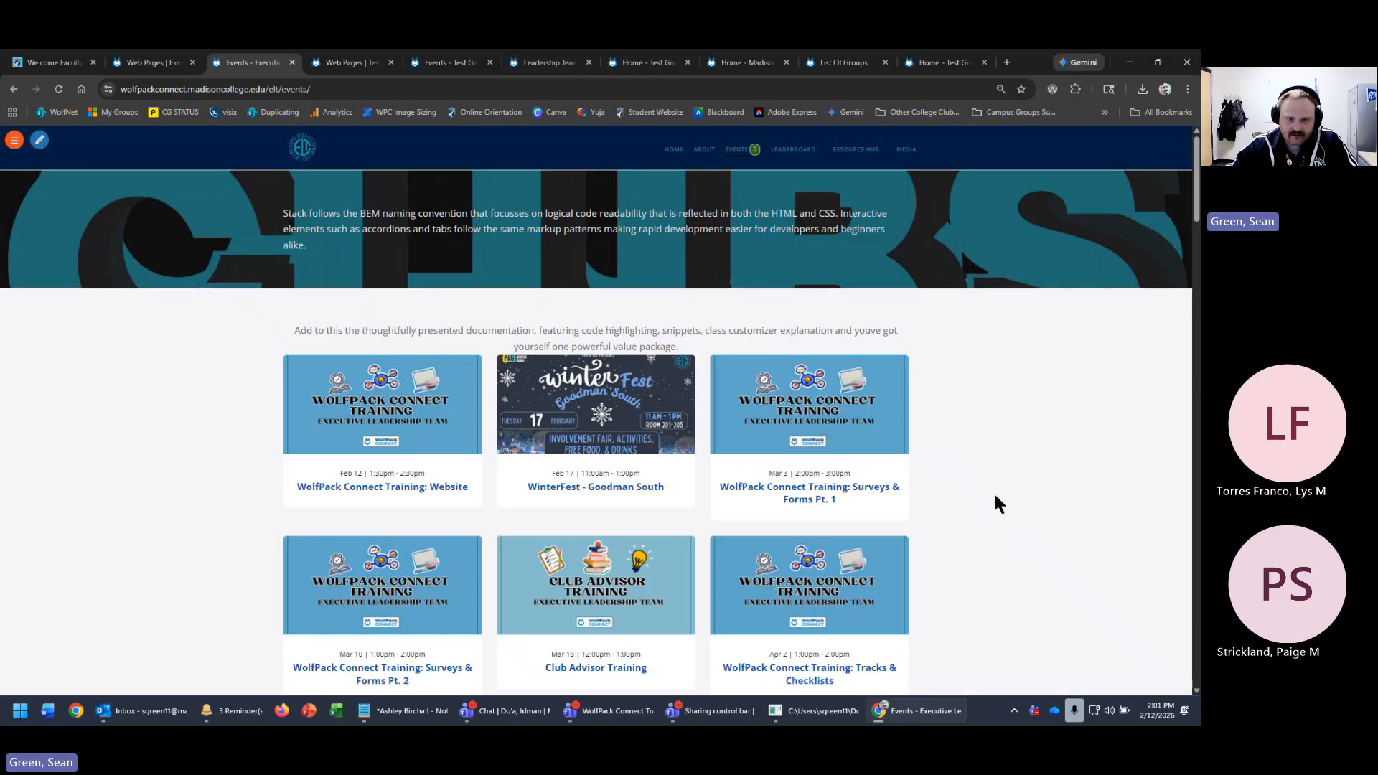
scroll(1095, 431, down, 1)
scroll(1070, 494, up, 1)
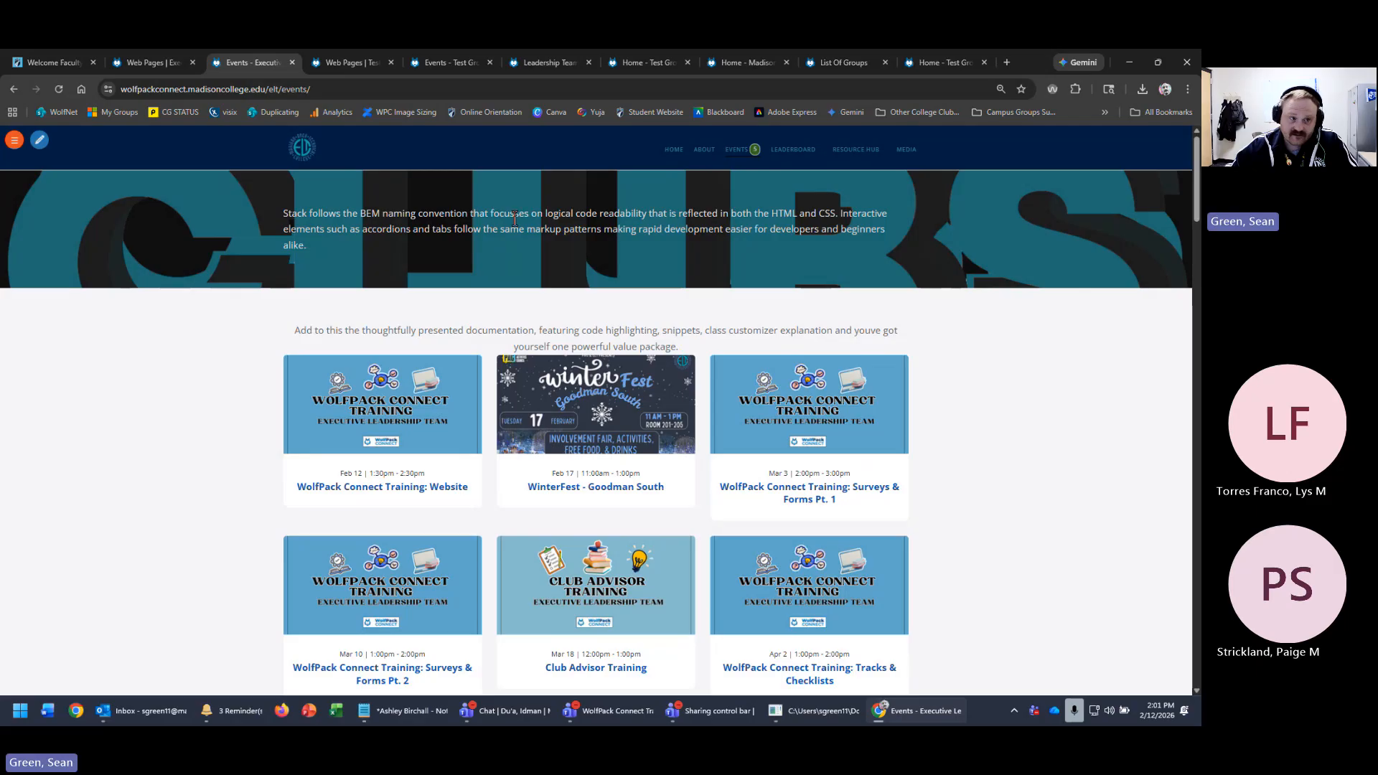
- Reopen the Events page editor and delete the banner section with the placeholder paragraph
click(39, 140)
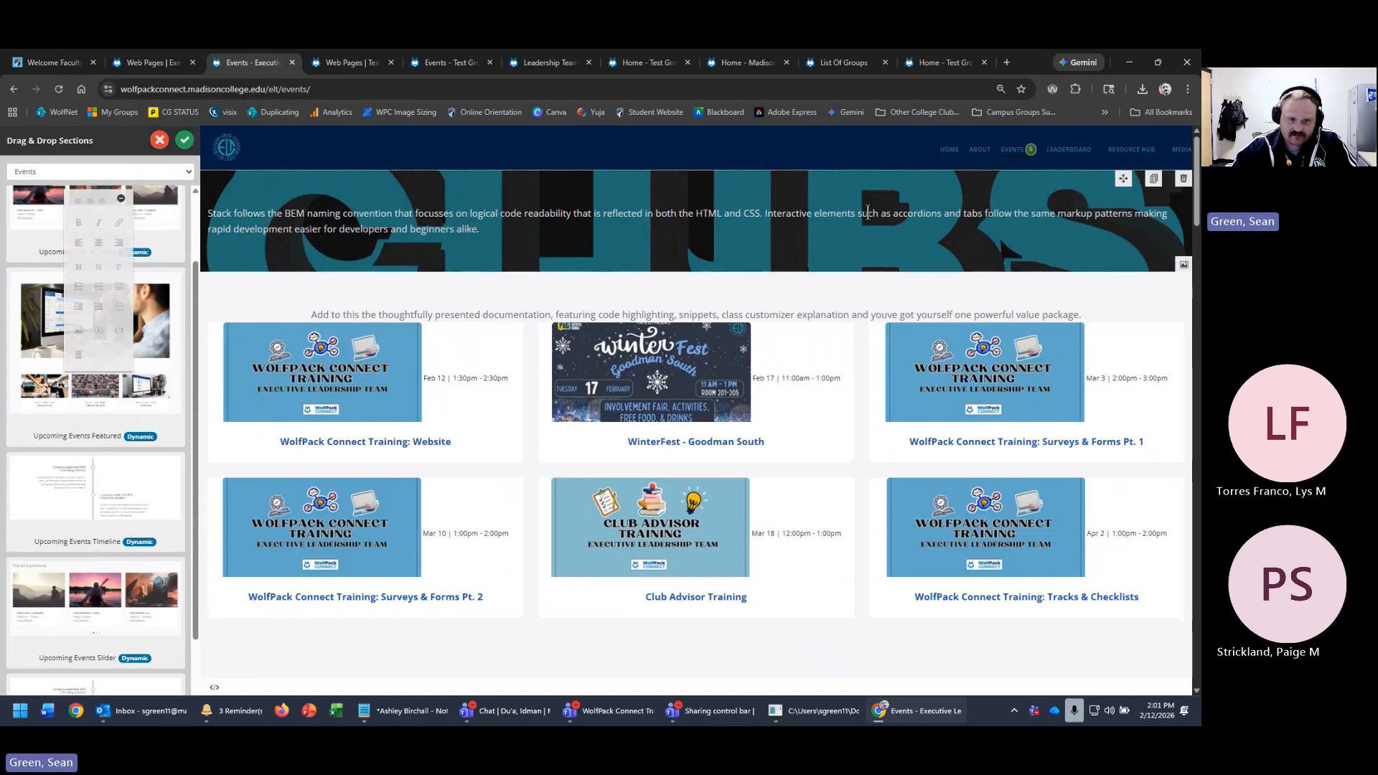
triple_click(687, 221)
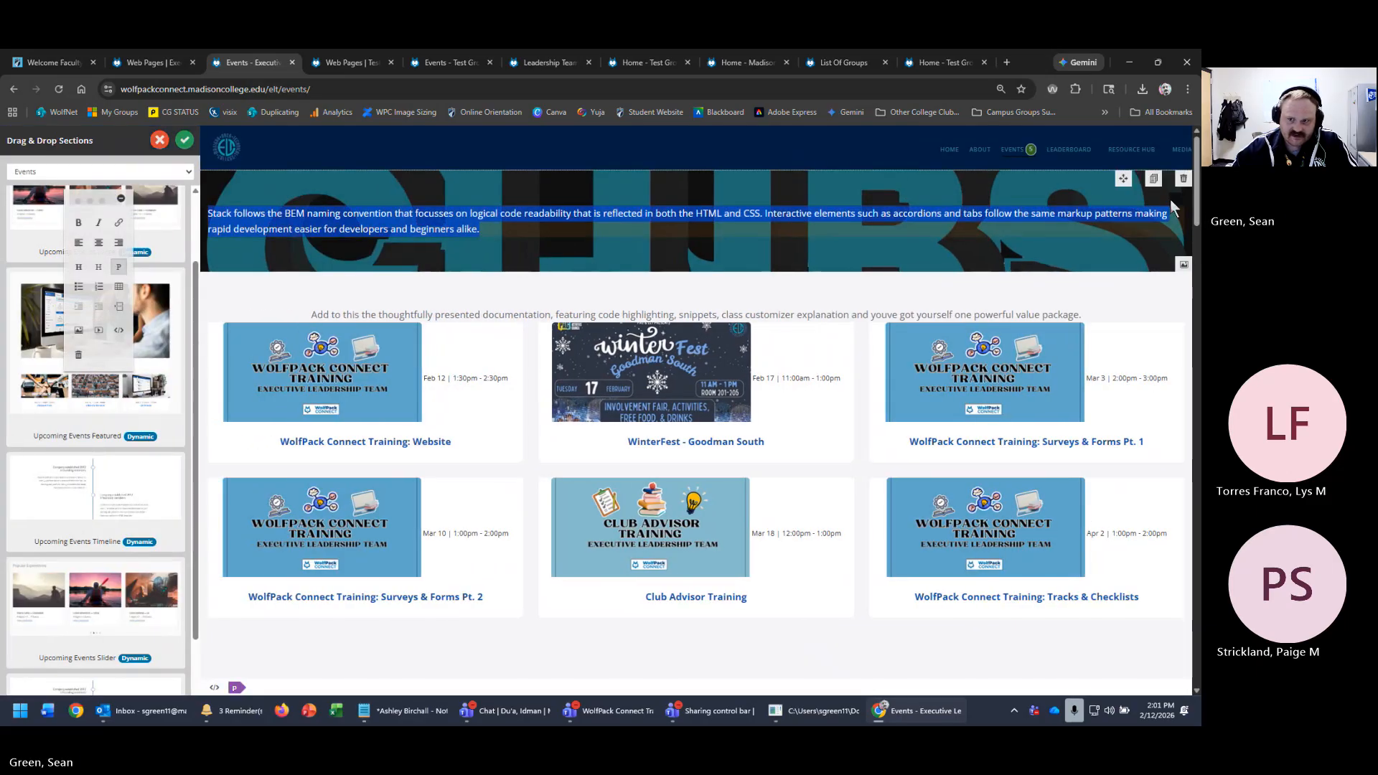
click(1183, 181)
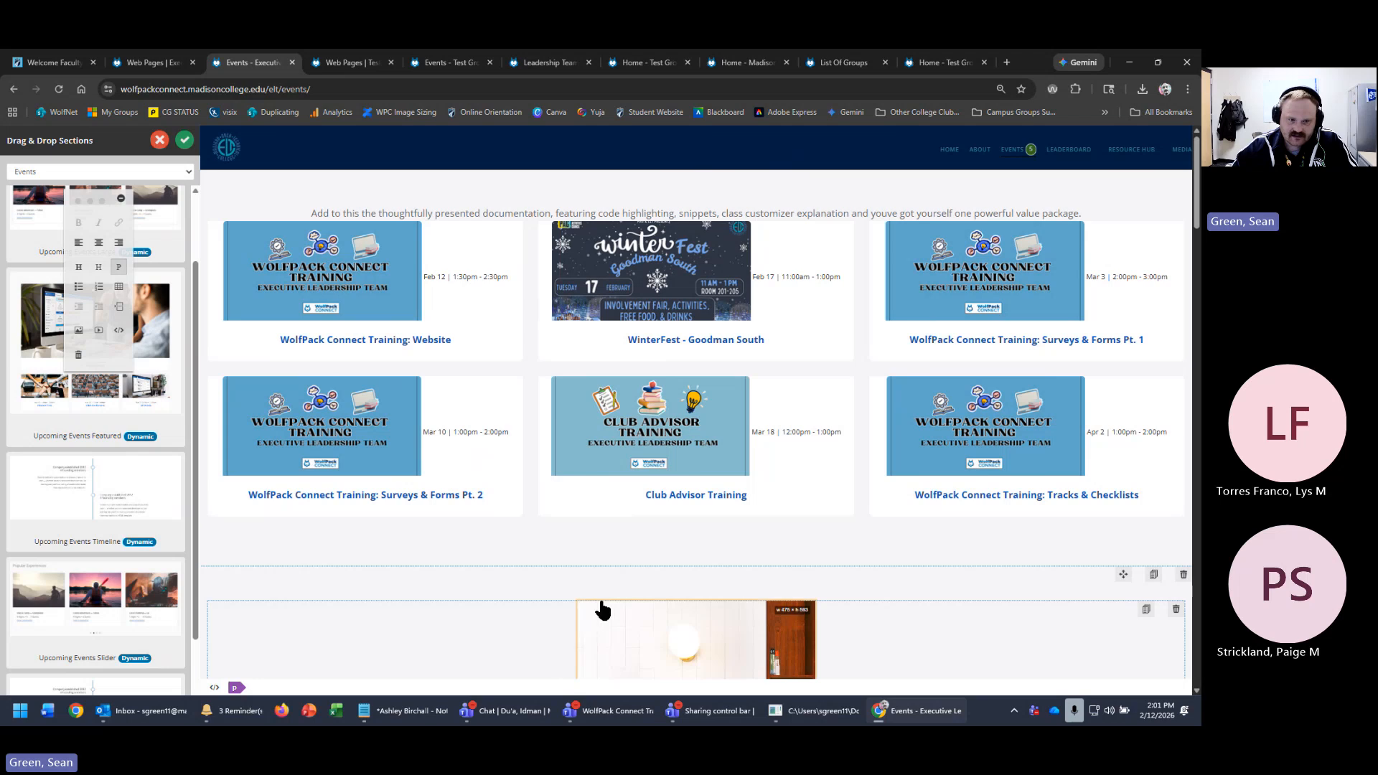
scroll(1152, 588, down, 7)
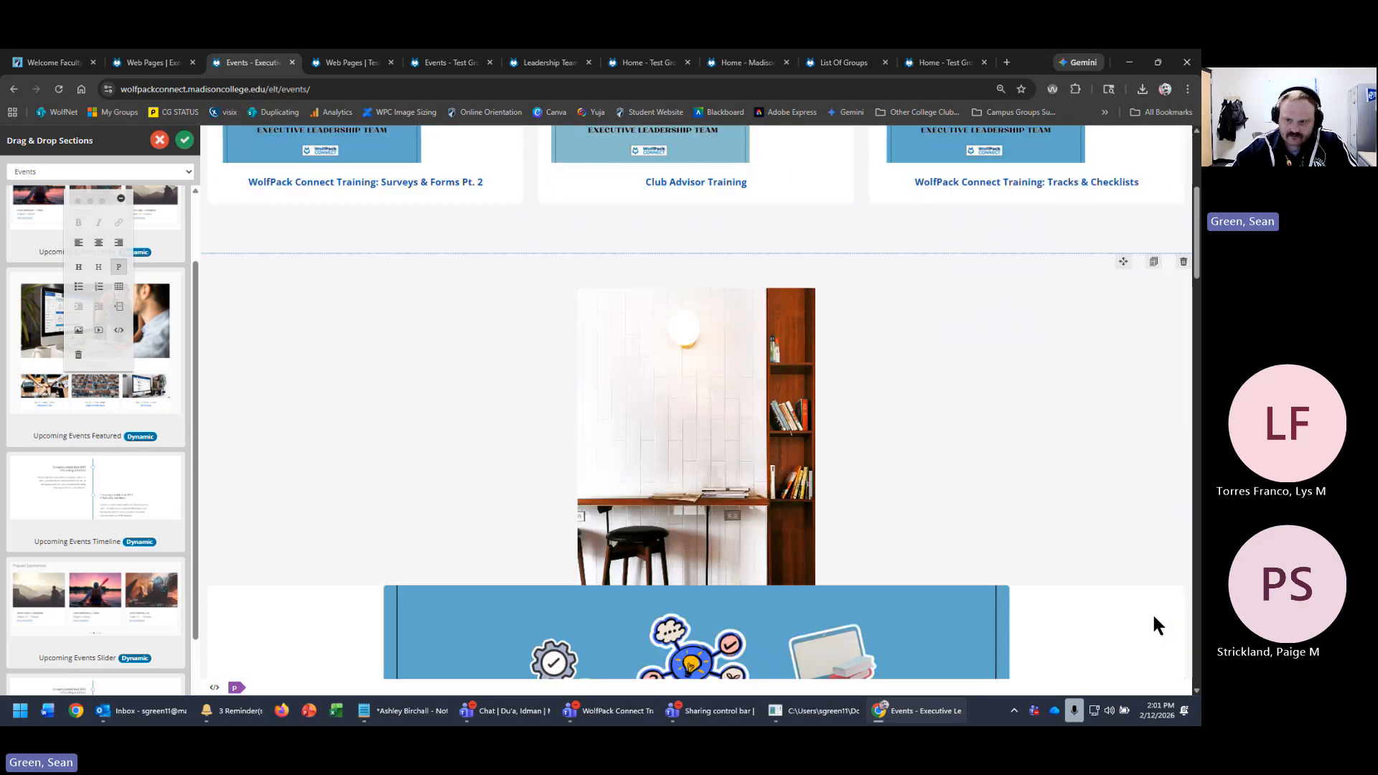
scroll(1151, 566, up, 4)
- Delete the image, Useful Links and News sections, save the page, and show the page list
click(1181, 327)
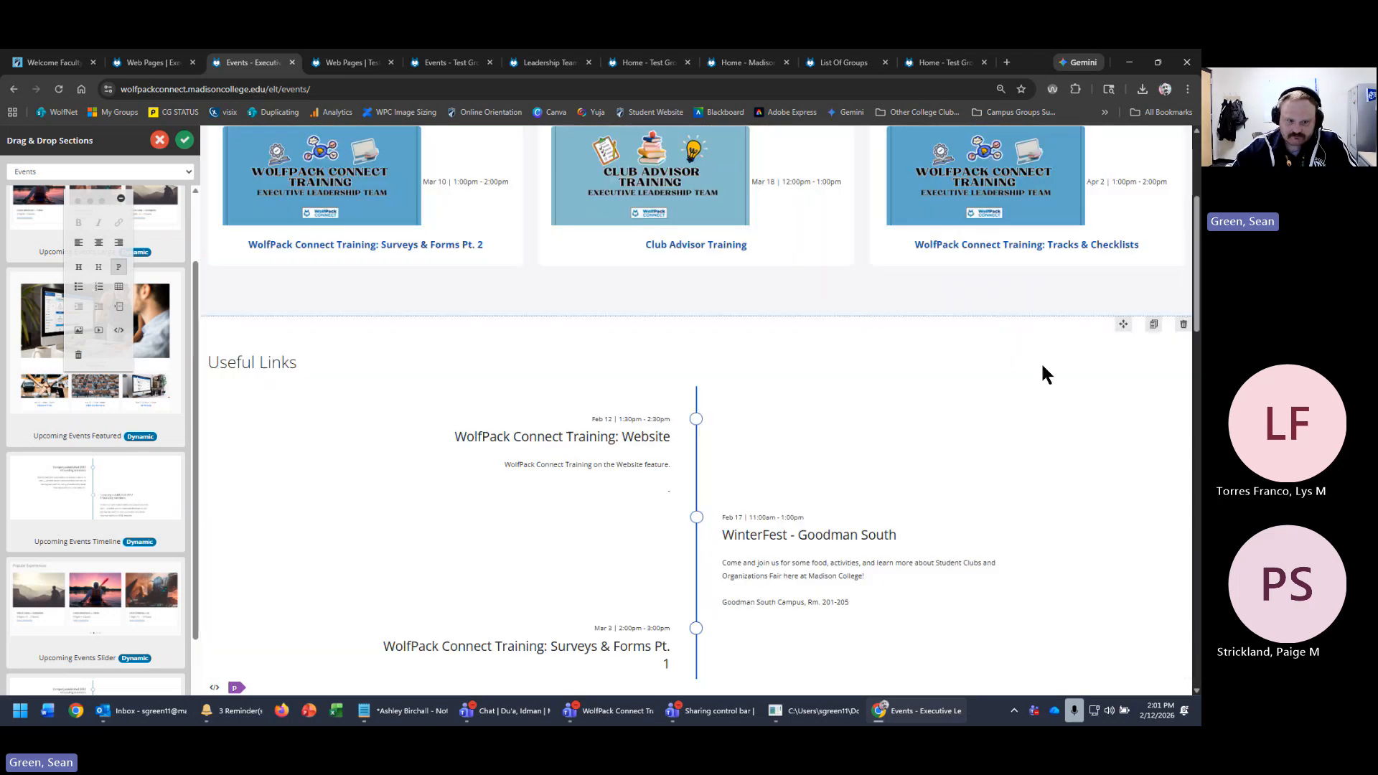
click(1181, 327)
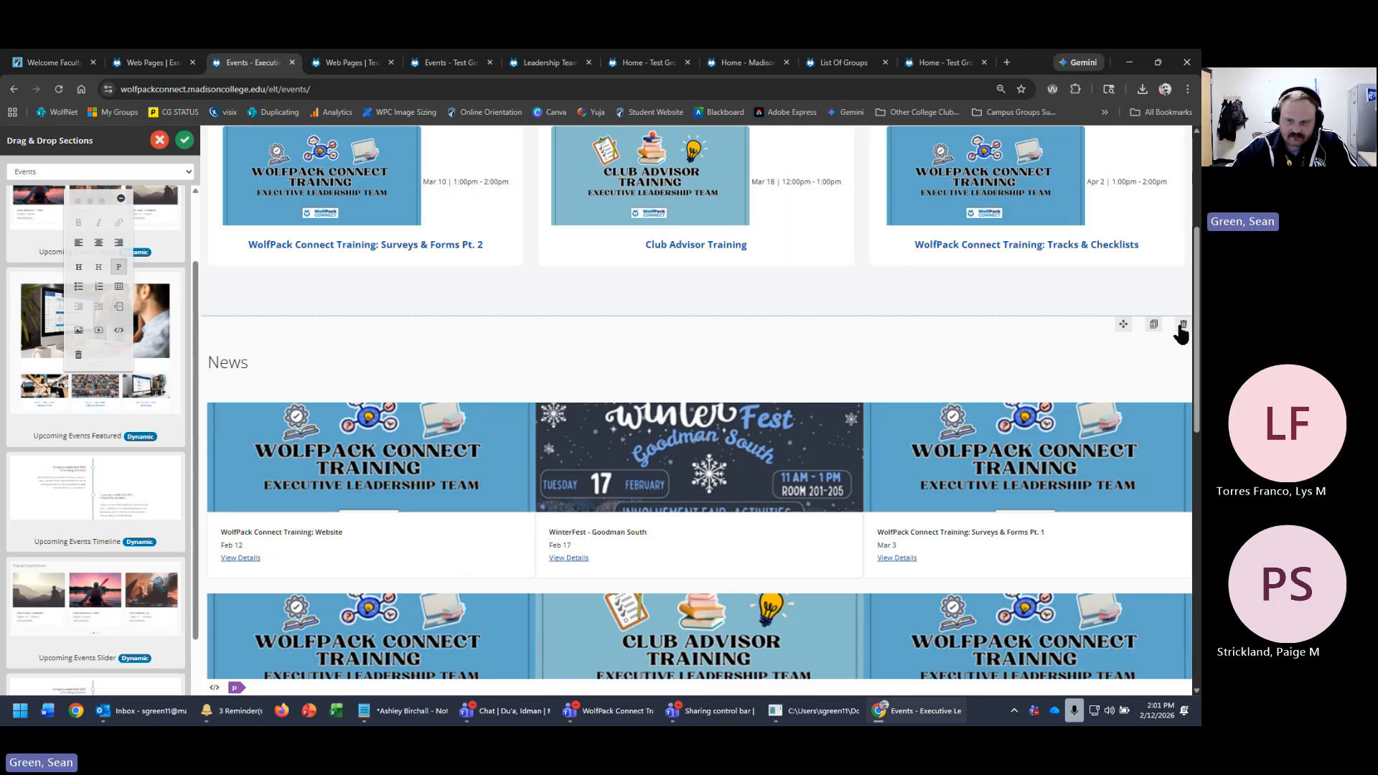
click(1183, 325)
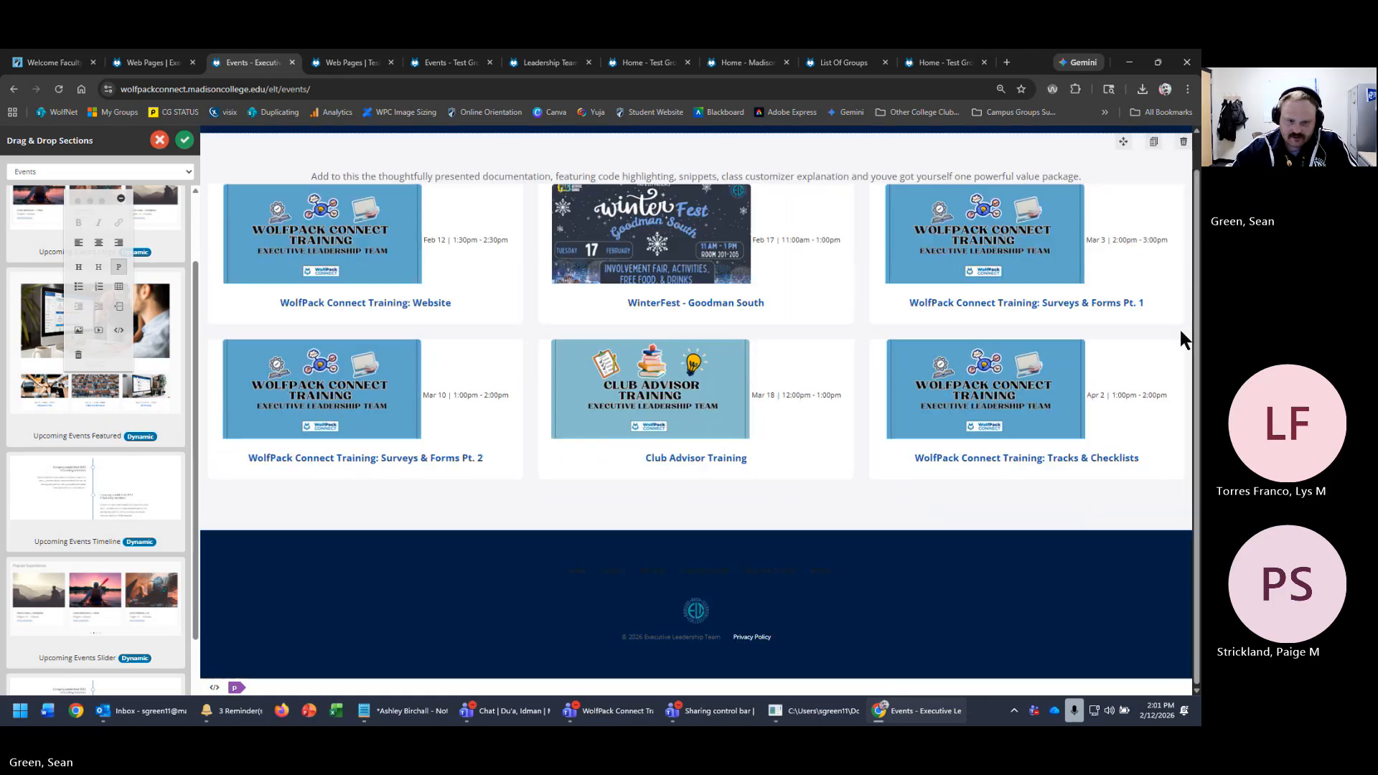
key(ctrl+a)
click(188, 140)
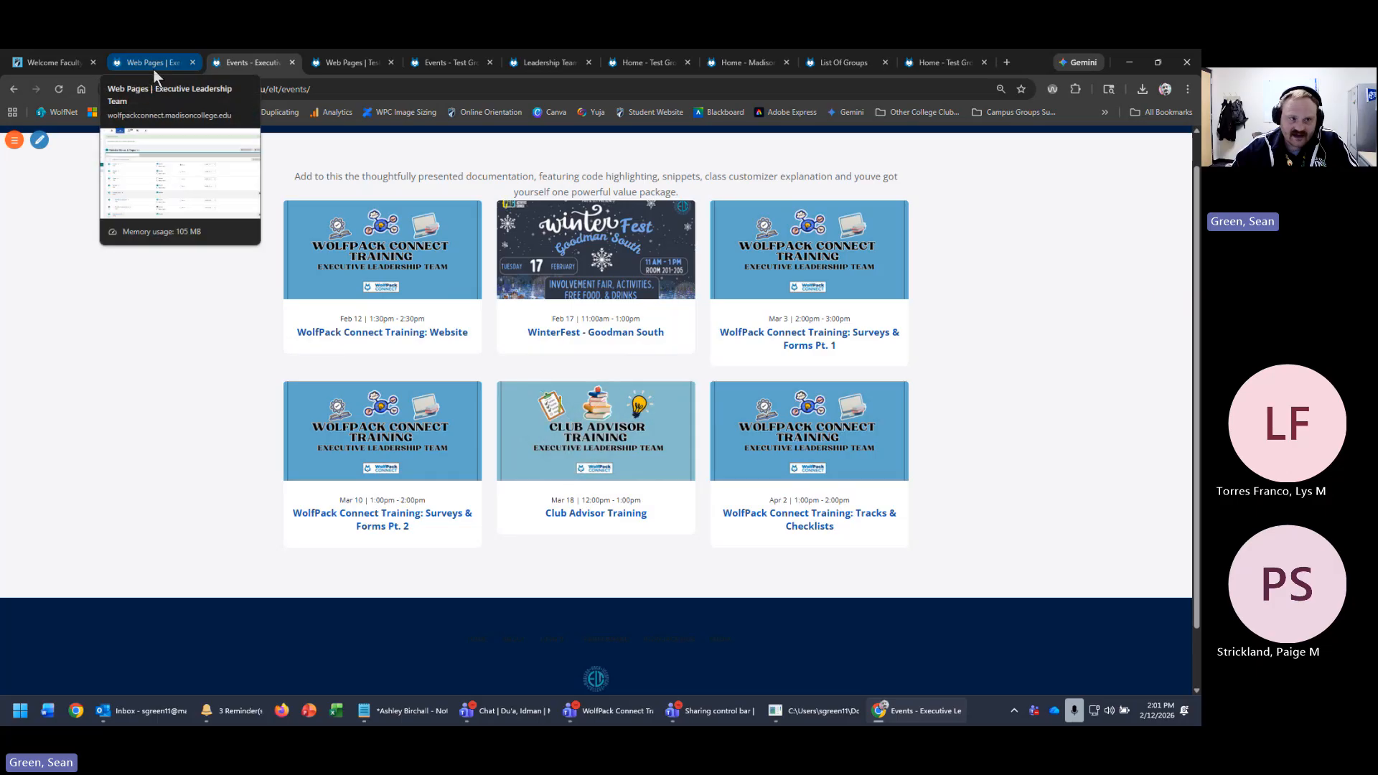
click(343, 62)
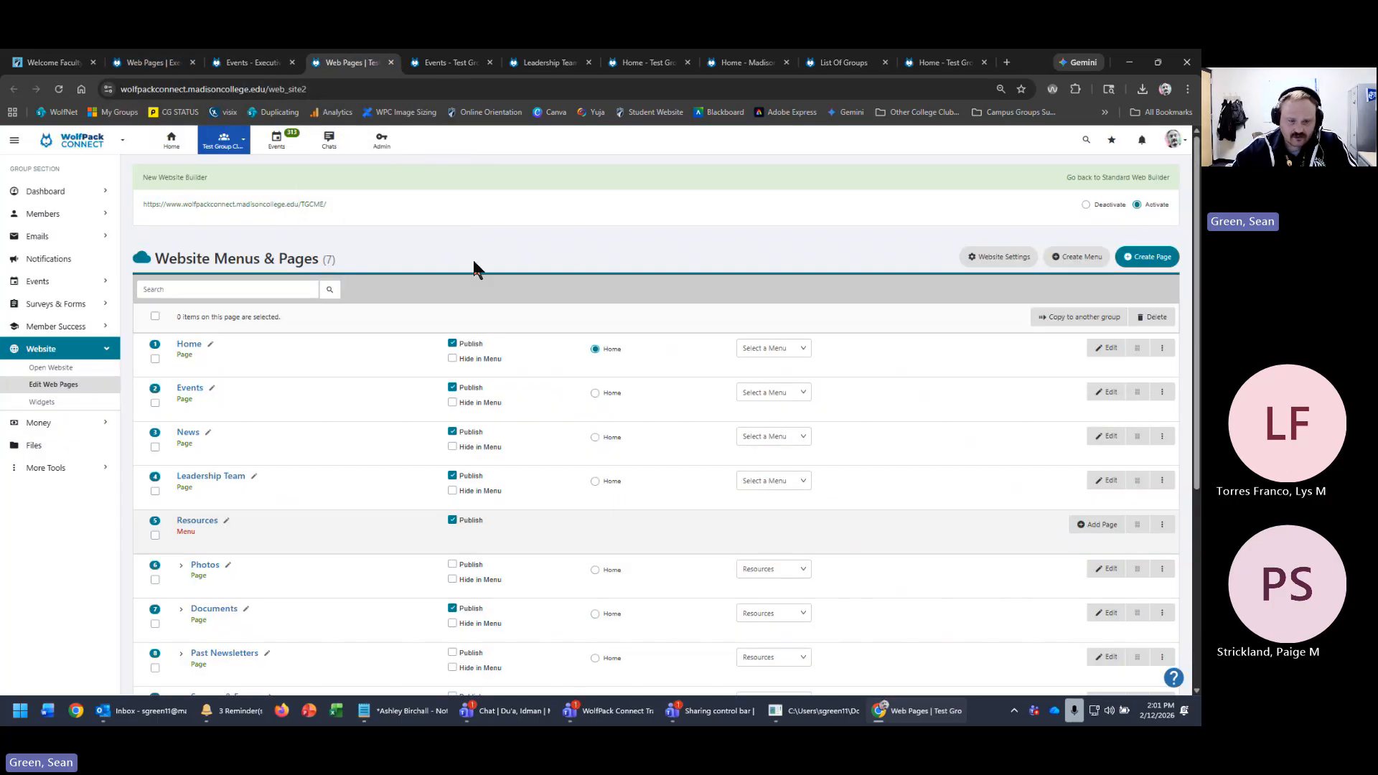
- Reload the Web Pages tab to list the Executive Leadership Team's 11 pages
click(59, 89)
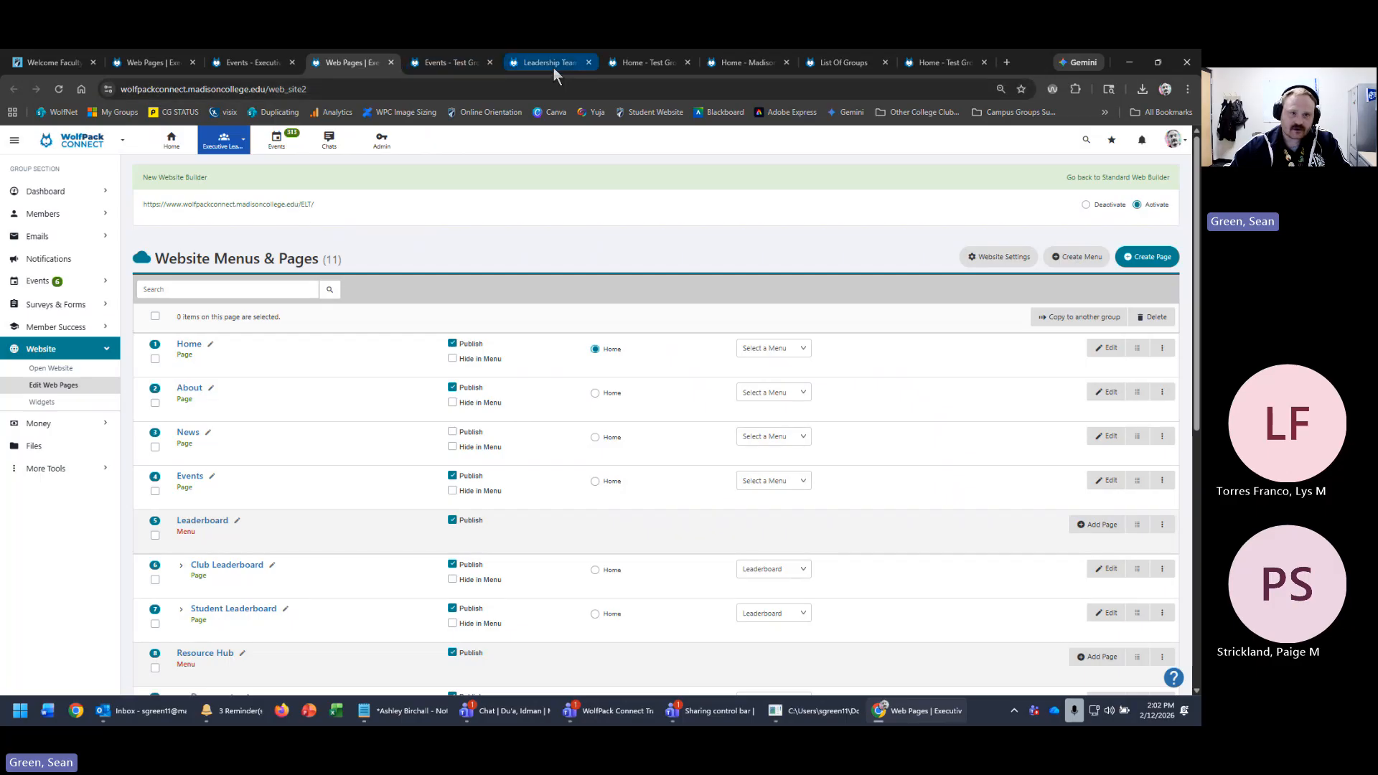
- Close the Leadership Team editor without saving and exit the test group's home page editor
click(515, 64)
click(588, 62)
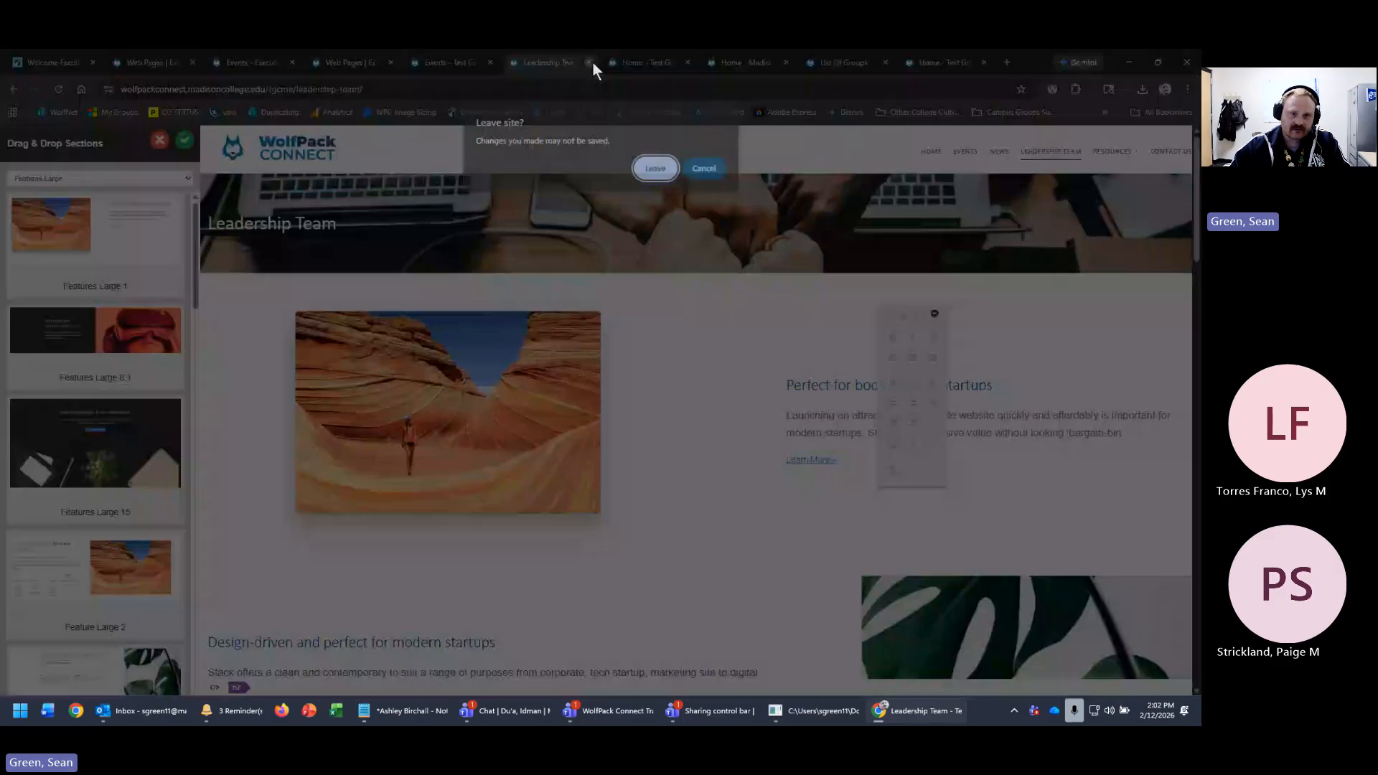
click(655, 171)
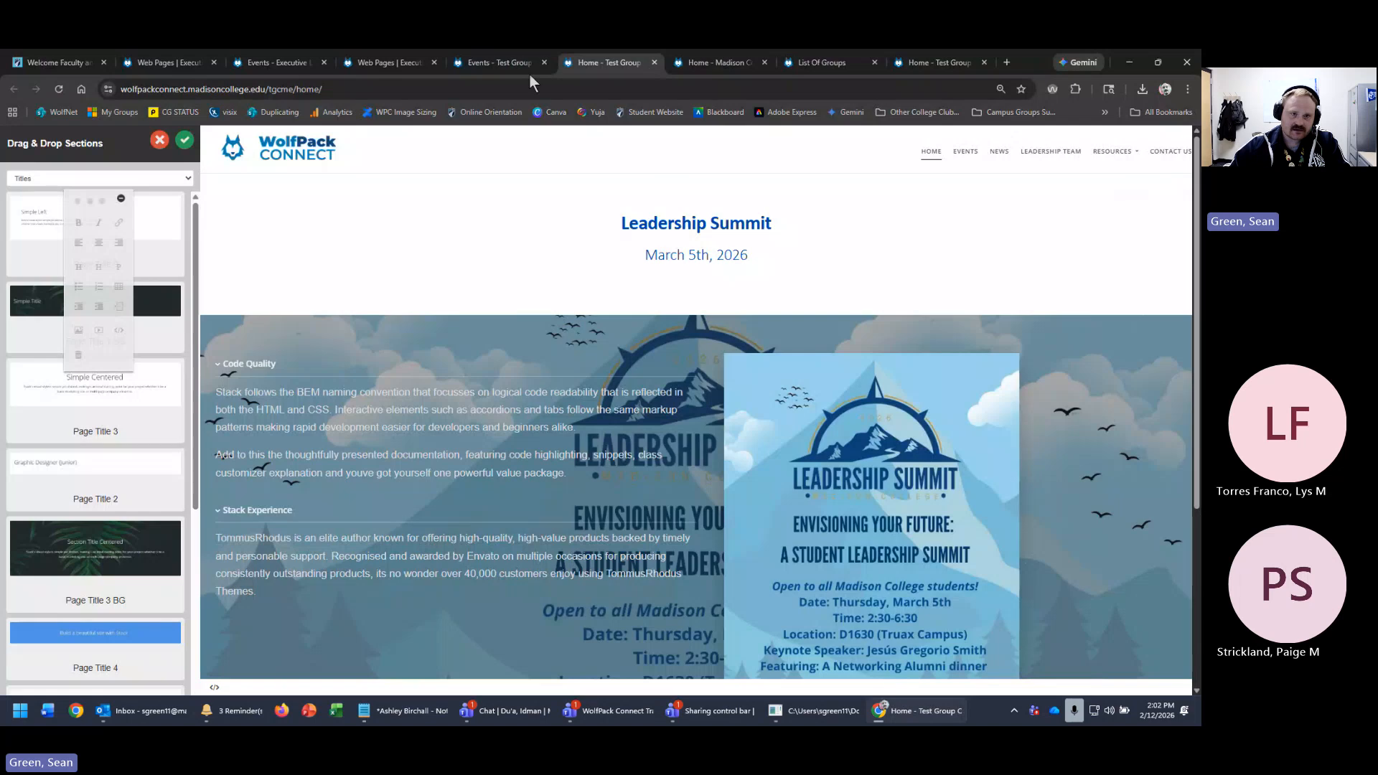
click(159, 140)
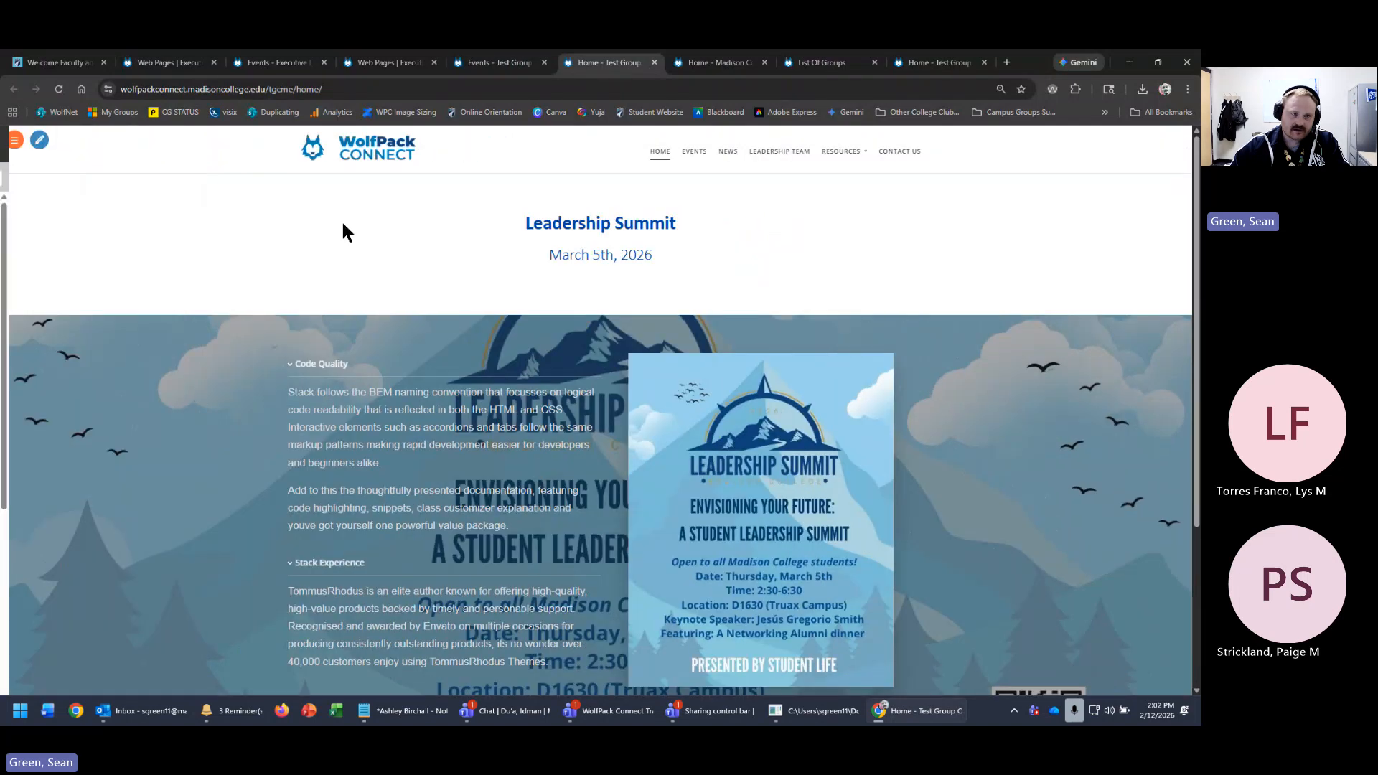
click(13, 140)
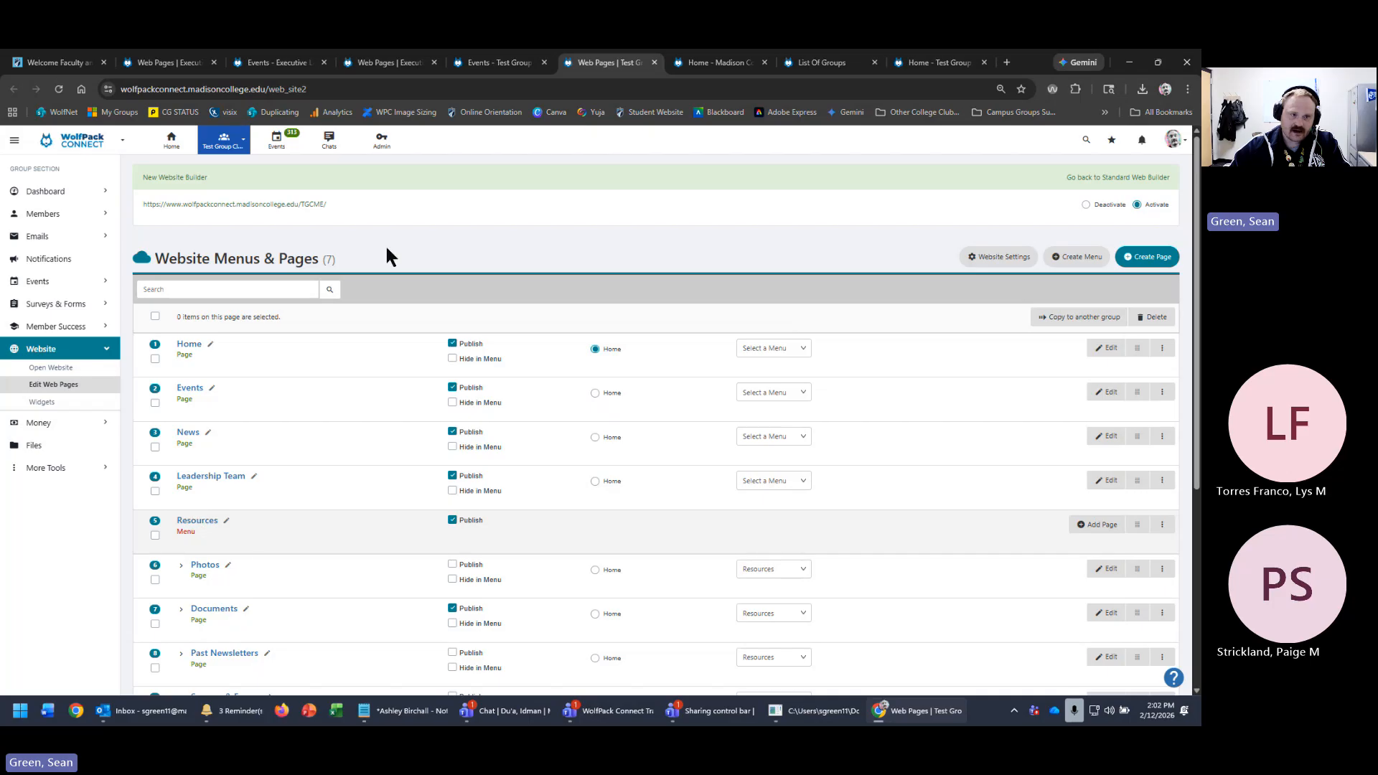
- Check the live Resources and Resource Hub menus of both groups, ending on the test group's page list
click(307, 207)
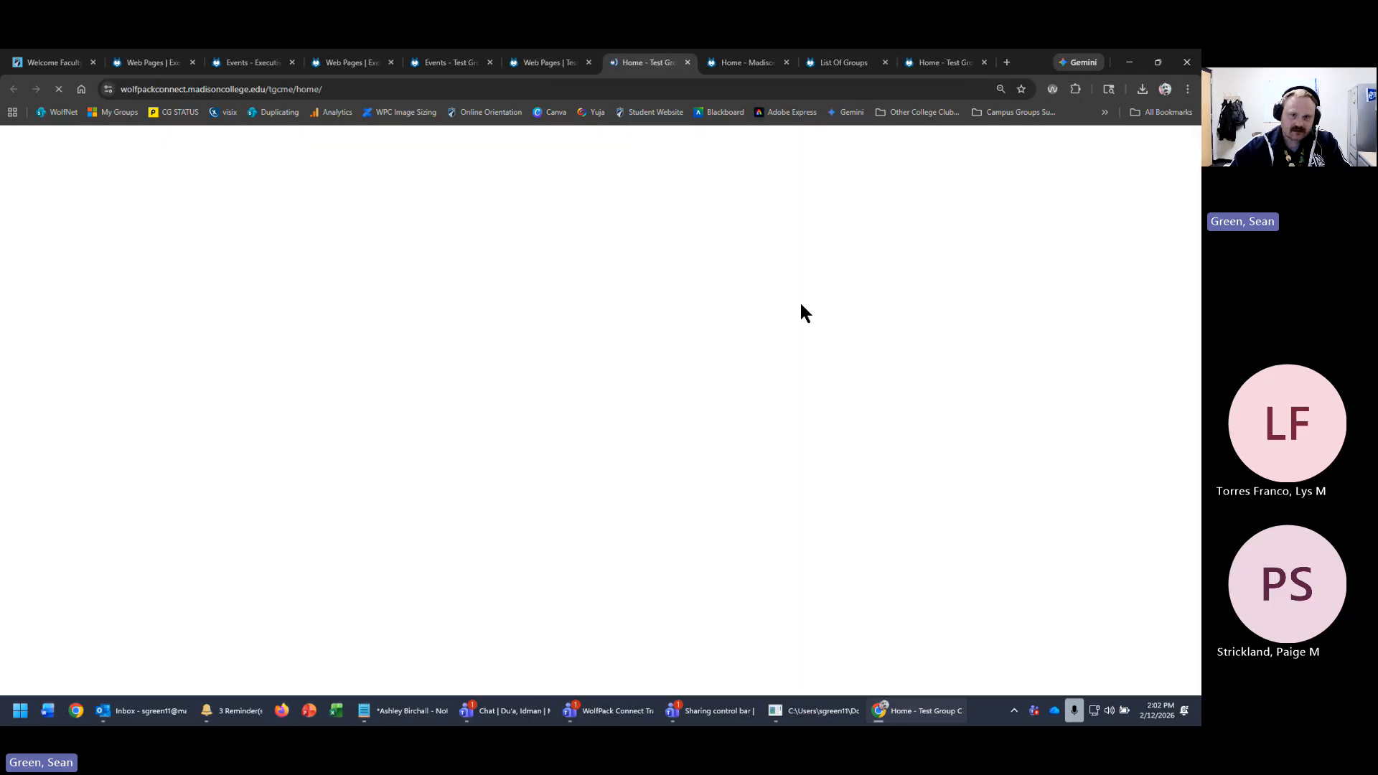
click(837, 151)
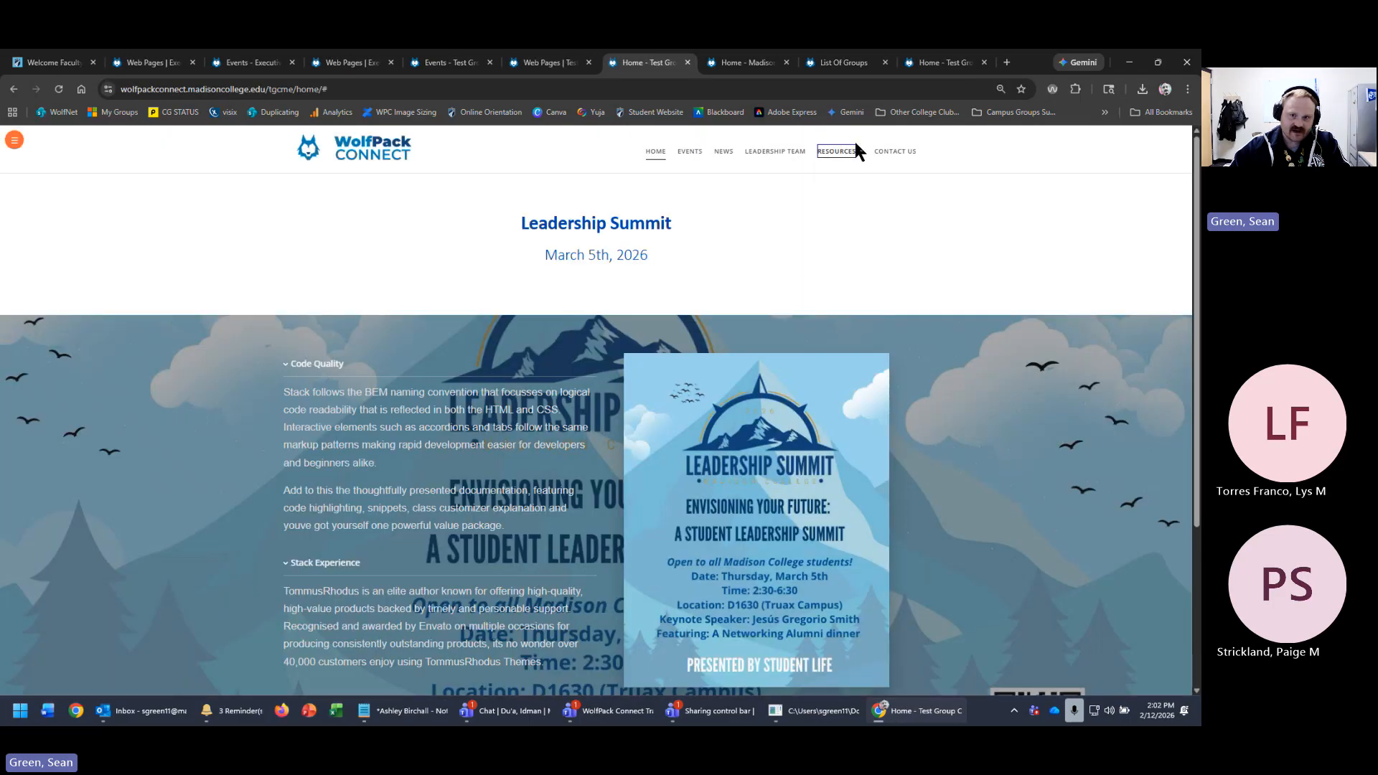
mouse_move(850, 152)
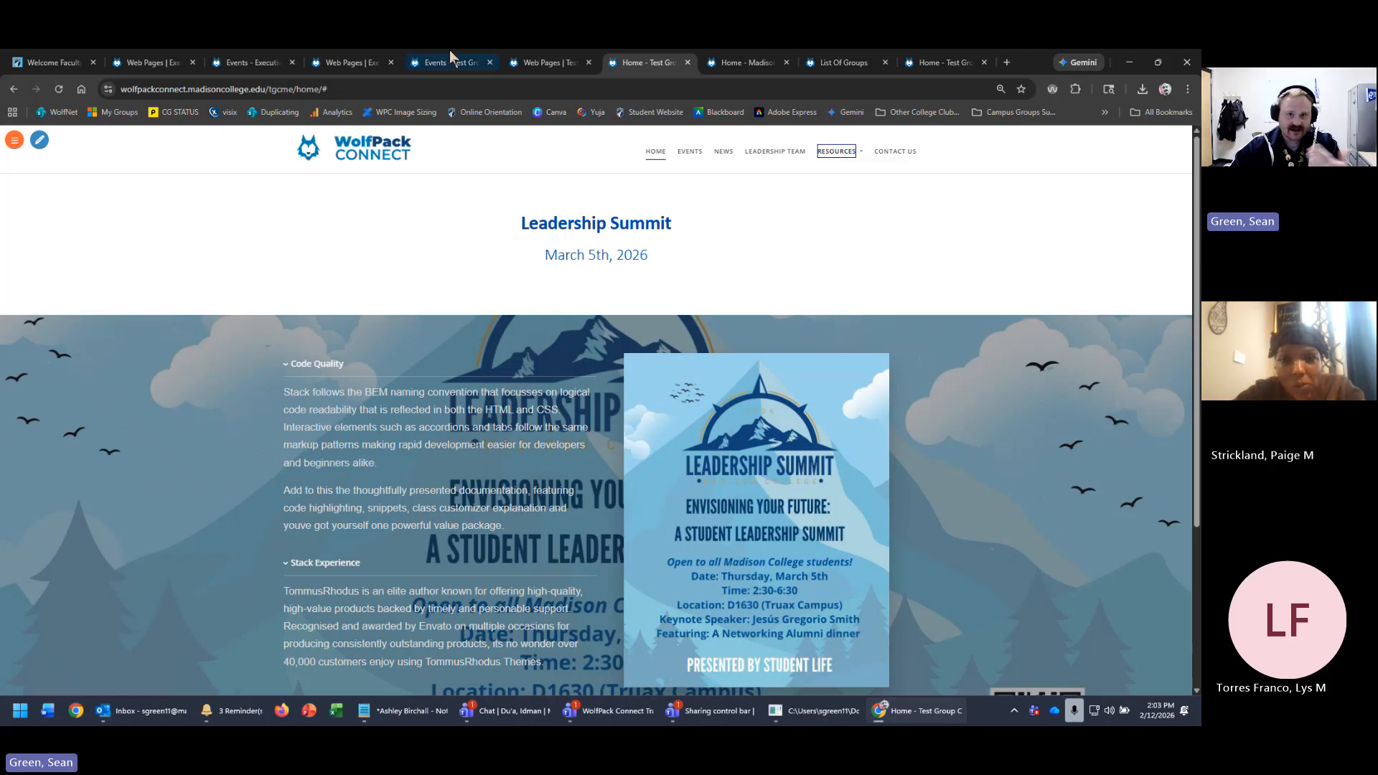
click(342, 62)
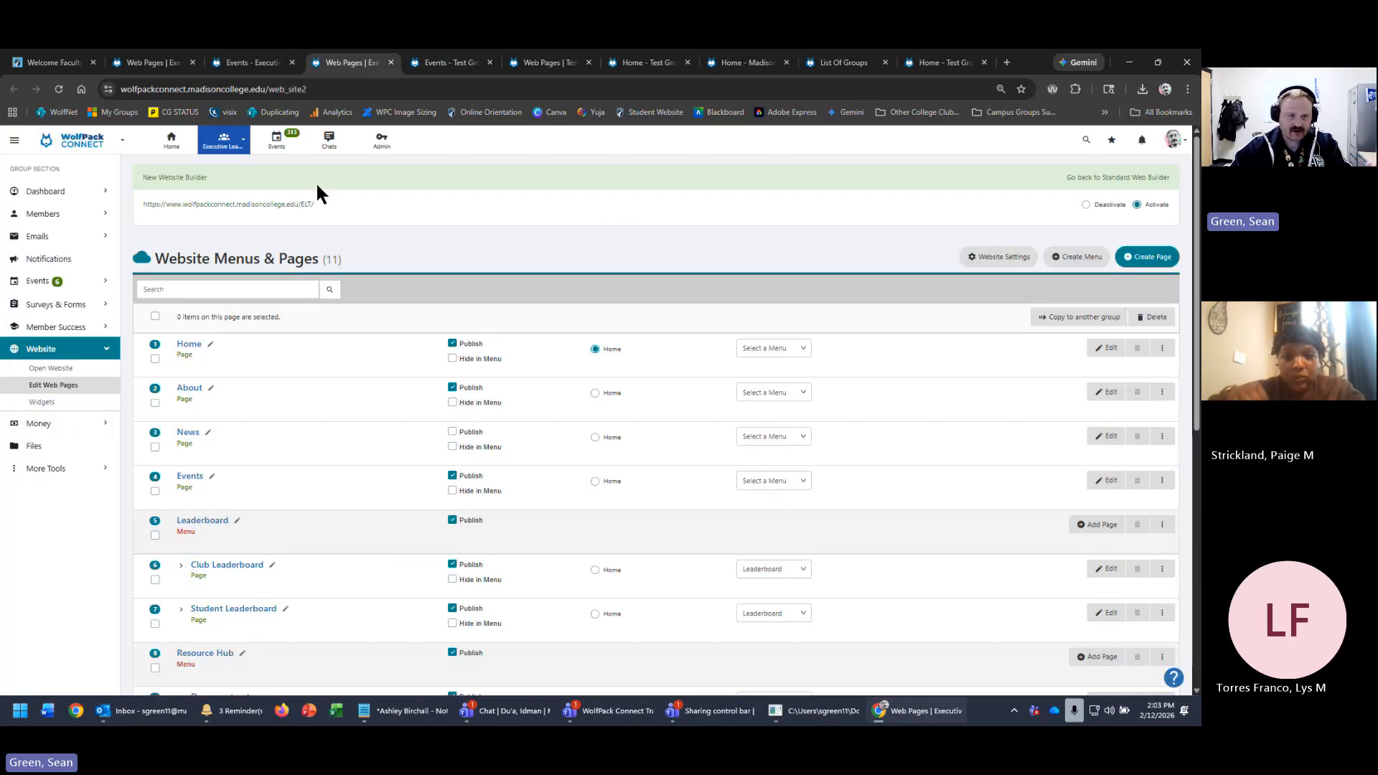
click(253, 63)
scroll(927, 419, up, 1)
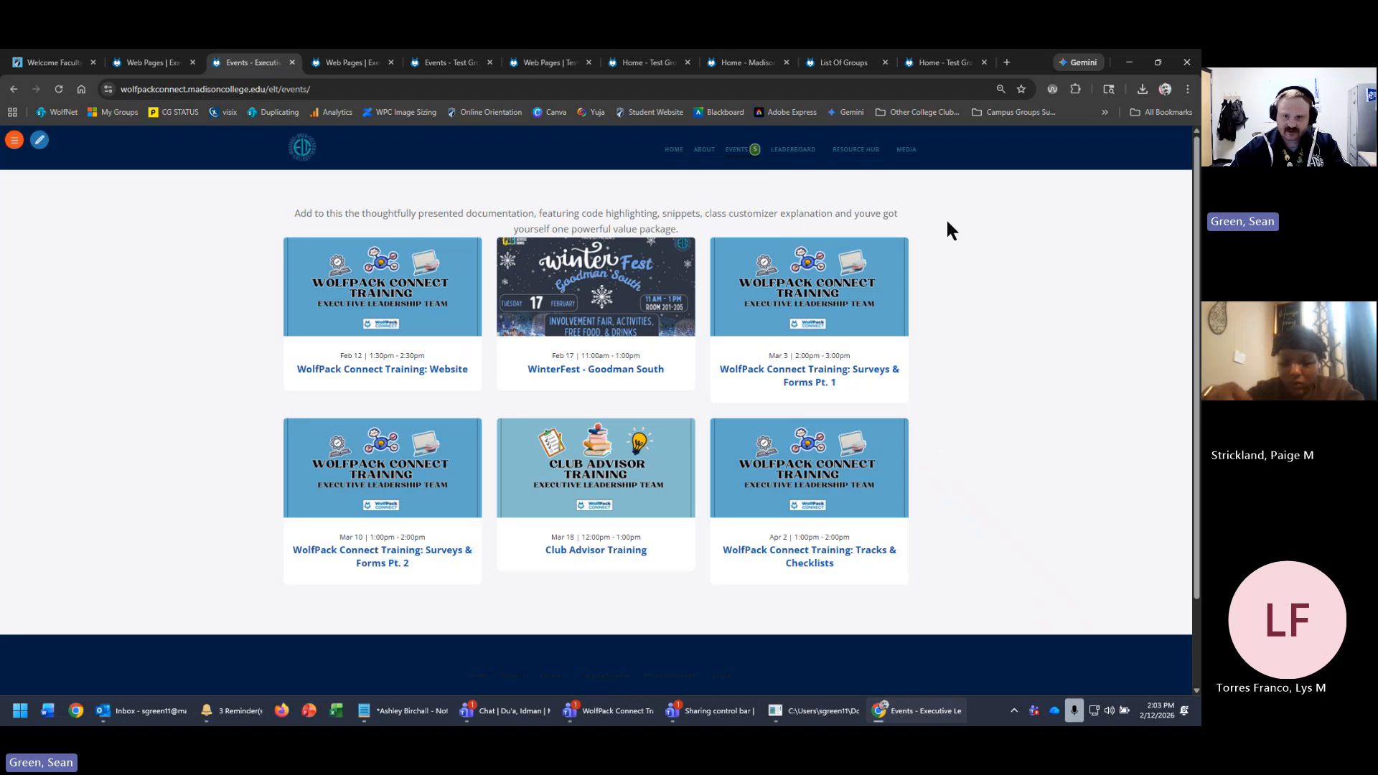
click(877, 154)
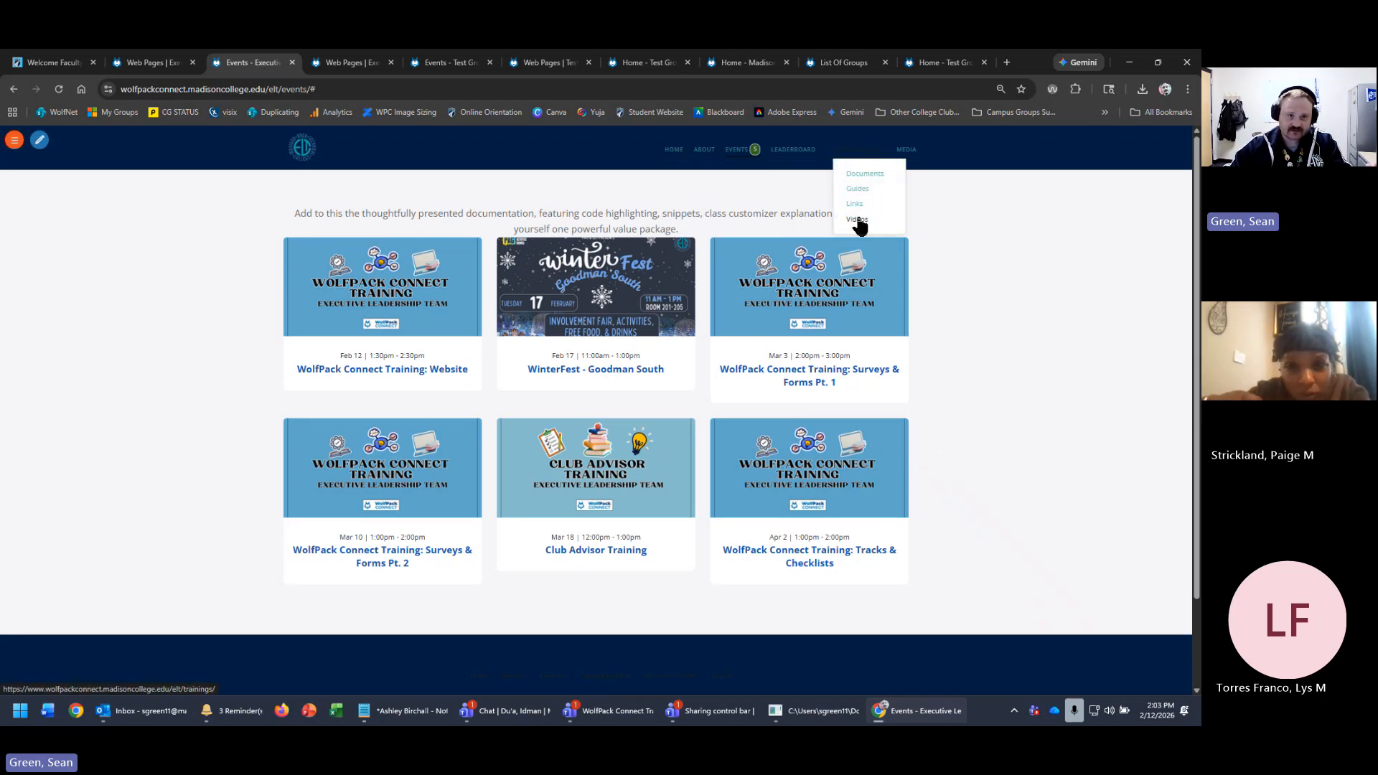
click(535, 63)
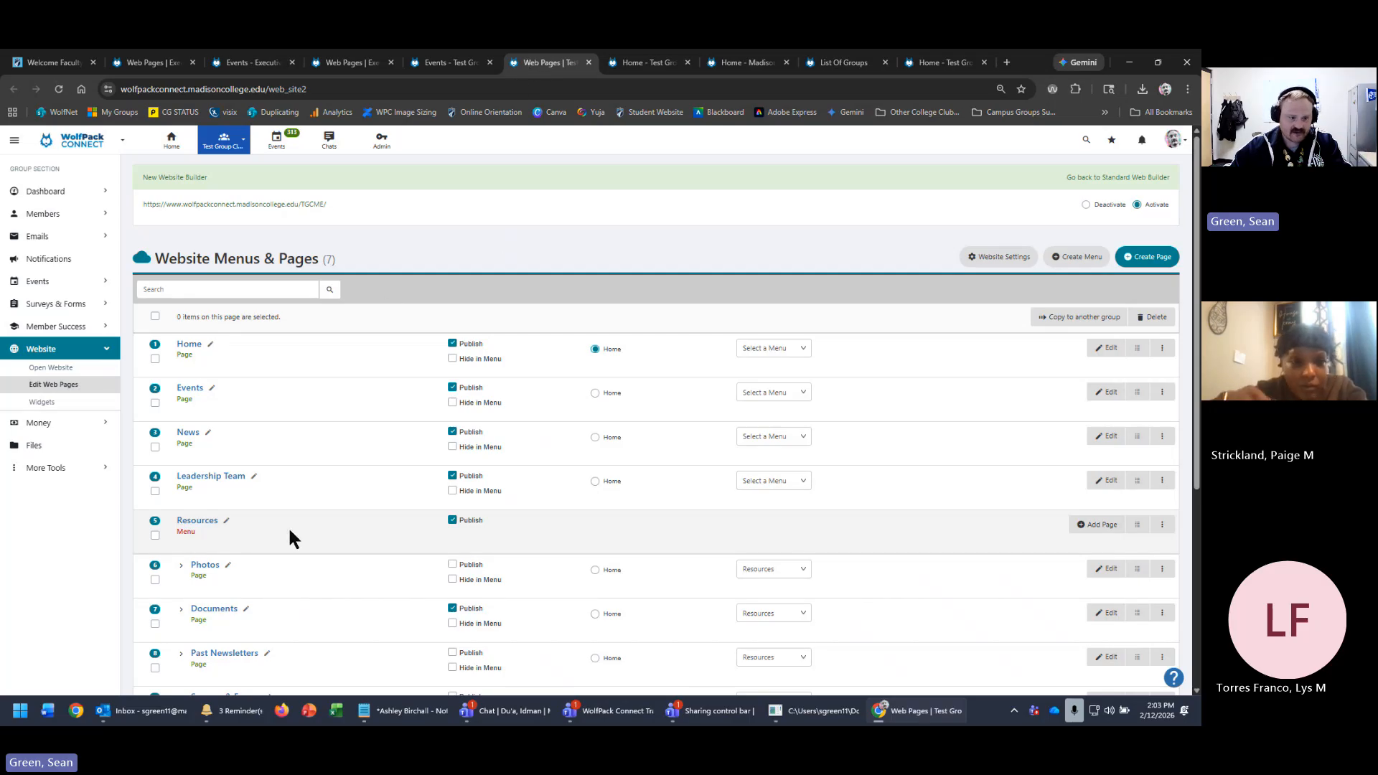
- Check which menu the Photos page belongs to, then begin a new web menu named 'menu 2'
drag(178, 529, 210, 523)
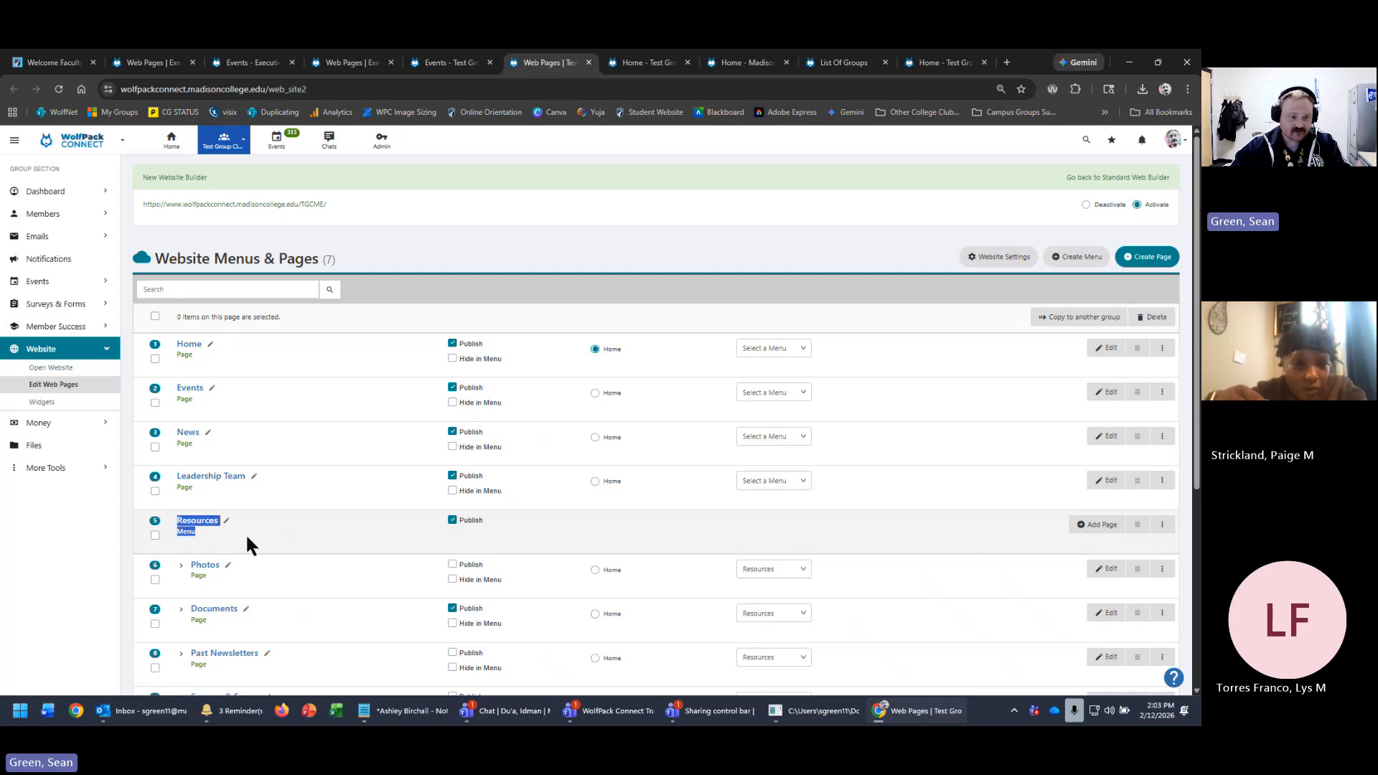
click(267, 543)
scroll(316, 532, down, 2)
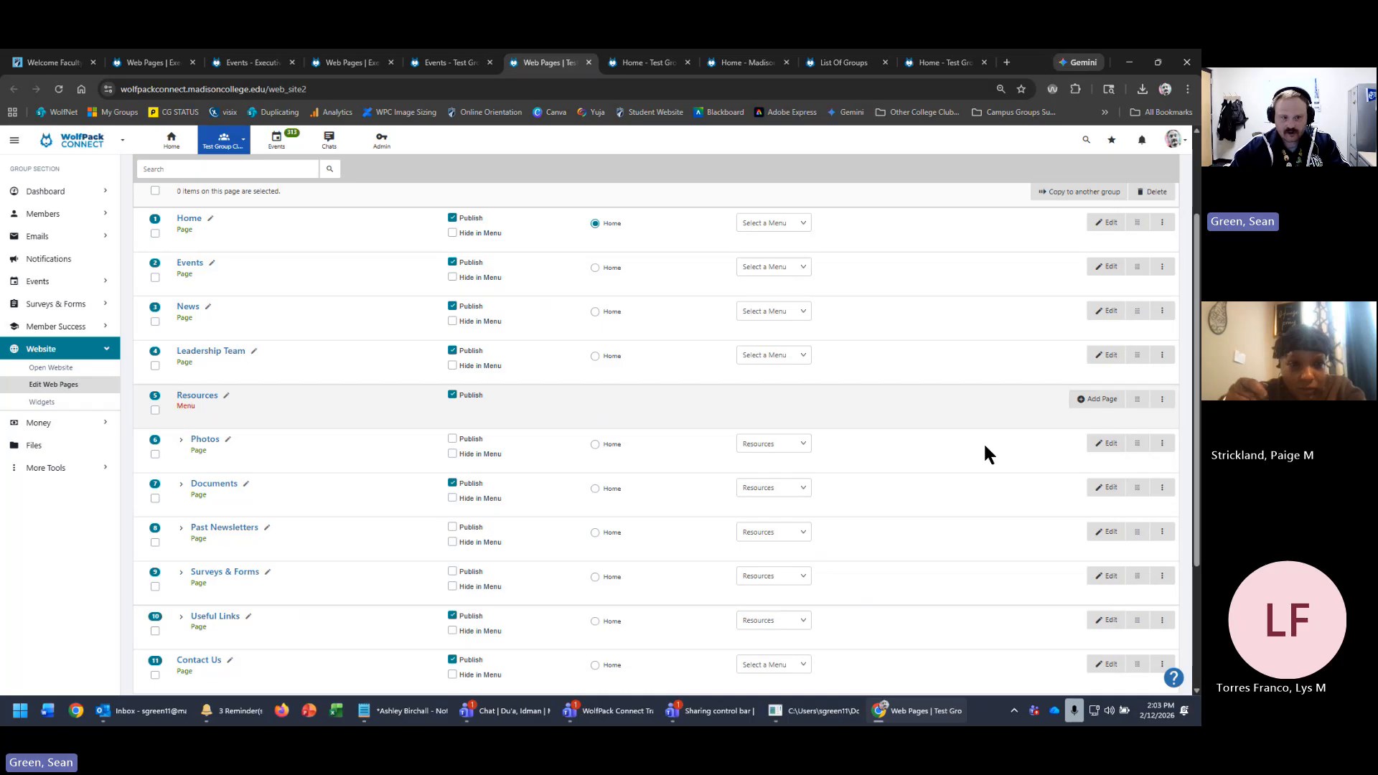
click(803, 444)
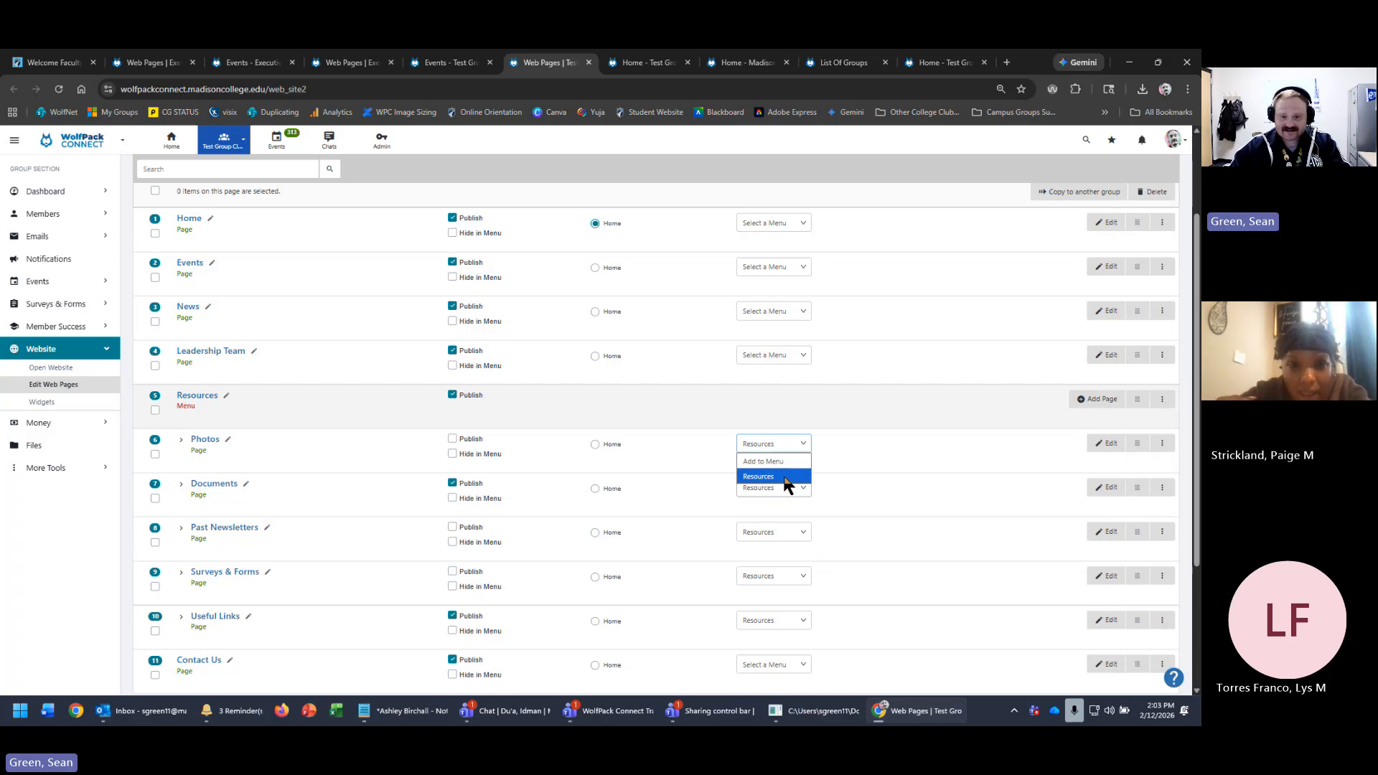
click(895, 446)
scroll(991, 450, up, 2)
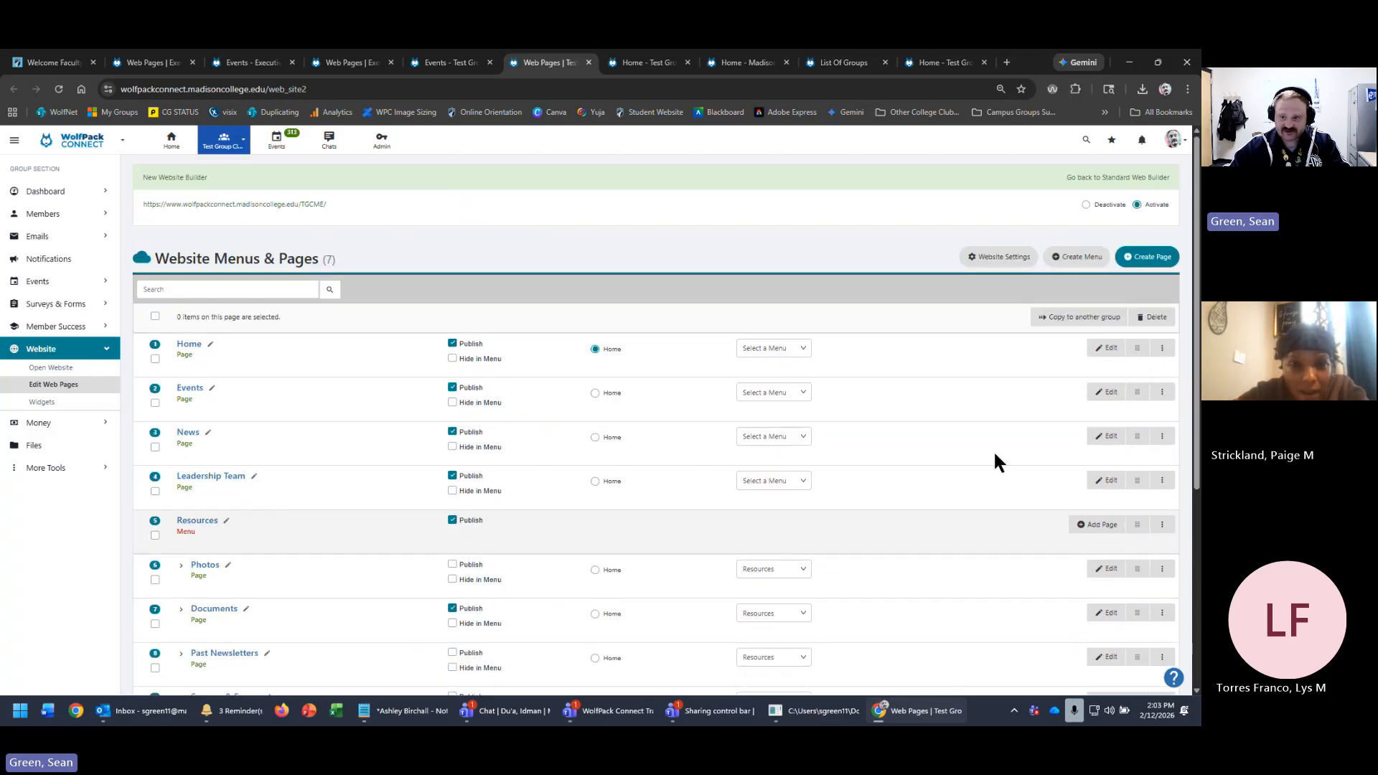
click(1069, 257)
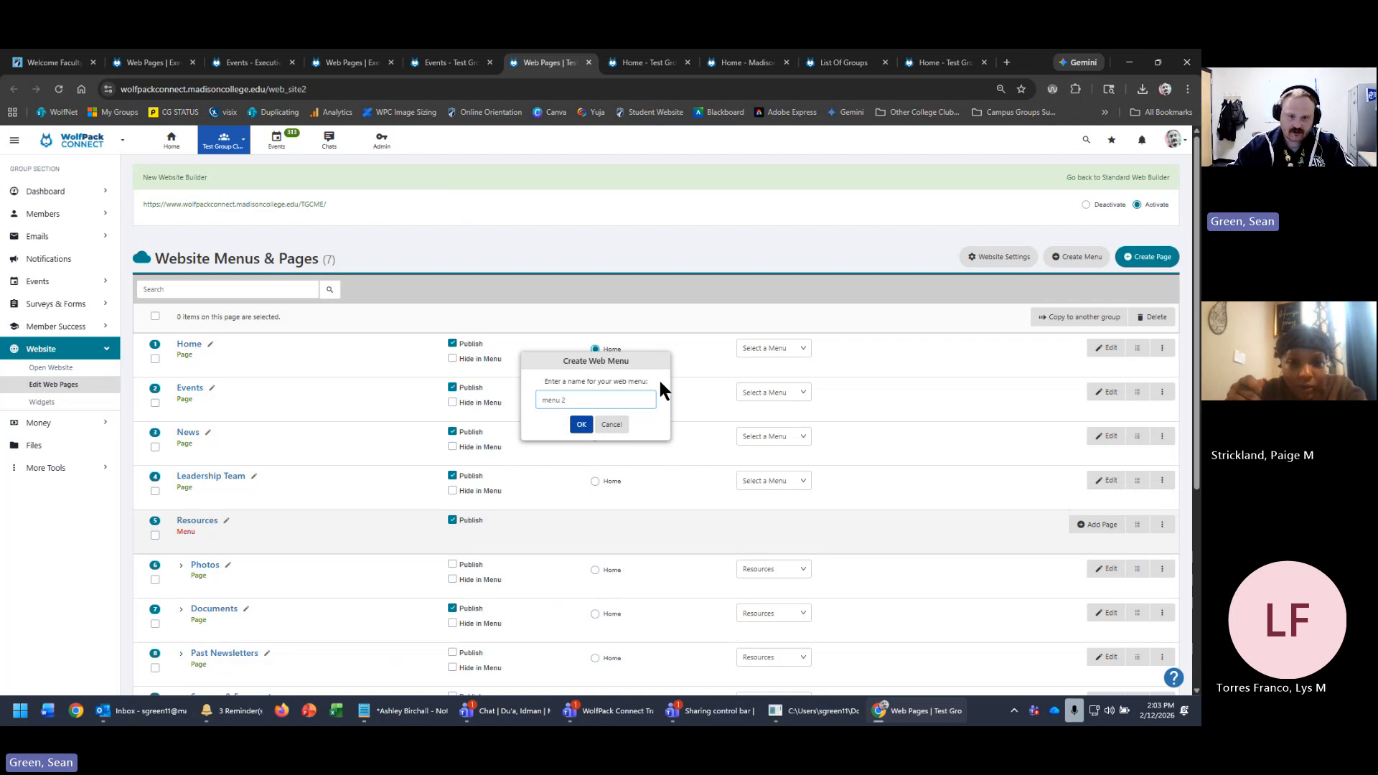
- Confirm menu 2, then create and confirm another web menu named 'menu 3'
click(581, 425)
click(1080, 258)
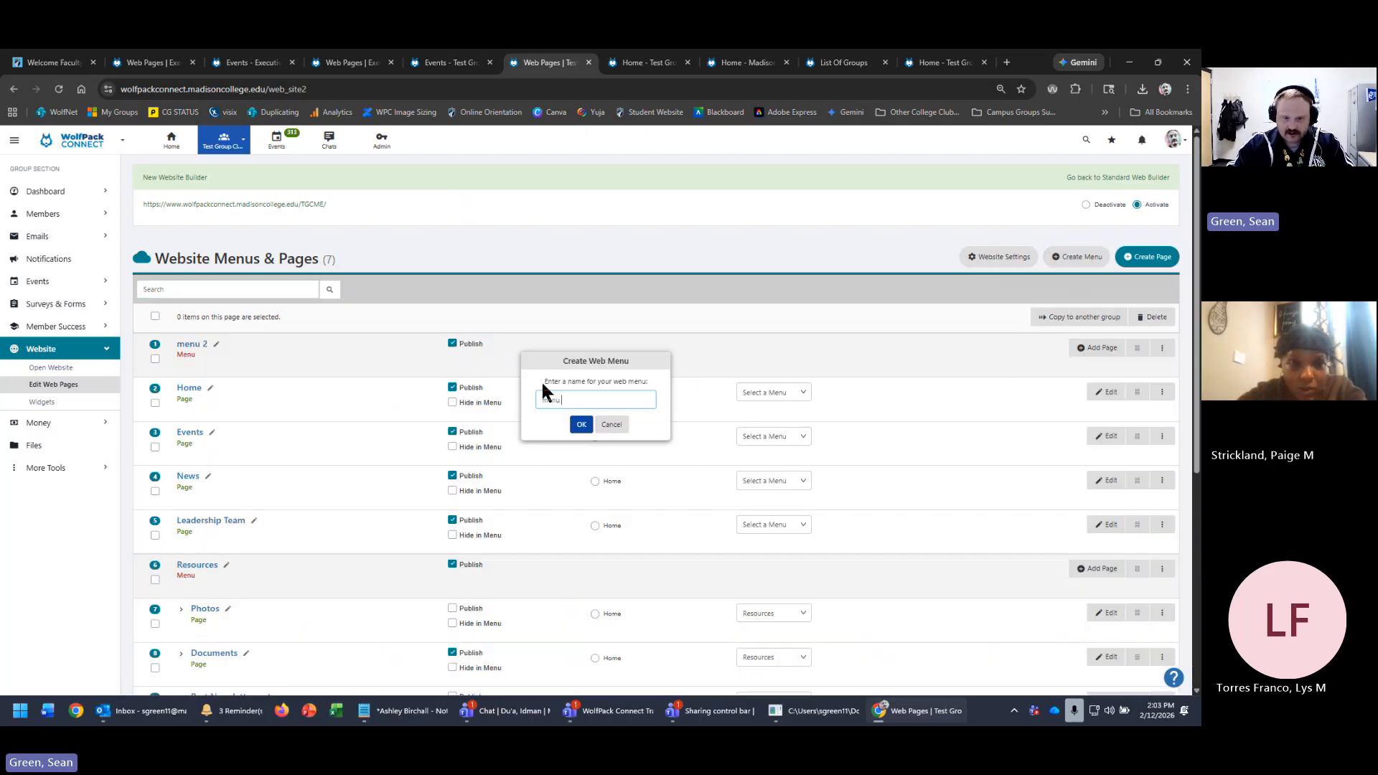
click(581, 424)
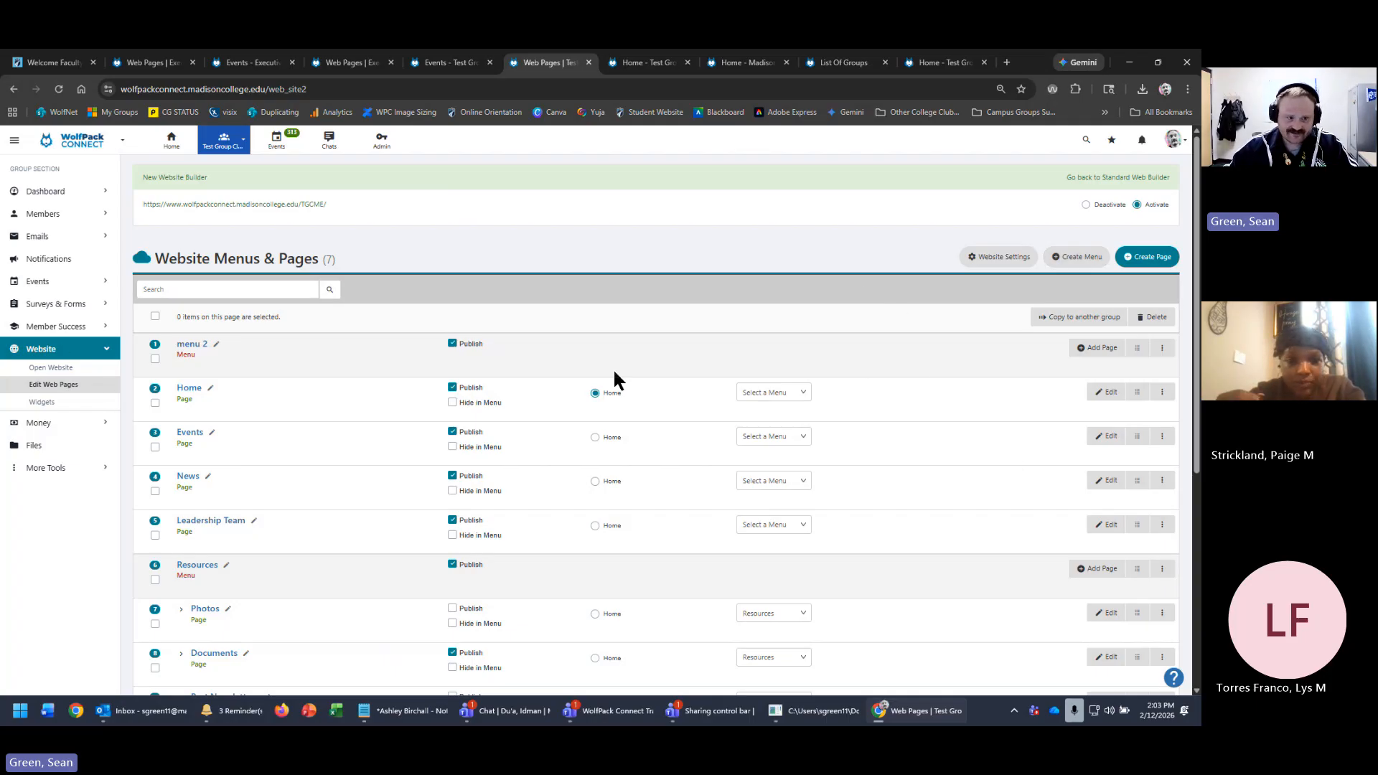
scroll(790, 384, down, 1)
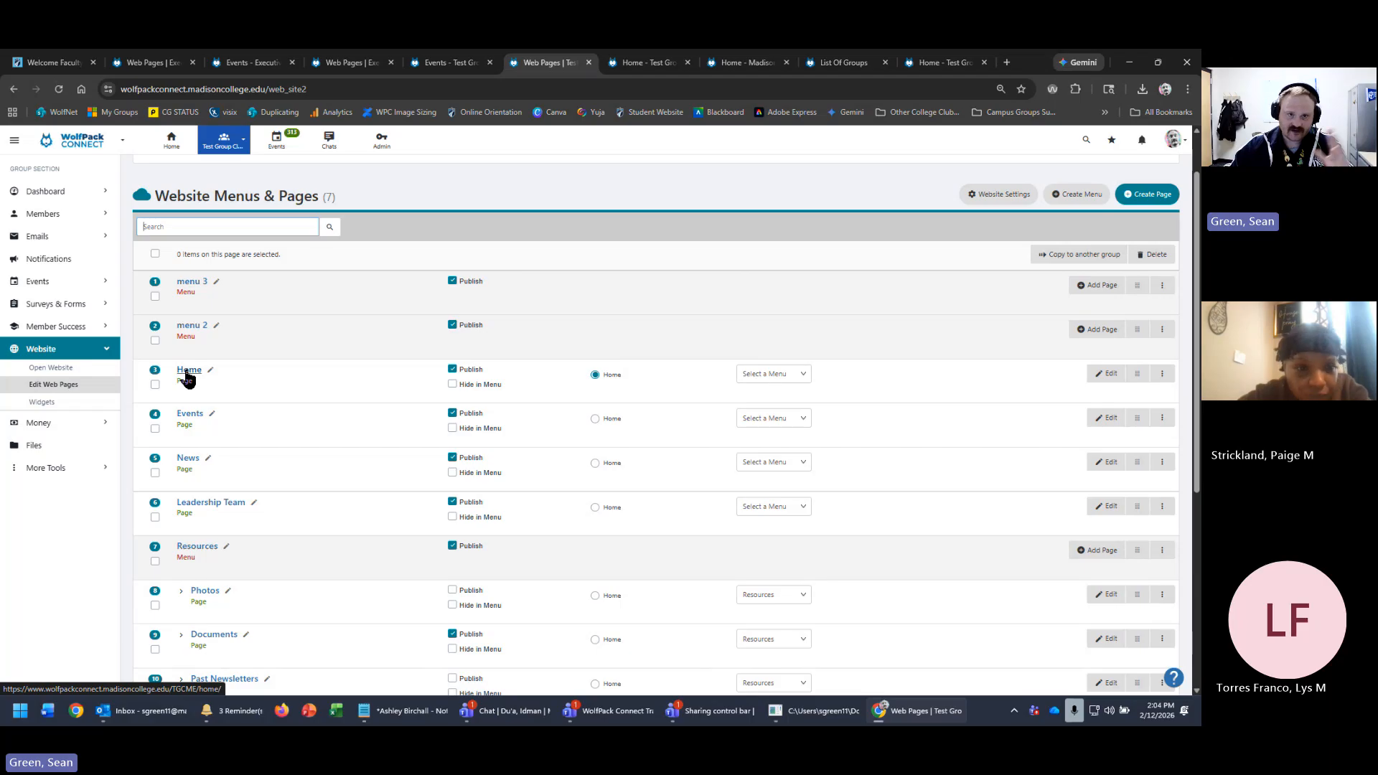
- Reload the live home page to see MENU 3 and MENU 2 in the navigation
click(650, 62)
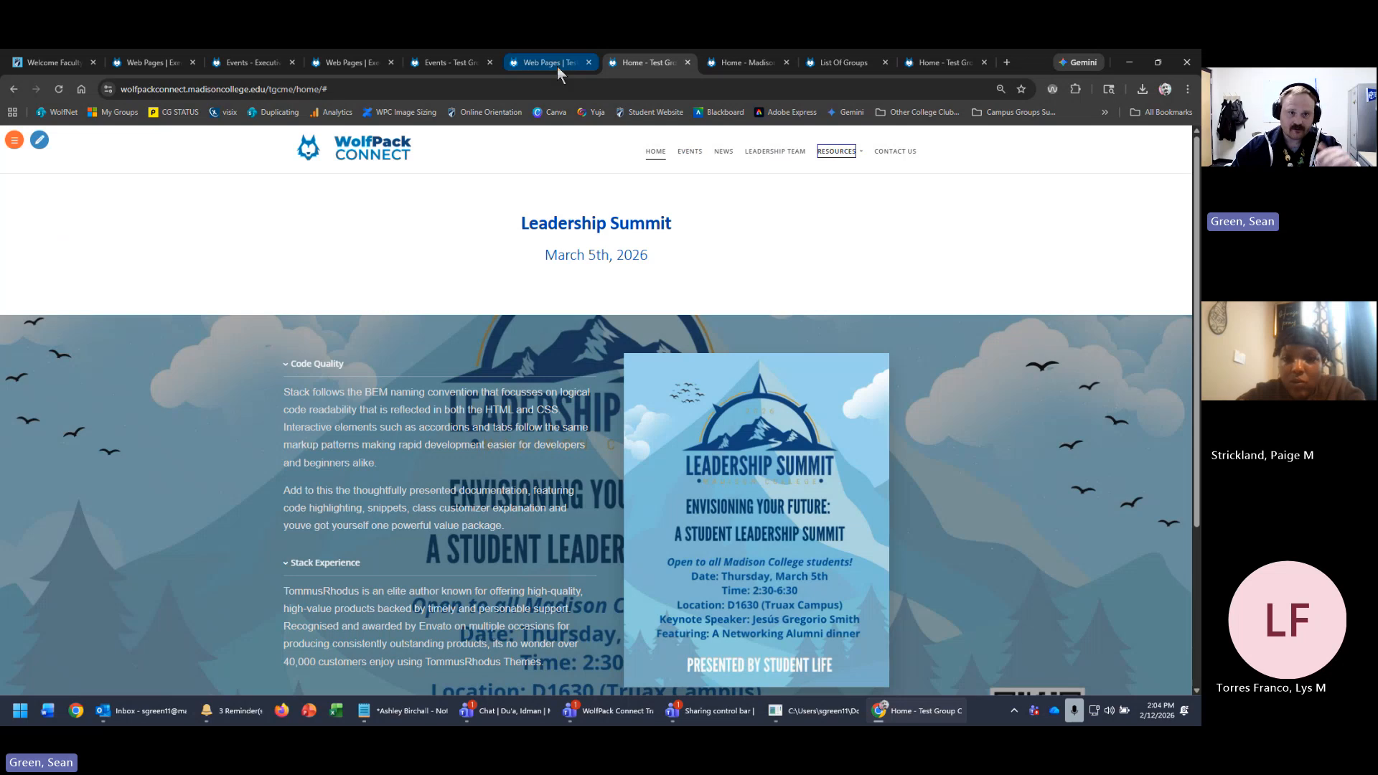
click(60, 89)
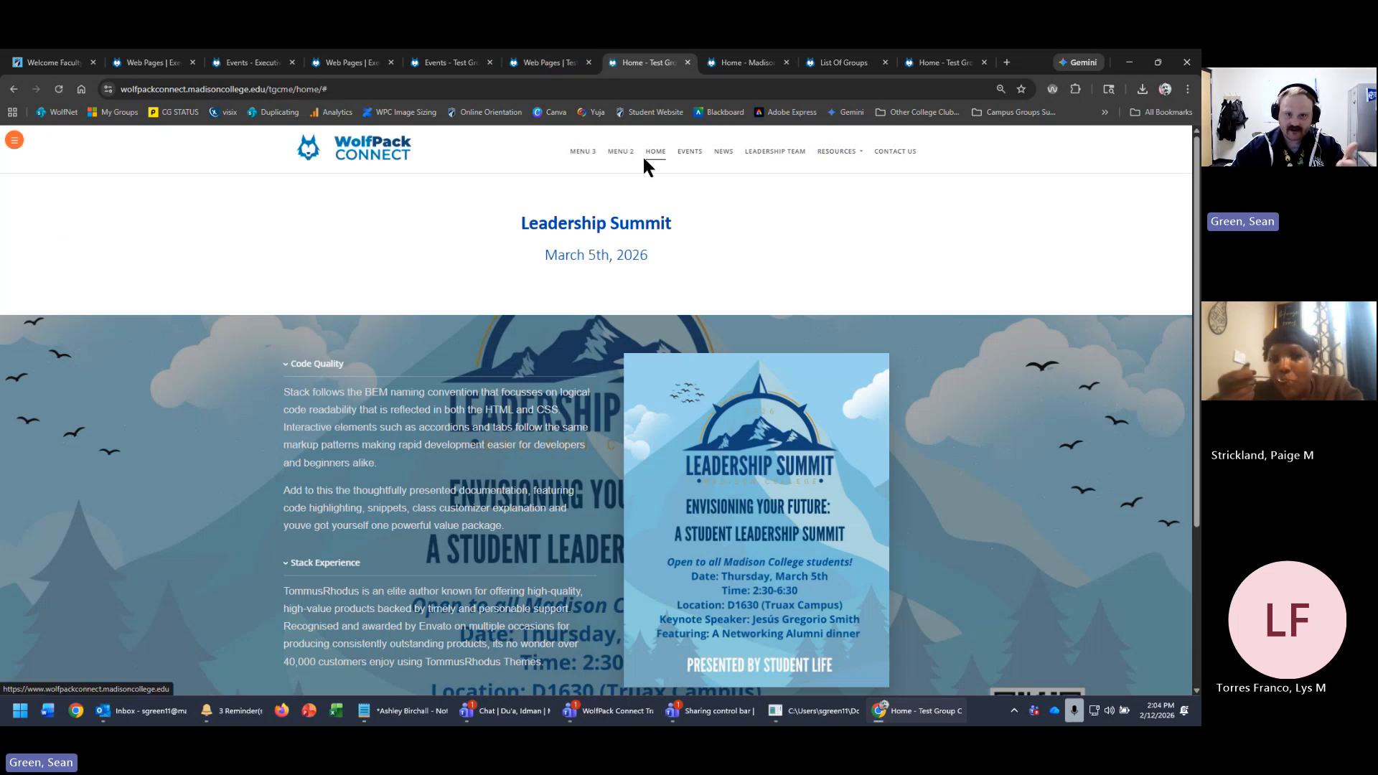
click(540, 67)
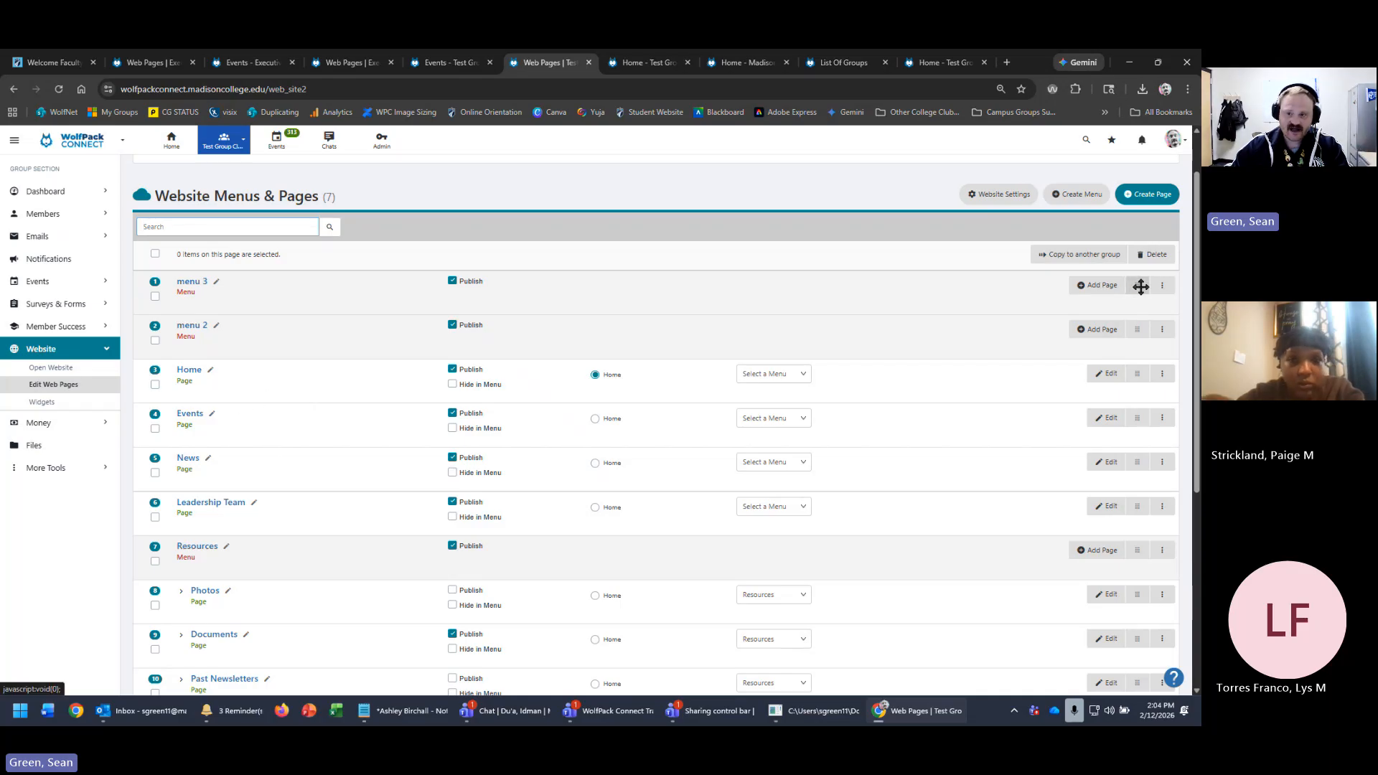
- Drag menu 2 below Events and menu 3 above Contact Us, then add a page under menu 3
drag(1142, 328, 1139, 419)
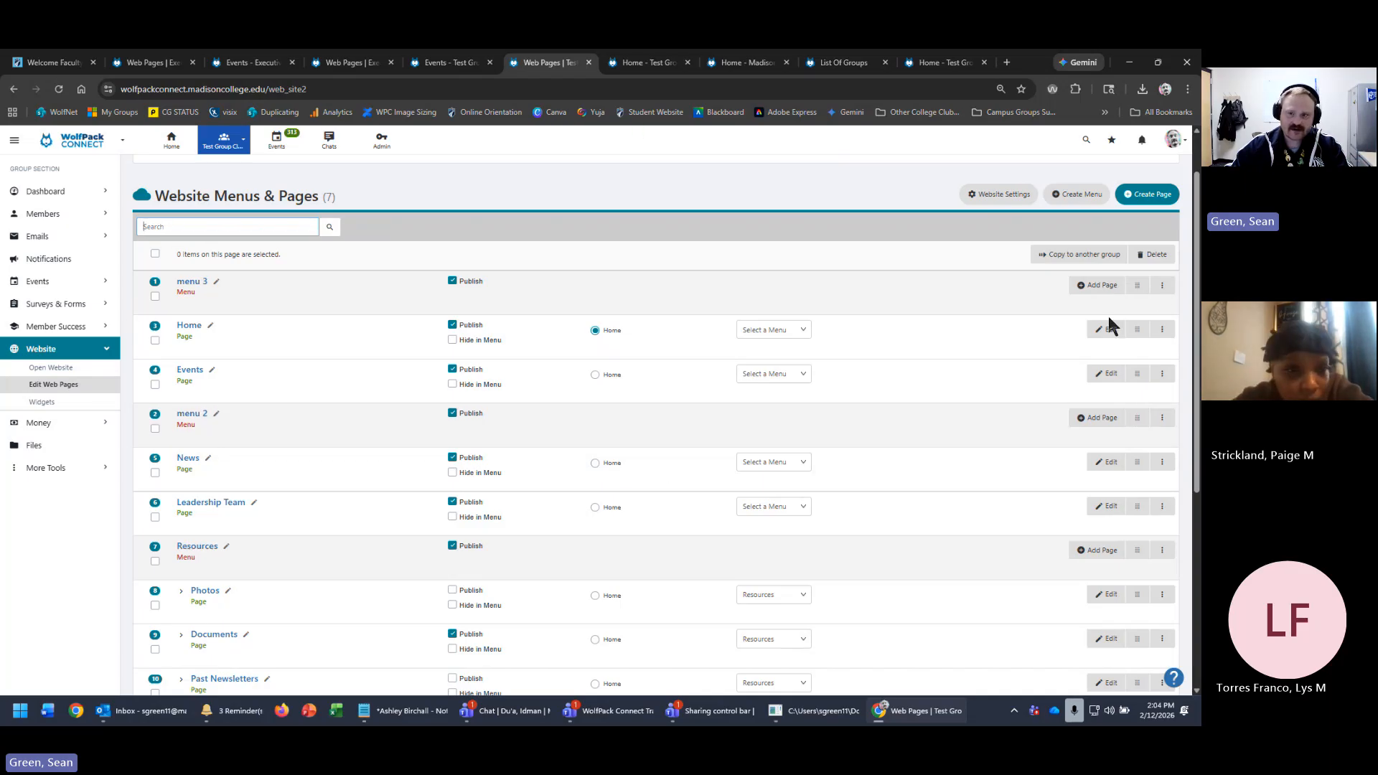
drag(1140, 289, 1085, 621)
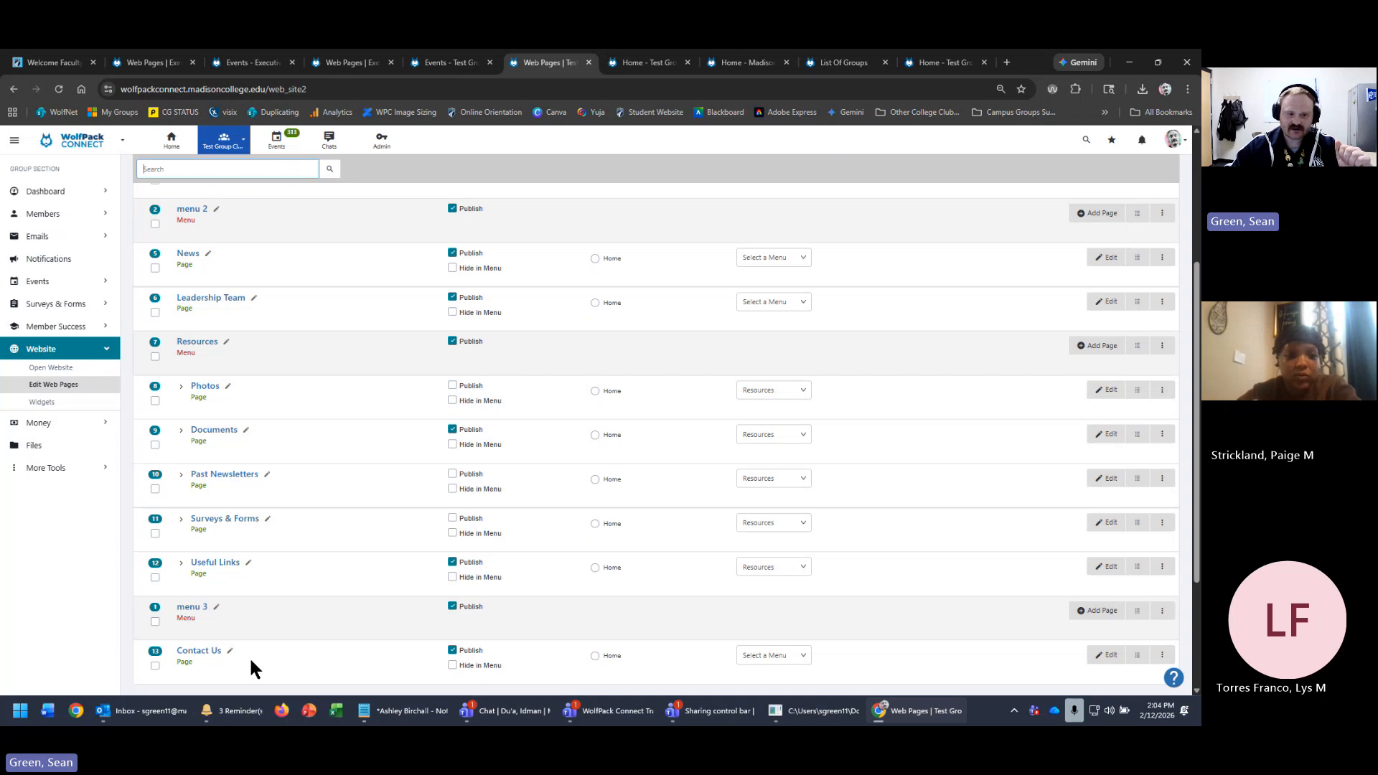
scroll(955, 659, down, 2)
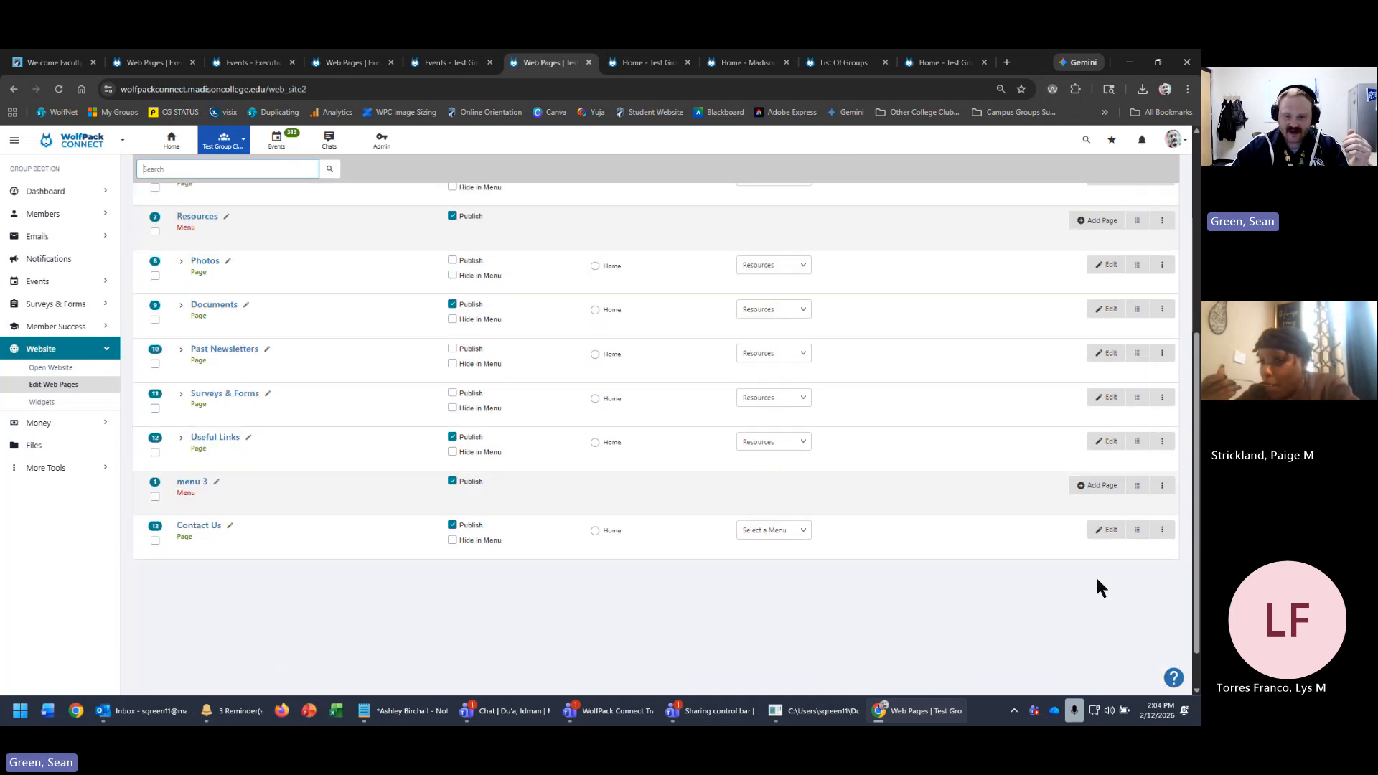
click(1106, 488)
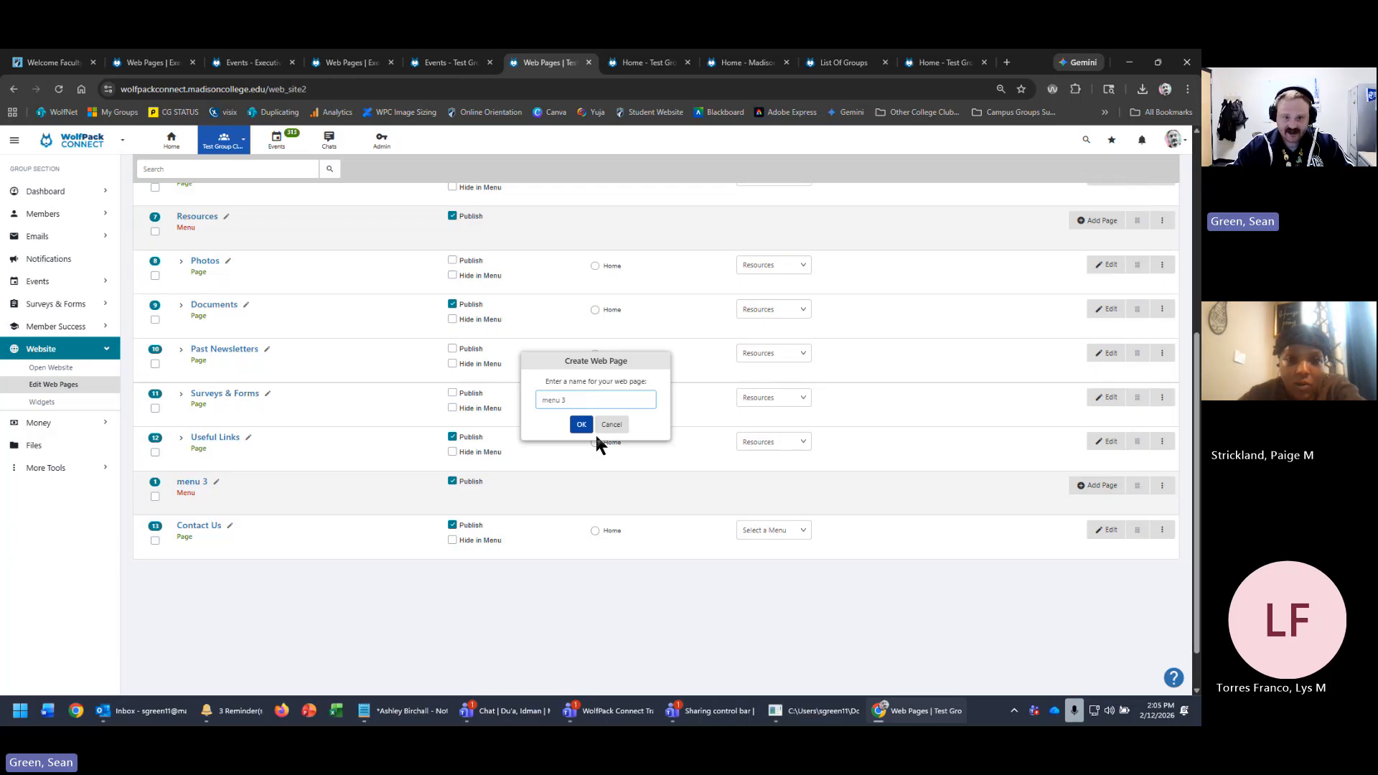
- Confirm adding the menu 3A page under menu 3
click(581, 424)
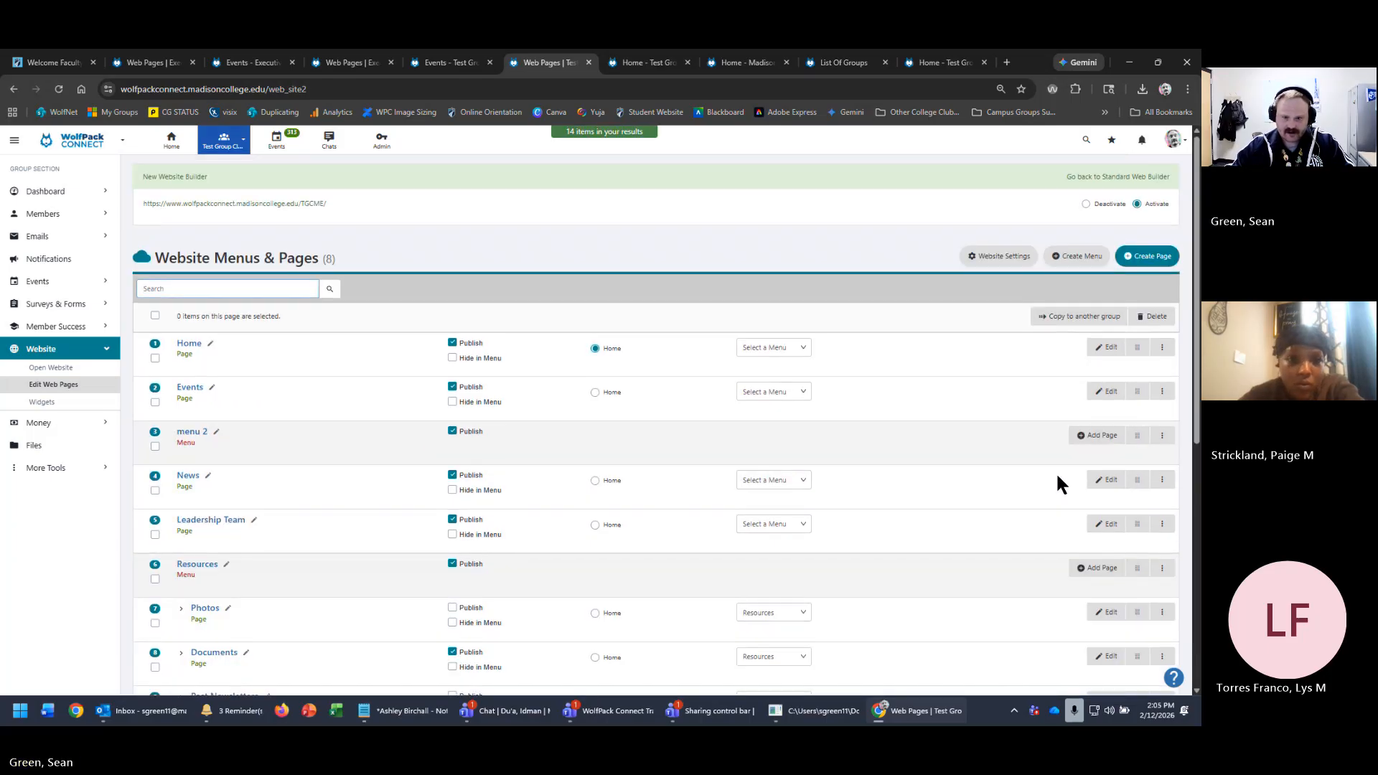
scroll(1058, 476, down, 4)
scroll(1108, 606, up, 5)
- Create a new page named Menu 3B using the default template
click(1141, 258)
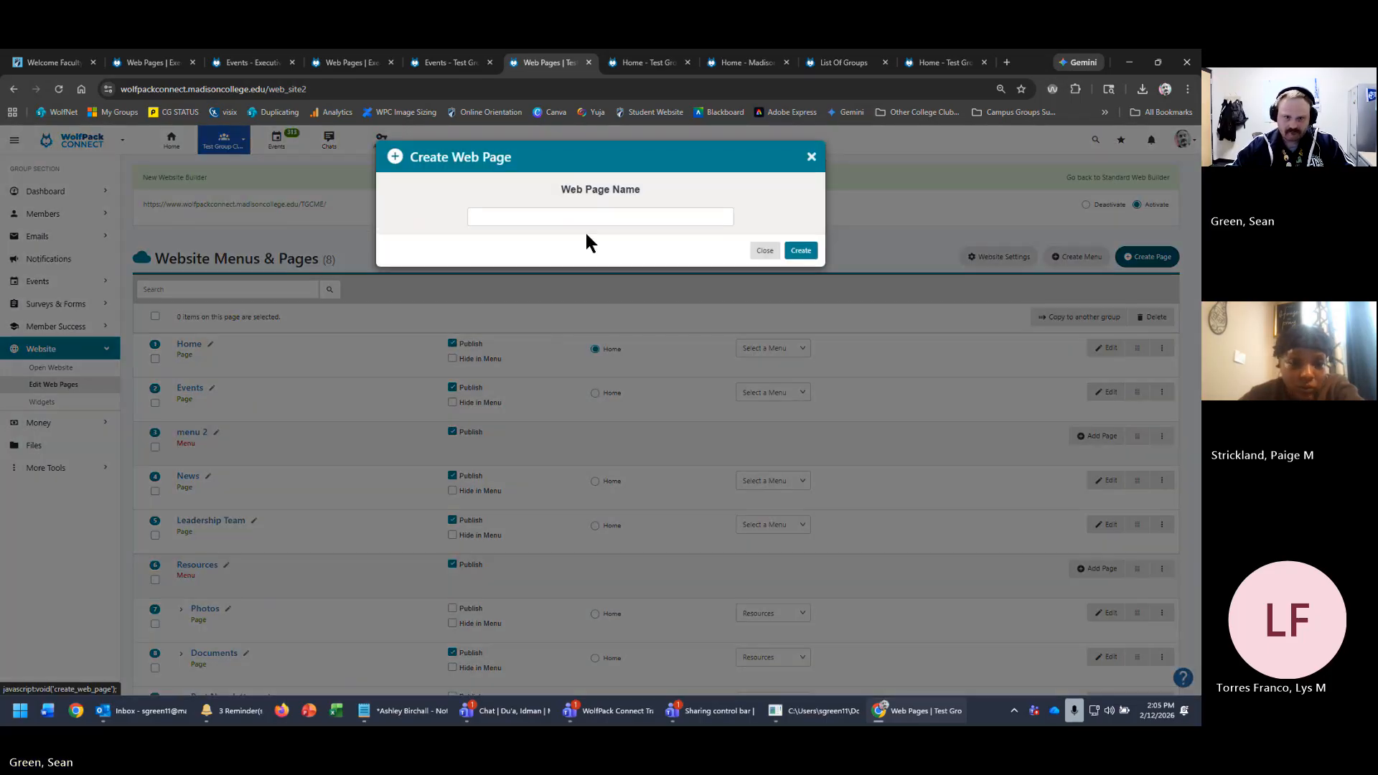
click(601, 219)
text(Menu 38)
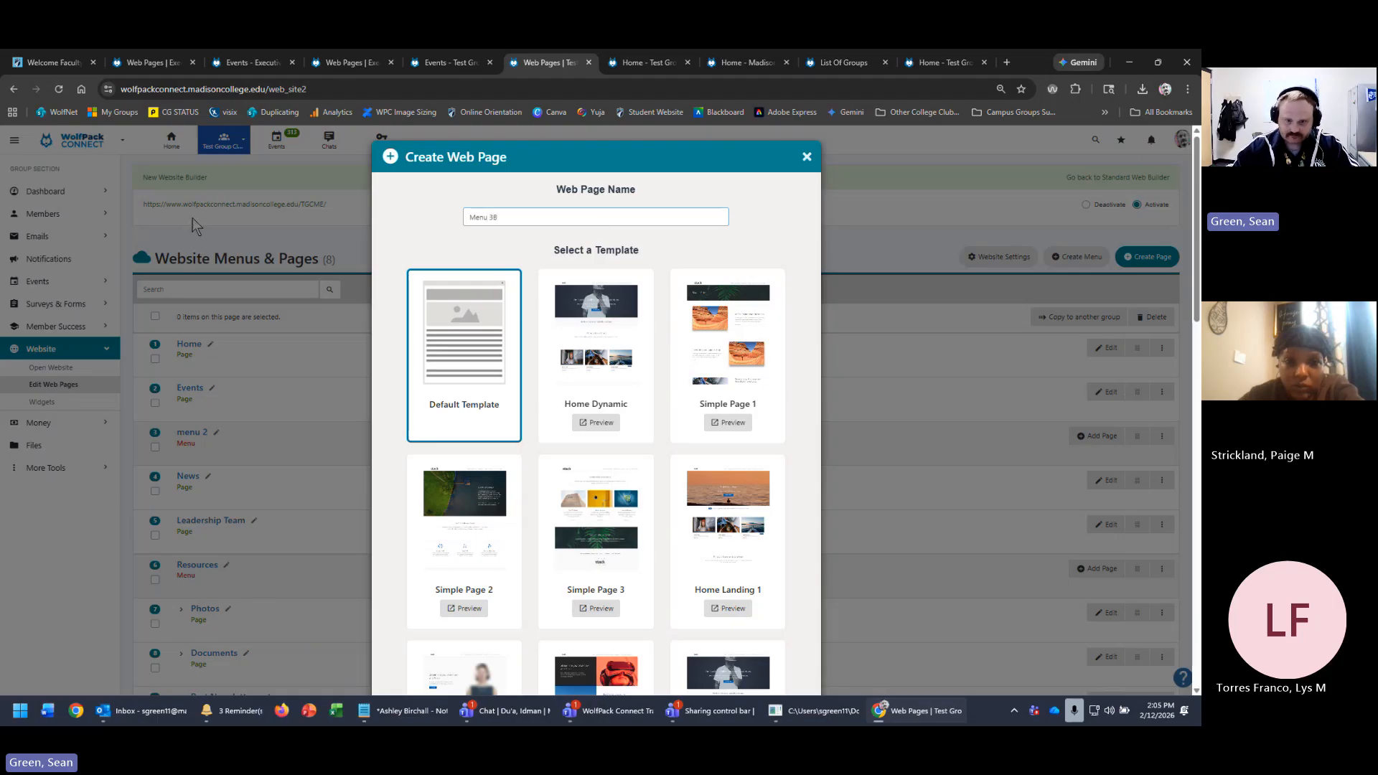
scroll(790, 617, down, 20)
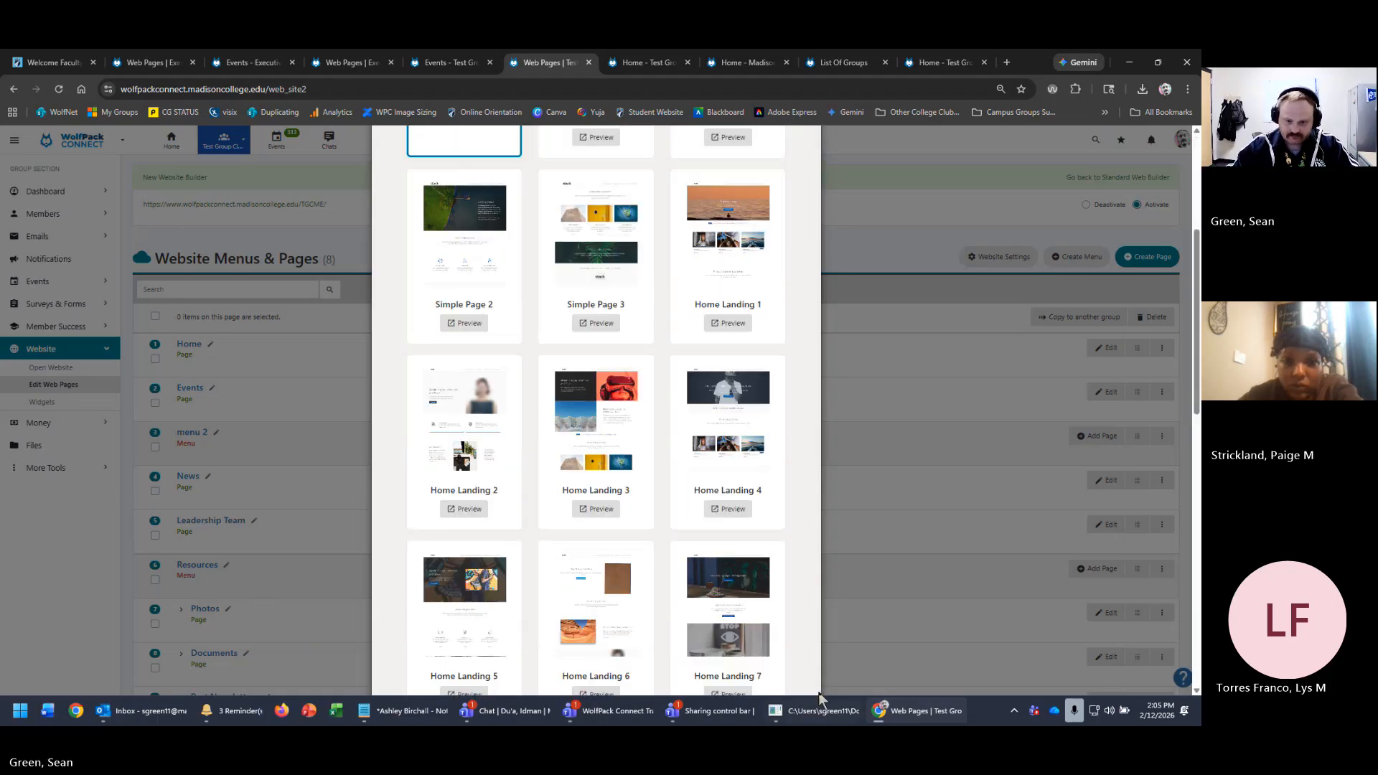
click(798, 664)
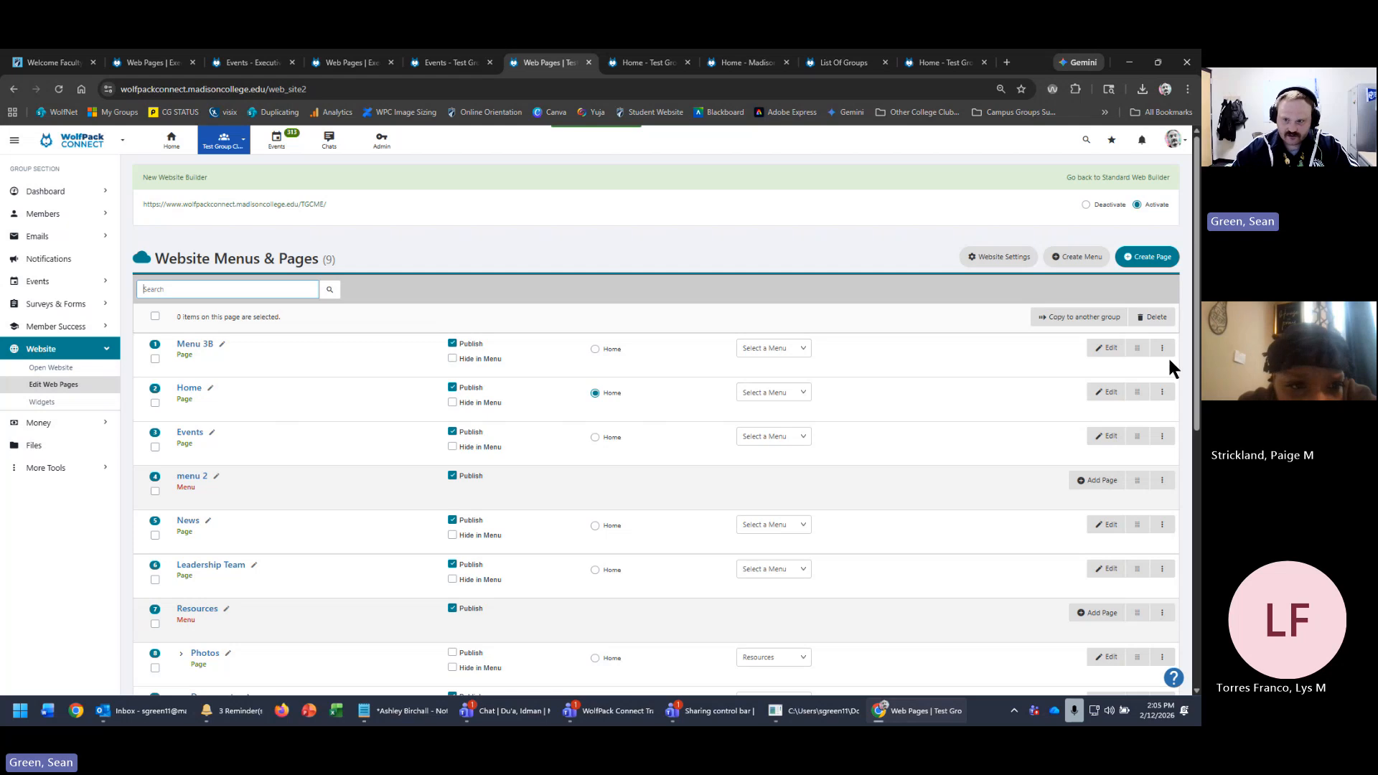
- Move Menu 3B below menu 3A, just above Contact Us, and assign it to menu 3
drag(1137, 348, 1143, 404)
drag(1103, 697, 1109, 499)
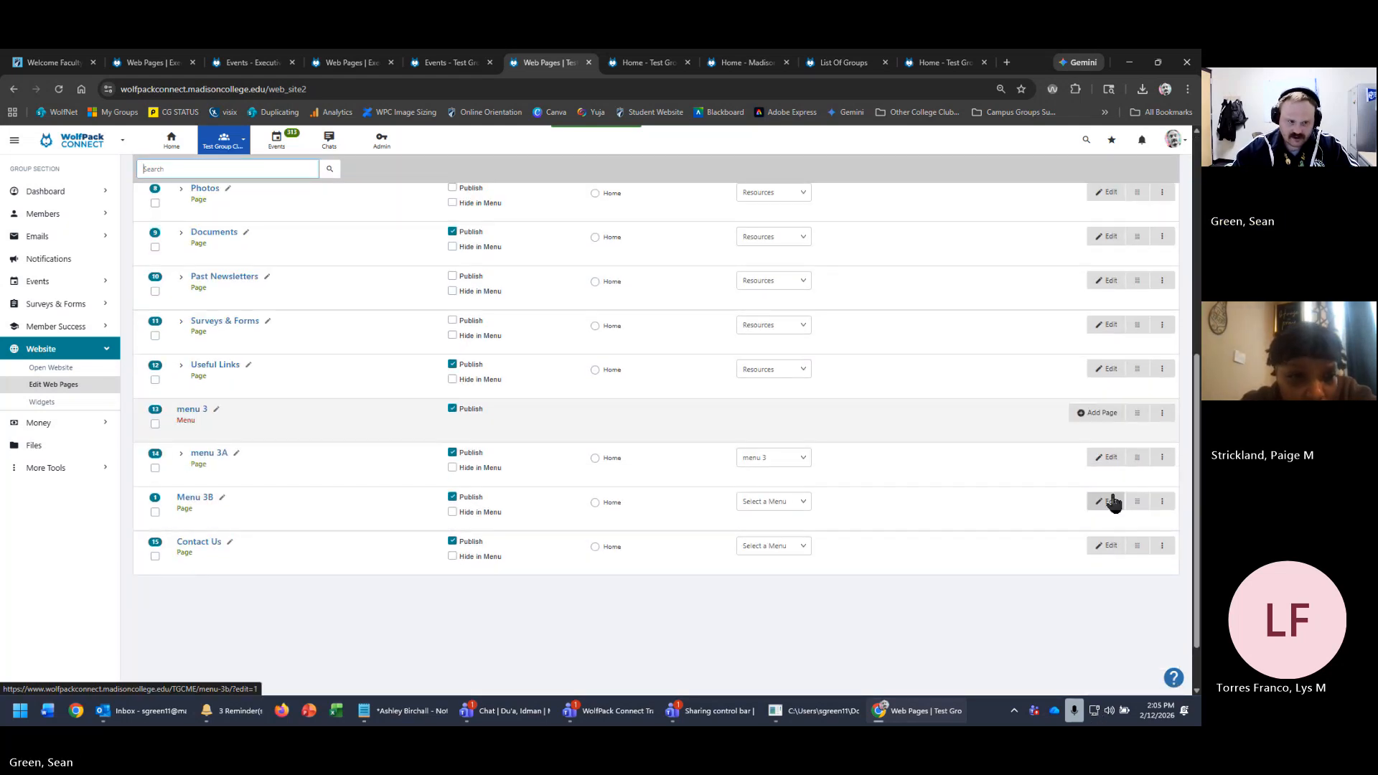
click(803, 502)
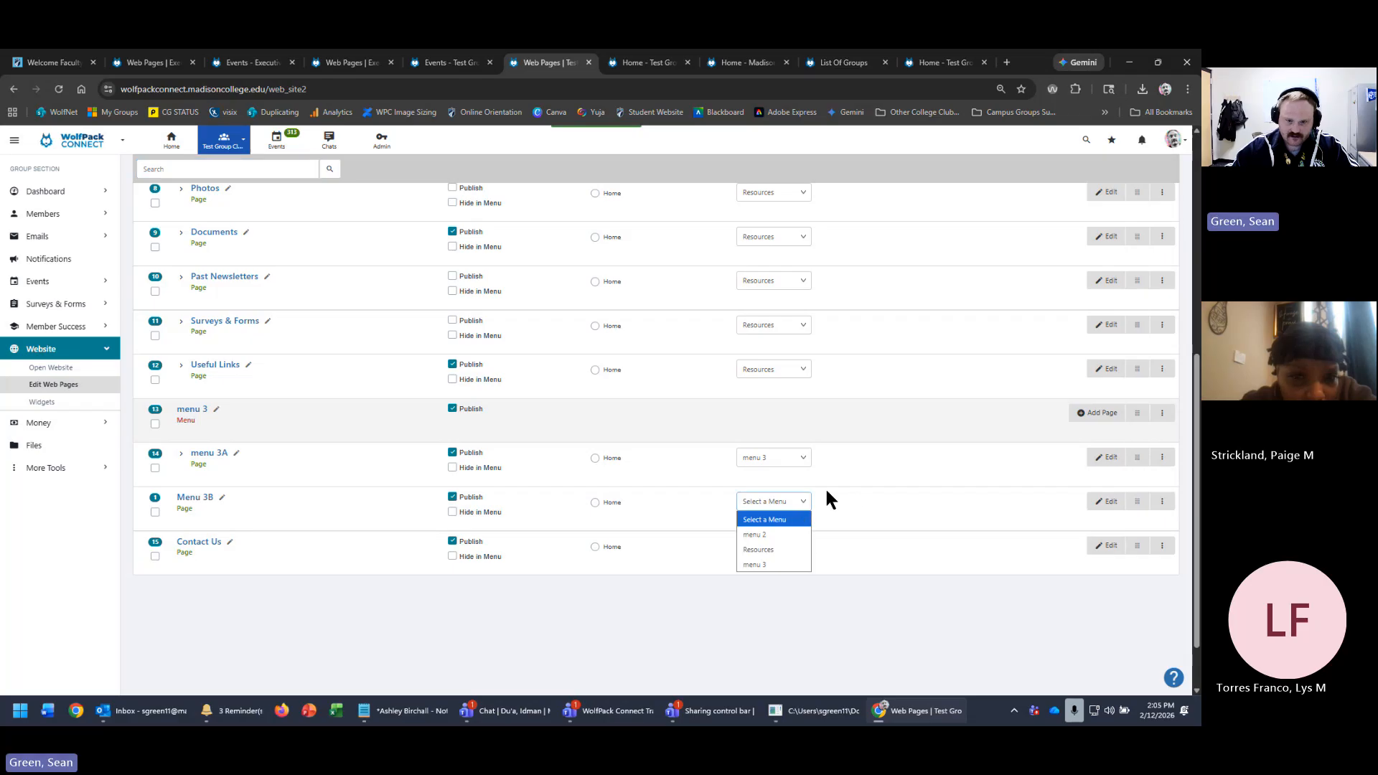
click(776, 566)
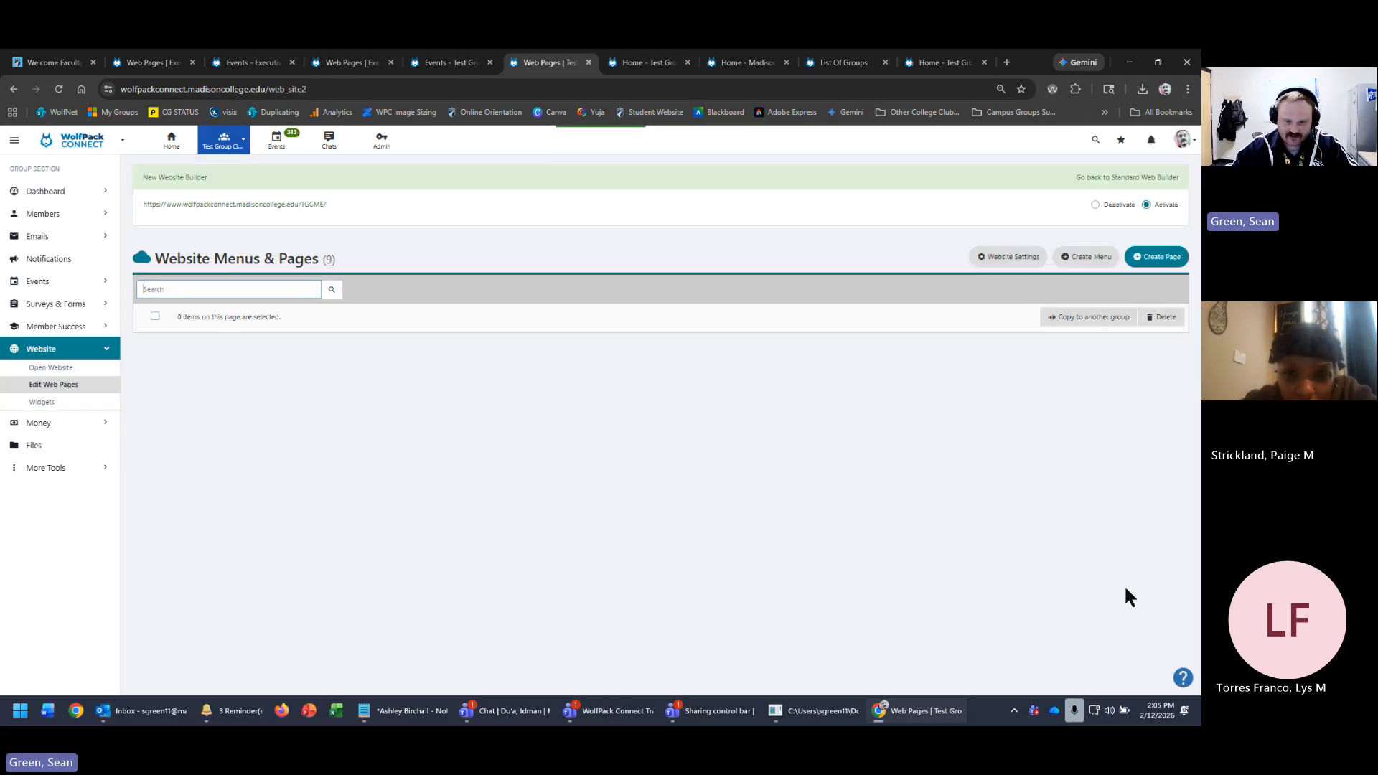
scroll(1118, 580, down, 5)
scroll(1083, 573, down, 1)
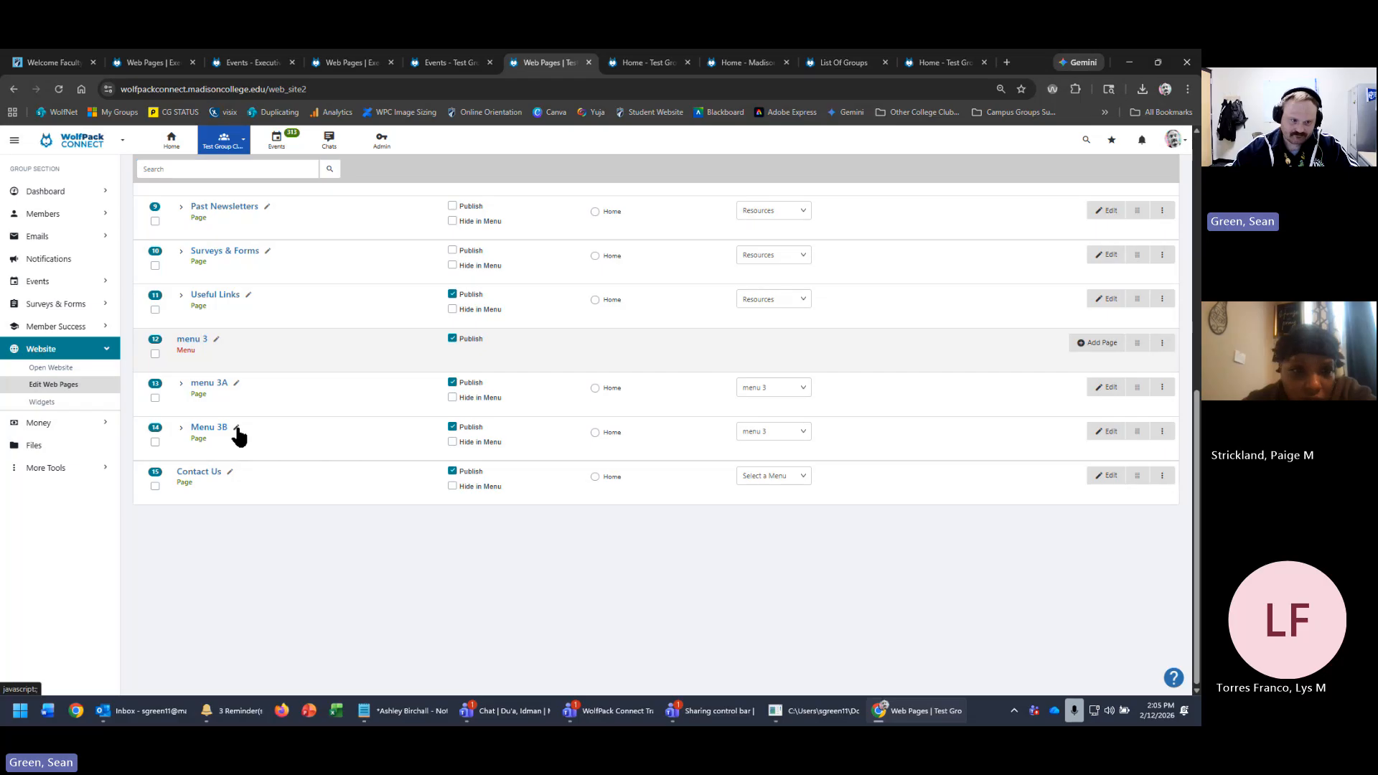
- Rename the menu 3A page to Menu 3A with a capital M
click(236, 383)
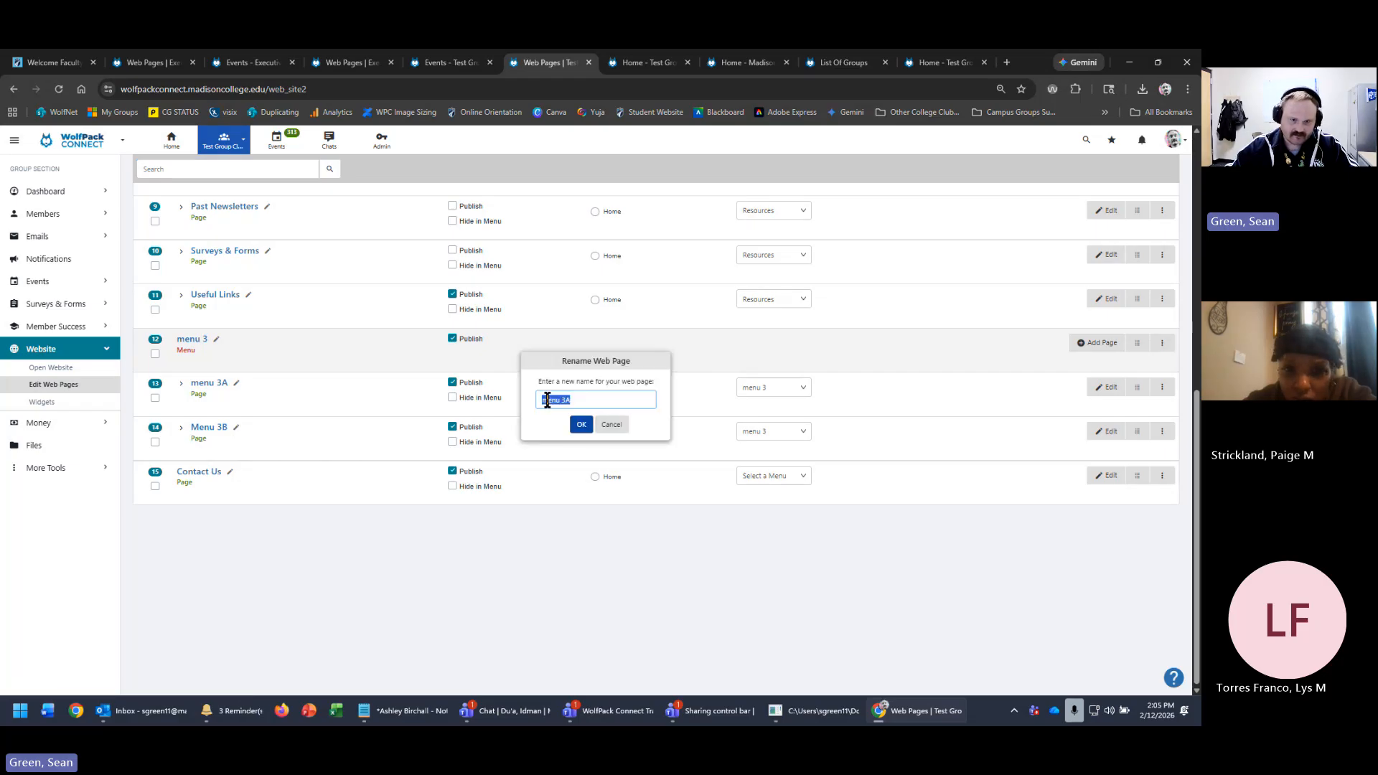
key(Left)
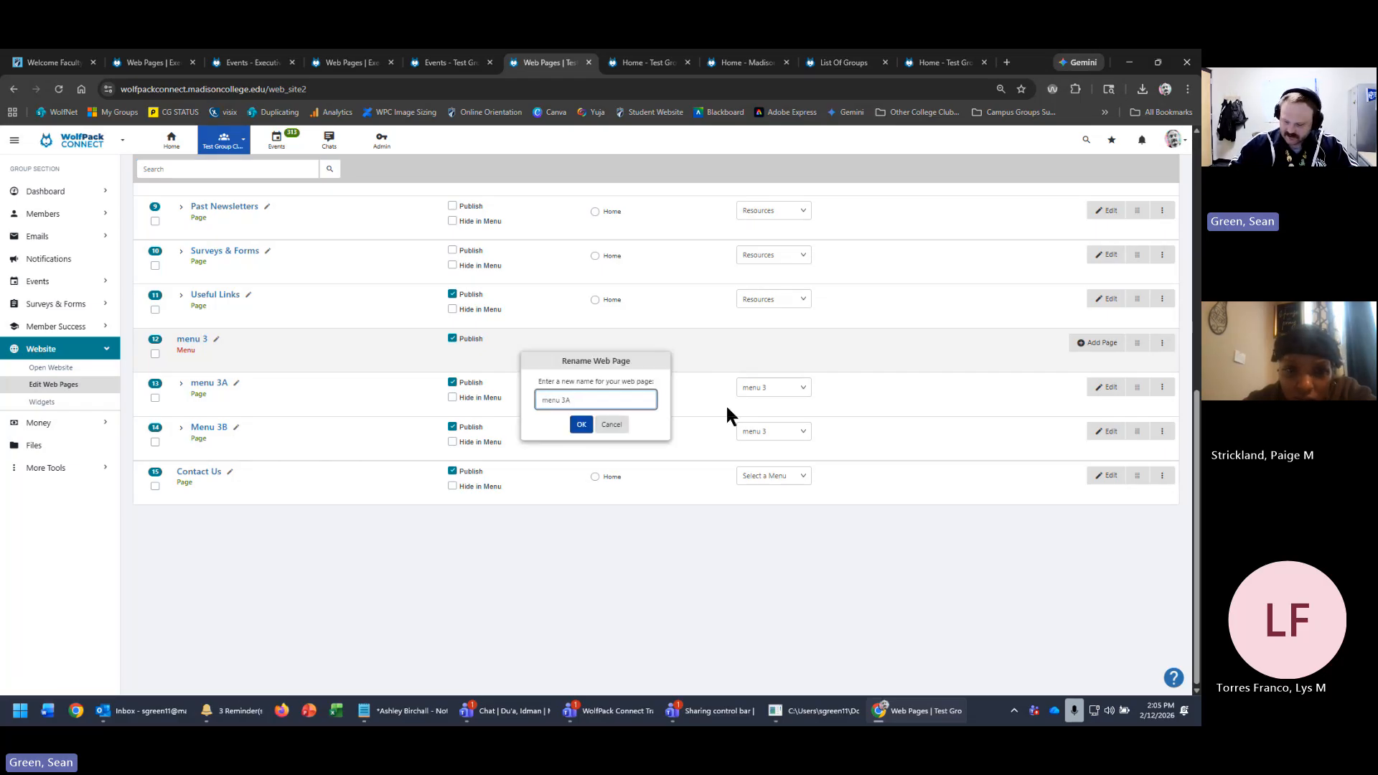
key(Delete)
text(M)
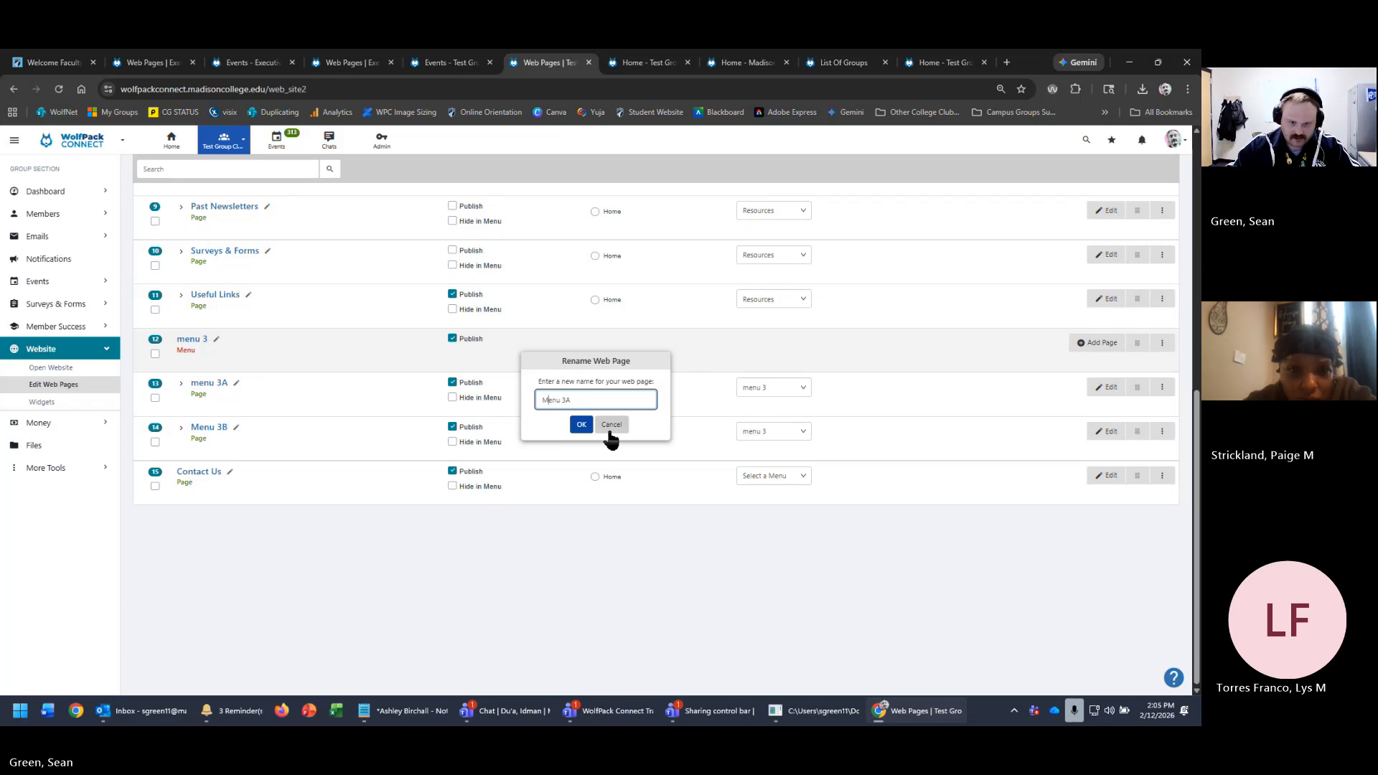
click(582, 426)
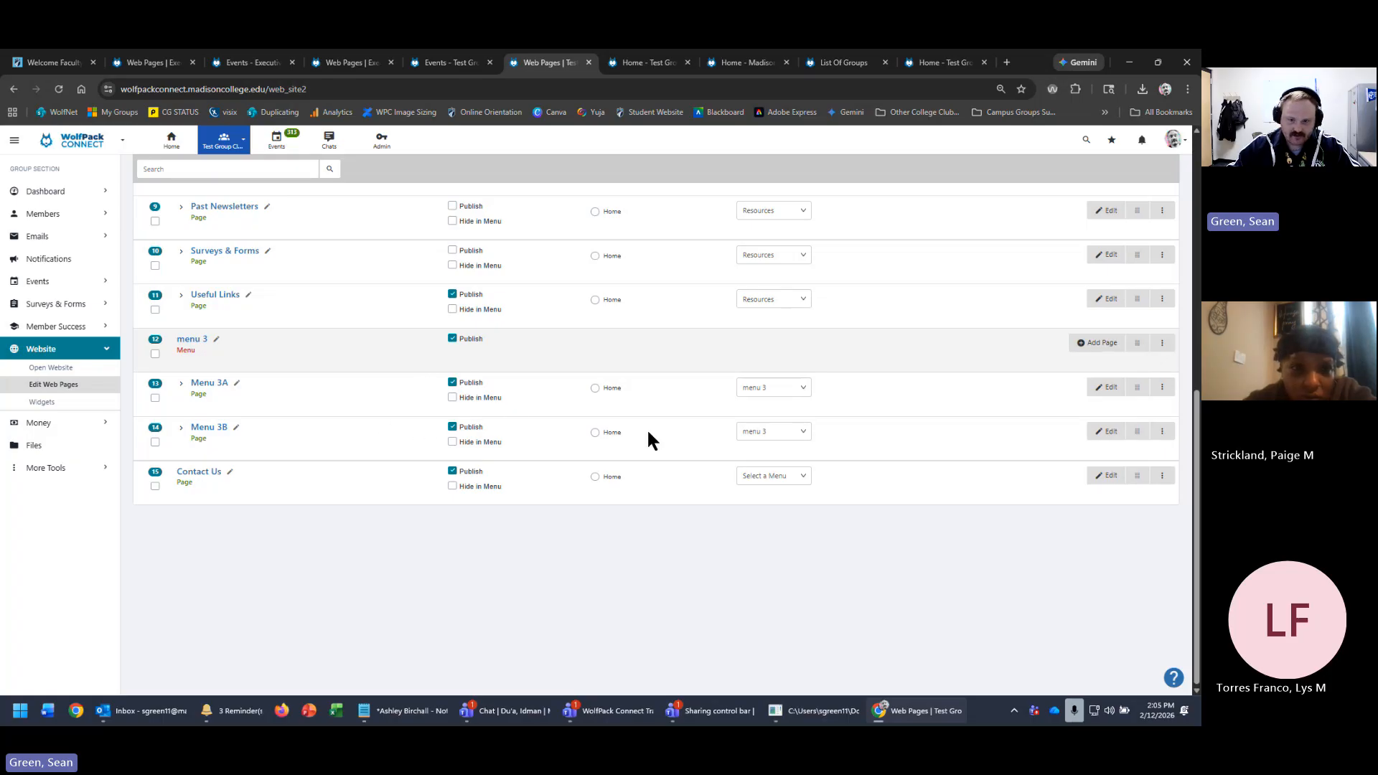
- From the top of the list, add the Menu 2A page on the menu 2 row
scroll(932, 449, up, 3)
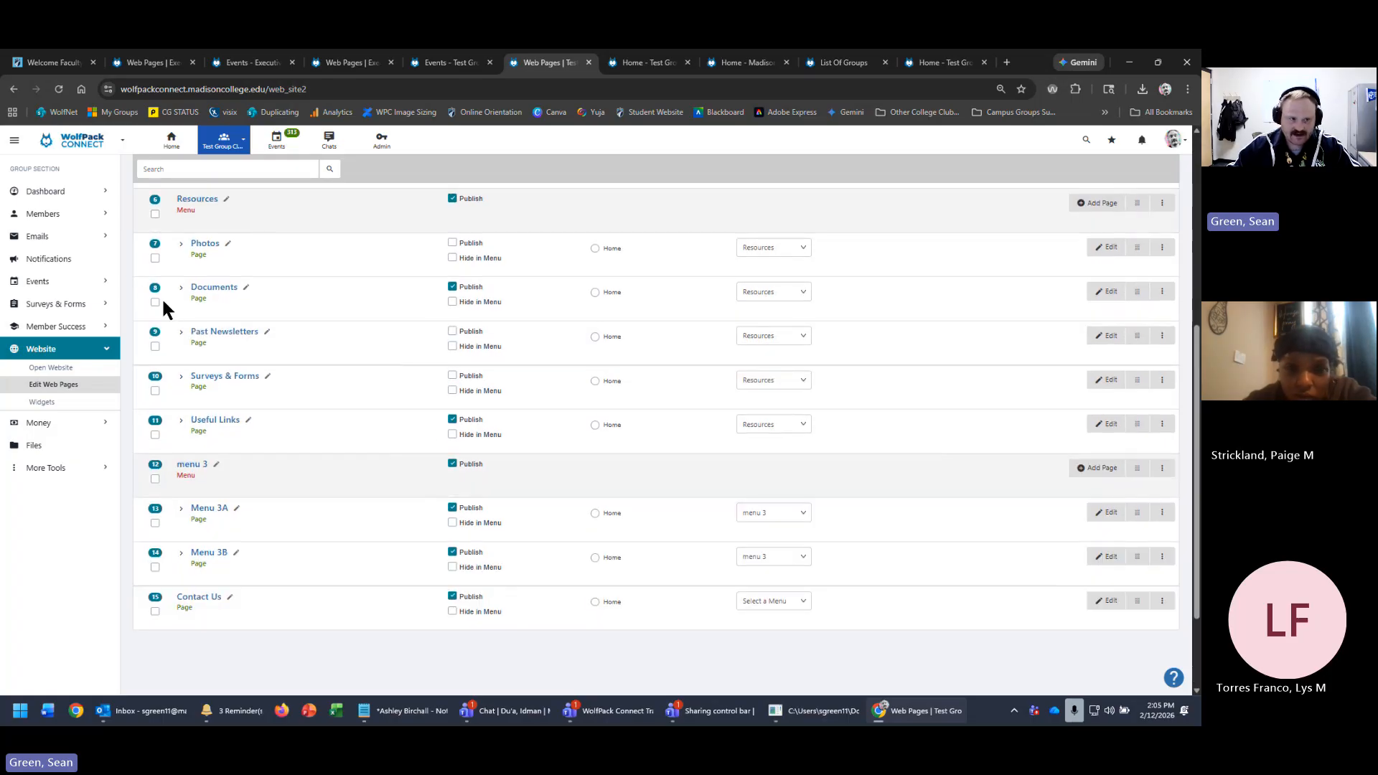
scroll(593, 327, up, 4)
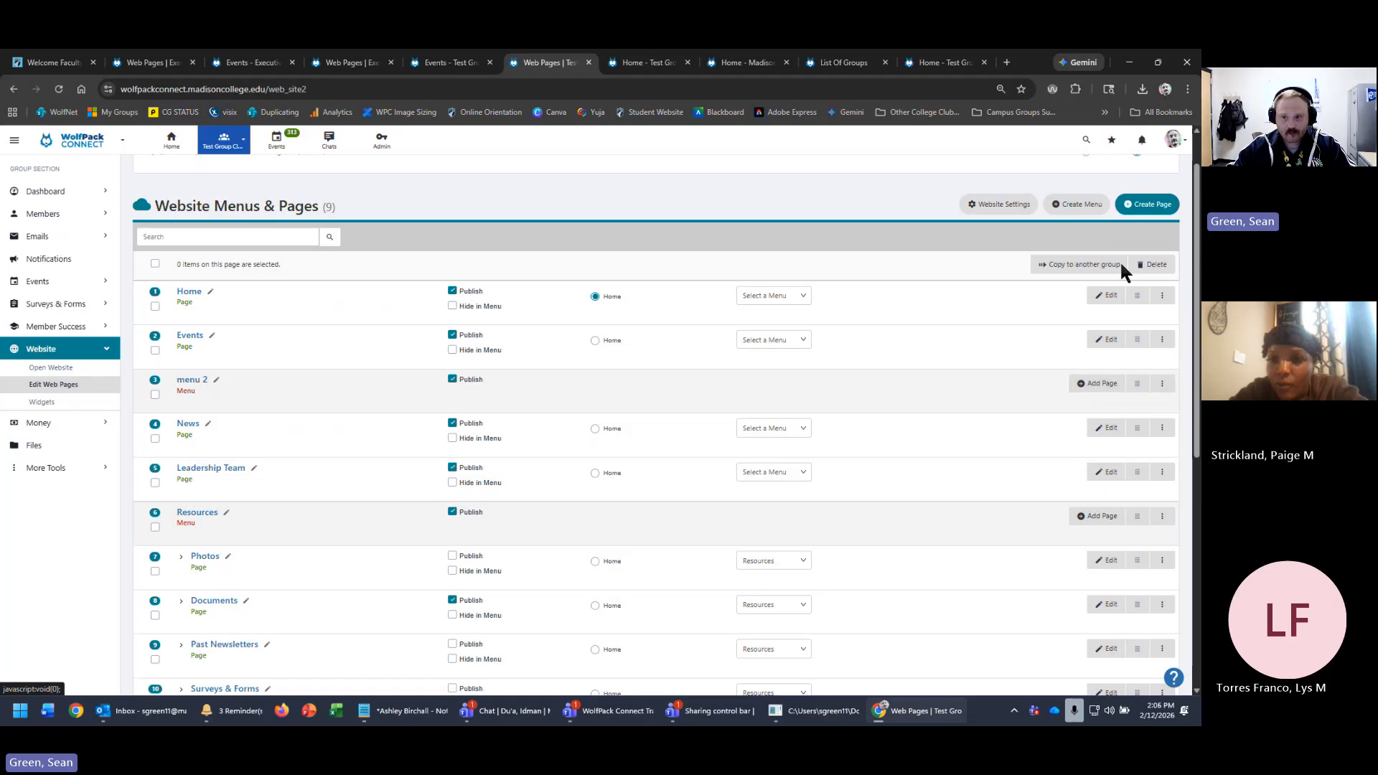
click(1098, 390)
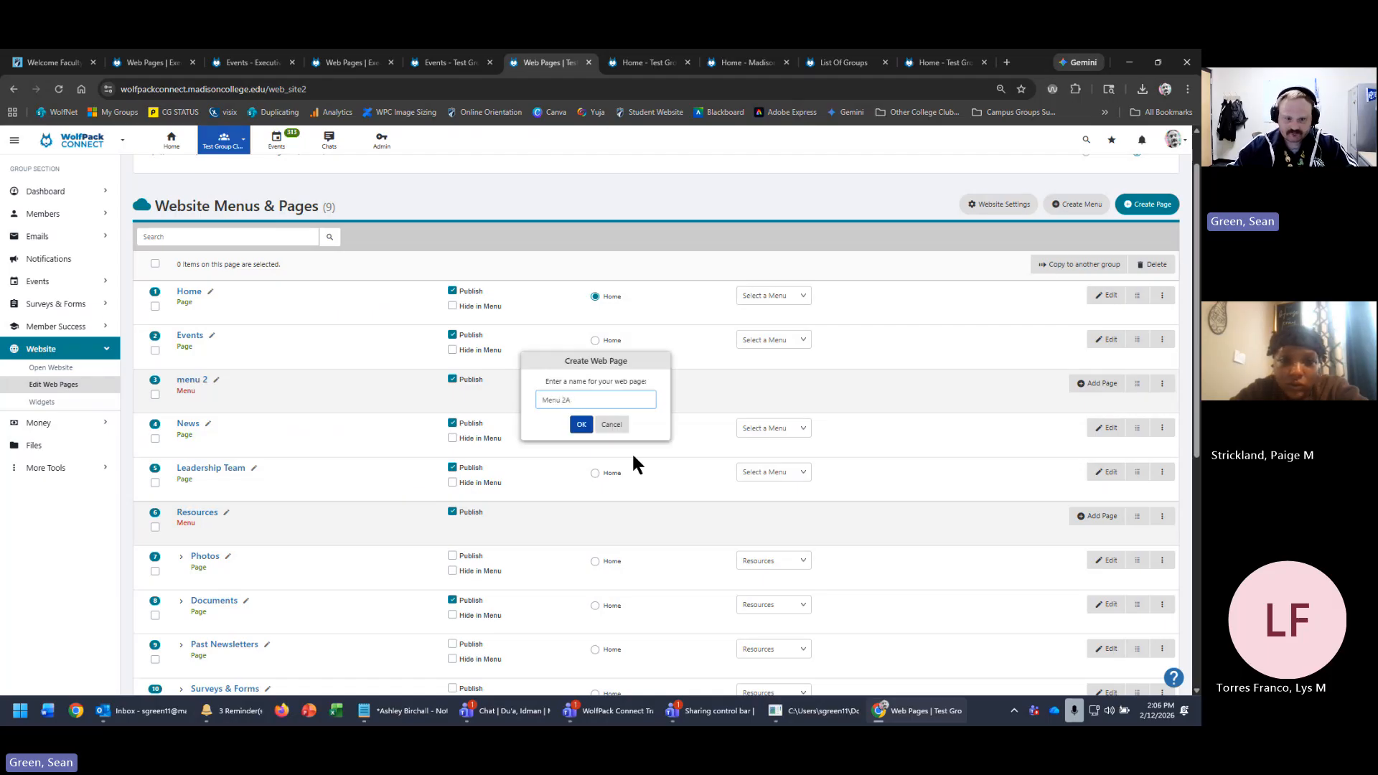
click(580, 426)
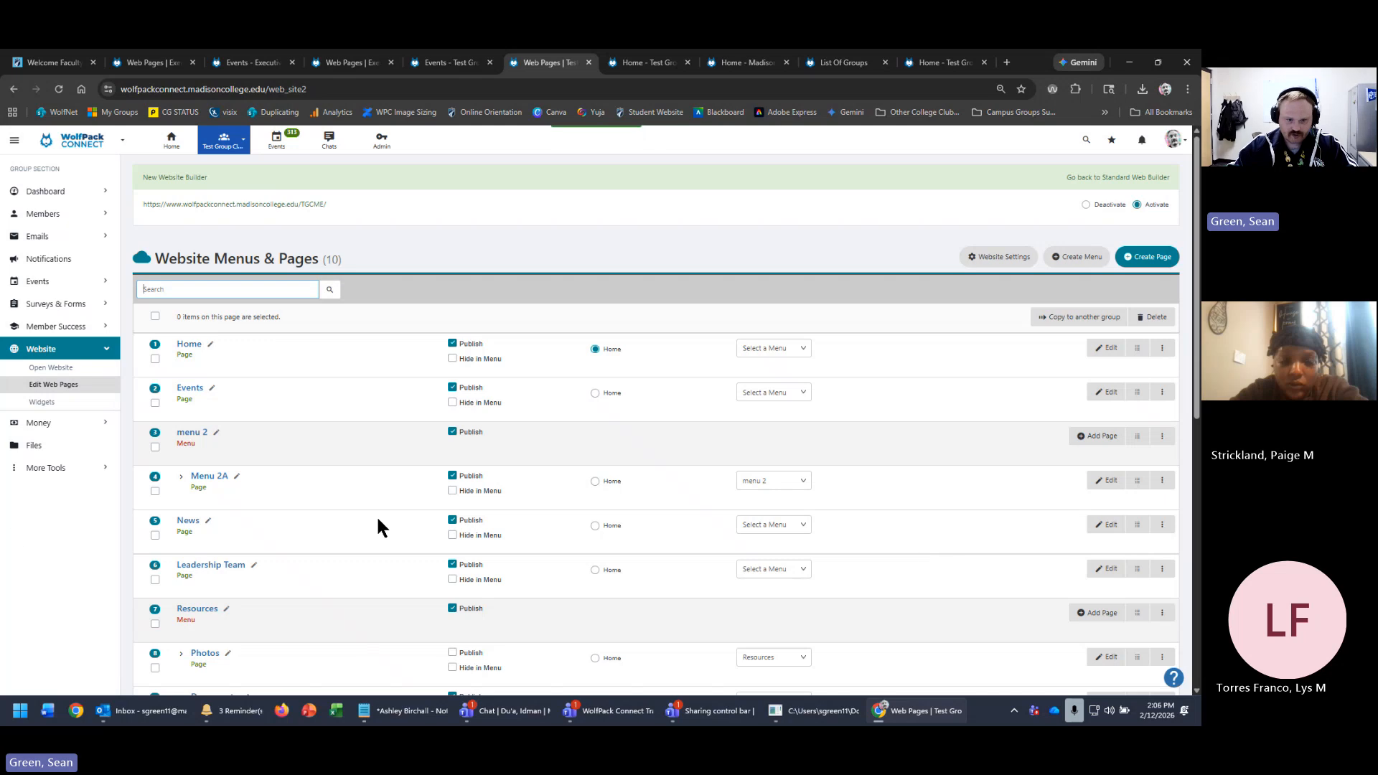
- Create a new Menu page using the Simple Page 2 template
click(992, 488)
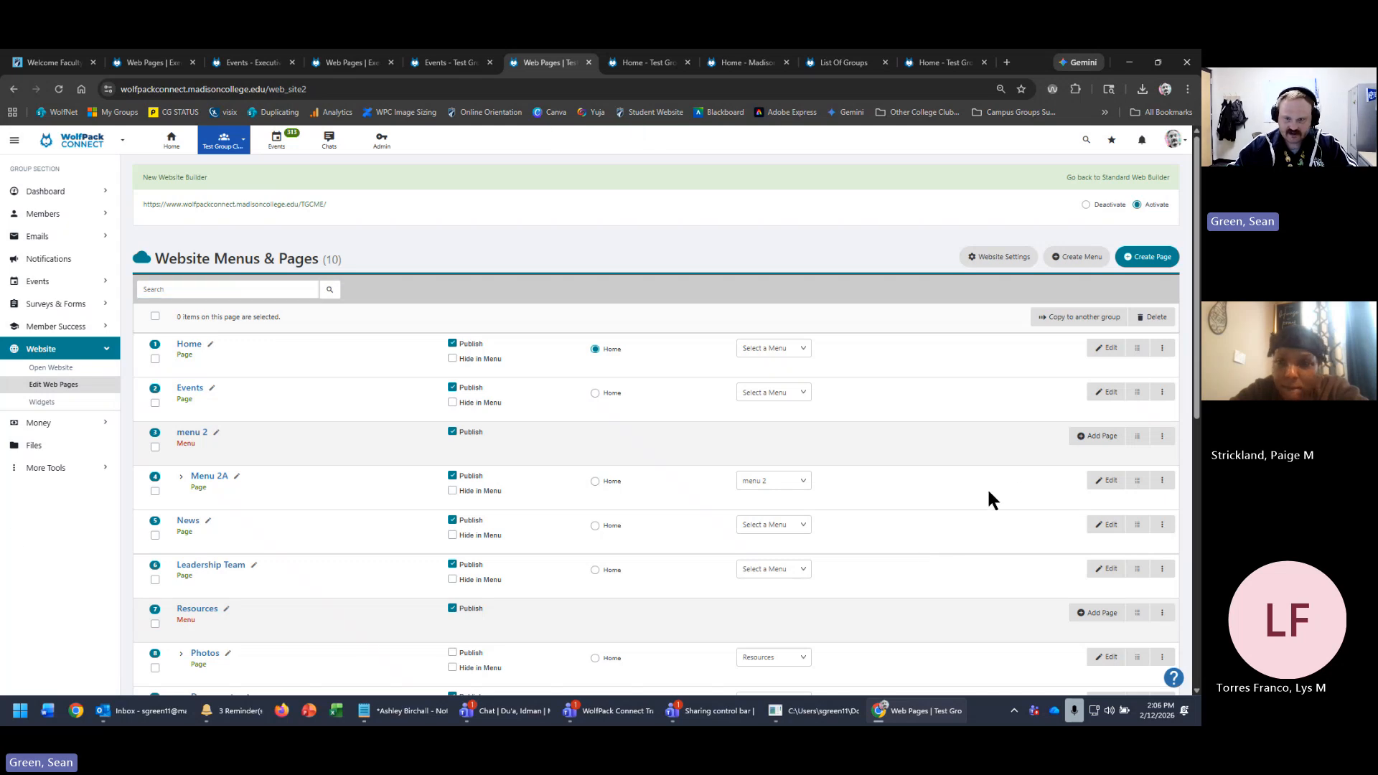
click(1148, 260)
click(580, 222)
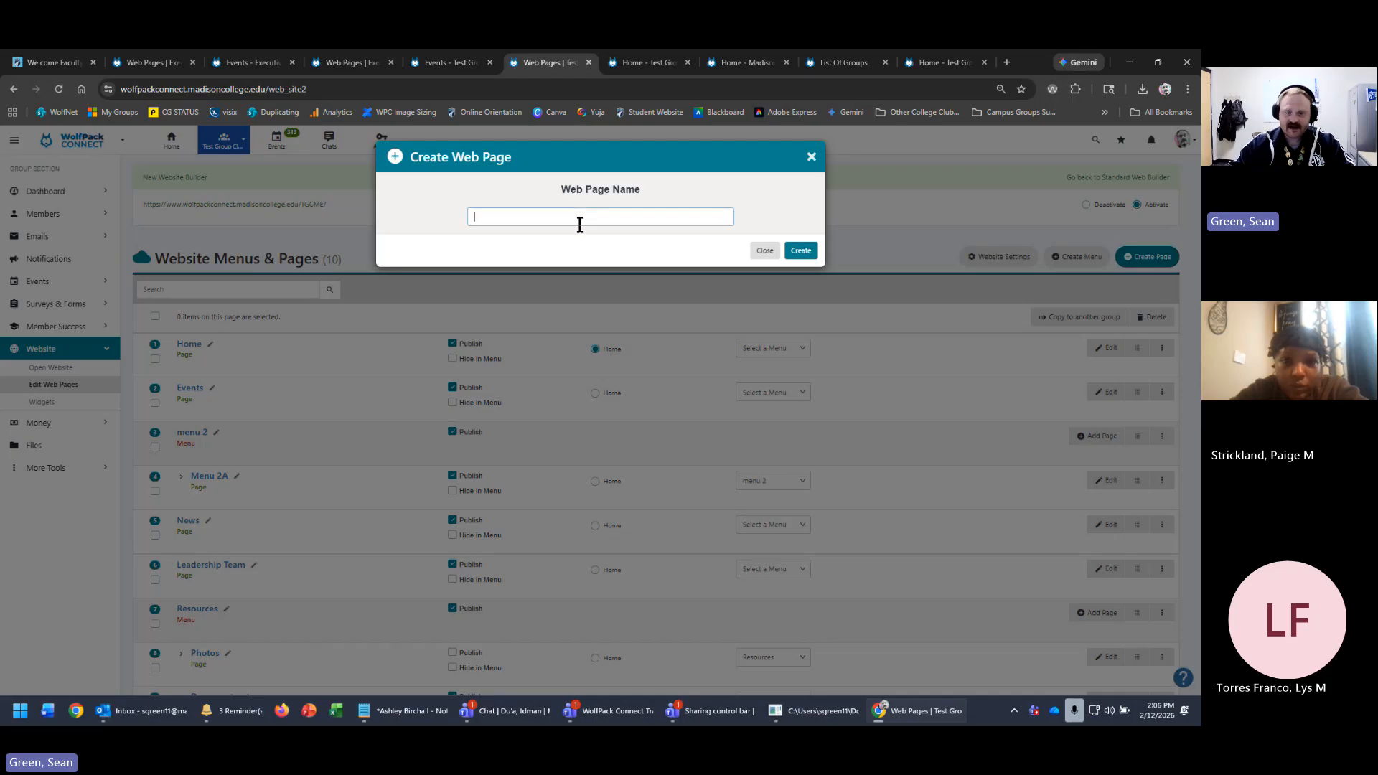
text(Menu 2A)
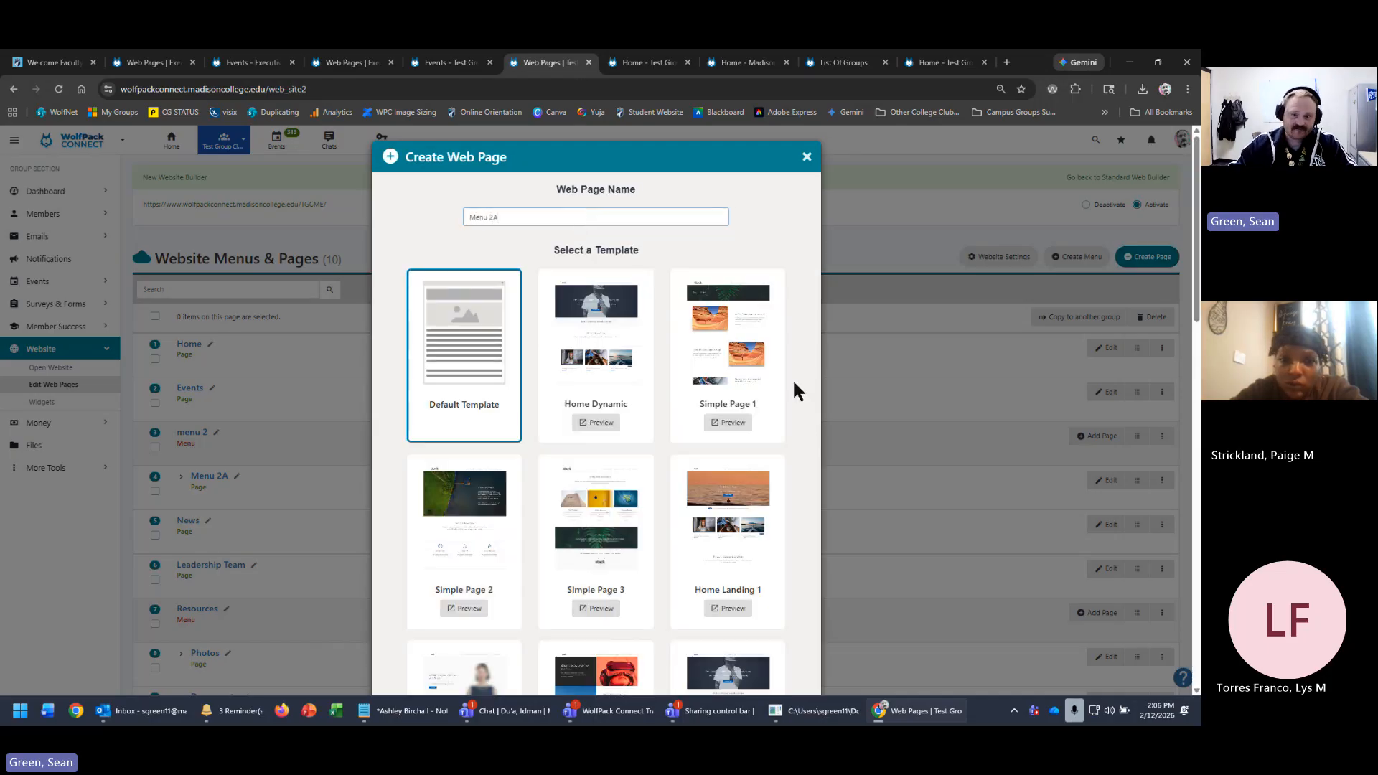
scroll(792, 378, down, 2)
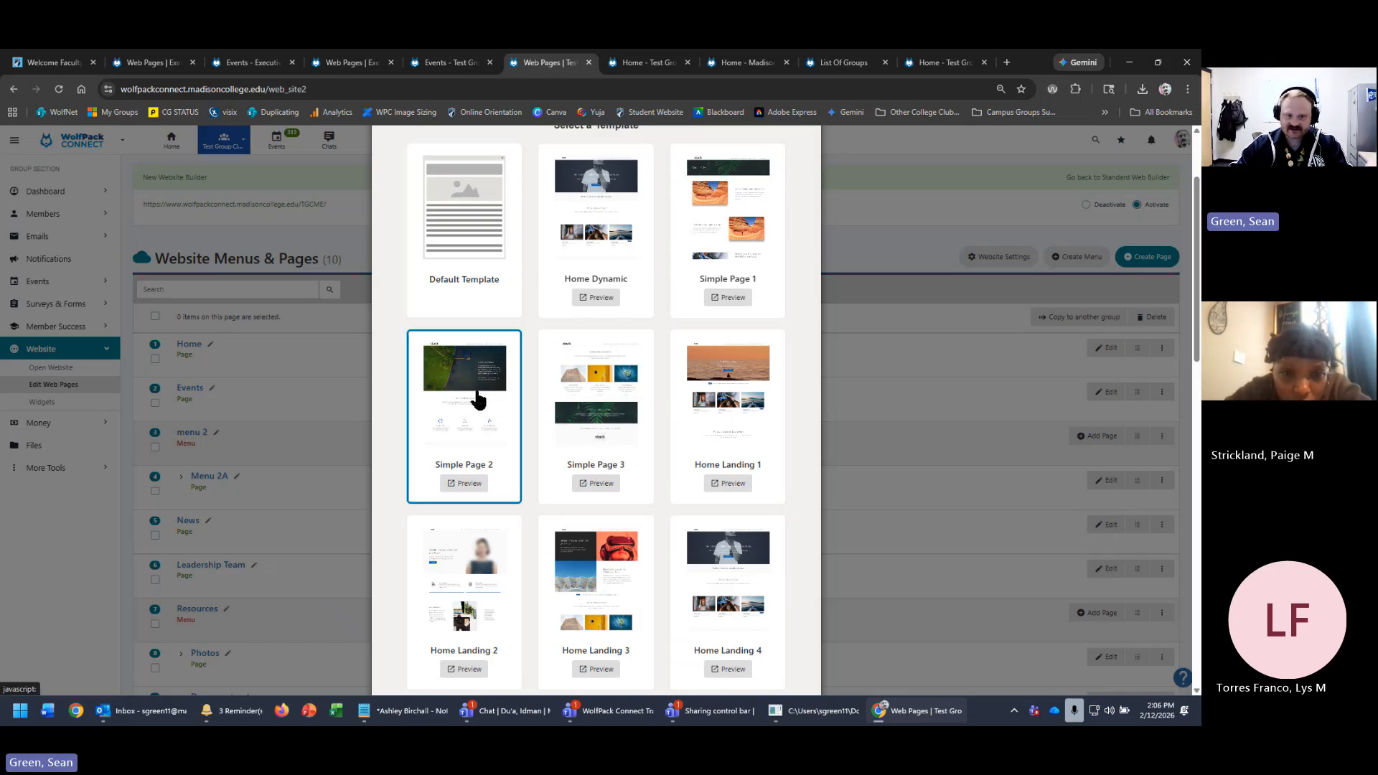
click(497, 422)
scroll(674, 407, down, 10)
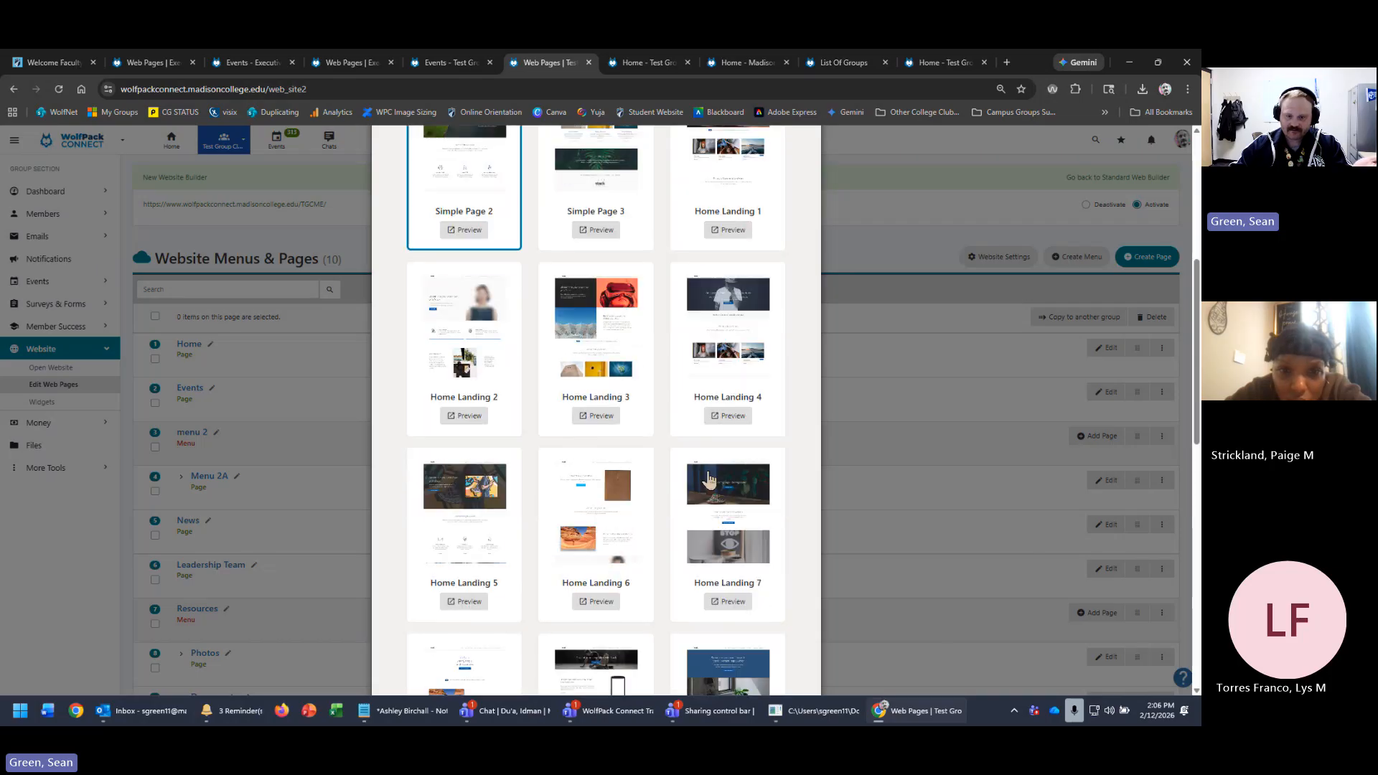
click(796, 662)
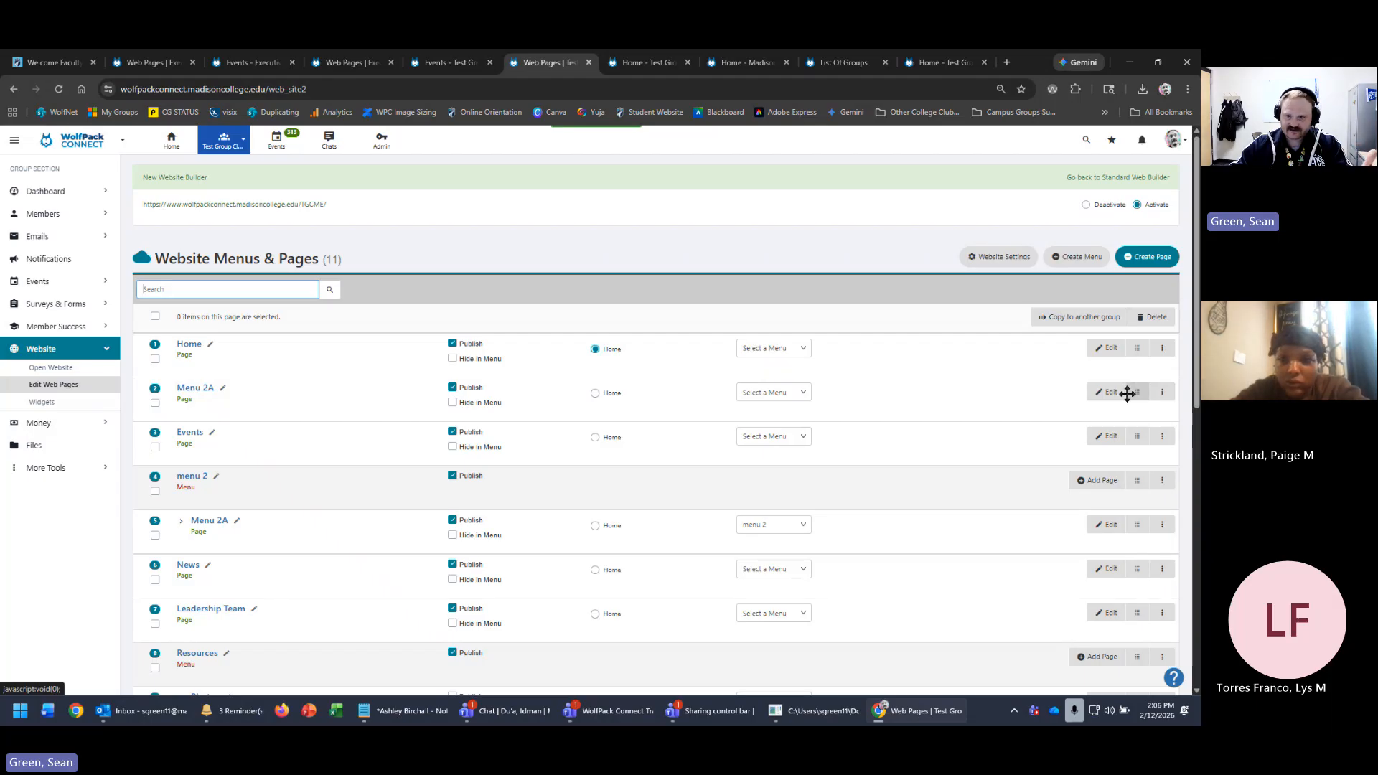
- Rename the new page to Menu 2B
click(222, 387)
click(612, 406)
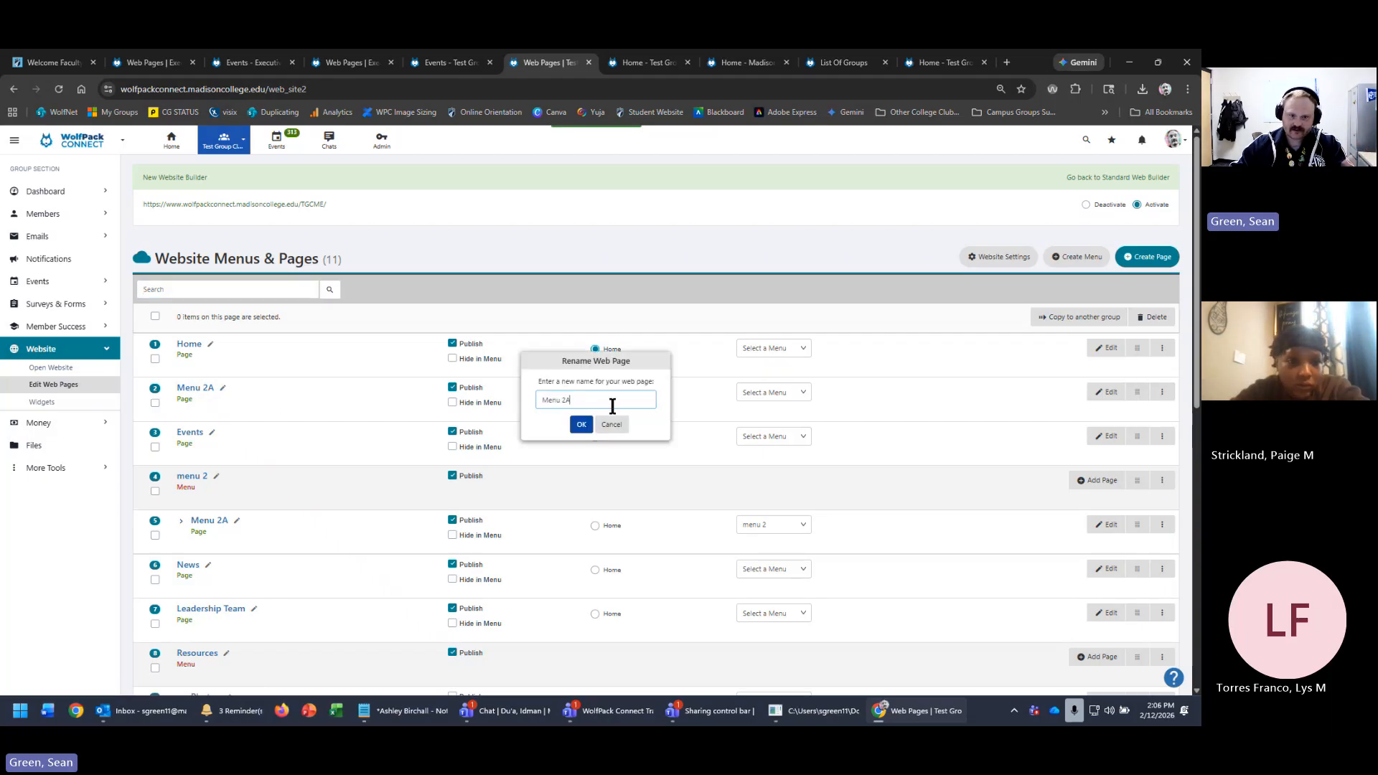
text(B)
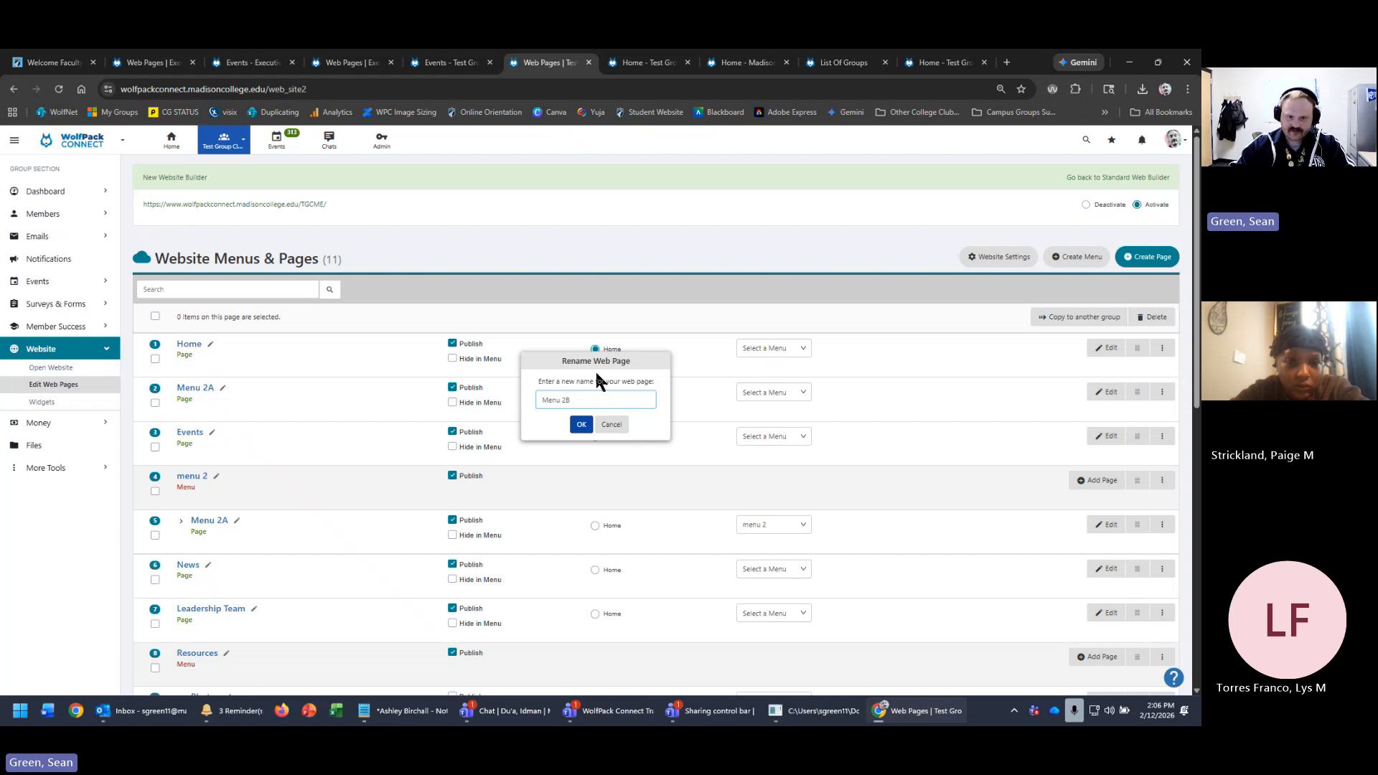
click(582, 425)
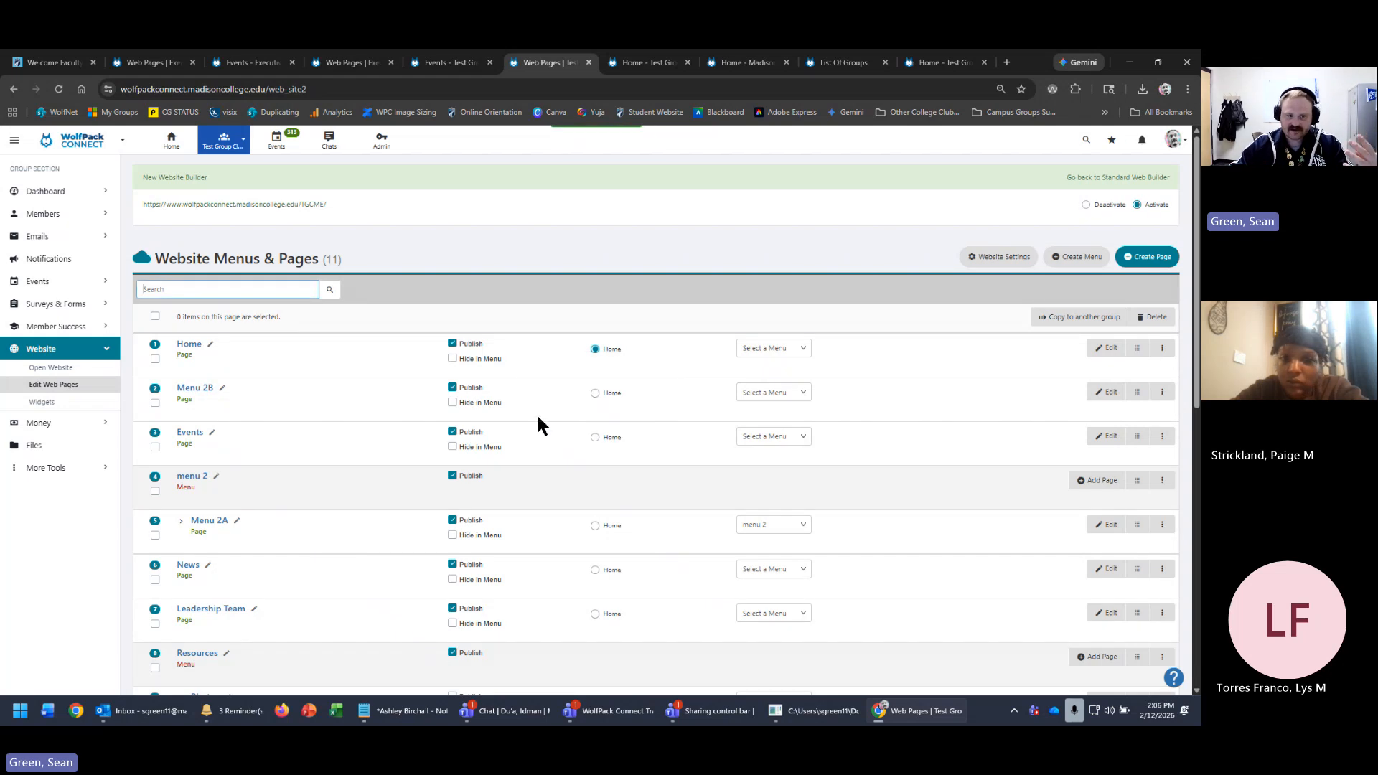
- Move Menu 2B below Menu 2A, assign it to menu 2, and check Menu 2A's menu
drag(1140, 392, 1138, 525)
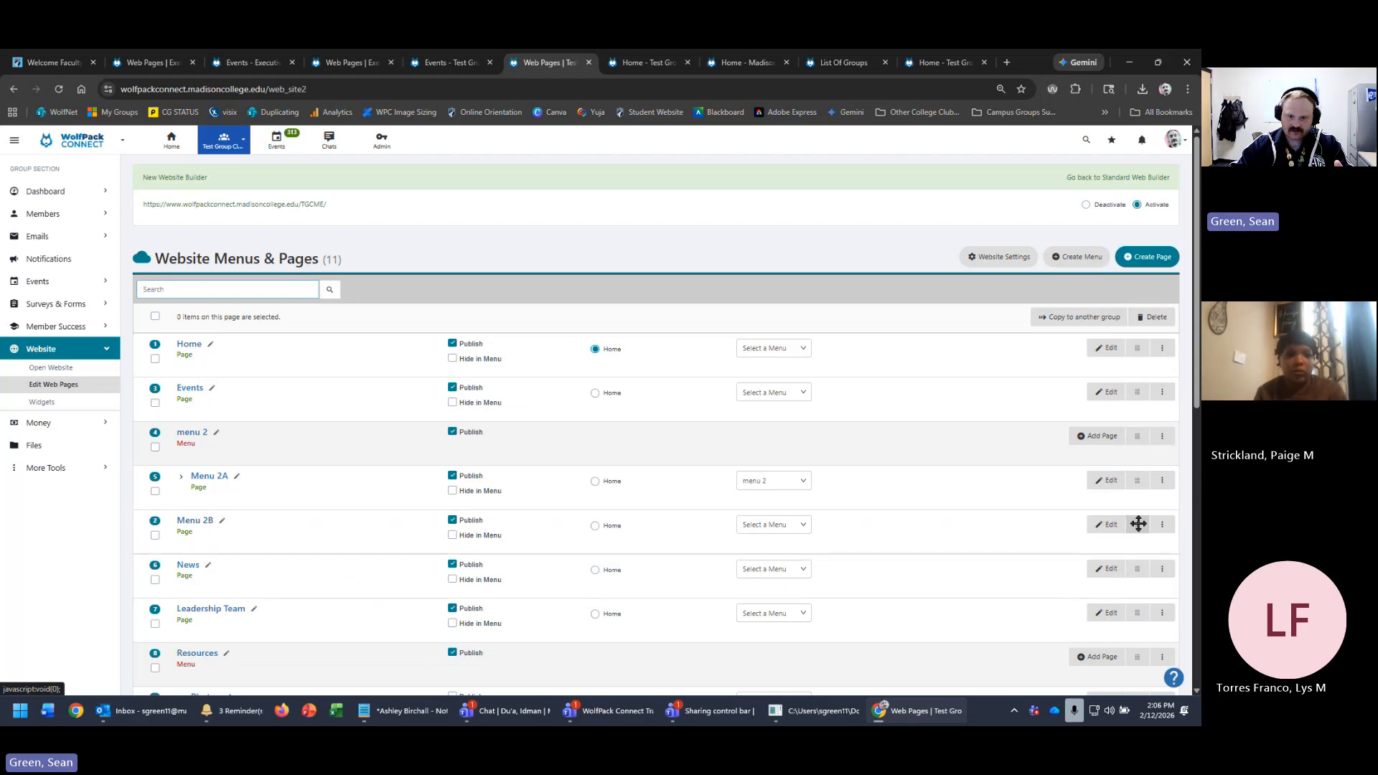
click(782, 525)
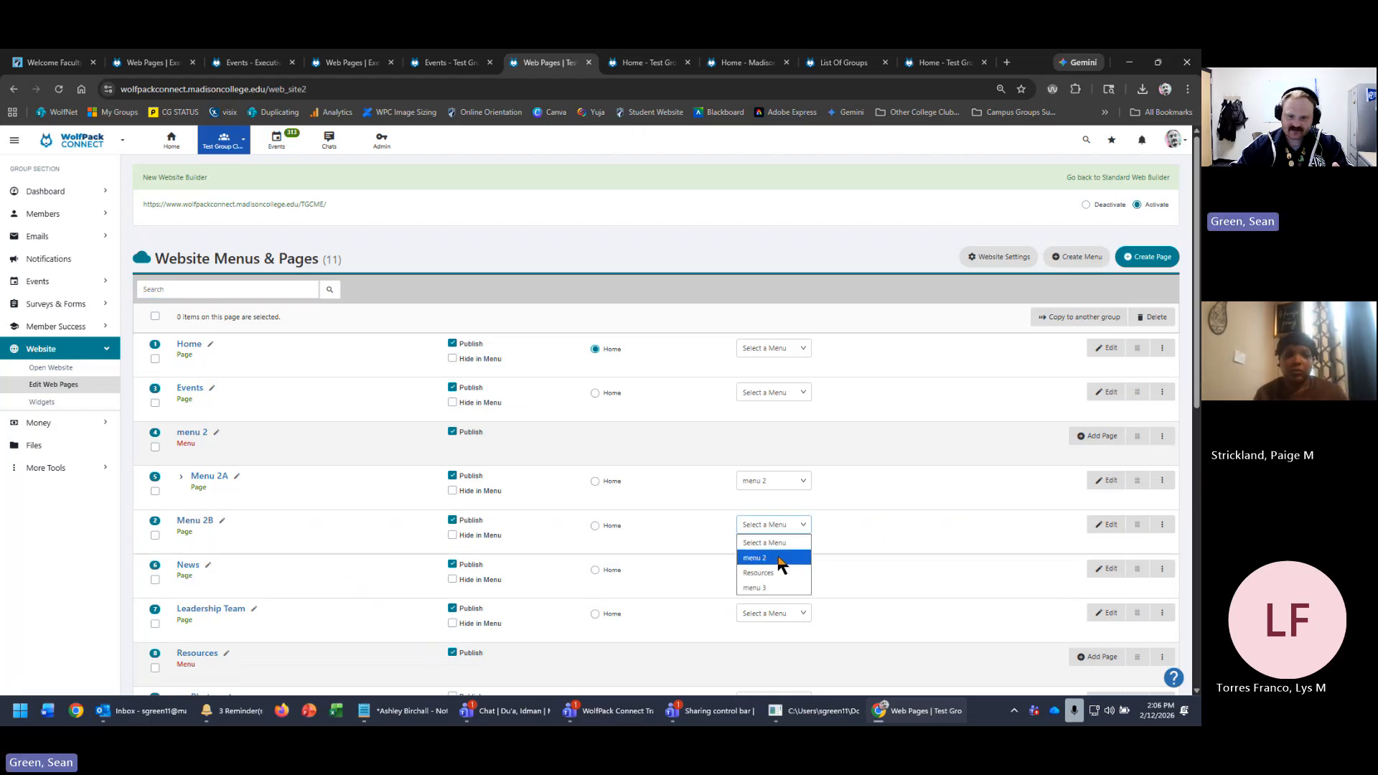
click(779, 558)
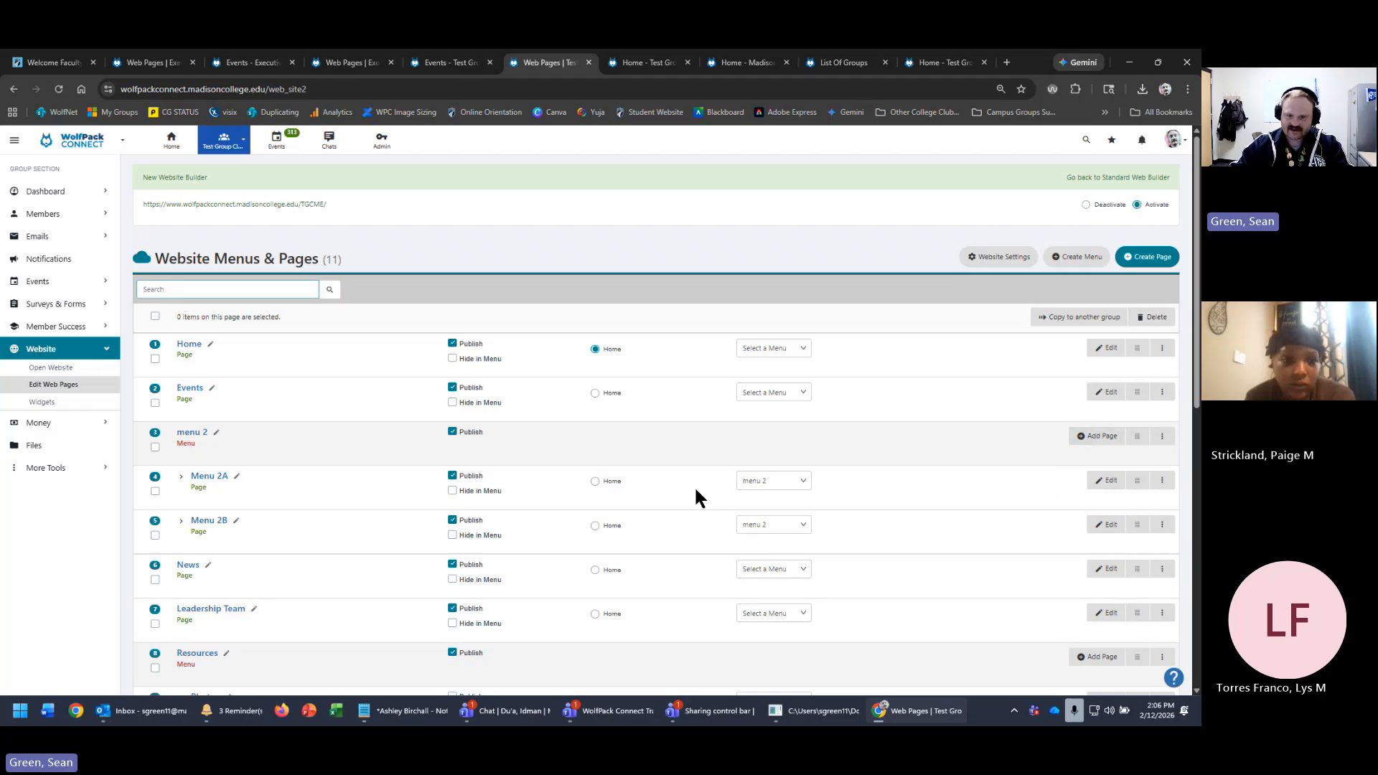
click(792, 480)
click(794, 480)
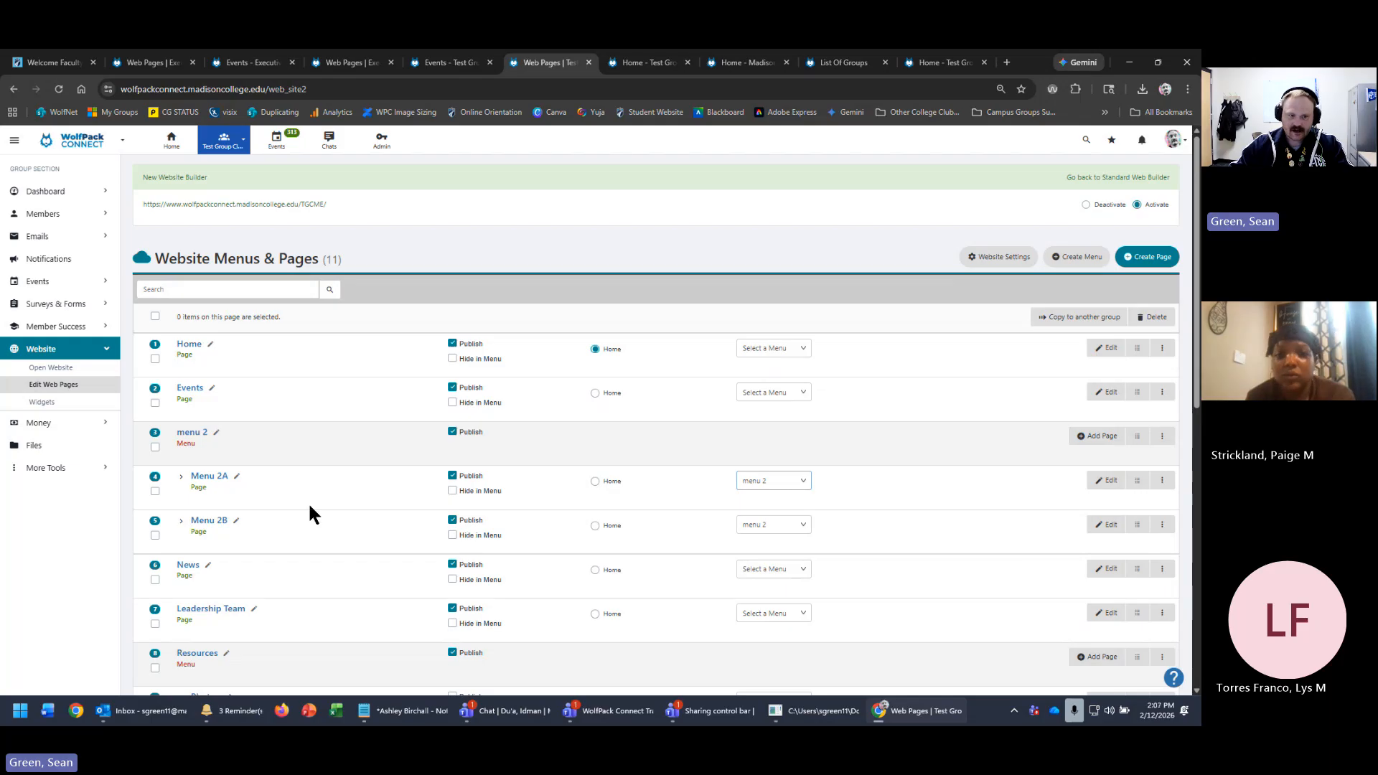
- Open the live club site and view the Menu 2A page from the MENU 2 navigation
click(296, 207)
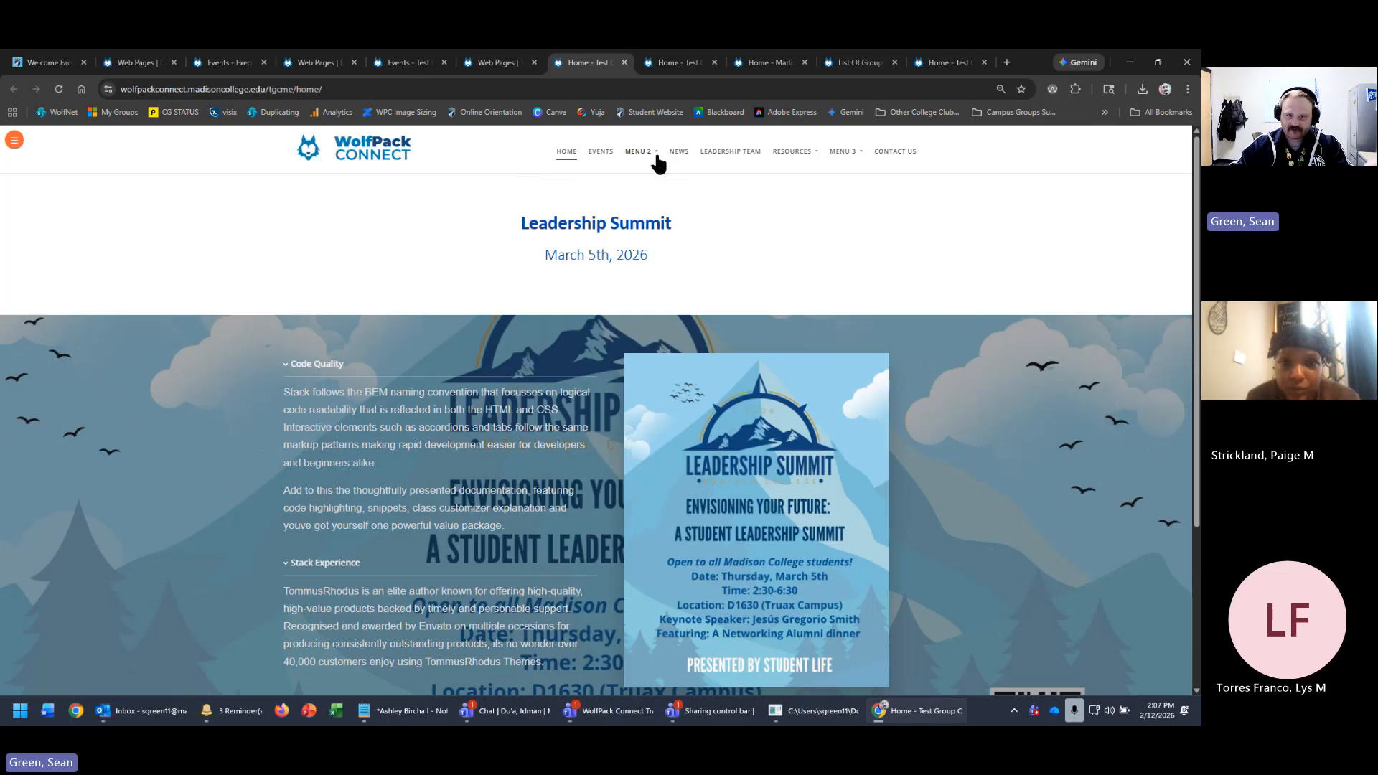
mouse_move(650, 150)
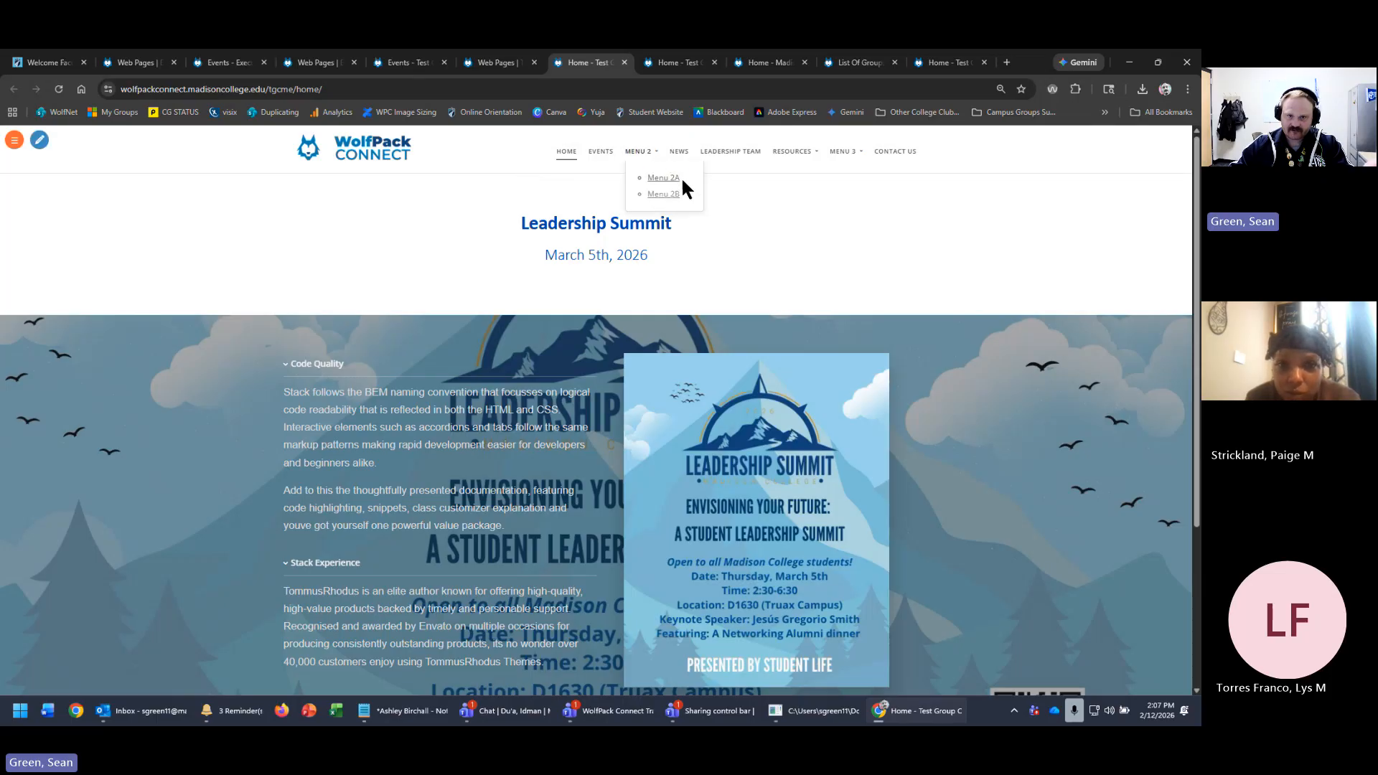
mouse_move(854, 152)
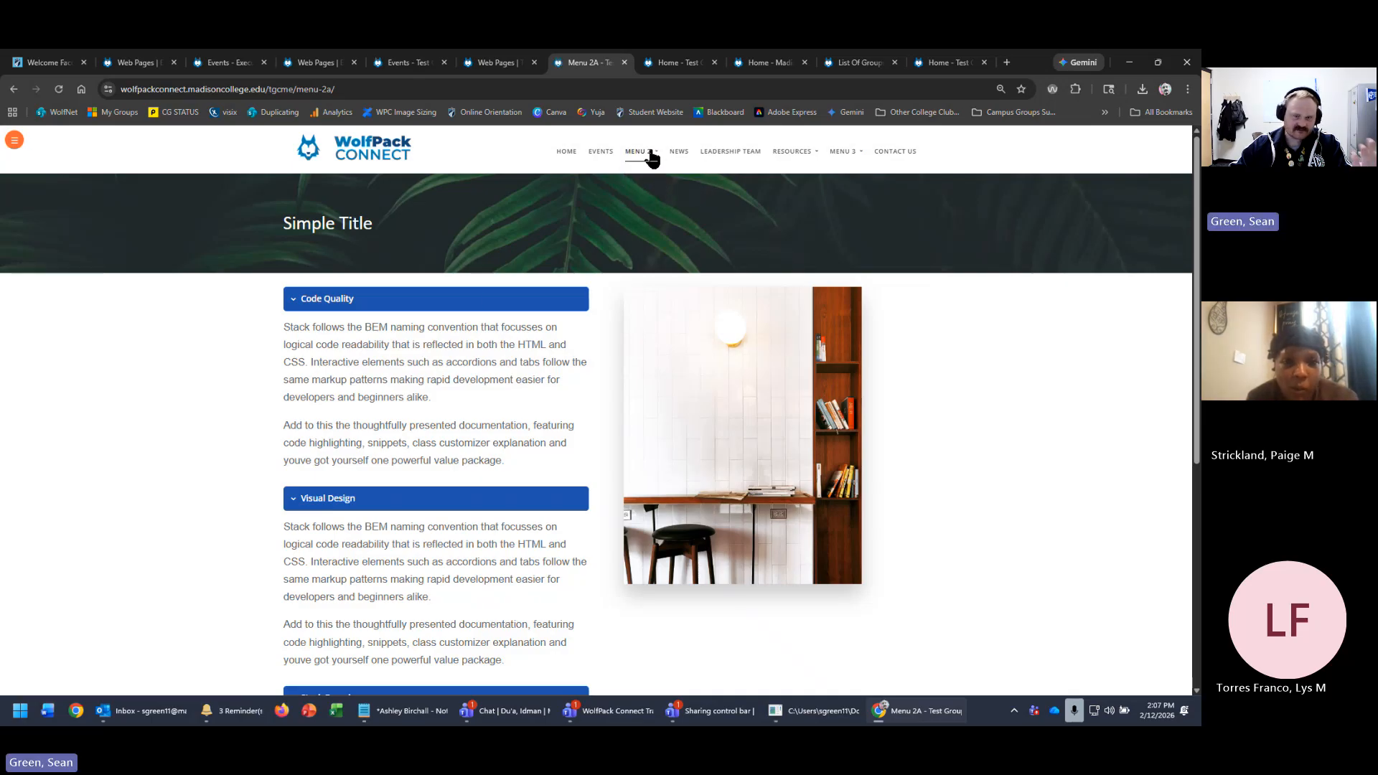
click(655, 183)
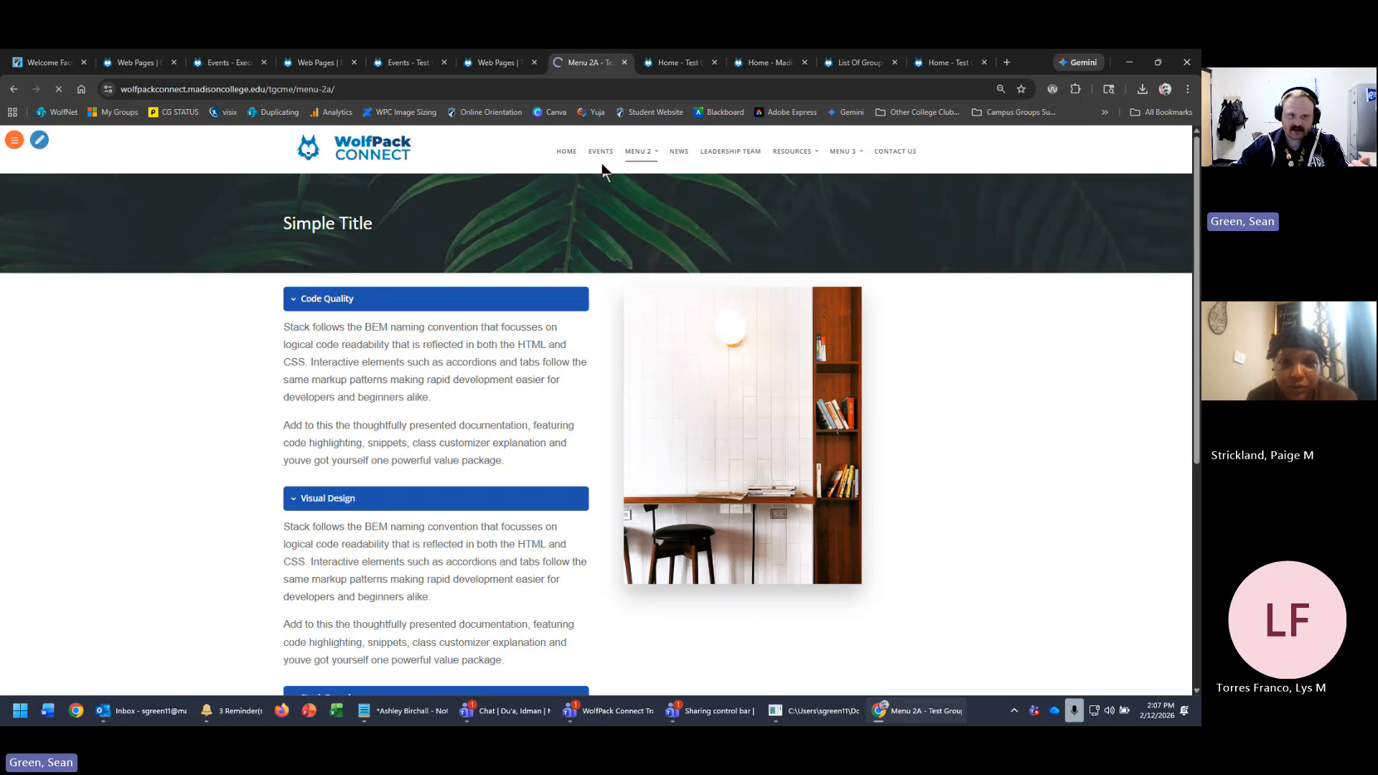
- Back in the page list, create a Menu 2C page from the Home Landing 1 template
click(496, 62)
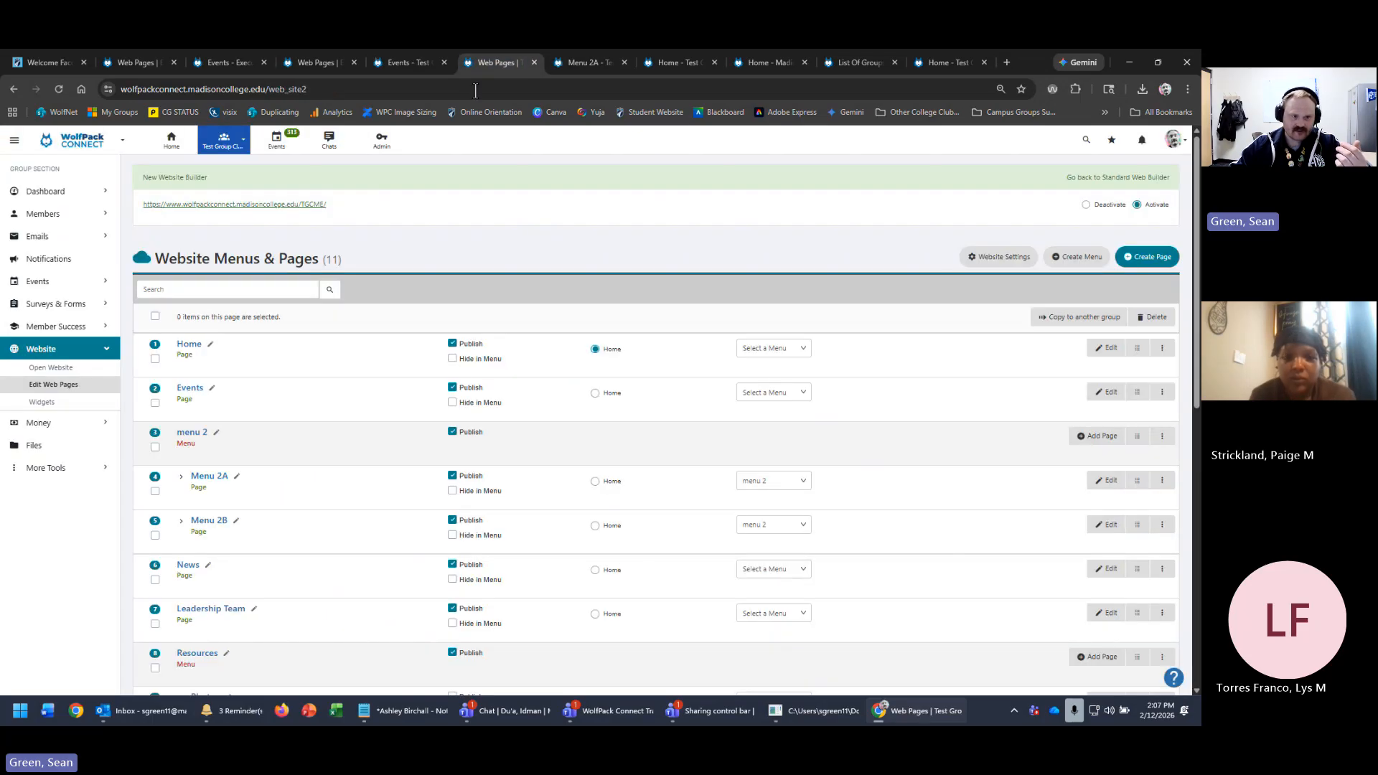
click(1146, 256)
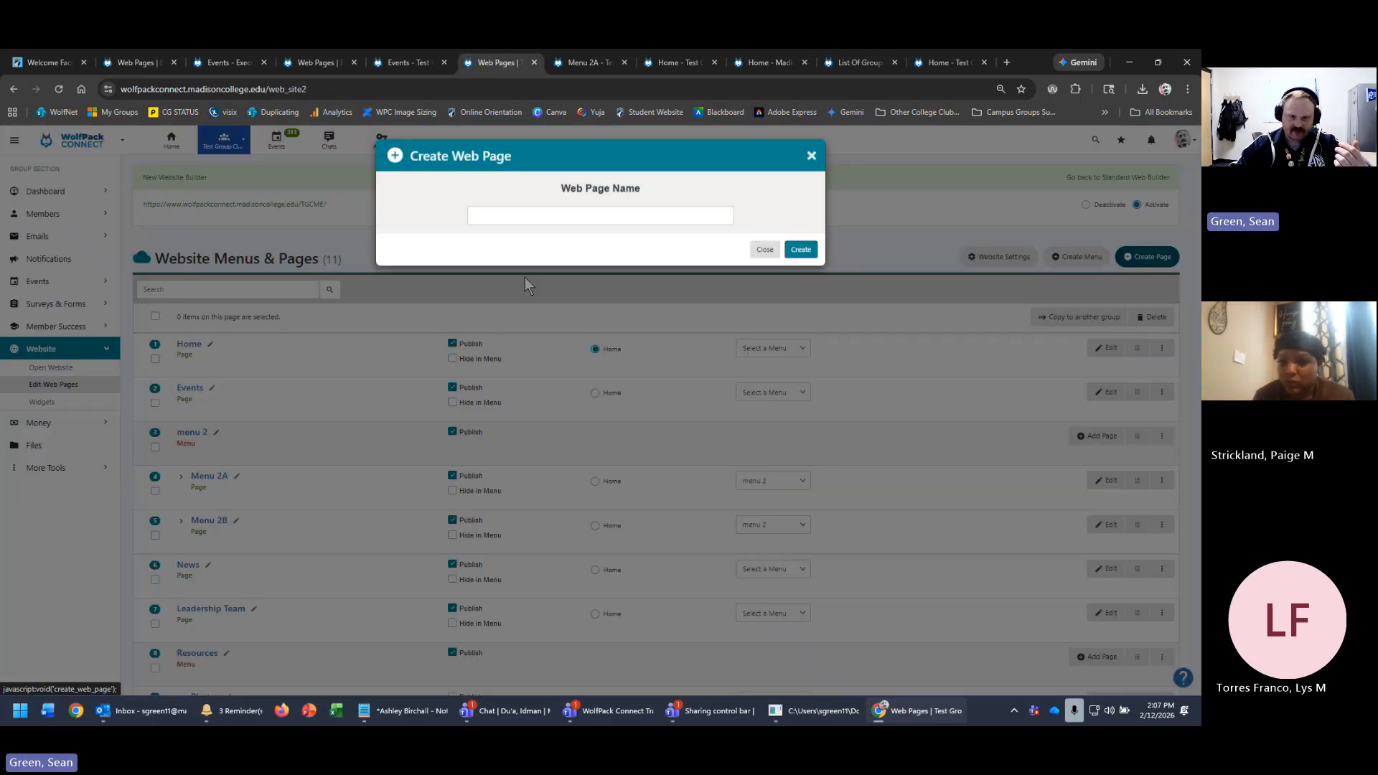
click(599, 219)
text(Menu 2C)
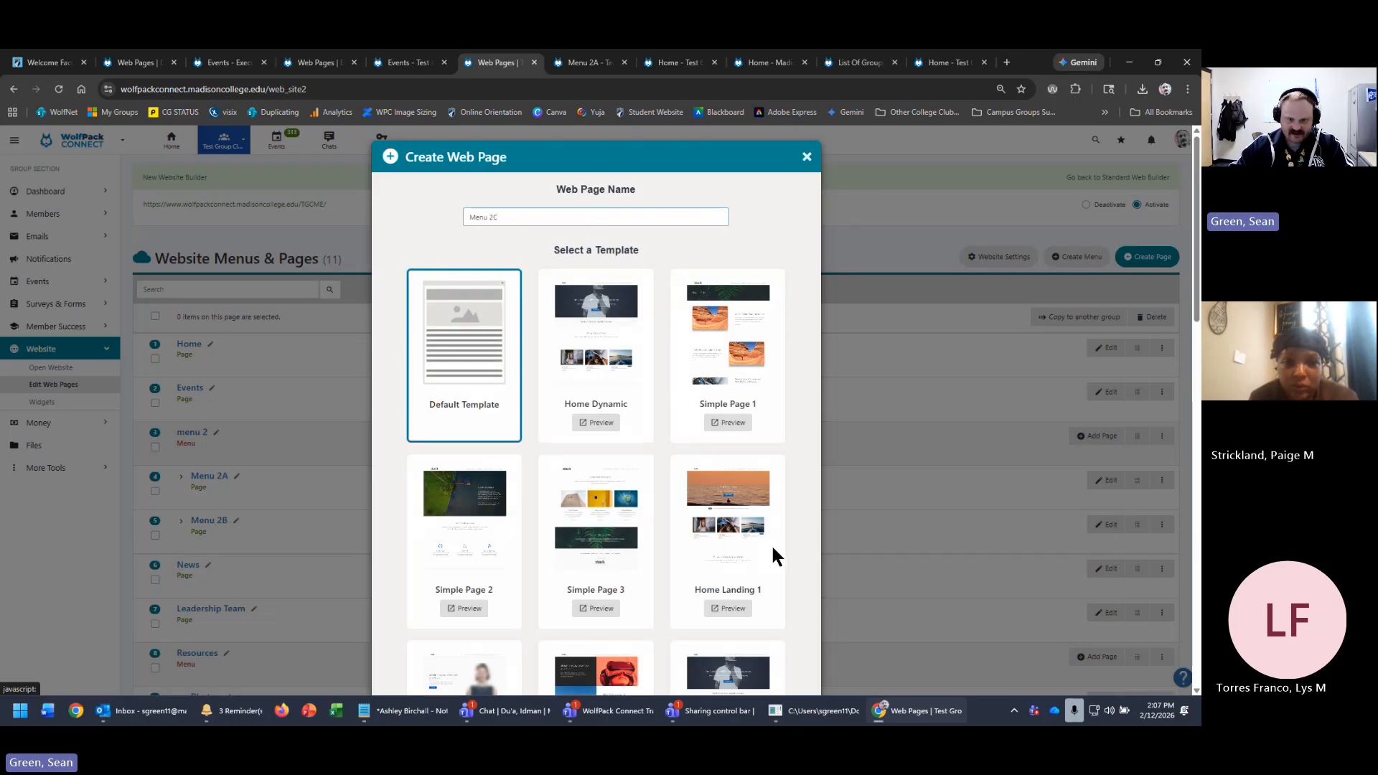
click(712, 498)
scroll(804, 489, down, 12)
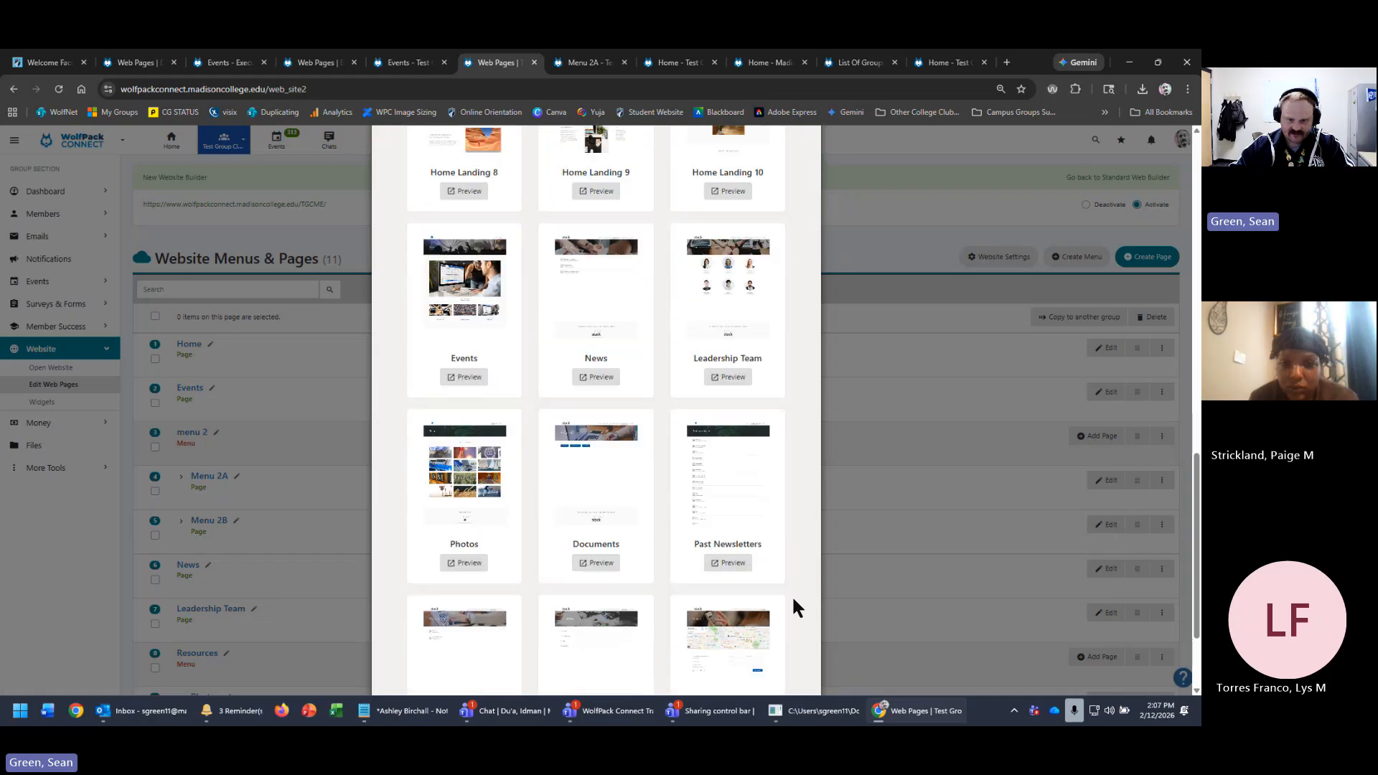
scroll(792, 595, down, 5)
click(797, 662)
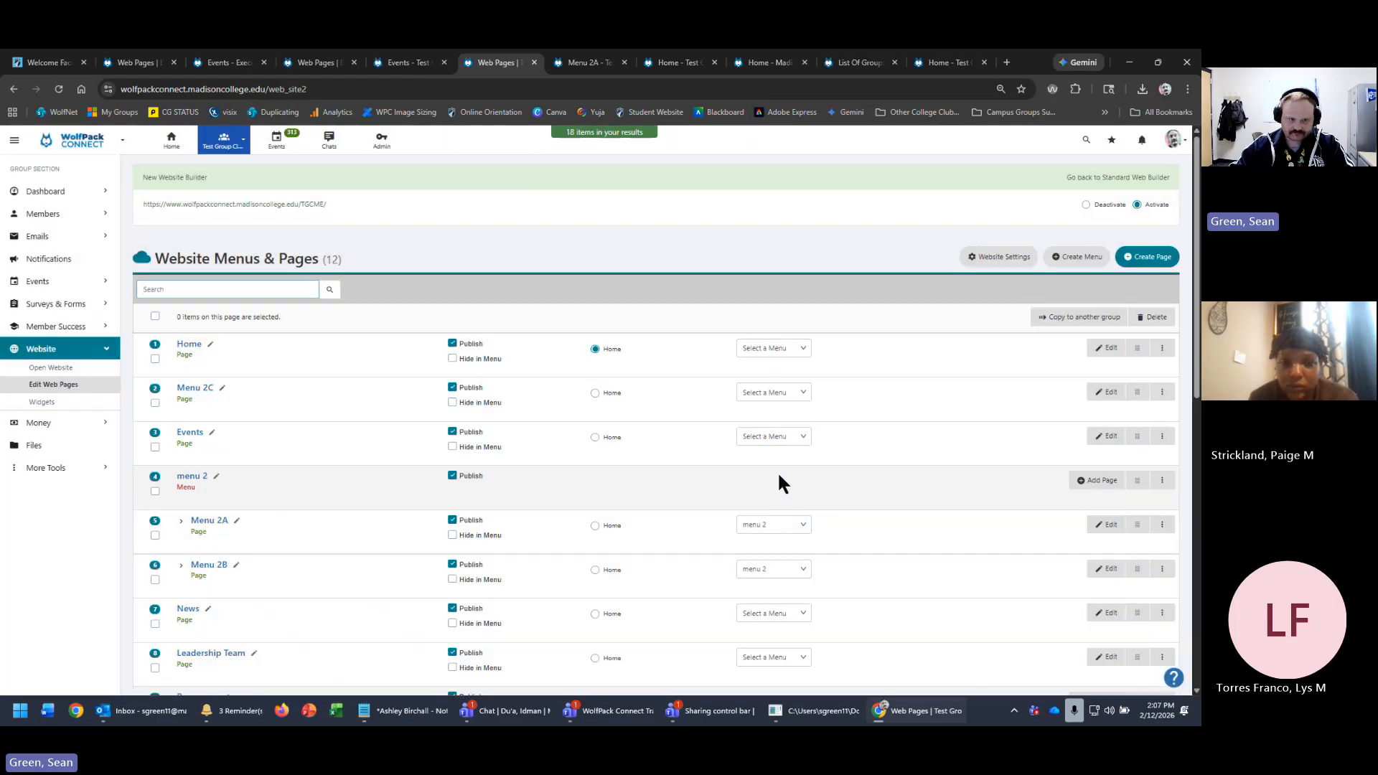
- Place Menu 2C below Menu 2B under menu 2, then open the live site
drag(1135, 389, 1134, 561)
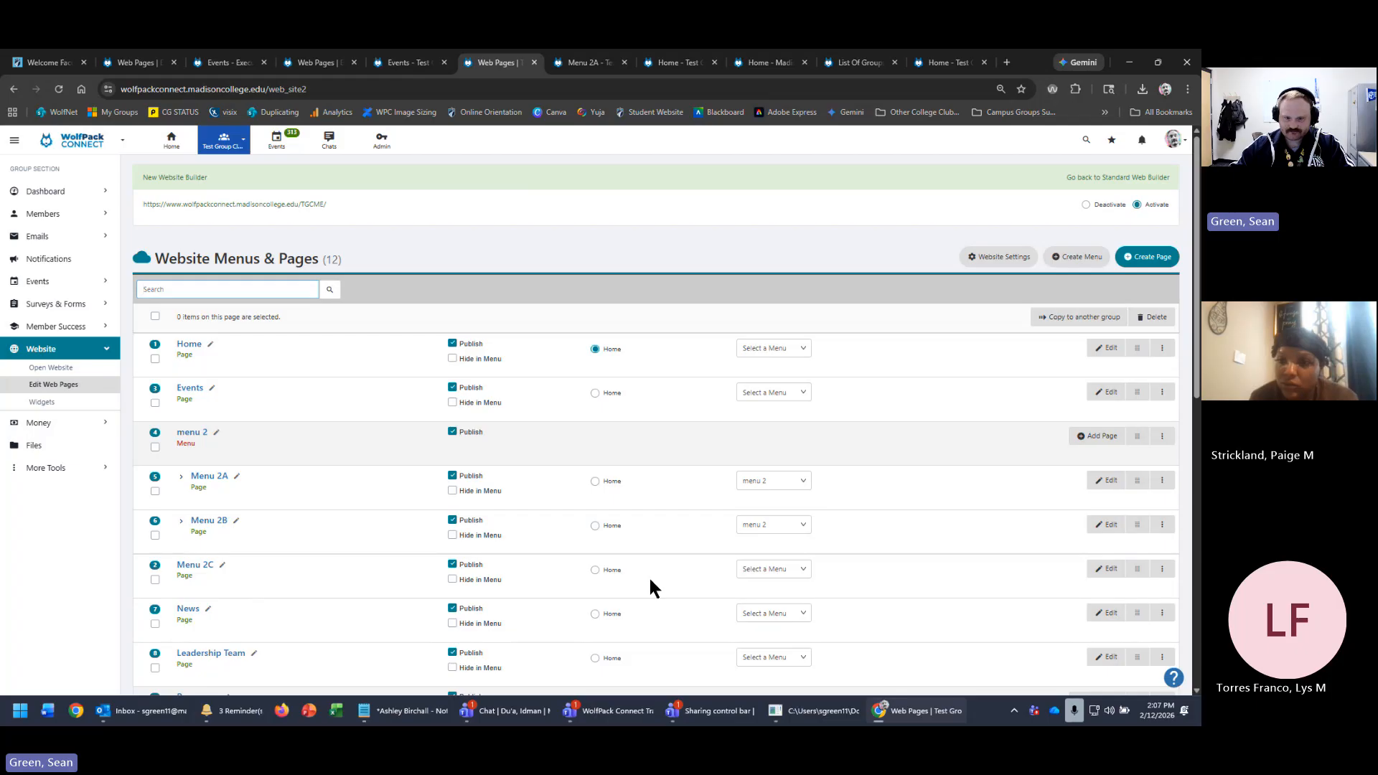
click(804, 569)
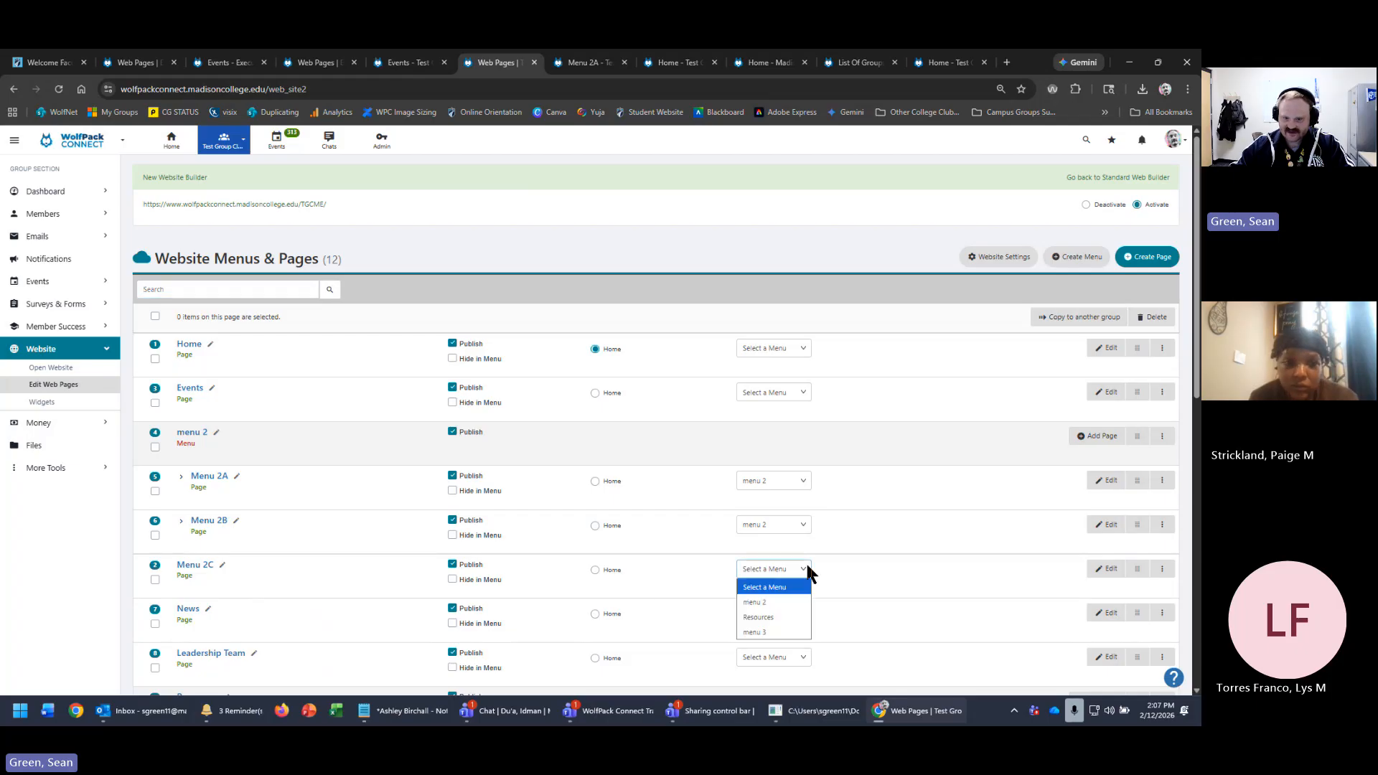
click(787, 605)
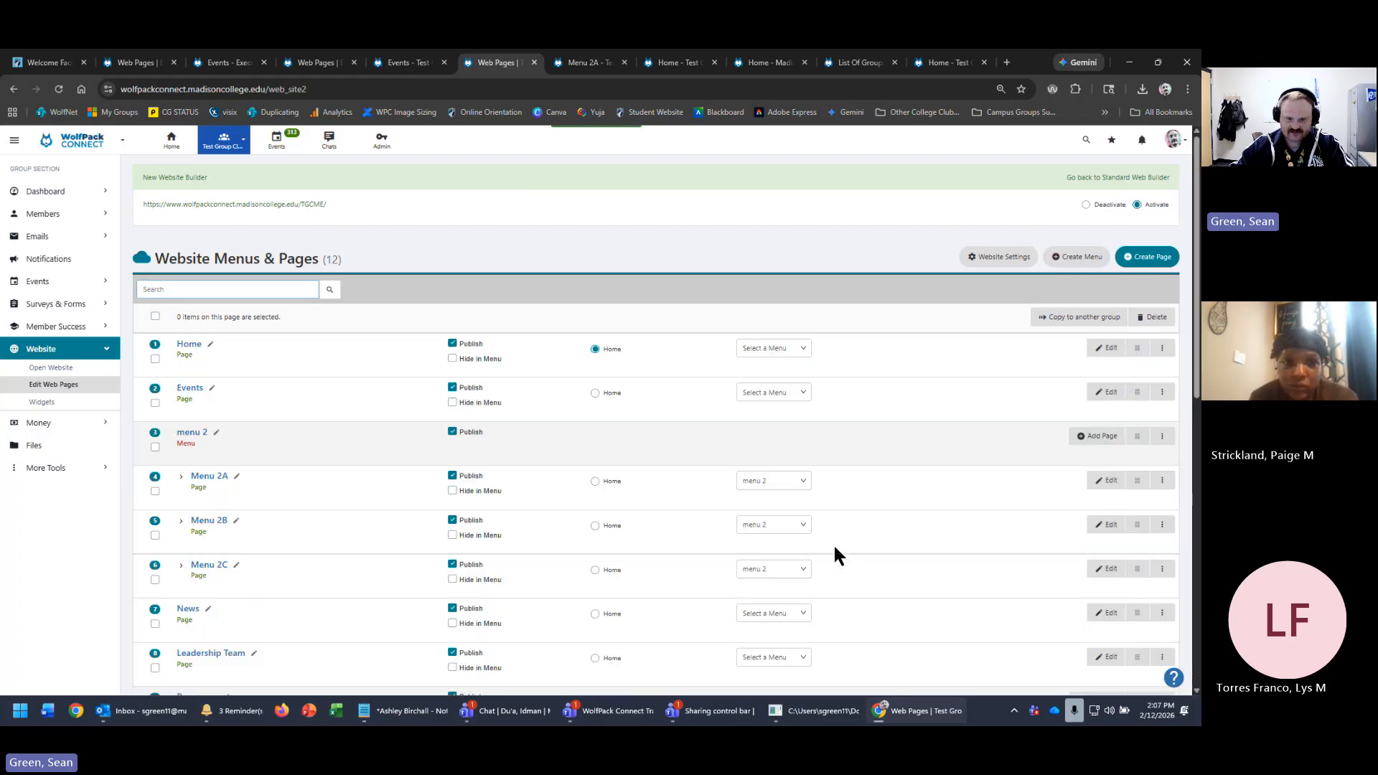
click(283, 205)
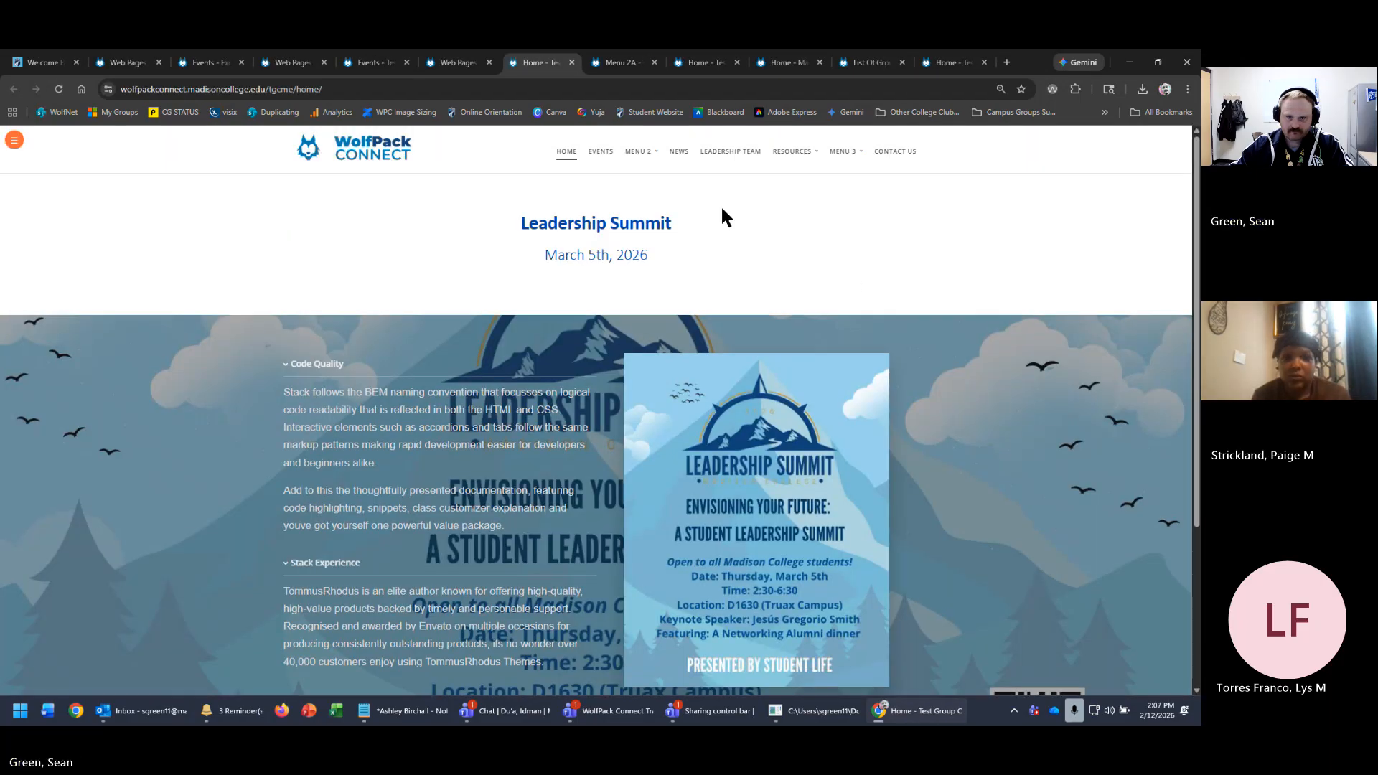
- Browse the Menu 2C page on the live site, then go back to the Web Pages list
mouse_move(639, 152)
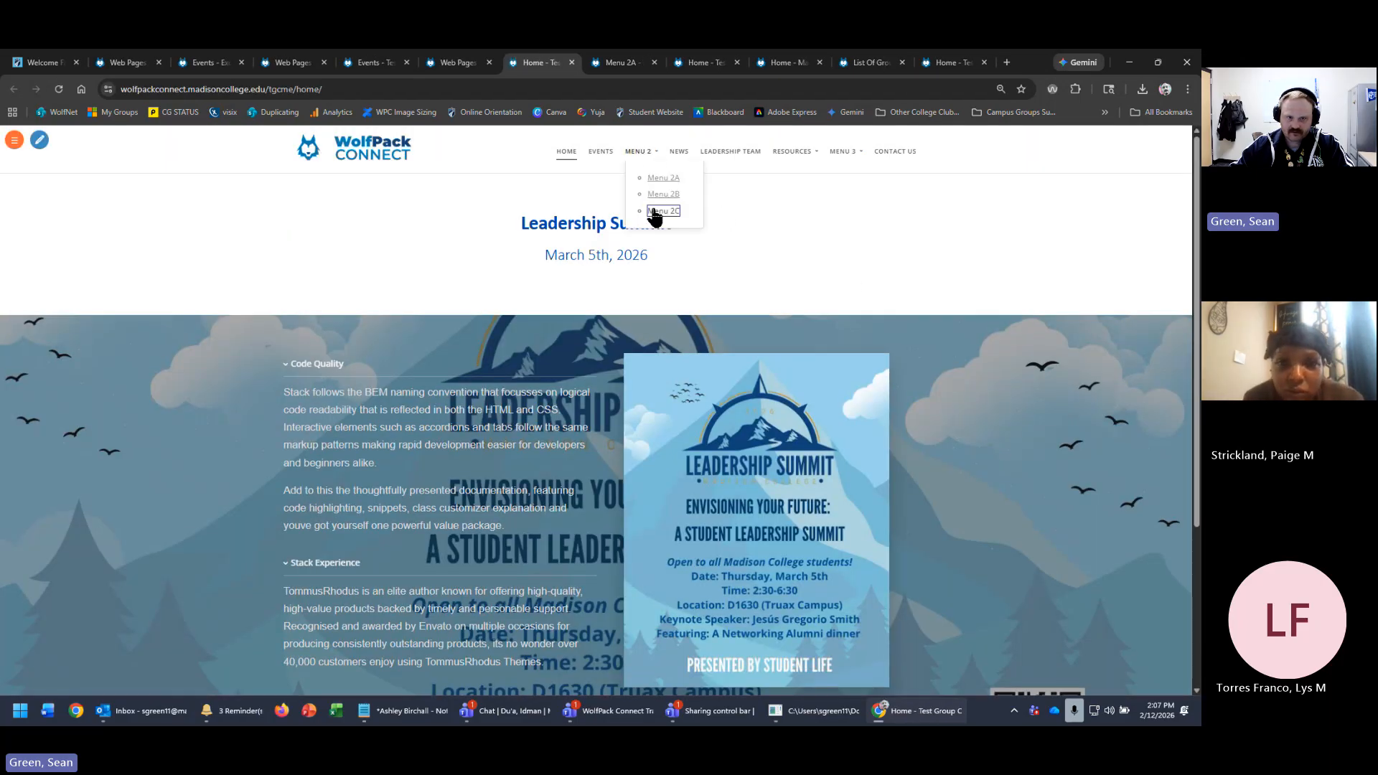
click(659, 210)
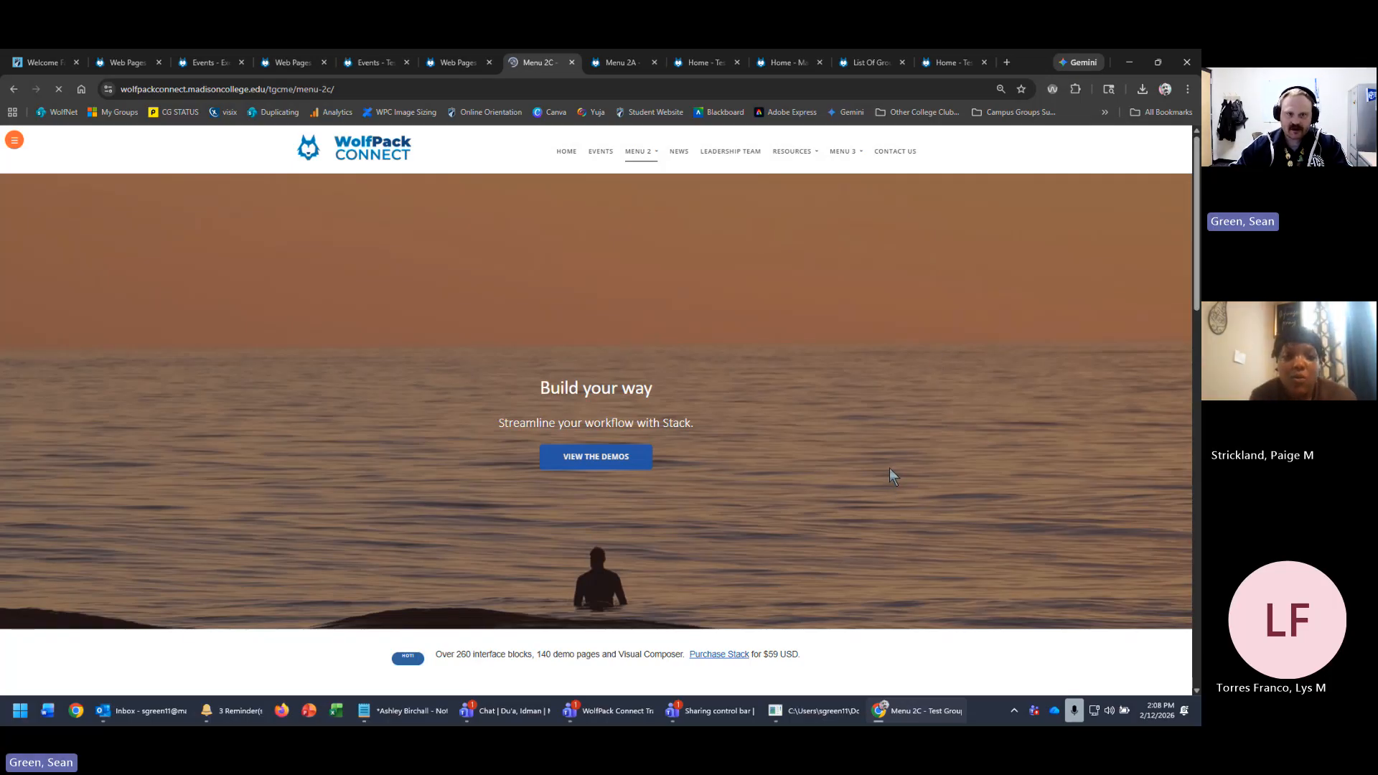
scroll(889, 468, down, 2)
scroll(890, 468, up, 2)
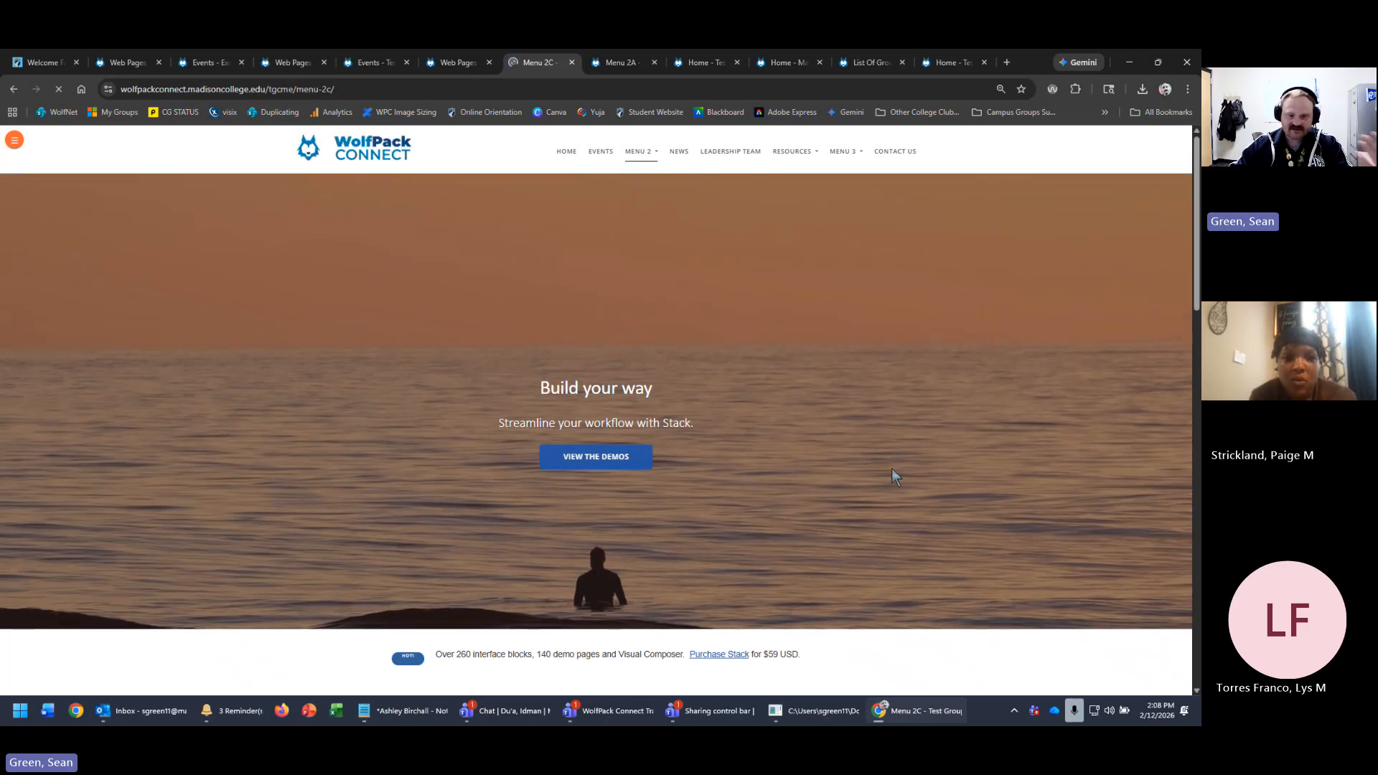
scroll(892, 468, down, 3)
scroll(895, 477, down, 4)
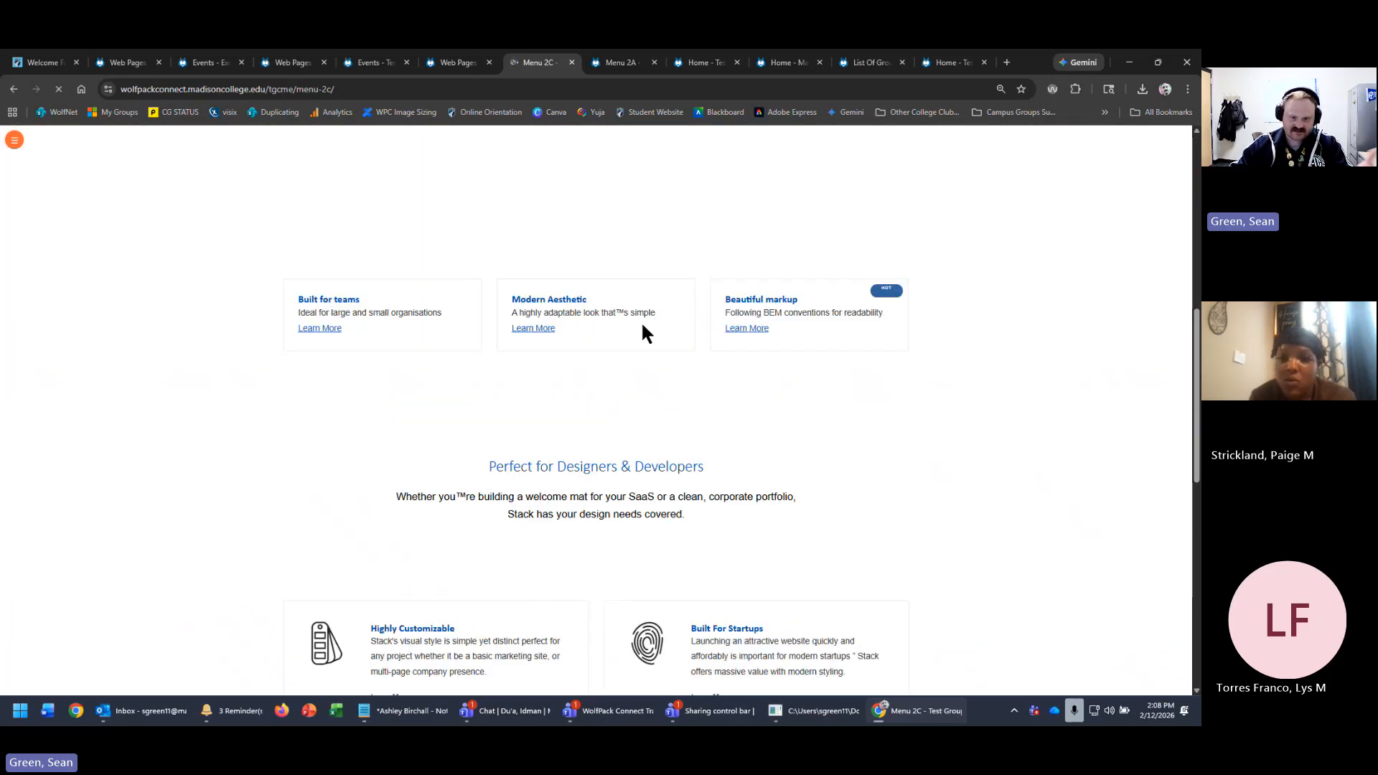
scroll(1025, 355, down, 6)
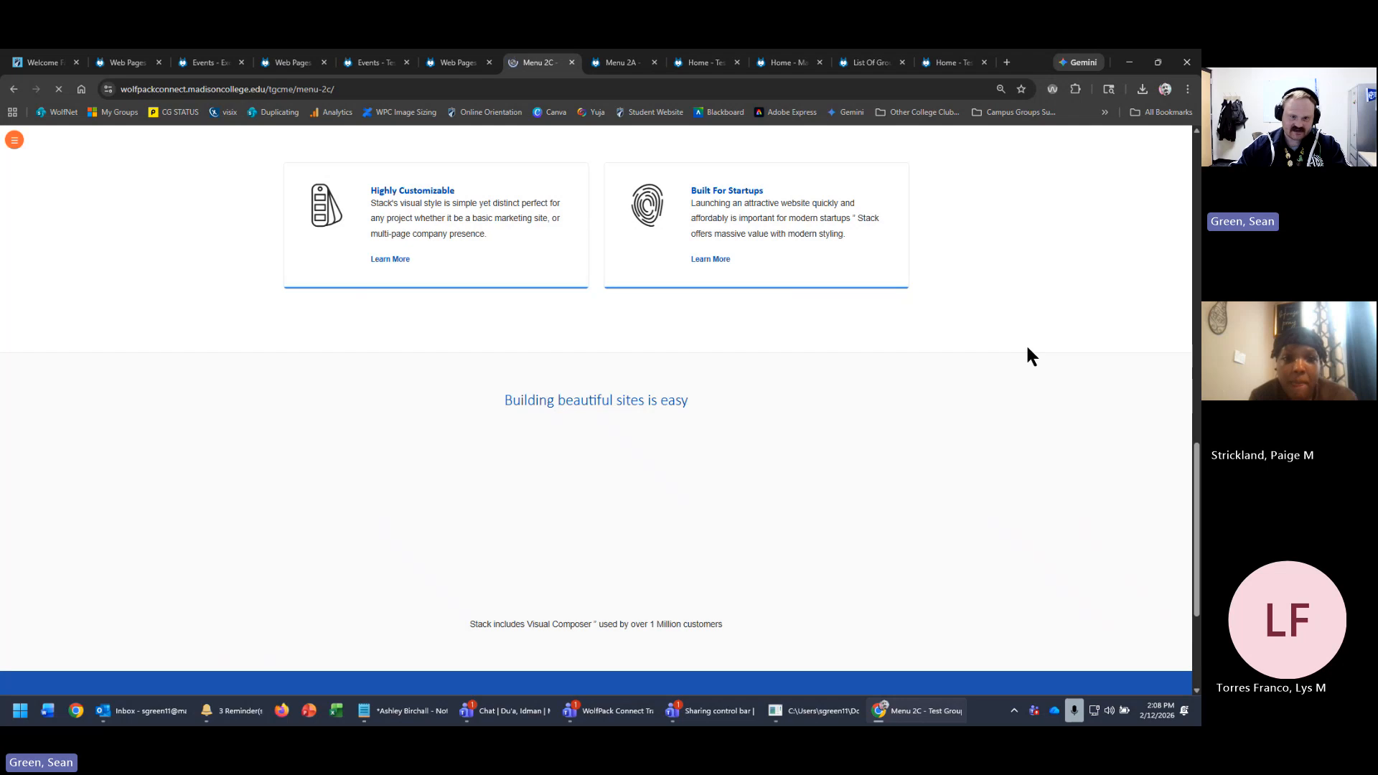
scroll(1027, 356, down, 3)
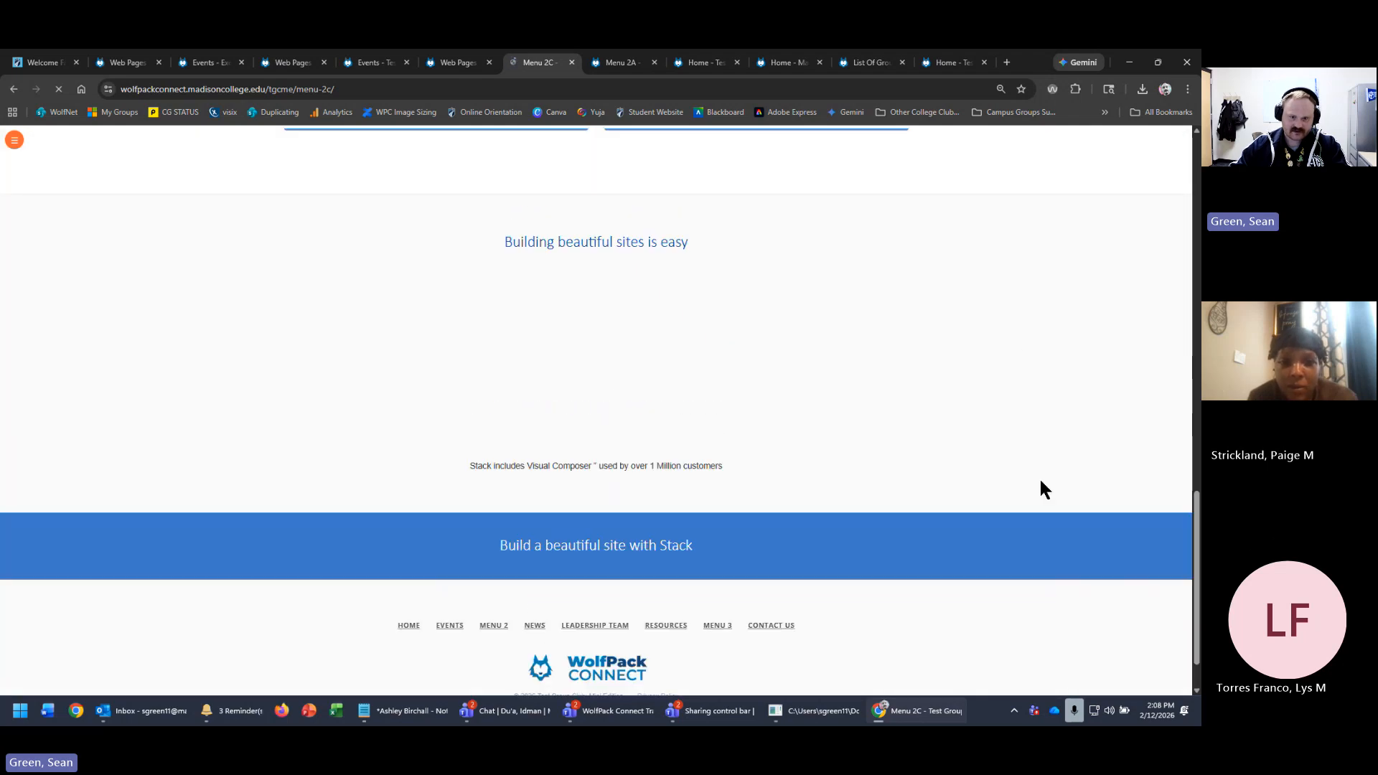
scroll(1041, 482, up, 6)
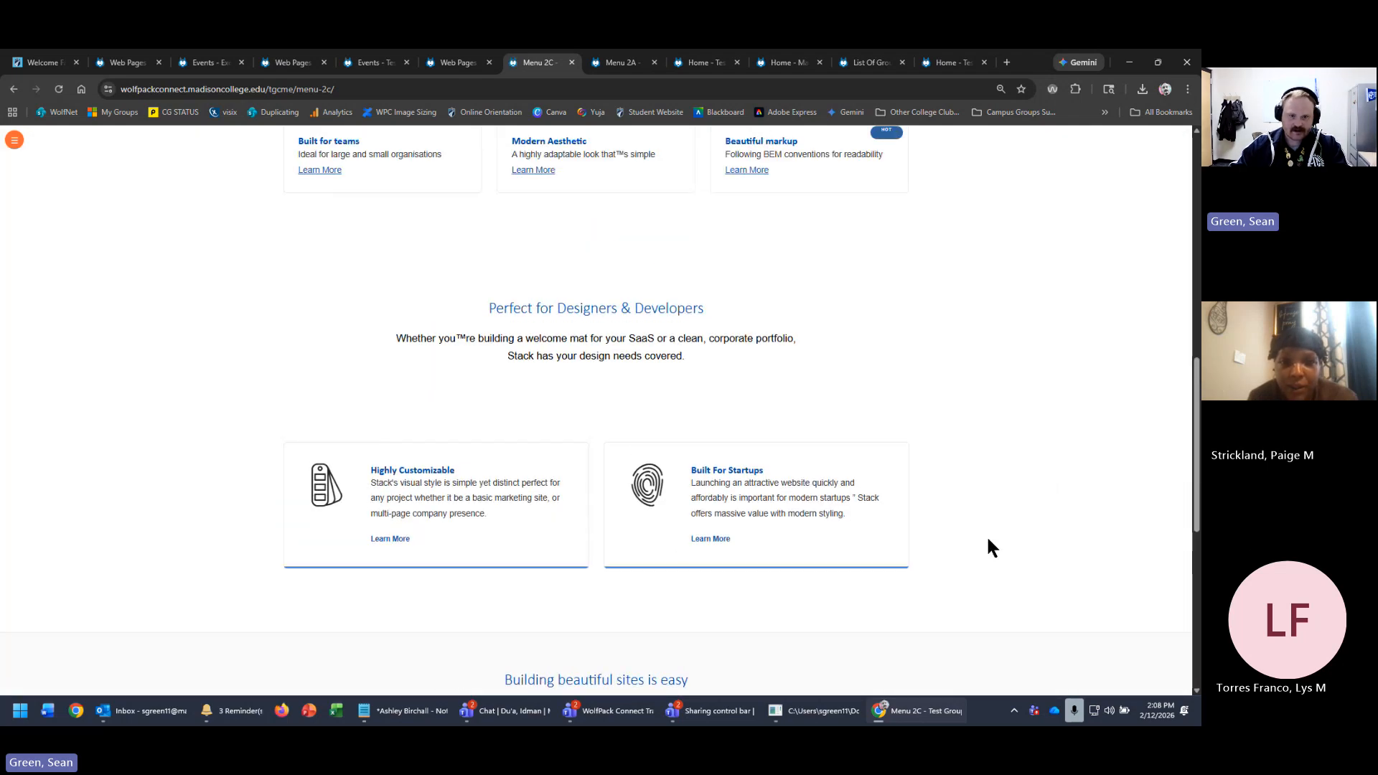
scroll(718, 481, up, 4)
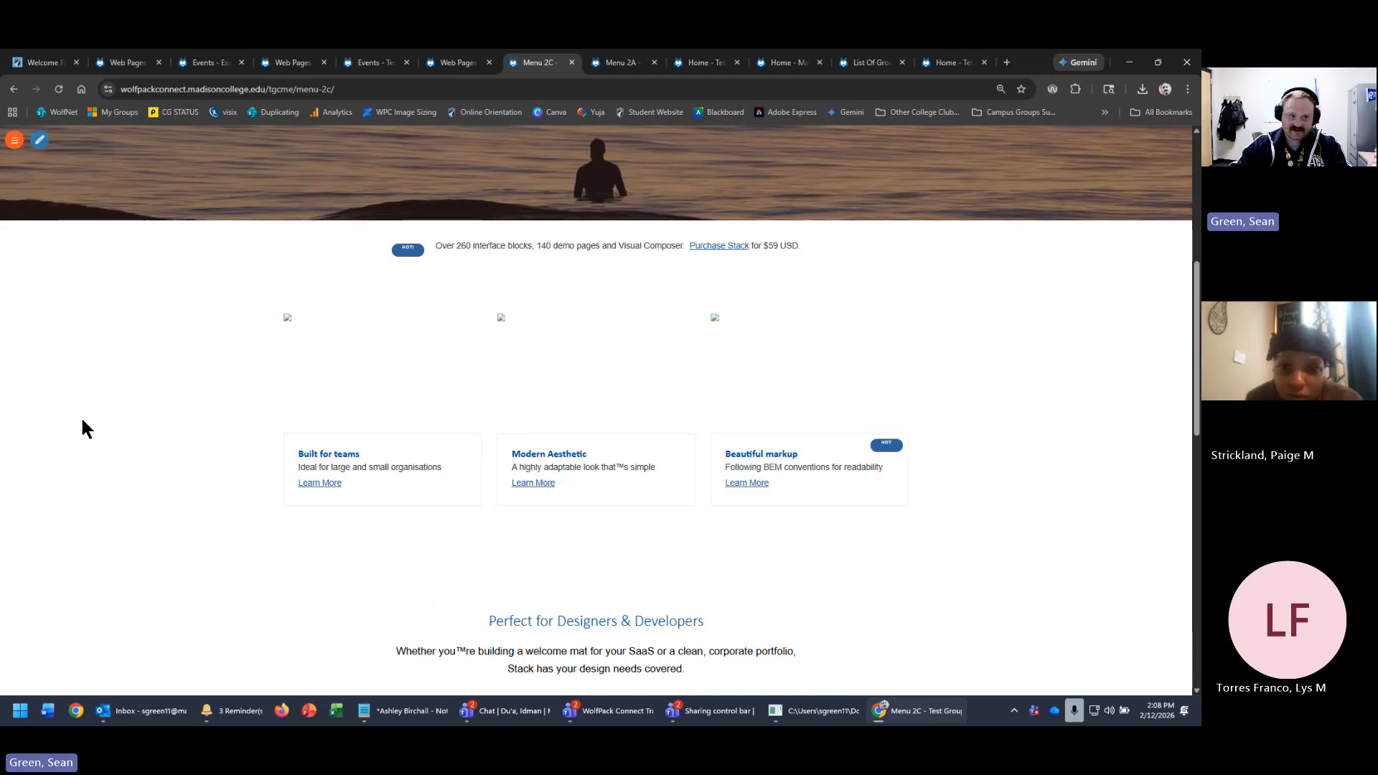
click(450, 64)
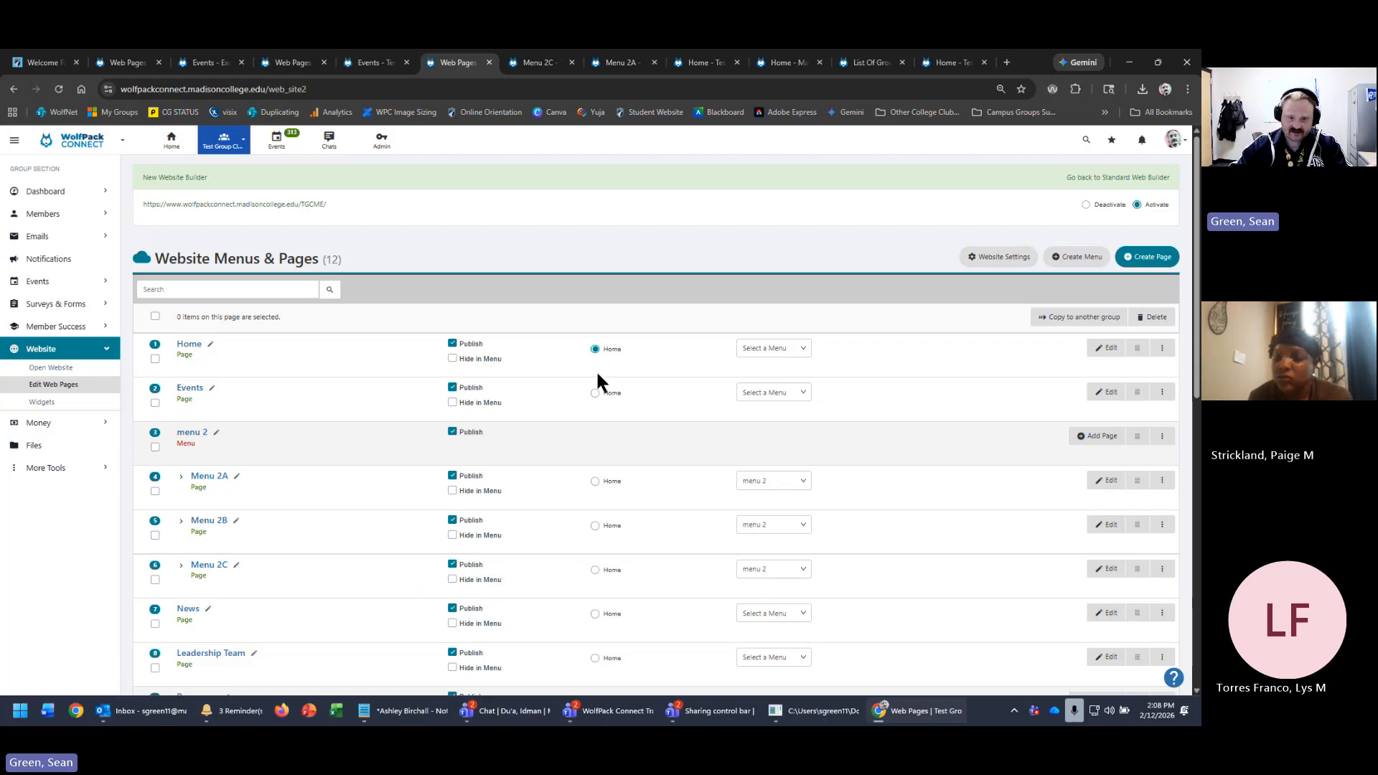
- Set Events as the home page and check the live site
click(595, 394)
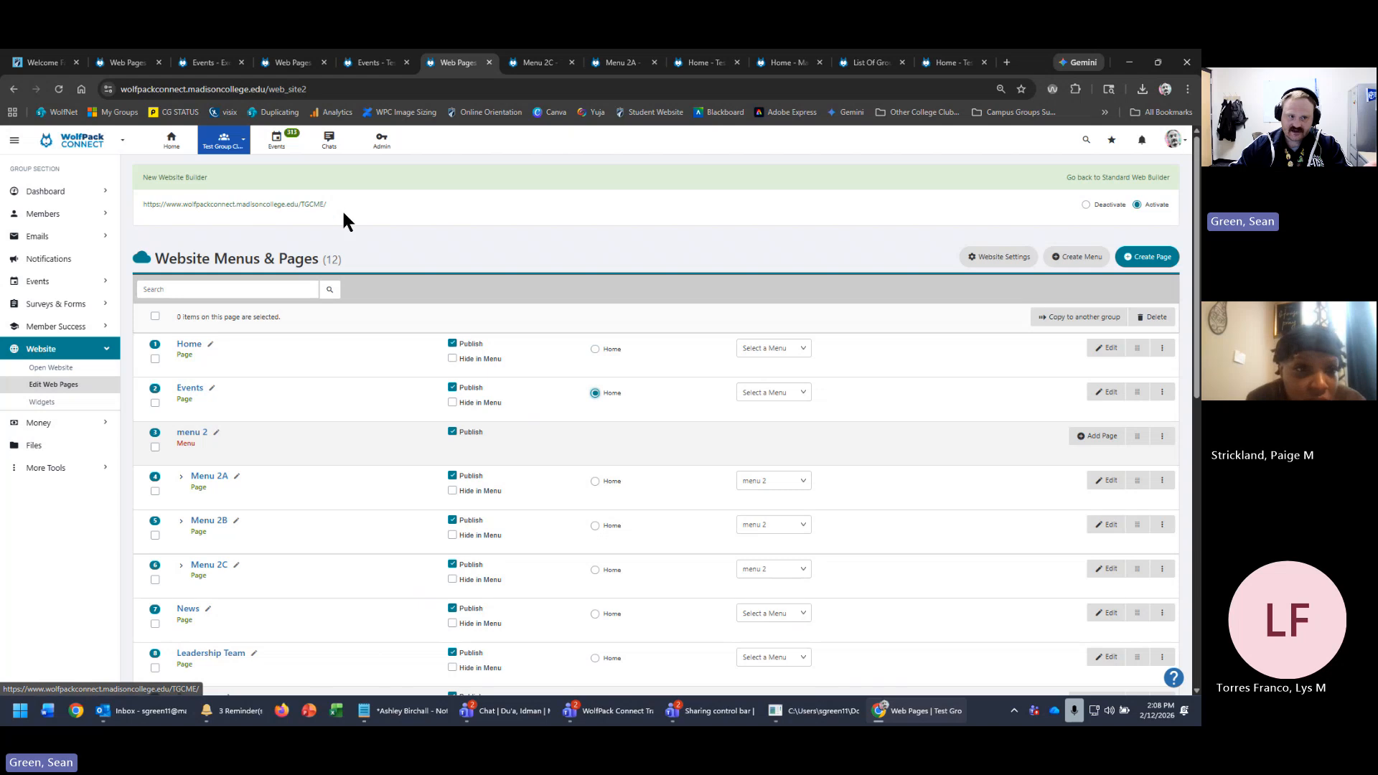
drag(340, 208, 139, 205)
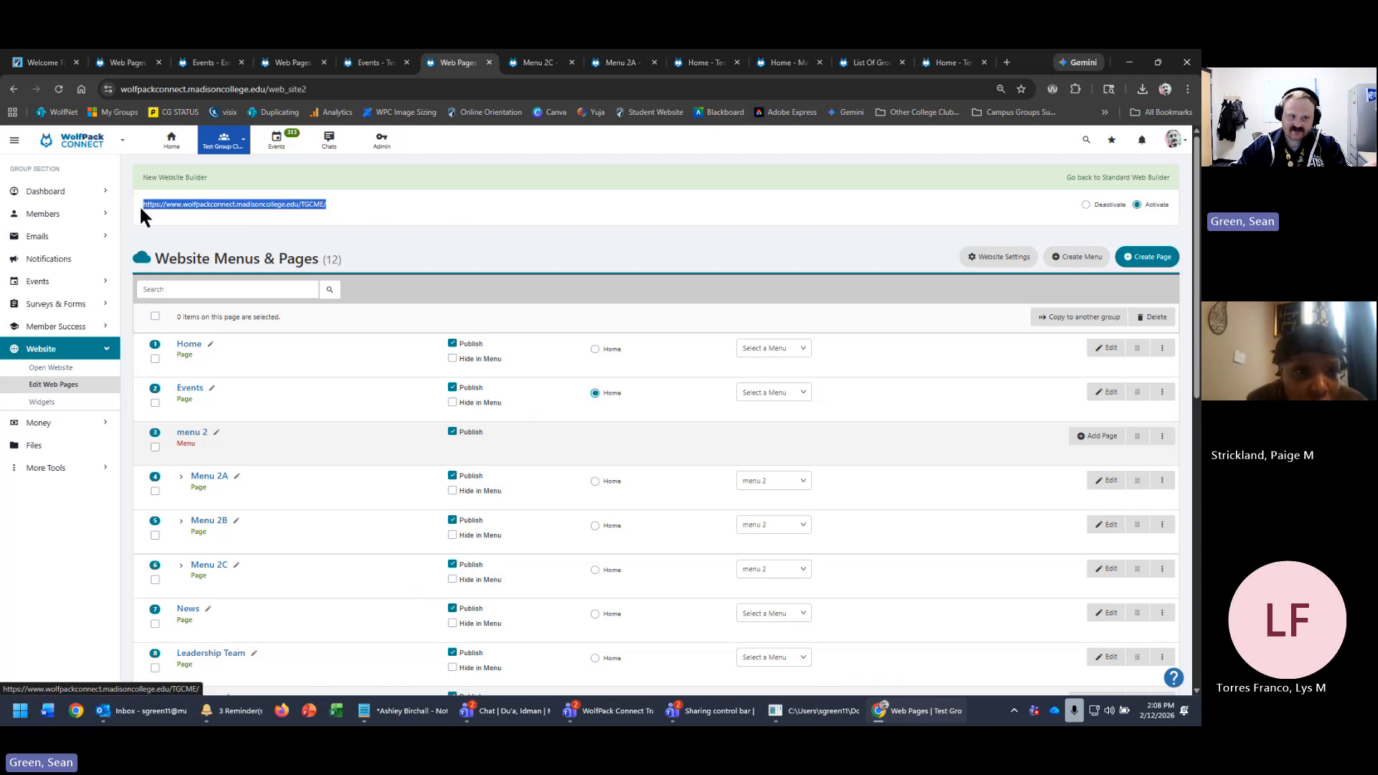
click(407, 215)
click(247, 207)
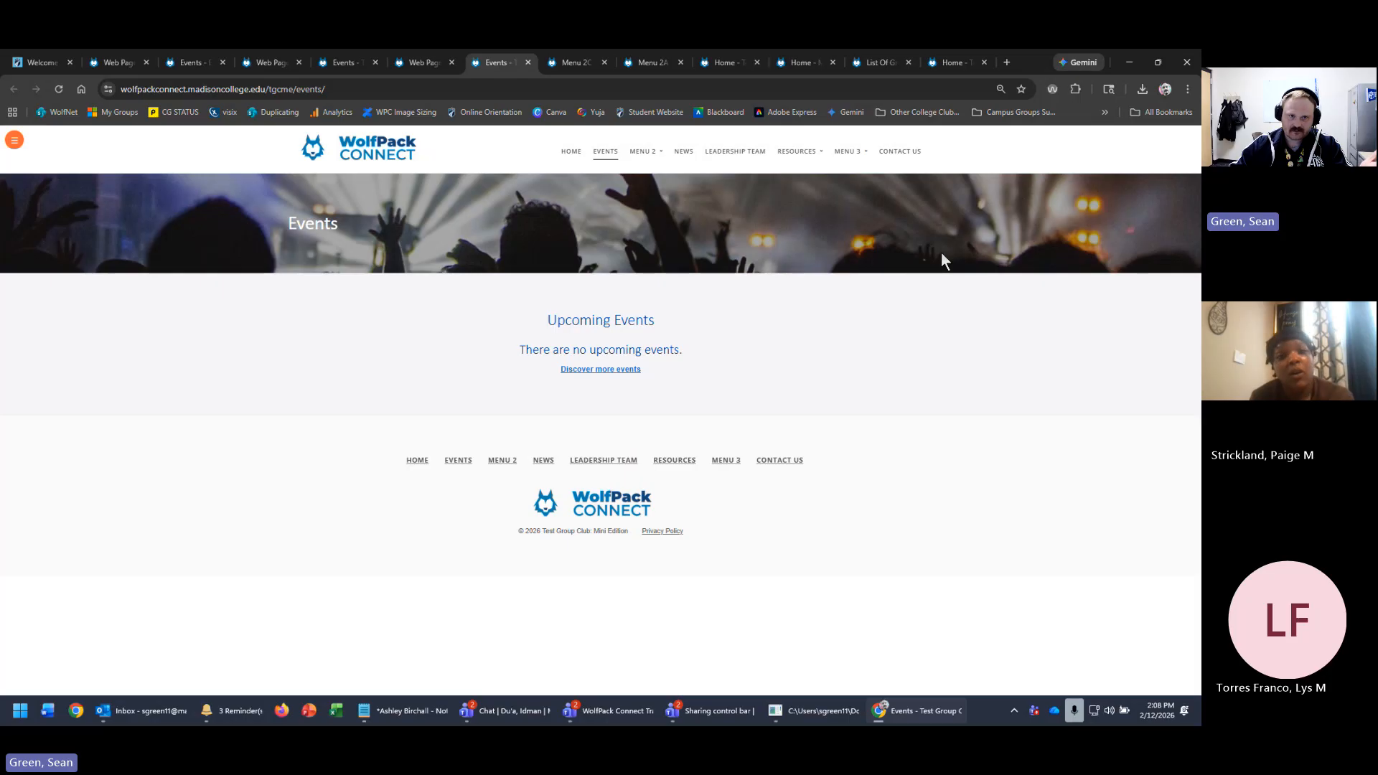
click(415, 65)
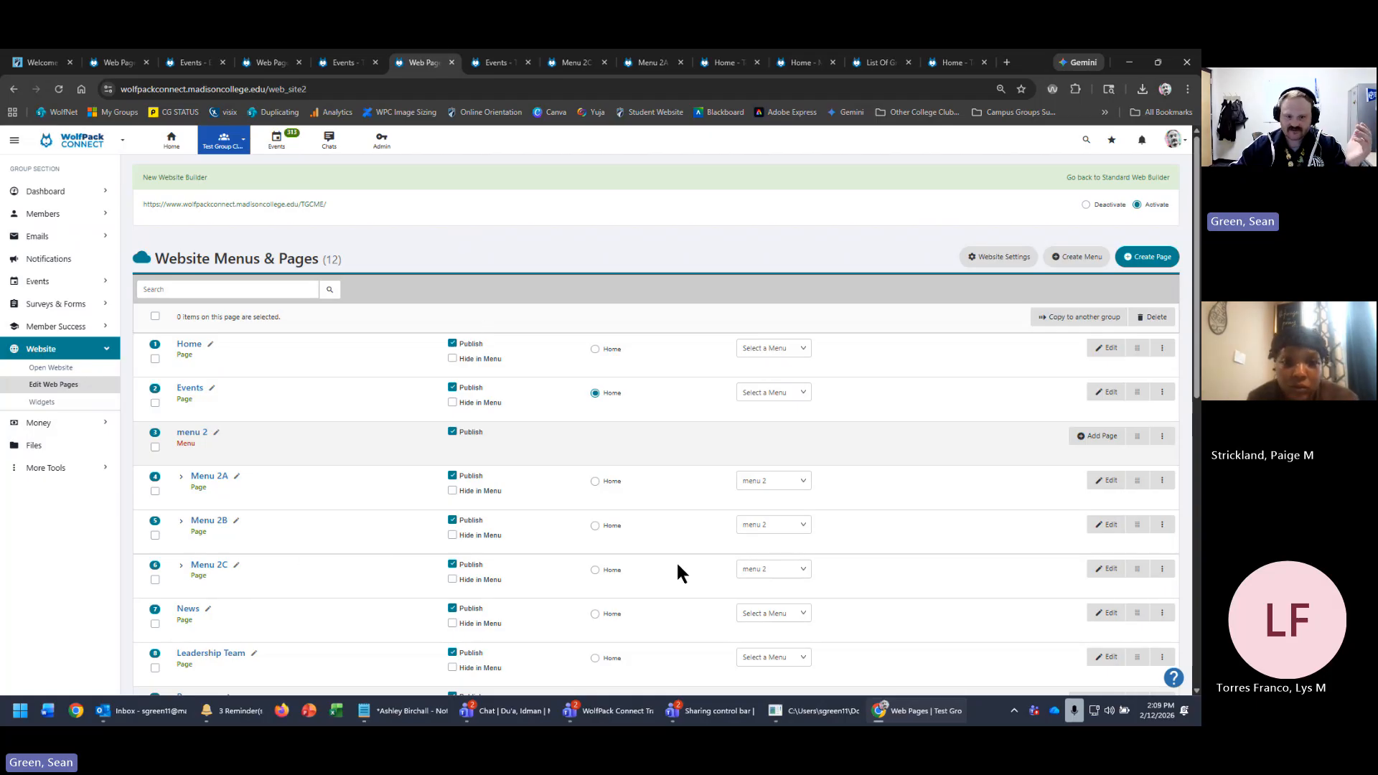
- Set Menu 2C as the home page and verify it on the live site
click(595, 570)
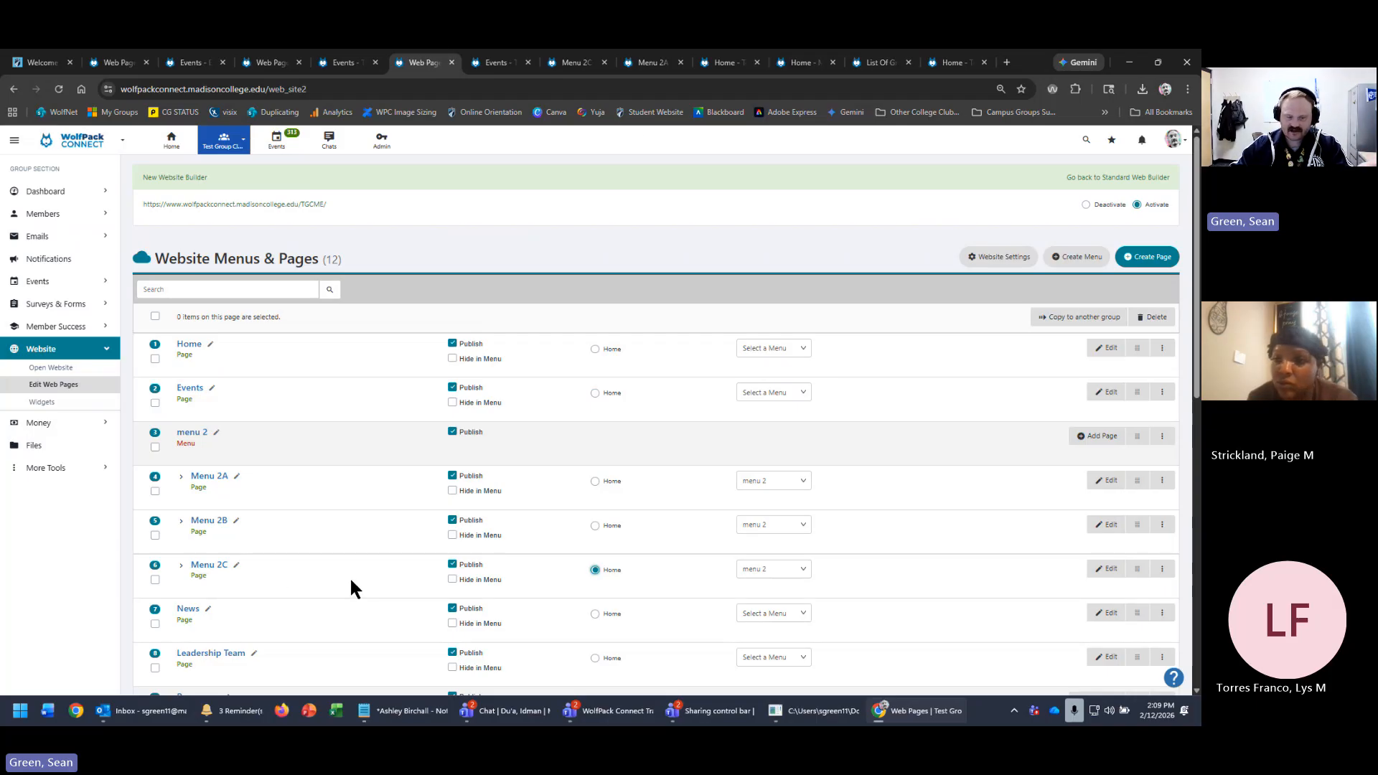
click(308, 206)
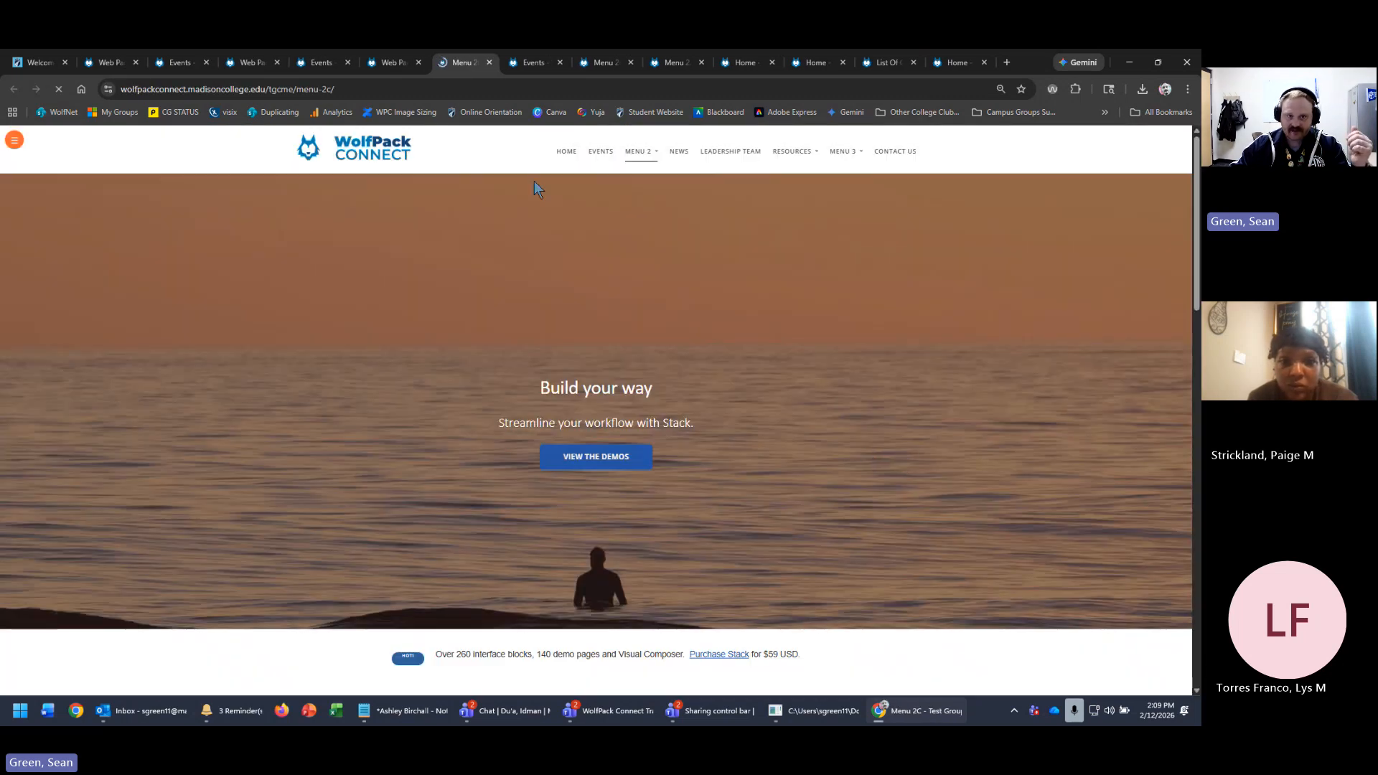
click(380, 63)
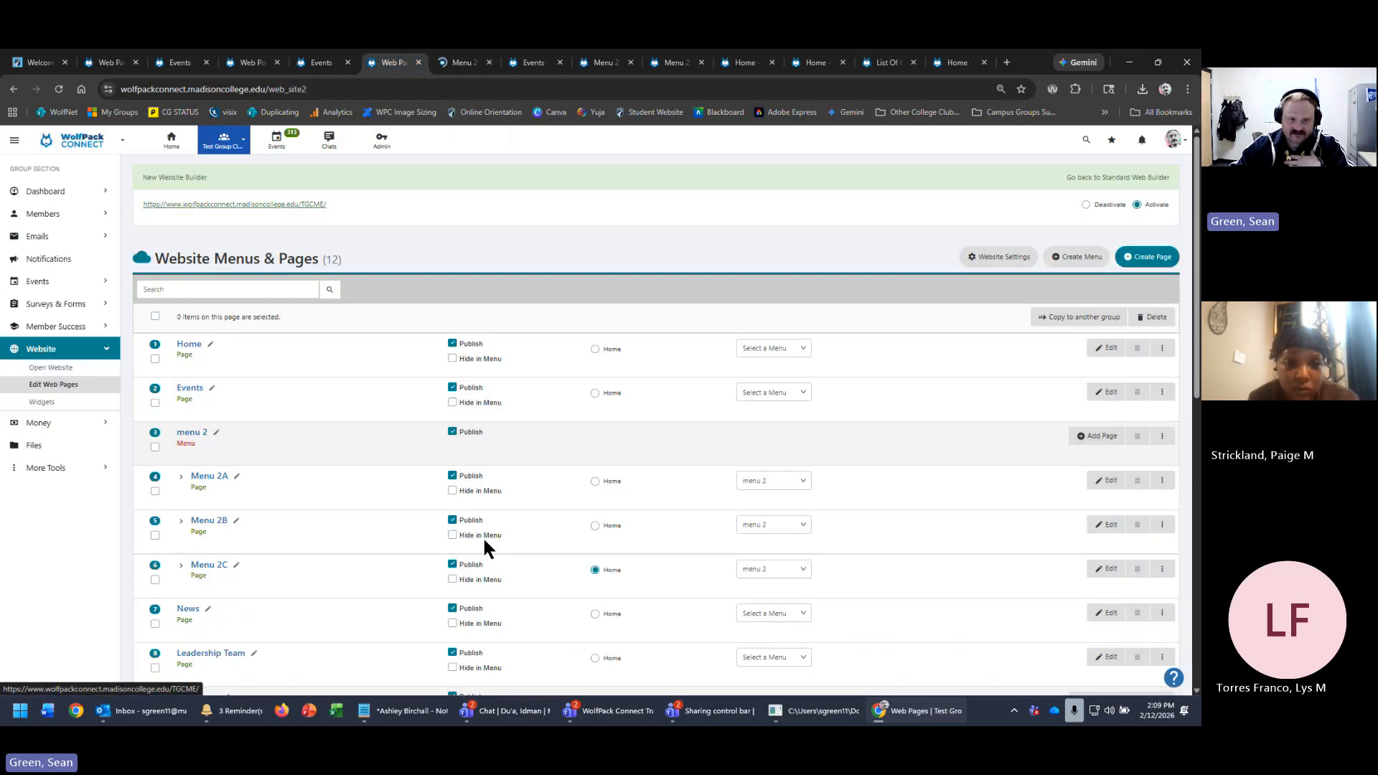
- Unpublish Home, Events, menu 2, Menu 2A, Menu 2B, News, Leadership Team, Resources and Documents
click(452, 344)
click(453, 388)
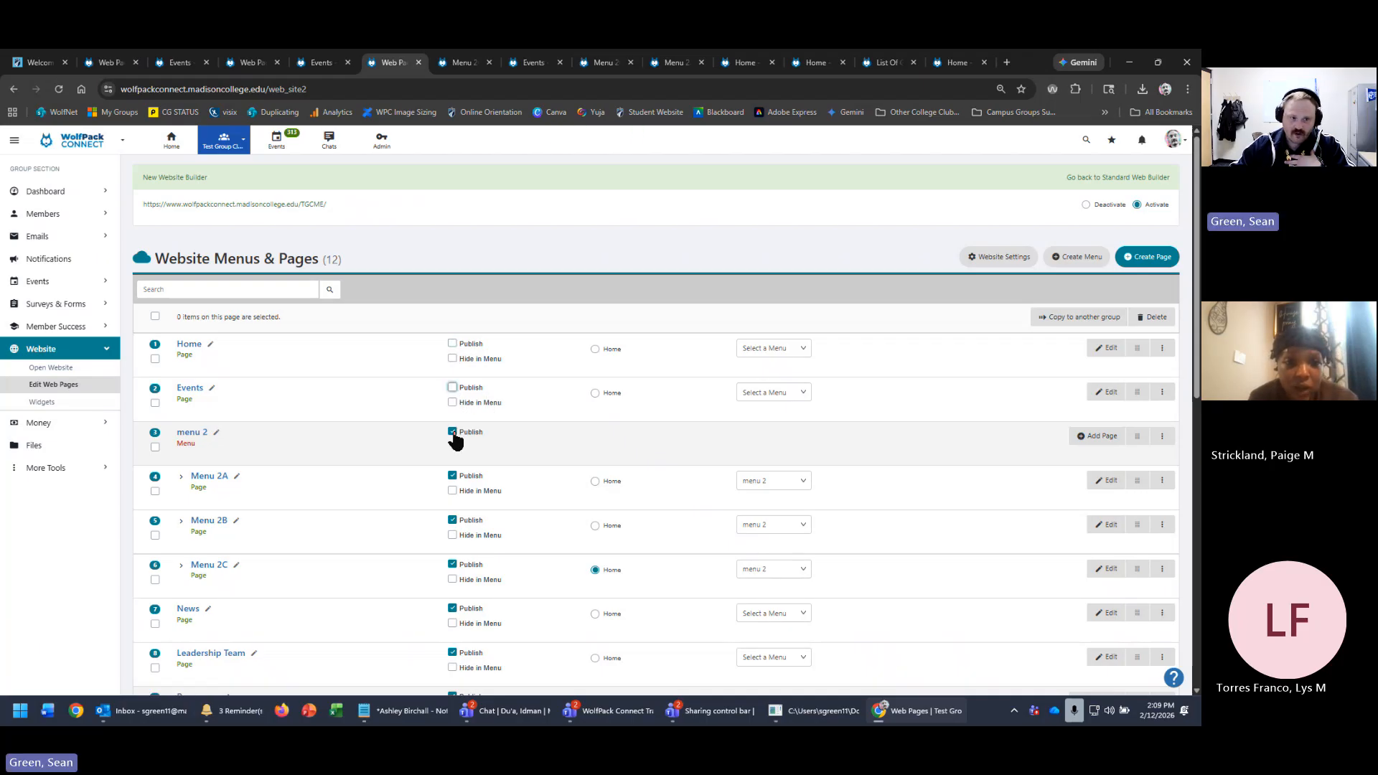
click(453, 432)
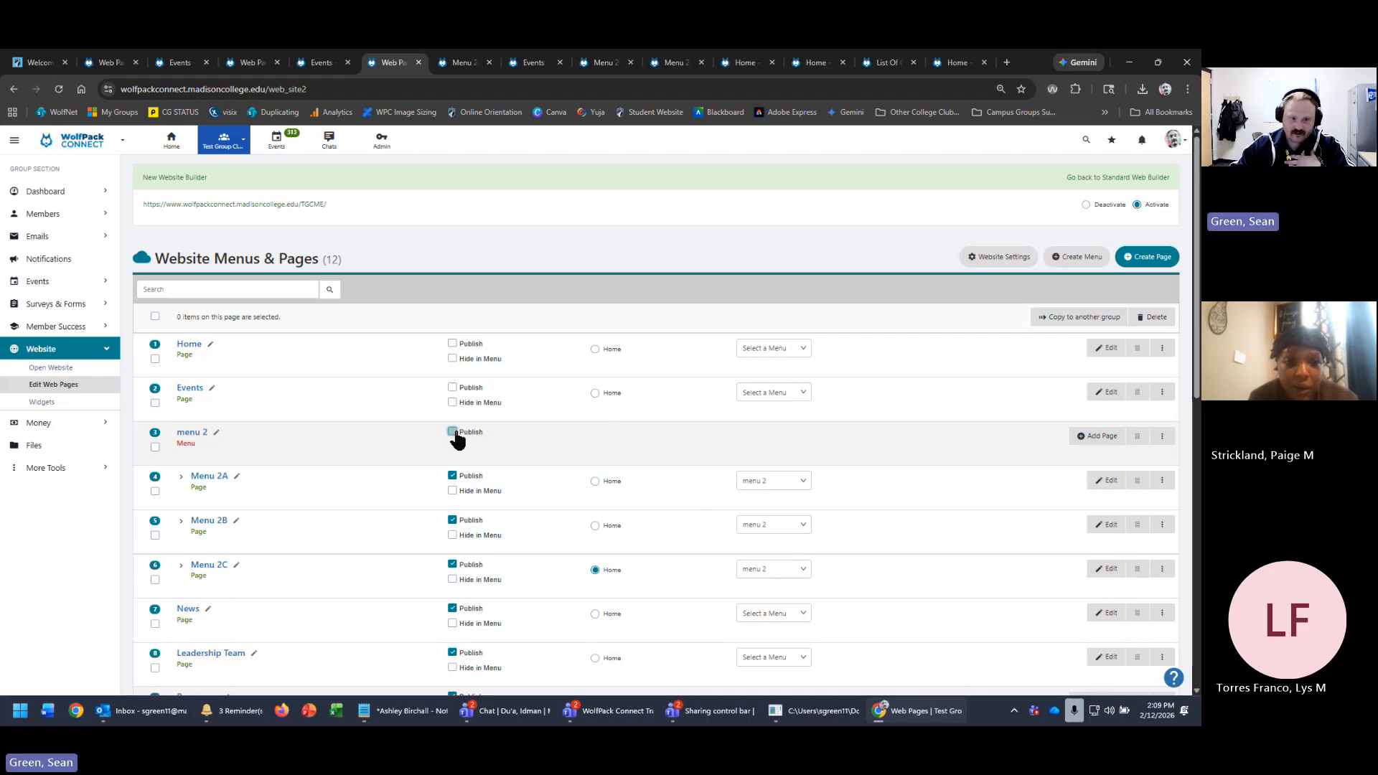
click(453, 476)
click(453, 520)
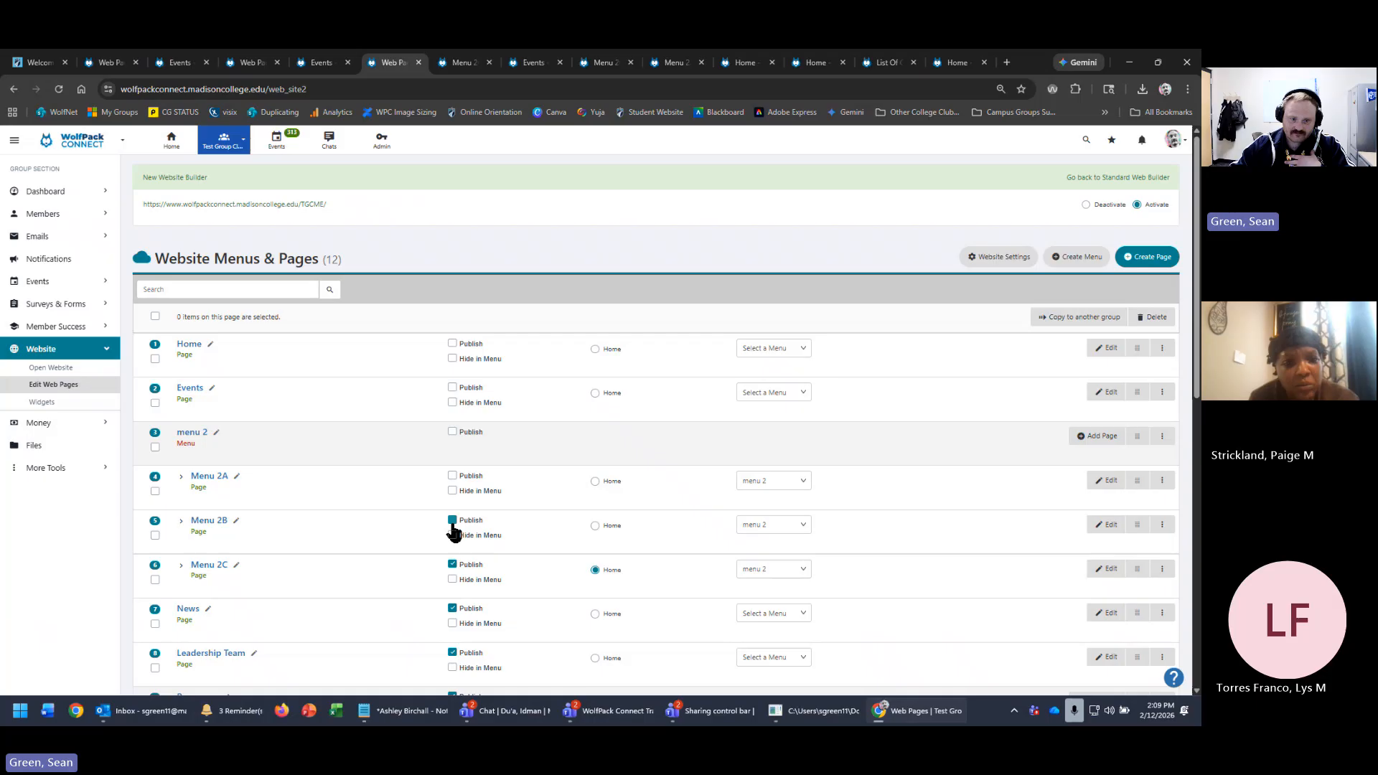
click(453, 608)
click(453, 653)
scroll(553, 635, down, 3)
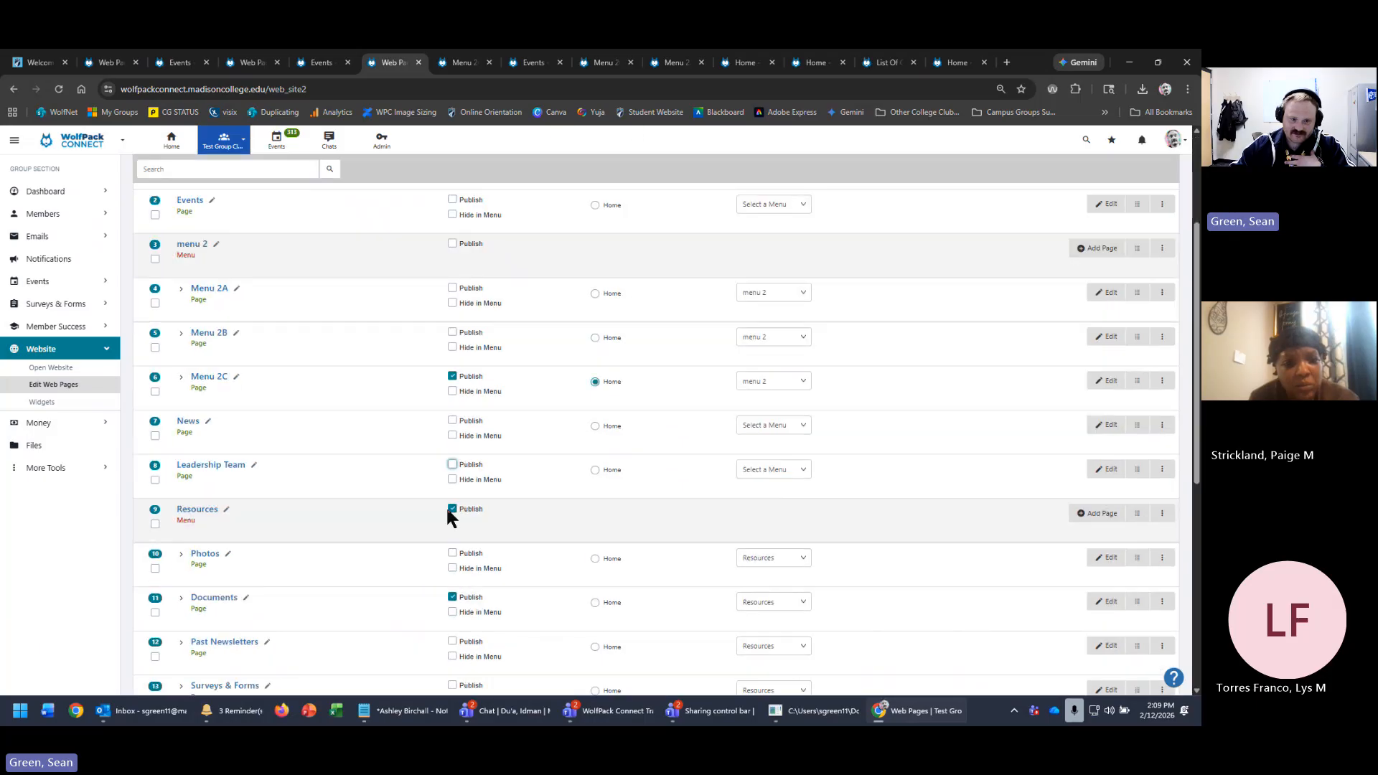
double_click(452, 509)
click(452, 509)
click(452, 597)
- Unpublish Useful Links, menu 3, Menu 3A, Menu 3B and Contact Us
scroll(460, 610, down, 3)
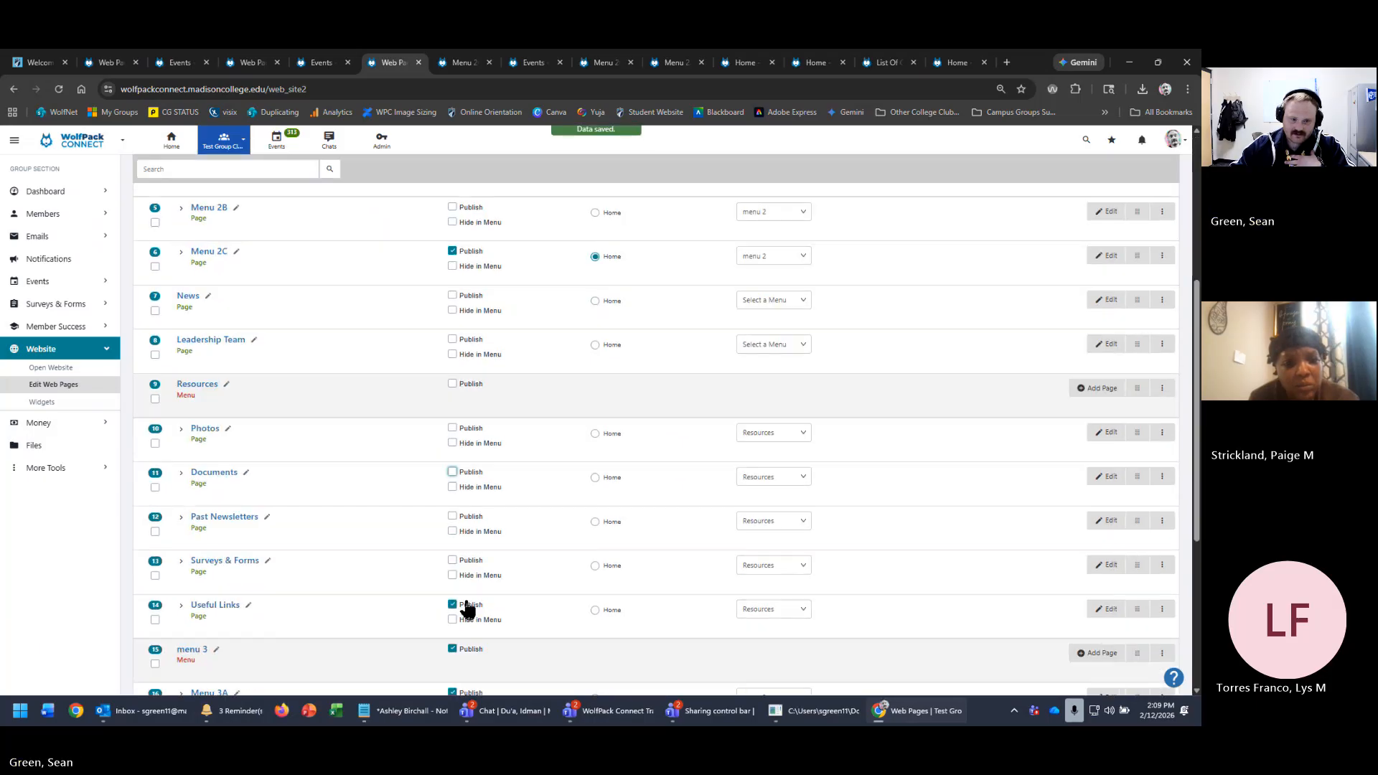
click(453, 543)
click(452, 586)
click(452, 630)
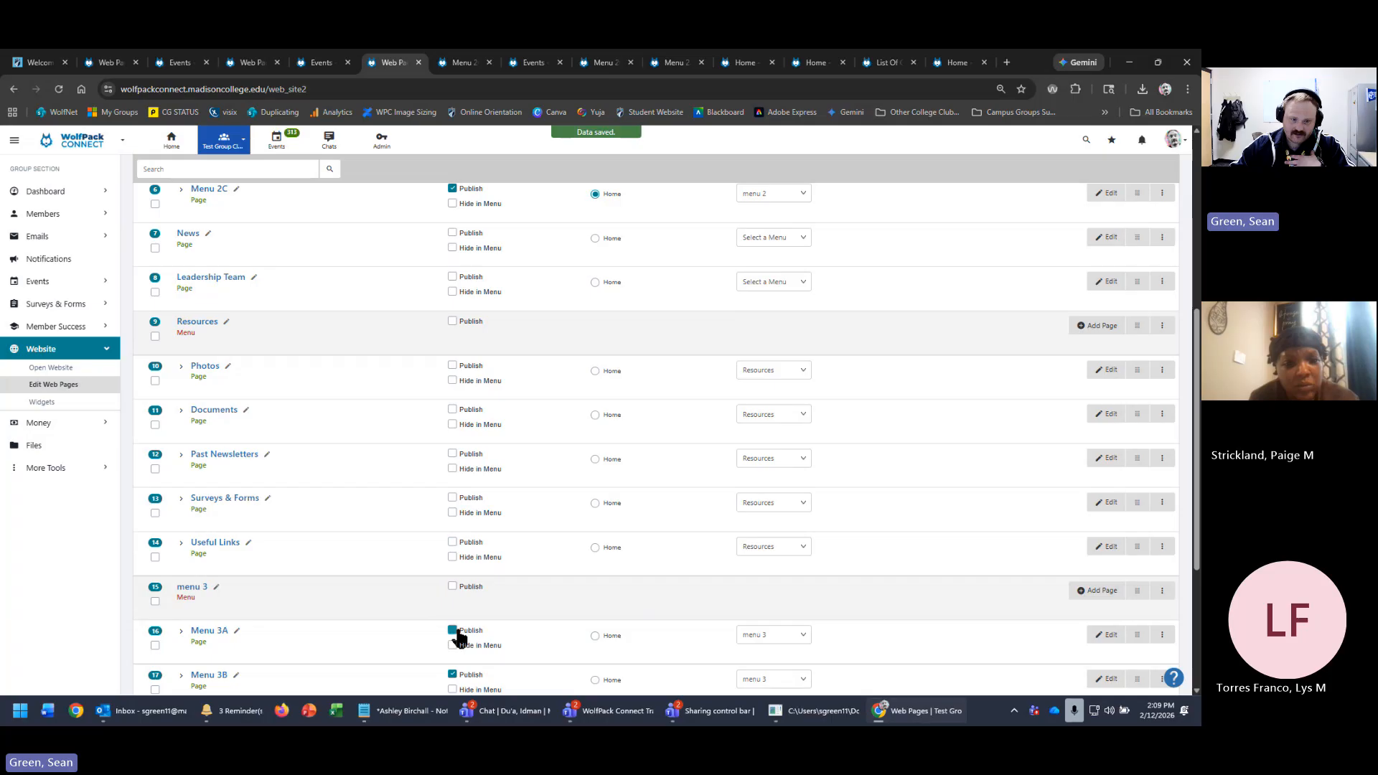
scroll(456, 618, down, 2)
click(452, 549)
click(452, 594)
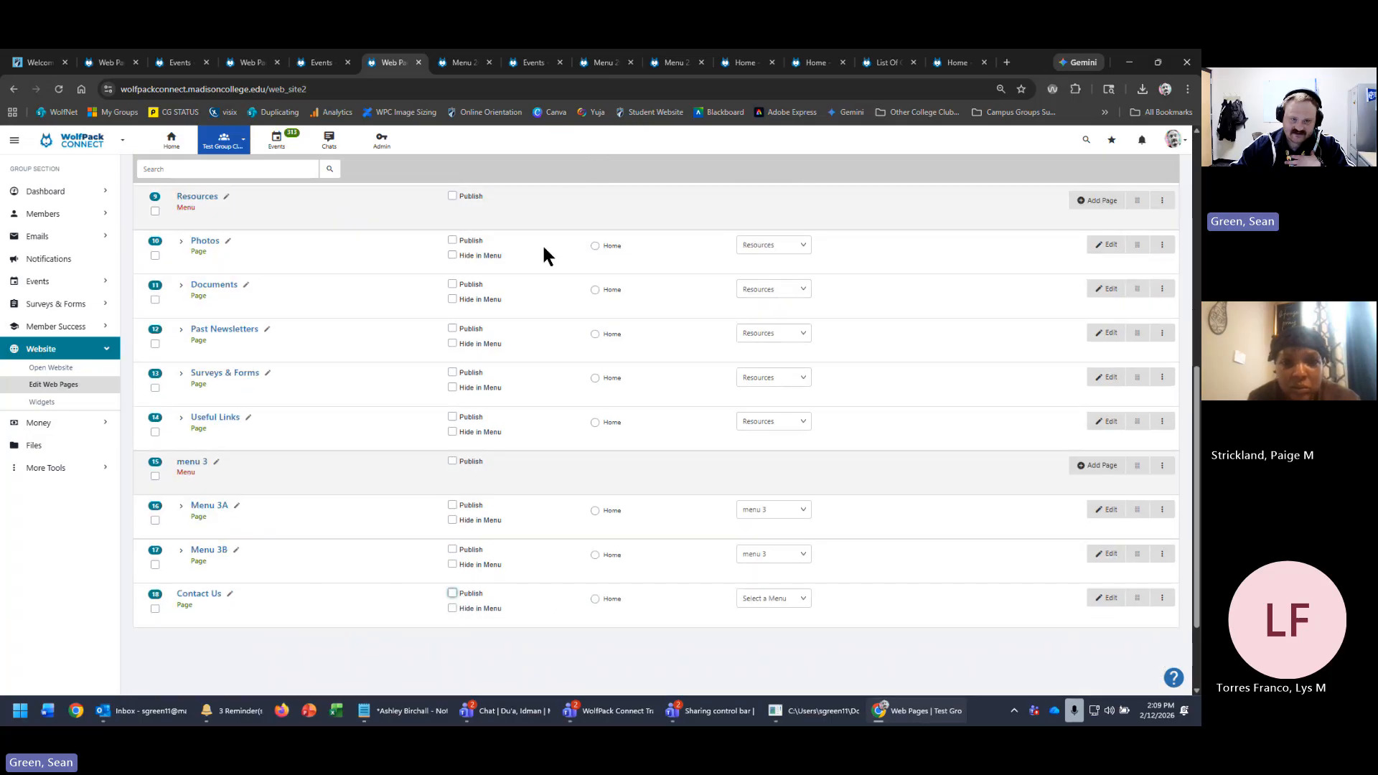
scroll(441, 434, up, 10)
- Check that the live site still opens on Menu 2C, then return to the pages list
click(291, 206)
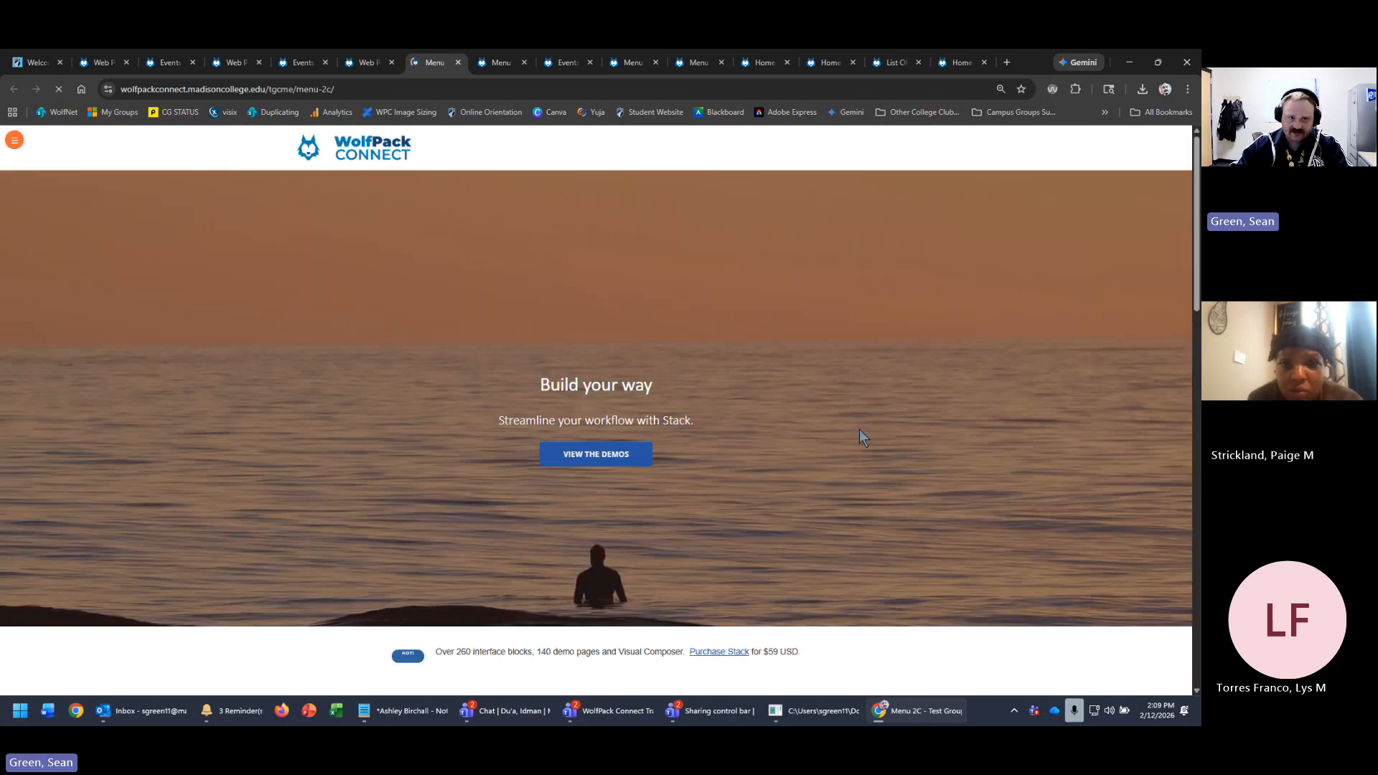
click(370, 63)
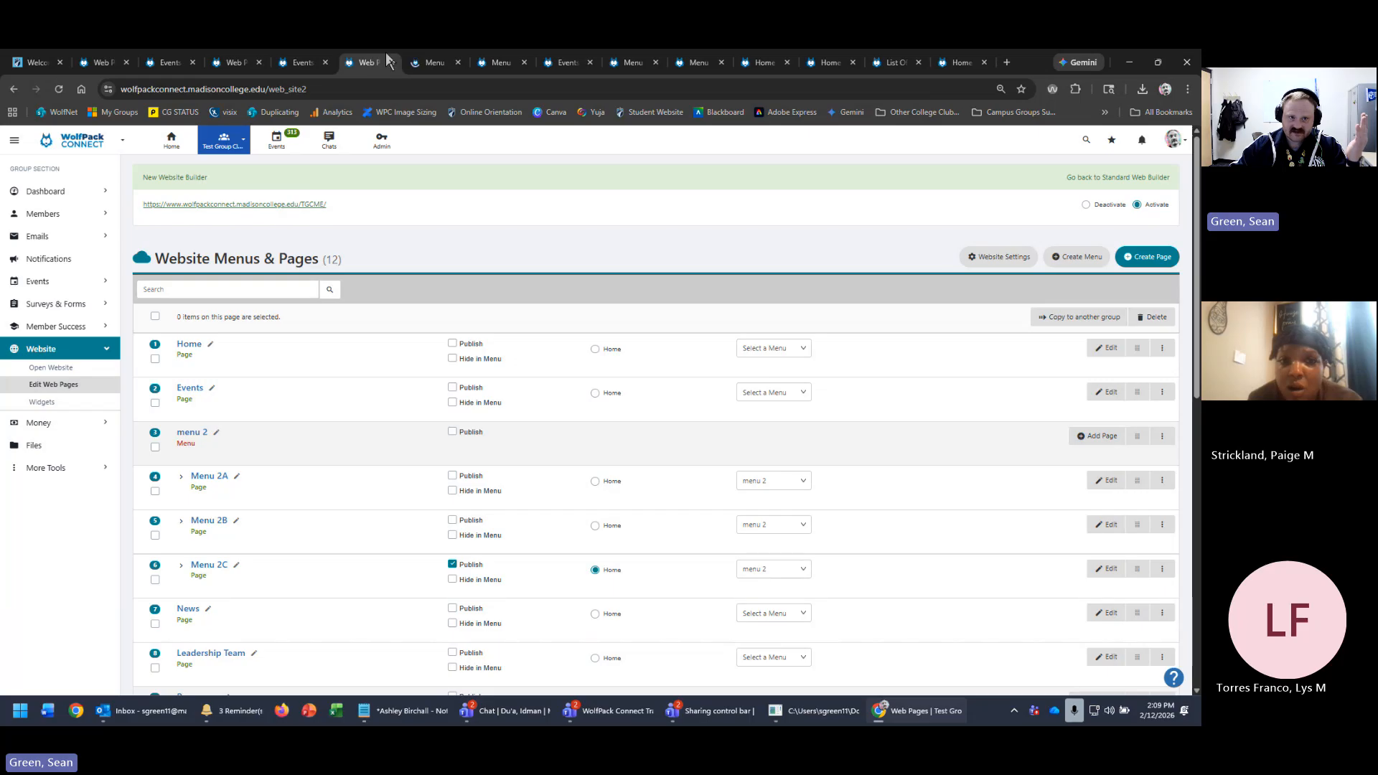
click(433, 64)
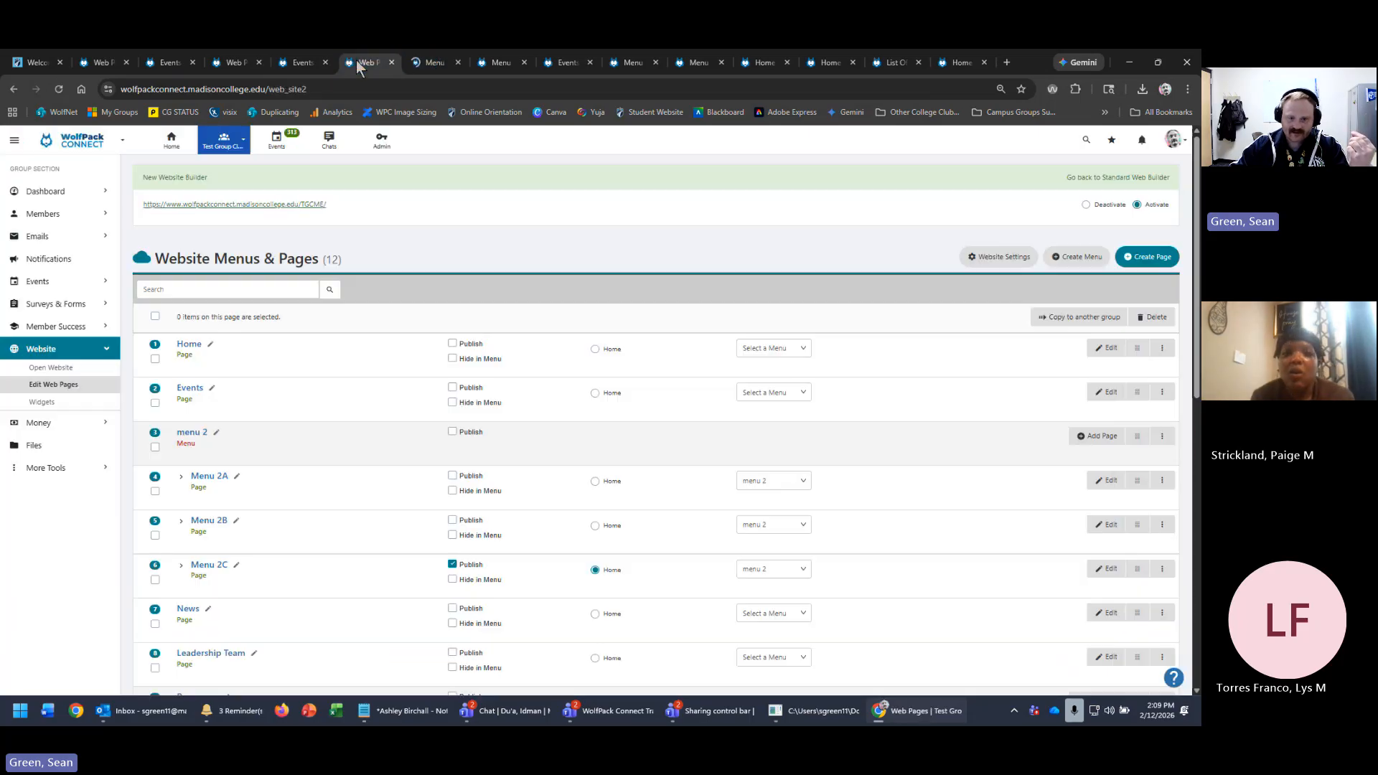
click(359, 63)
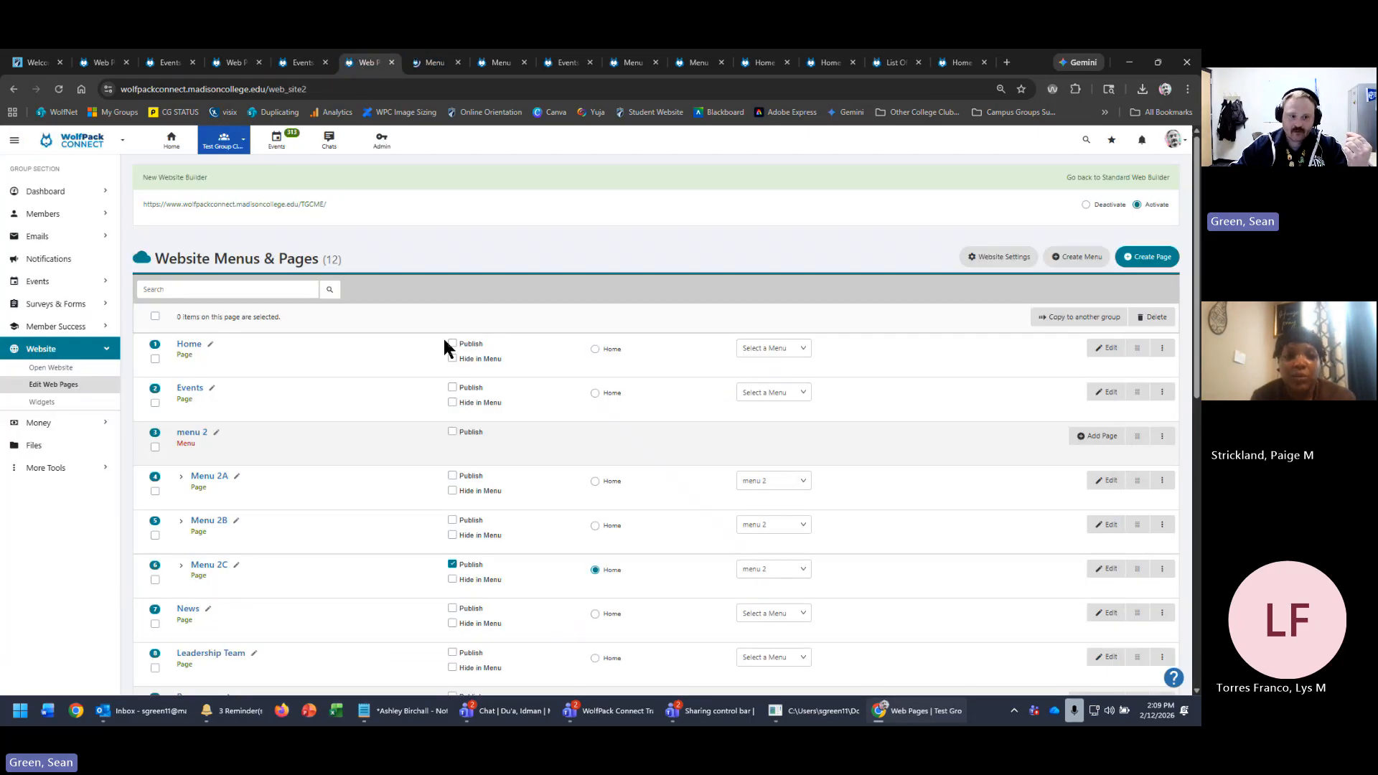
- Change the Menu 2C page's name to 'Home - Landing' in the Rename Web Page dialog
click(236, 565)
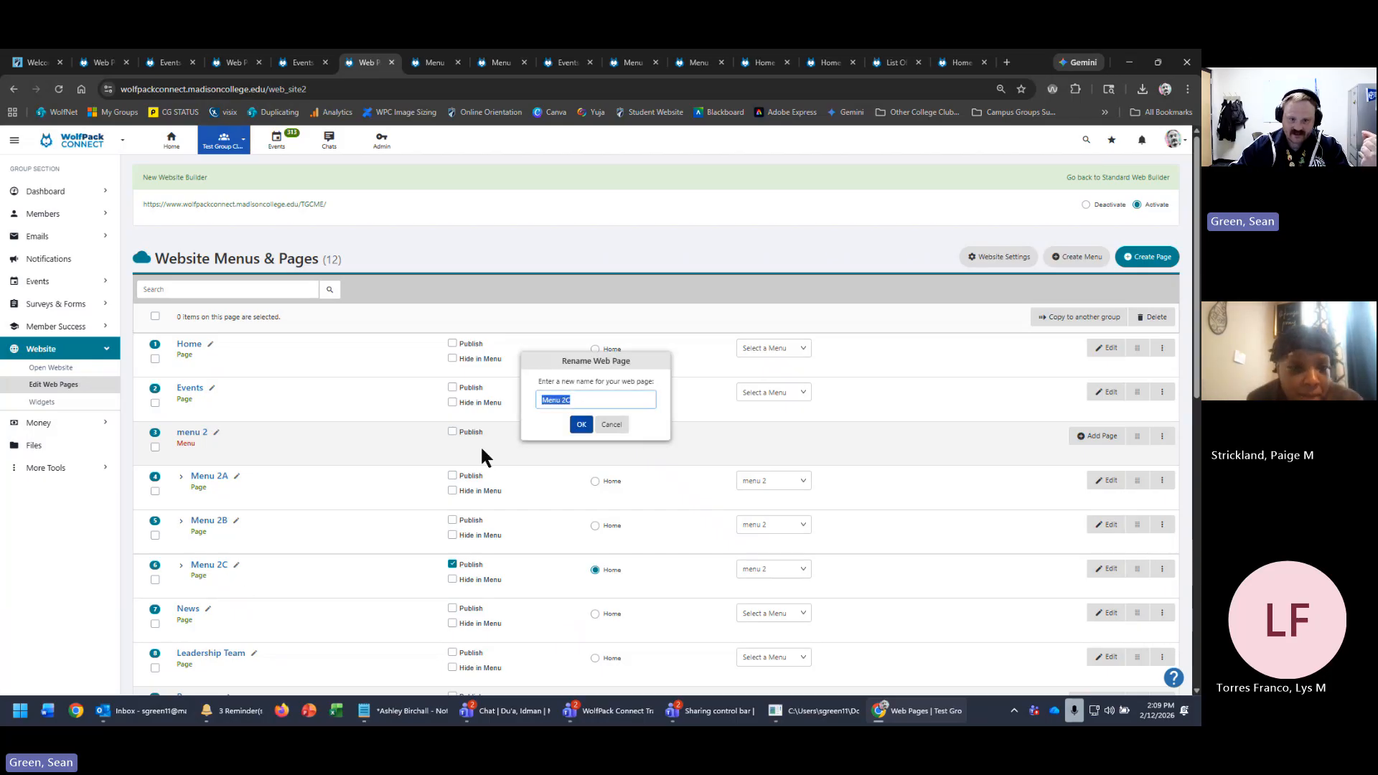
click(596, 397)
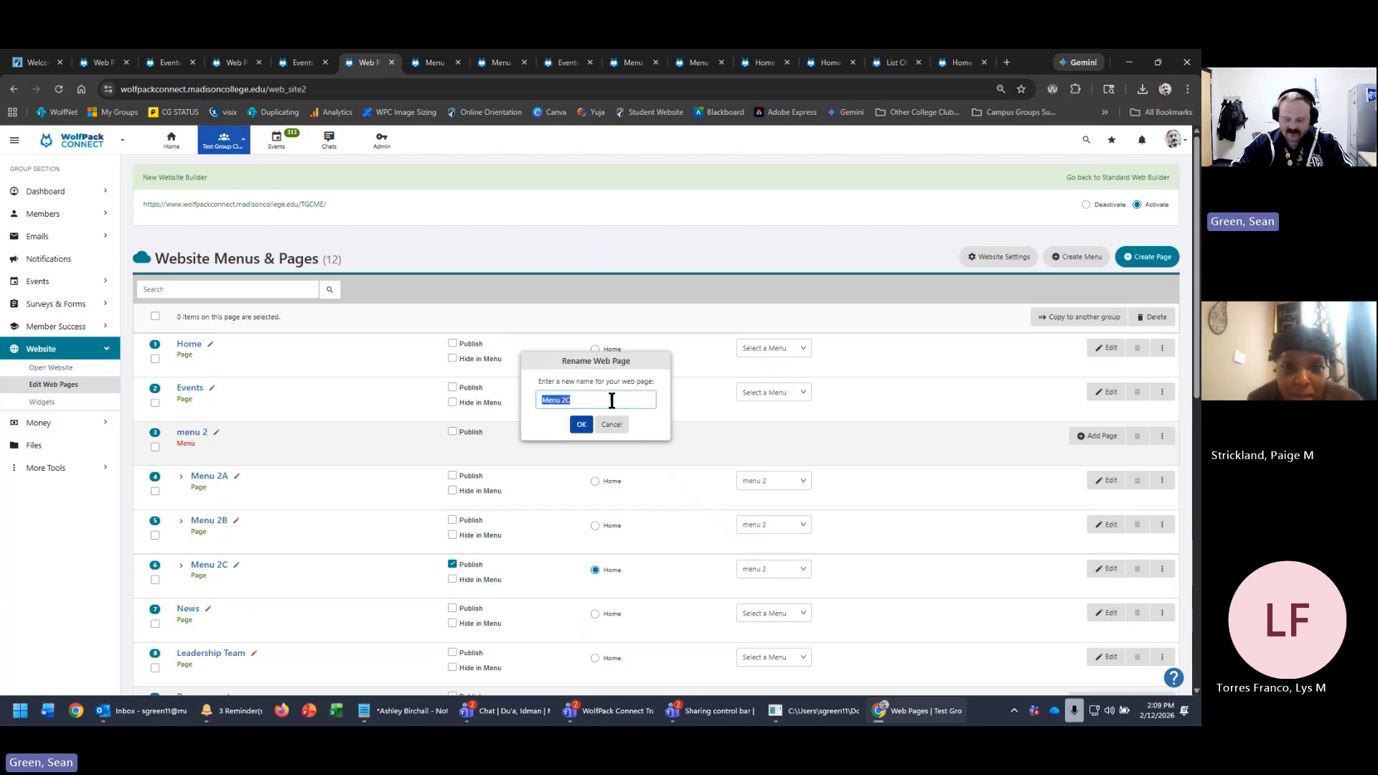
text(Home)
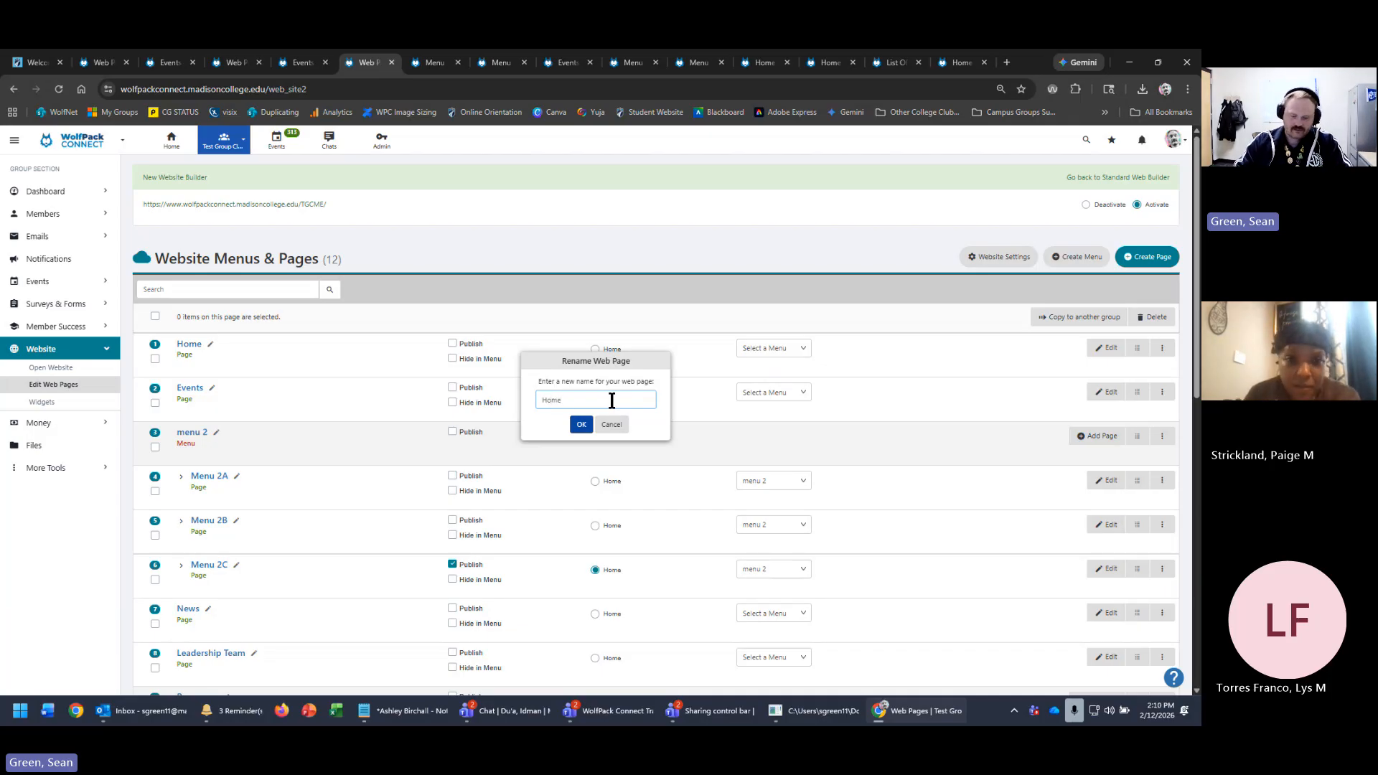
text( - L)
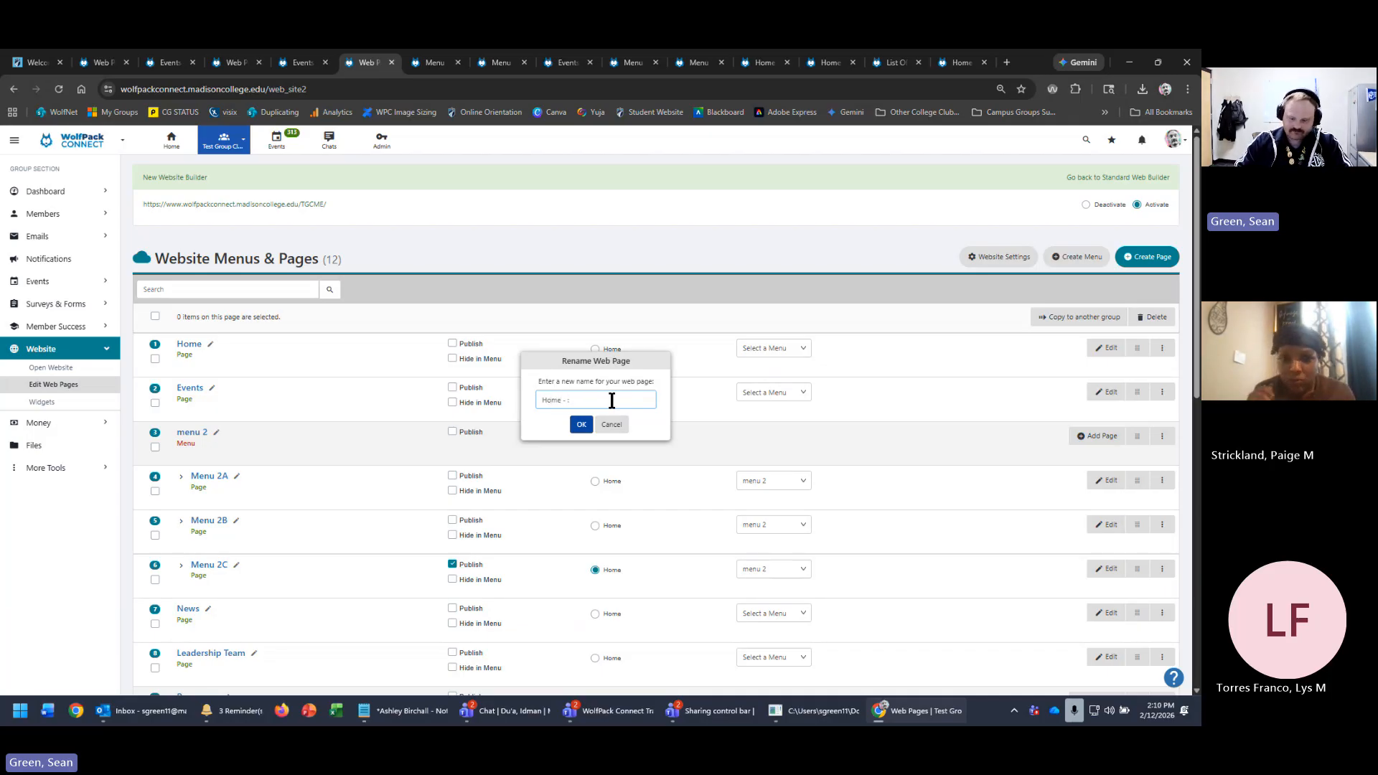
text(anding)
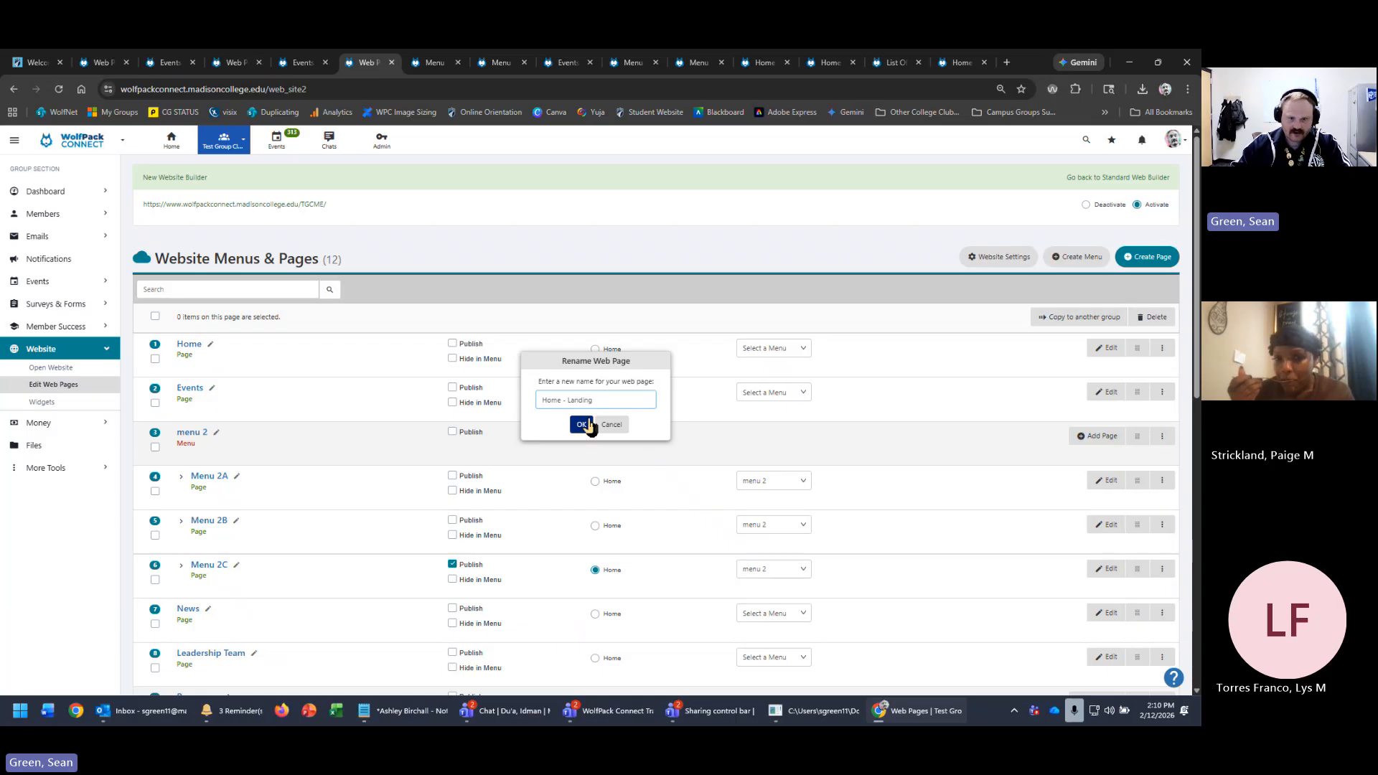
click(581, 425)
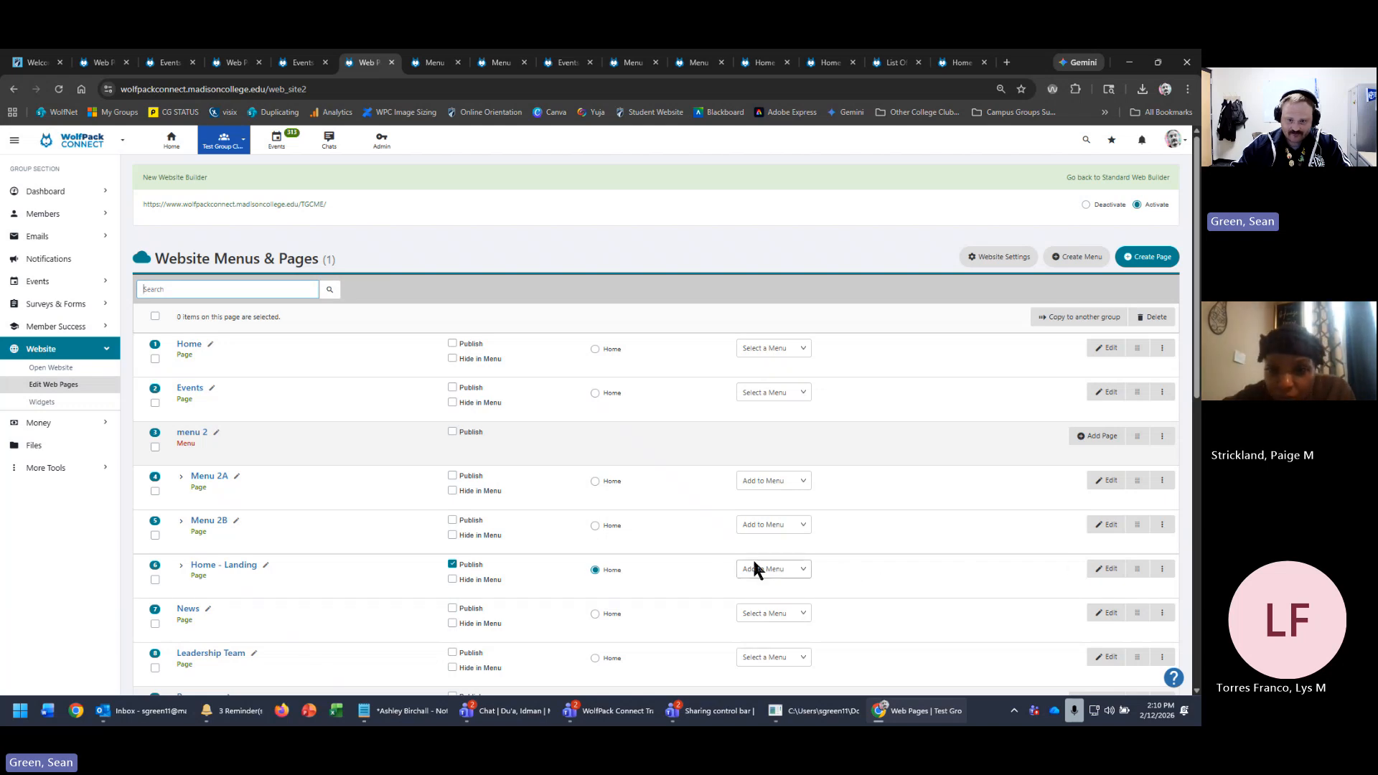
drag(1142, 570, 1120, 346)
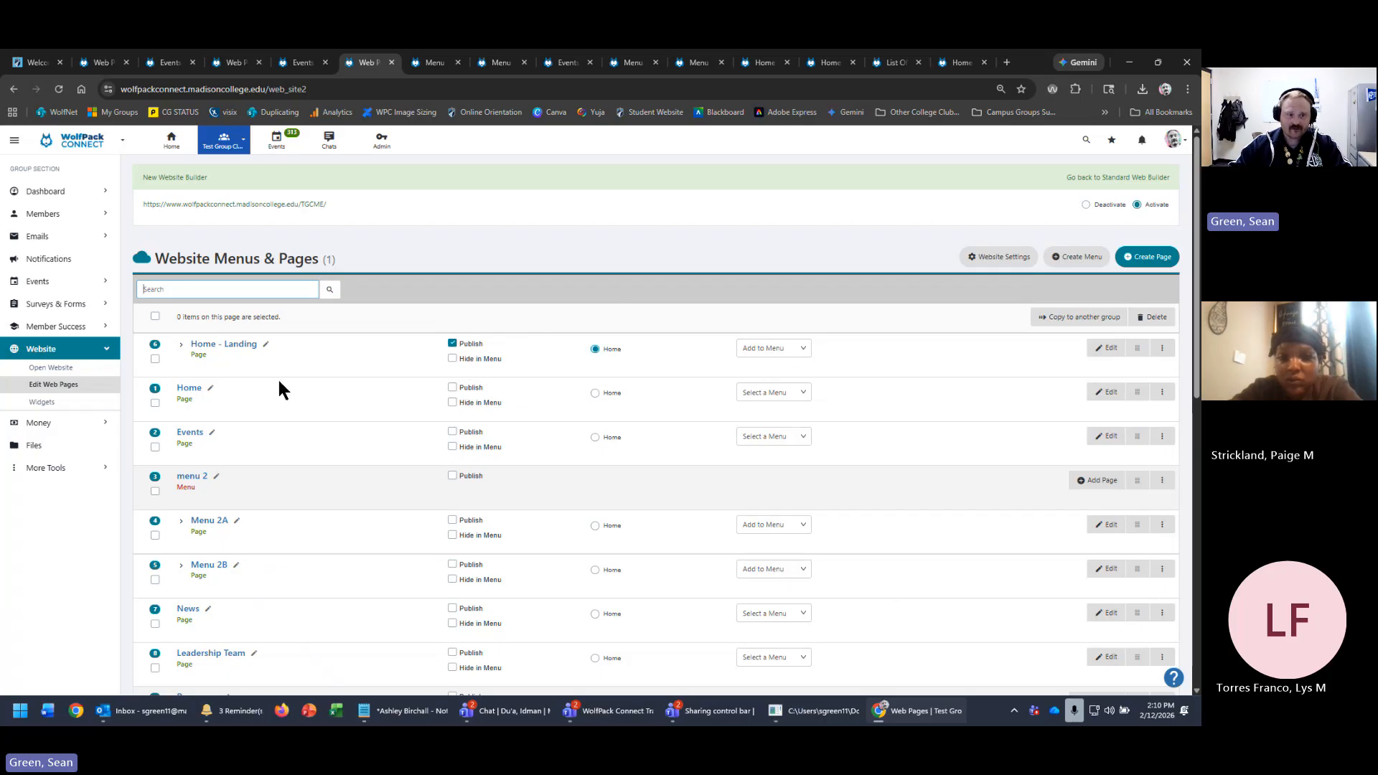
drag(1137, 348, 1178, 563)
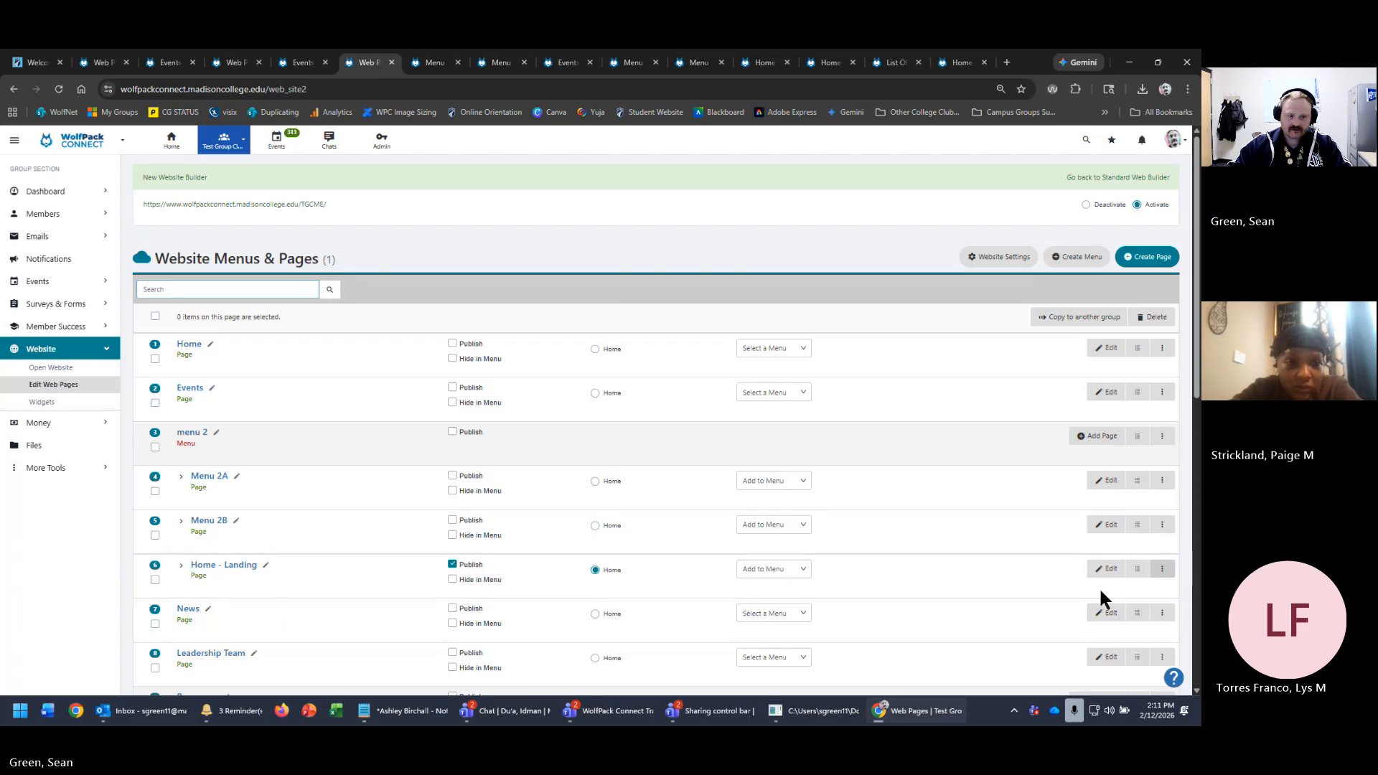
- Rename the Home - Landing page to 2C
click(265, 565)
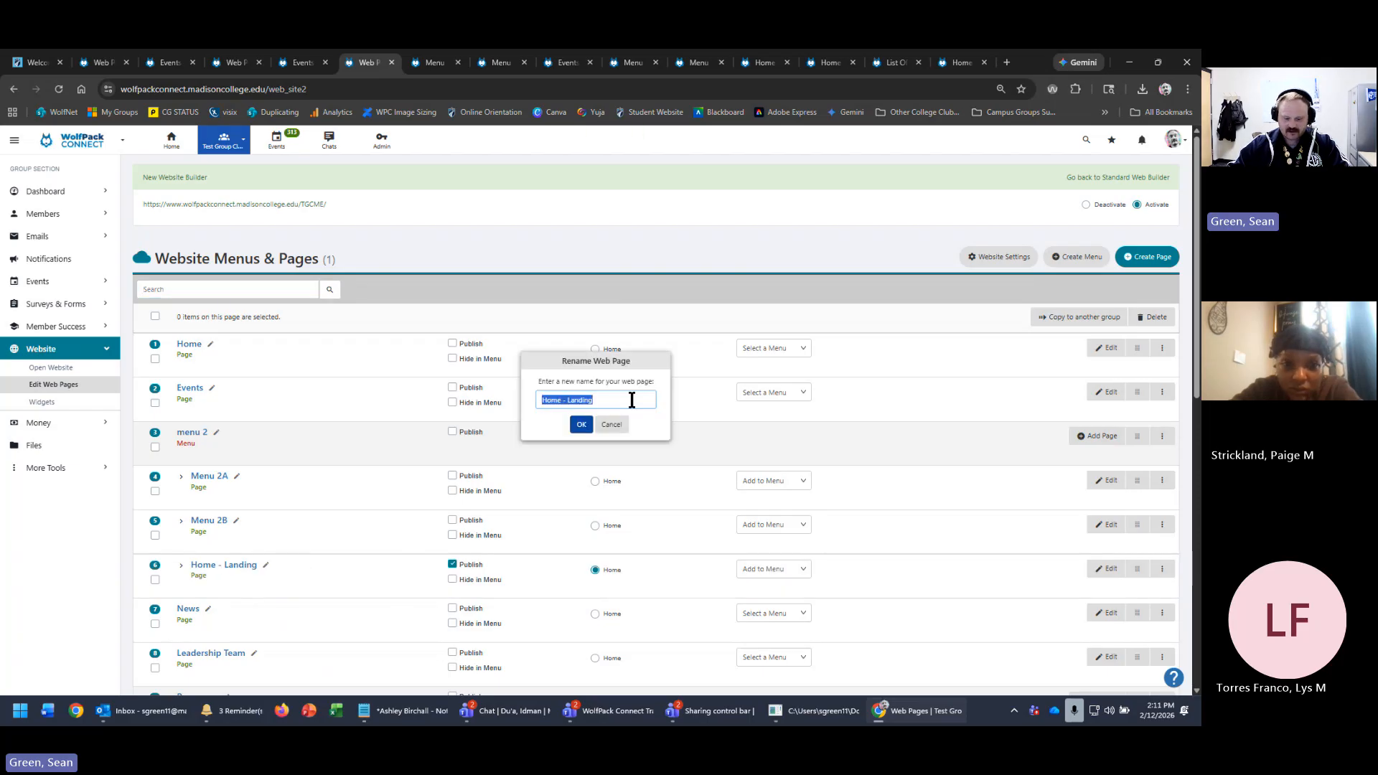
text(2C)
click(578, 429)
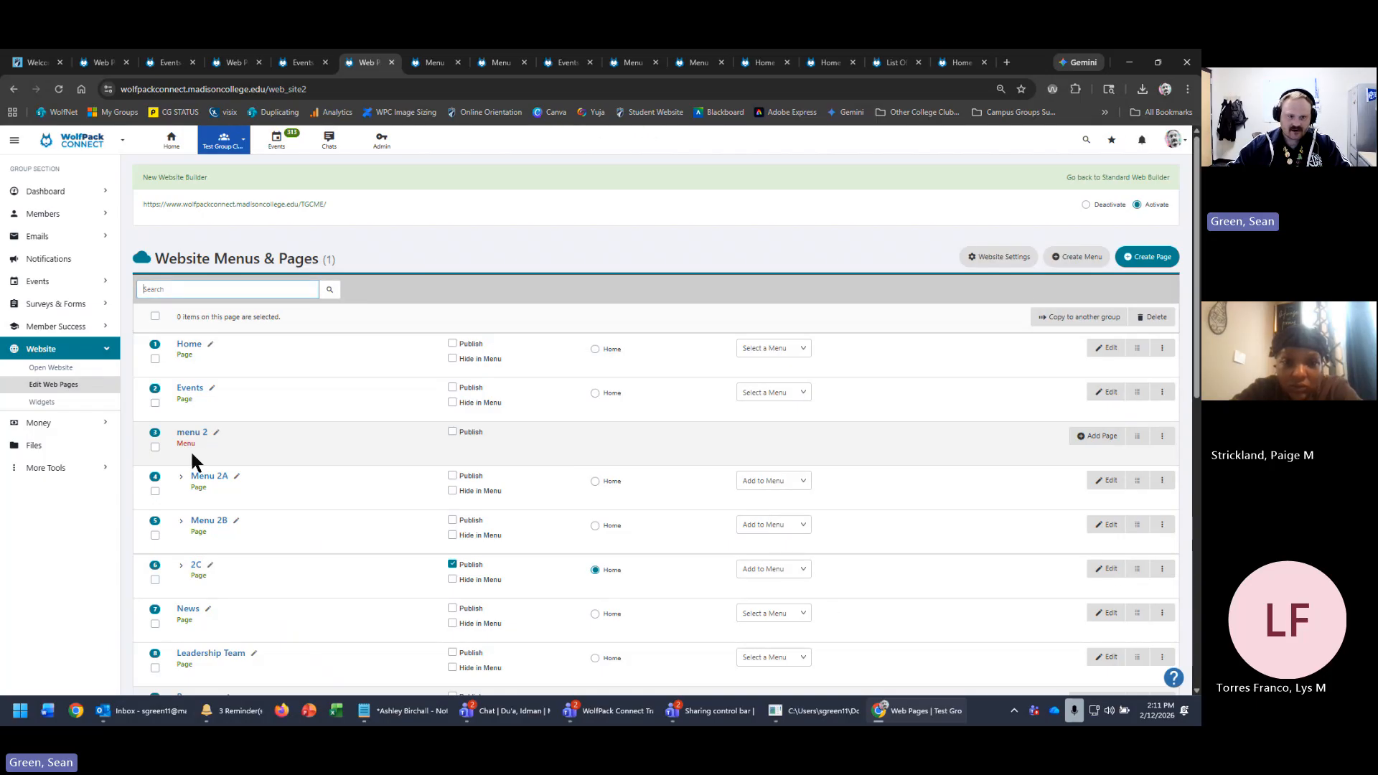
- Republish menu 2 and the Home page, and review page 2C's menu assignment
click(453, 432)
click(773, 569)
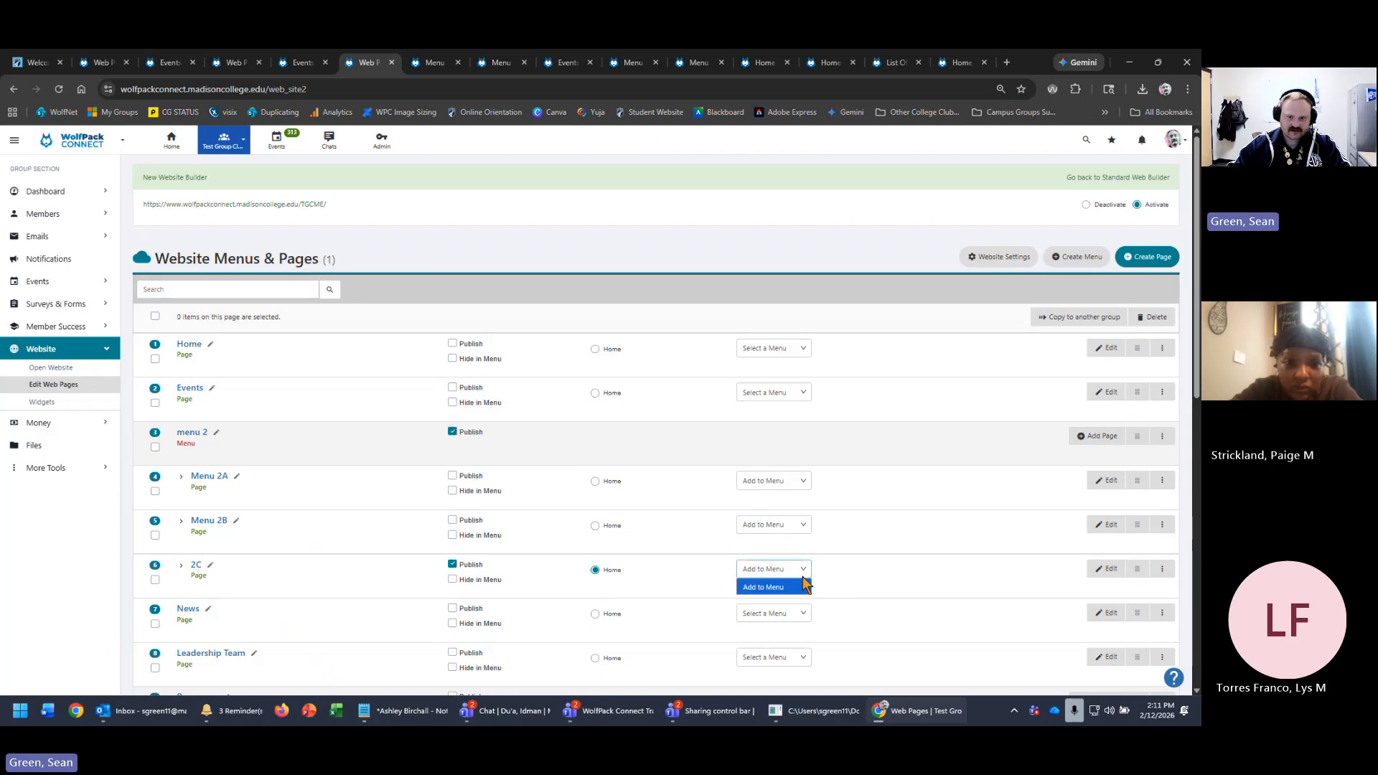
click(453, 344)
click(453, 344)
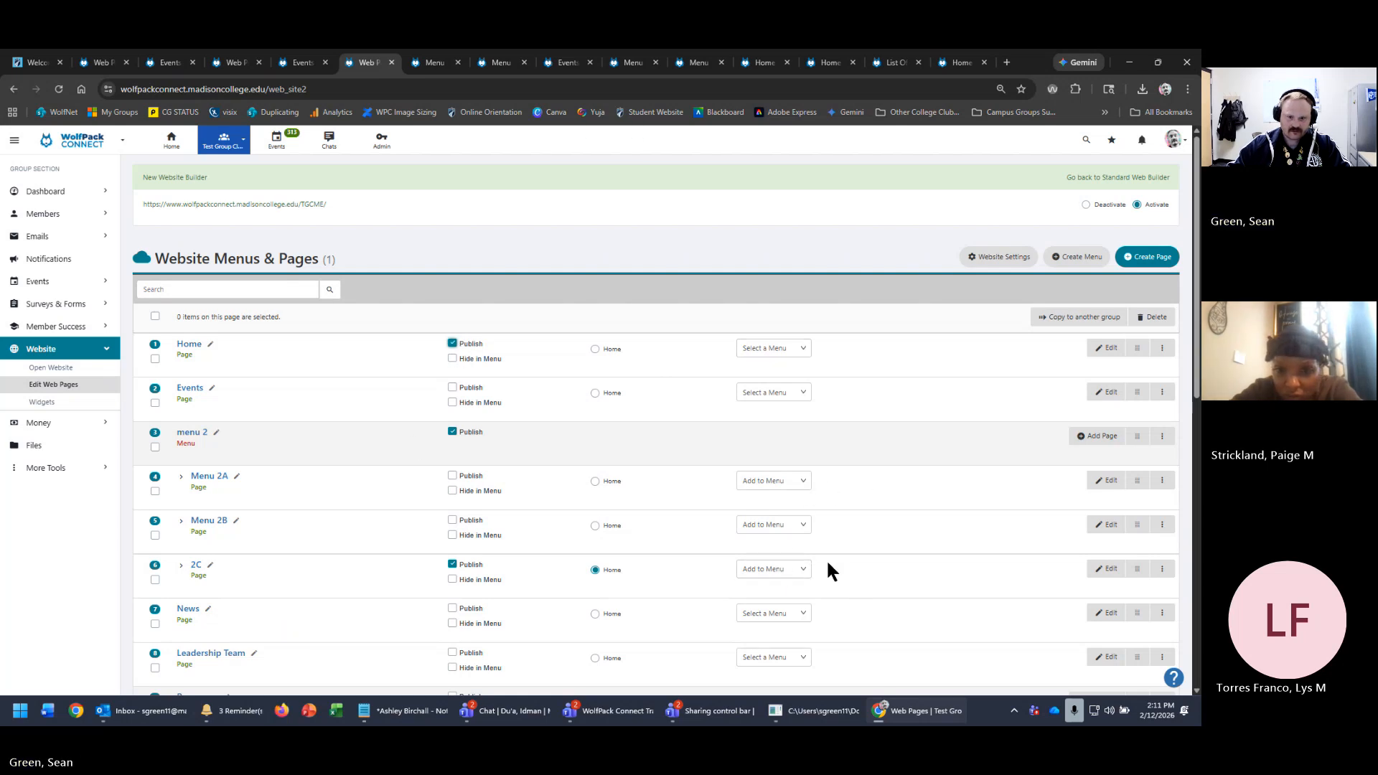
click(795, 571)
click(753, 570)
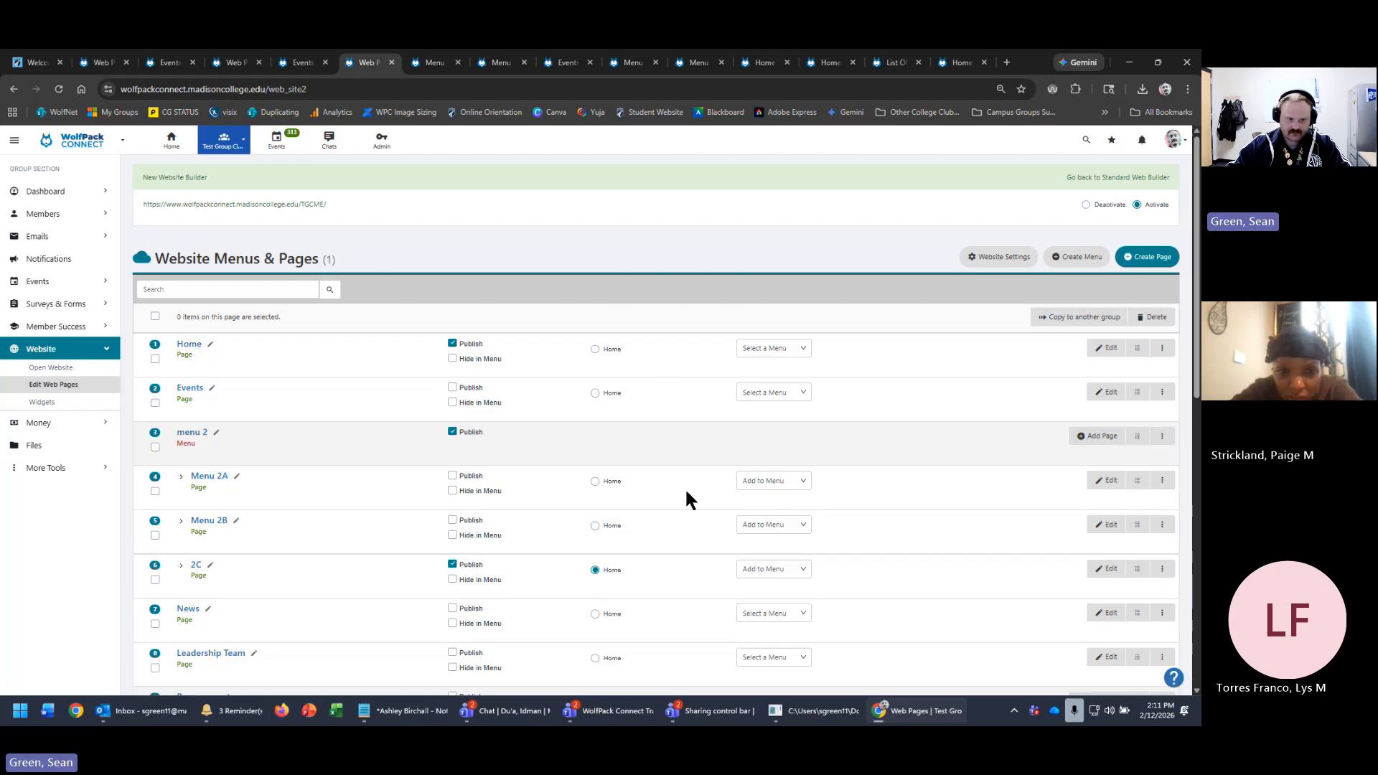
- Publish Menu 2A, set its menu to menu 2, and reload the page list
click(803, 482)
click(453, 476)
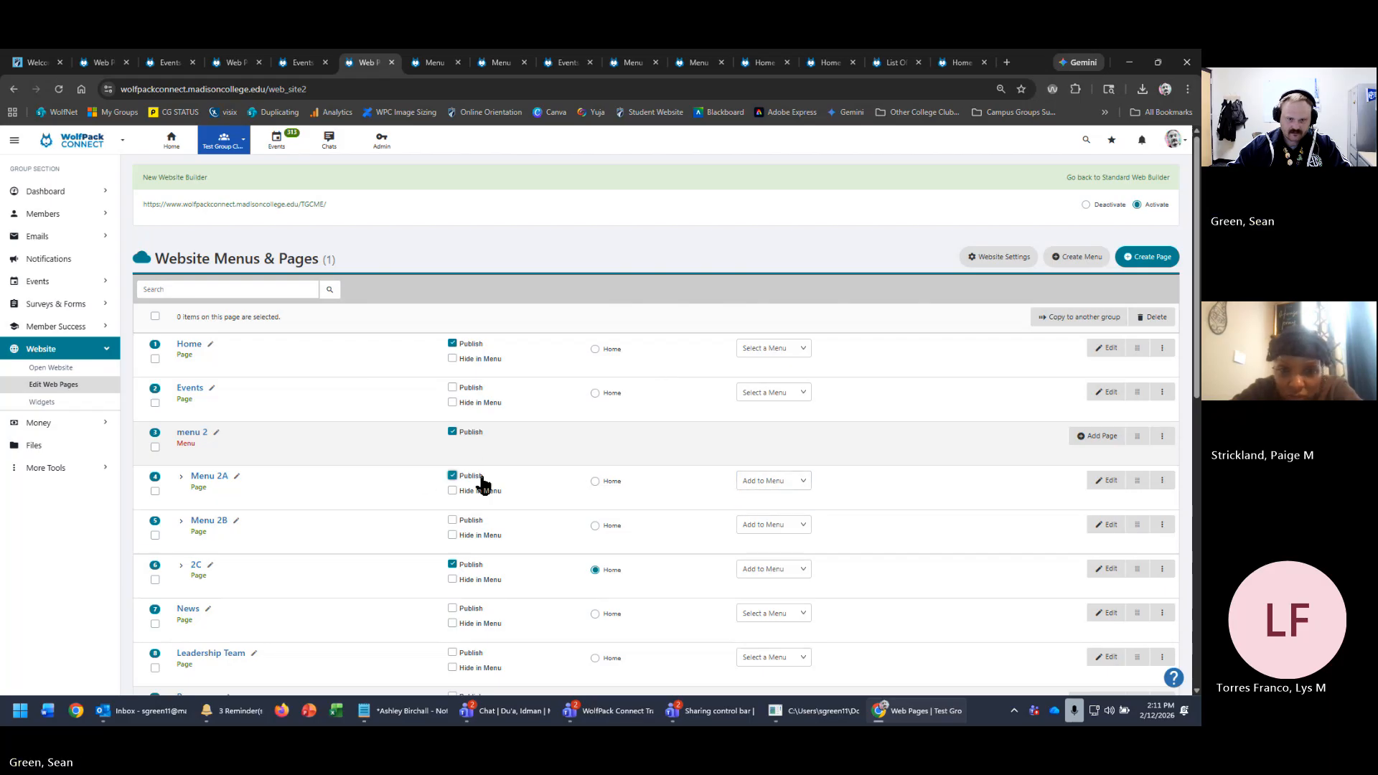
click(802, 570)
click(801, 569)
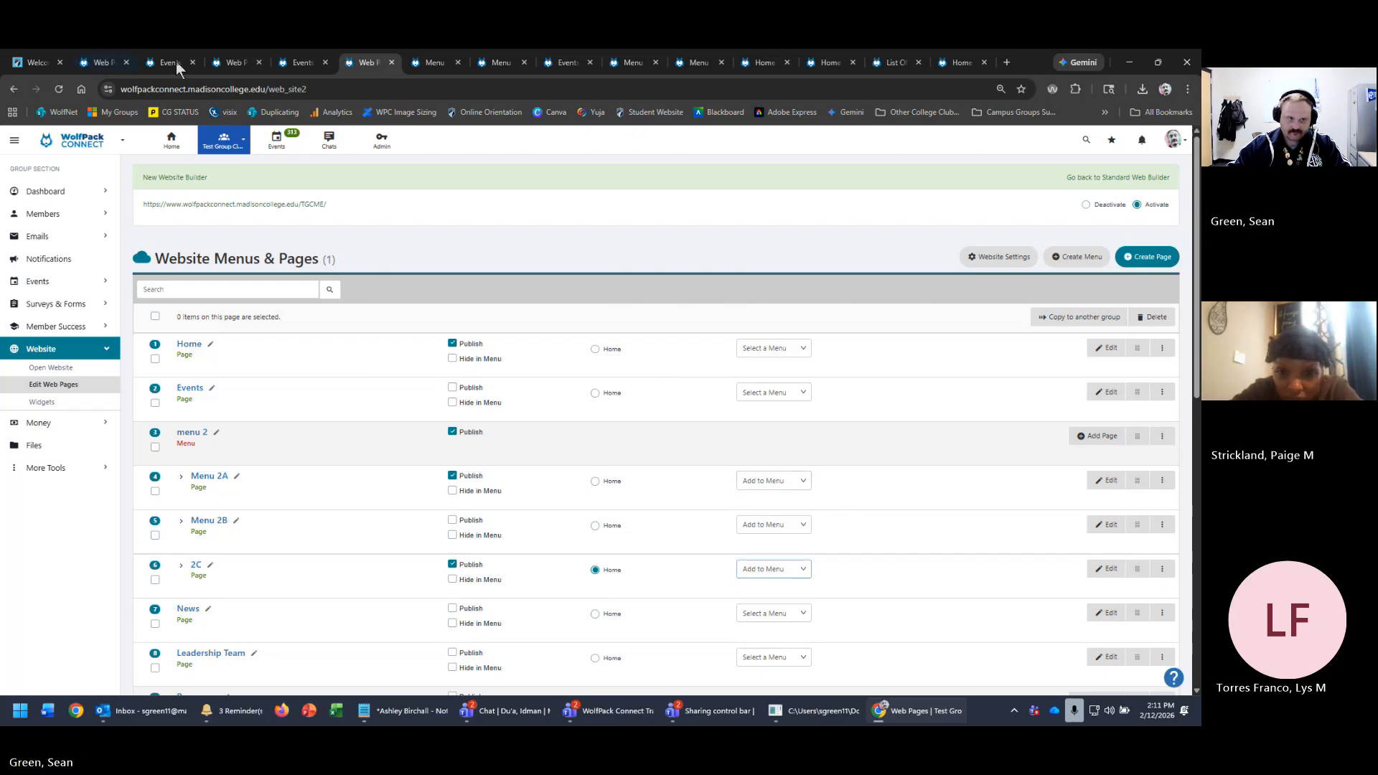
click(62, 91)
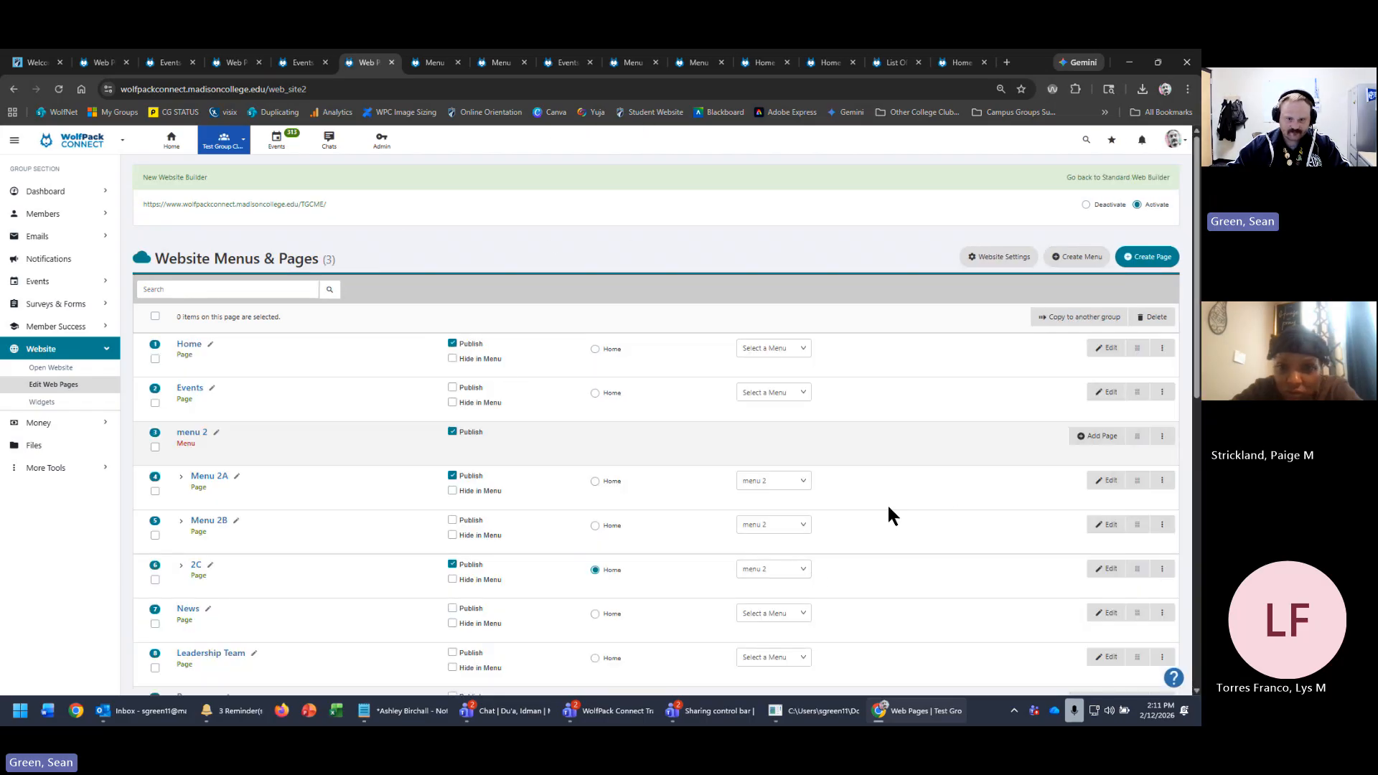
- Check the live site's Menu 2 dropdown, then tick Hide in Menu for page 2C
click(279, 206)
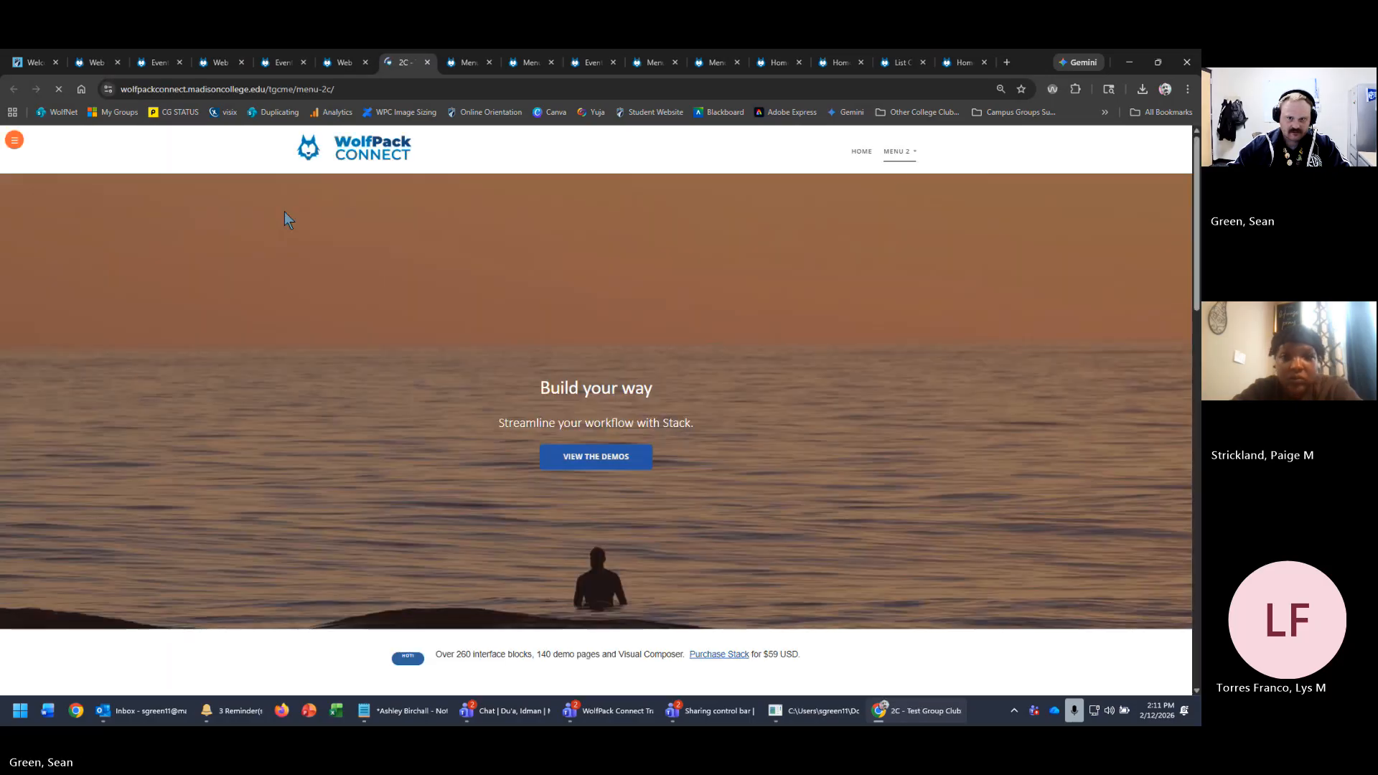
click(896, 151)
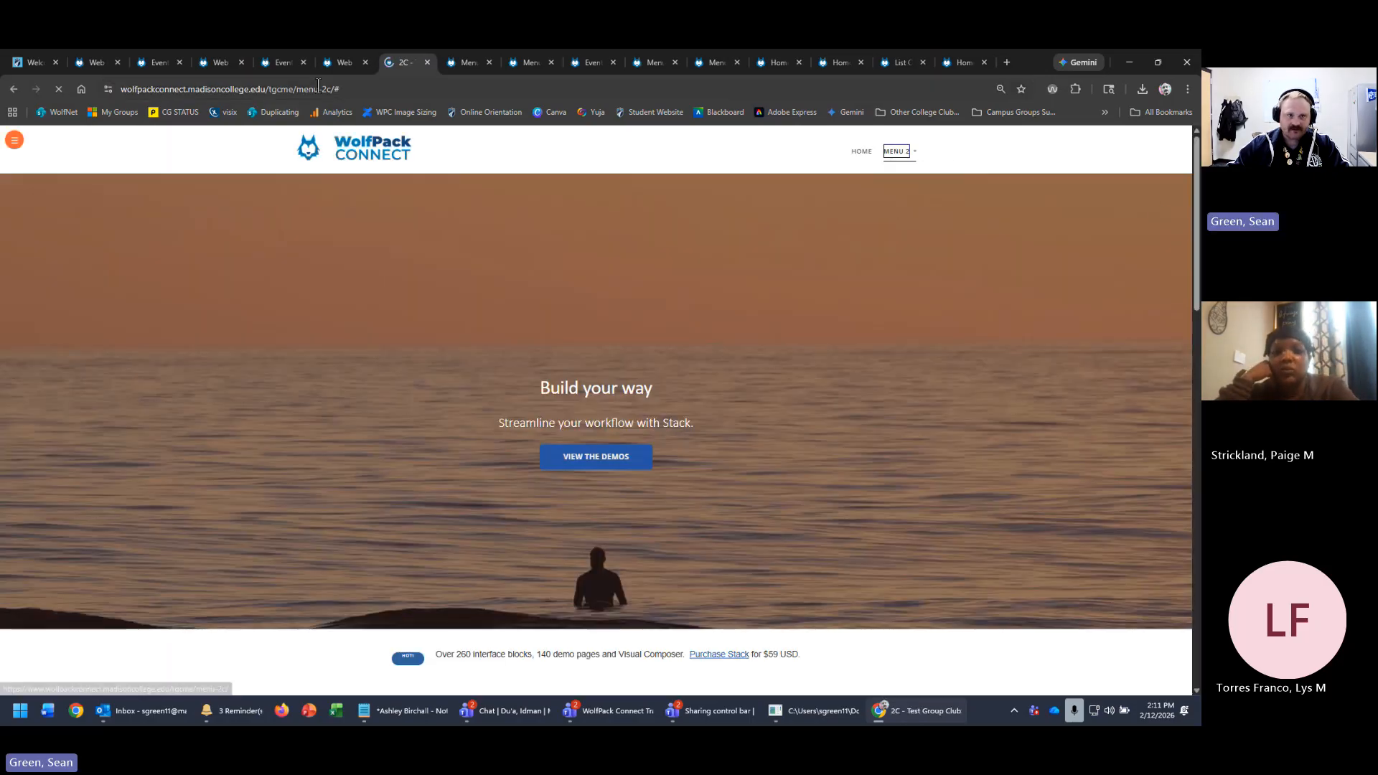
click(345, 65)
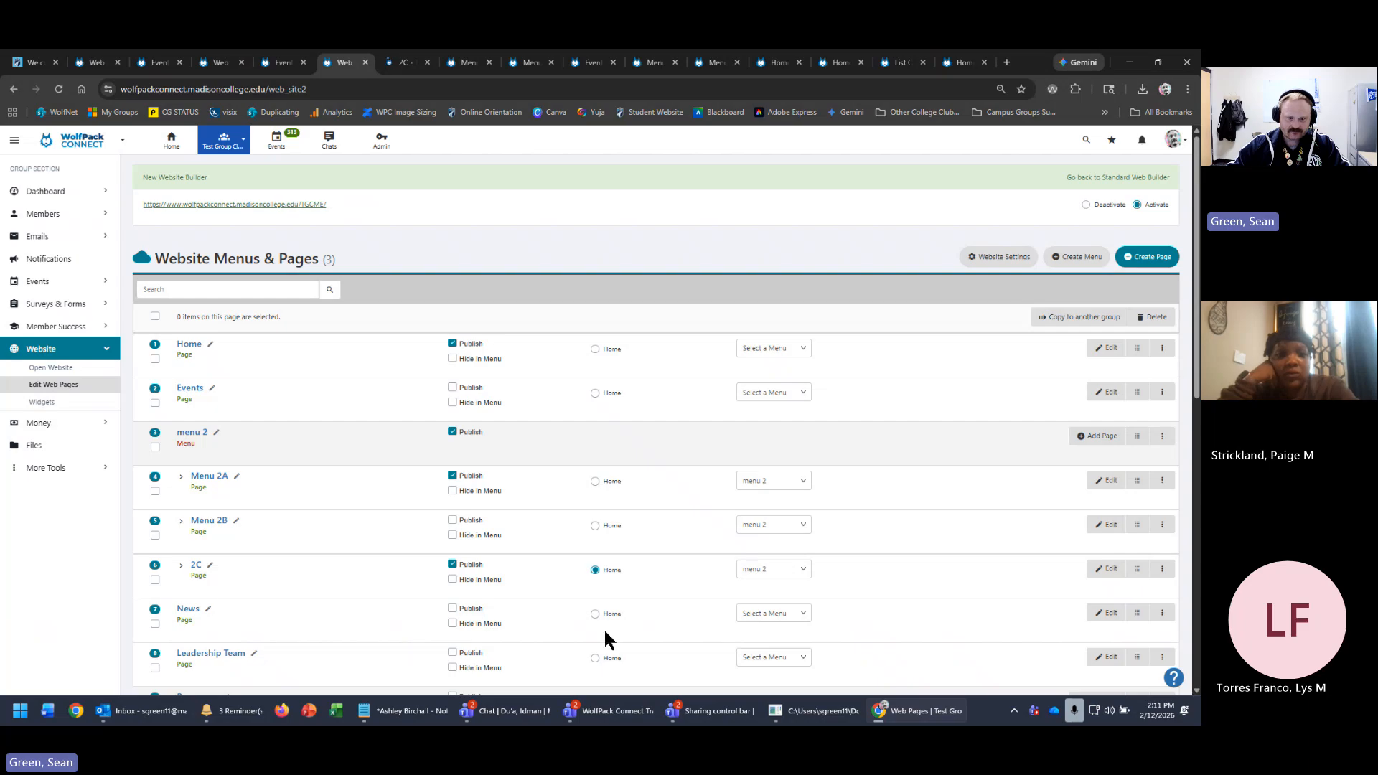
click(453, 580)
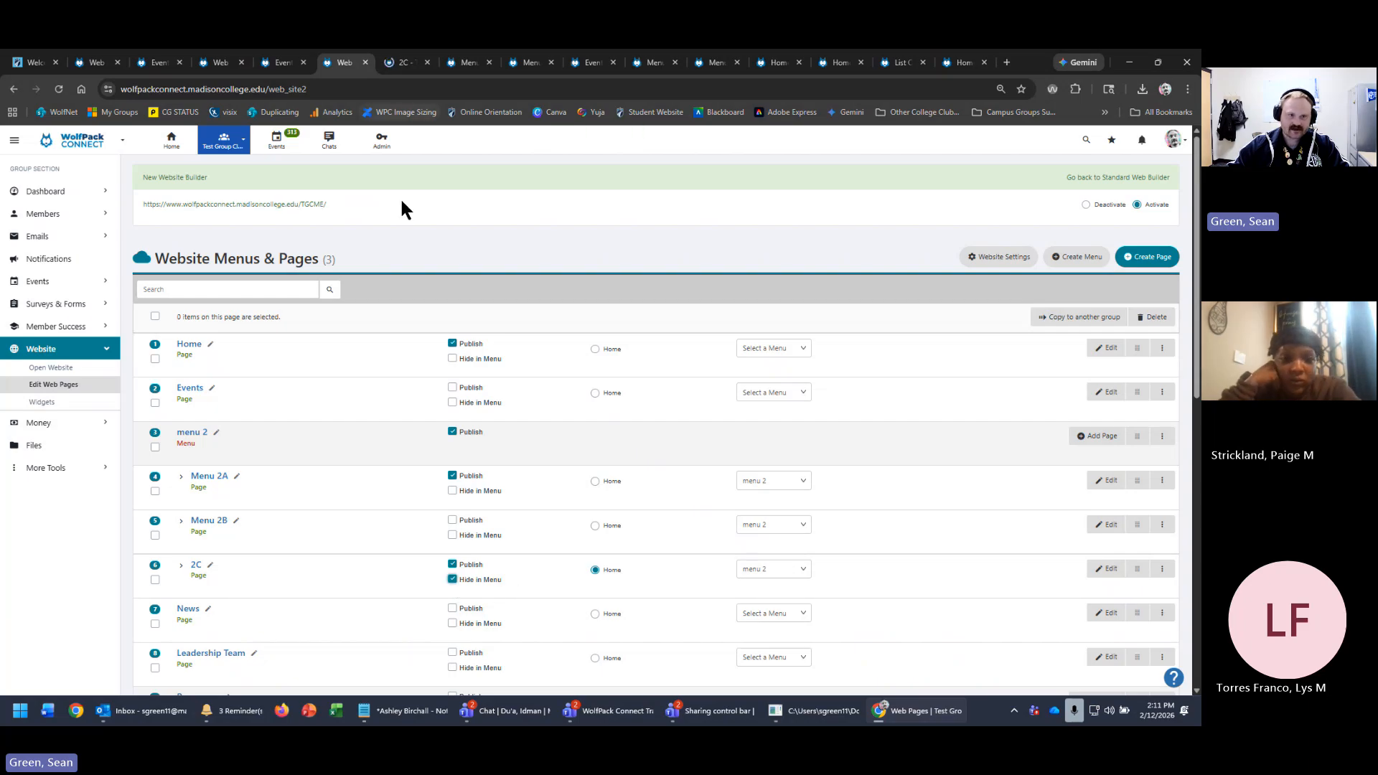
- Reopen the live site and confirm Menu 2 now lists only Menu 2A, checking its web address
click(273, 204)
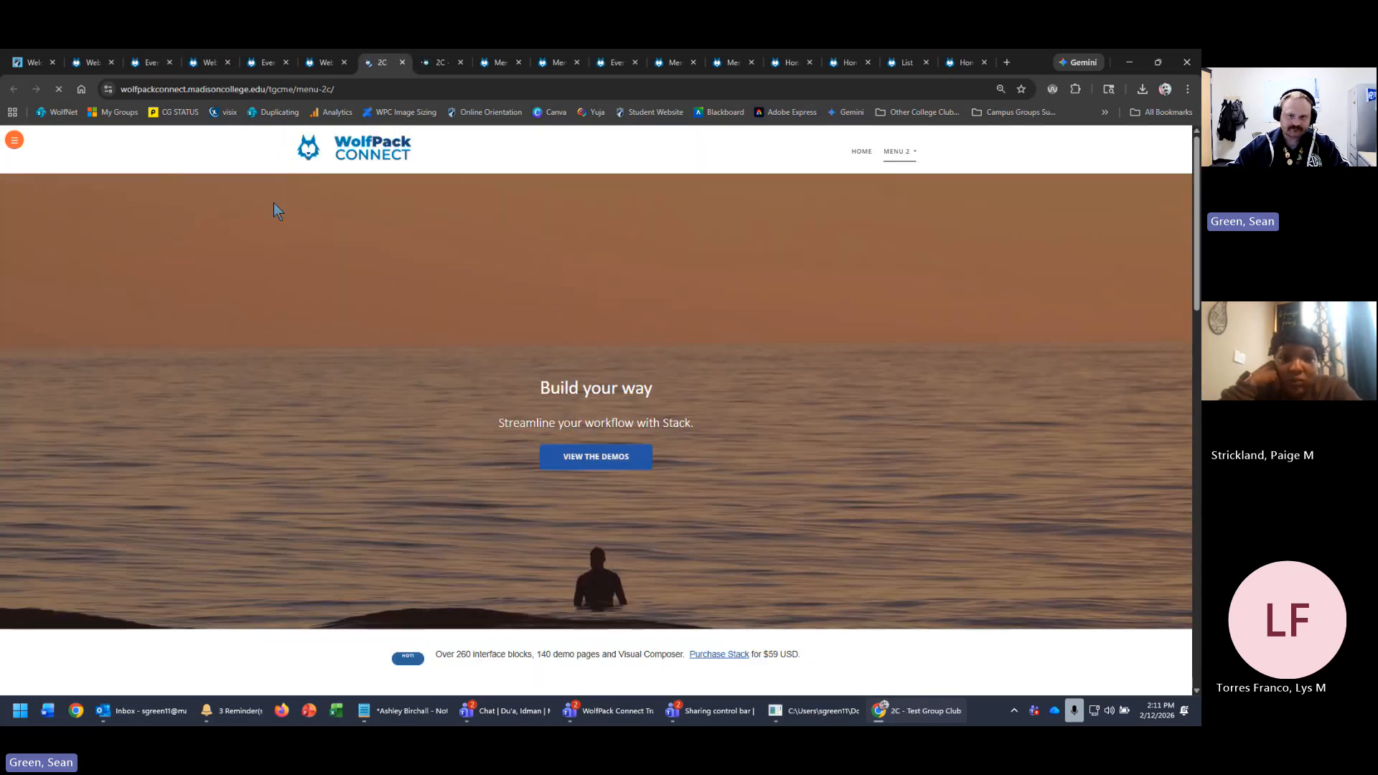
mouse_move(910, 158)
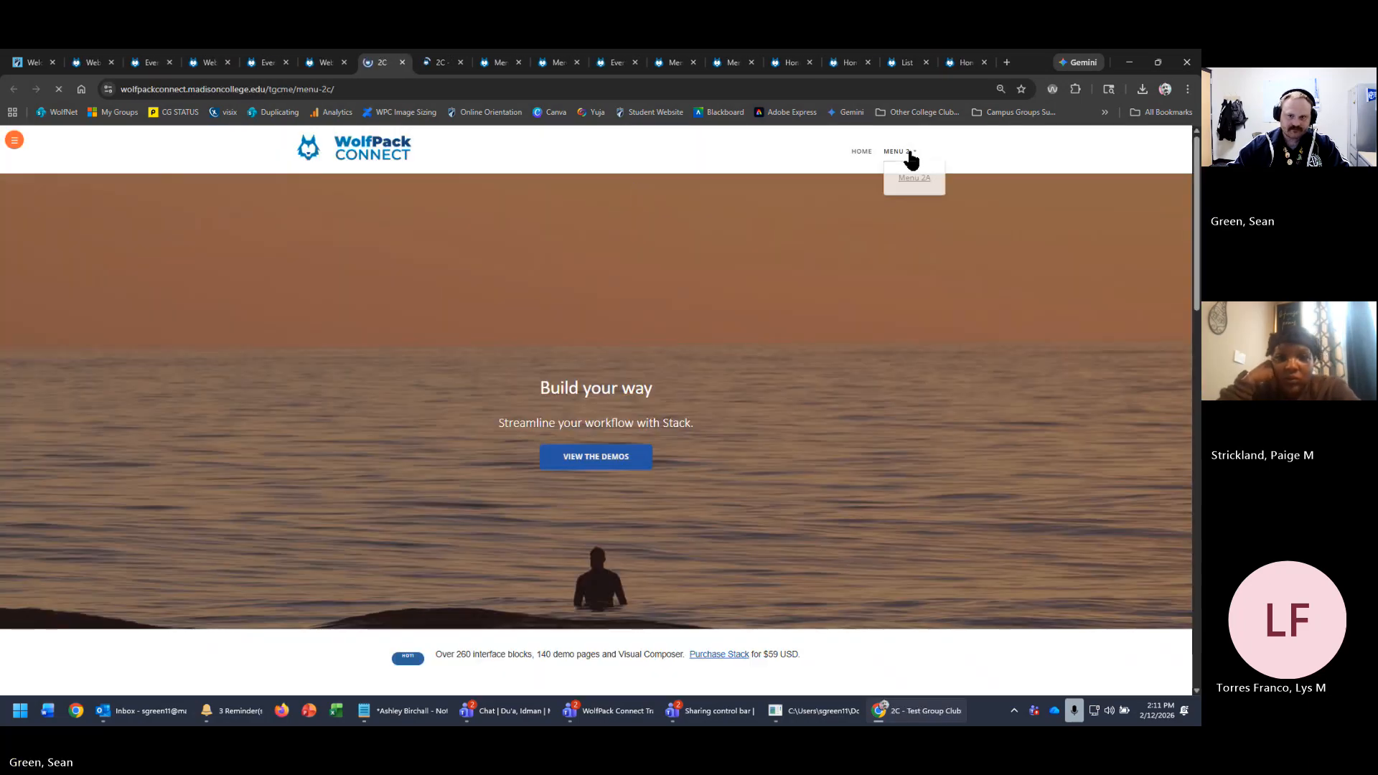
click(908, 188)
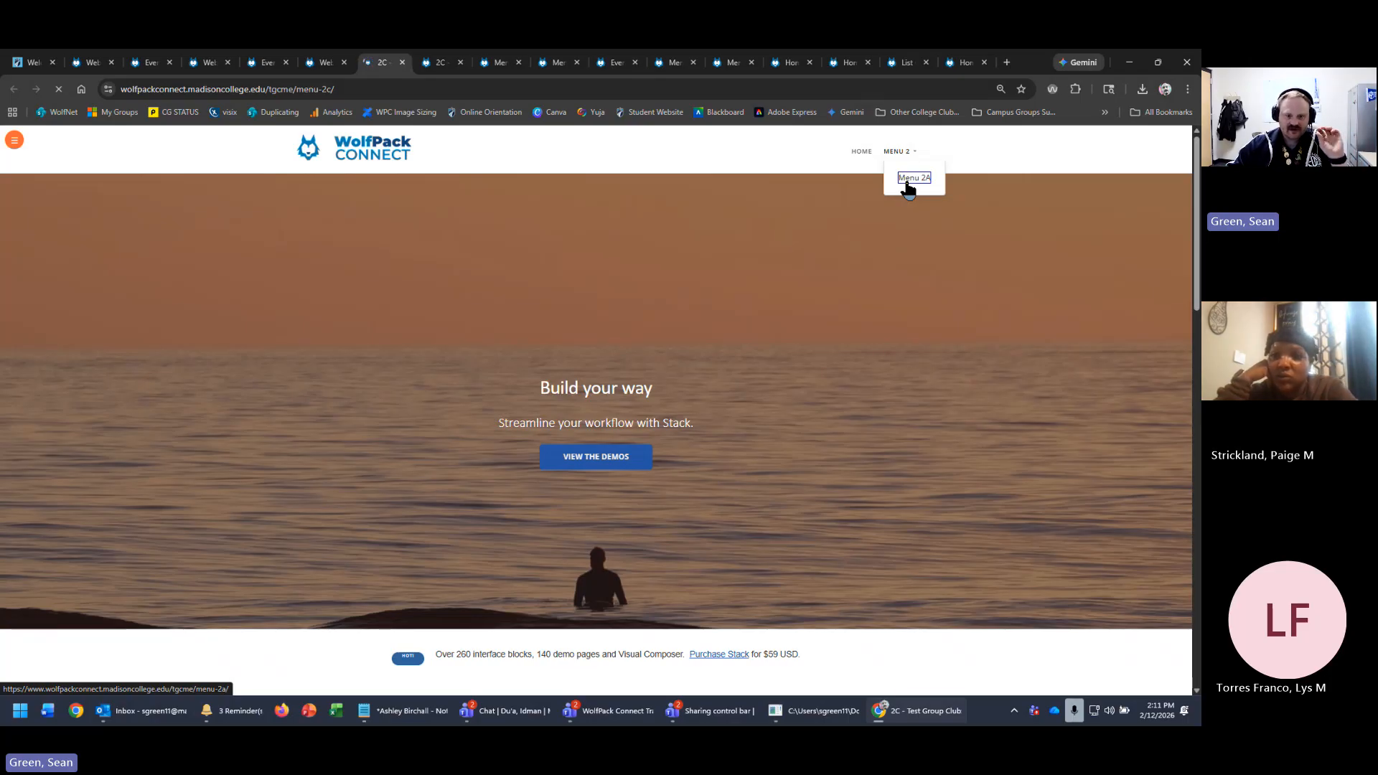
click(396, 89)
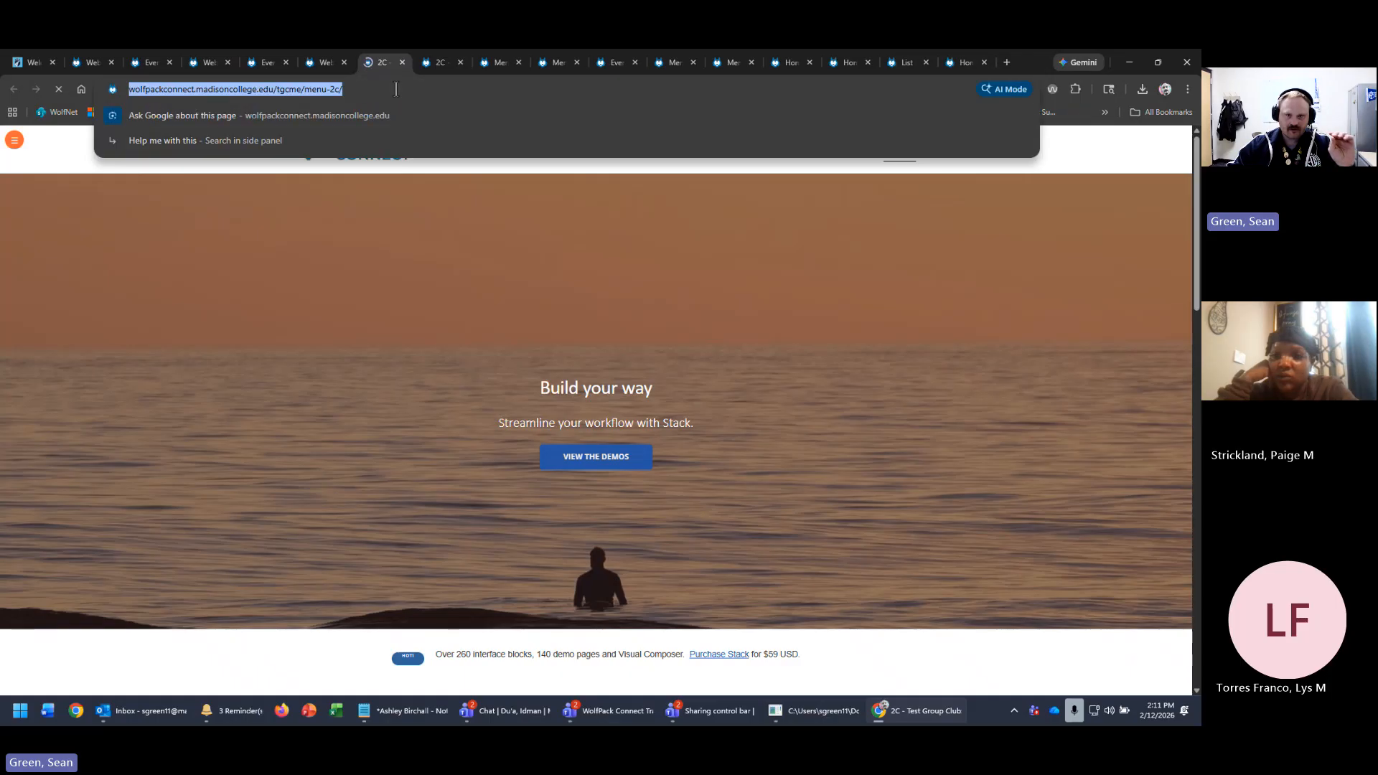
click(395, 89)
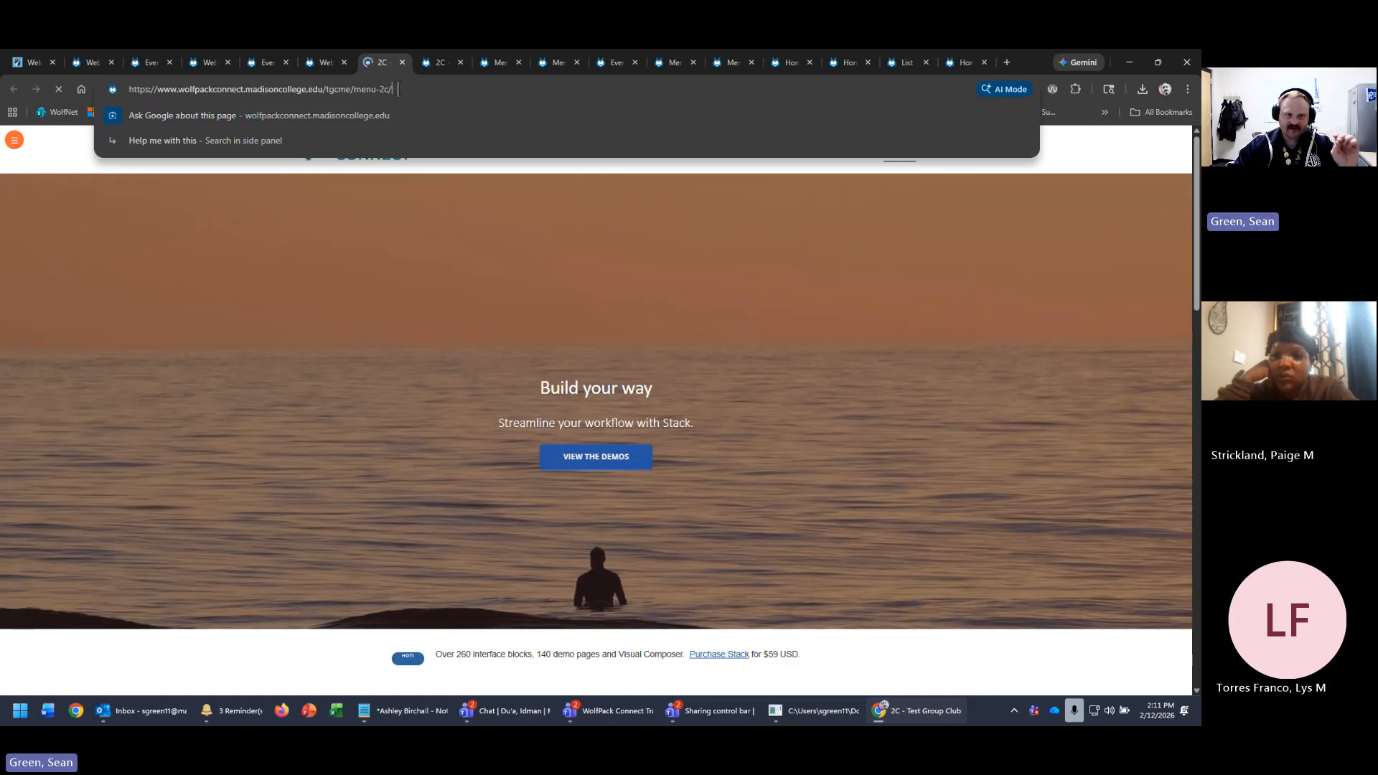
triple_click(436, 88)
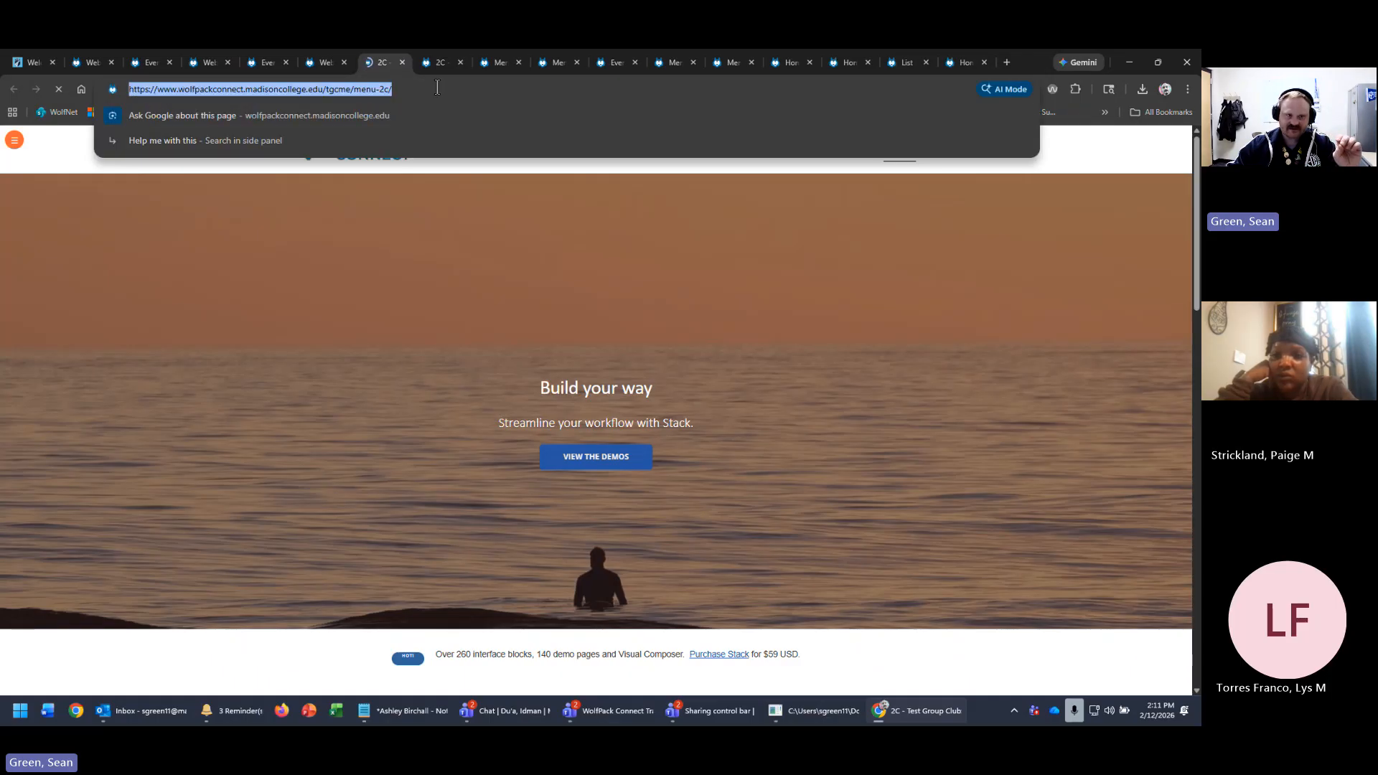
click(312, 63)
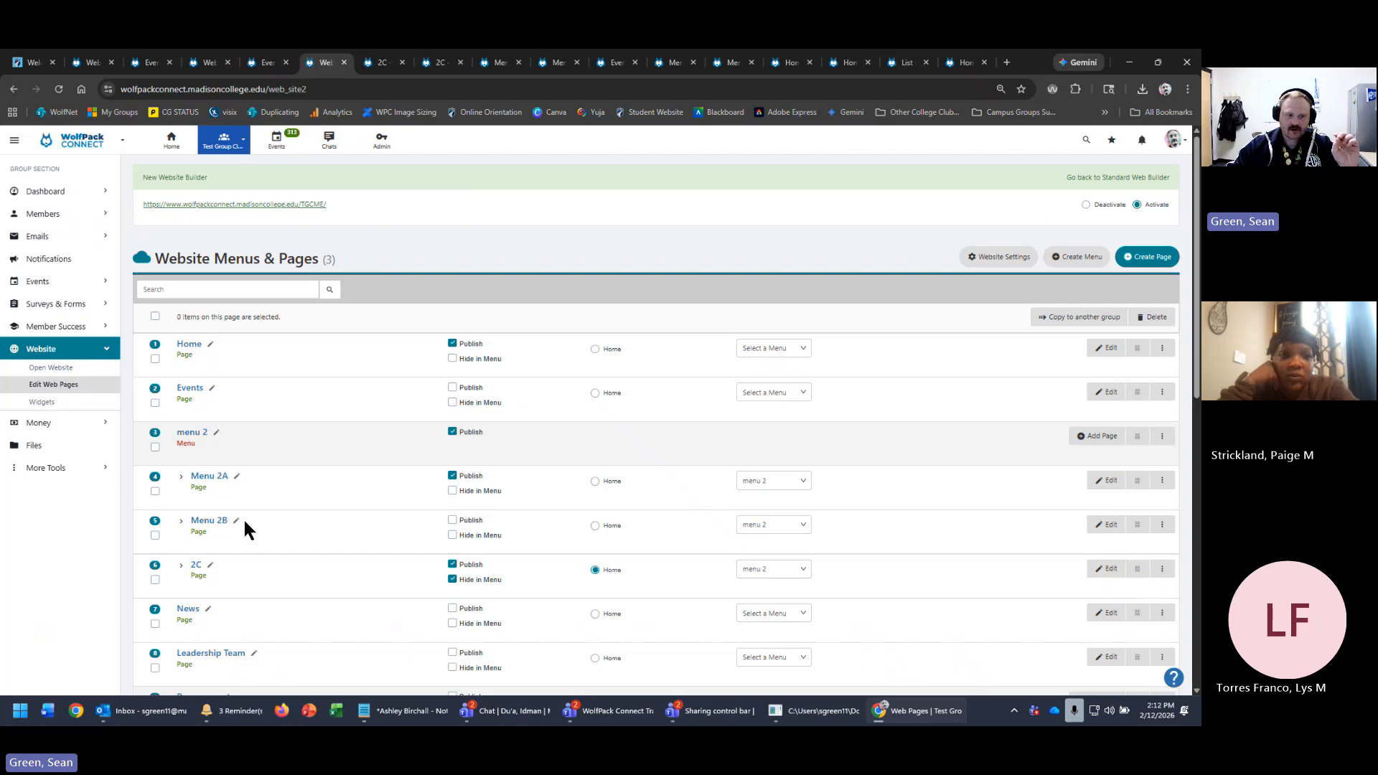
click(194, 566)
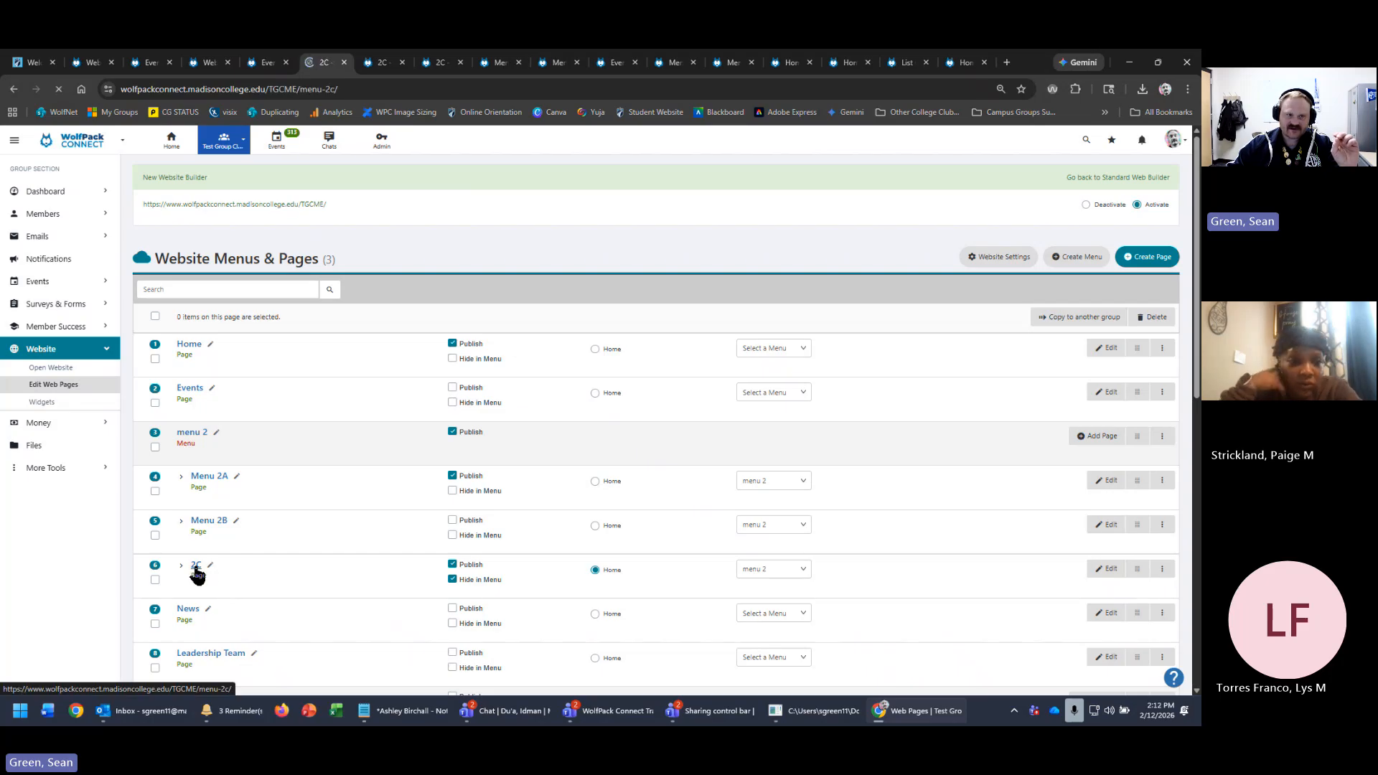
click(423, 94)
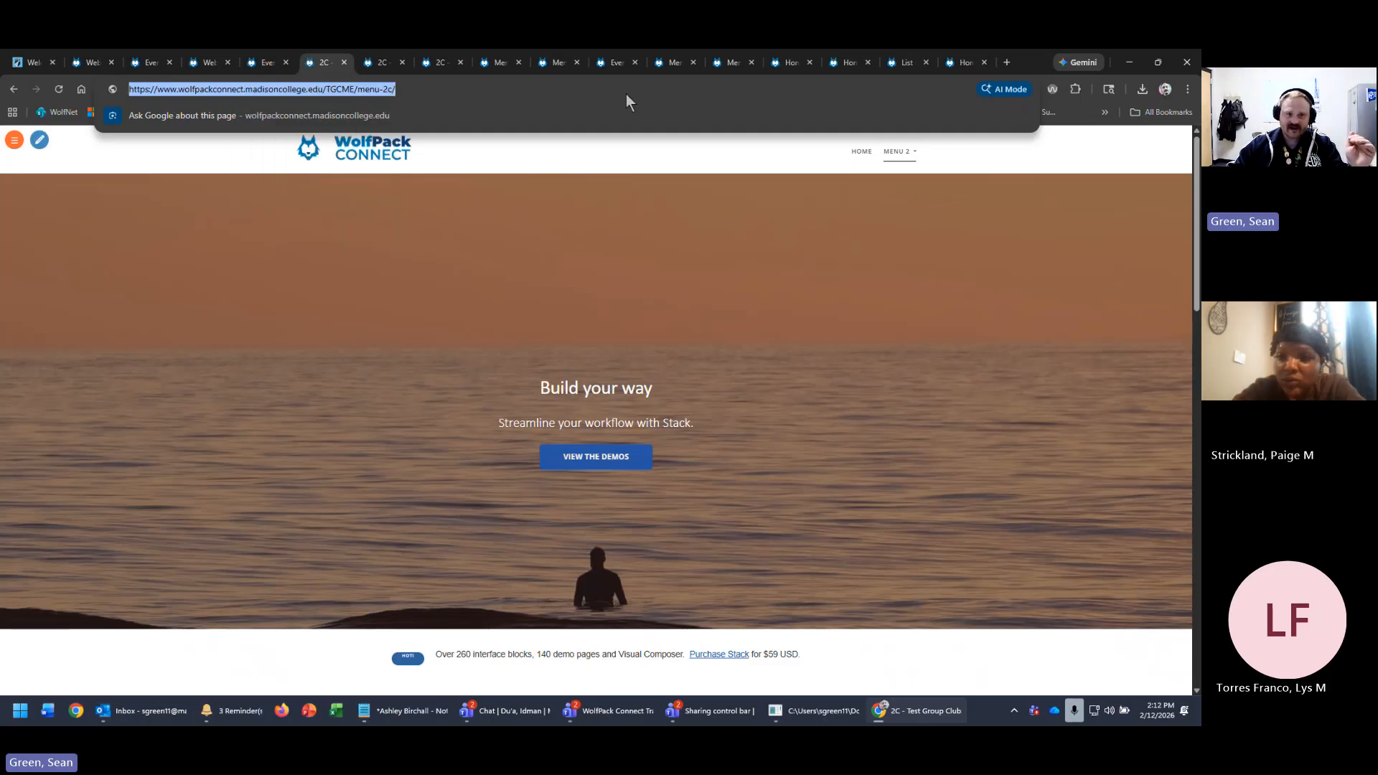
click(264, 63)
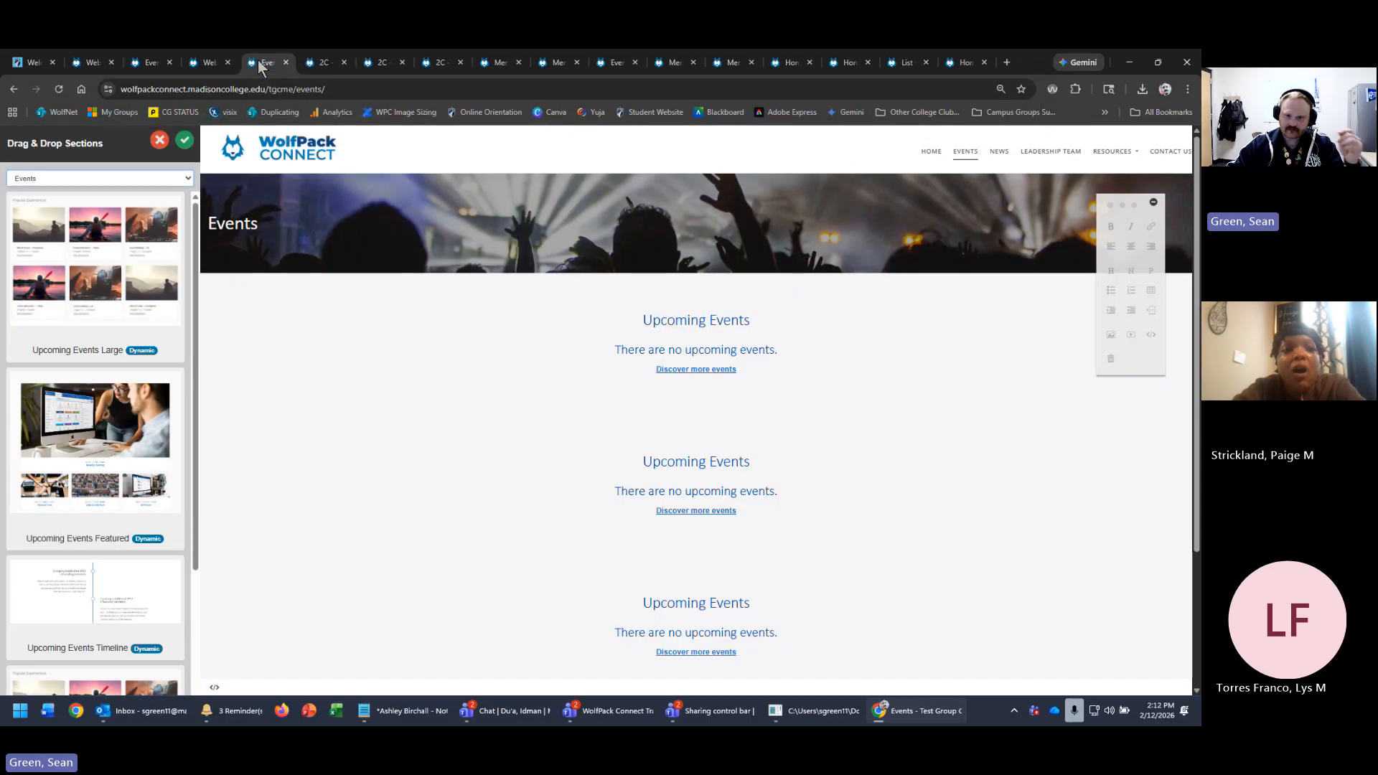
click(318, 62)
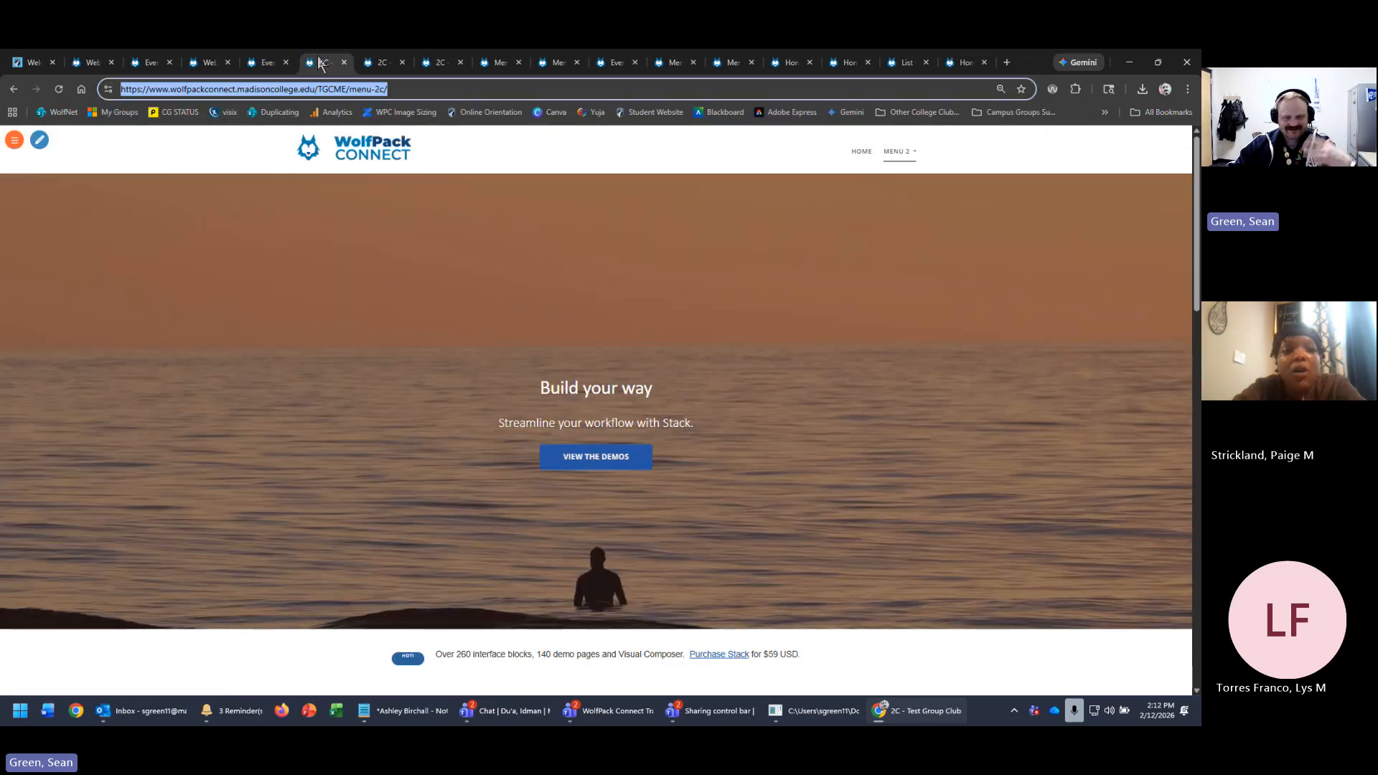
click(435, 62)
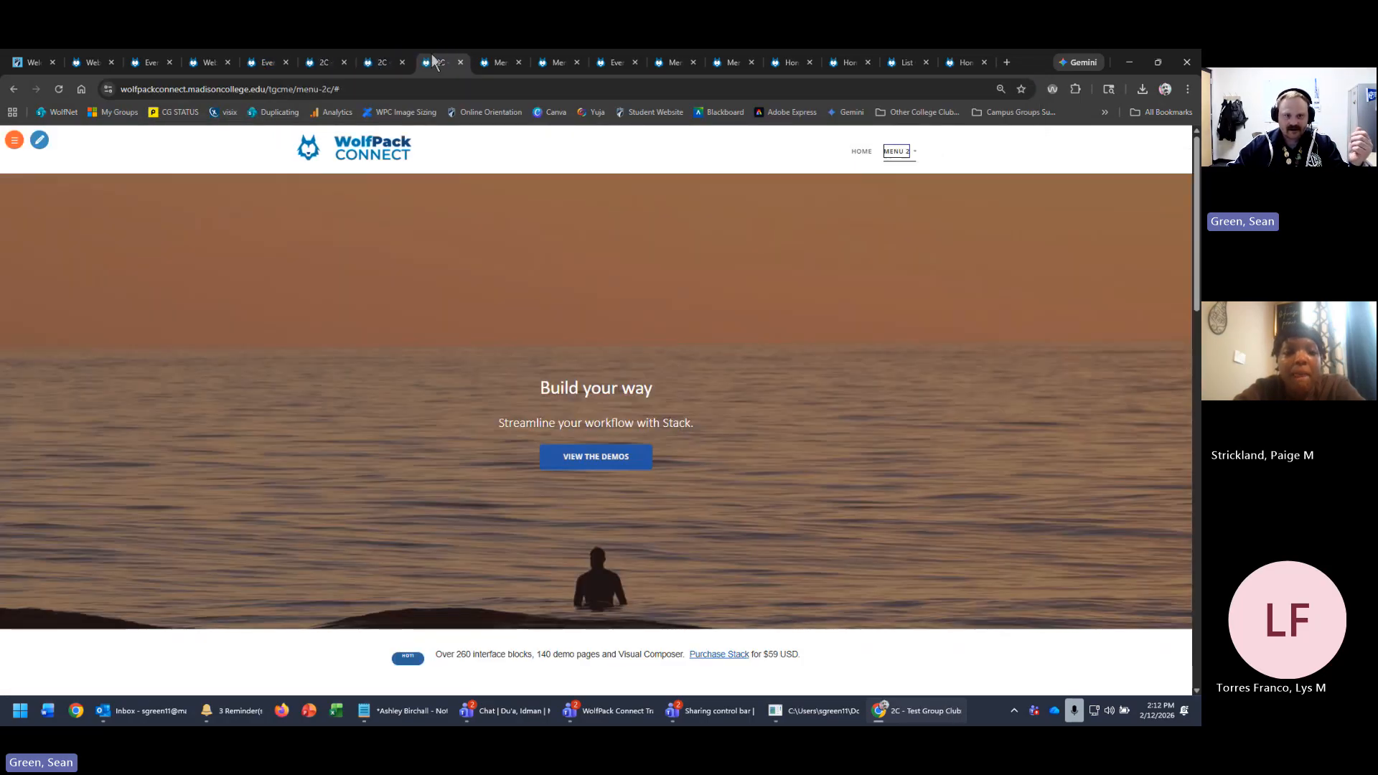
click(15, 141)
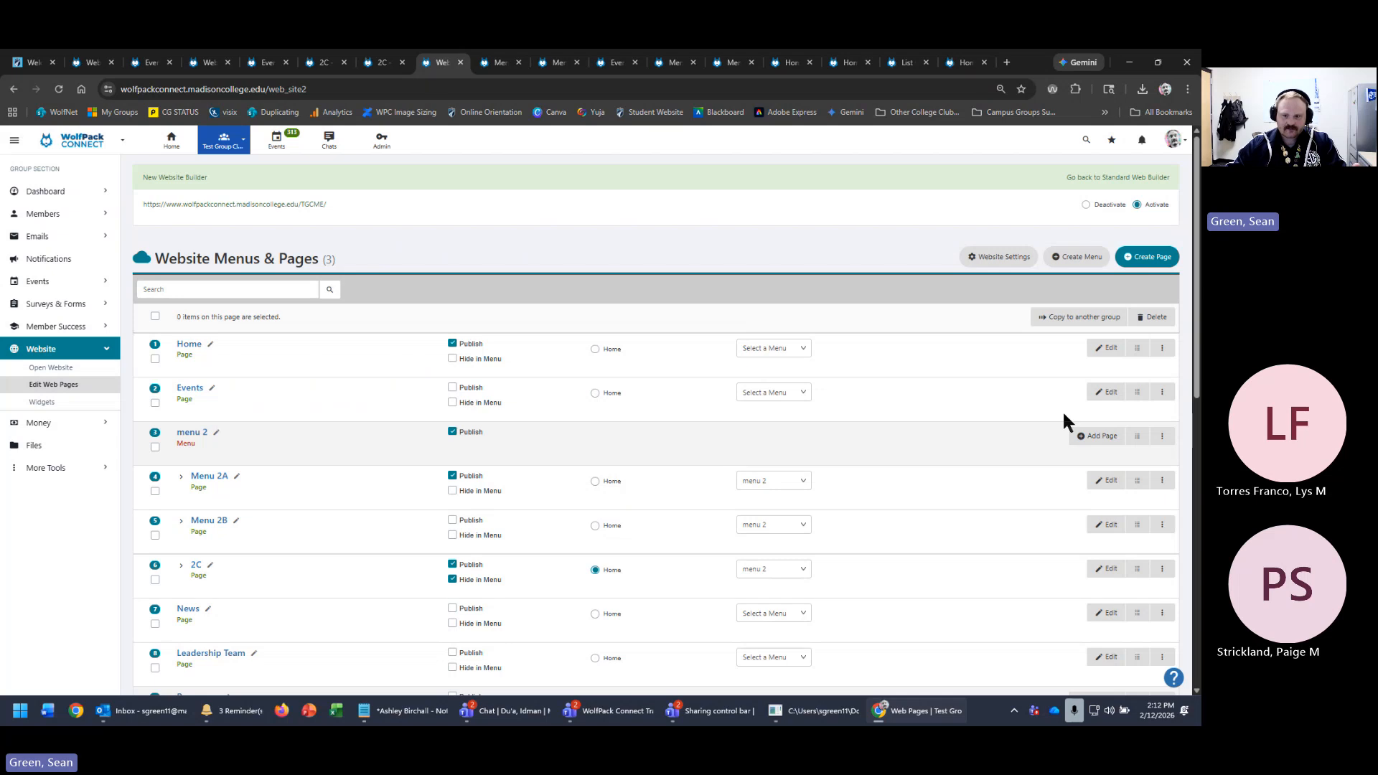
- Open the Access rights dialog from the Menu 2A row's three-dot actions list
click(1162, 480)
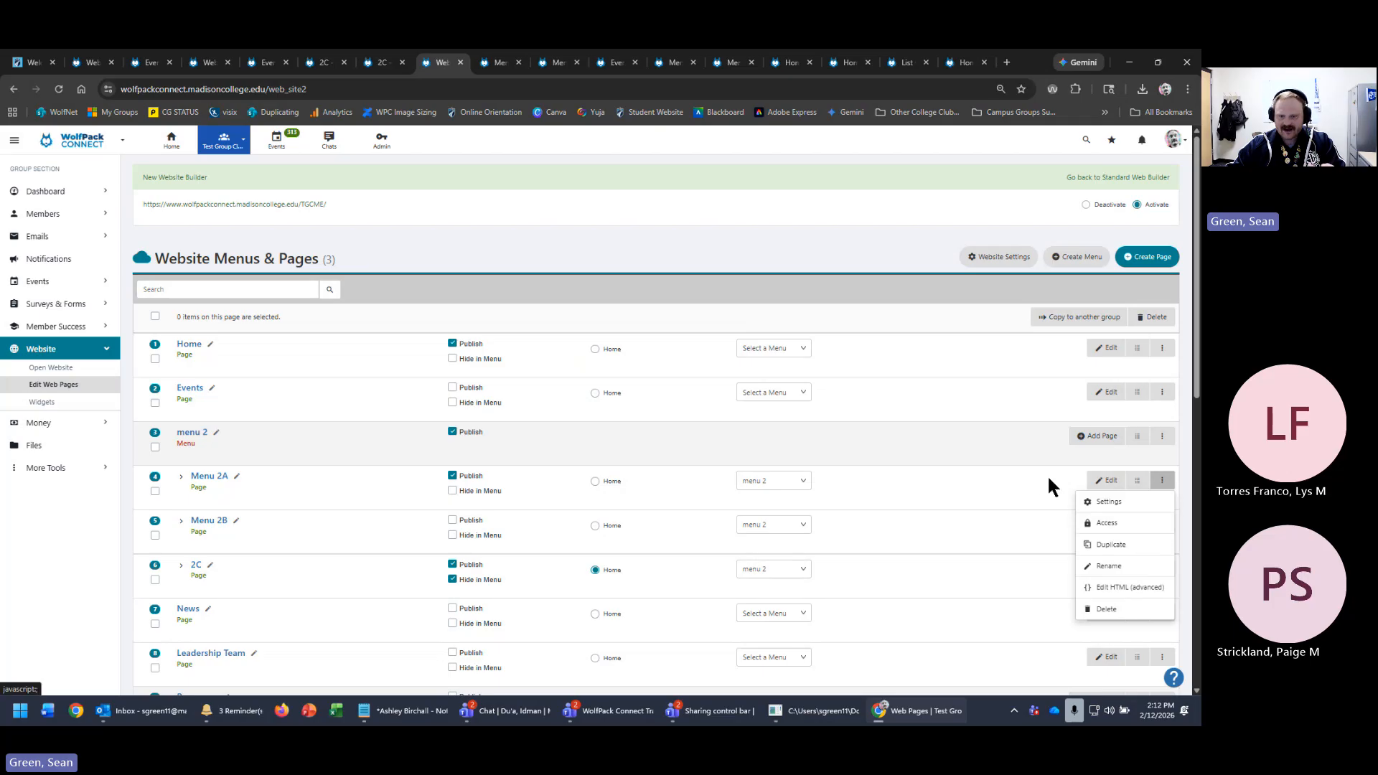
click(1023, 487)
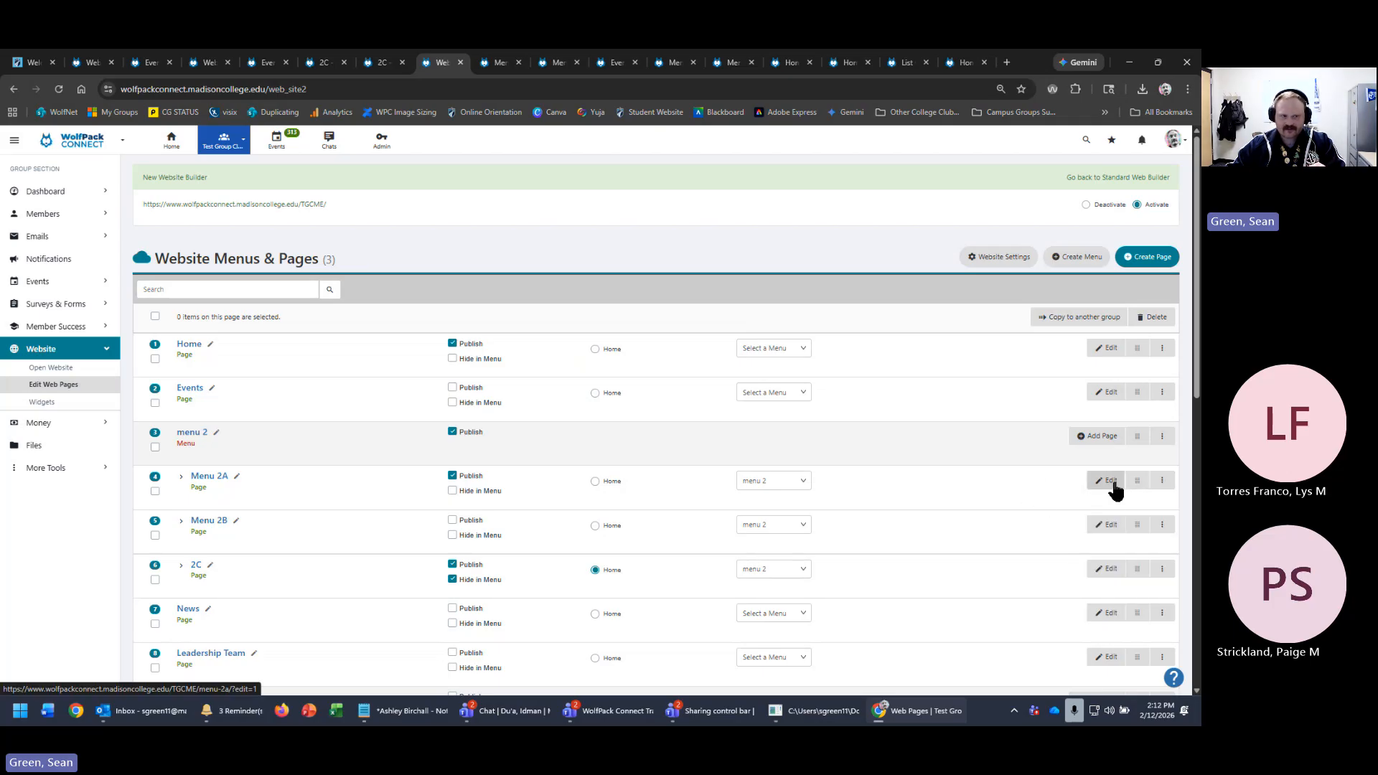
click(382, 62)
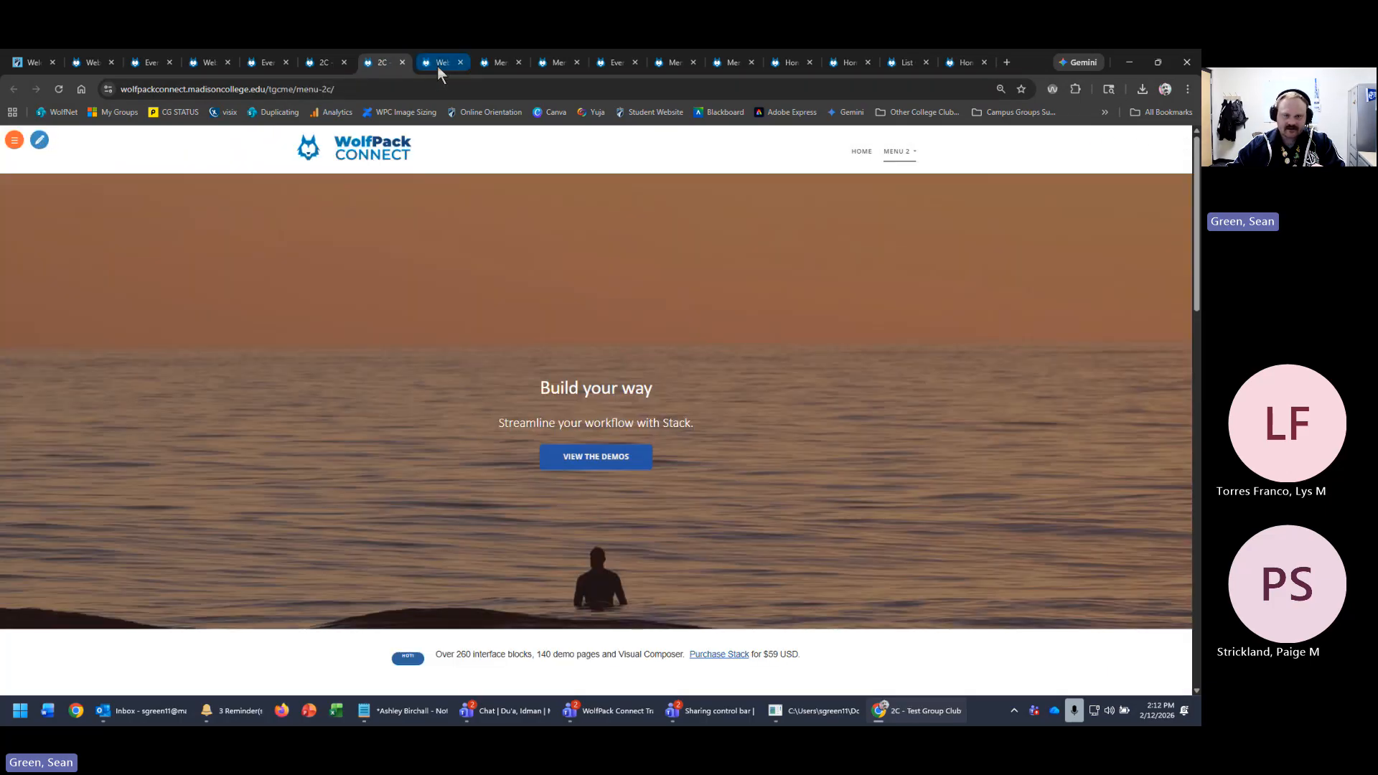
click(437, 65)
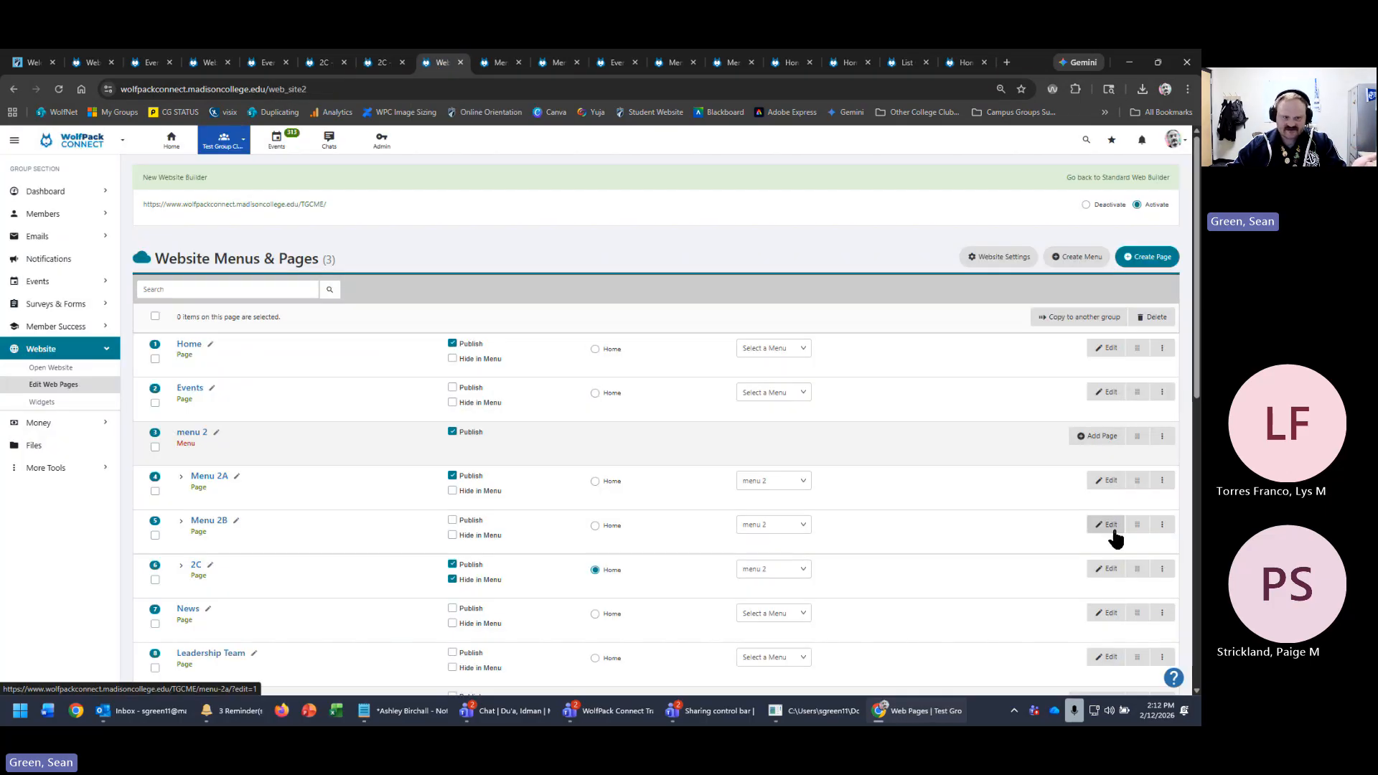
click(1163, 482)
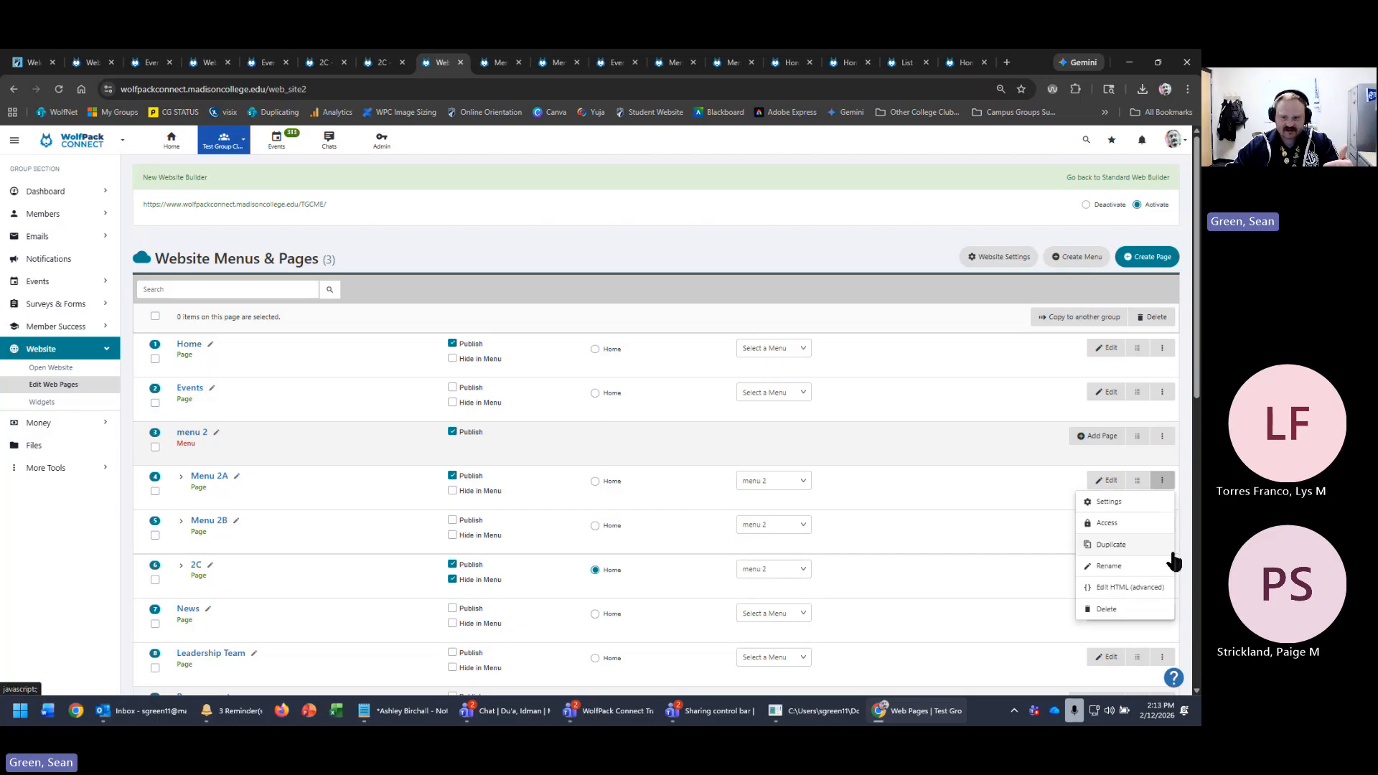
click(1132, 542)
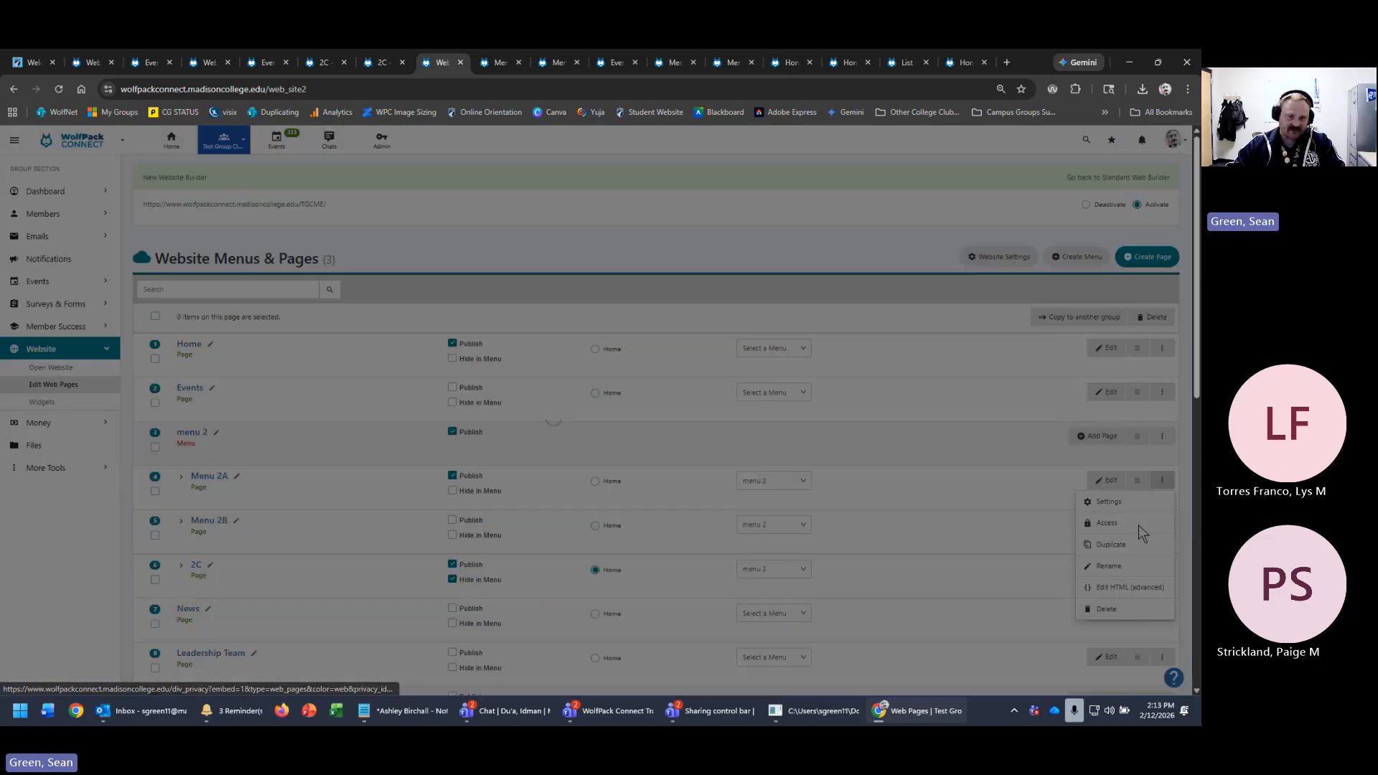
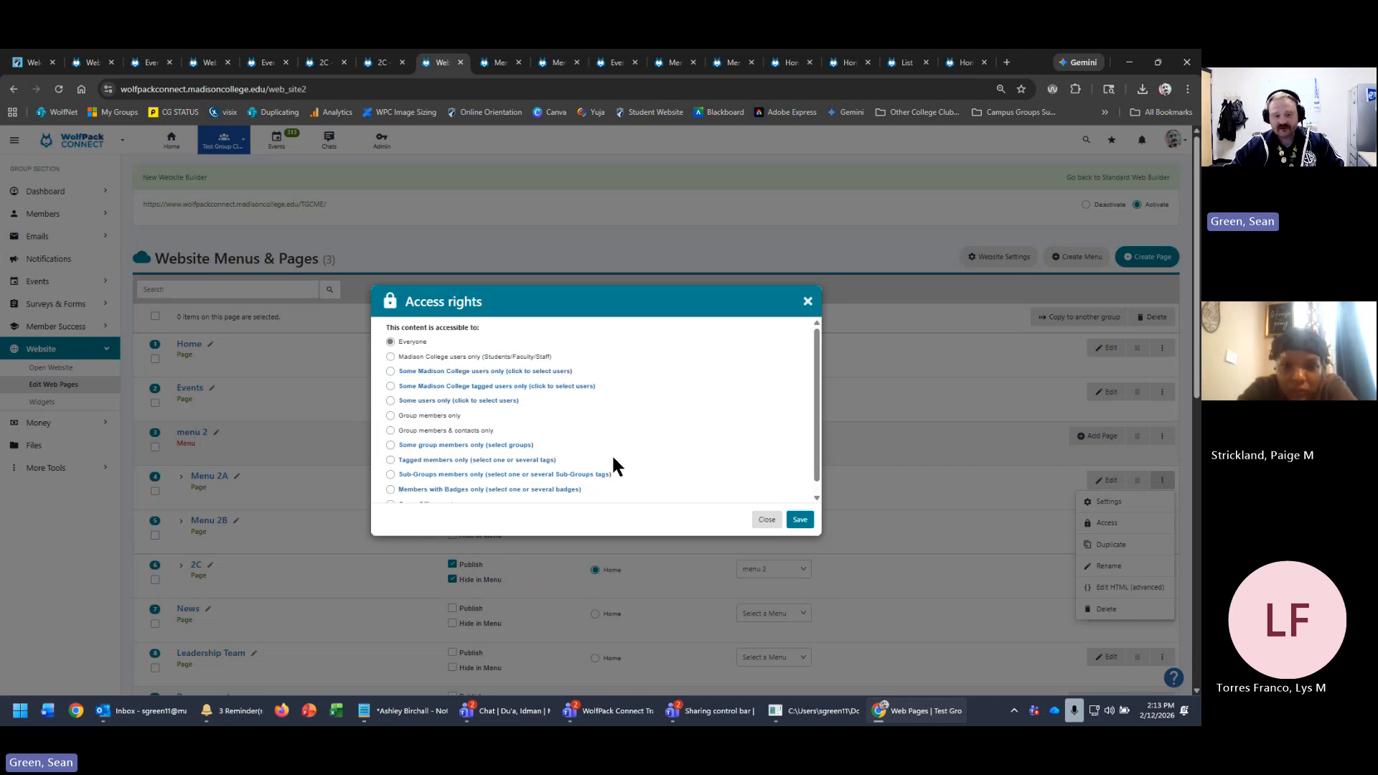
- Close Menu 2A's Access rights dialog without changes, leaving access at Everyone
click(807, 302)
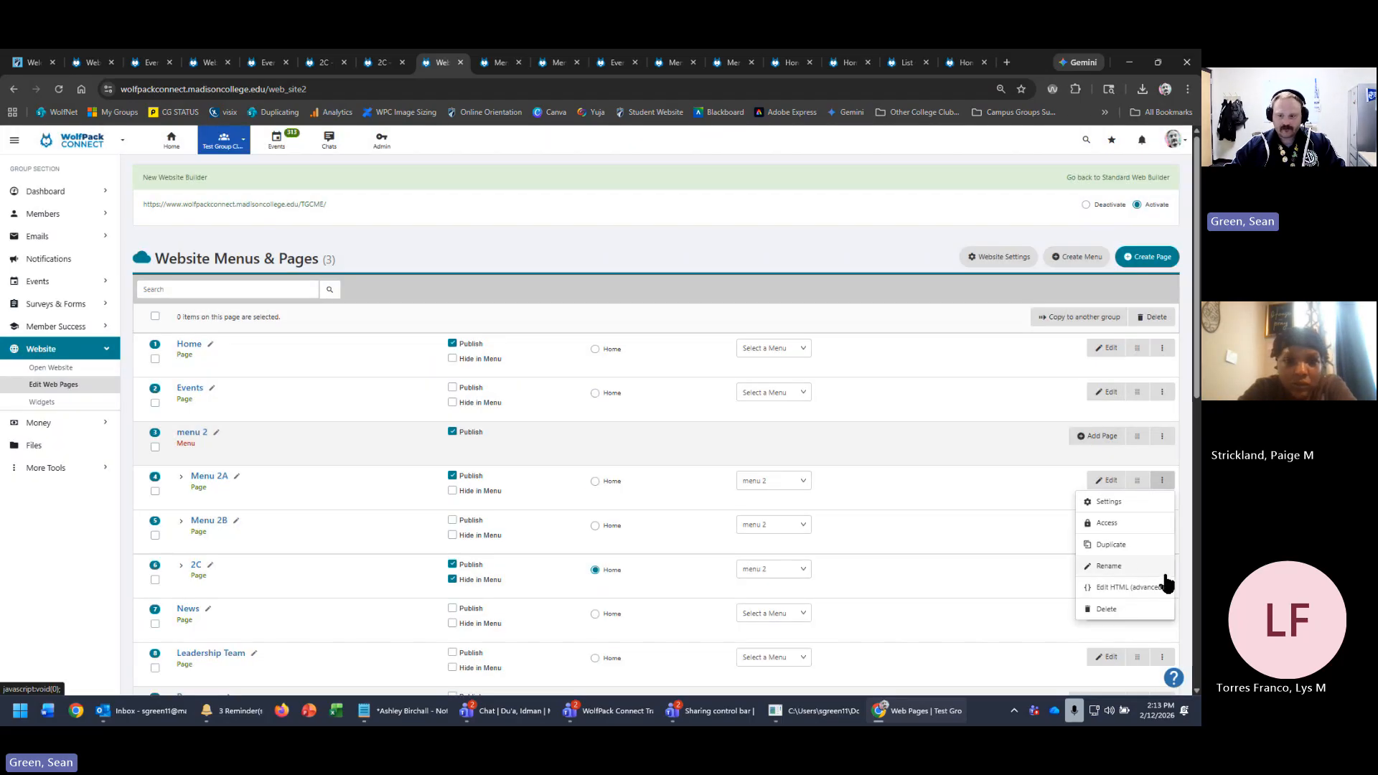
- Open Menu 2A's webpage settings and point out its menu name and empty Title of page field
click(1119, 501)
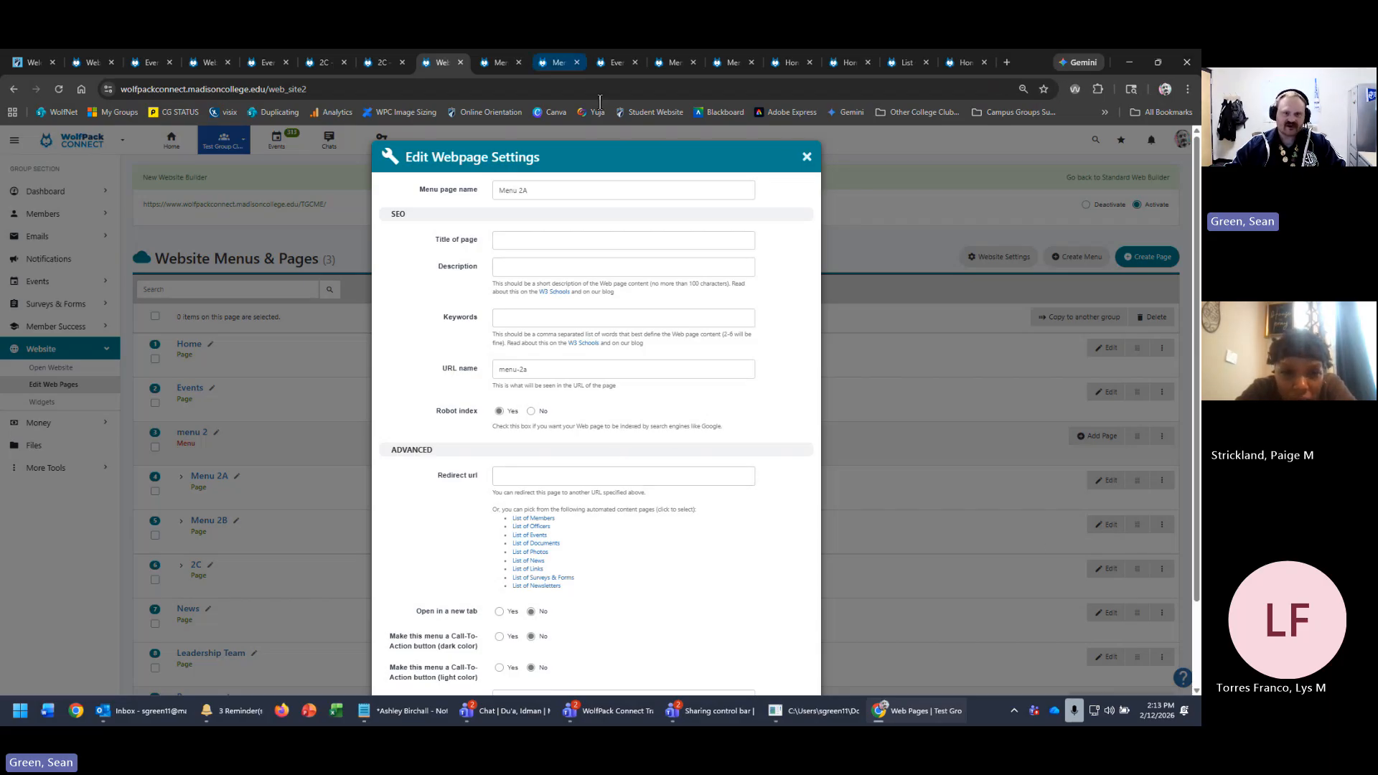
click(698, 189)
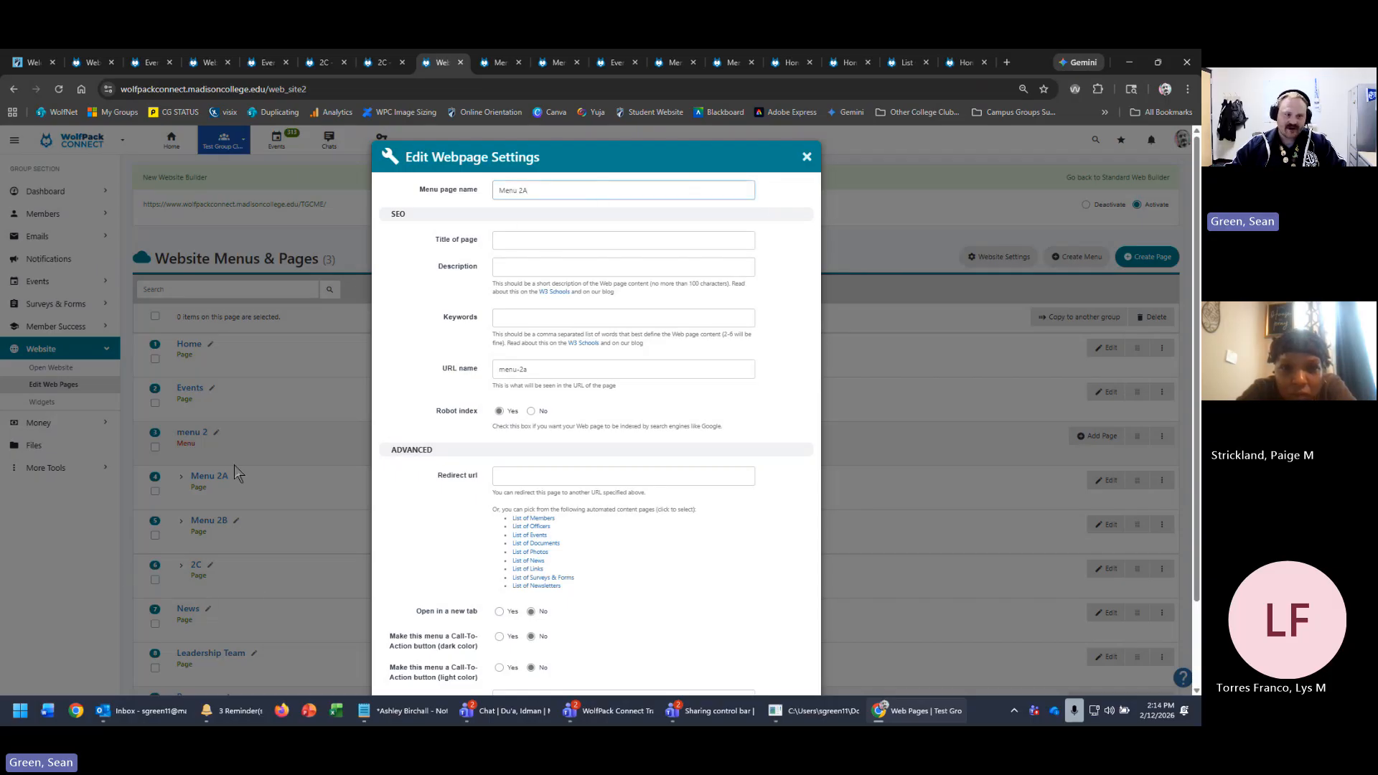
click(508, 244)
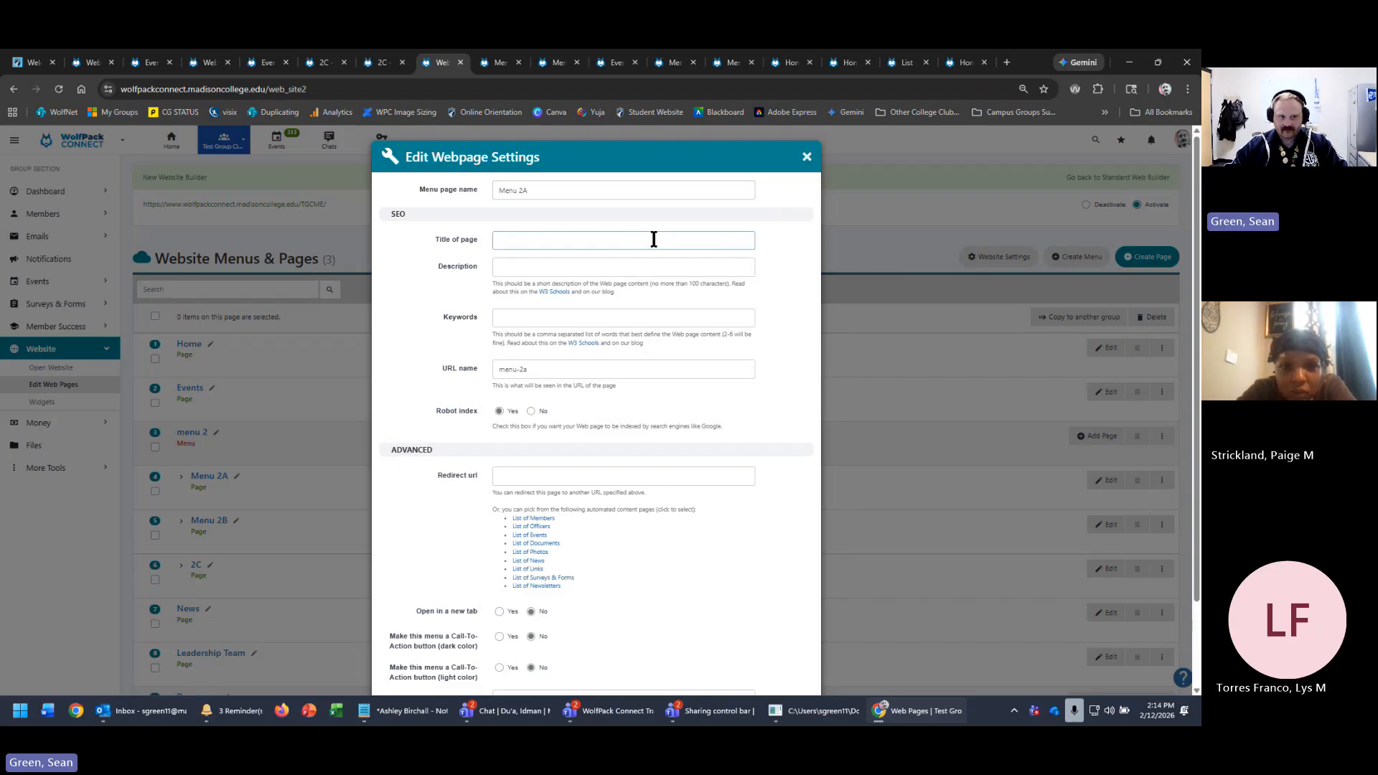
click(14, 68)
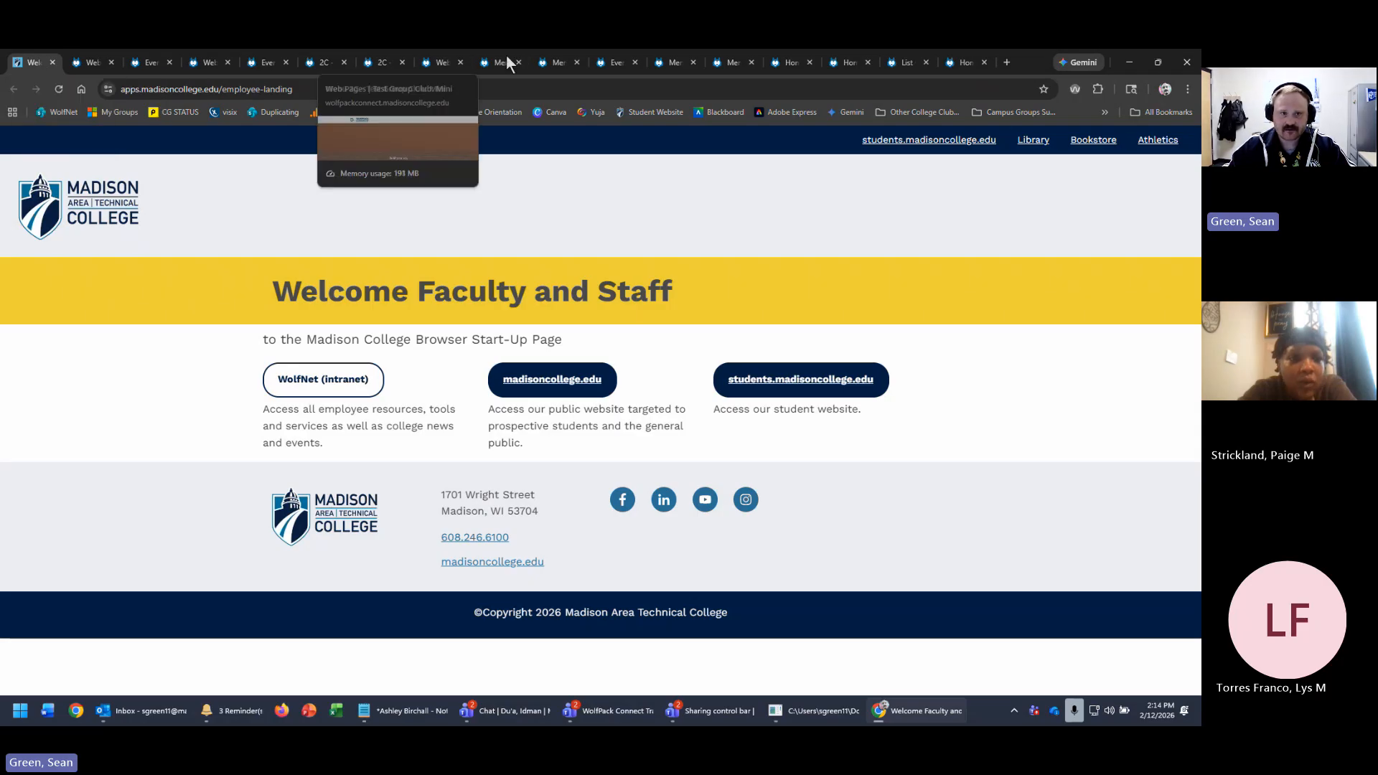
click(504, 64)
click(441, 64)
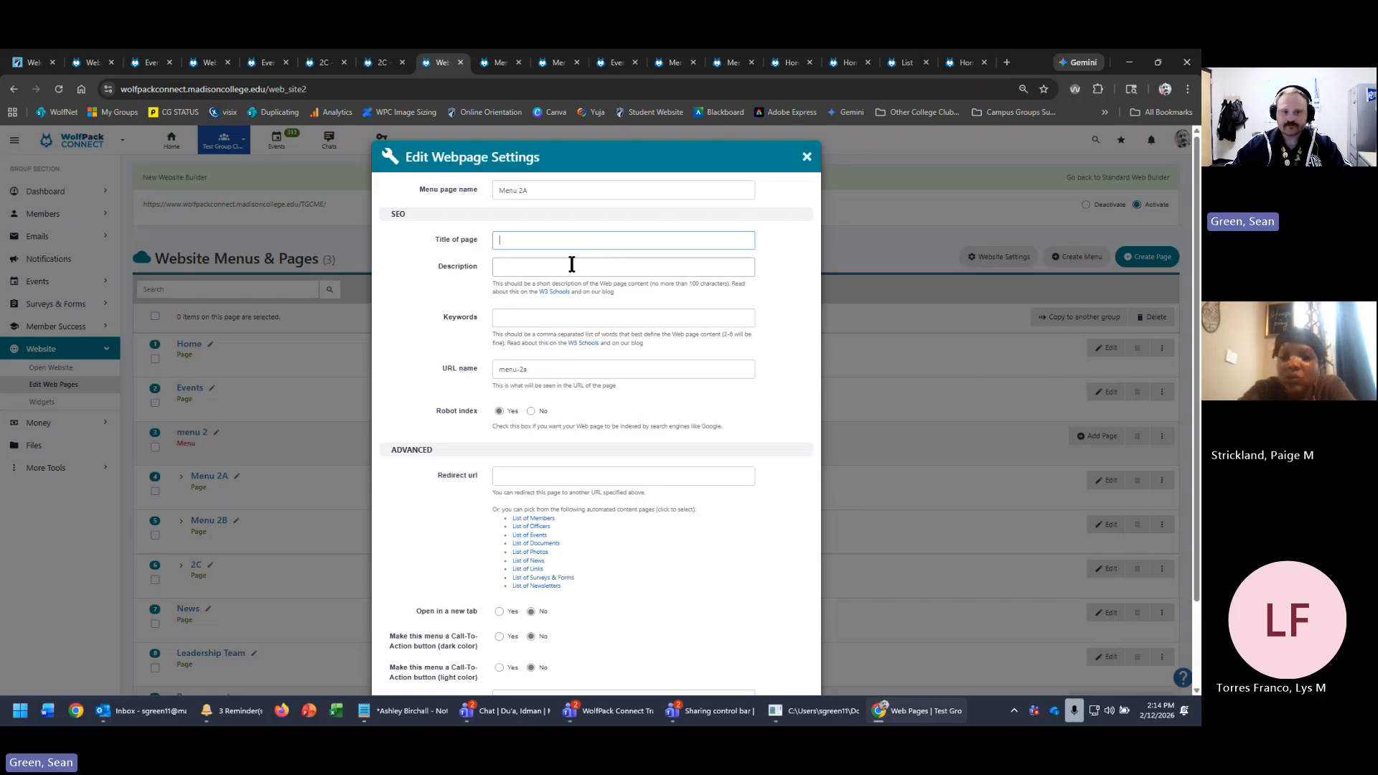
- Highlight the Description and Keywords help text and focus the empty Keywords field
drag(494, 285, 645, 292)
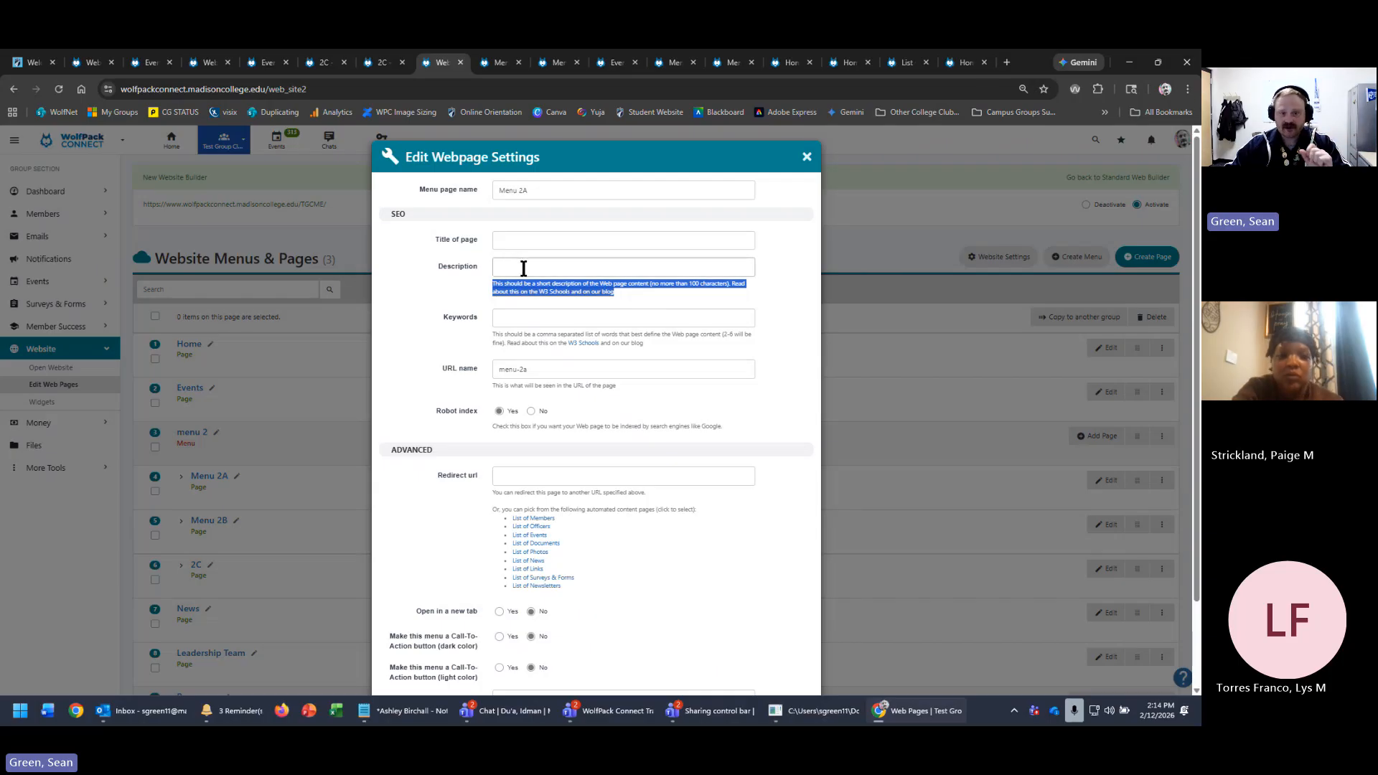
click(688, 317)
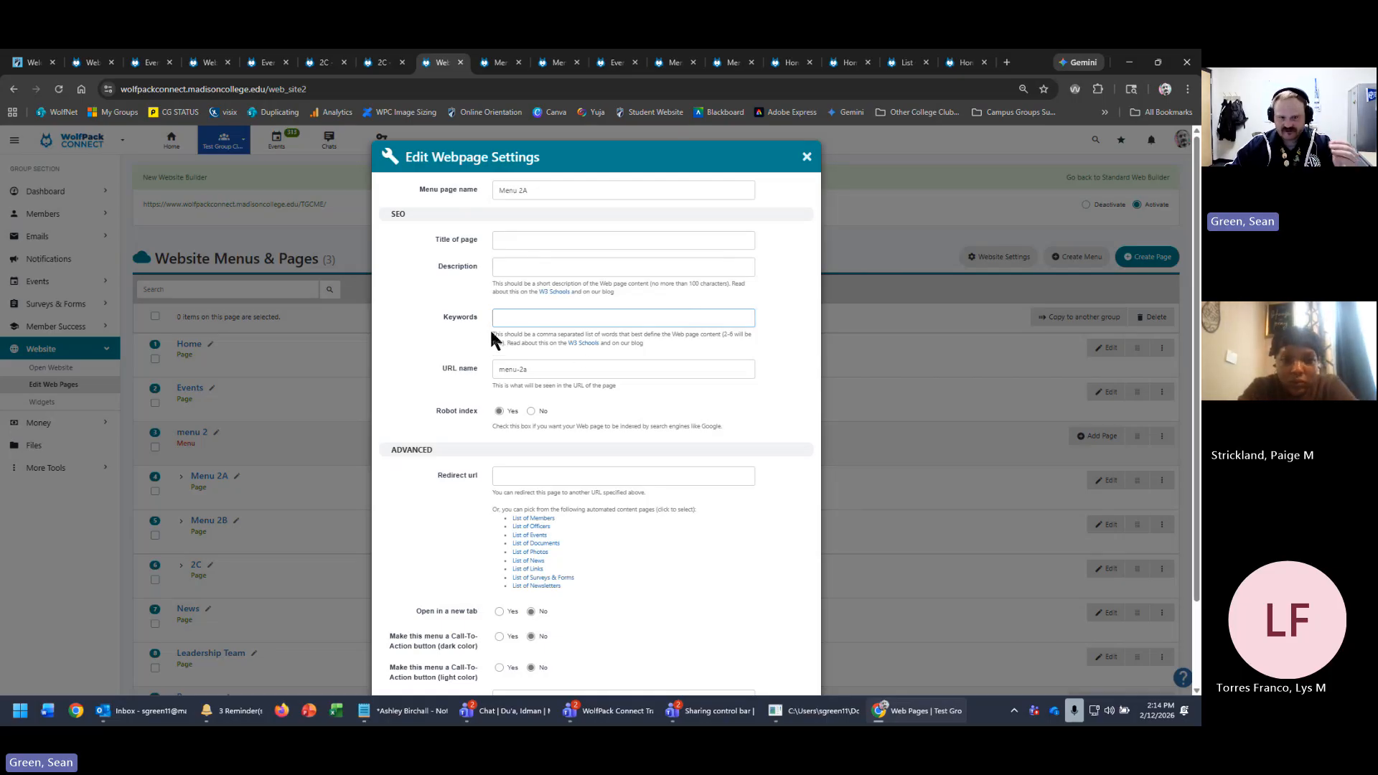
drag(491, 333, 652, 346)
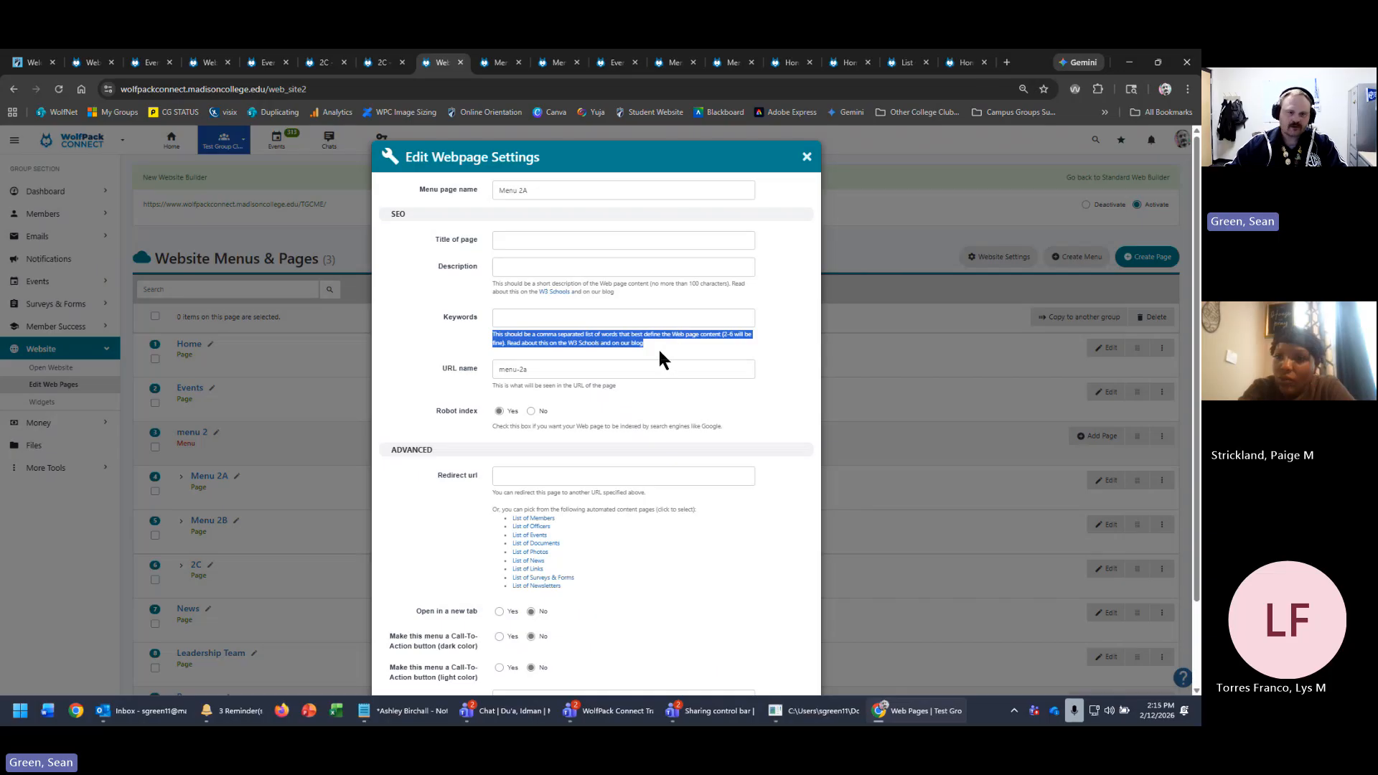
click(658, 349)
click(531, 317)
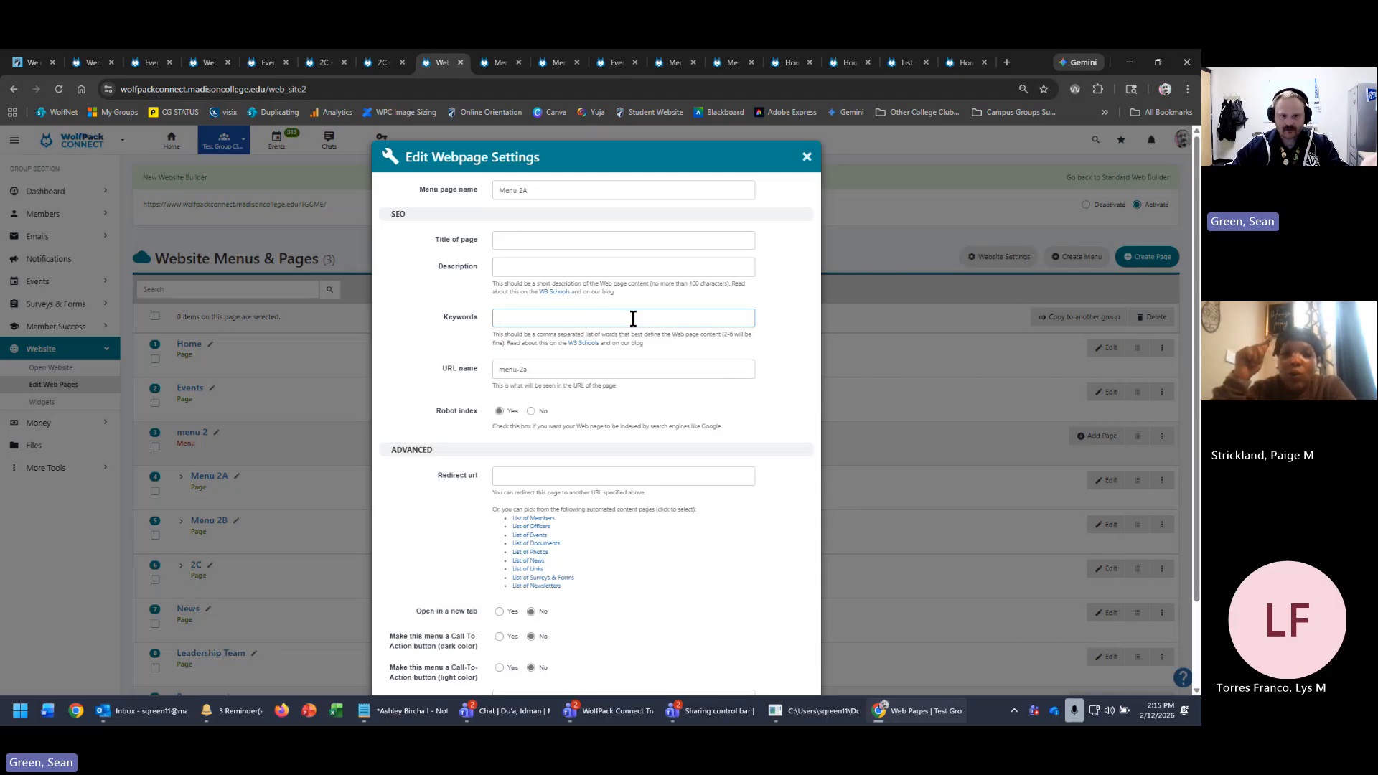
click(569, 369)
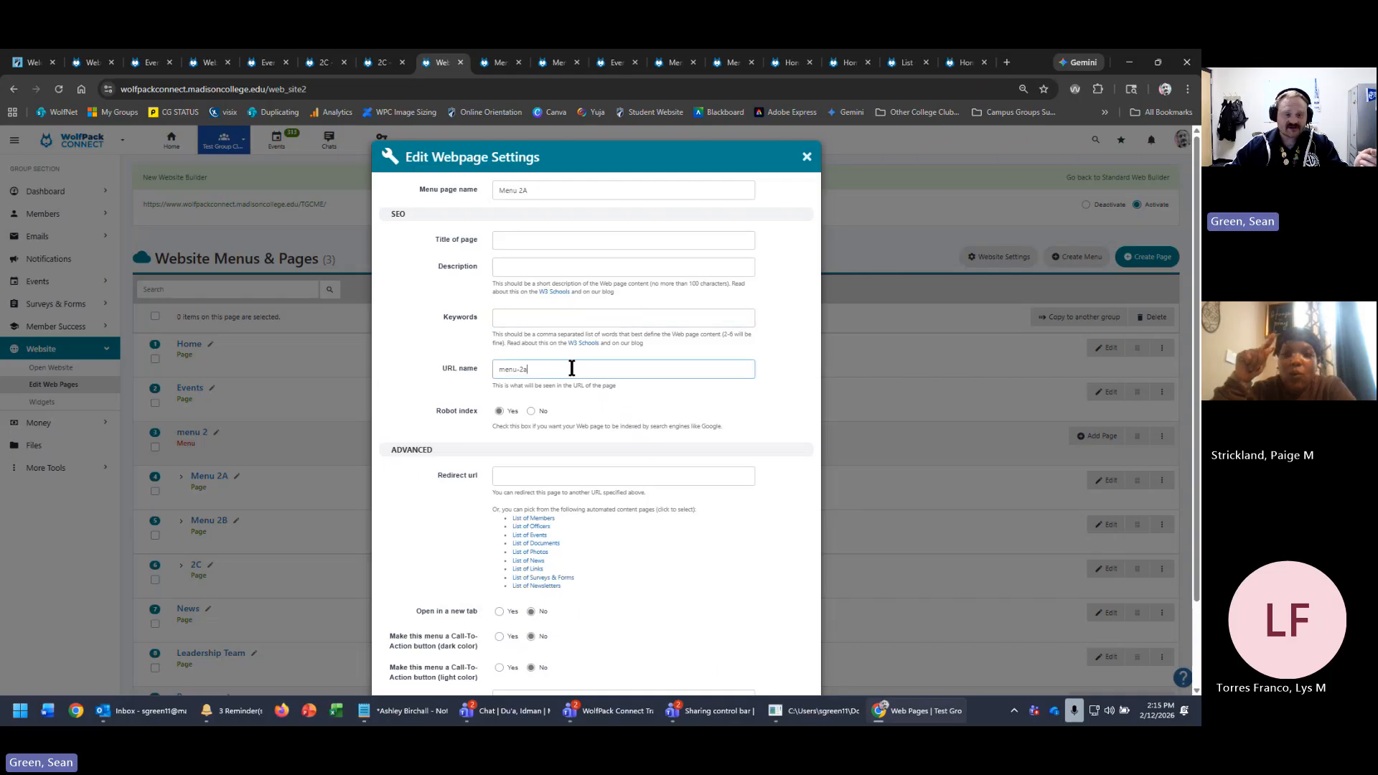
click(386, 63)
click(370, 84)
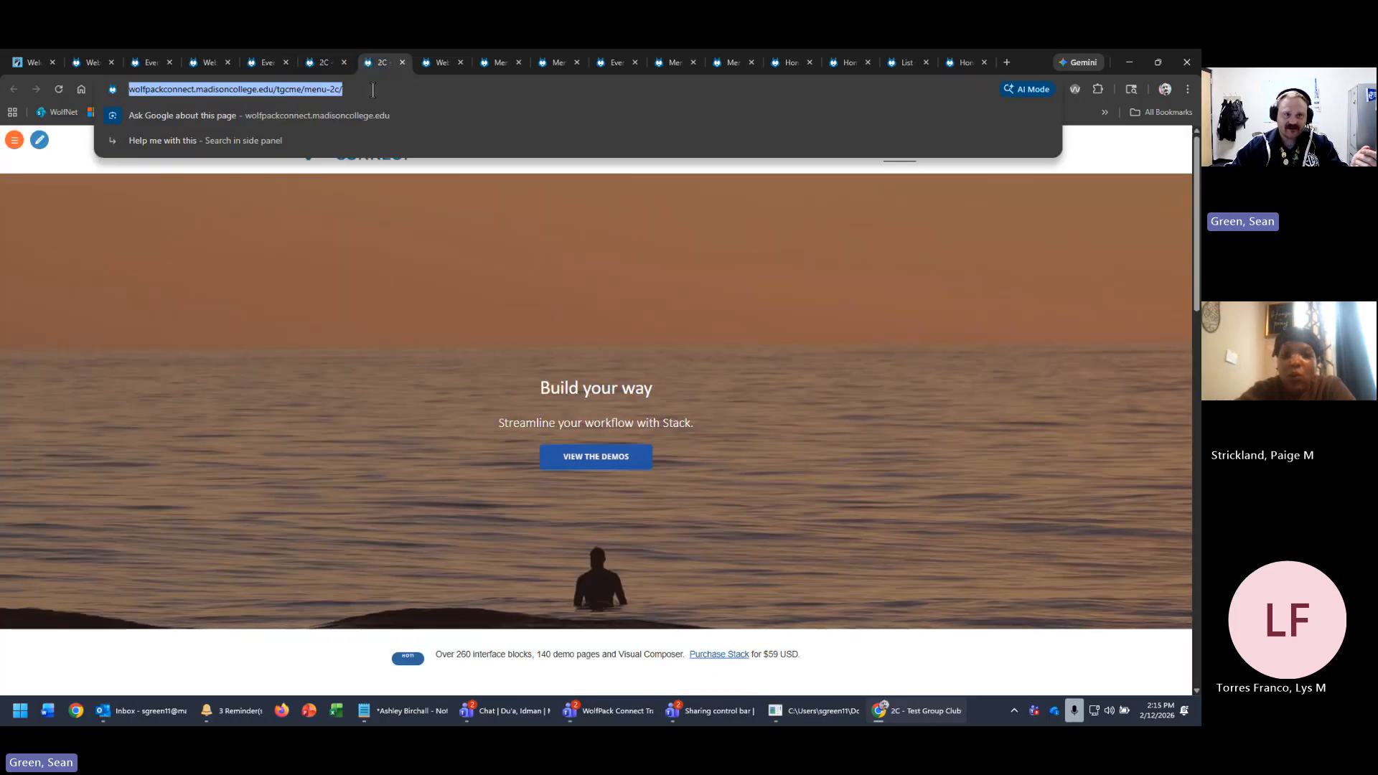
click(392, 87)
key(ctrl+a)
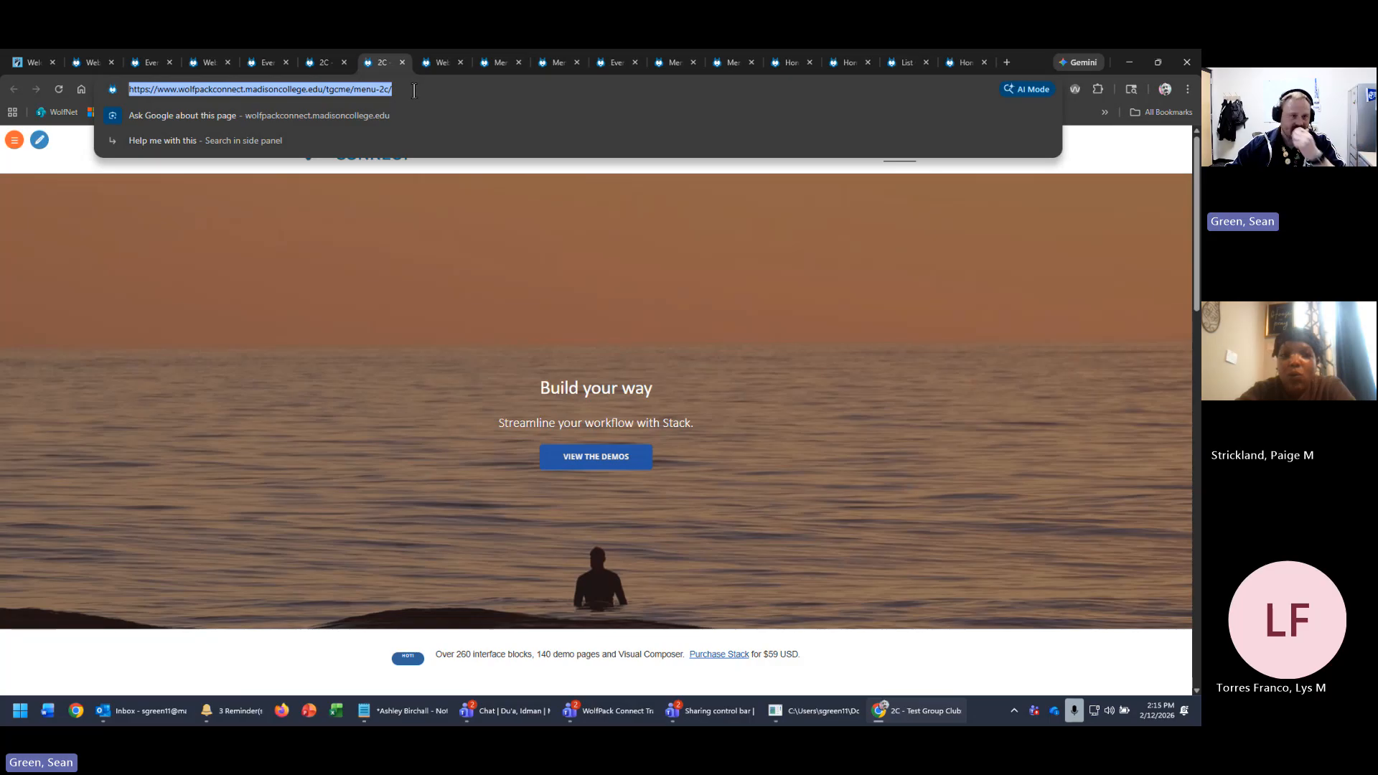
click(433, 63)
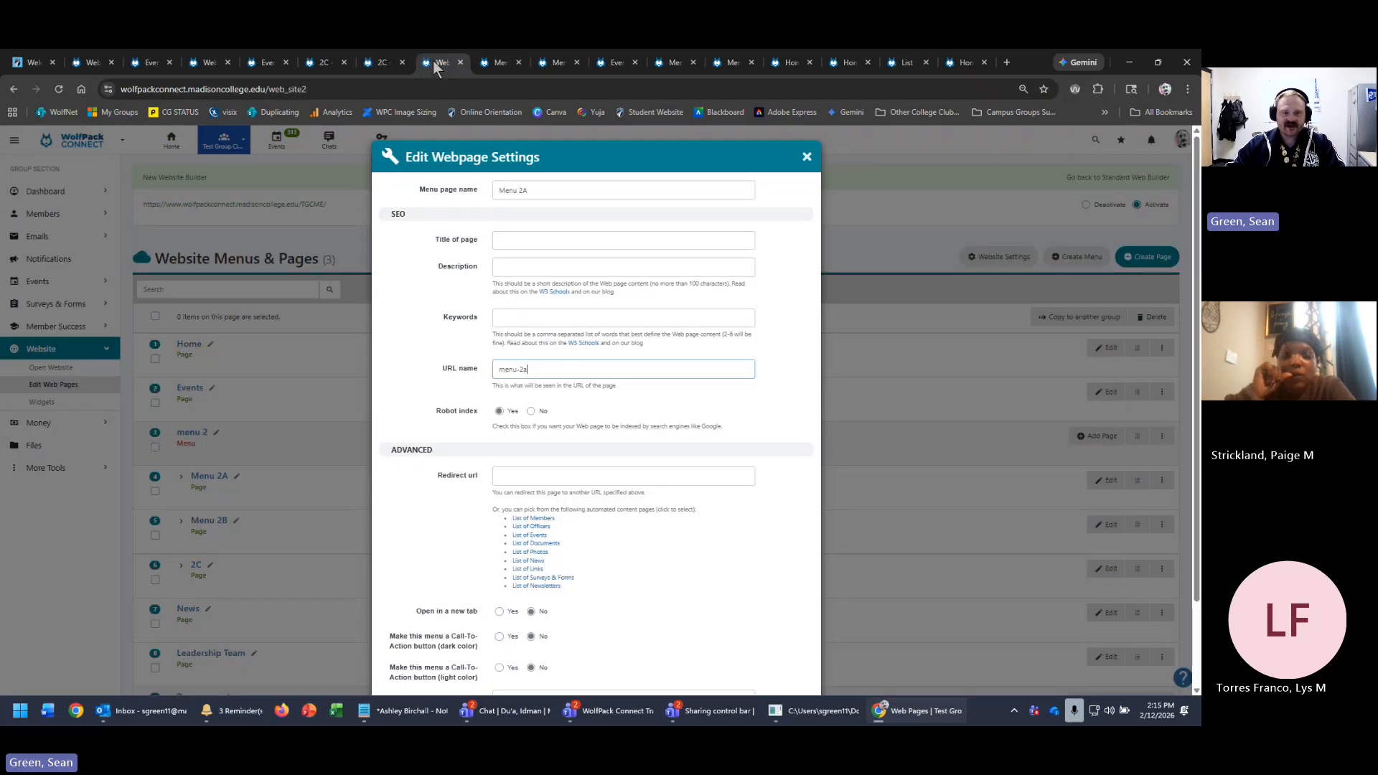
triple_click(592, 369)
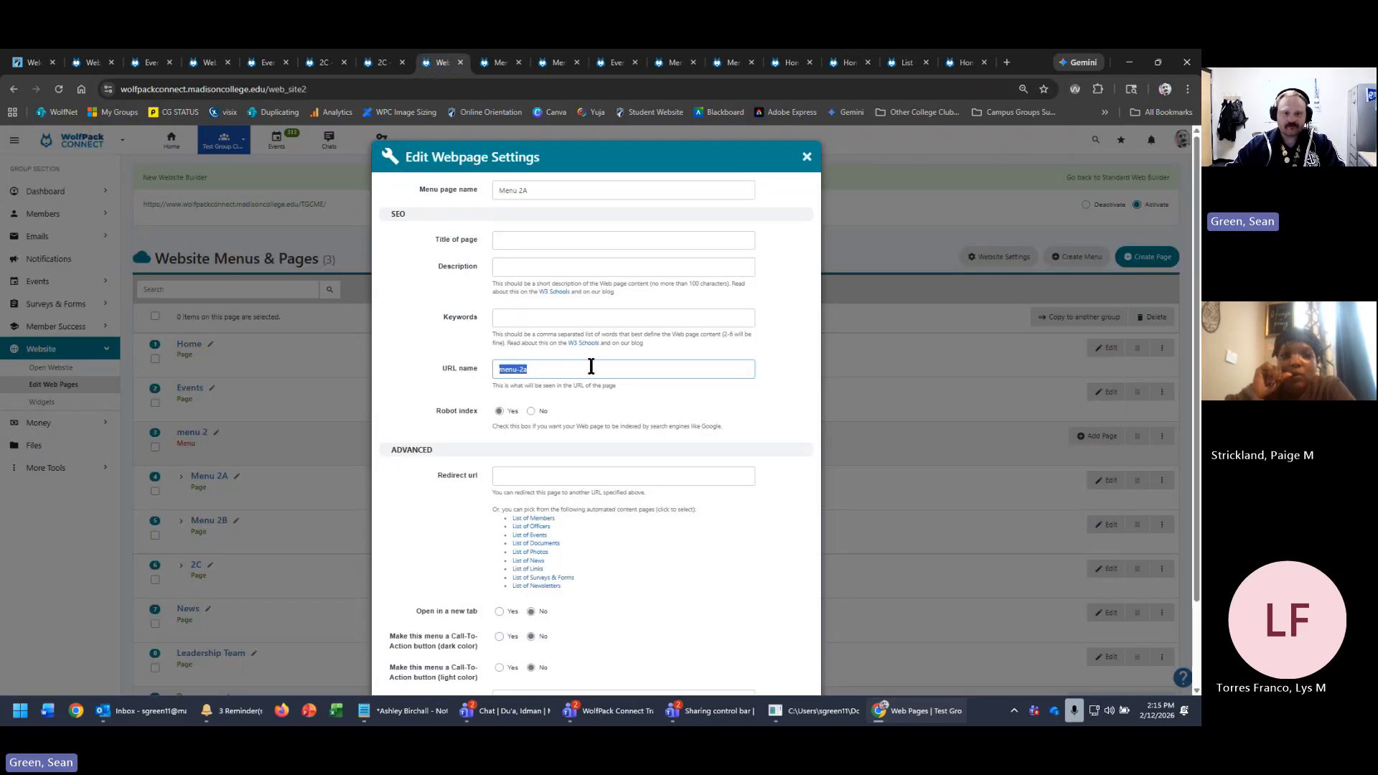
click(498, 370)
click(379, 63)
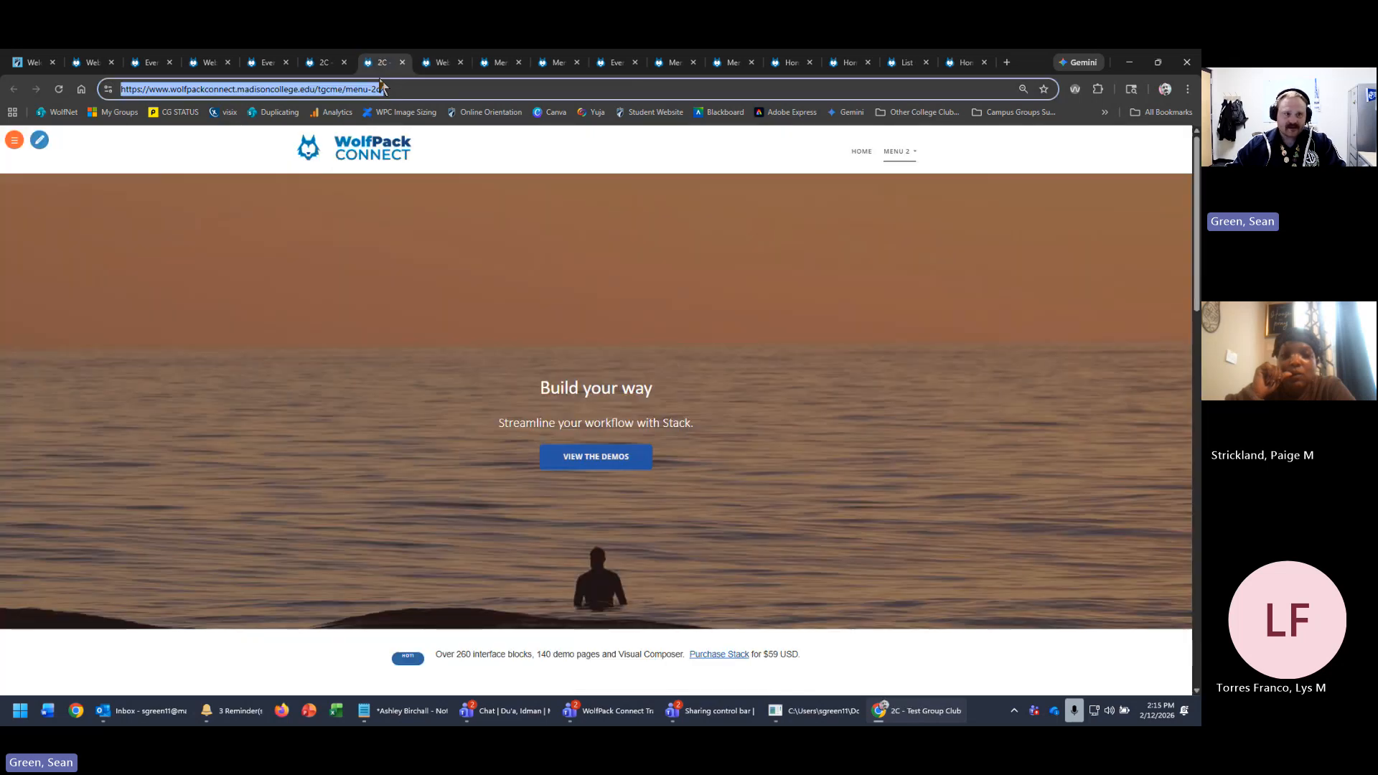
drag(347, 90, 316, 89)
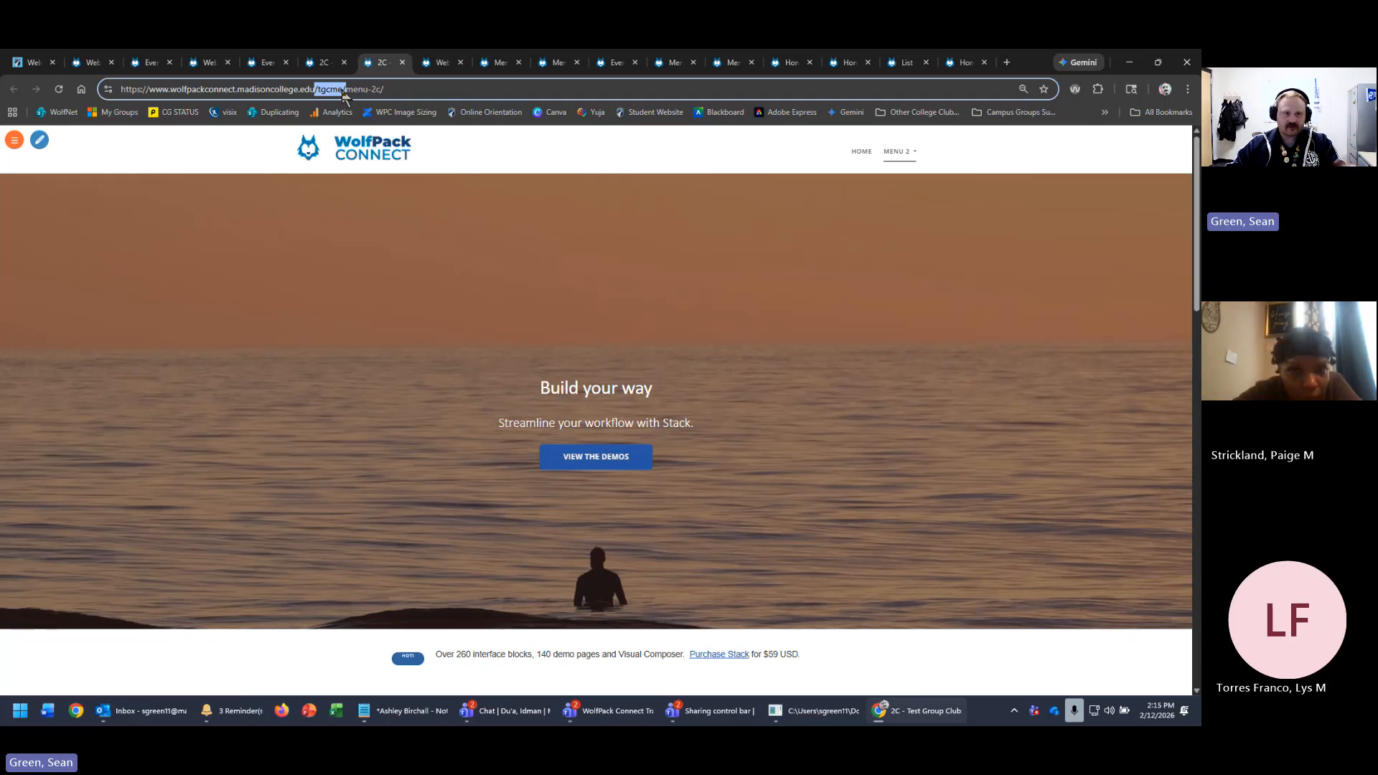
drag(132, 89, 318, 88)
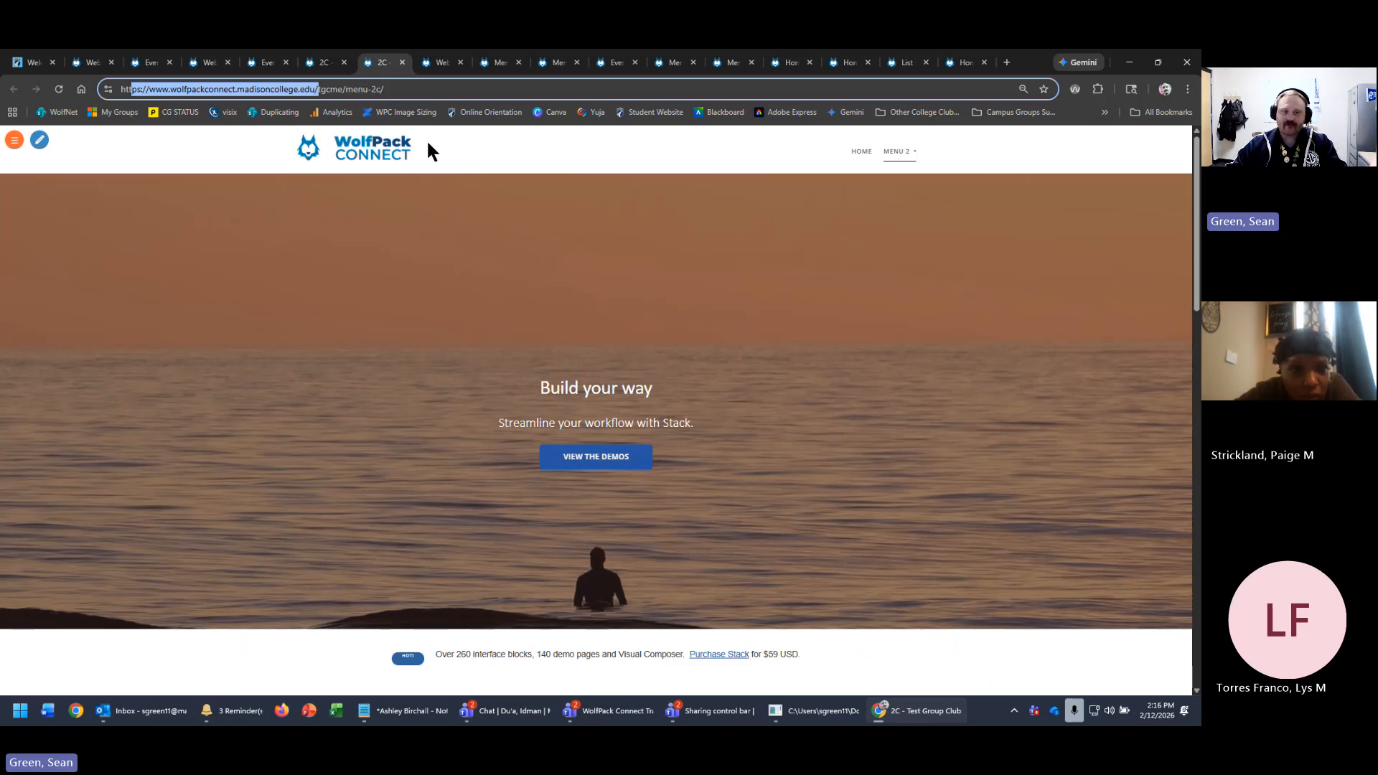
drag(318, 89, 412, 89)
click(348, 89)
click(412, 89)
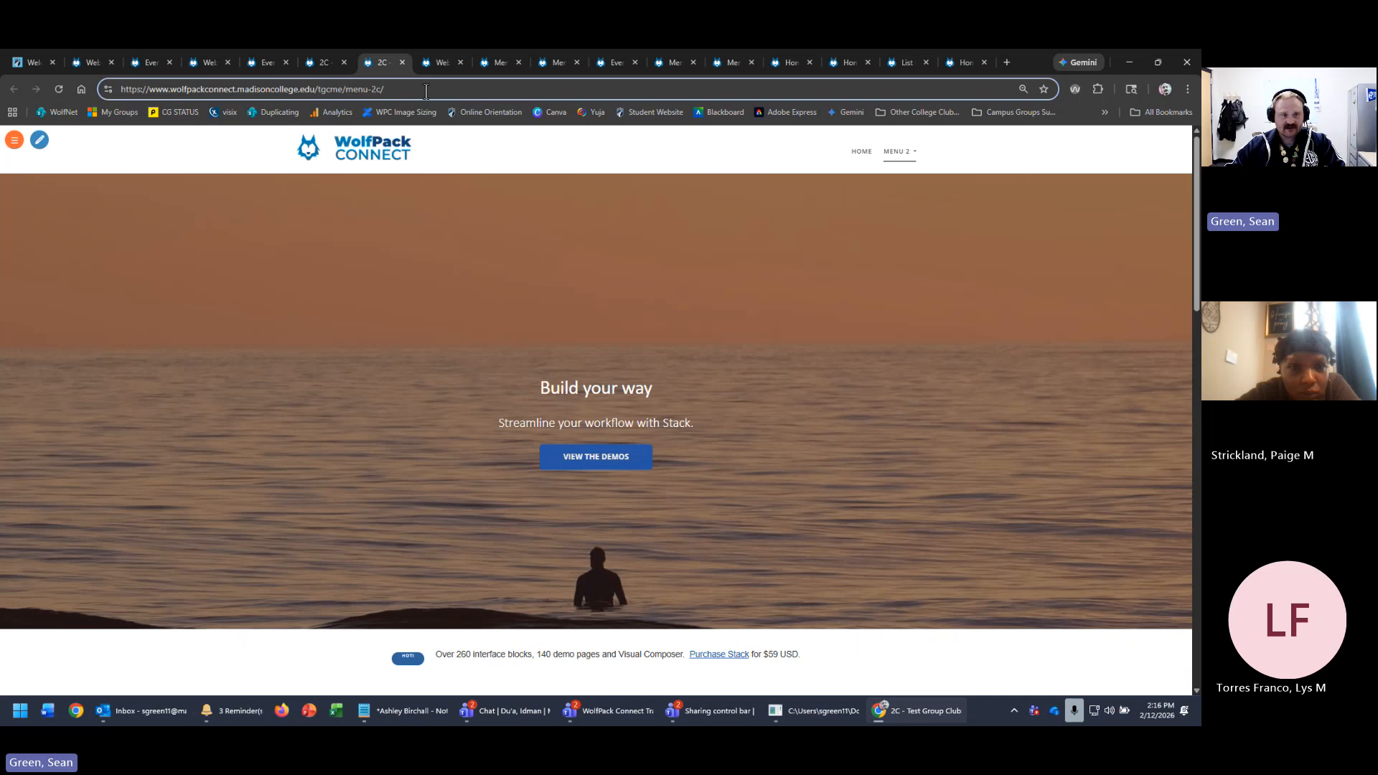
mouse_move(433, 59)
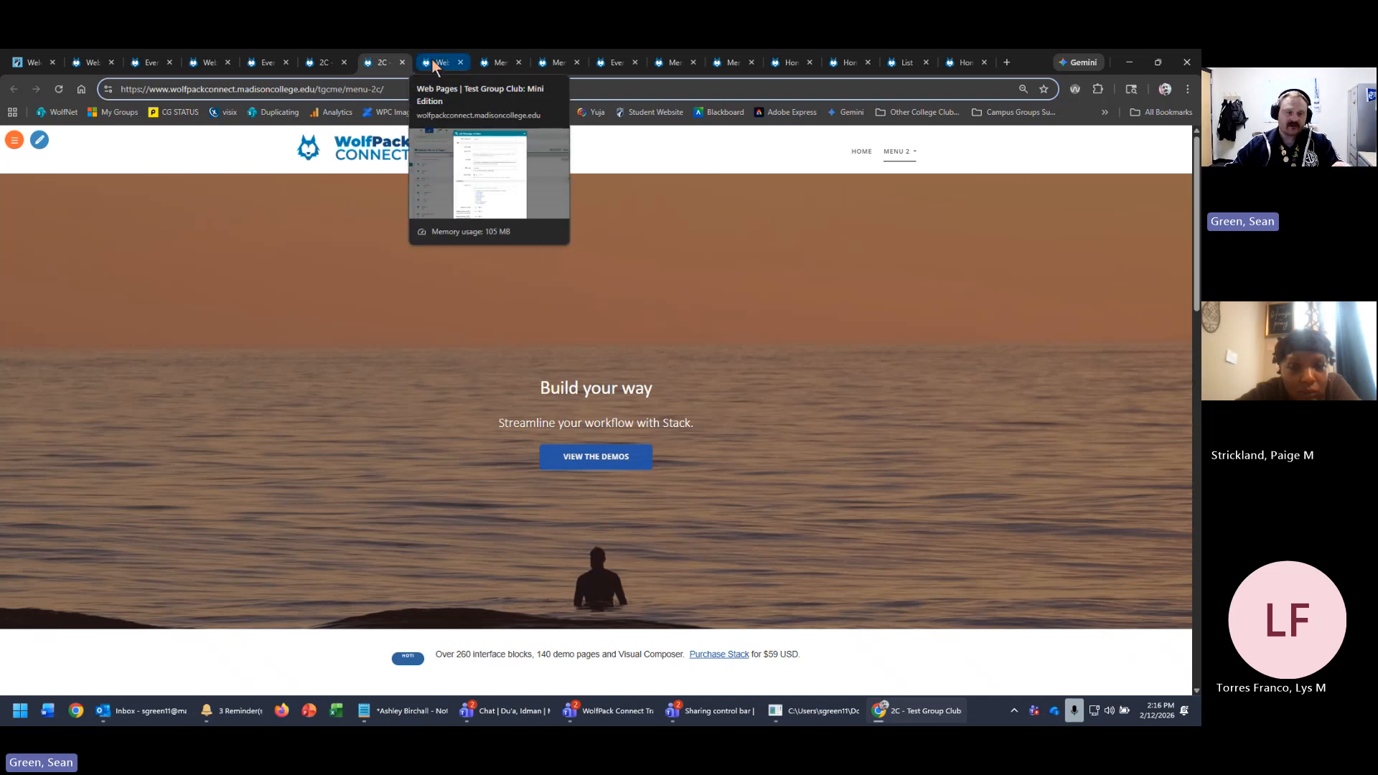
click(432, 62)
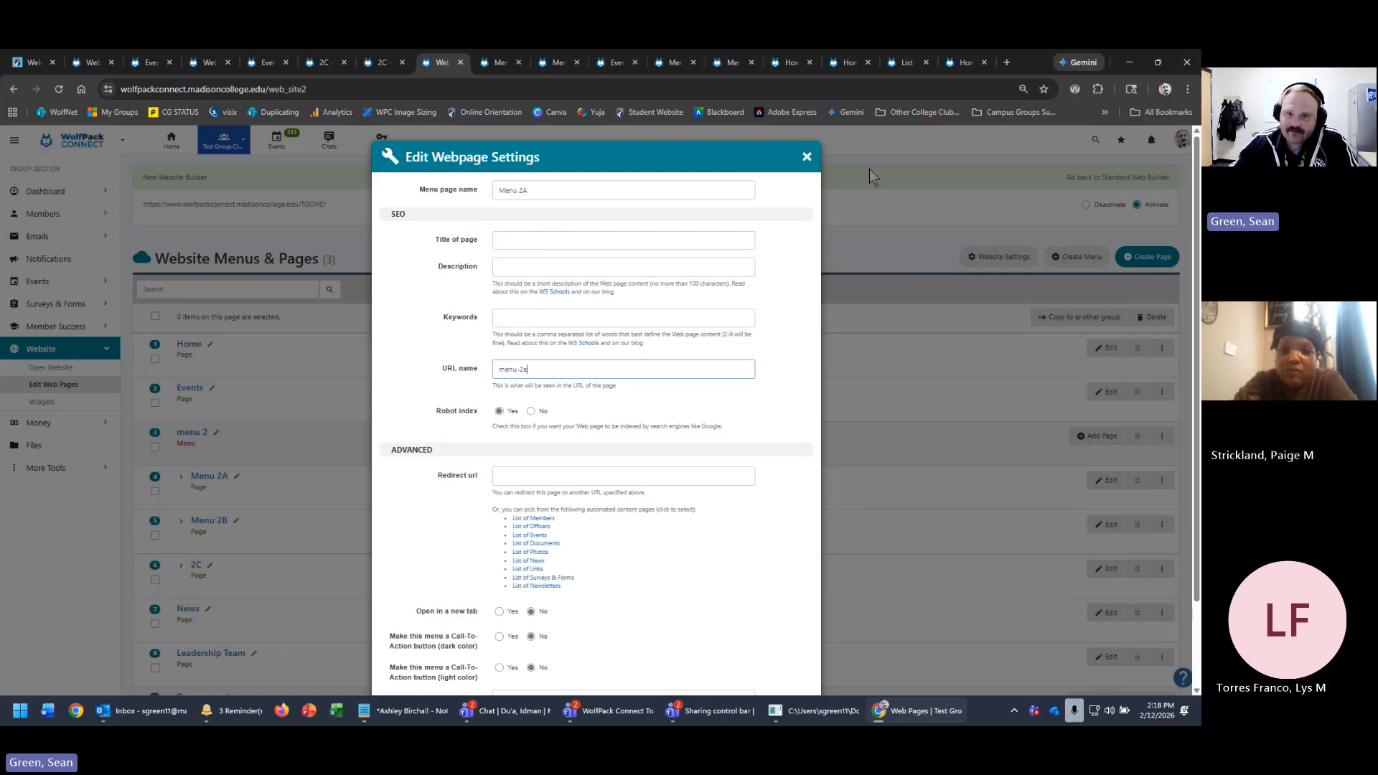
- Close Menu 2A's settings unsaved and switch to the Executive Leadership Team's Events page
click(807, 156)
click(149, 62)
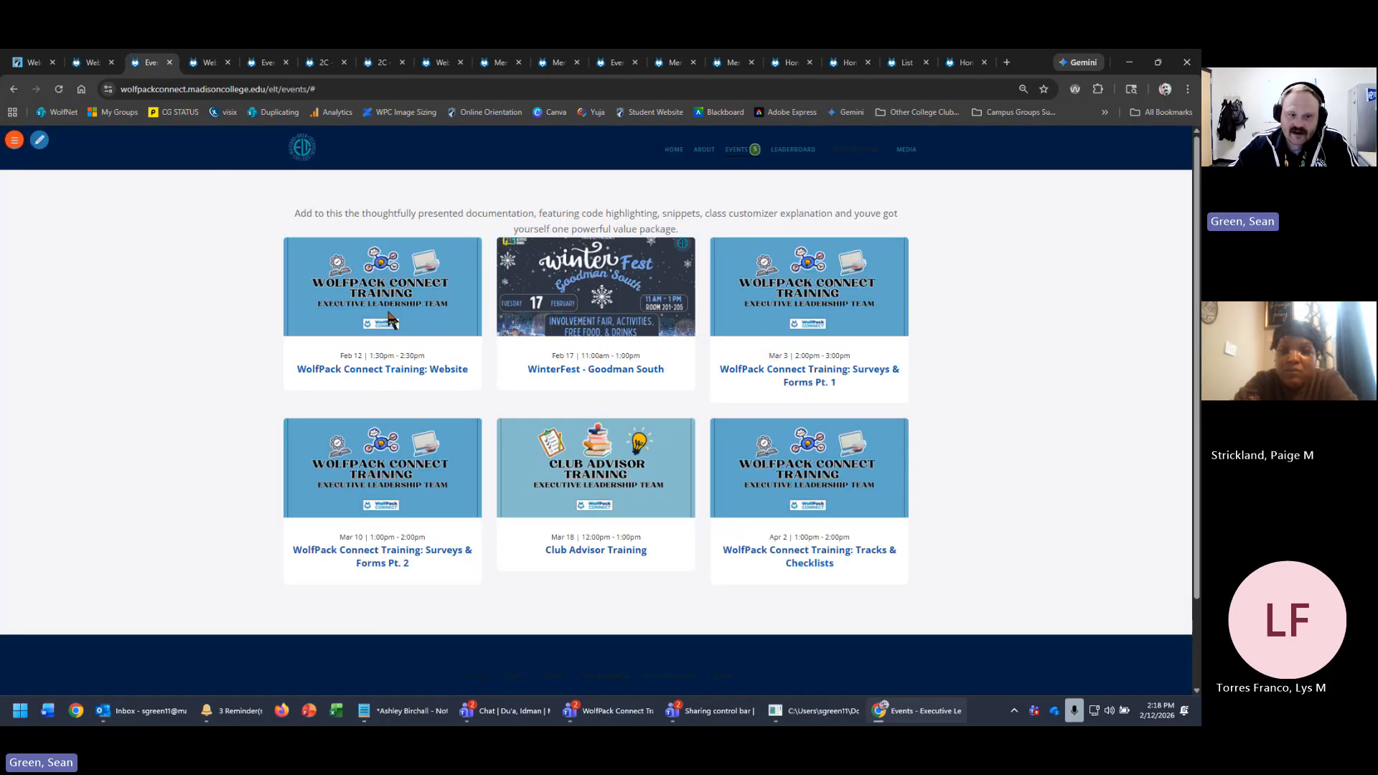
- Open the Executive Leadership Team's Home page settings and read through its filled-in keywords
click(14, 141)
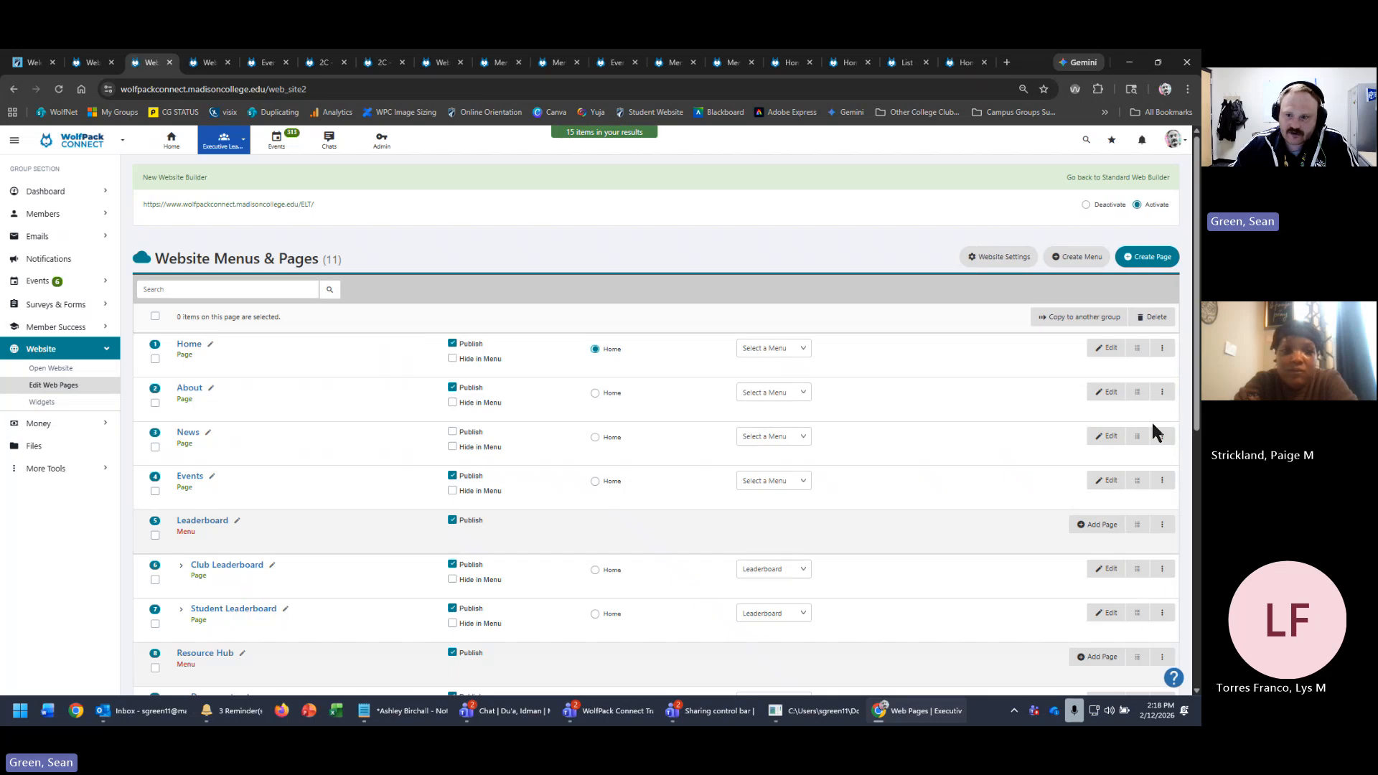
click(1170, 350)
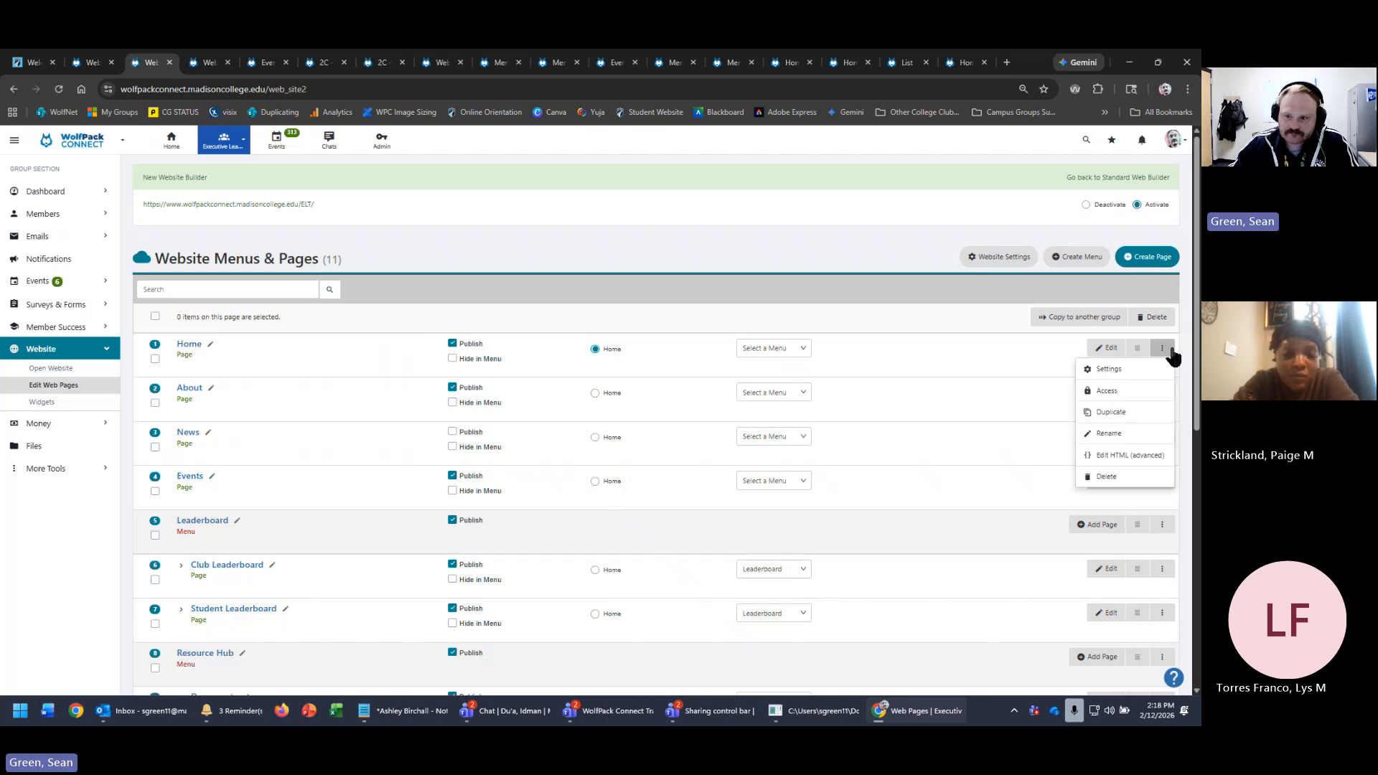
click(1131, 364)
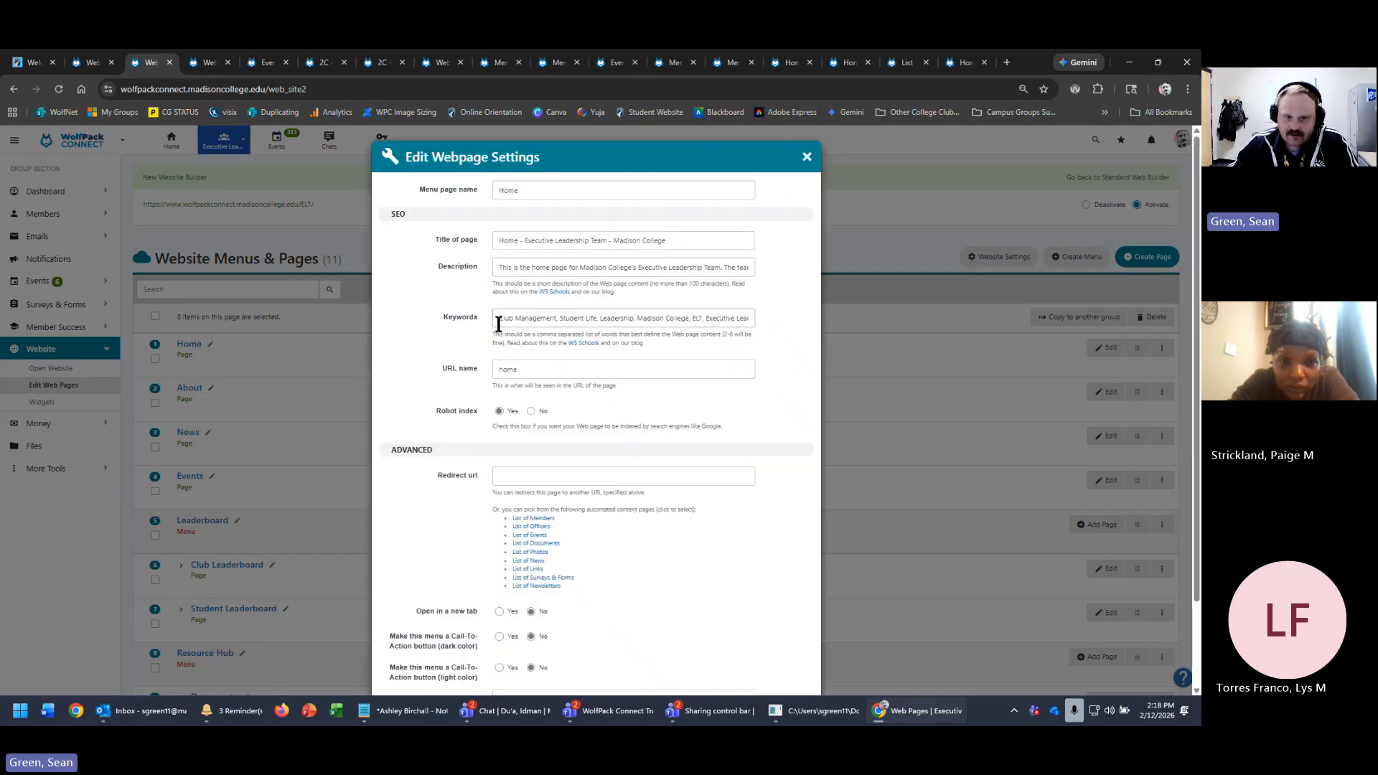
drag(498, 323, 804, 310)
double_click(594, 319)
click(616, 321)
click(663, 322)
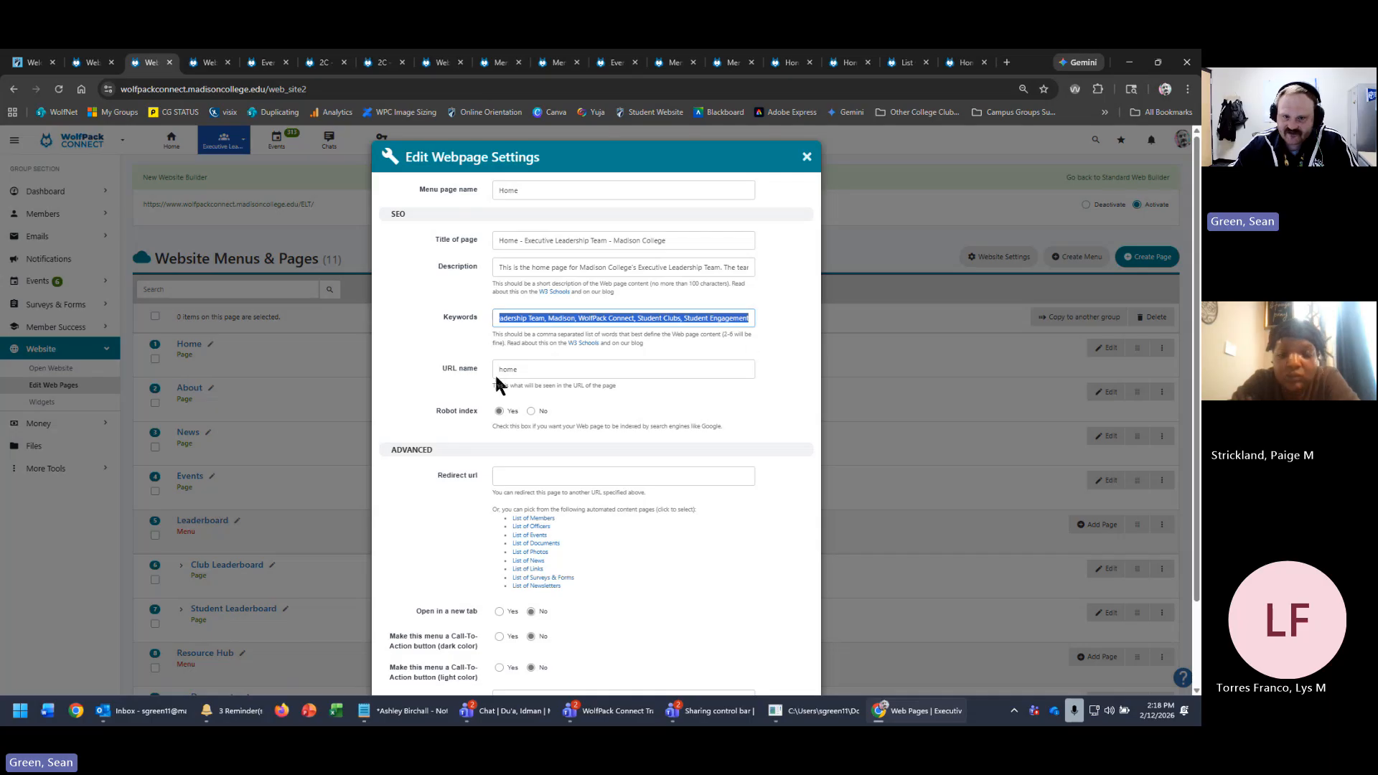
click(747, 340)
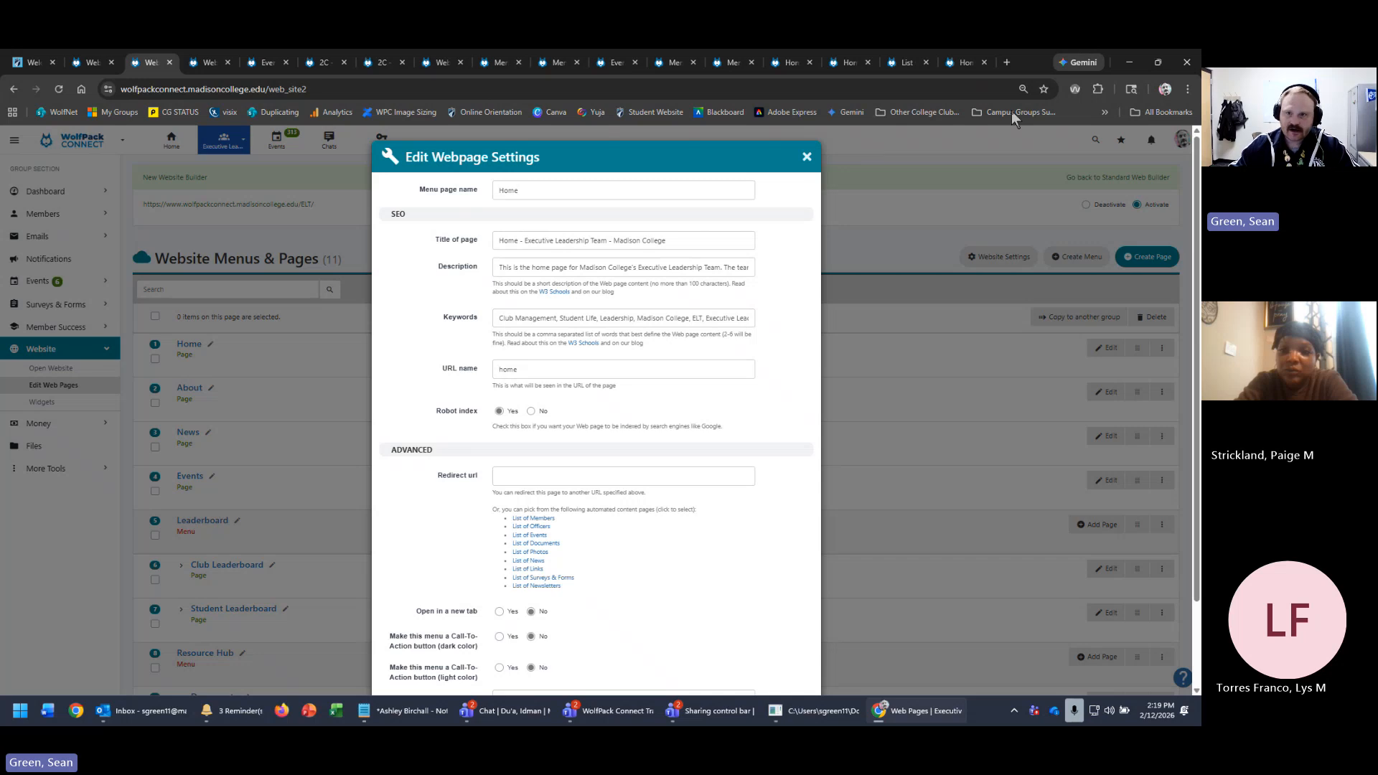
- Search Google for 'executive leadership team madison wi' in a new tab and scroll the results
click(1007, 63)
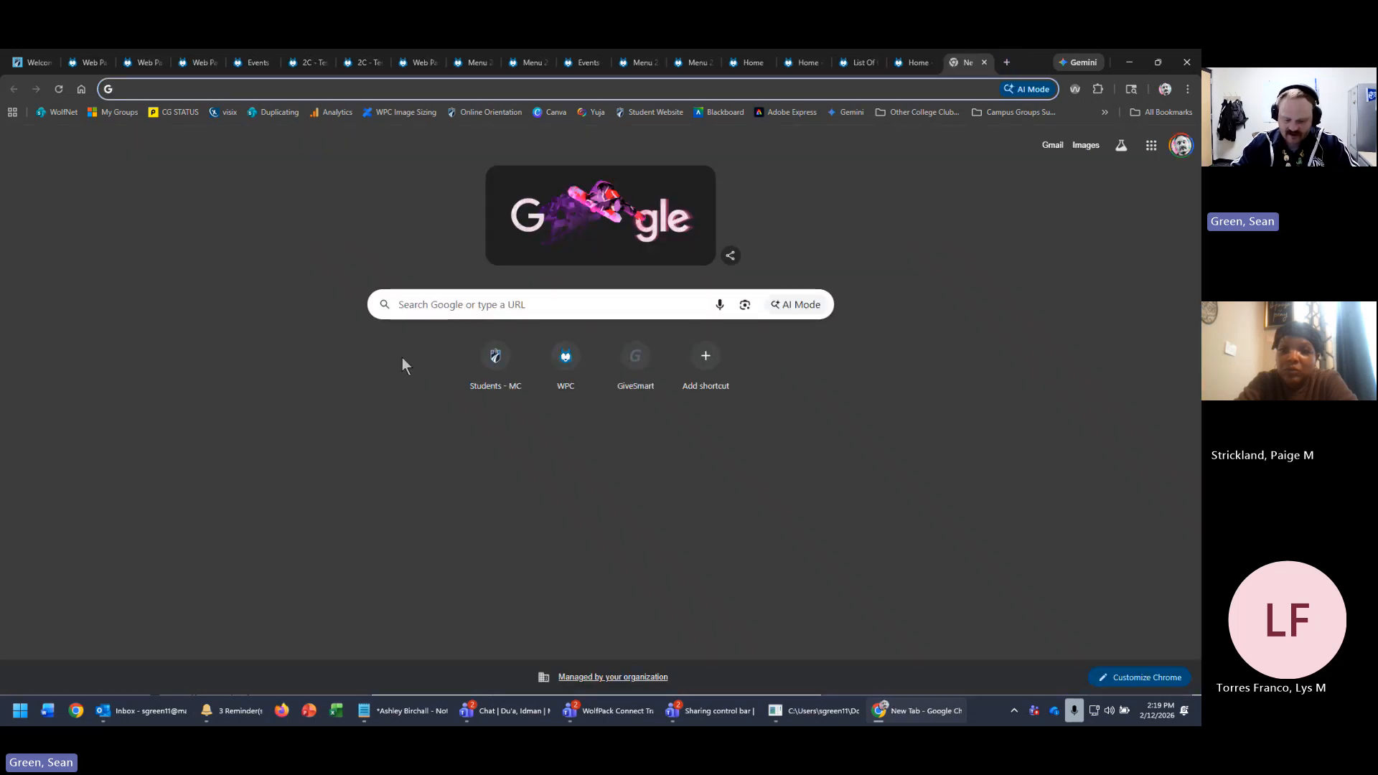
text(exectuvi)
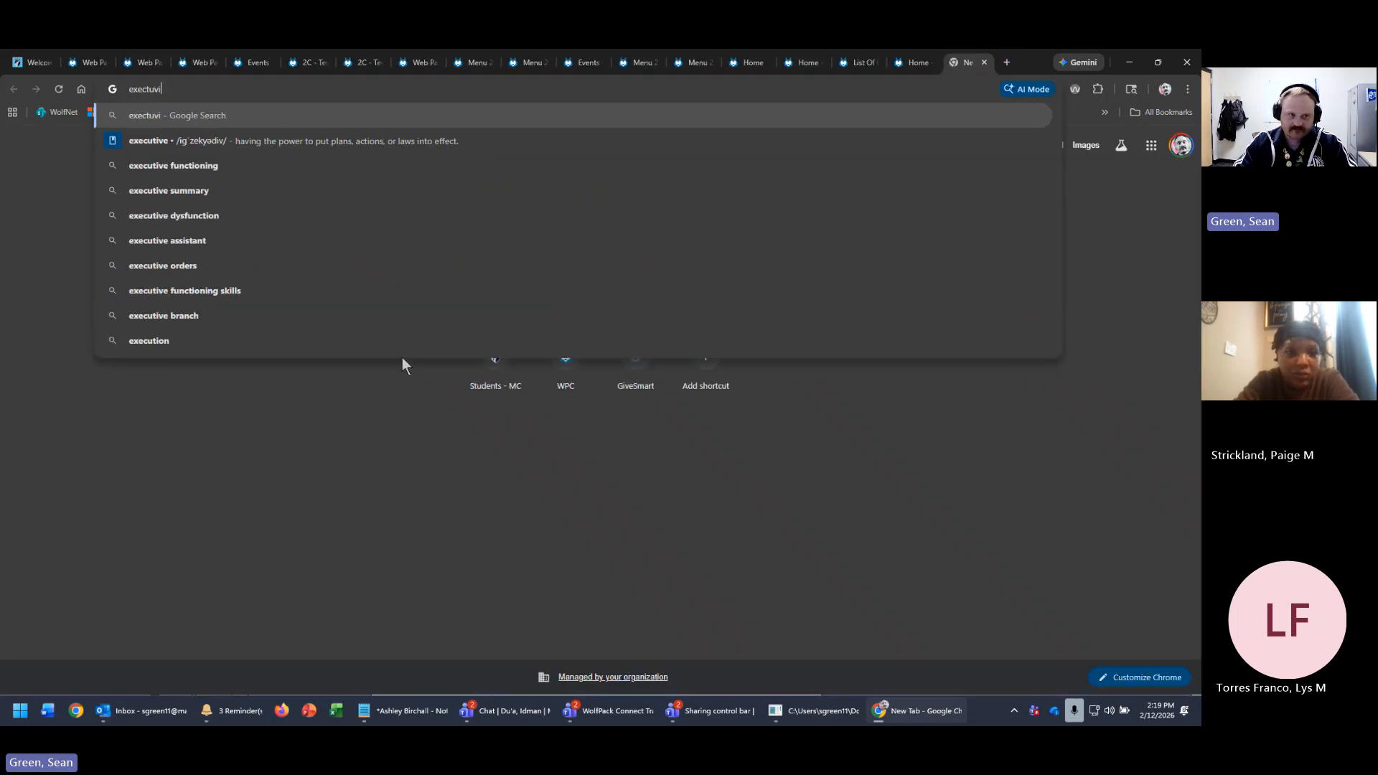
key(BackSpace)
key(BackSpace)
key(BackSpace)
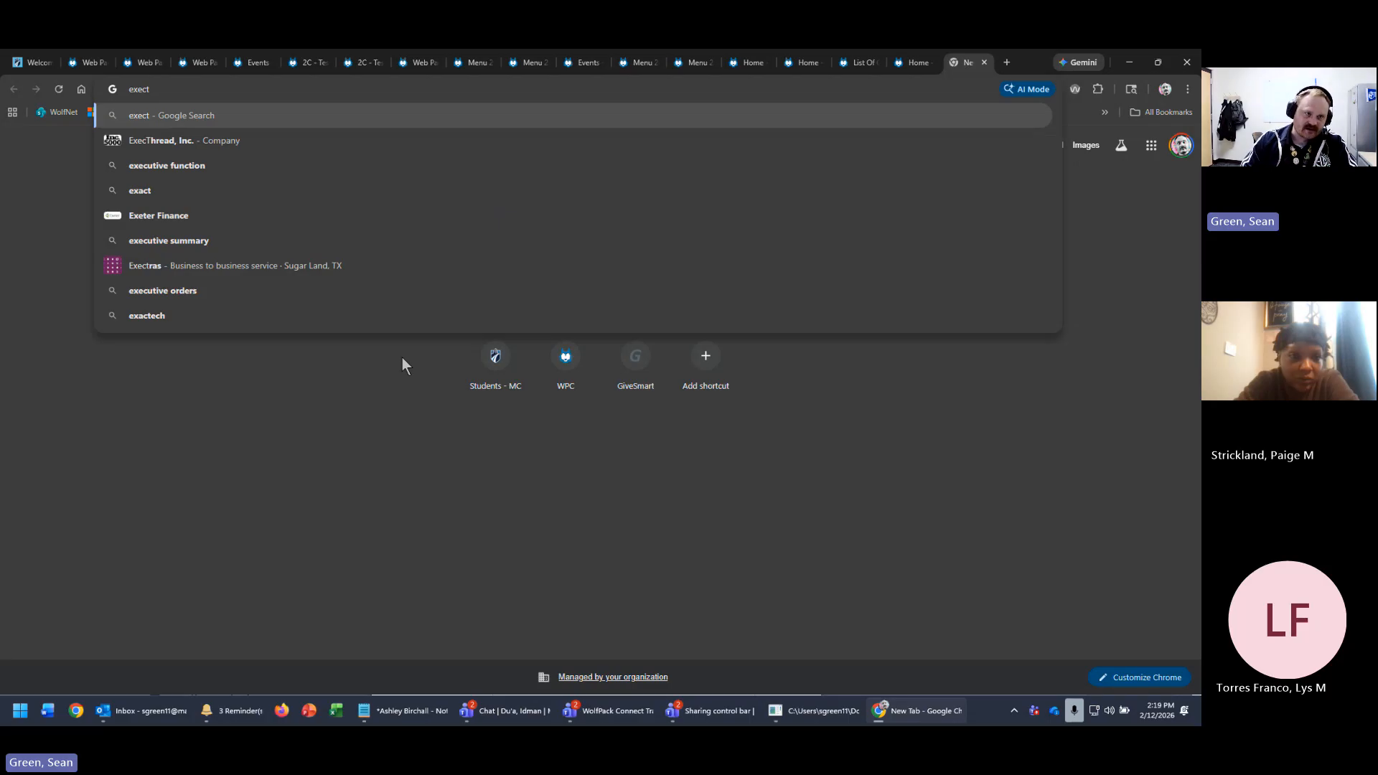
text(ut)
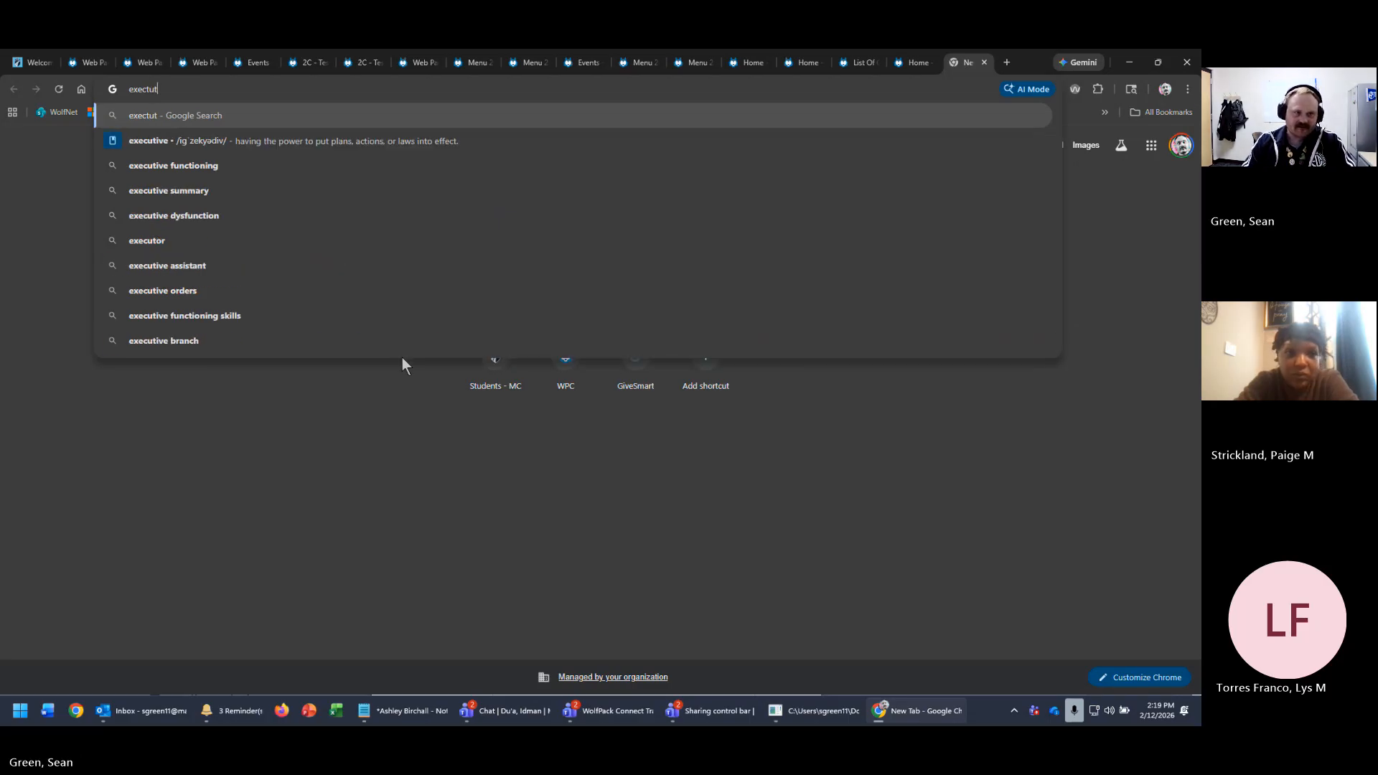
text(ive leadership te)
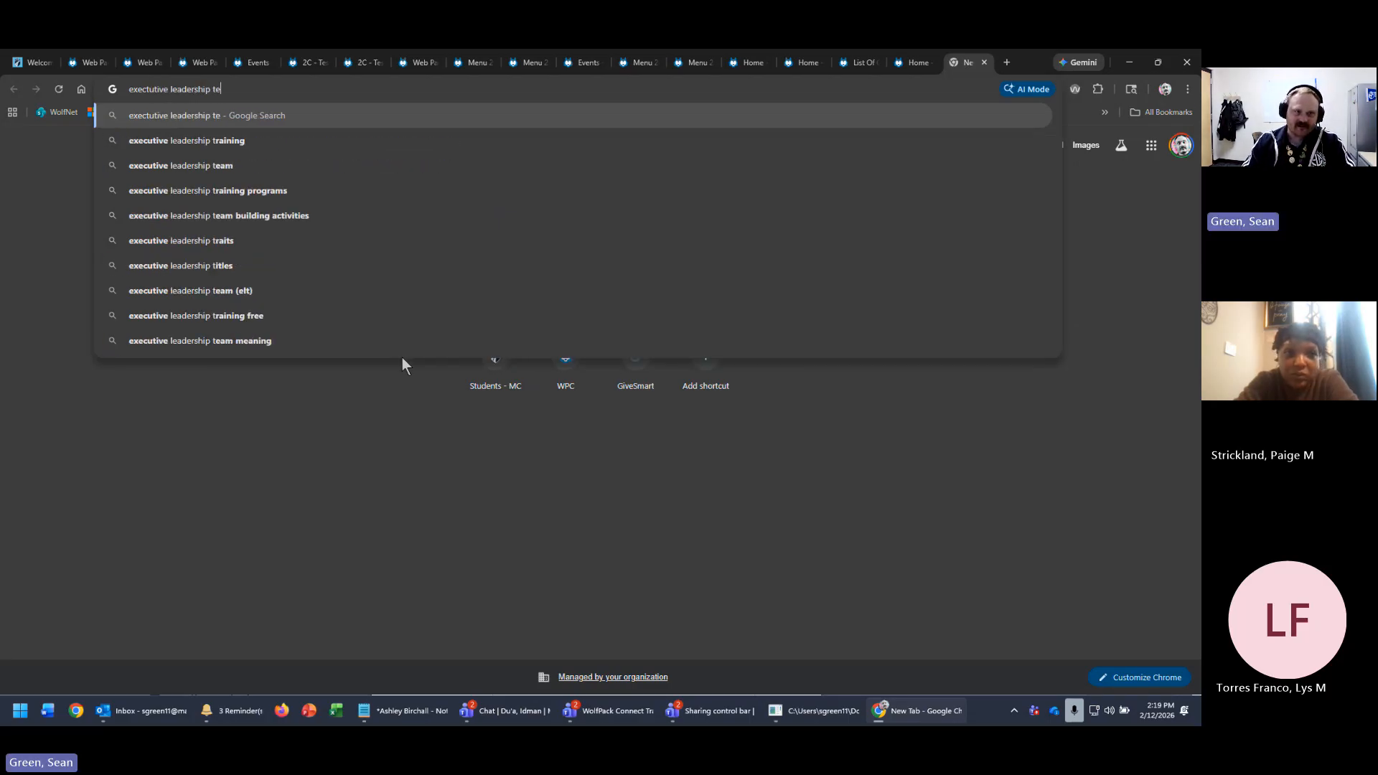
text(am madison wi)
key(Return)
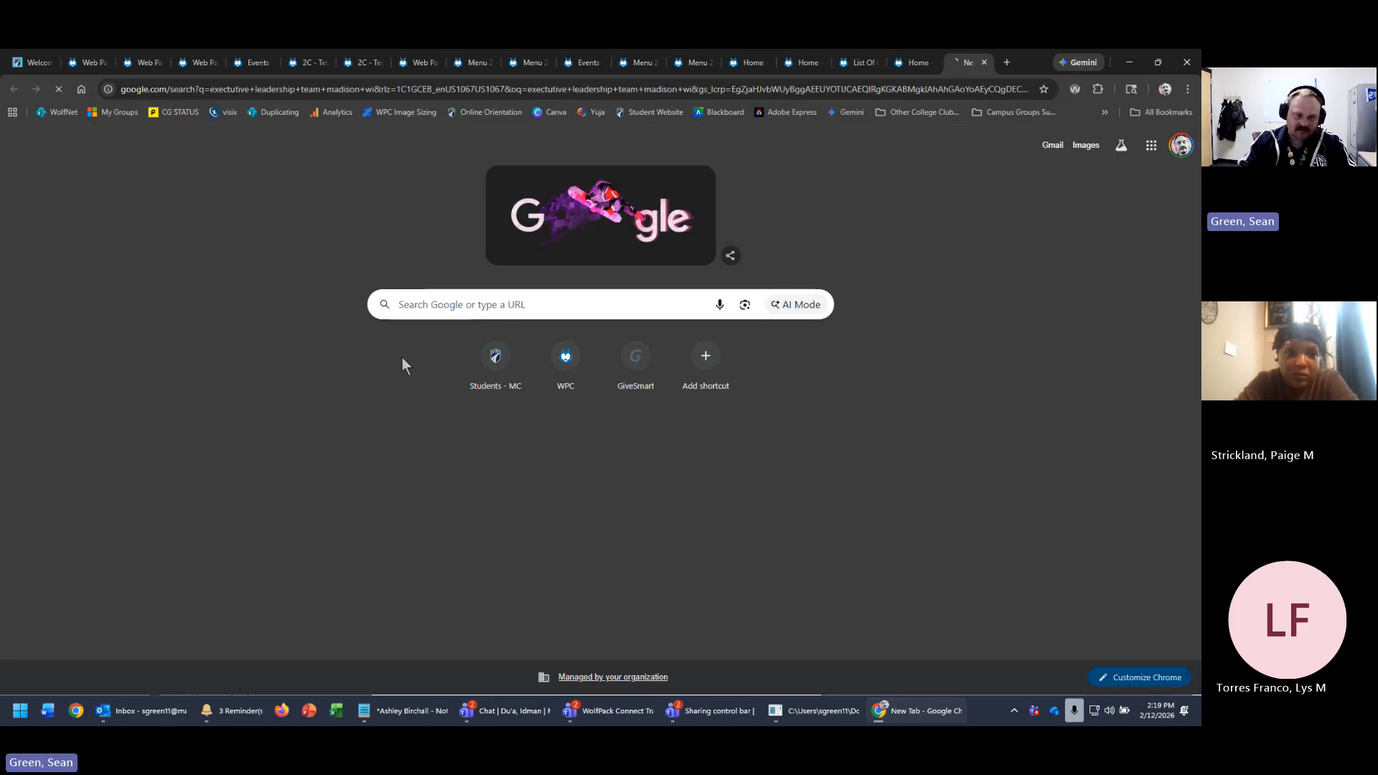
click(495, 266)
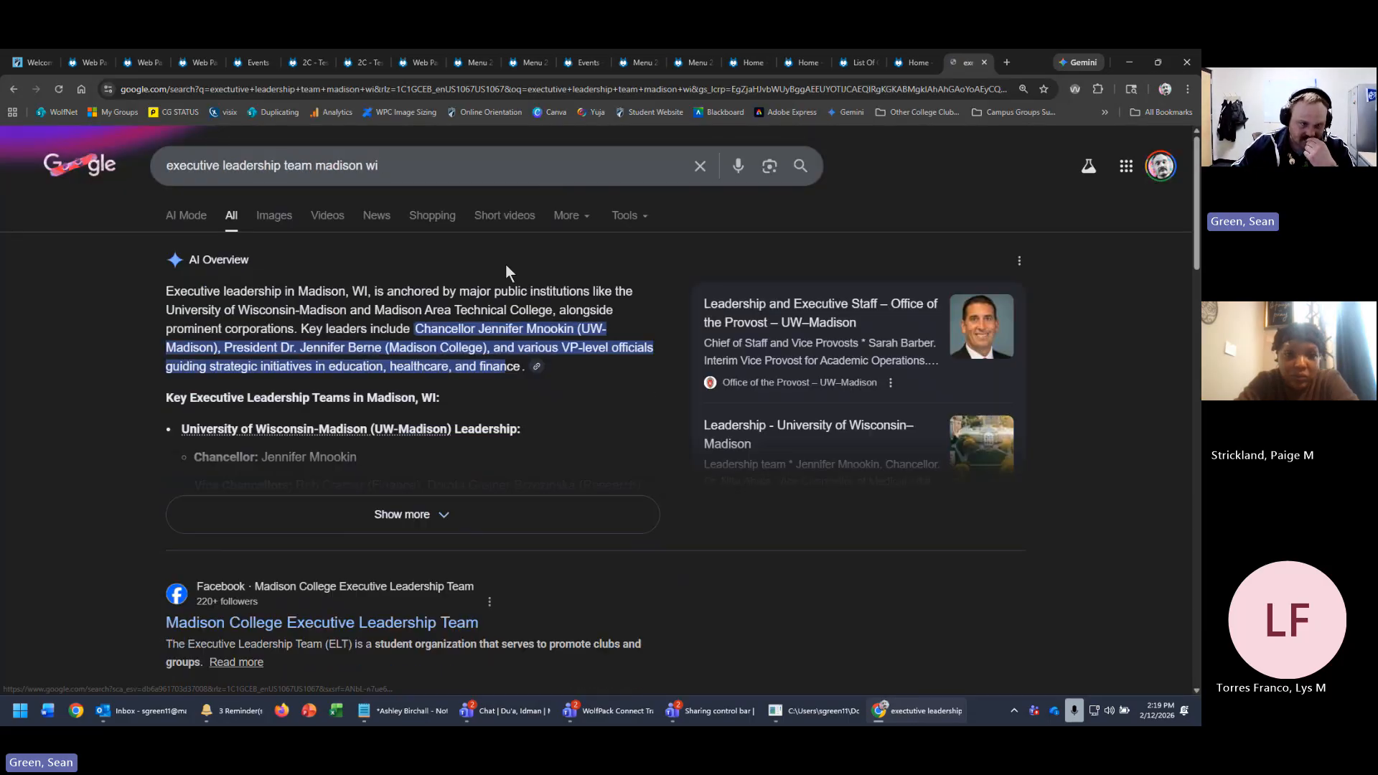
scroll(916, 607, down, 1)
scroll(915, 605, down, 4)
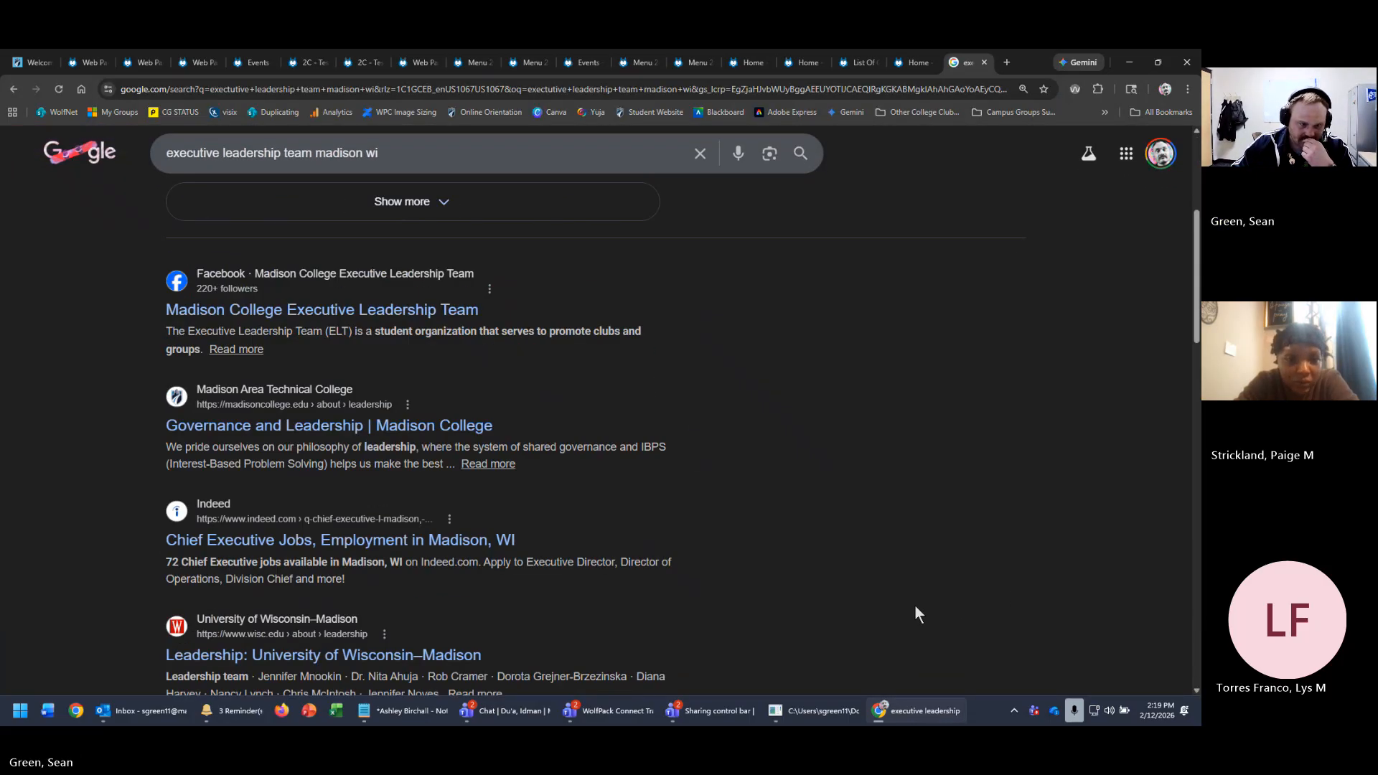
scroll(914, 605, down, 1)
- Append 'wolfpack connect' to the query, rerun it, and highlight the Login result's welcome line
click(466, 156)
text(wo)
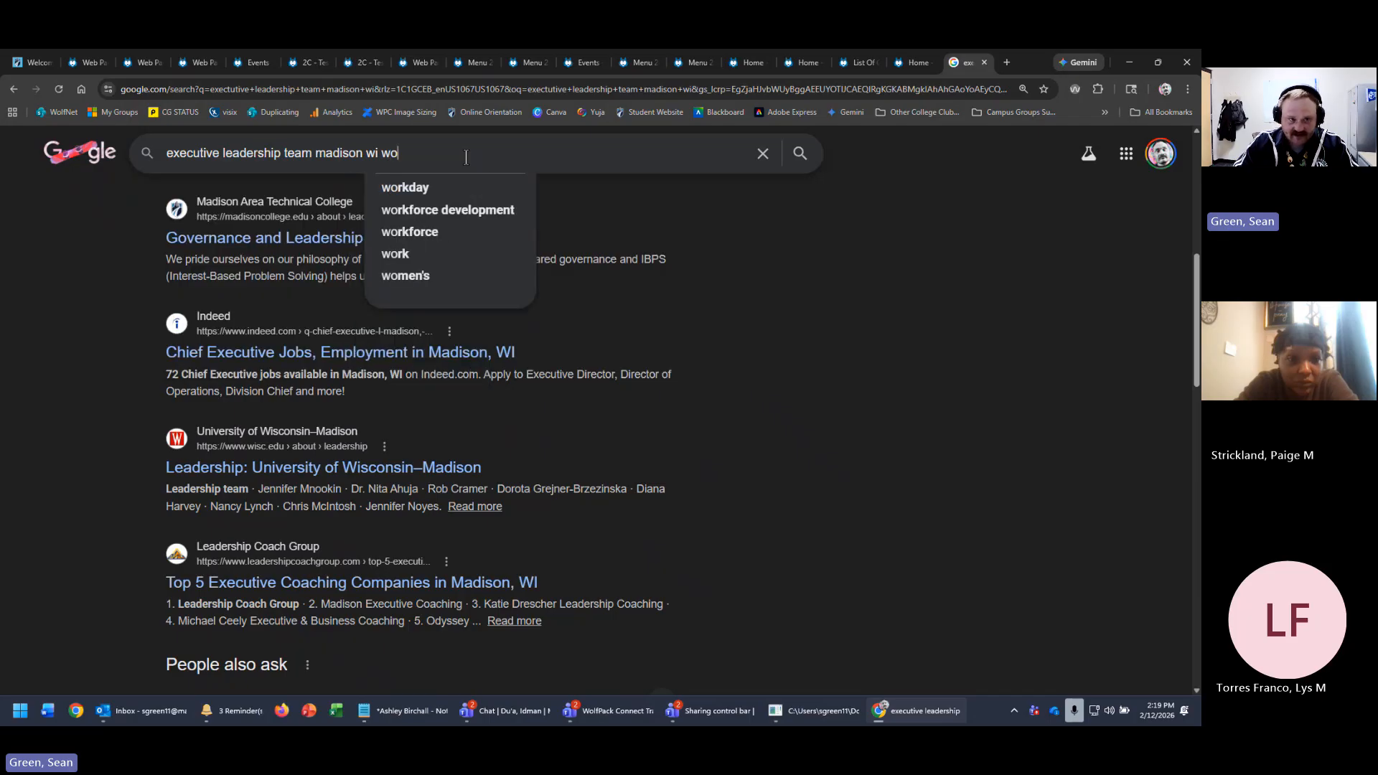
text(lfpack connect)
key(Return)
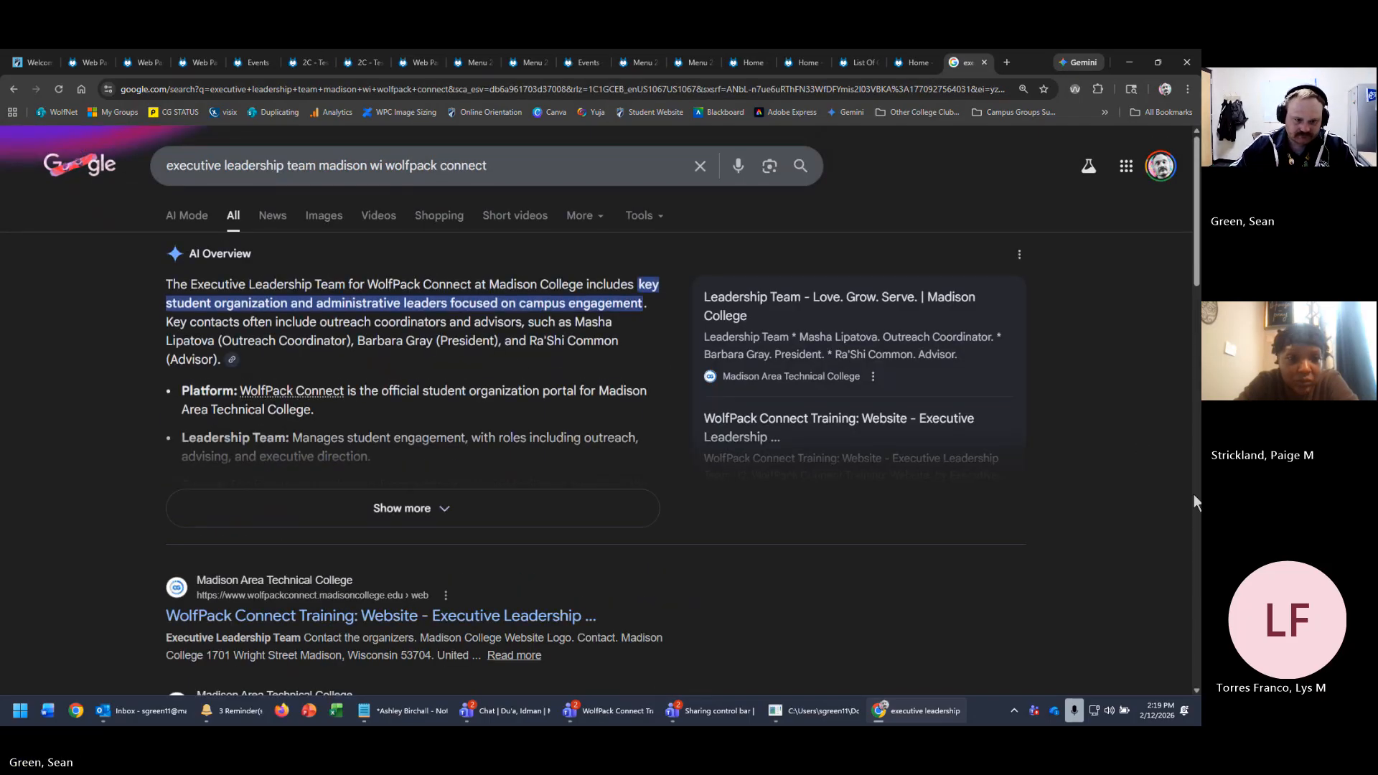
scroll(1091, 554, down, 3)
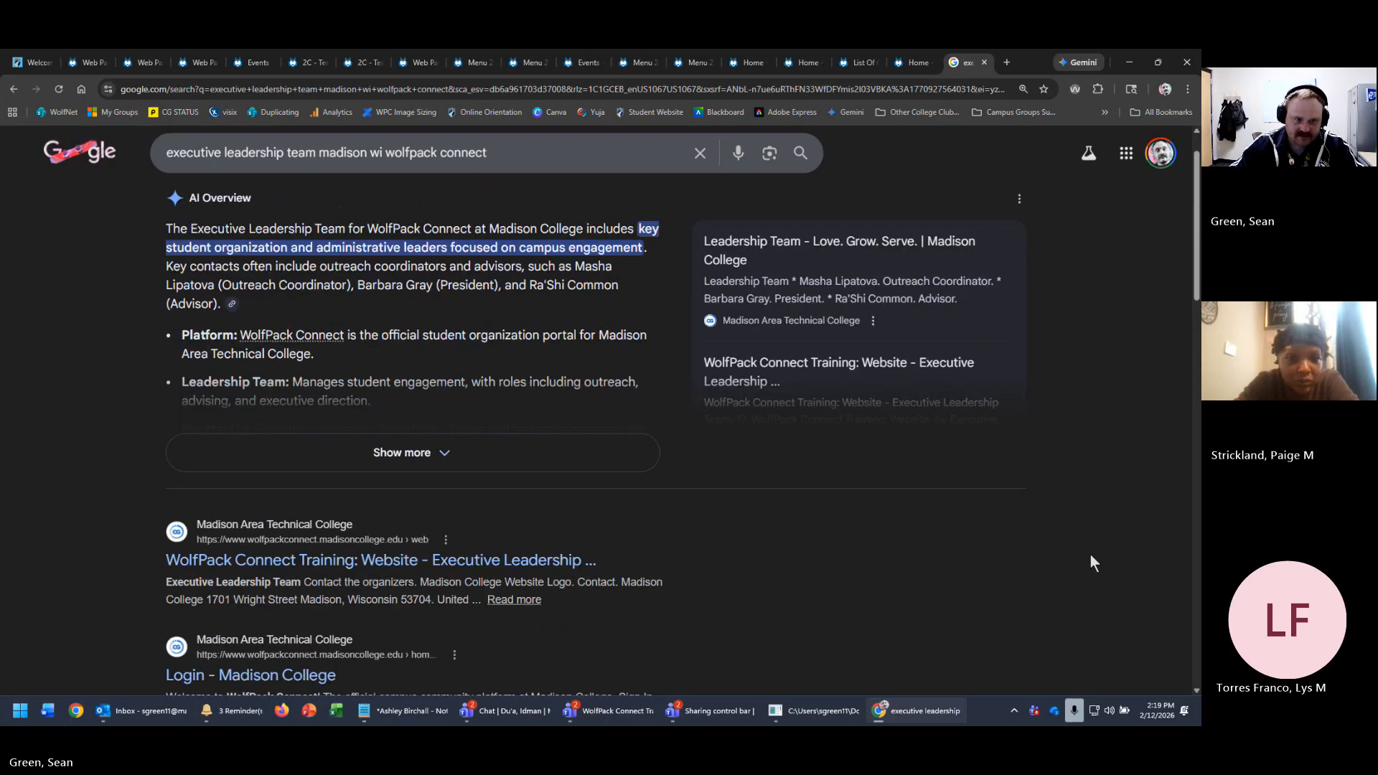
scroll(1091, 556, down, 1)
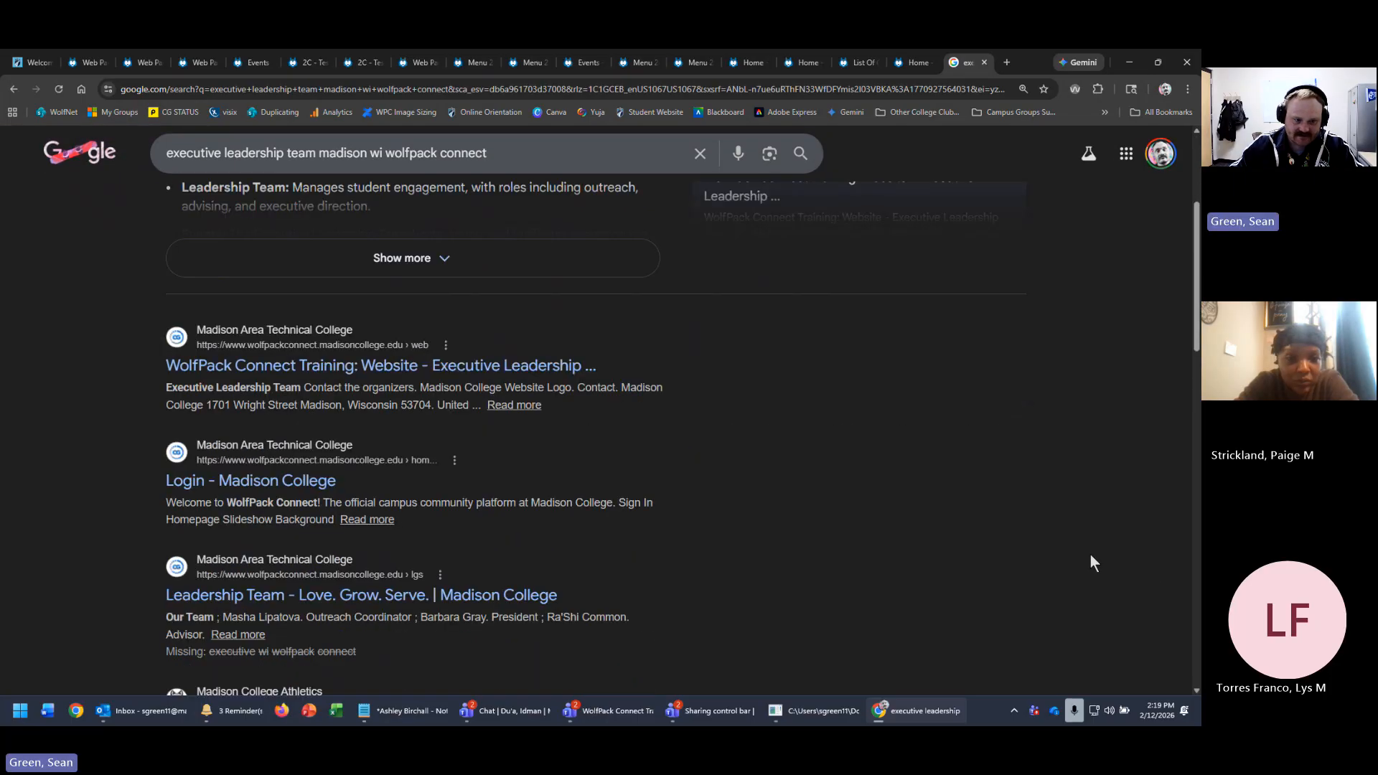
scroll(1091, 556, down, 3)
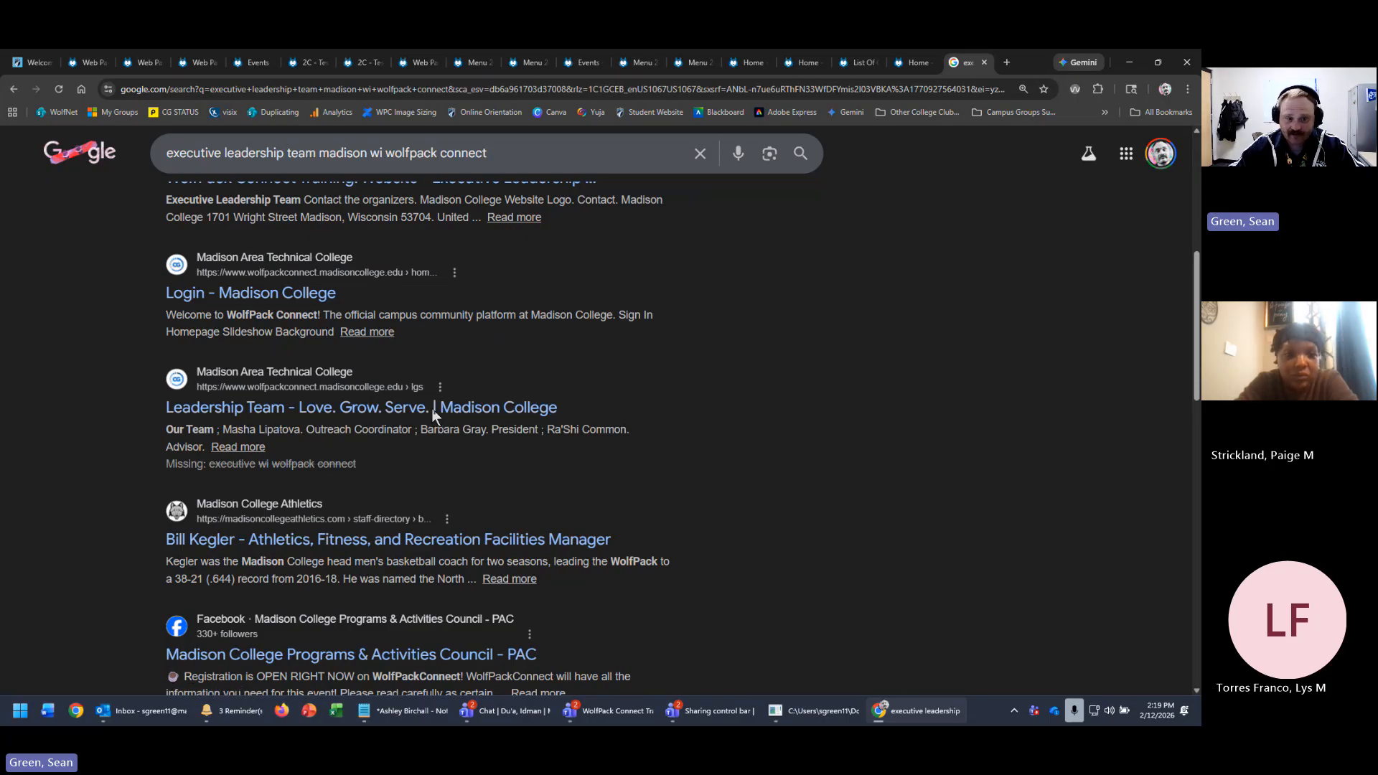
scroll(635, 424, up, 1)
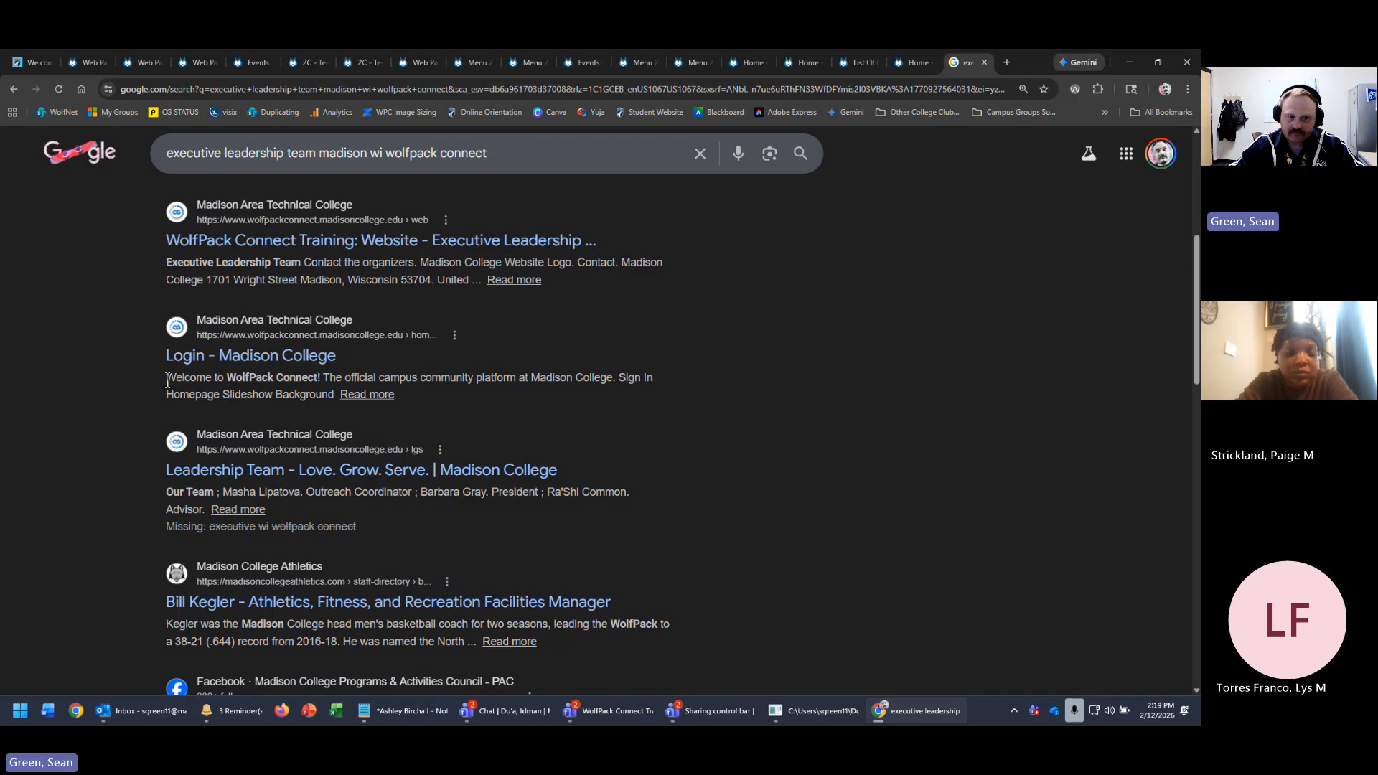
drag(166, 377, 614, 380)
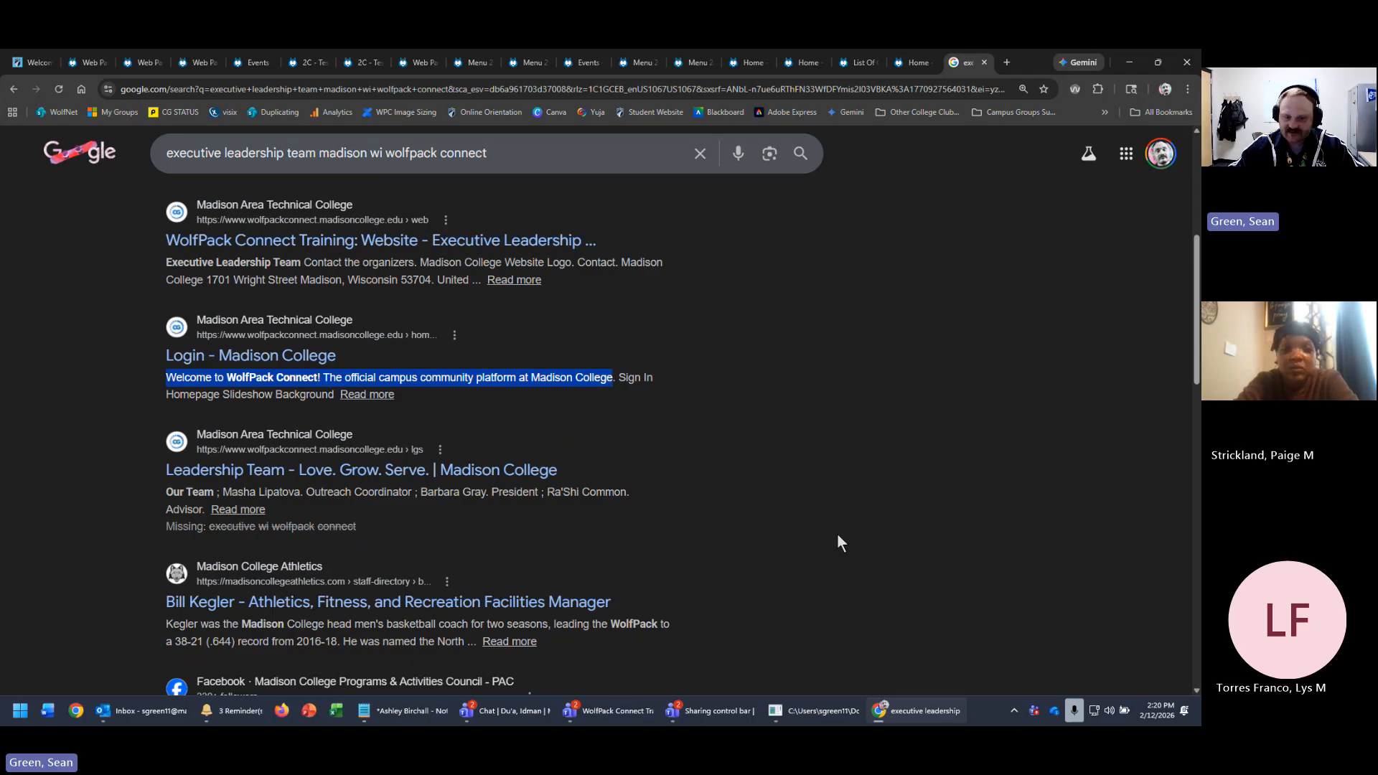
- Open an incognito window, go to the students site, and open WolfPack Connect's login page
right_click(138, 711)
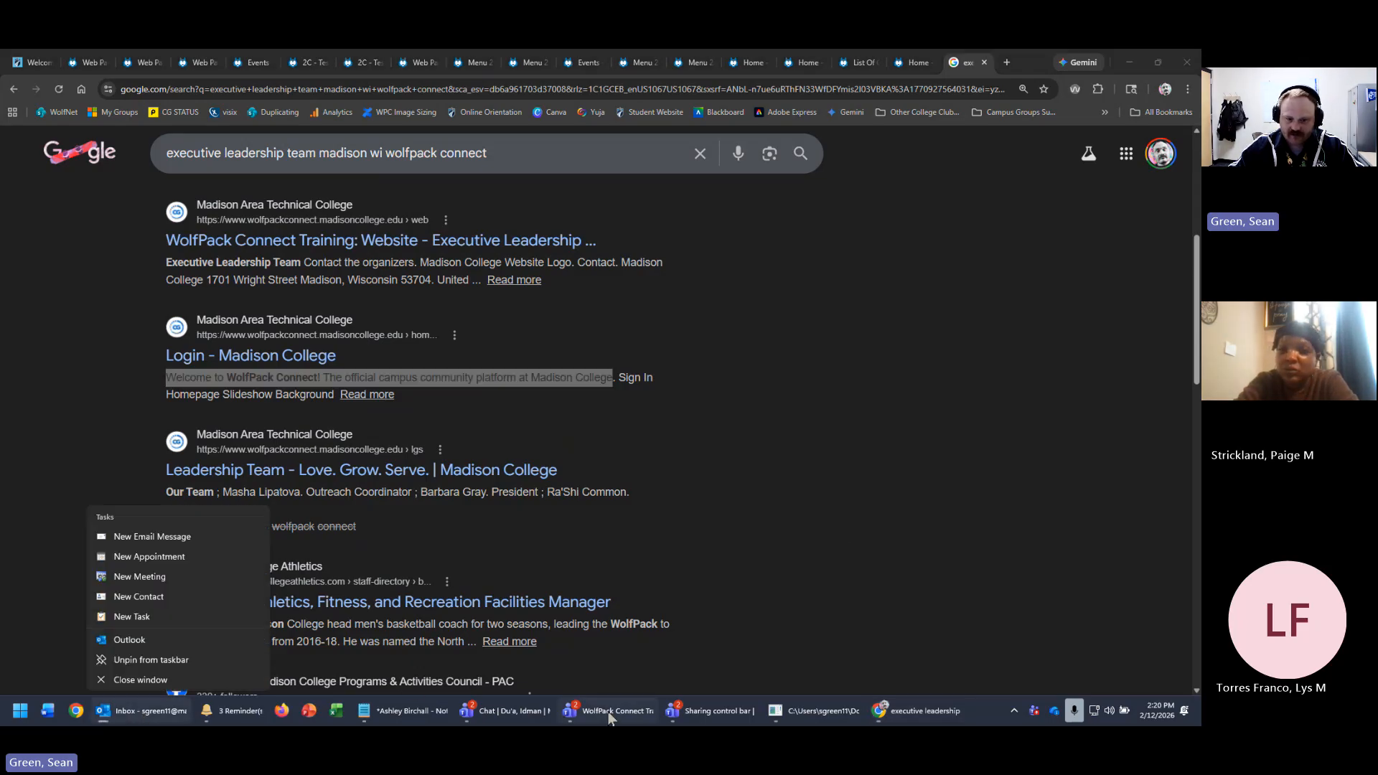
right_click(923, 711)
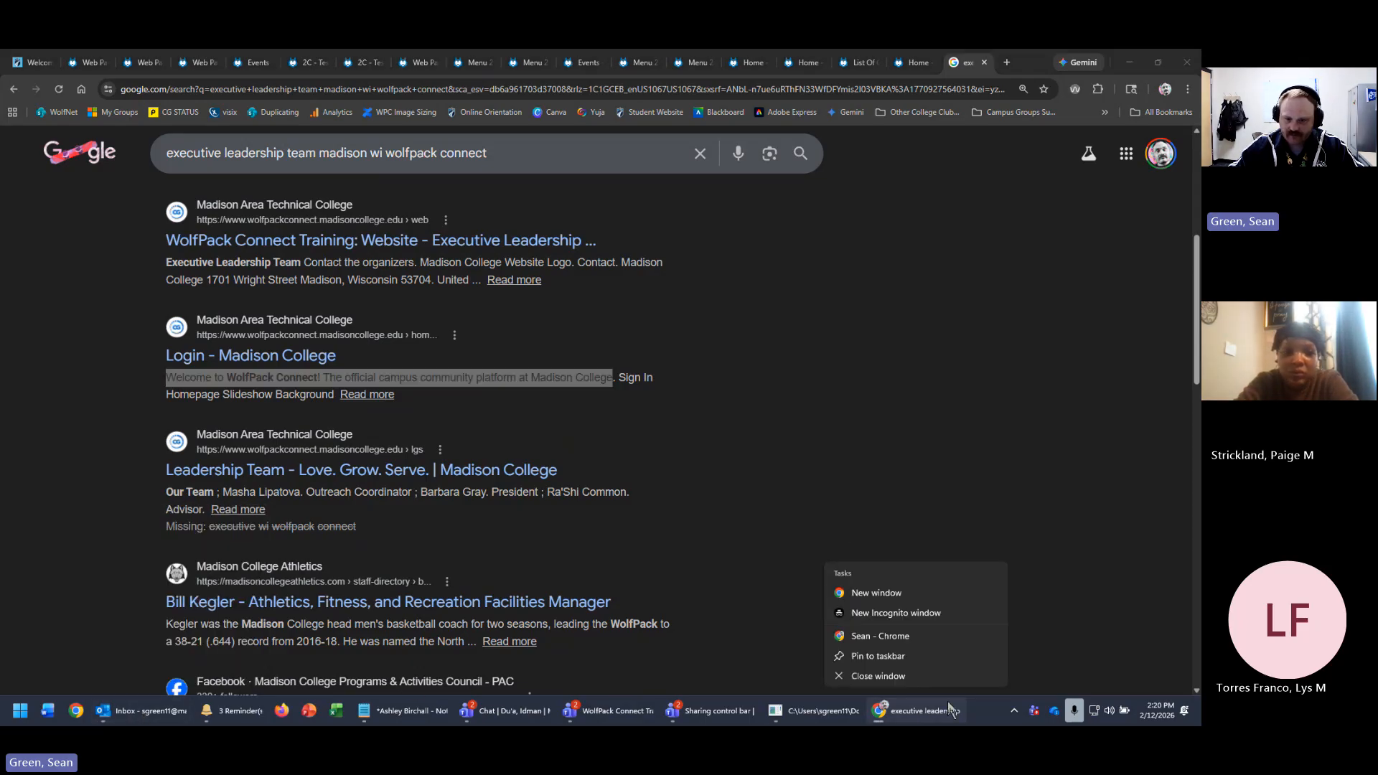
click(913, 612)
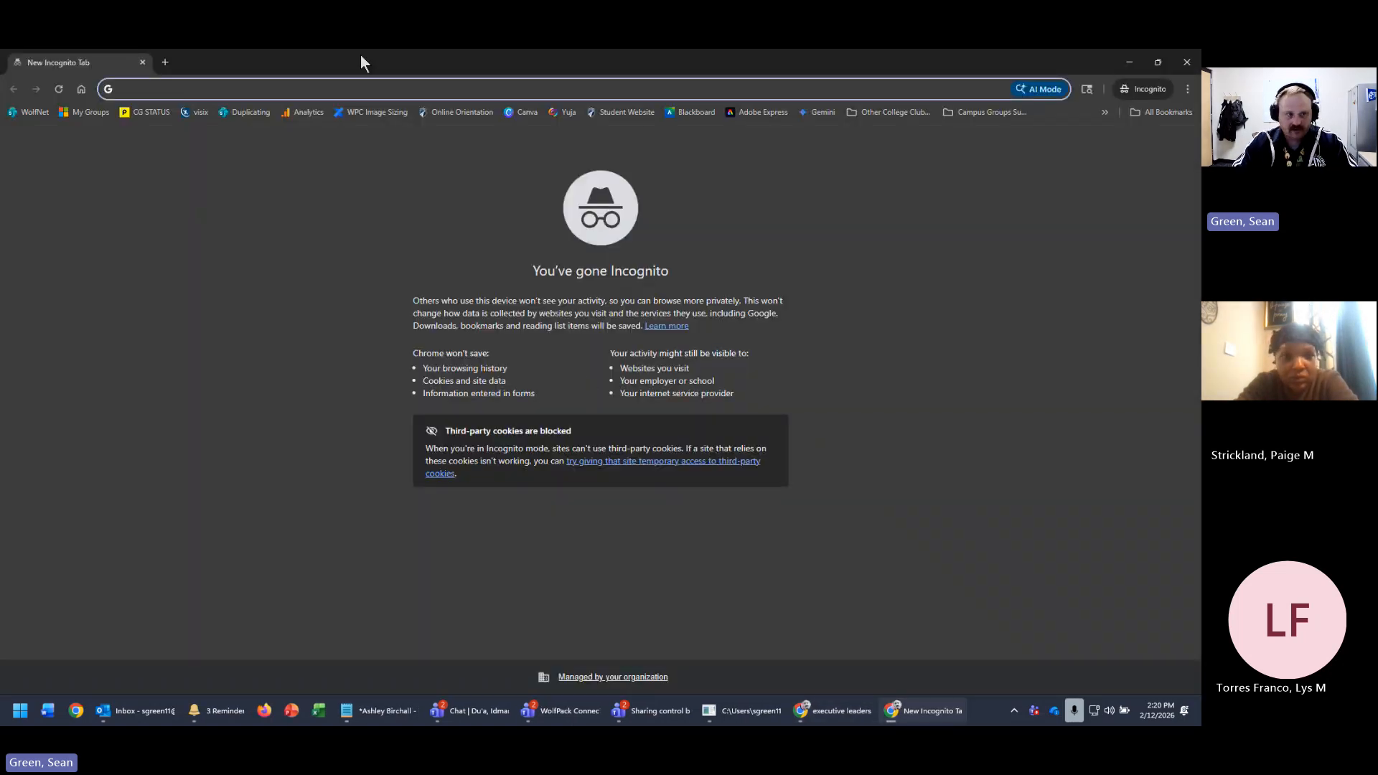
text(students.madisoncollege.edu)
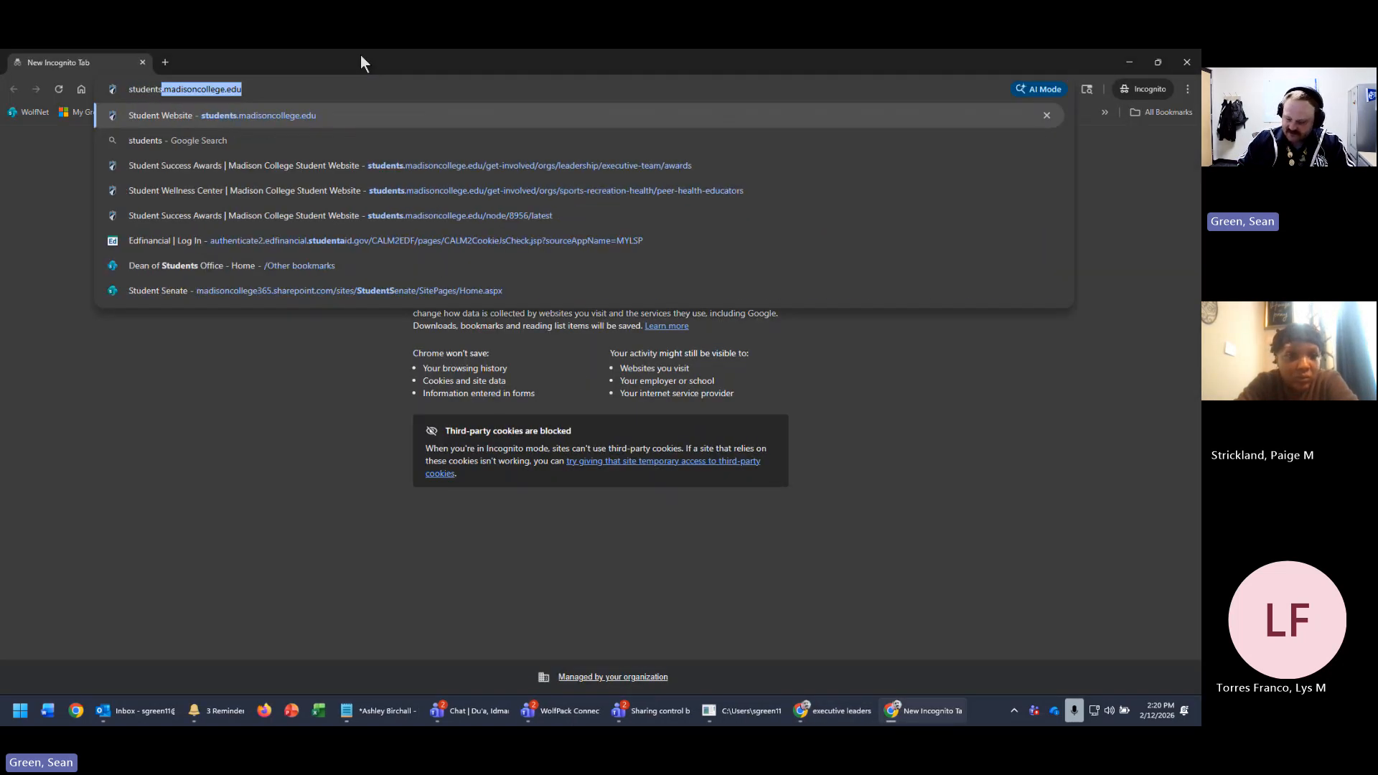
key(Return)
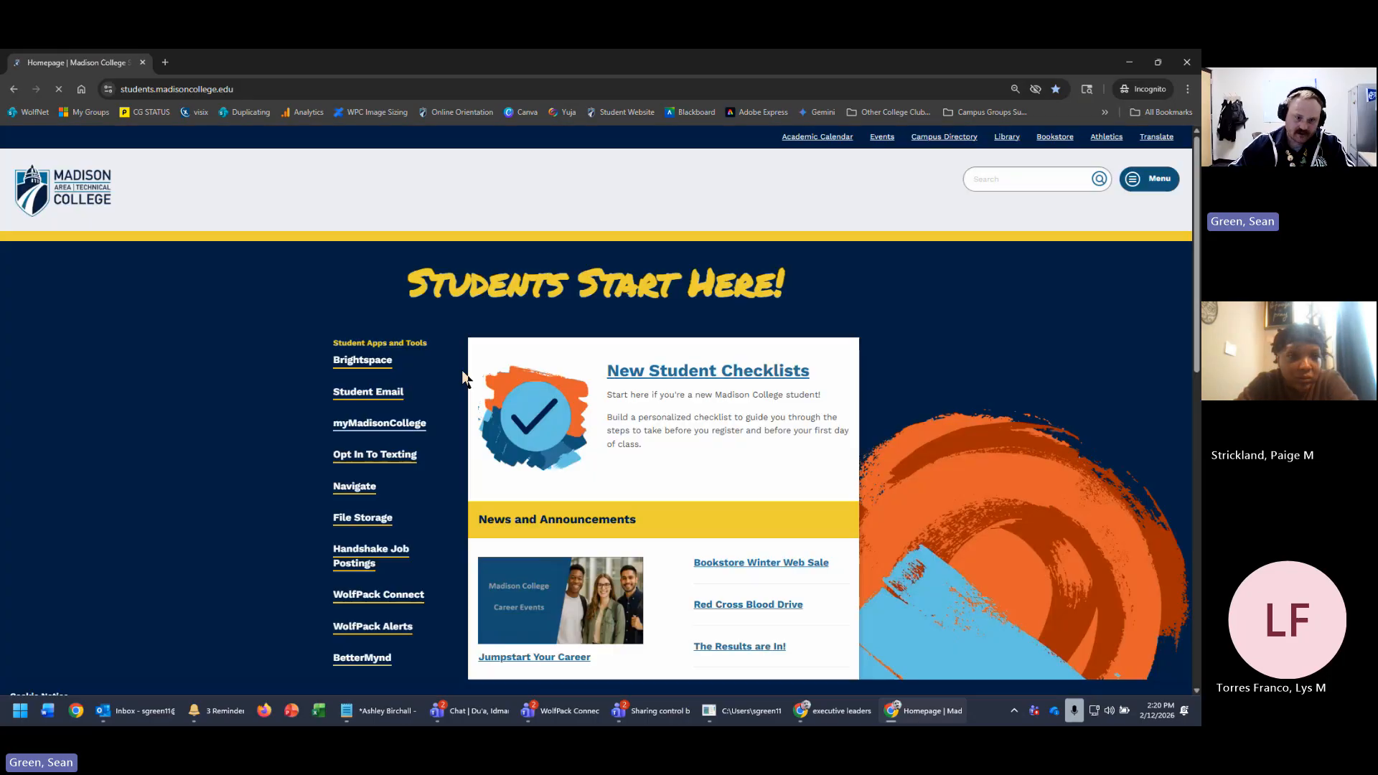
scroll(490, 500, down, 1)
scroll(488, 500, down, 2)
click(395, 287)
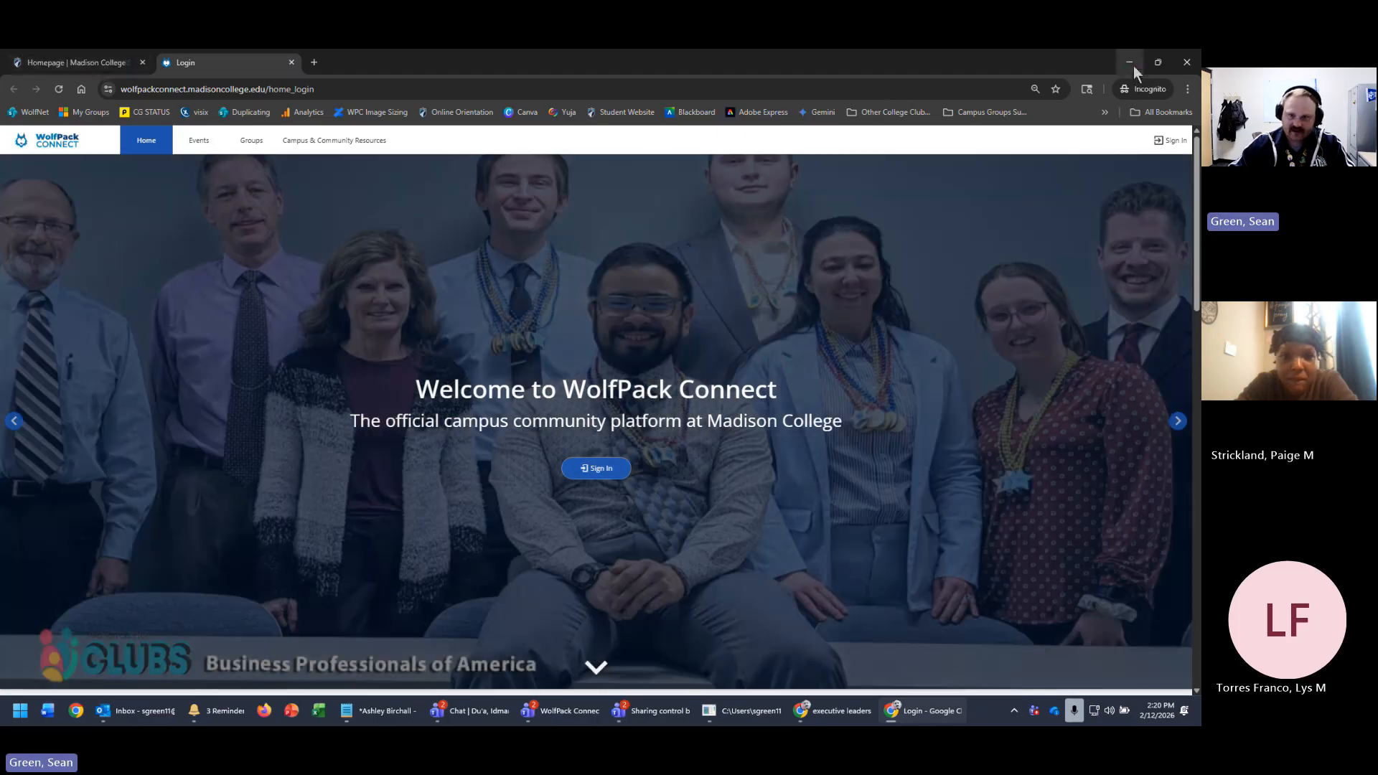
- Advance the login slideshow to the Black Student Union photo, then return to the Google results
click(1178, 421)
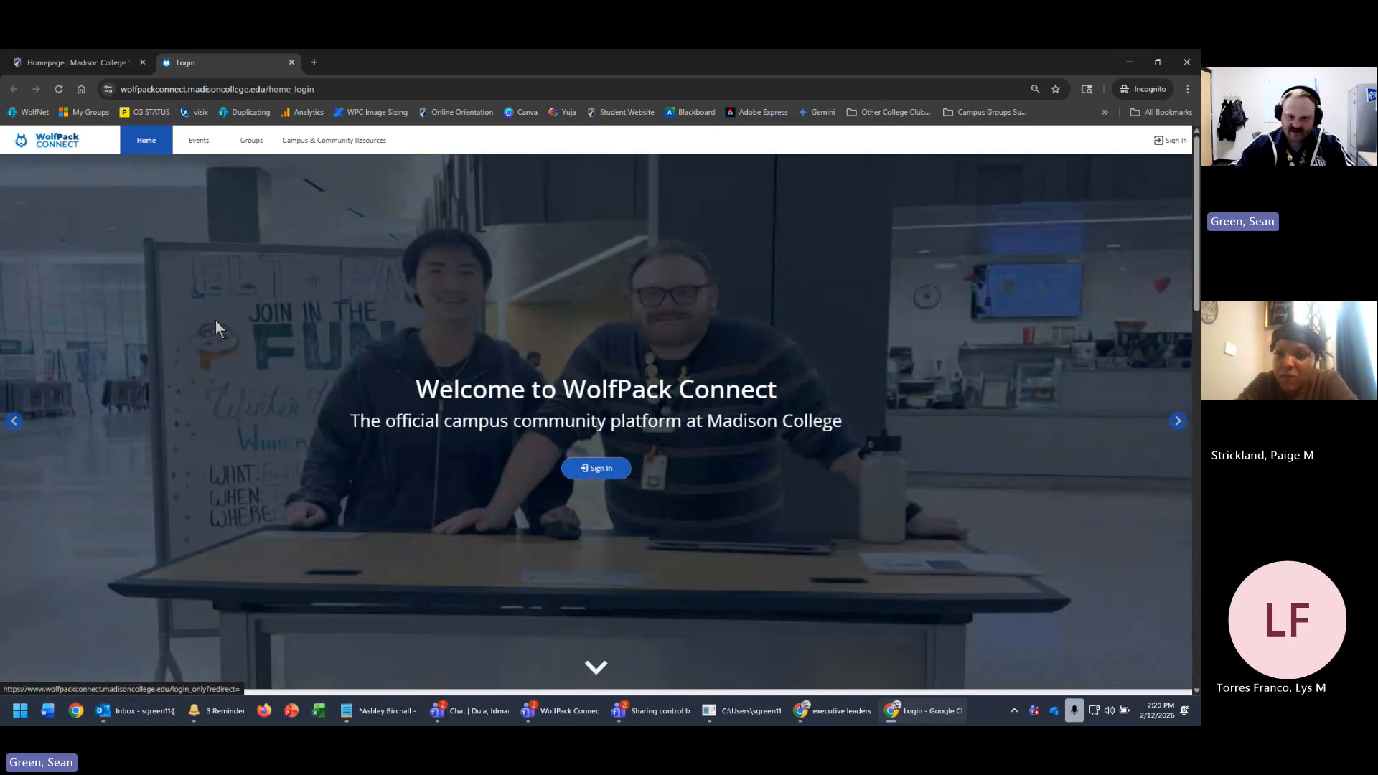
click(1178, 425)
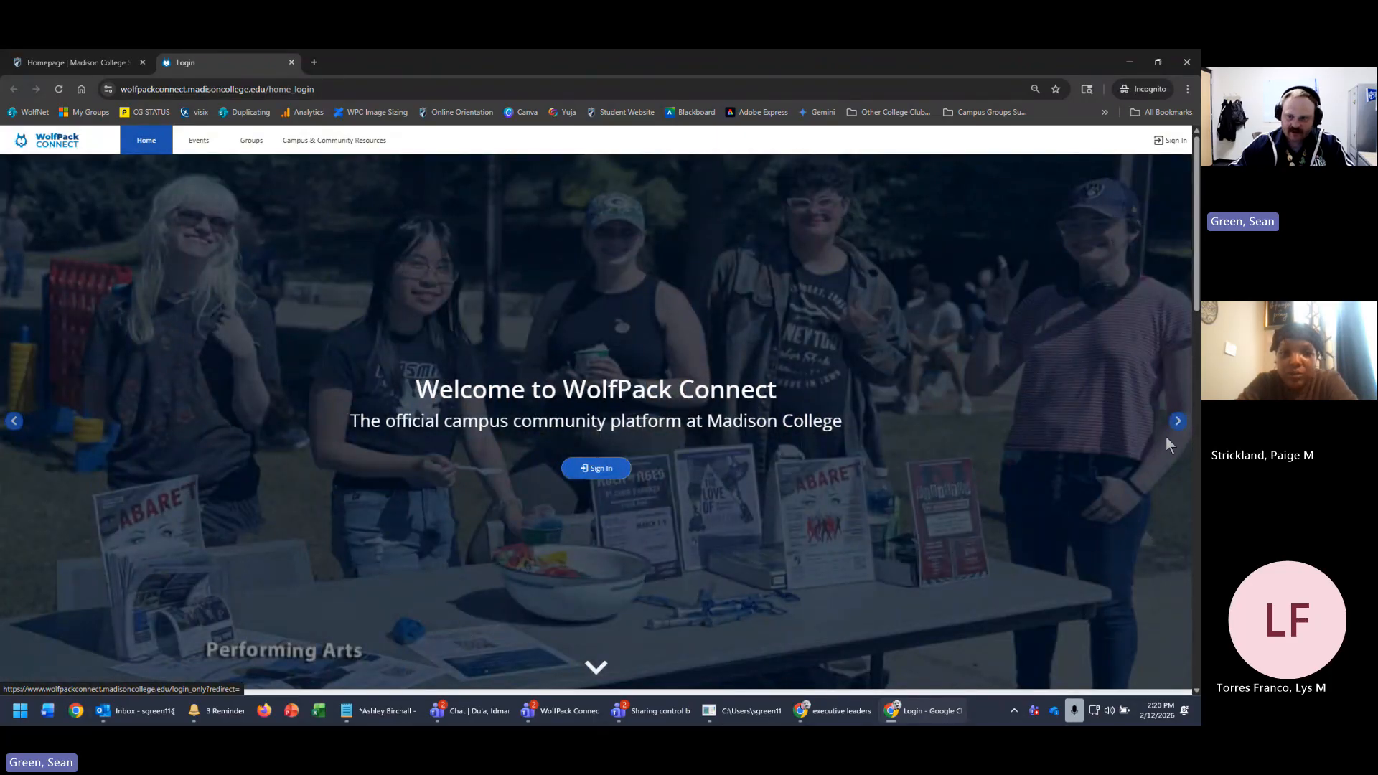
click(1176, 424)
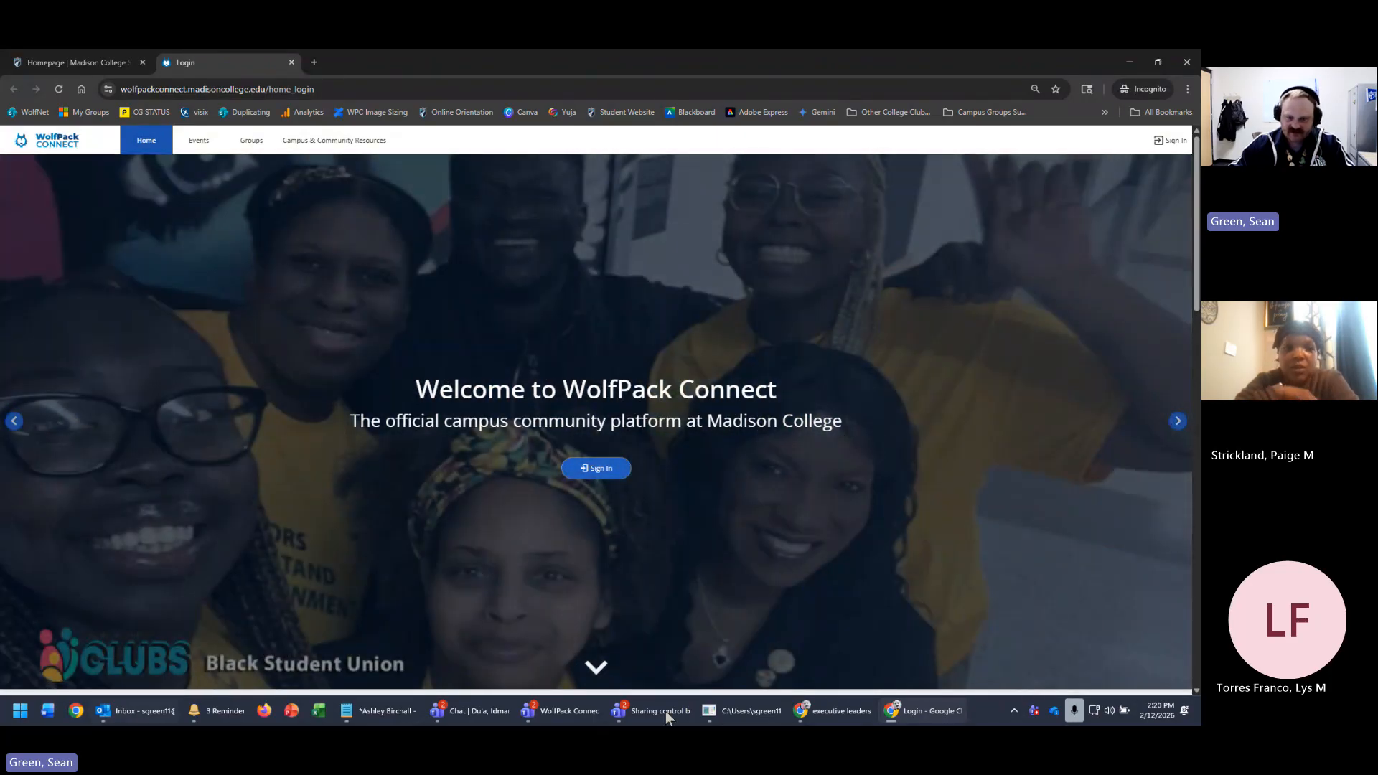
click(839, 710)
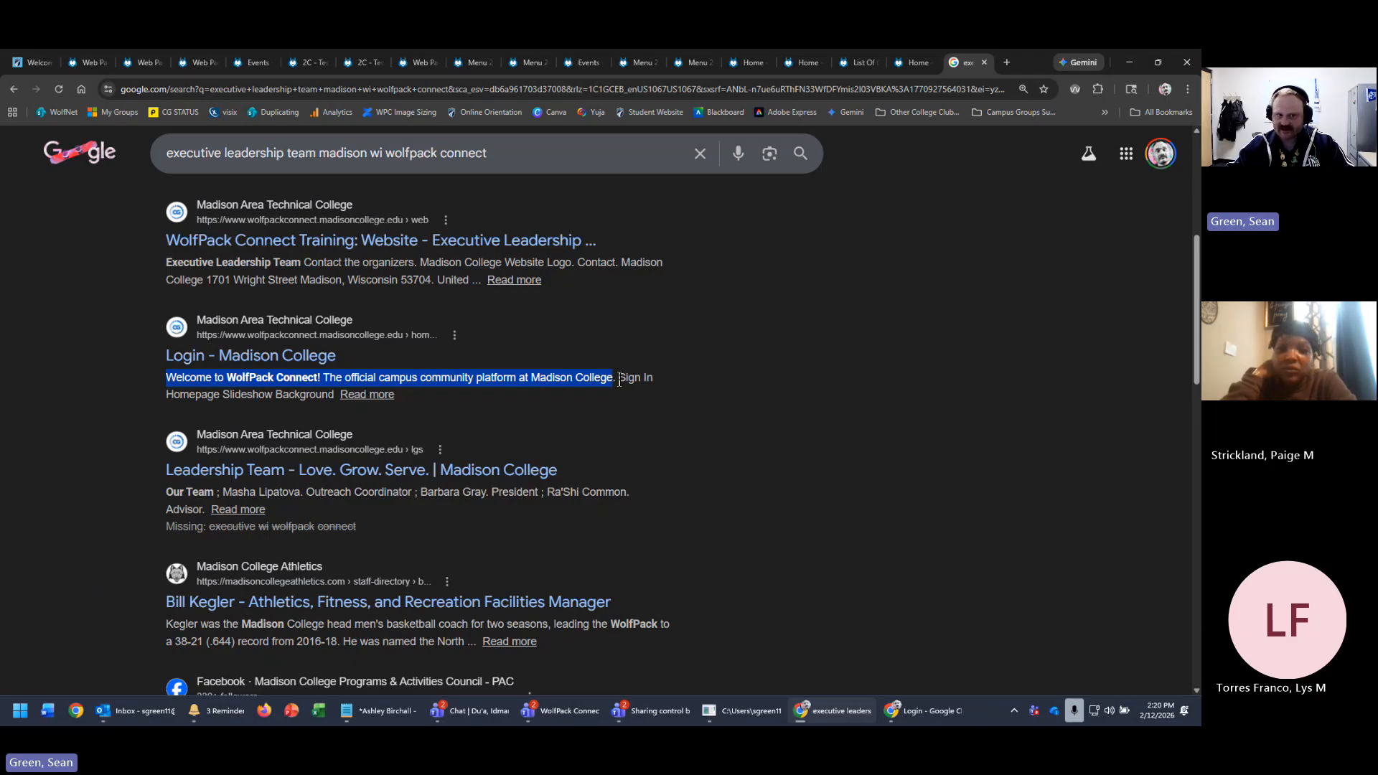
- Open the 'WolfPack Connect Training: Website' event result, then go back to the search results
click(856, 430)
scroll(954, 420, up, 3)
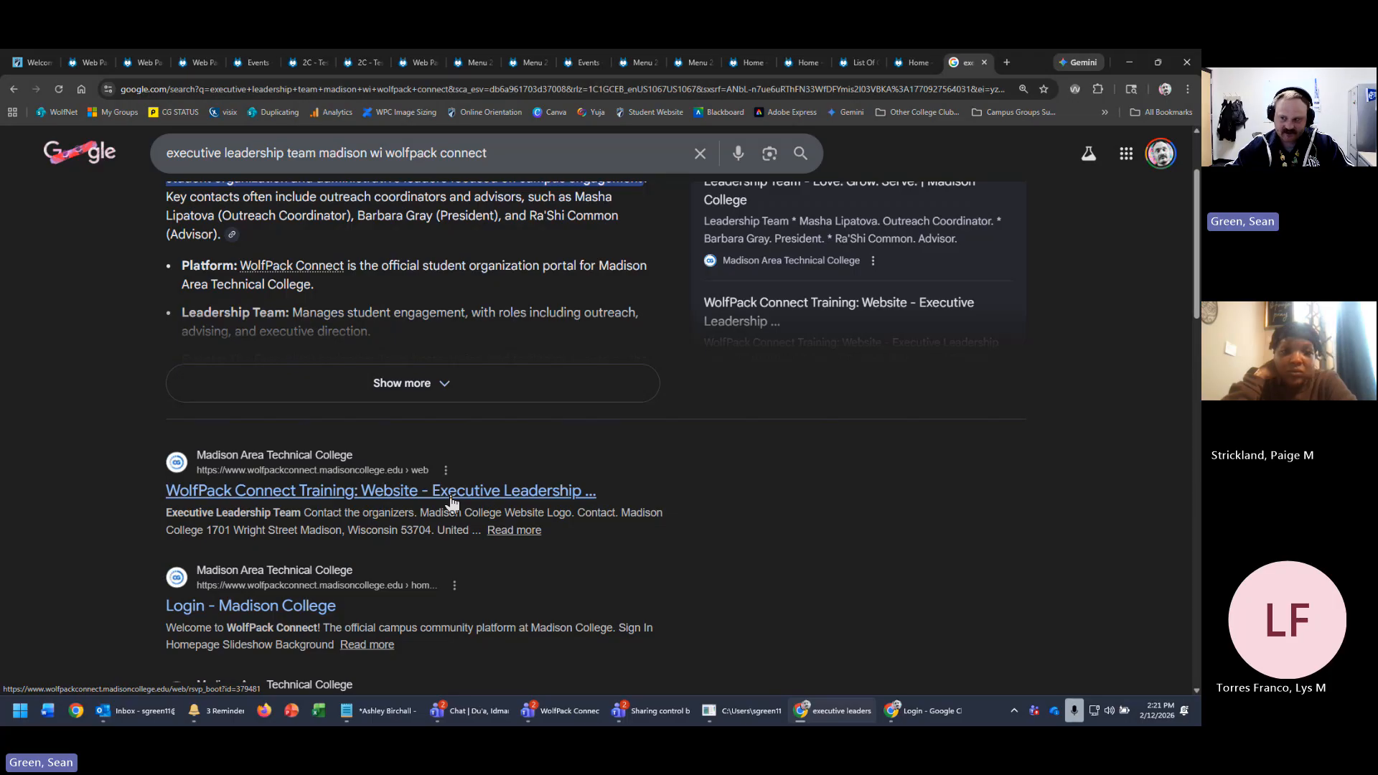
click(515, 530)
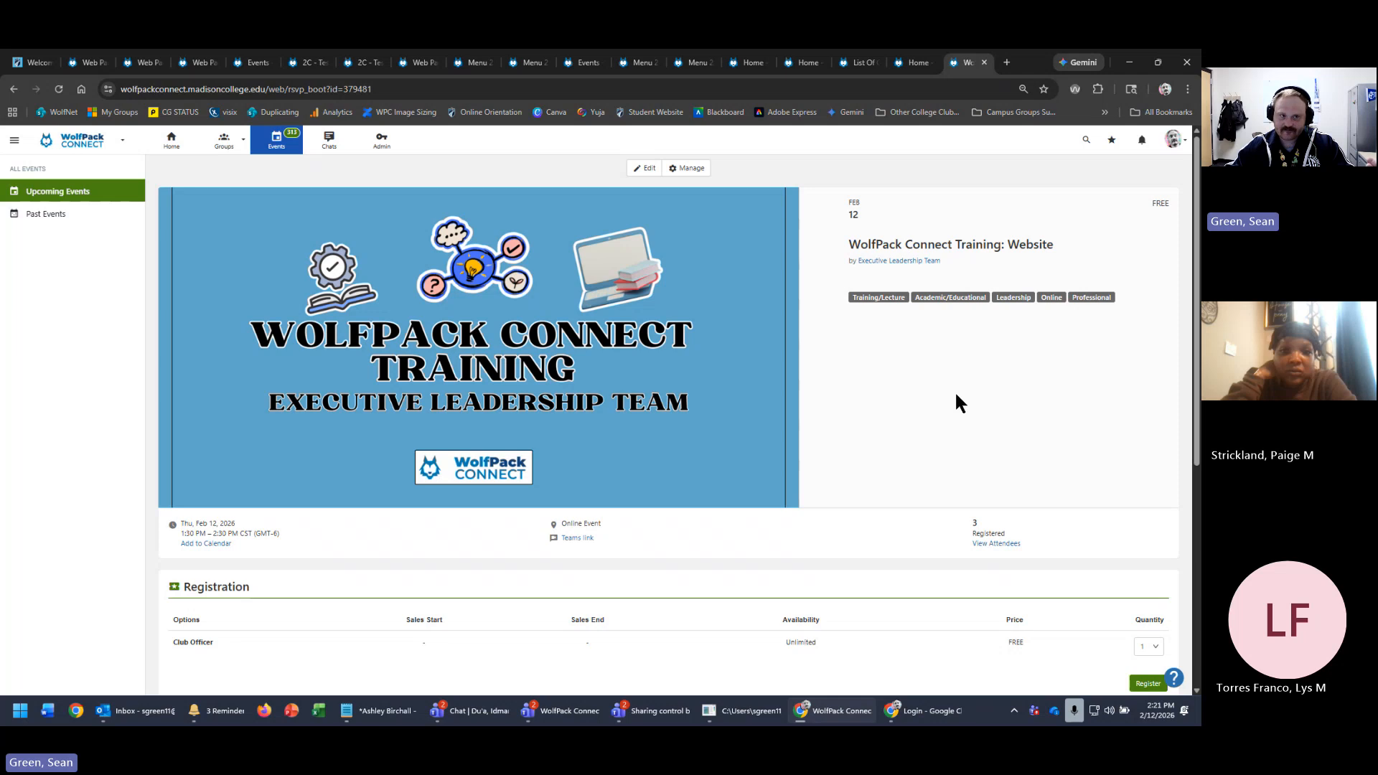
click(14, 88)
- Scroll the results, highlight 'madison wi' in the query, and dismiss suggestions to show the AI Overview
scroll(899, 545, down, 7)
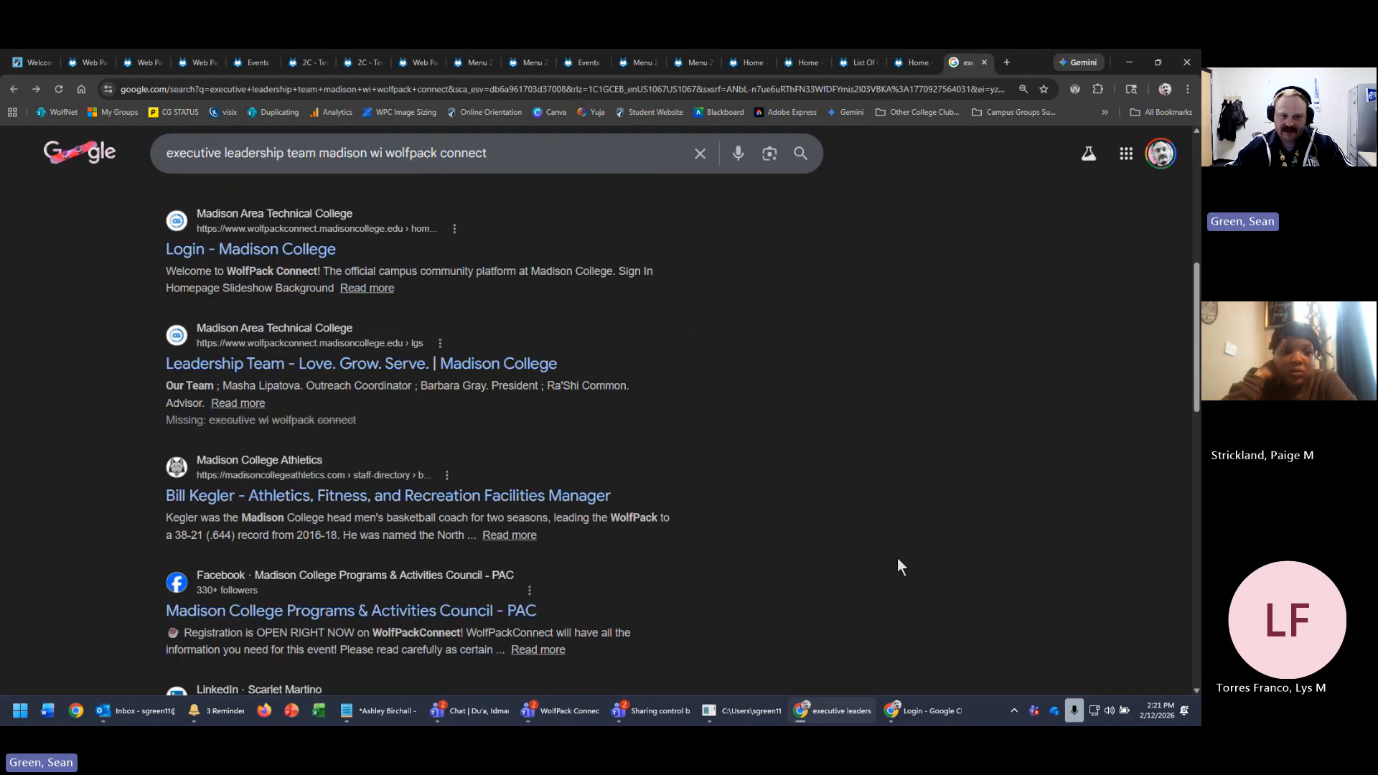
scroll(898, 559, down, 3)
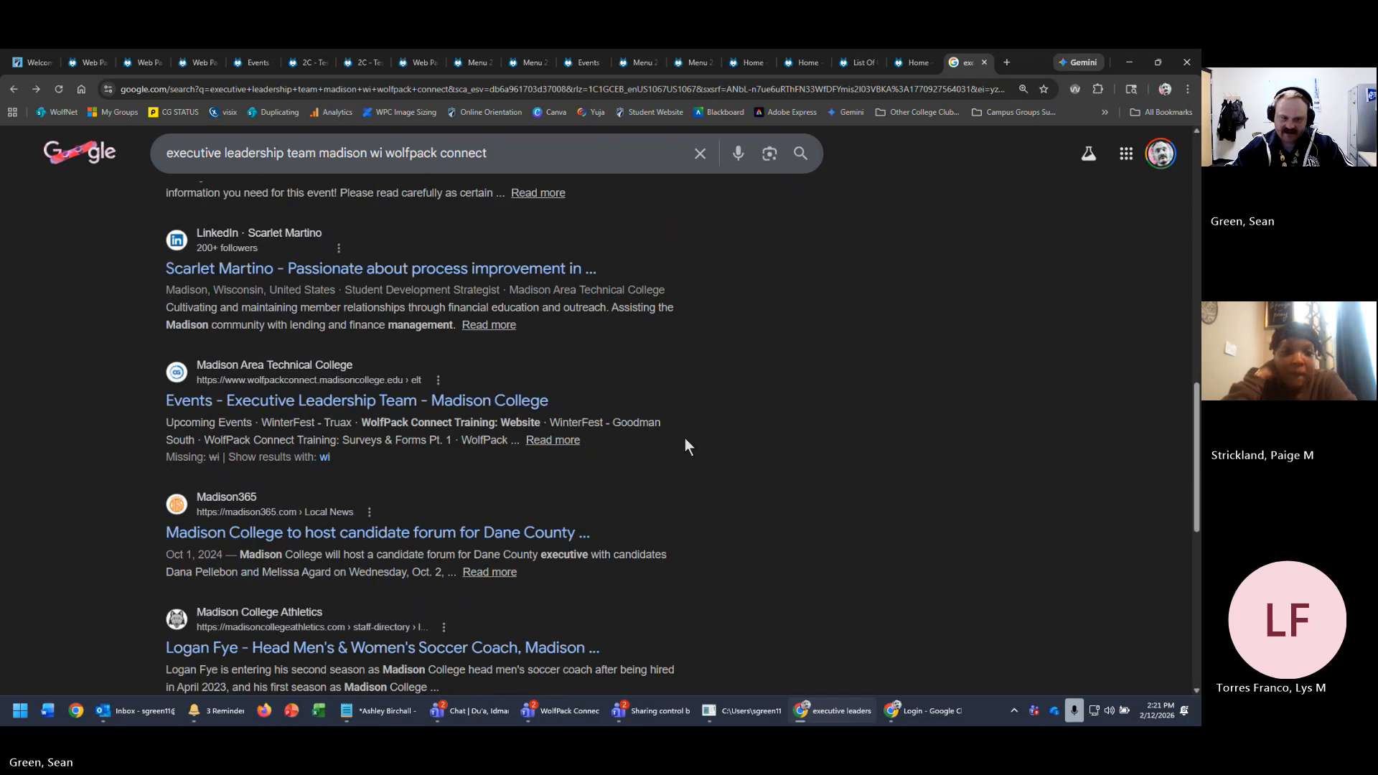
scroll(685, 445, down, 7)
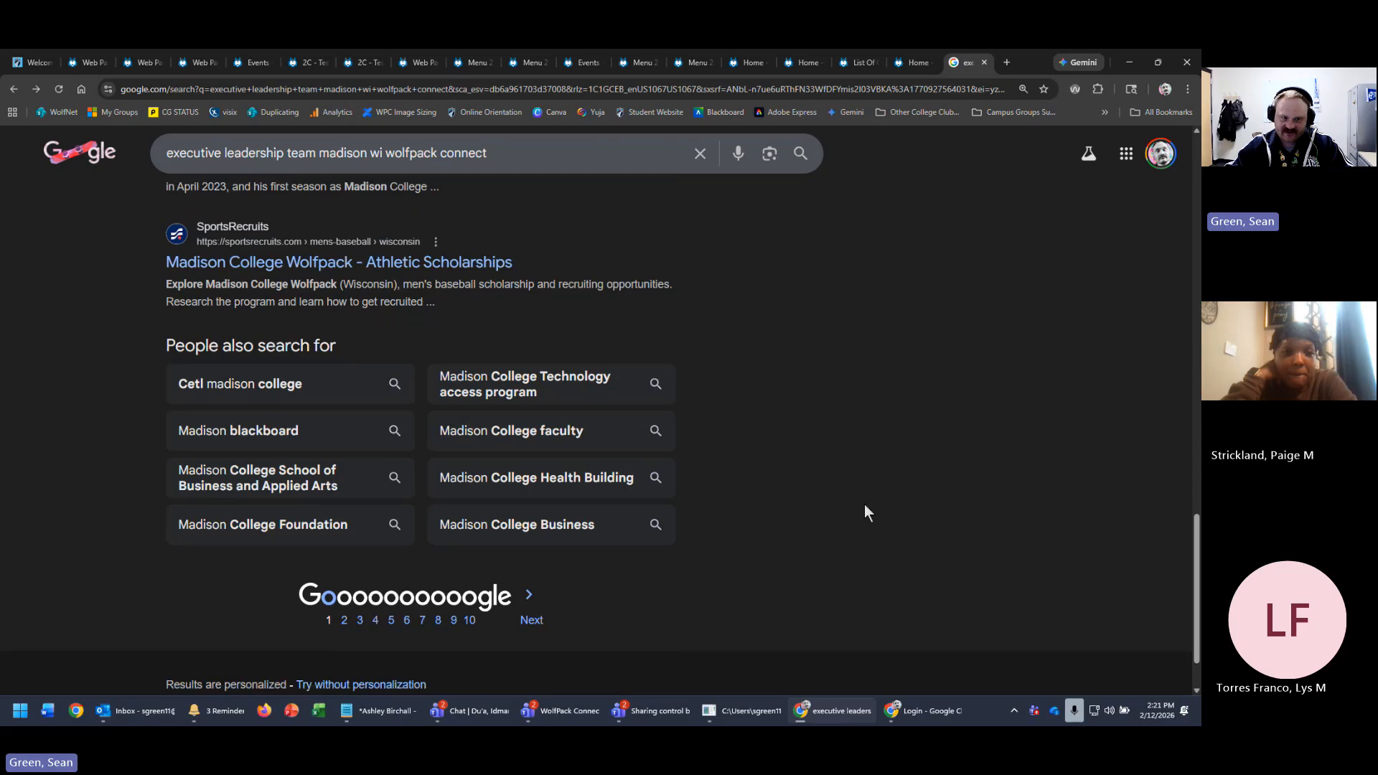
scroll(825, 578, up, 12)
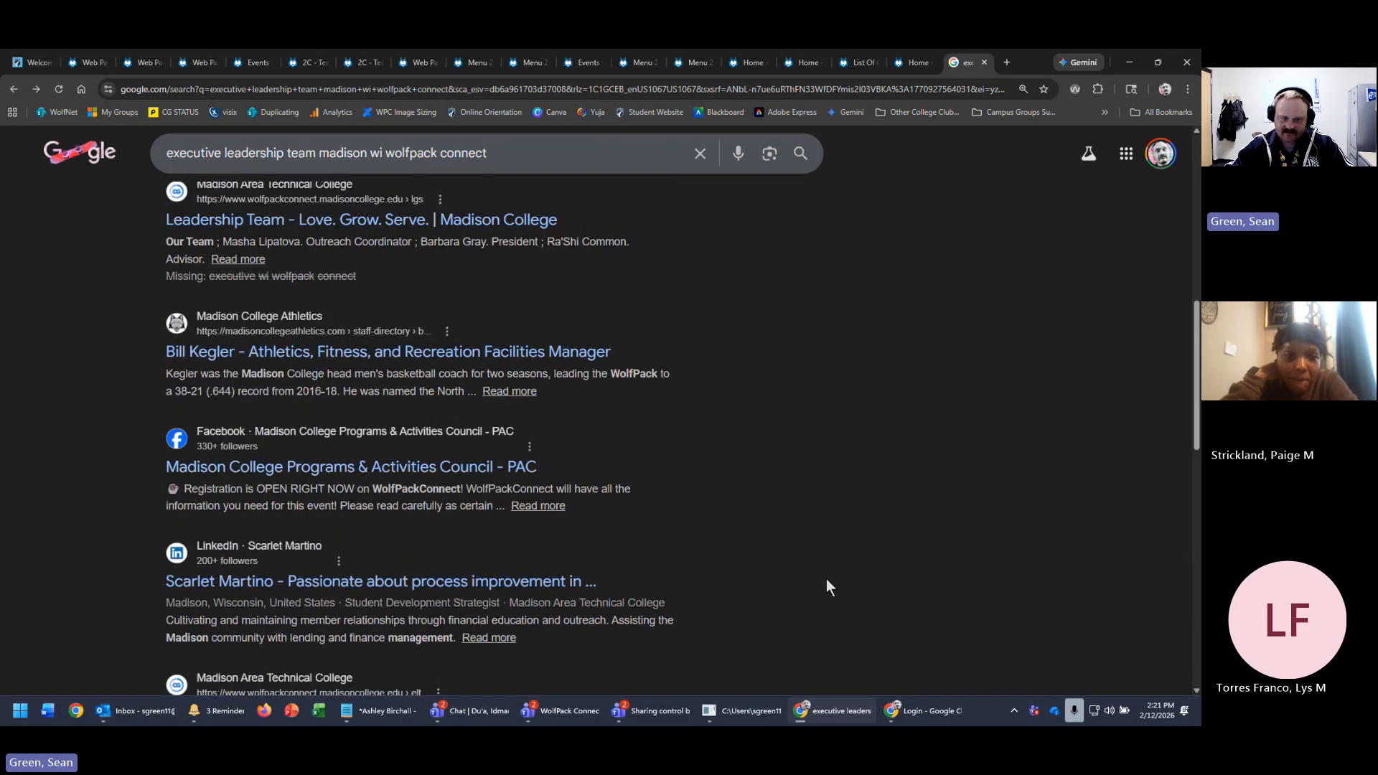
scroll(822, 585, up, 4)
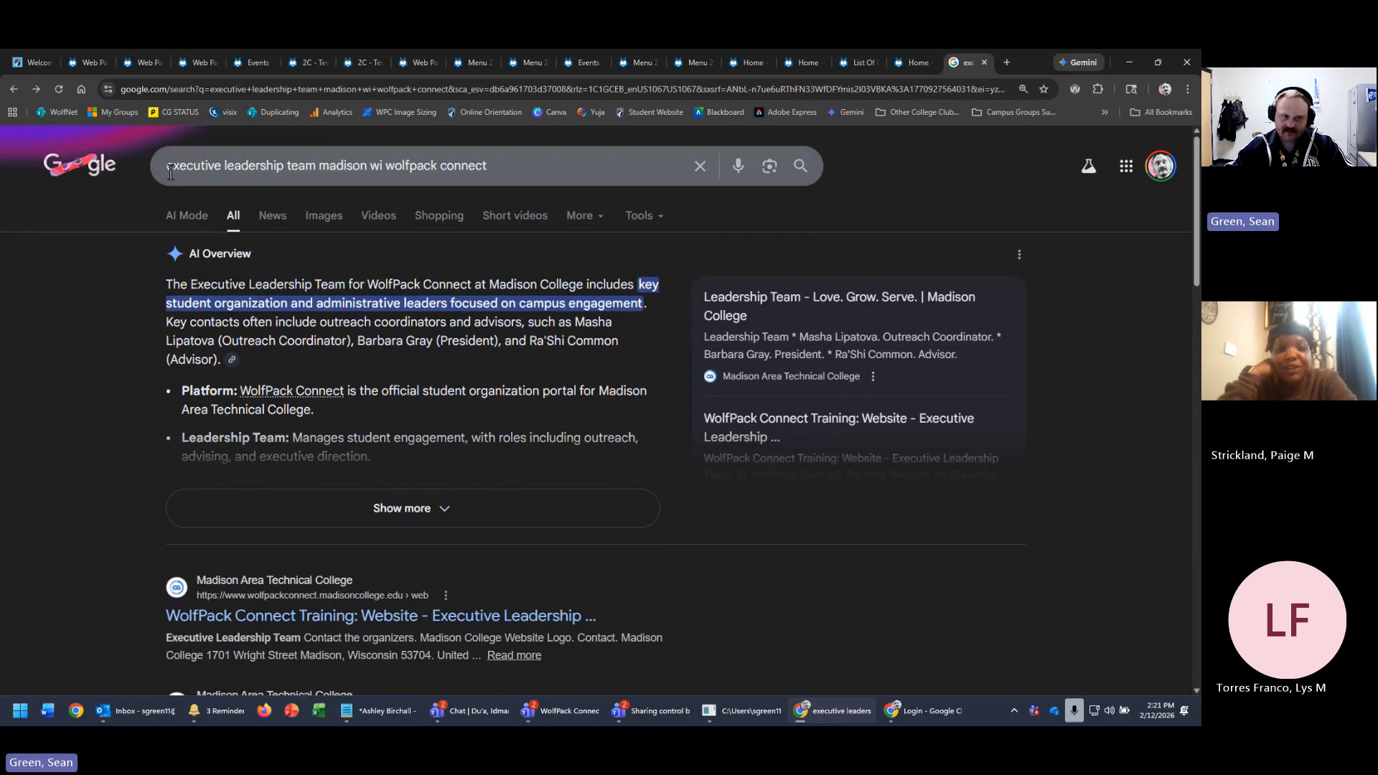
drag(168, 165, 314, 175)
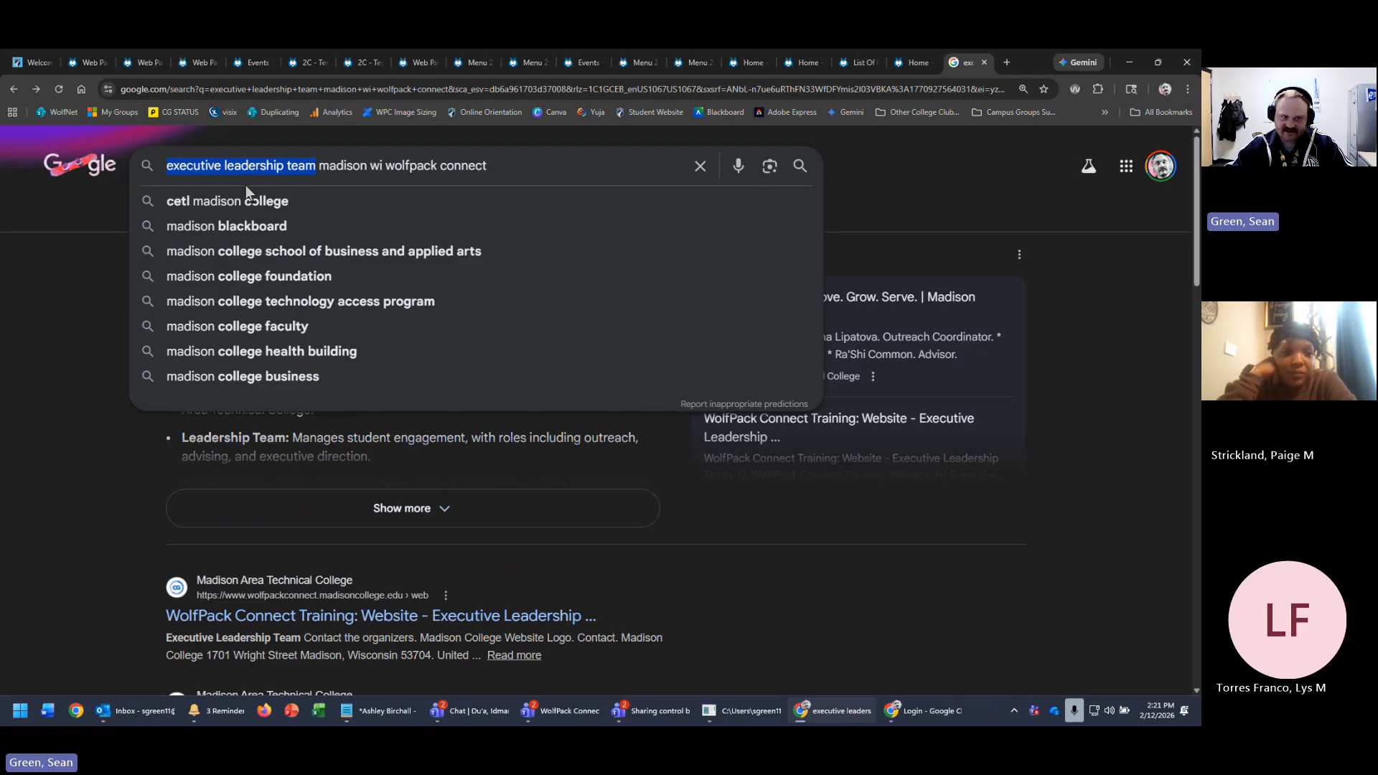
click(222, 172)
drag(316, 167, 495, 167)
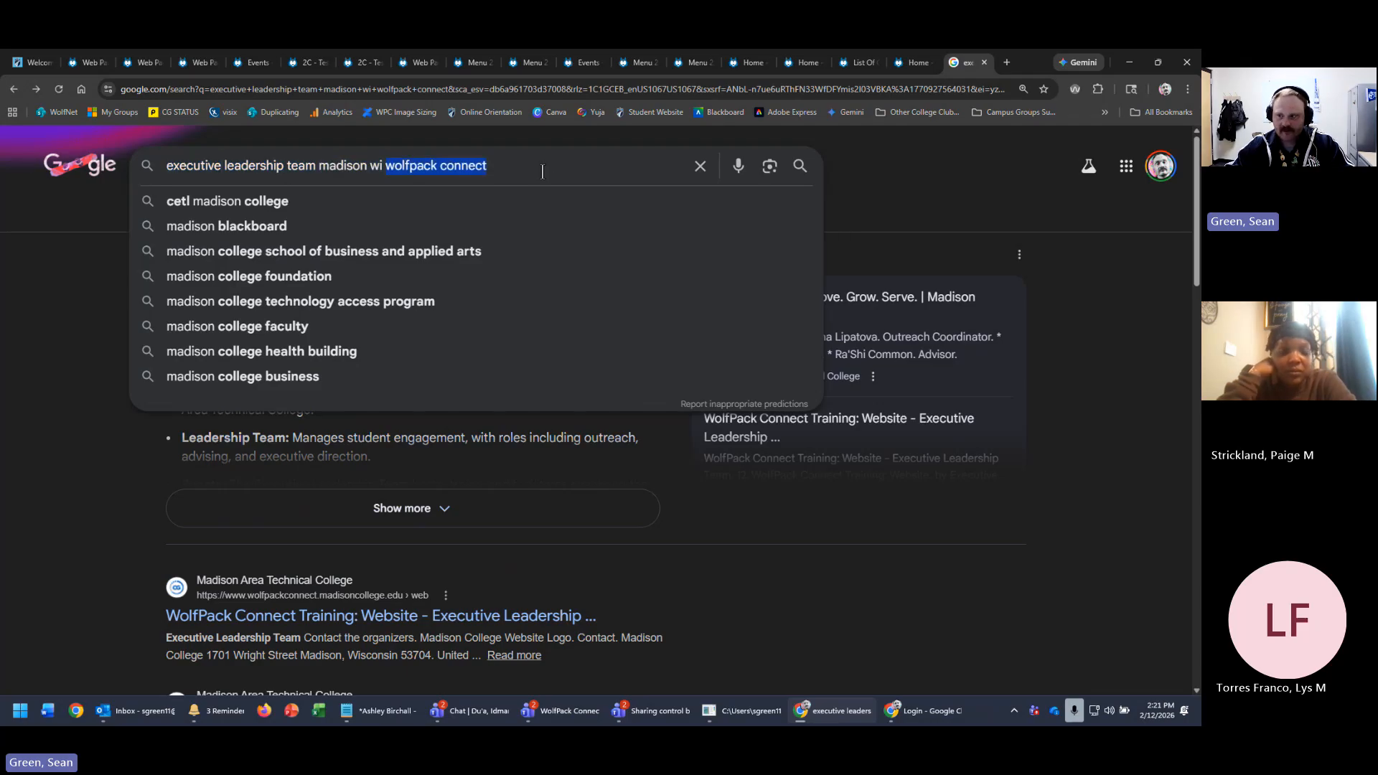
click(559, 165)
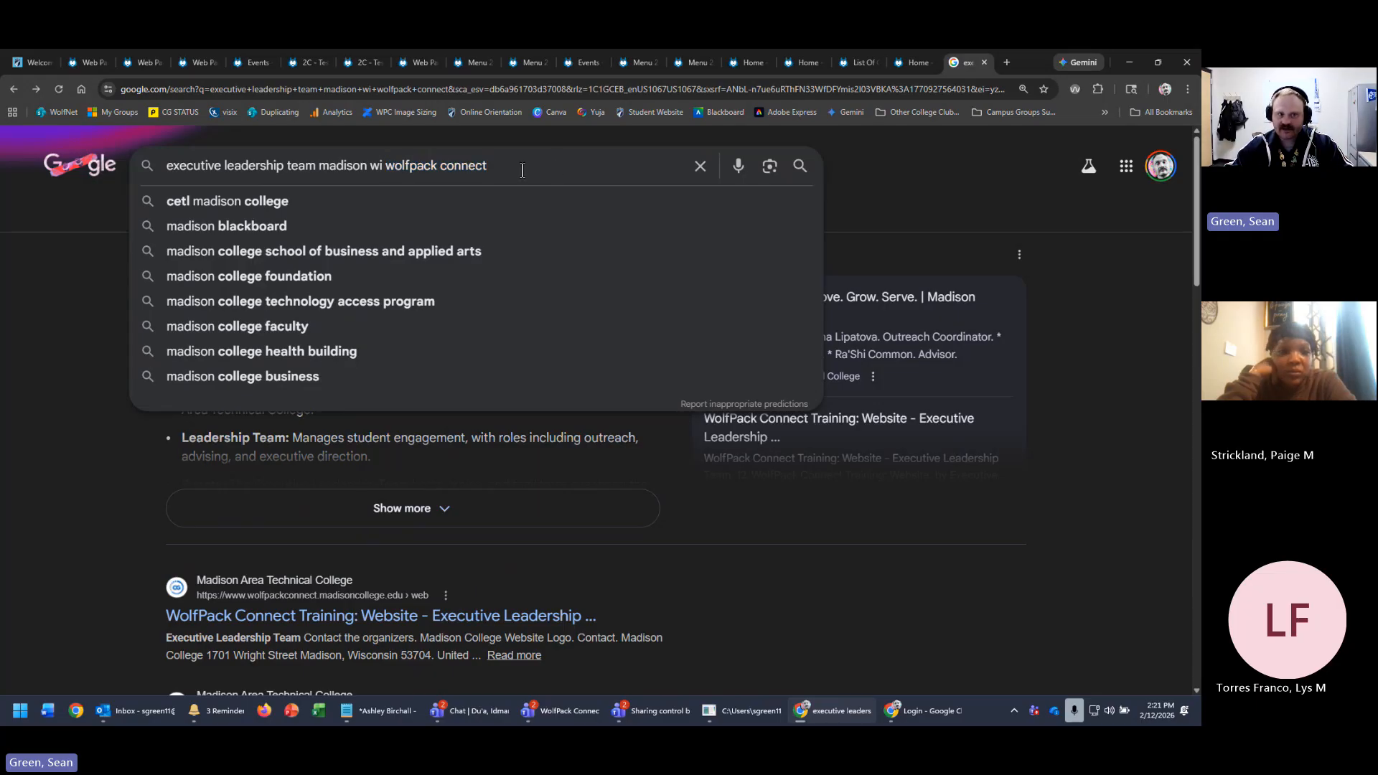
click(1075, 581)
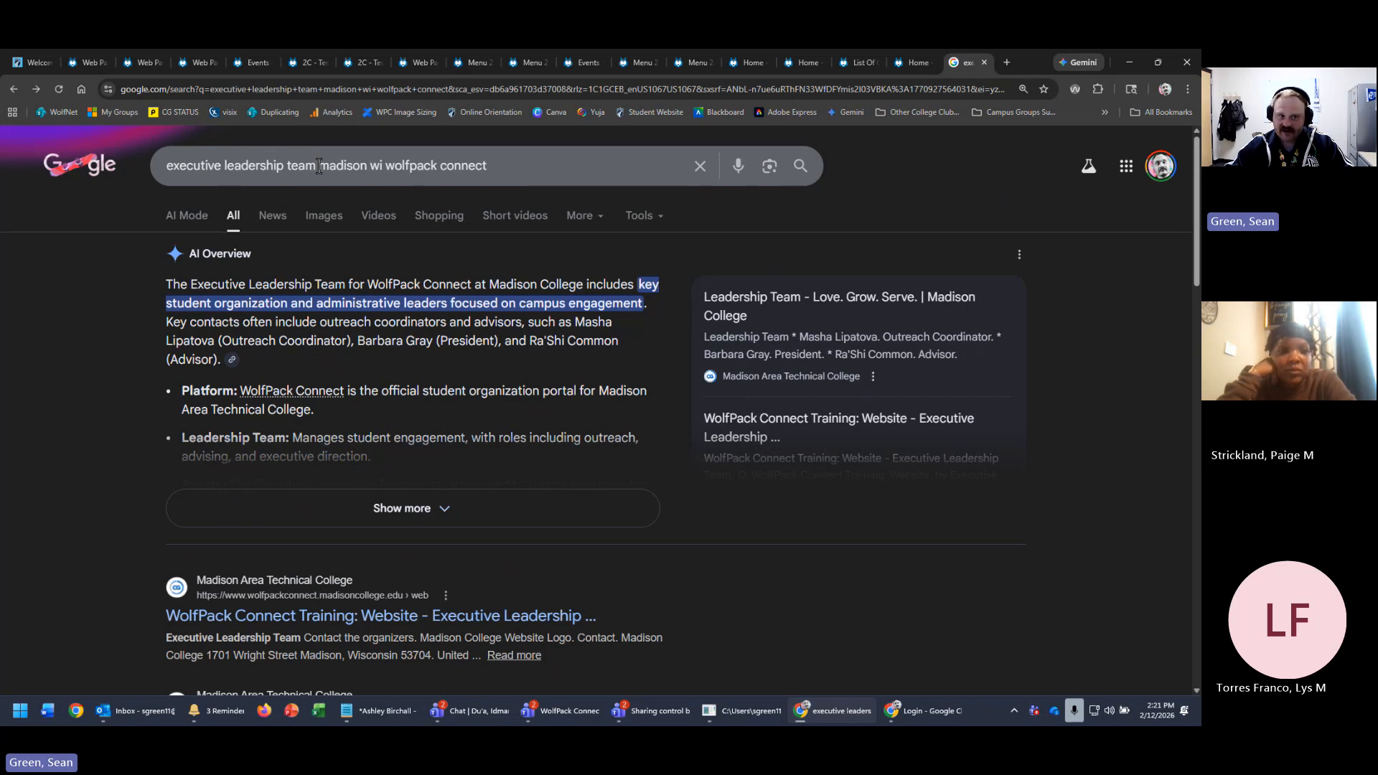
- Replace 'executive leadership team' with 'parenting student club' in the query and scroll the results
drag(320, 166, 55, 145)
text(parent)
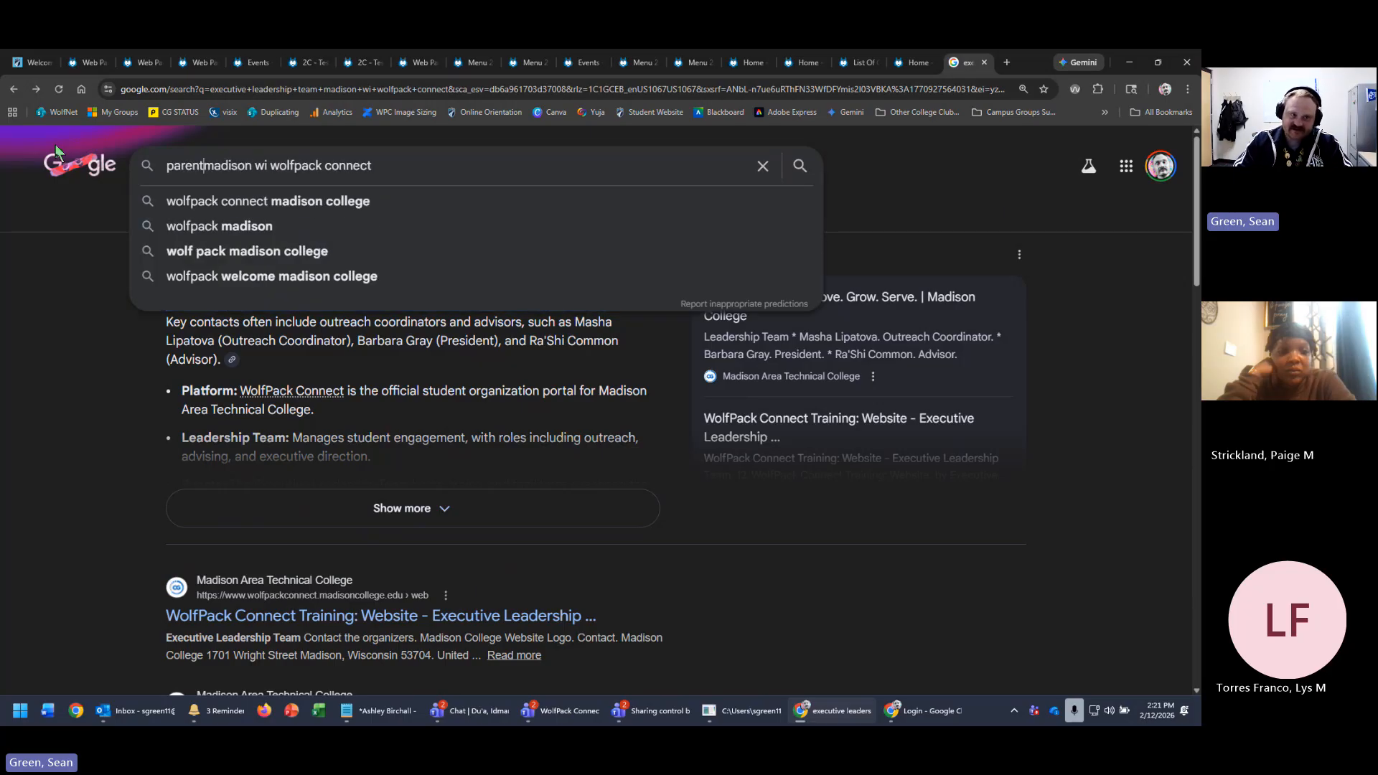
text(ing student clu)
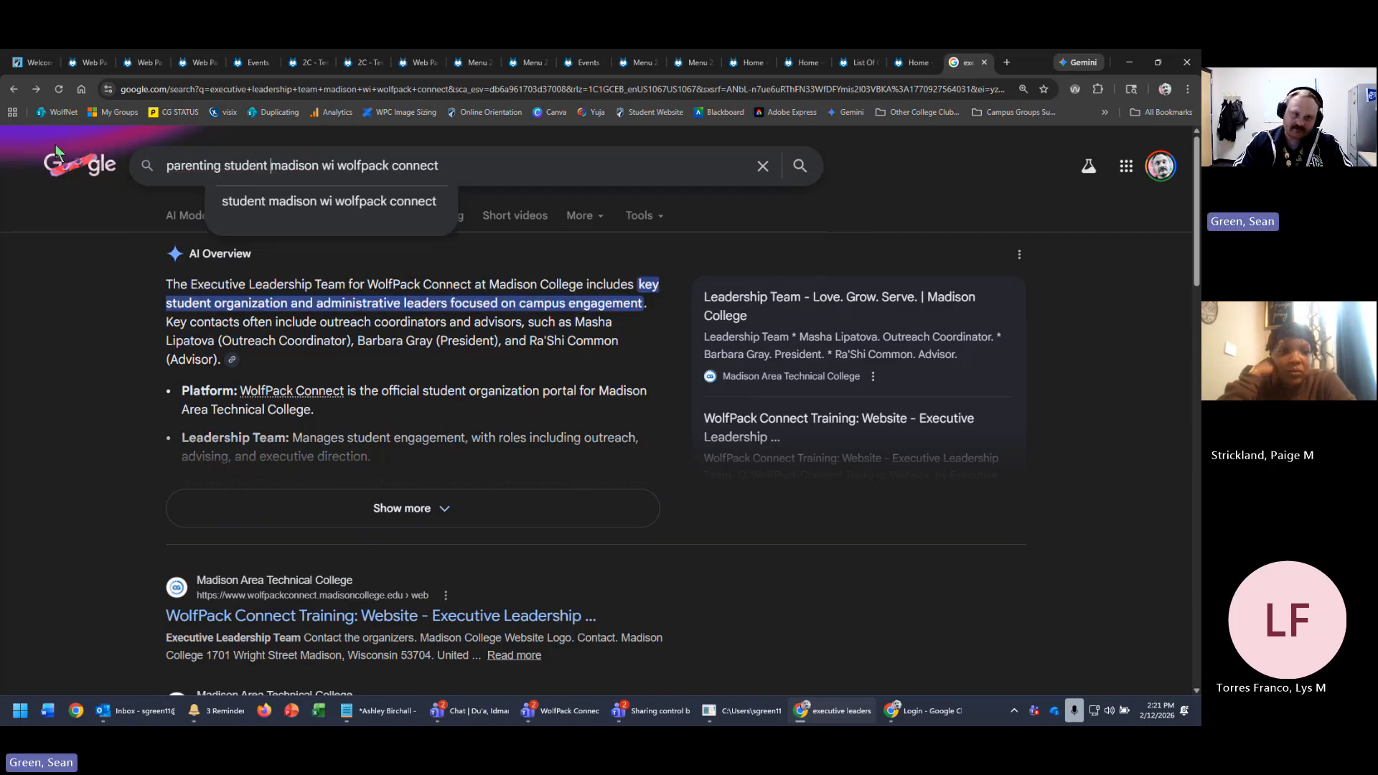
text(b)
key(Return)
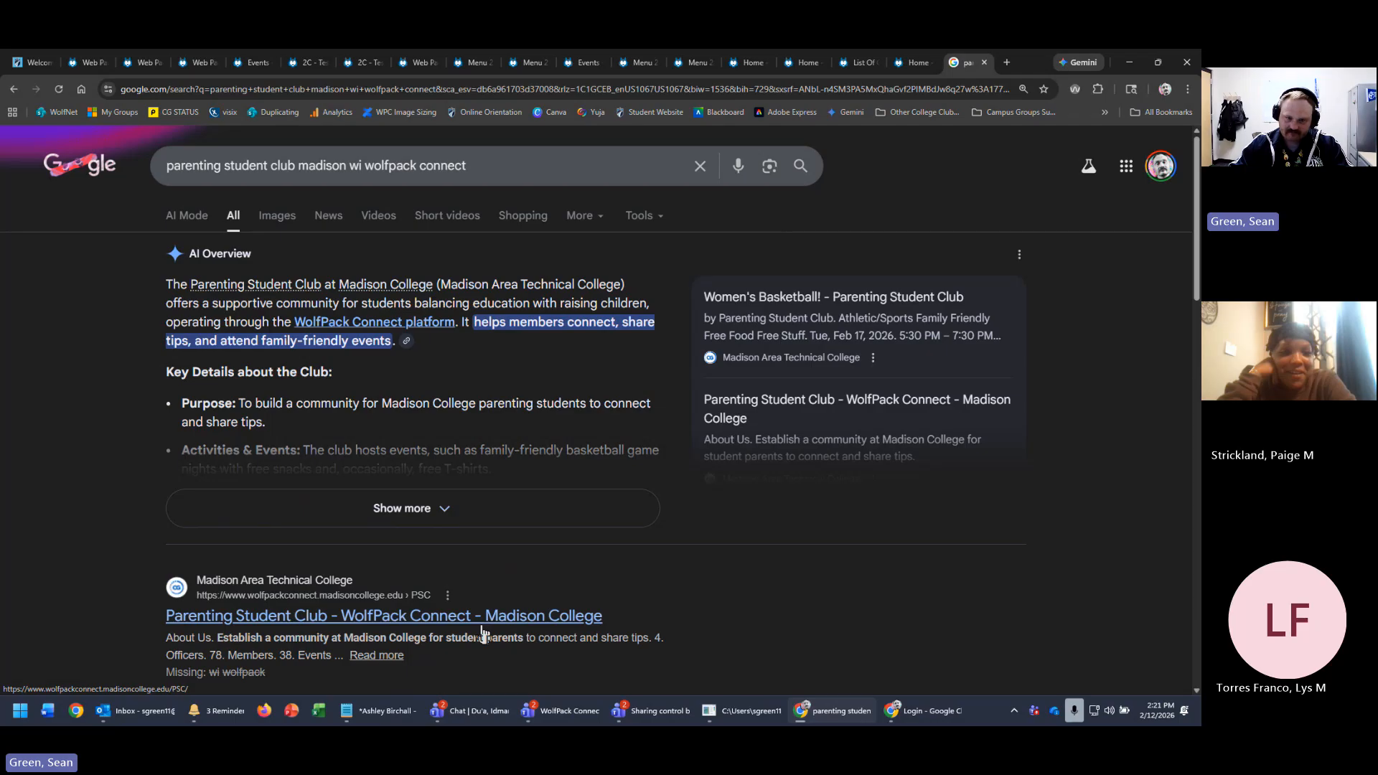
scroll(488, 624, down, 1)
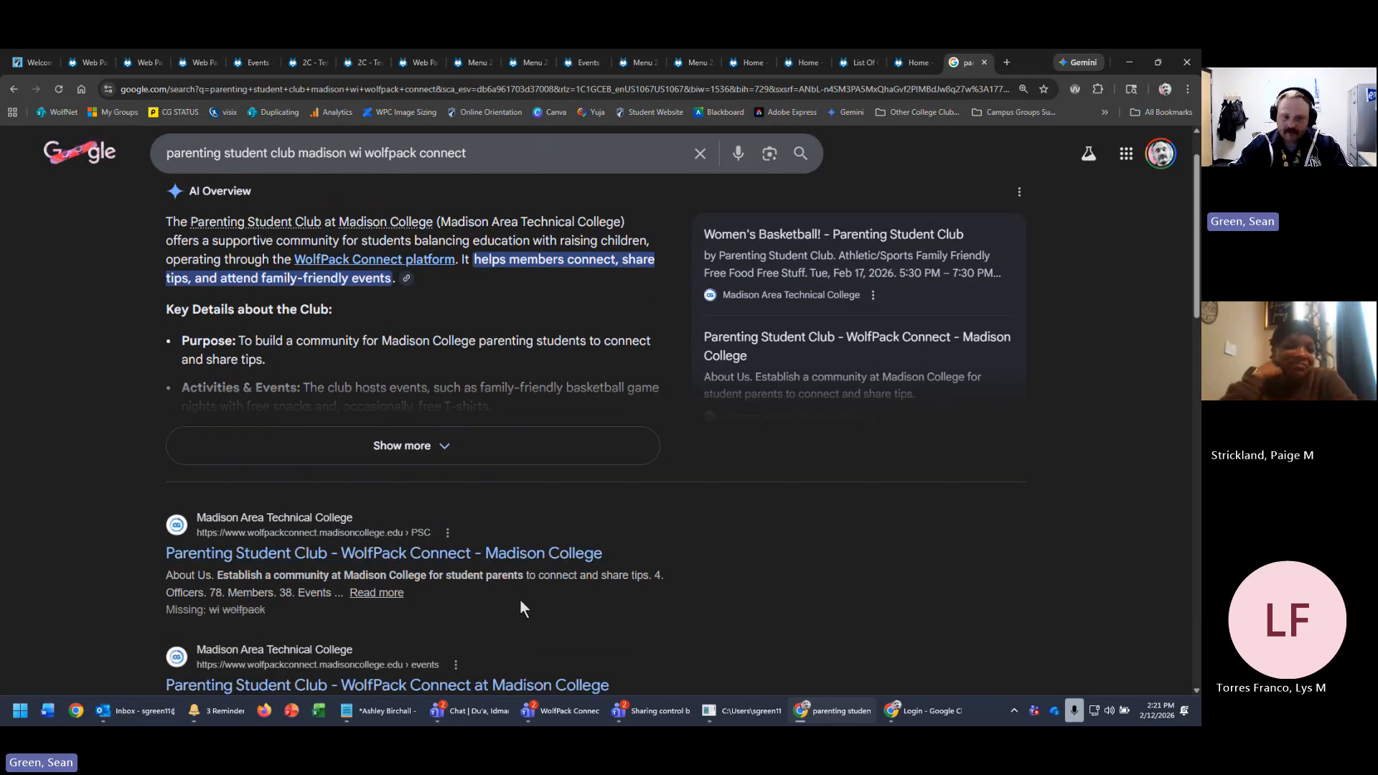
scroll(520, 602, down, 2)
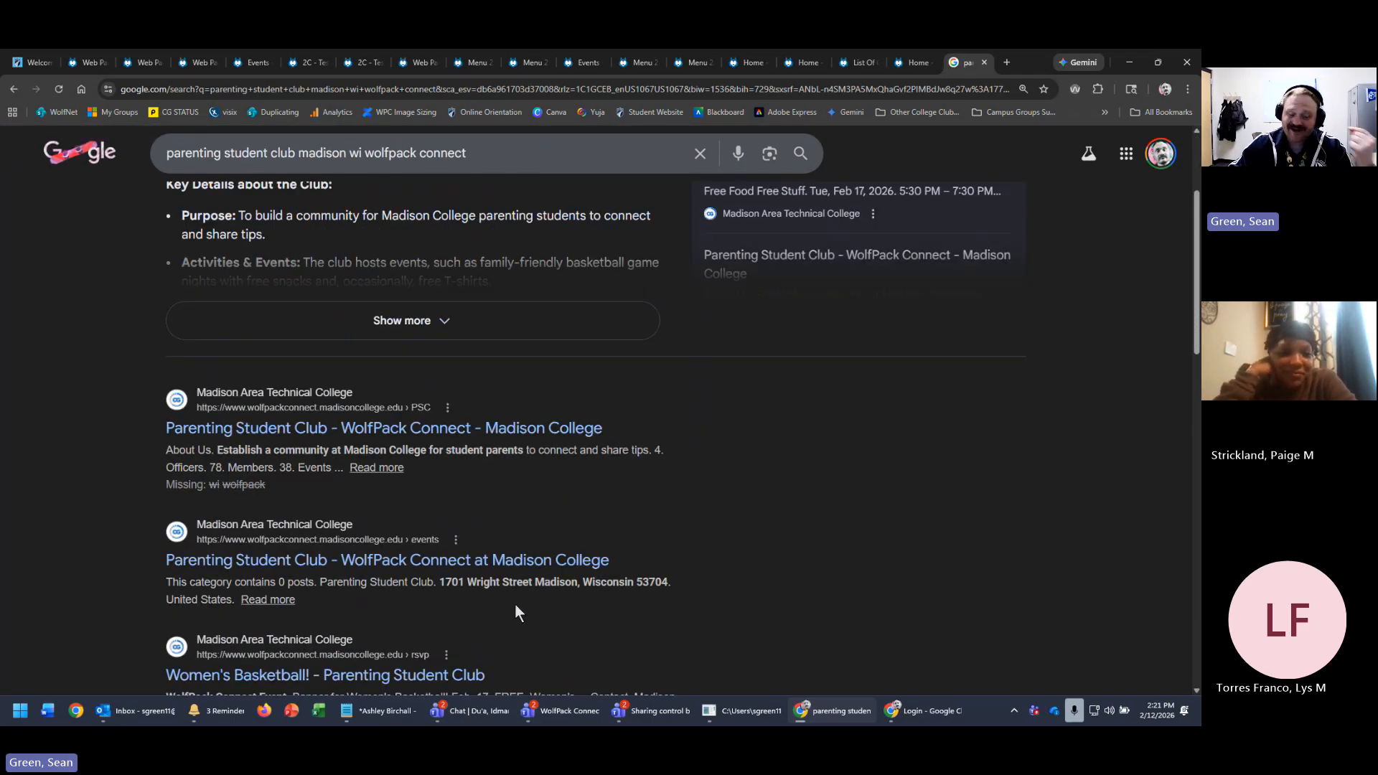
scroll(725, 550, down, 1)
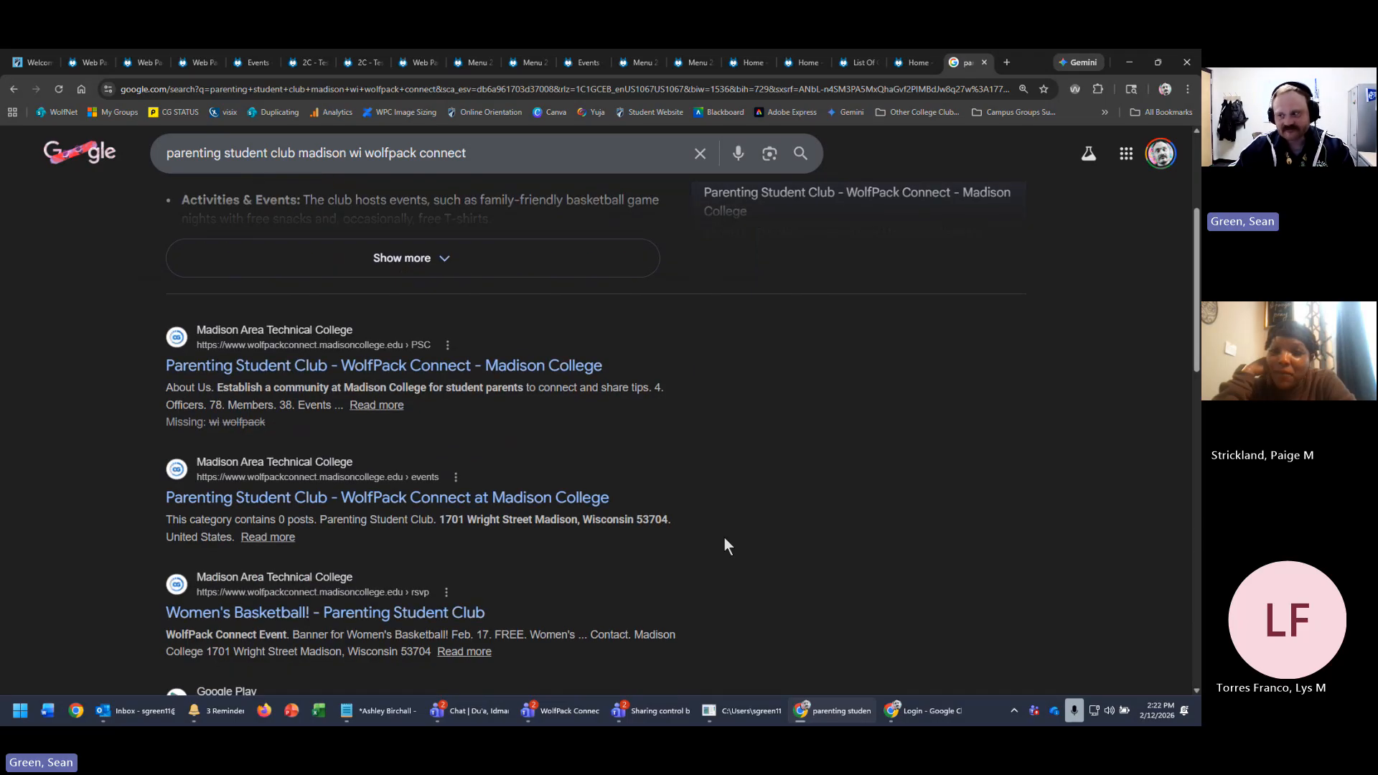
scroll(628, 485, down, 2)
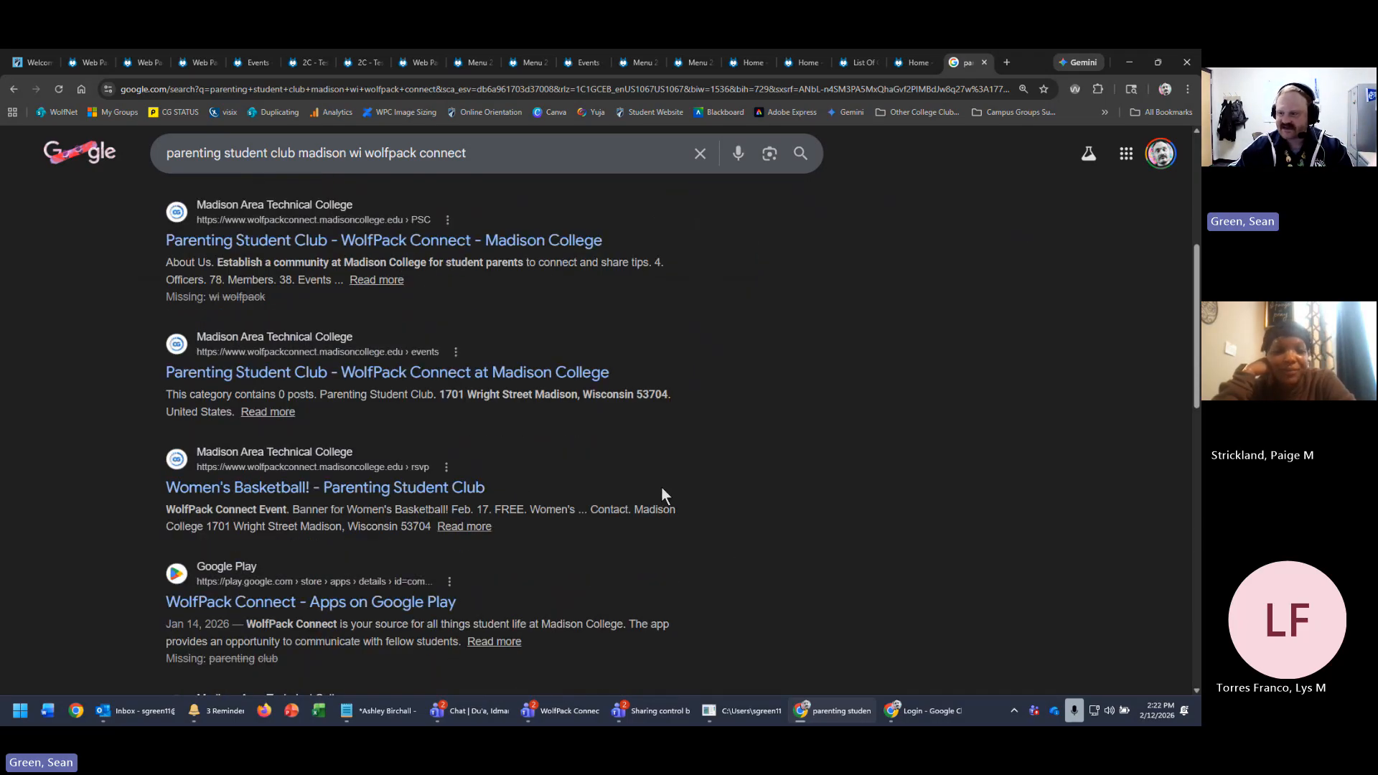
scroll(666, 495, down, 2)
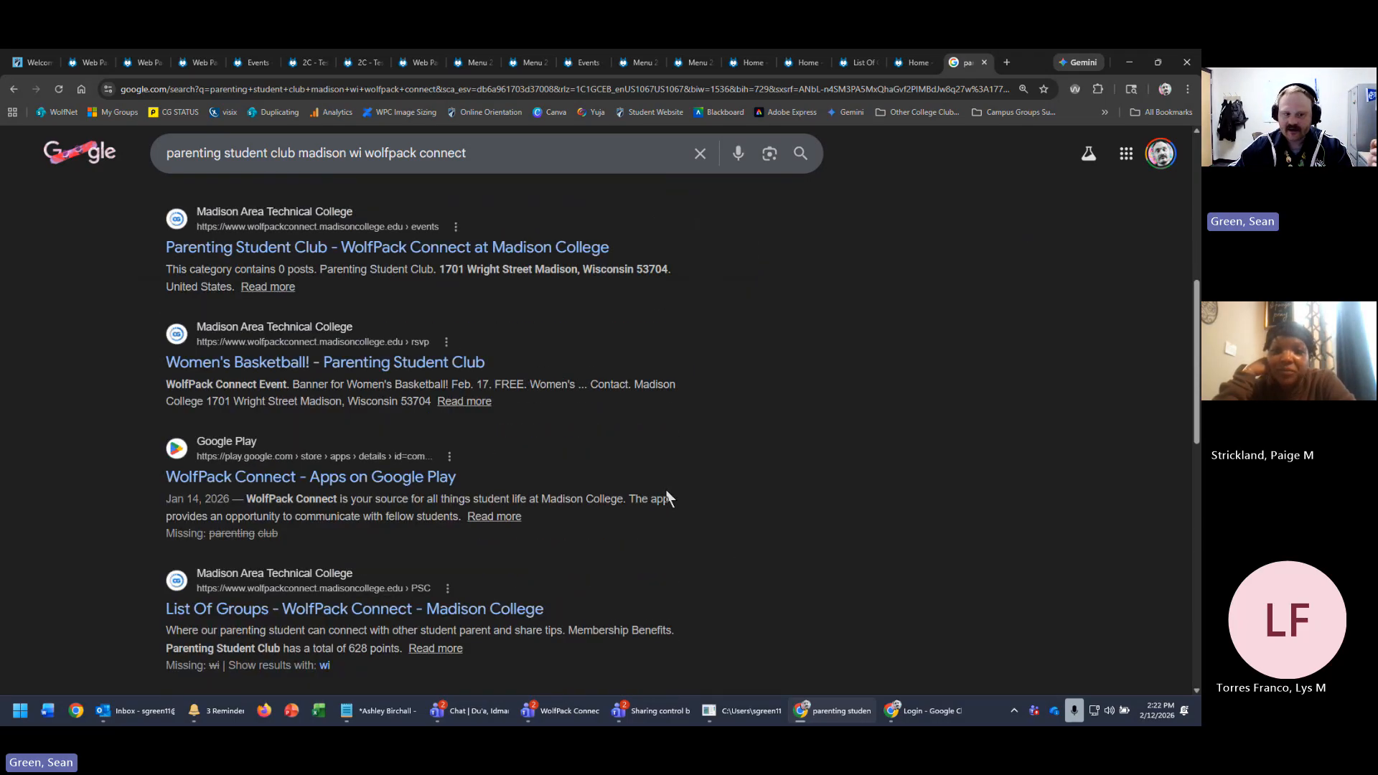
scroll(667, 494, down, 2)
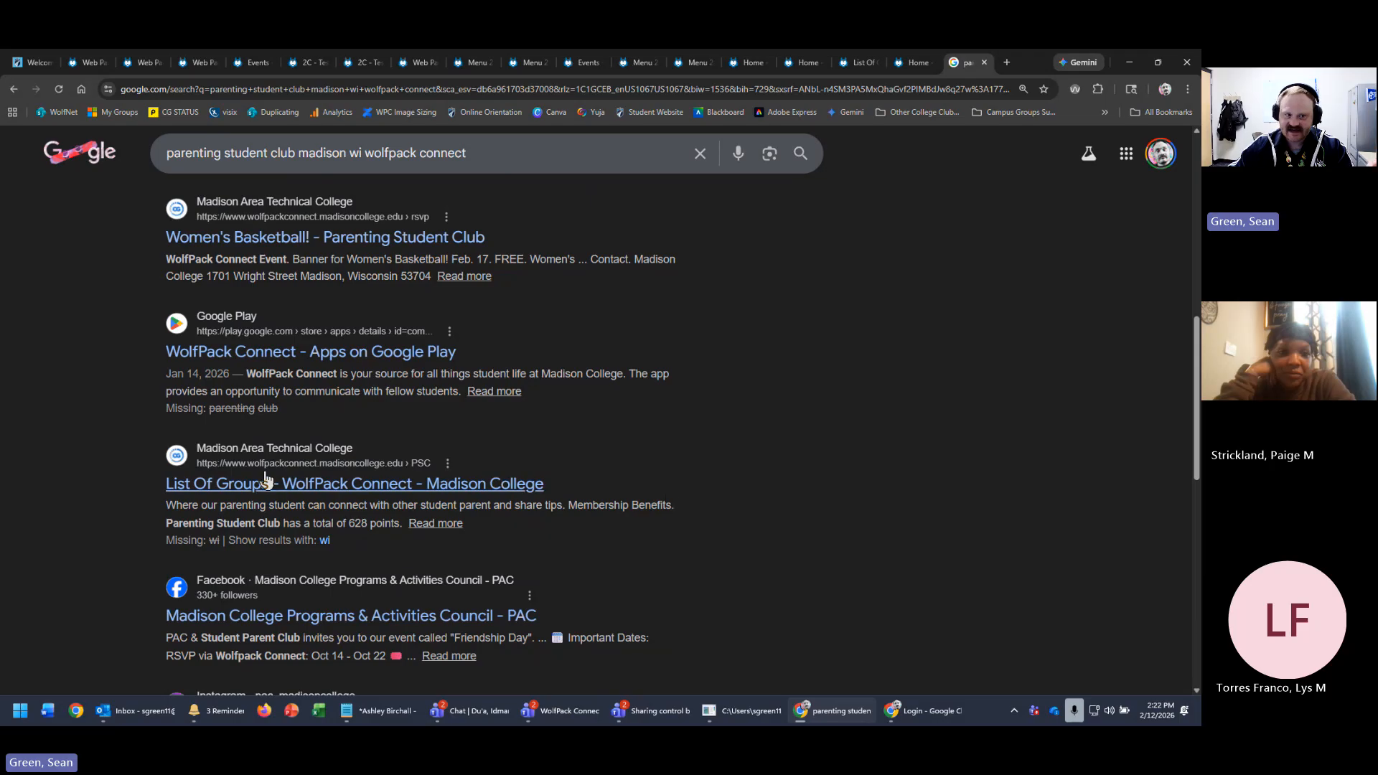
scroll(282, 471, up, 8)
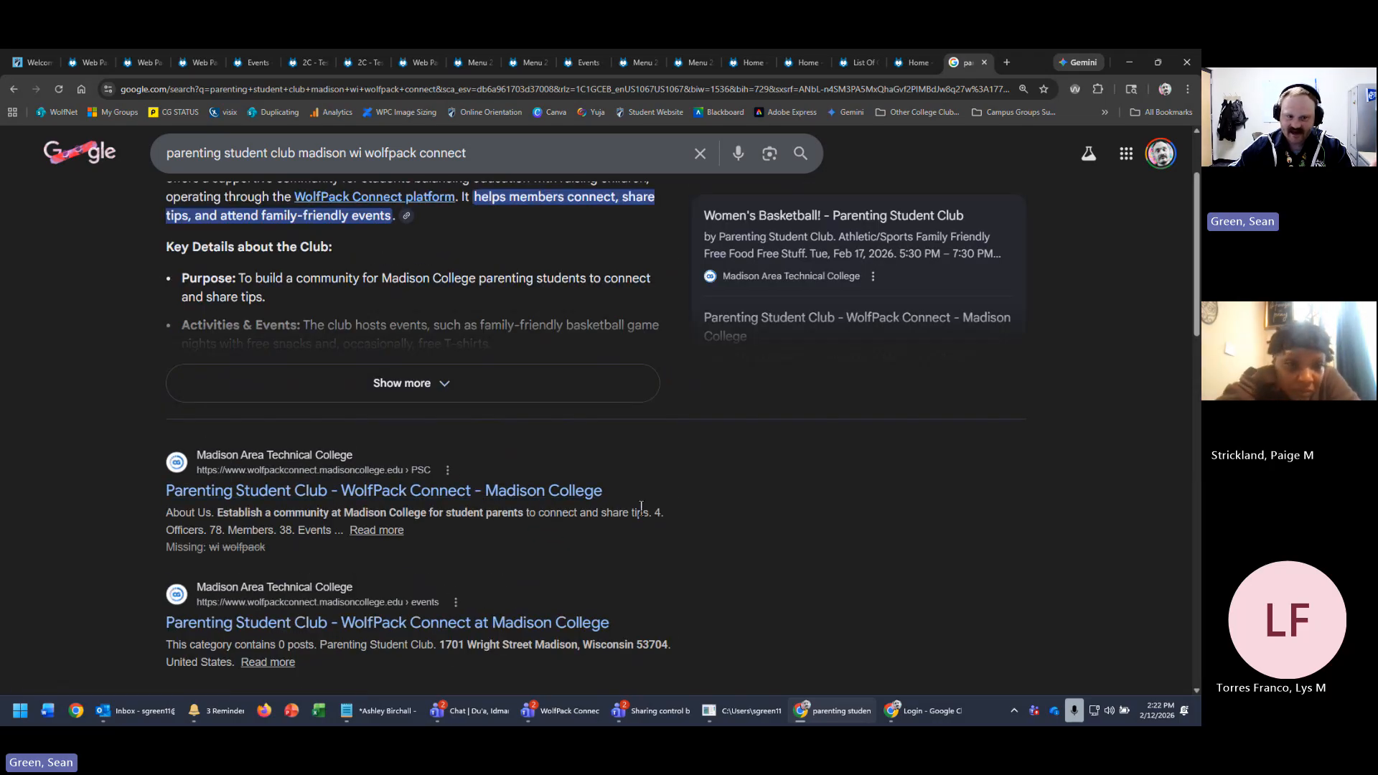
- Select the query, dismiss suggestions, and scroll through the Parenting Student Club results again
drag(173, 154, 496, 159)
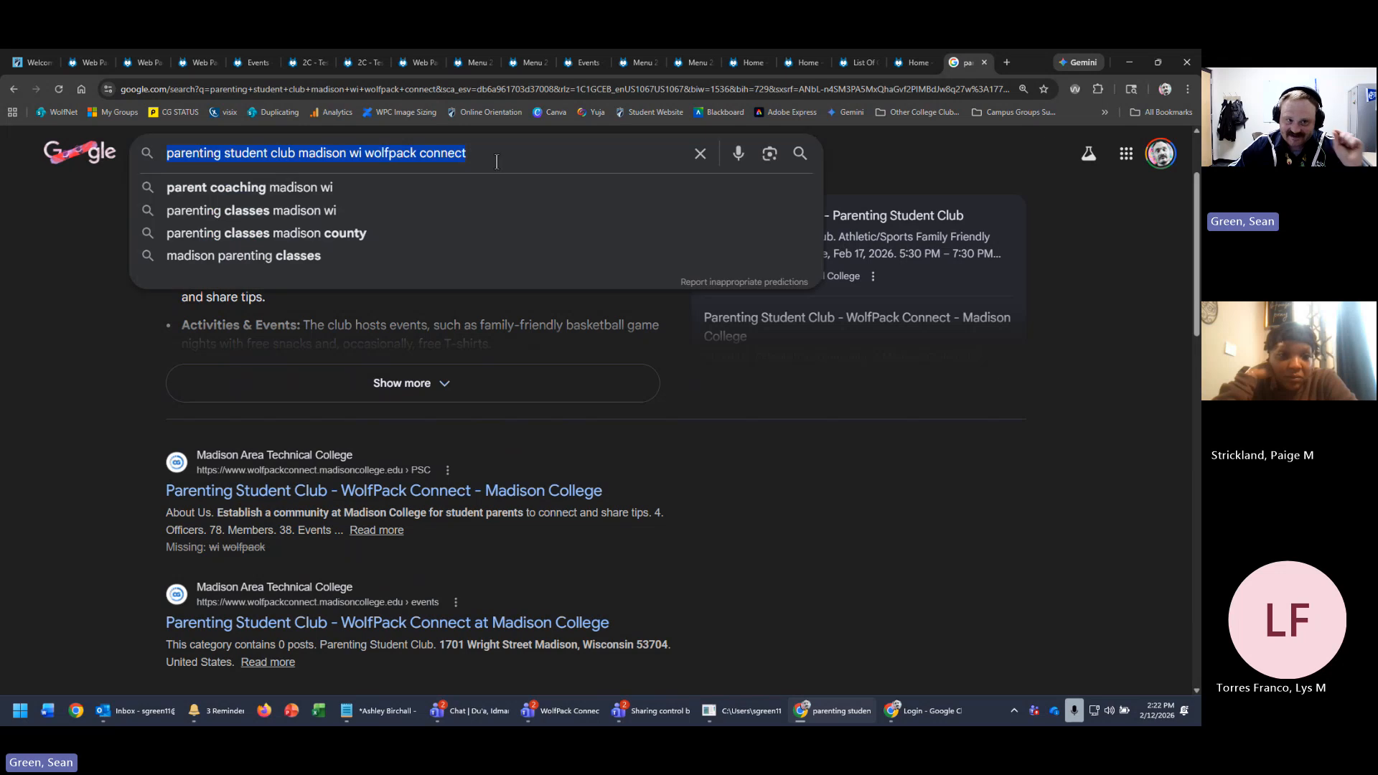
click(797, 555)
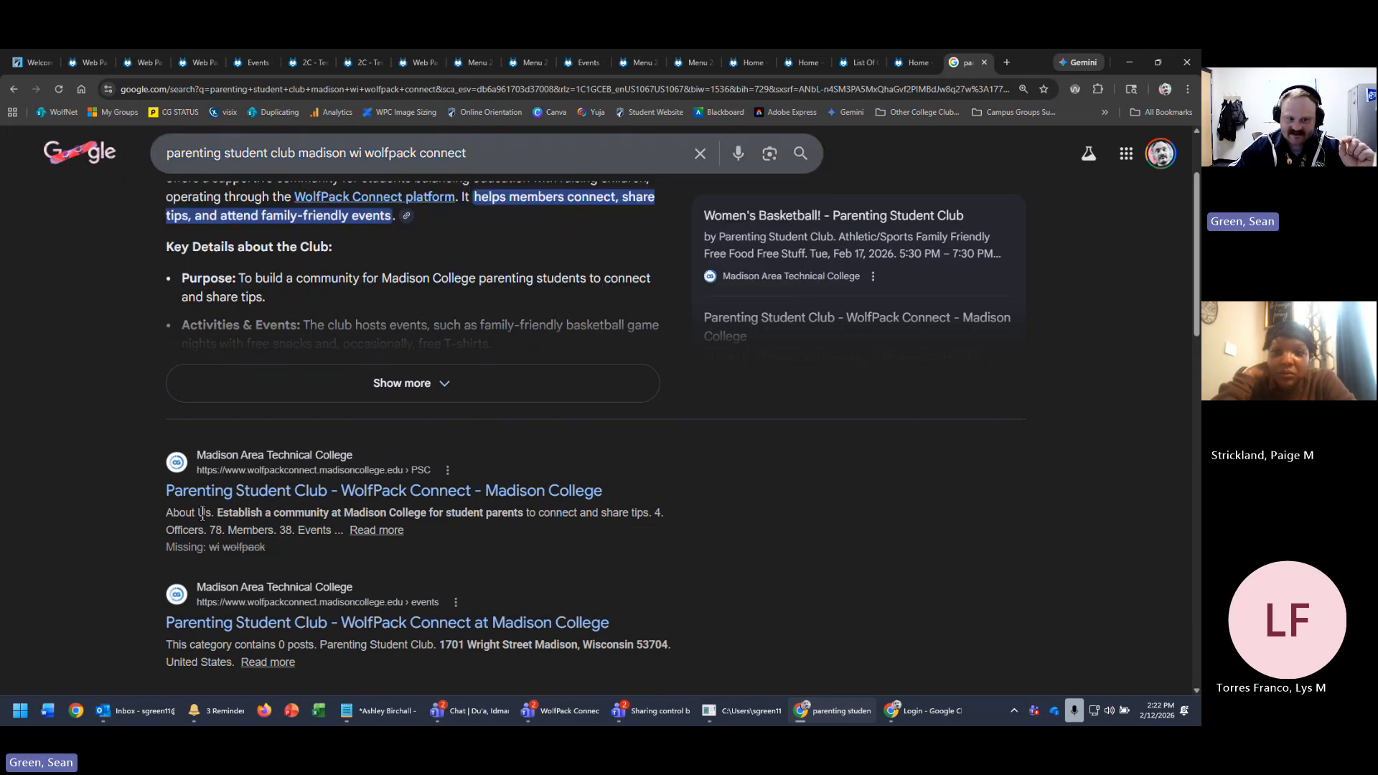
scroll(446, 560, down, 1)
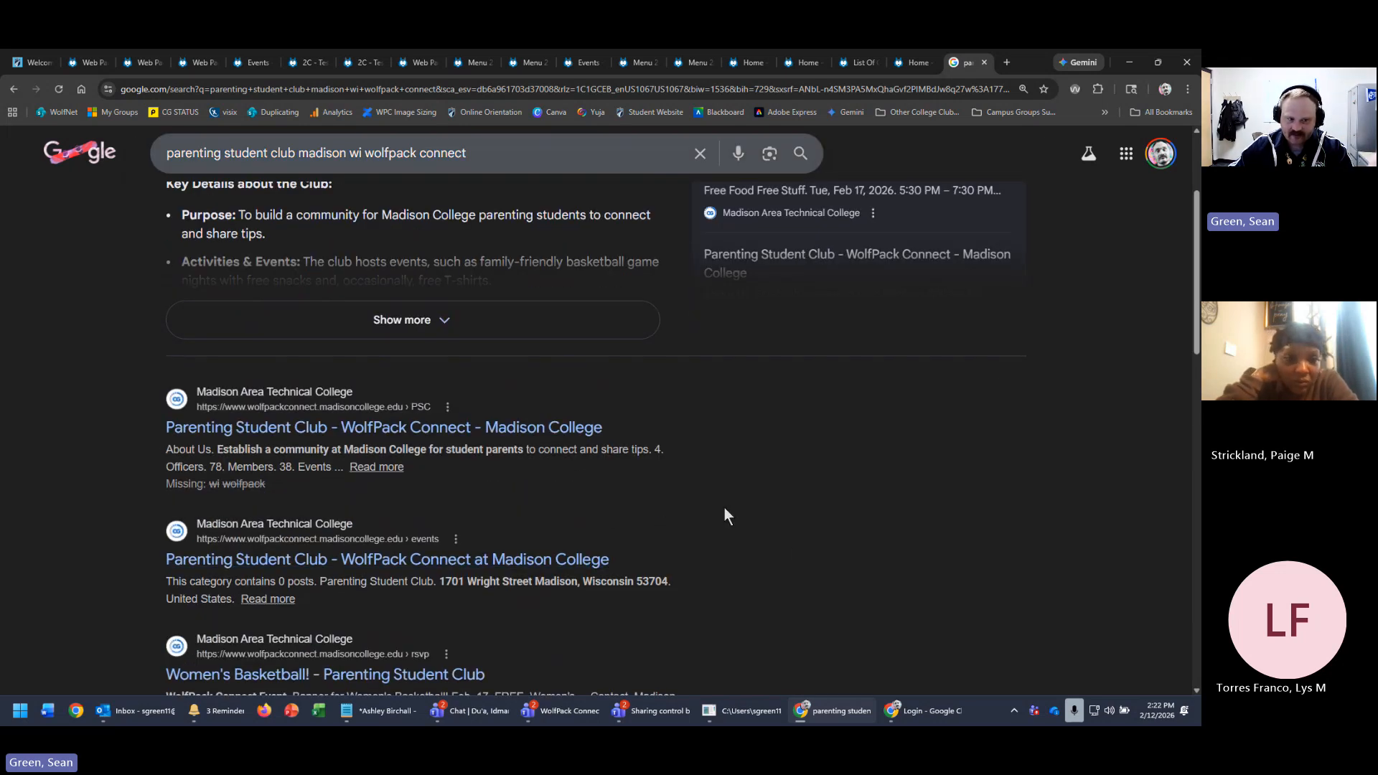
scroll(725, 509, down, 3)
scroll(517, 508, down, 2)
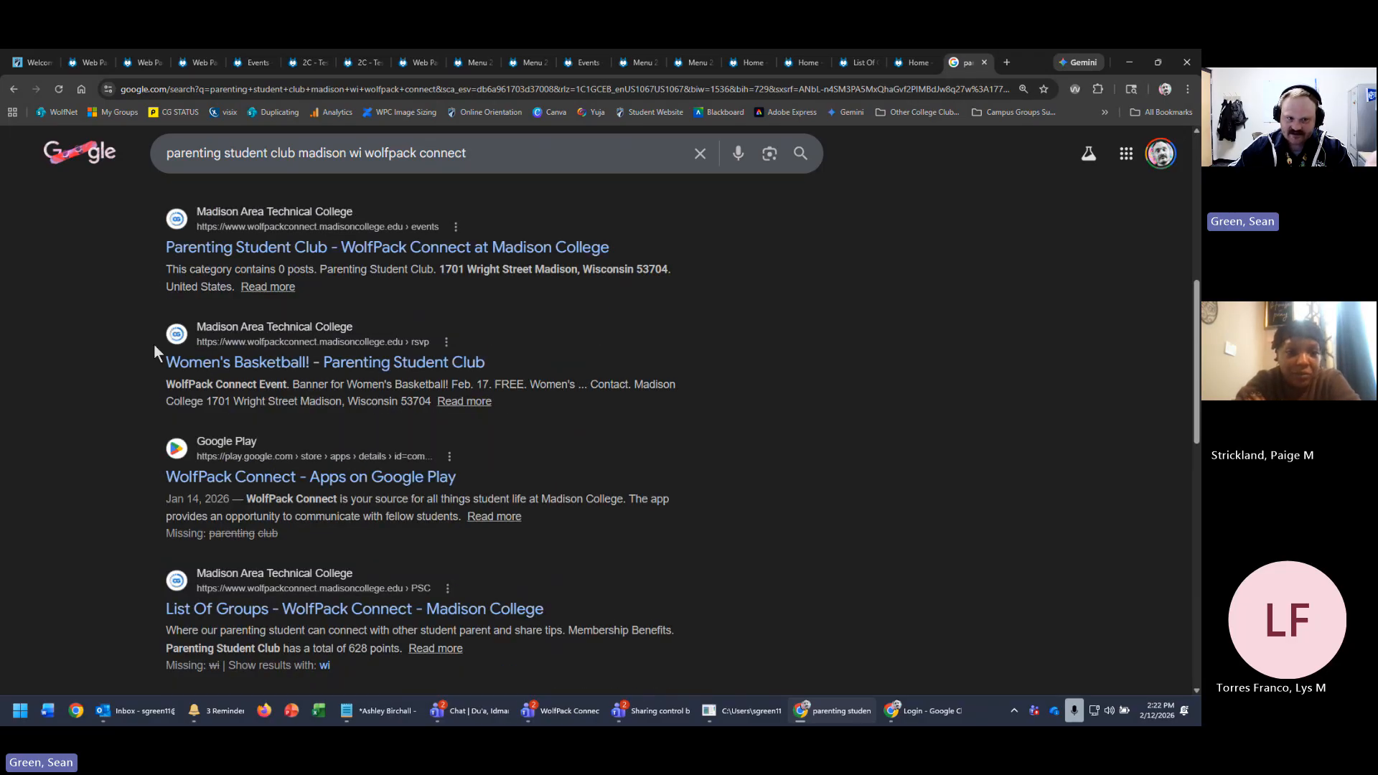
scroll(567, 354, down, 3)
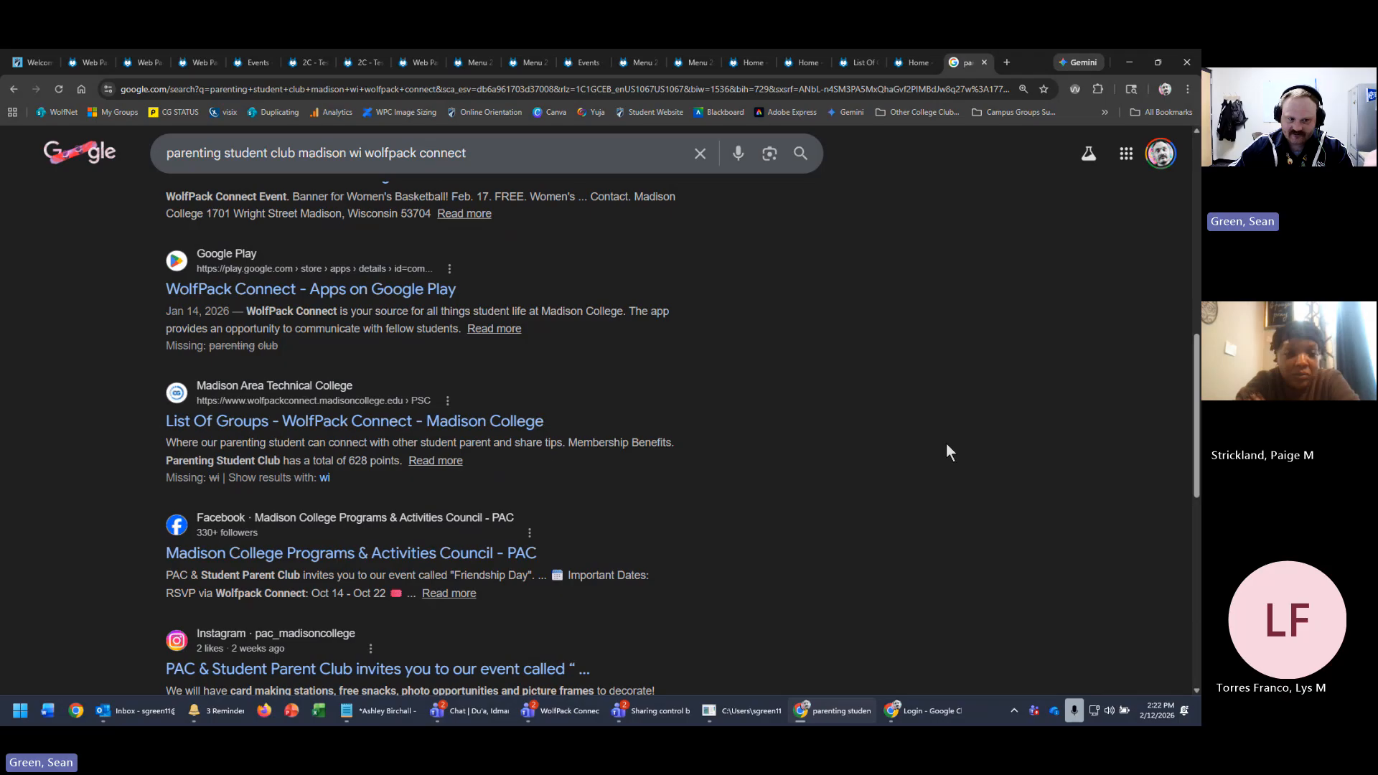
scroll(945, 445, down, 5)
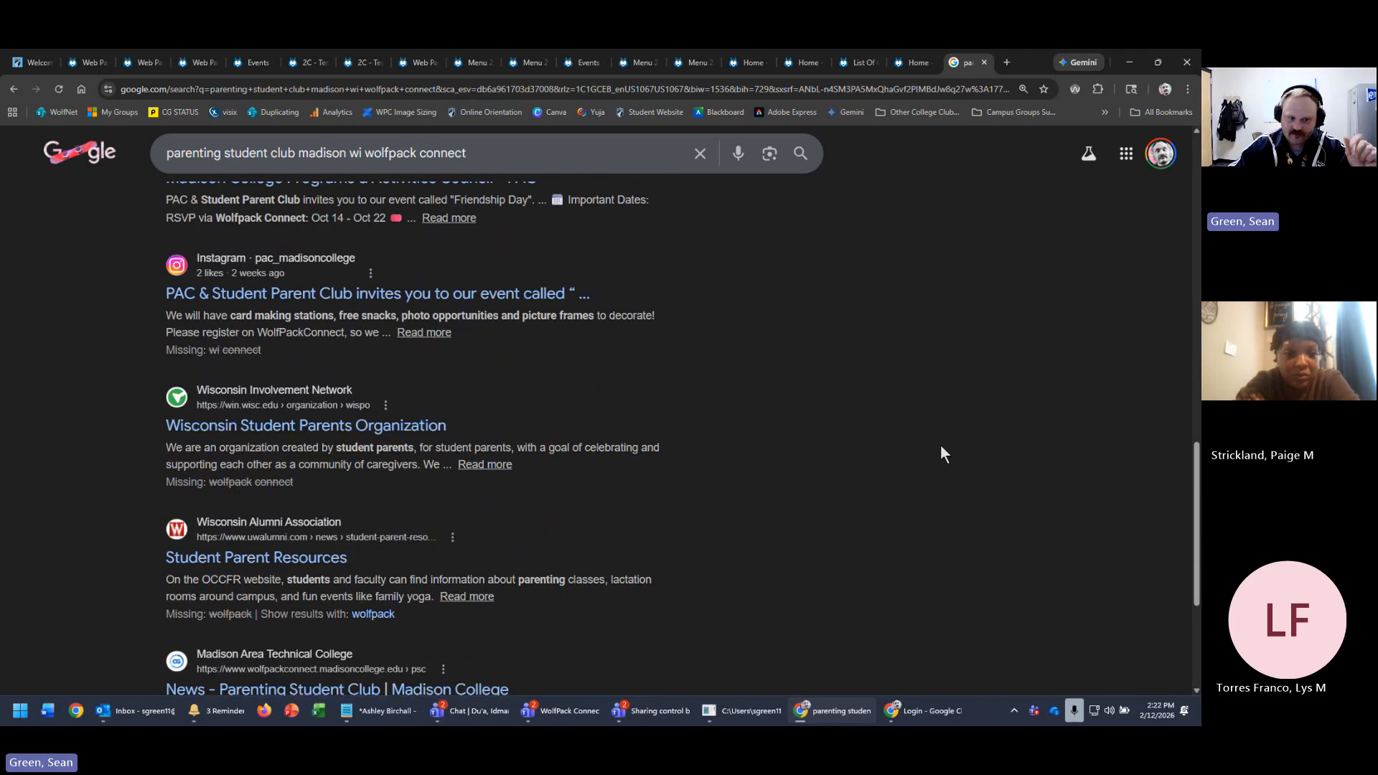
scroll(931, 451, up, 10)
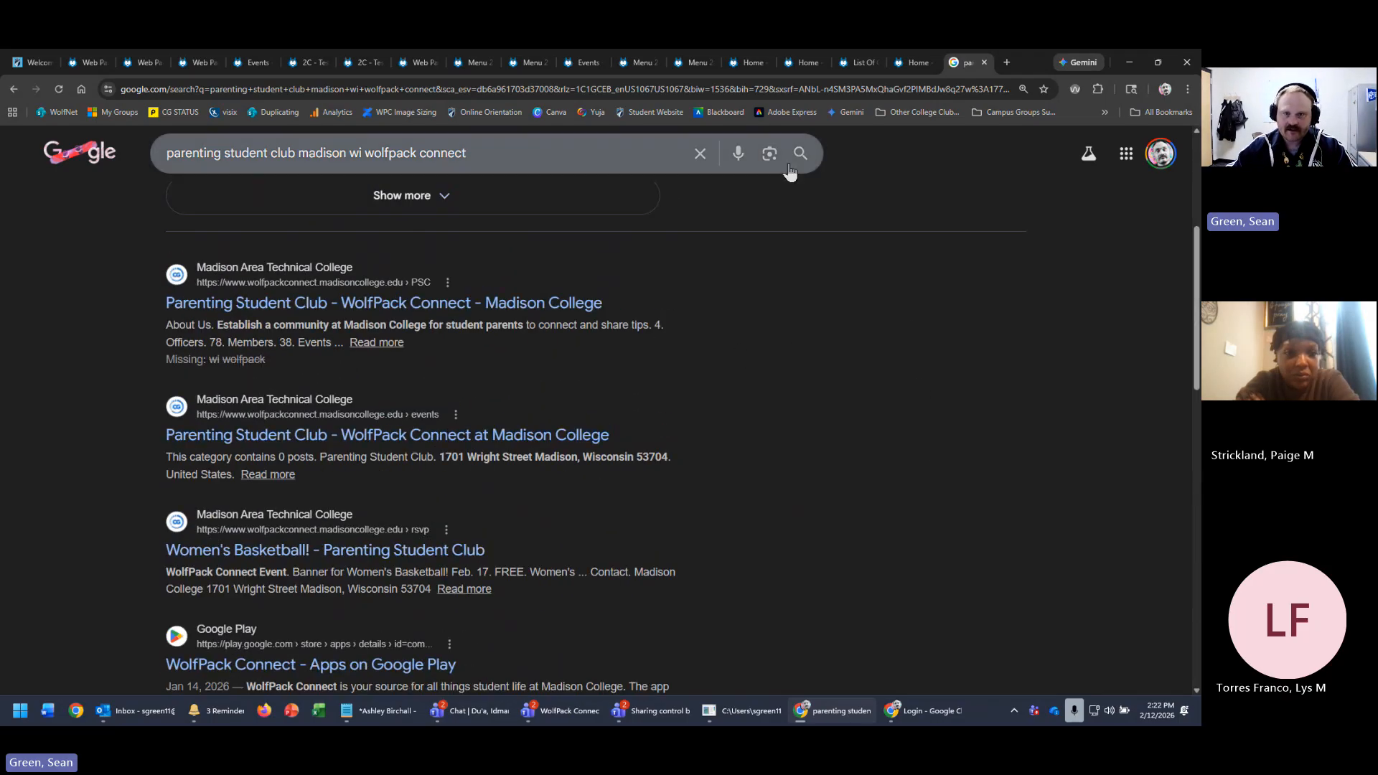
- Close the Google tab, review the Home page settings down to Redirect url, and close them unsaved
click(985, 62)
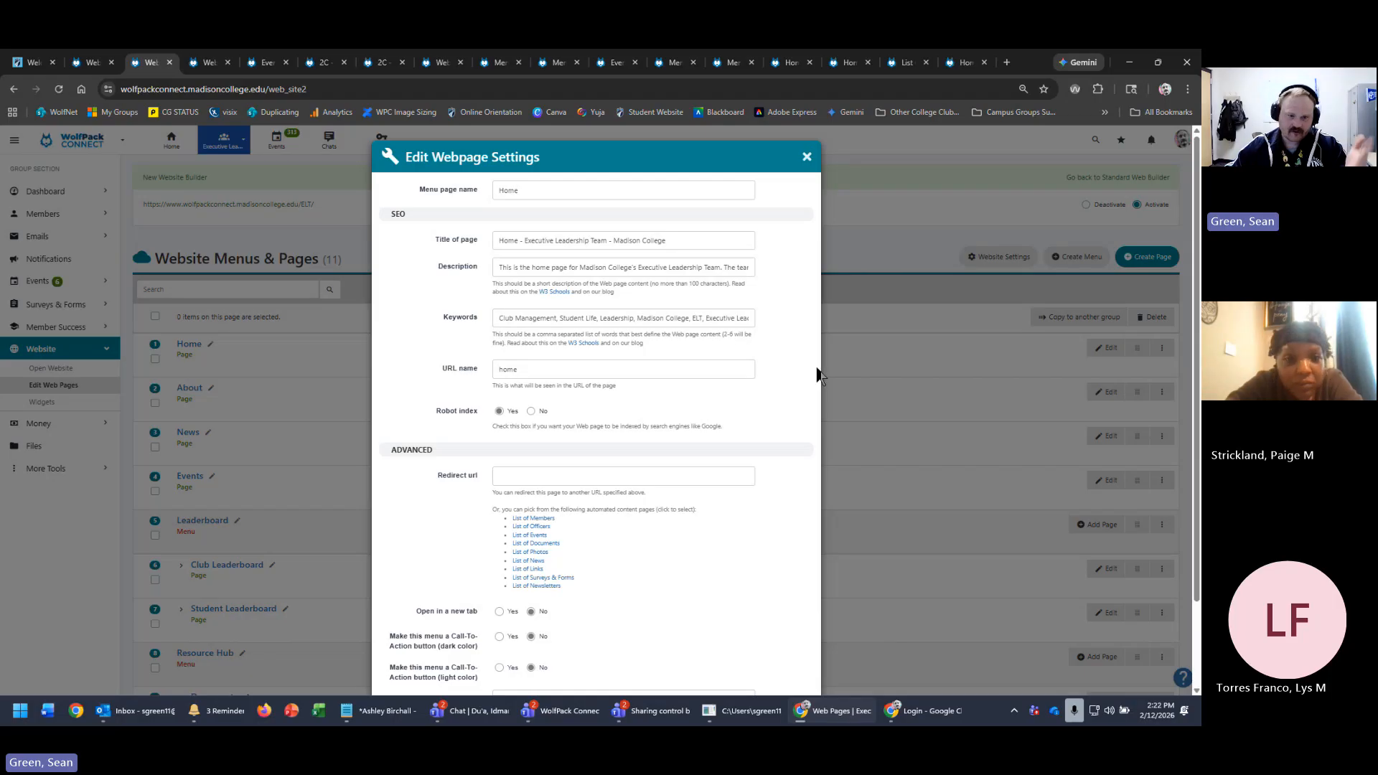
scroll(810, 353, down, 2)
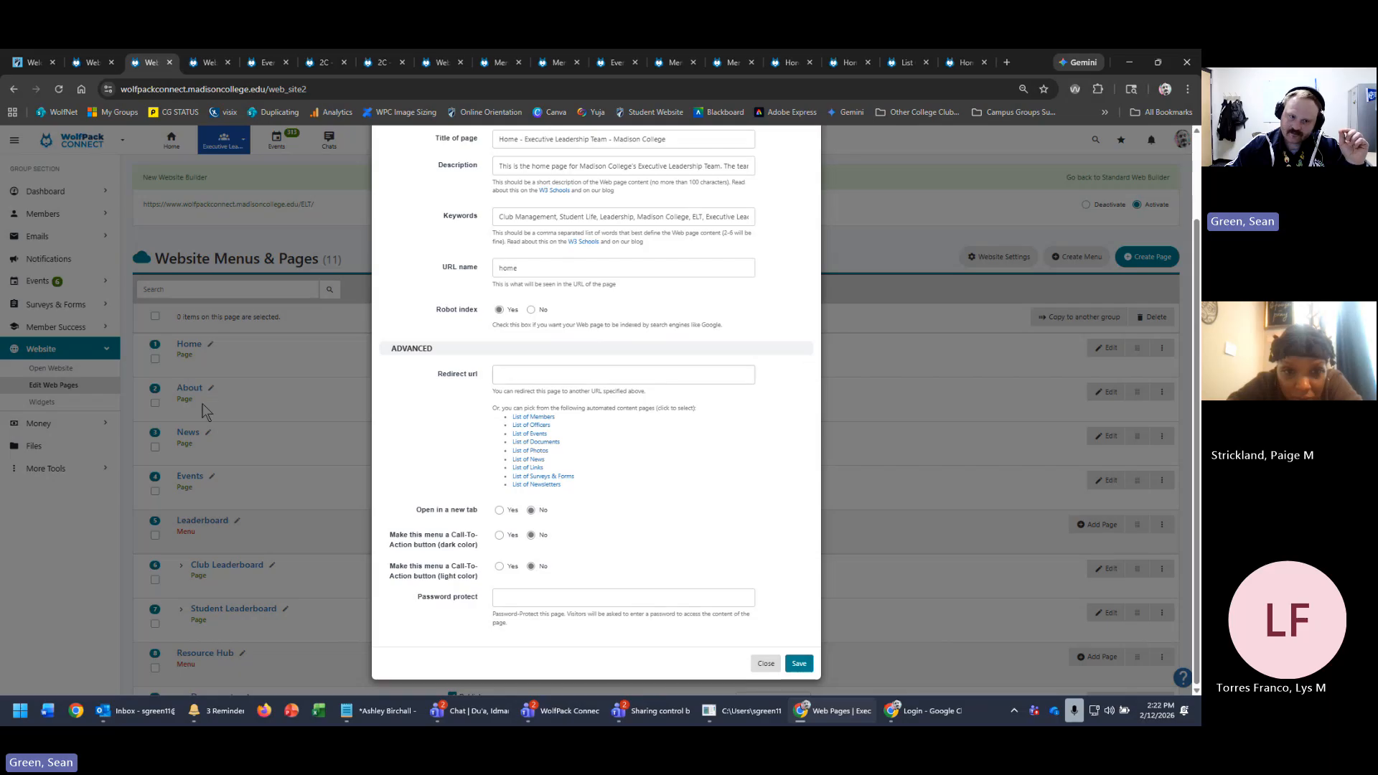
click(617, 373)
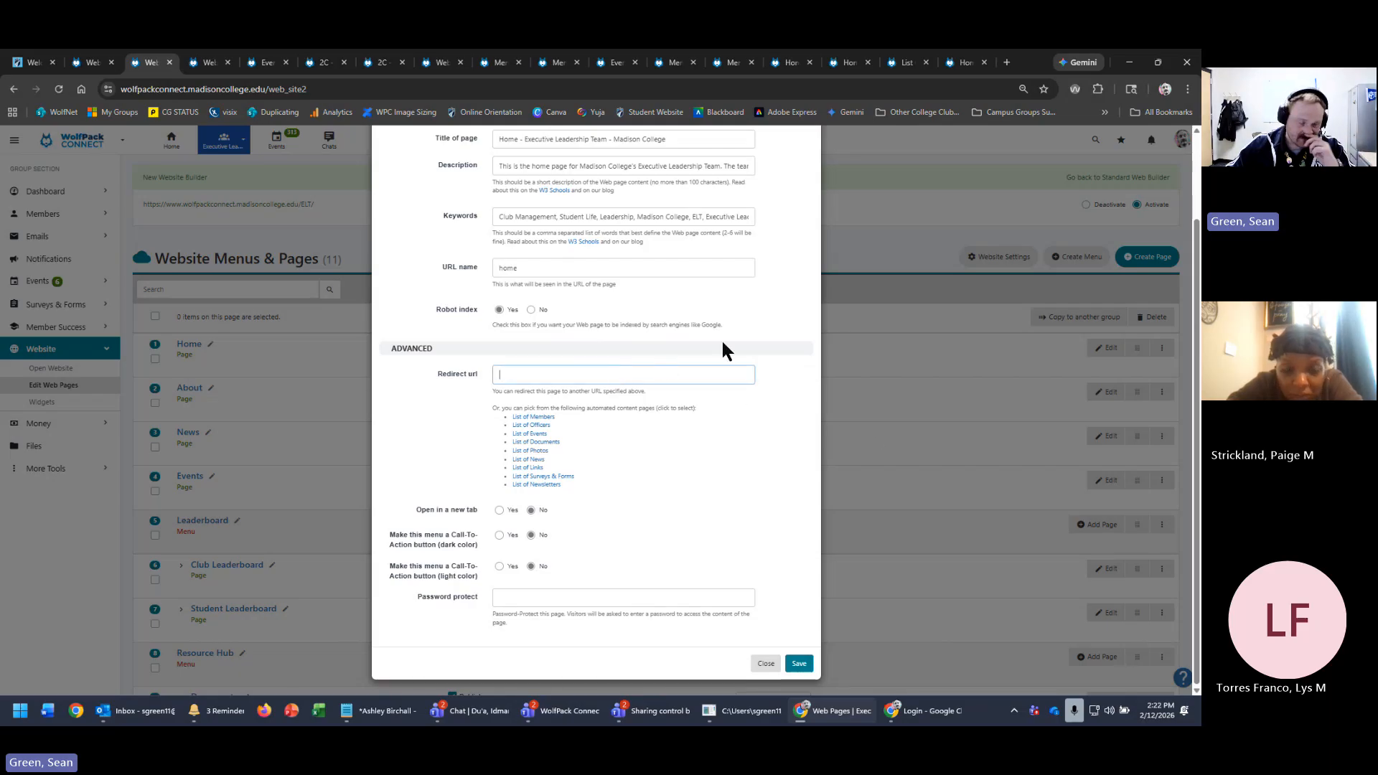
scroll(782, 343, up, 2)
click(804, 154)
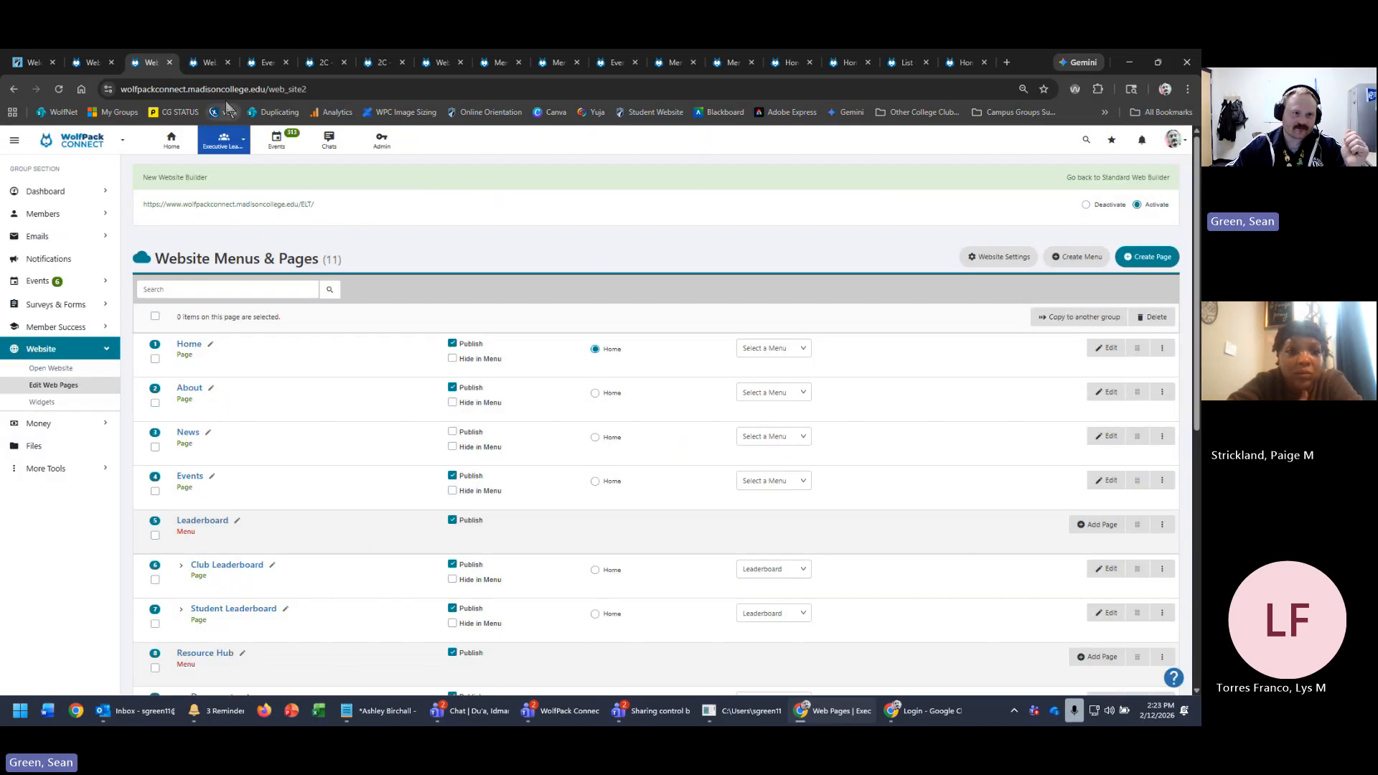
- Close the Events editor choosing Leave to discard edits, and close the 2C page
click(200, 62)
click(265, 62)
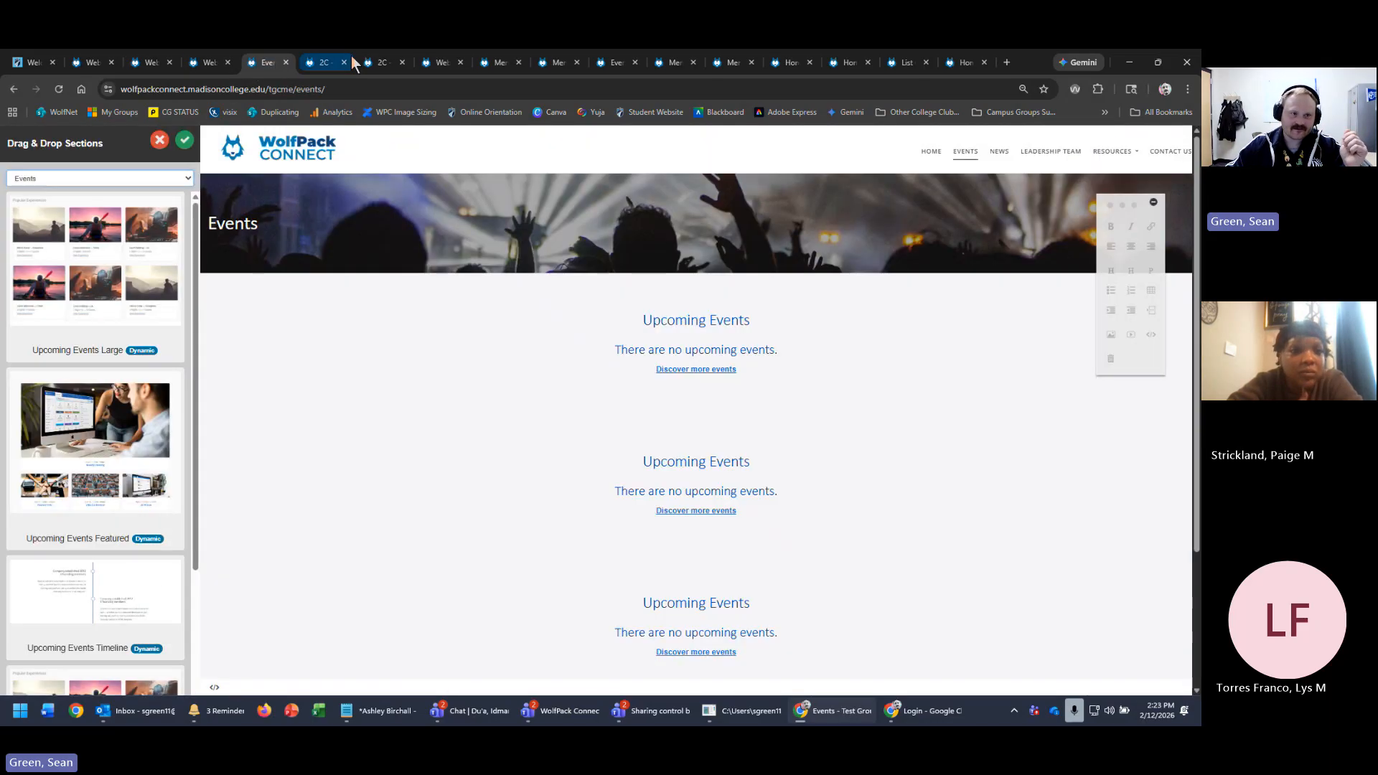
click(287, 63)
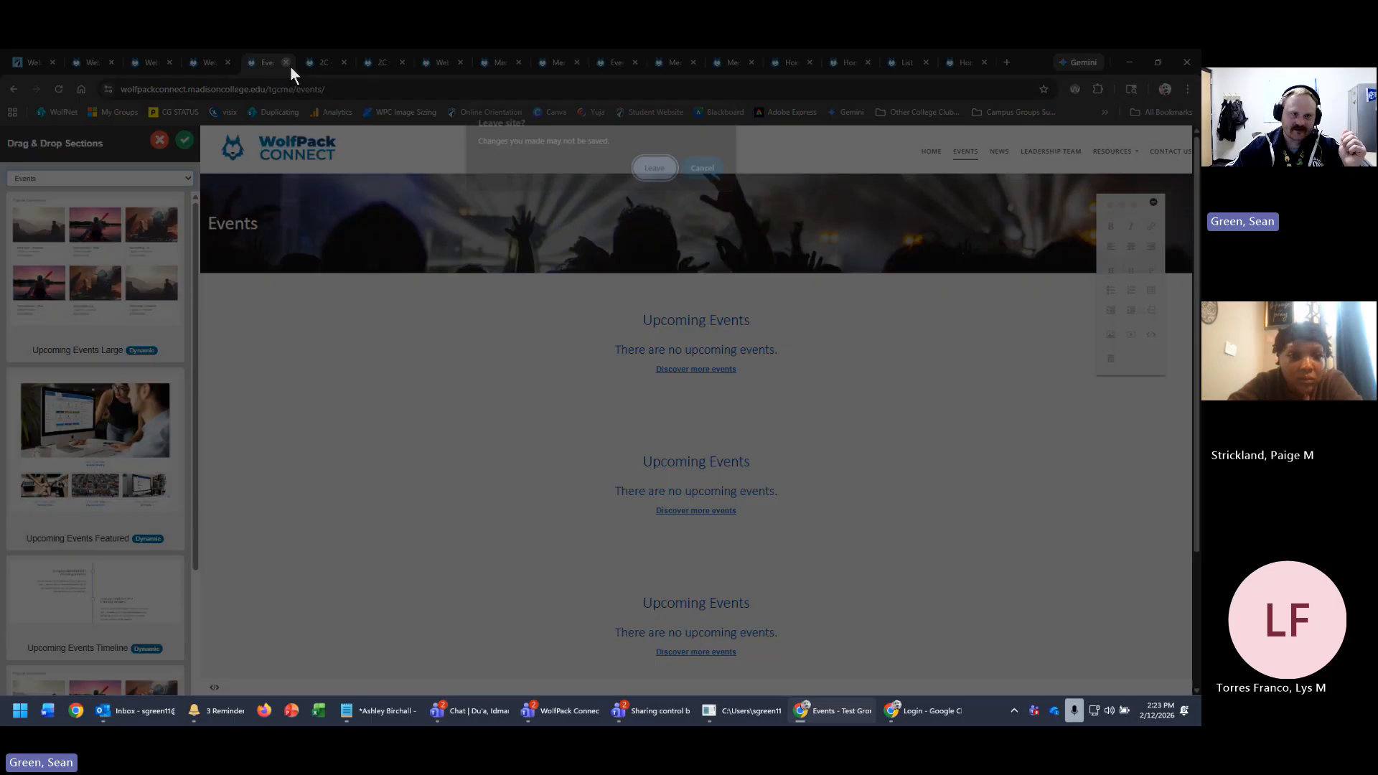
click(656, 168)
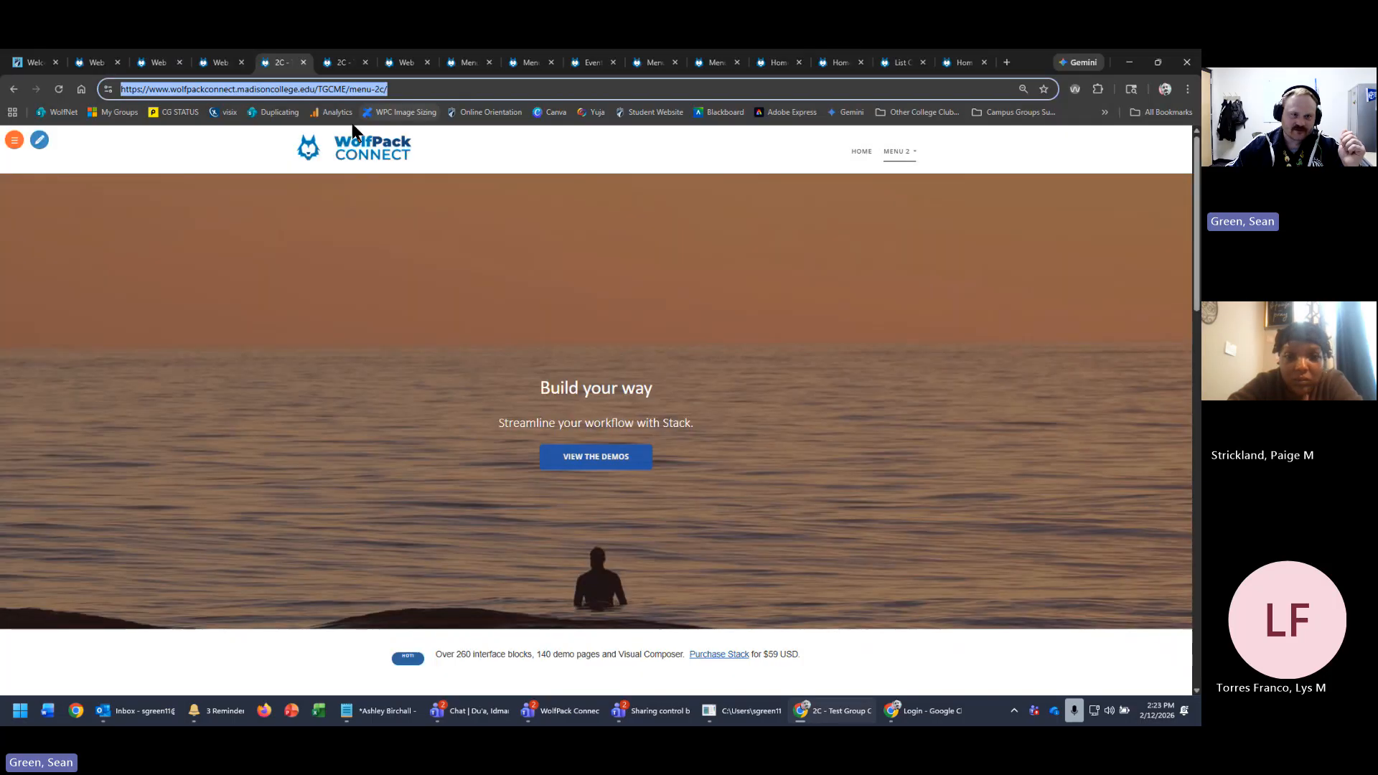
click(331, 63)
click(365, 63)
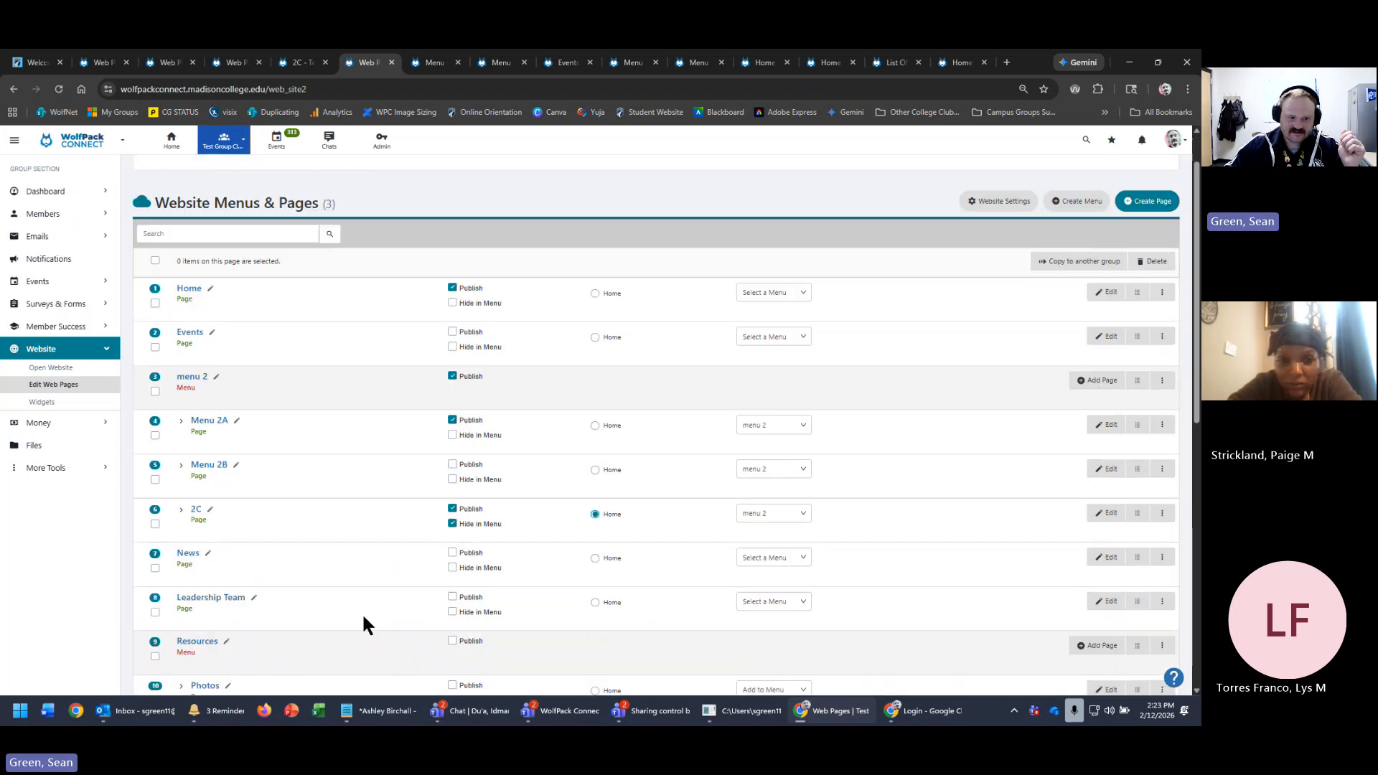
- Open Edit Webpage Settings for the test group site's Home page
scroll(362, 621, down, 2)
scroll(365, 629, down, 3)
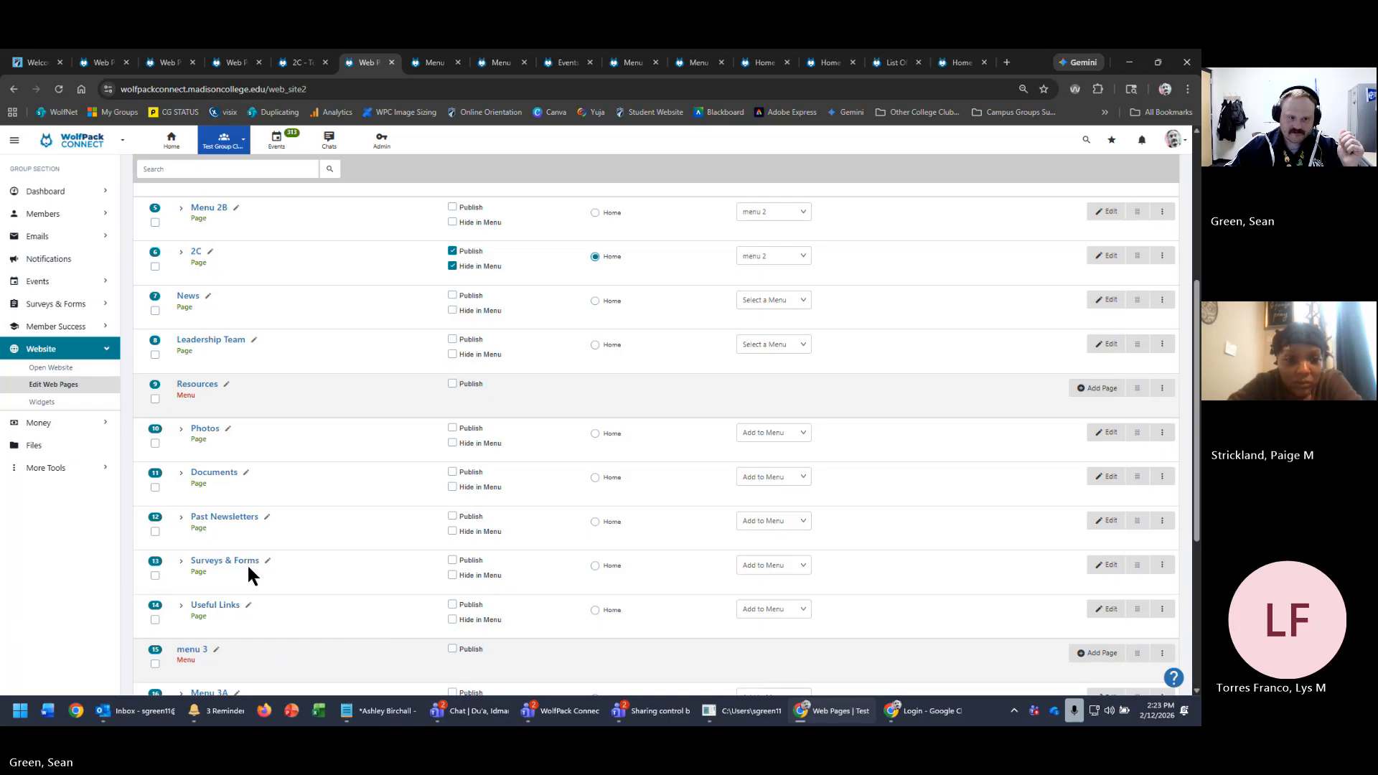
scroll(275, 547, up, 5)
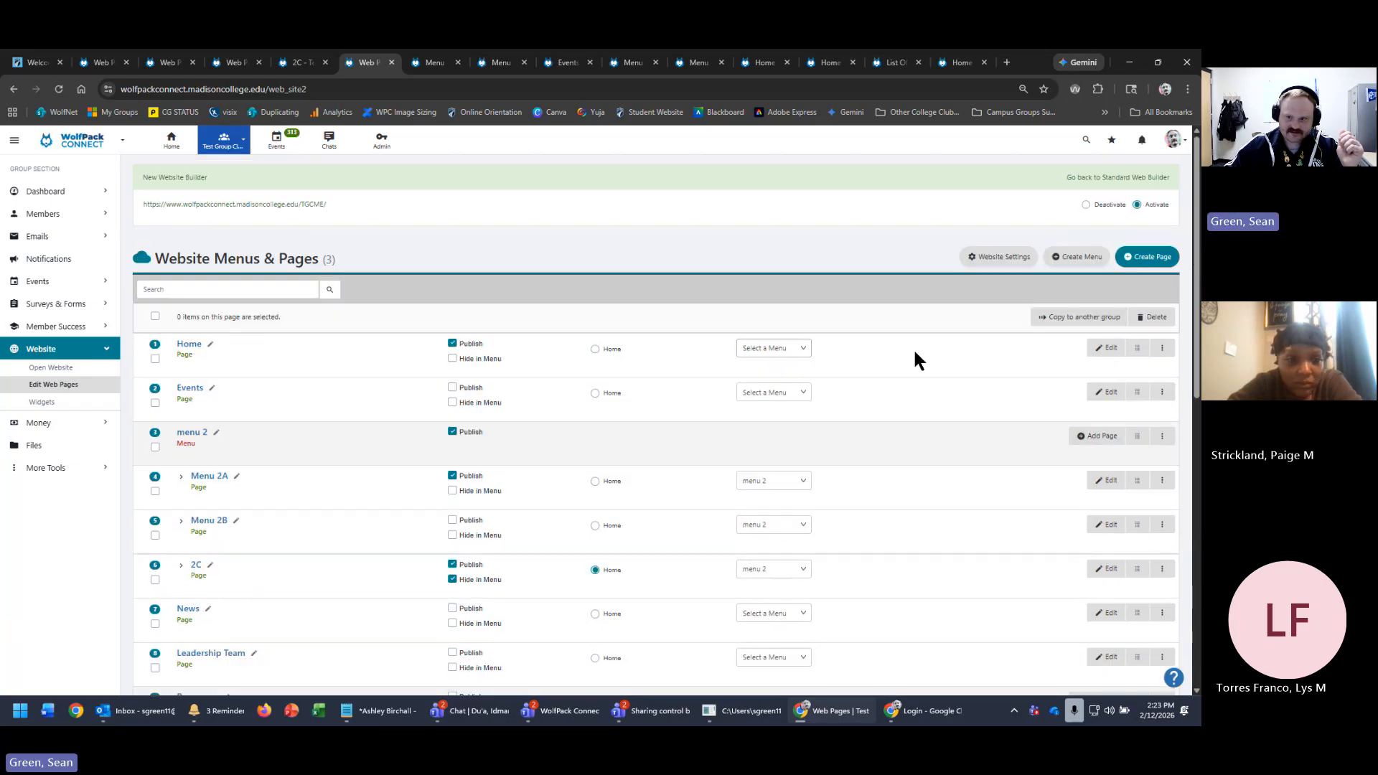
click(1164, 352)
click(1128, 377)
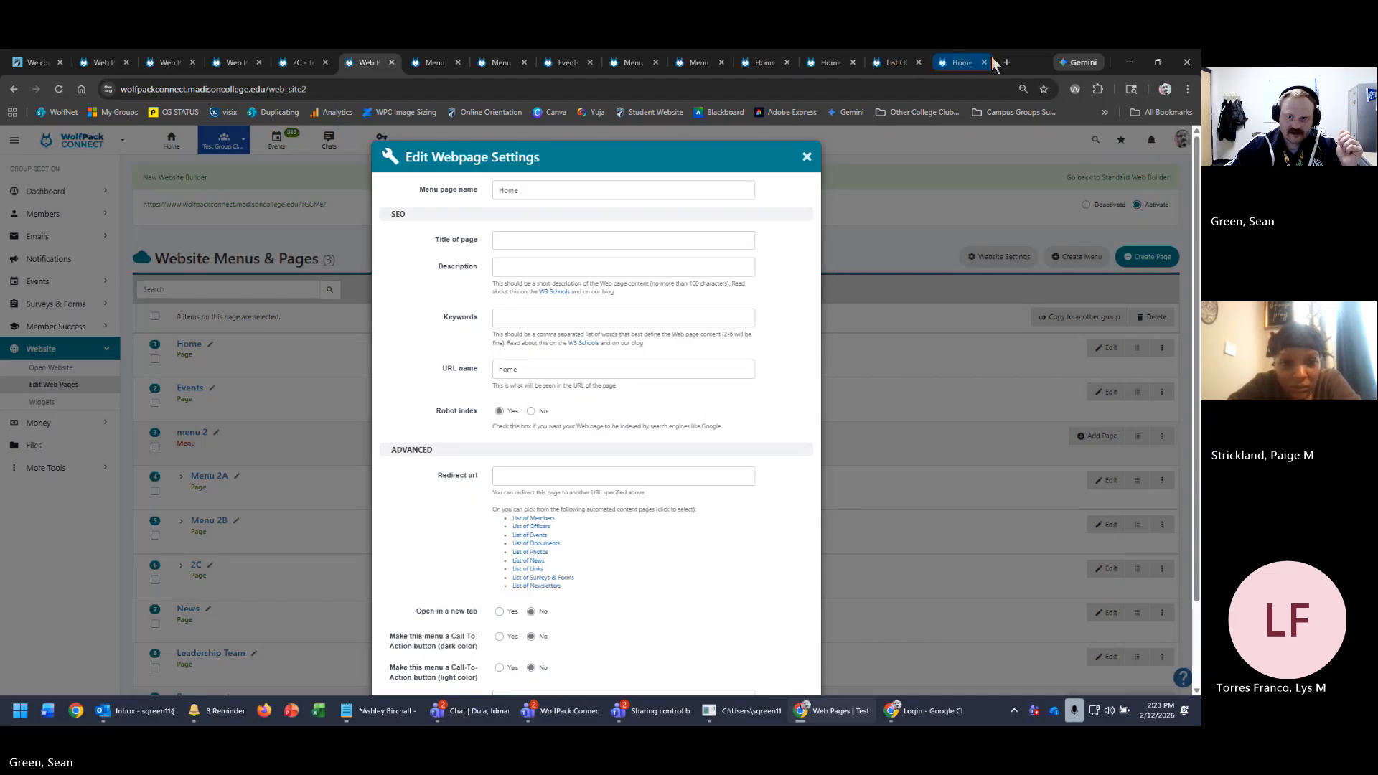
- Load the Google homepage in a new private Chrome tab
click(926, 710)
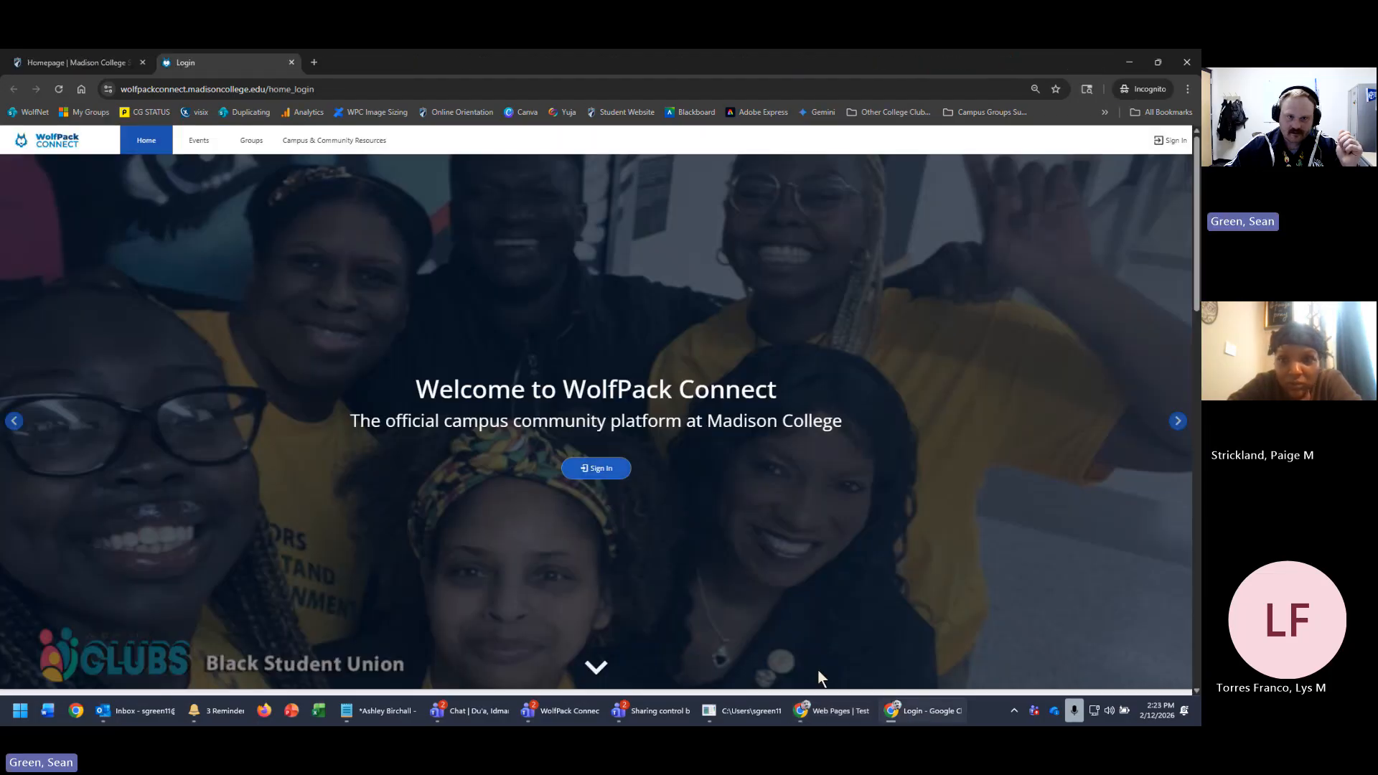
click(314, 63)
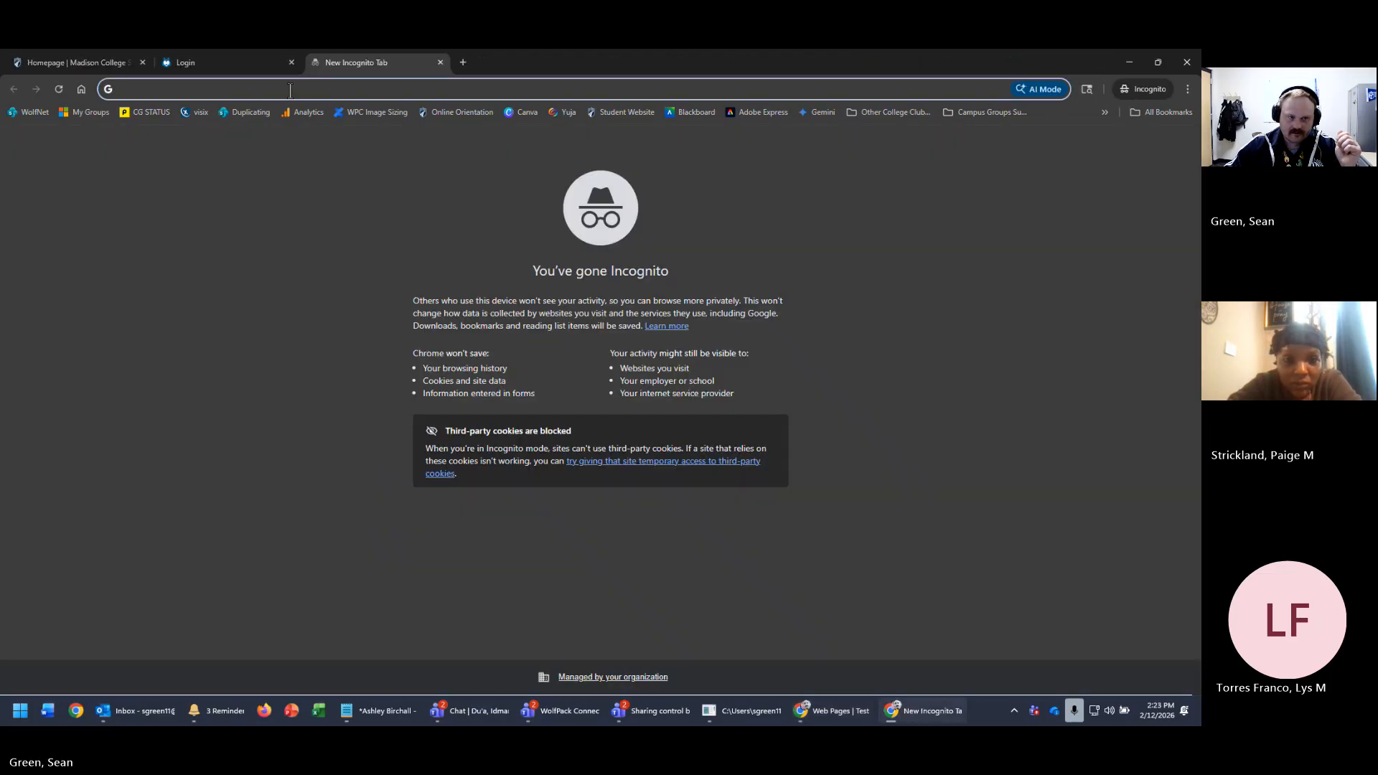
text(go)
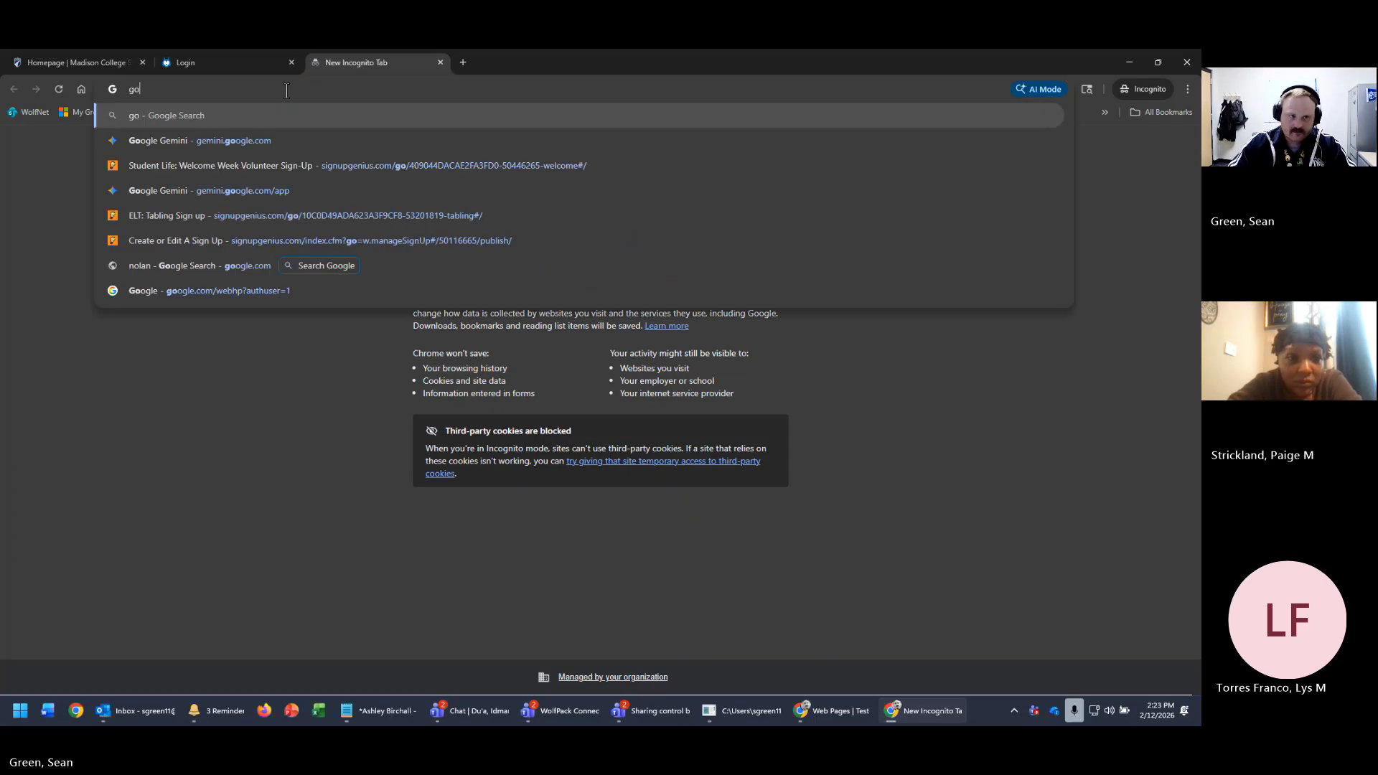
text(ogle.com)
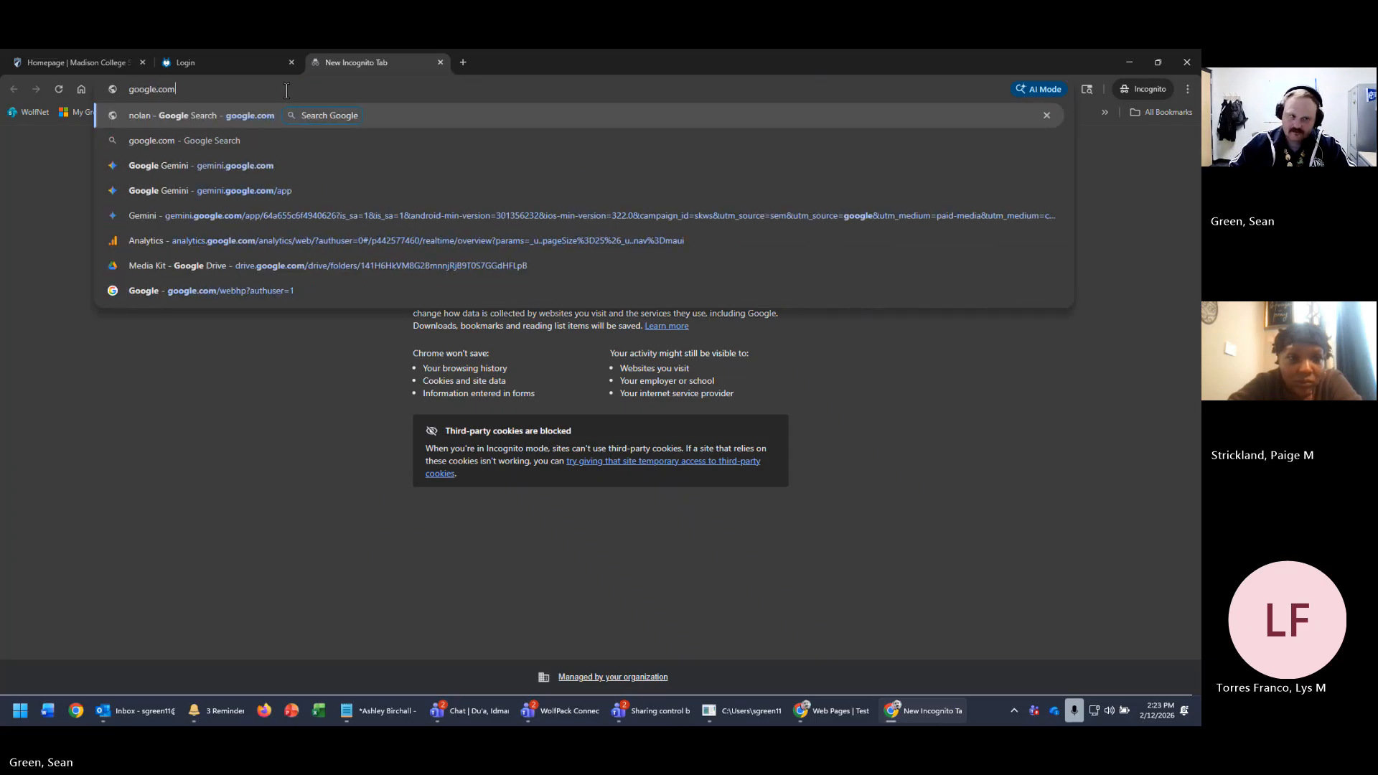
key(Return)
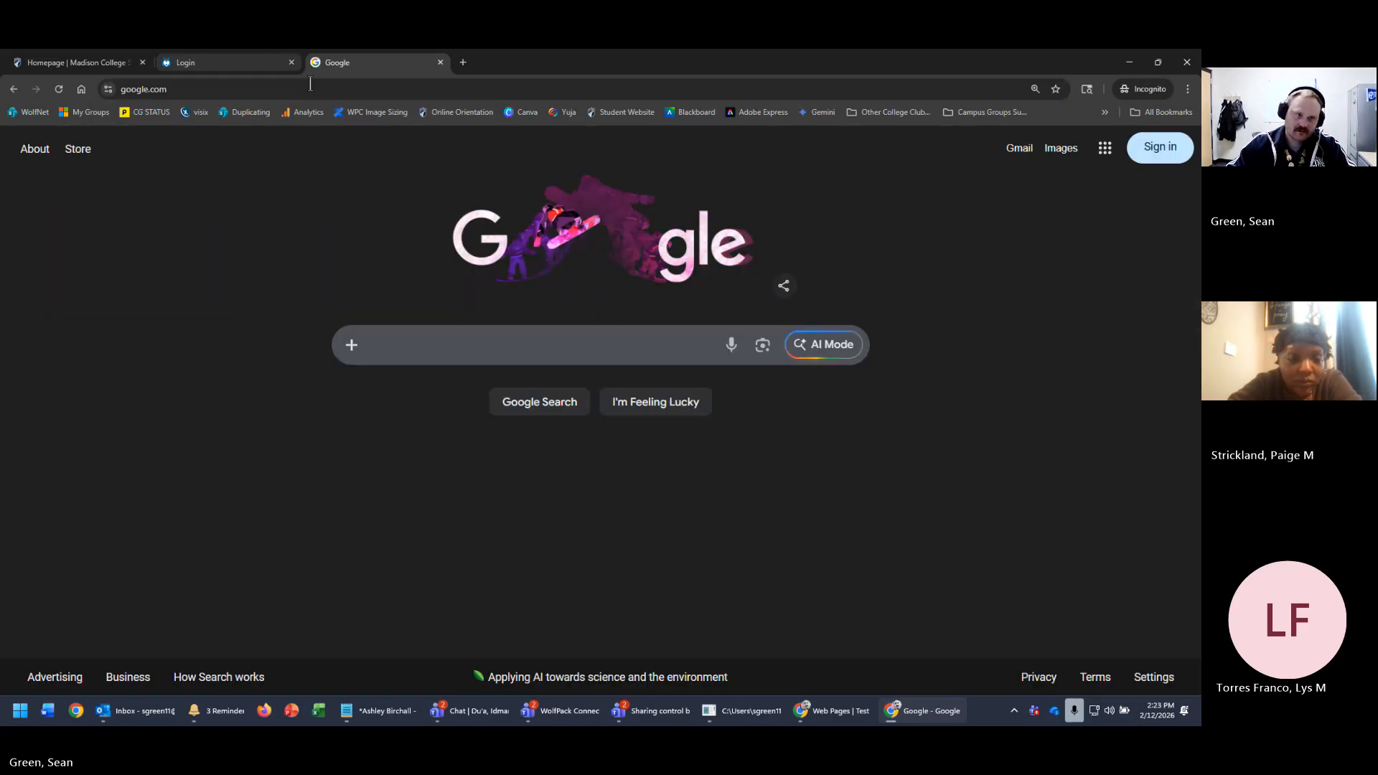
- Select the full google.com address in the address bar to copy it
click(354, 108)
click(566, 91)
click(9, 93)
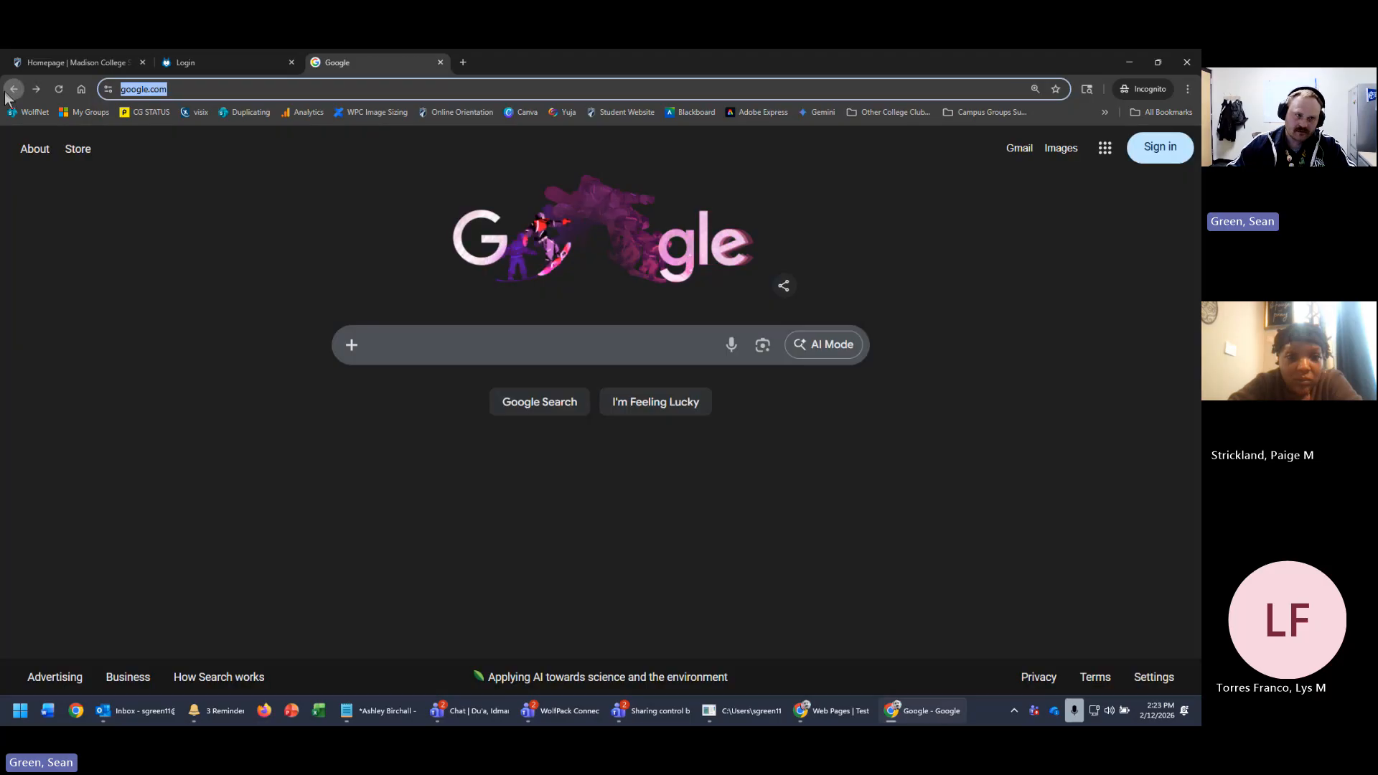
click(378, 87)
triple_click(378, 86)
key(ctrl+c)
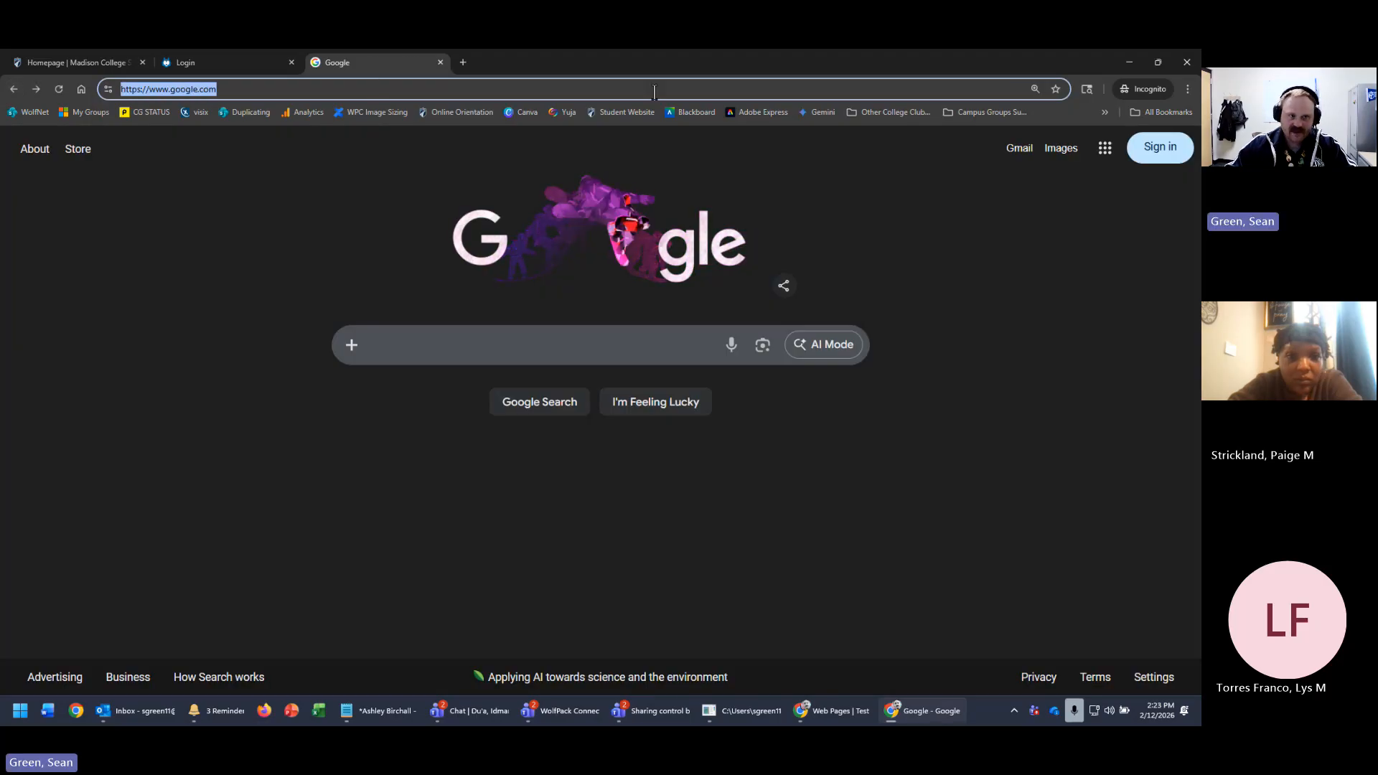
click(1122, 61)
click(557, 477)
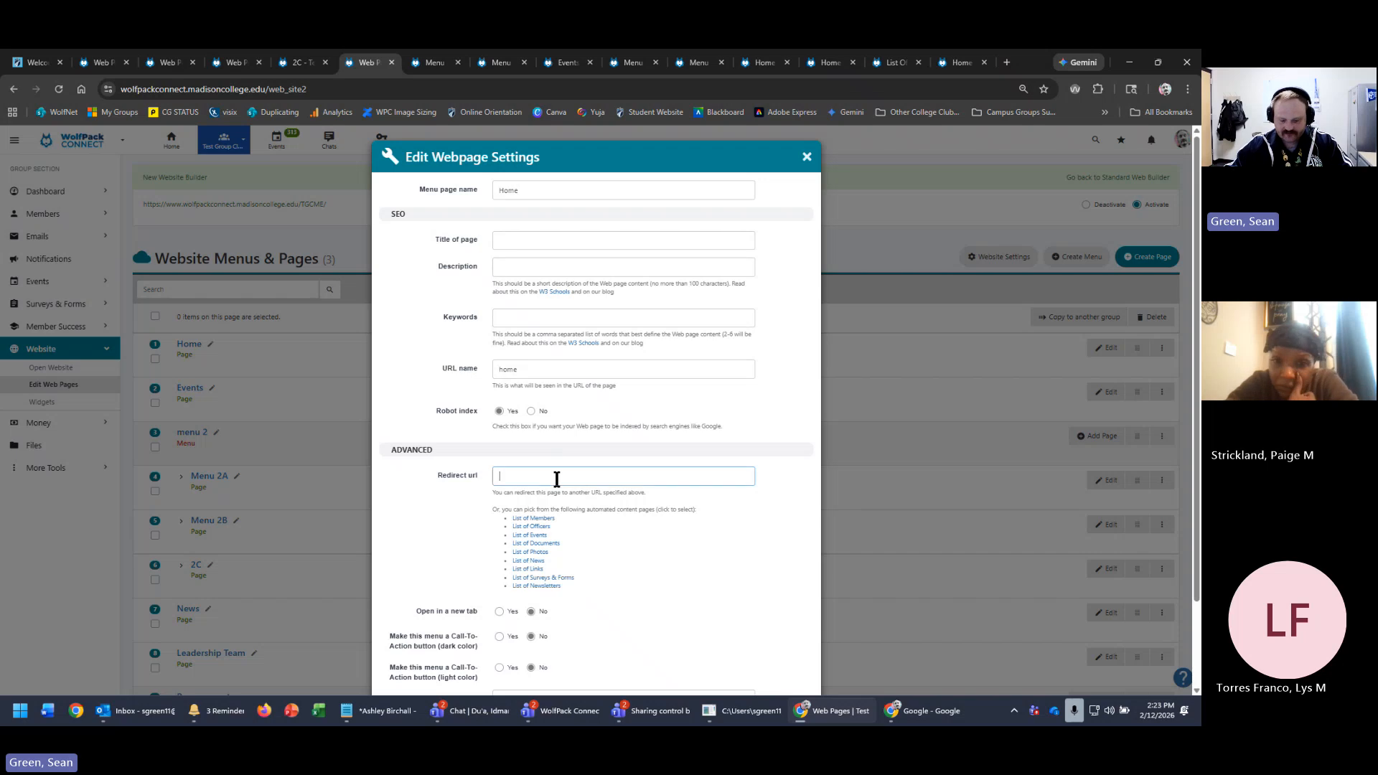
key(ctrl+v)
scroll(757, 445, down, 3)
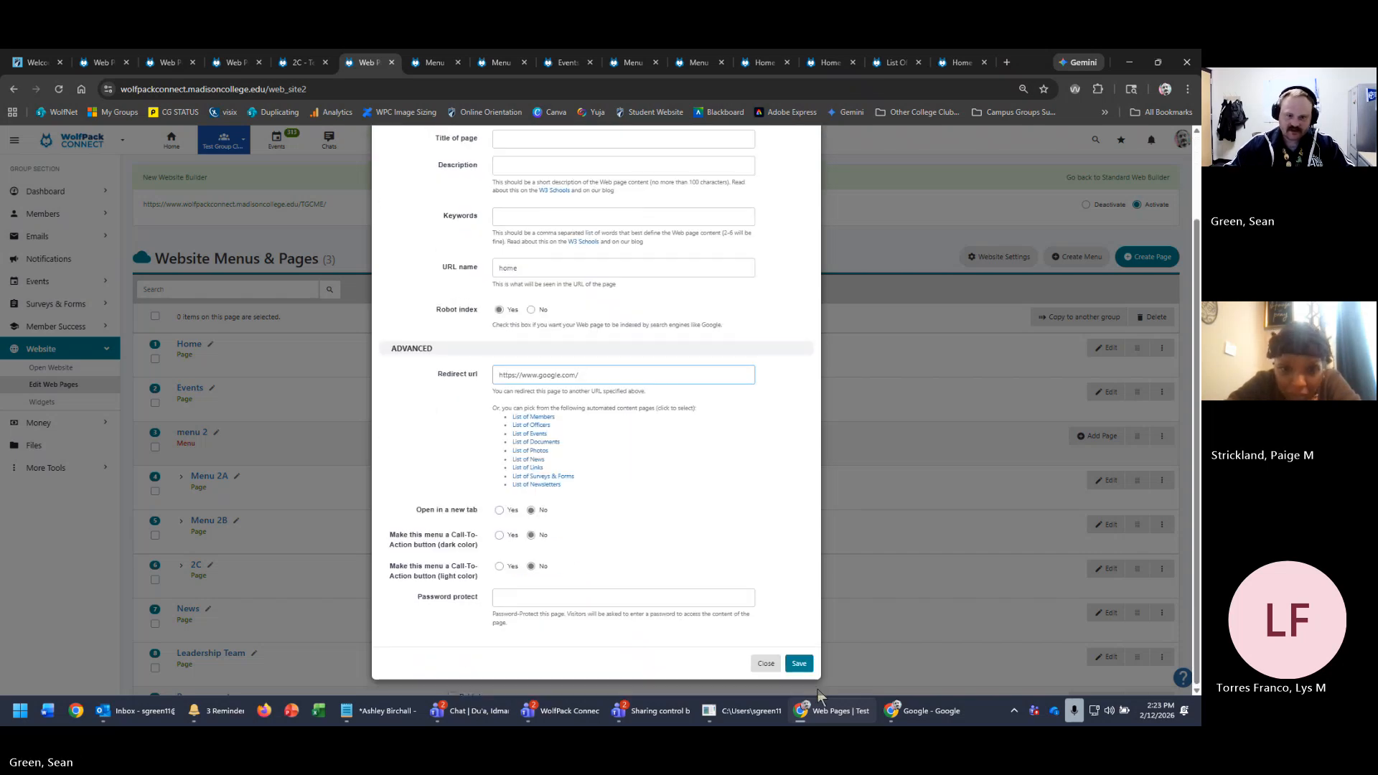
click(799, 664)
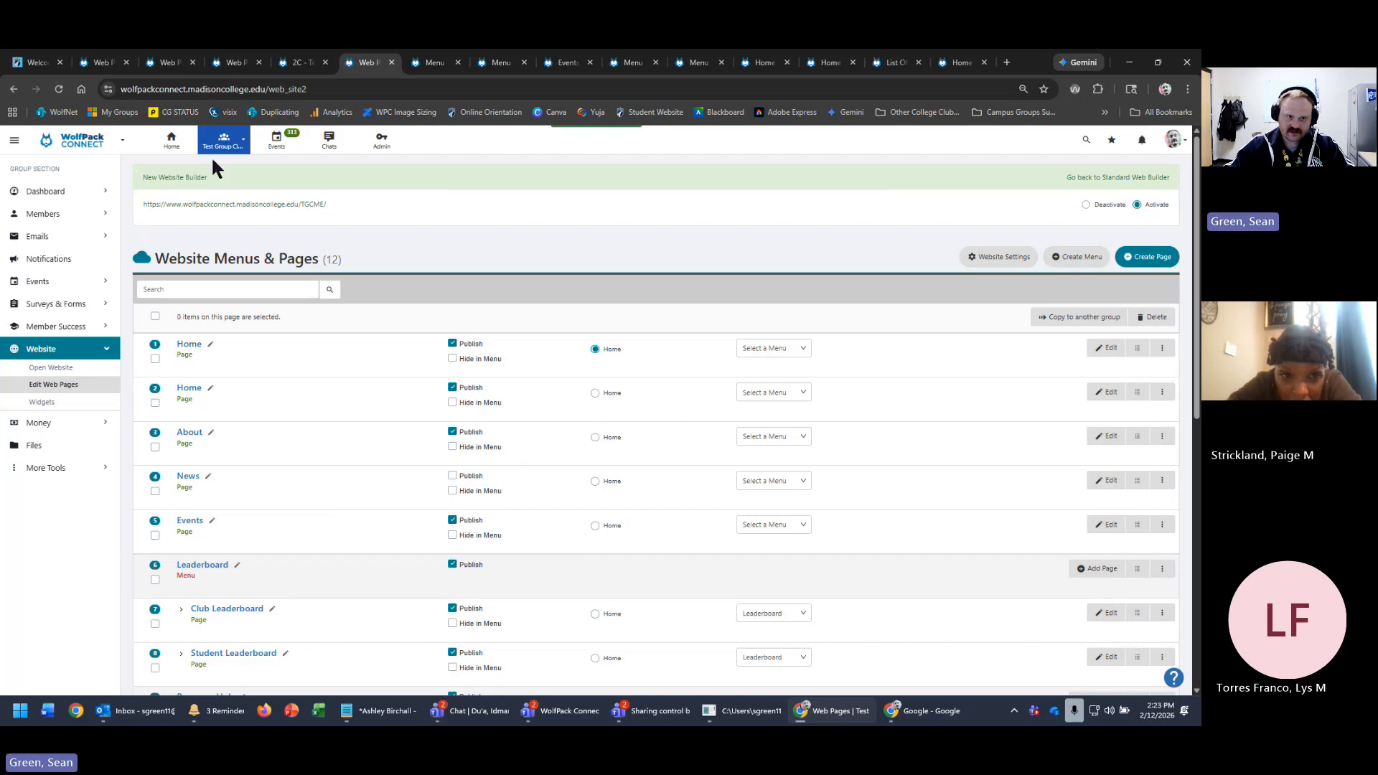
- Preview the Executive Leadership Team public site and its 2C page, then close those tabs
click(262, 204)
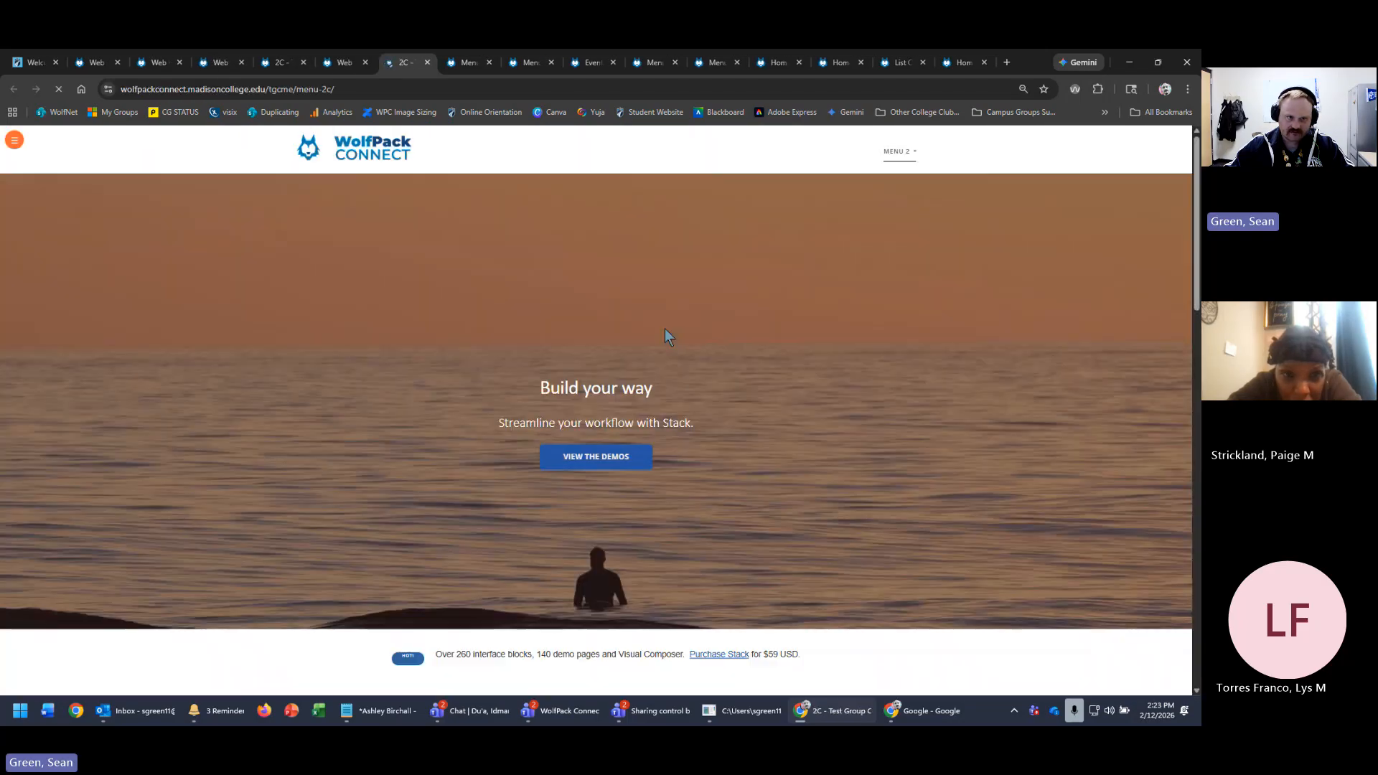
click(341, 63)
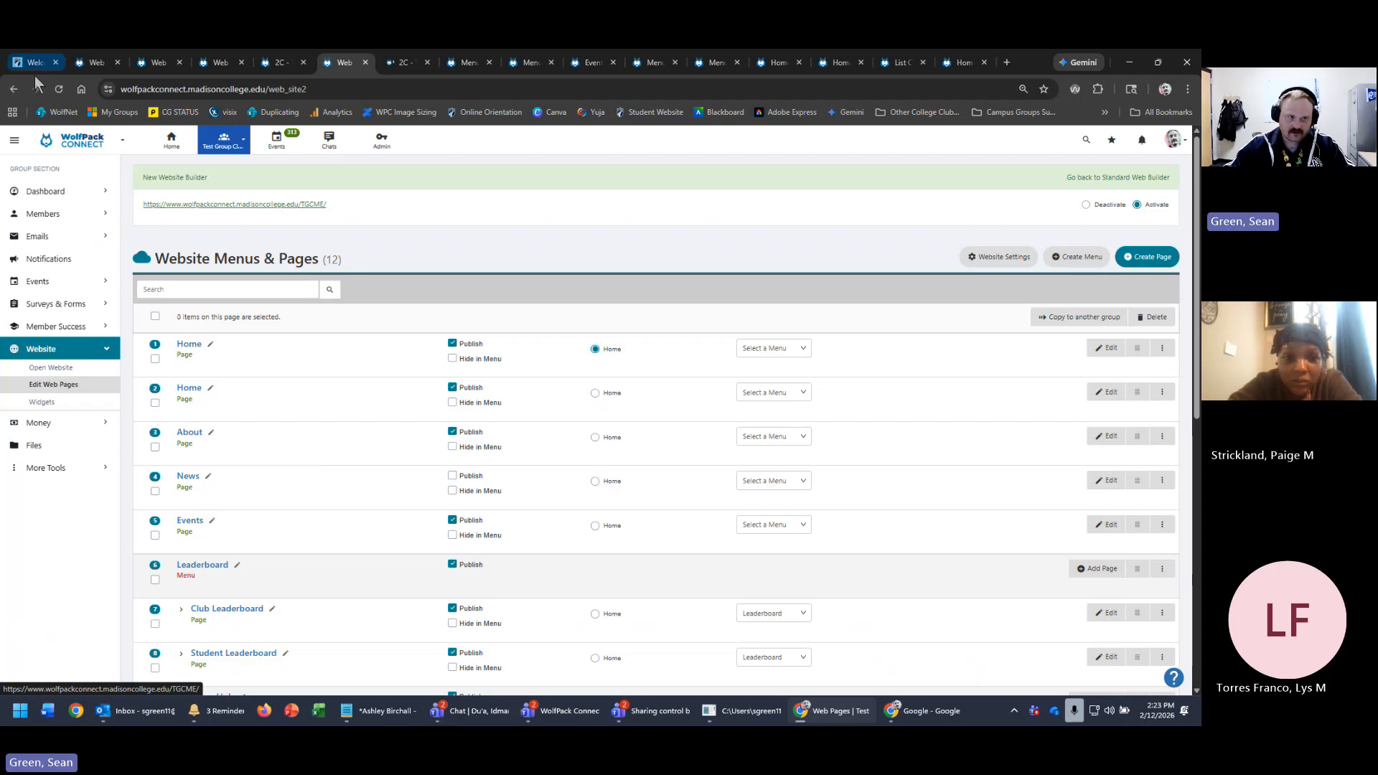
click(59, 89)
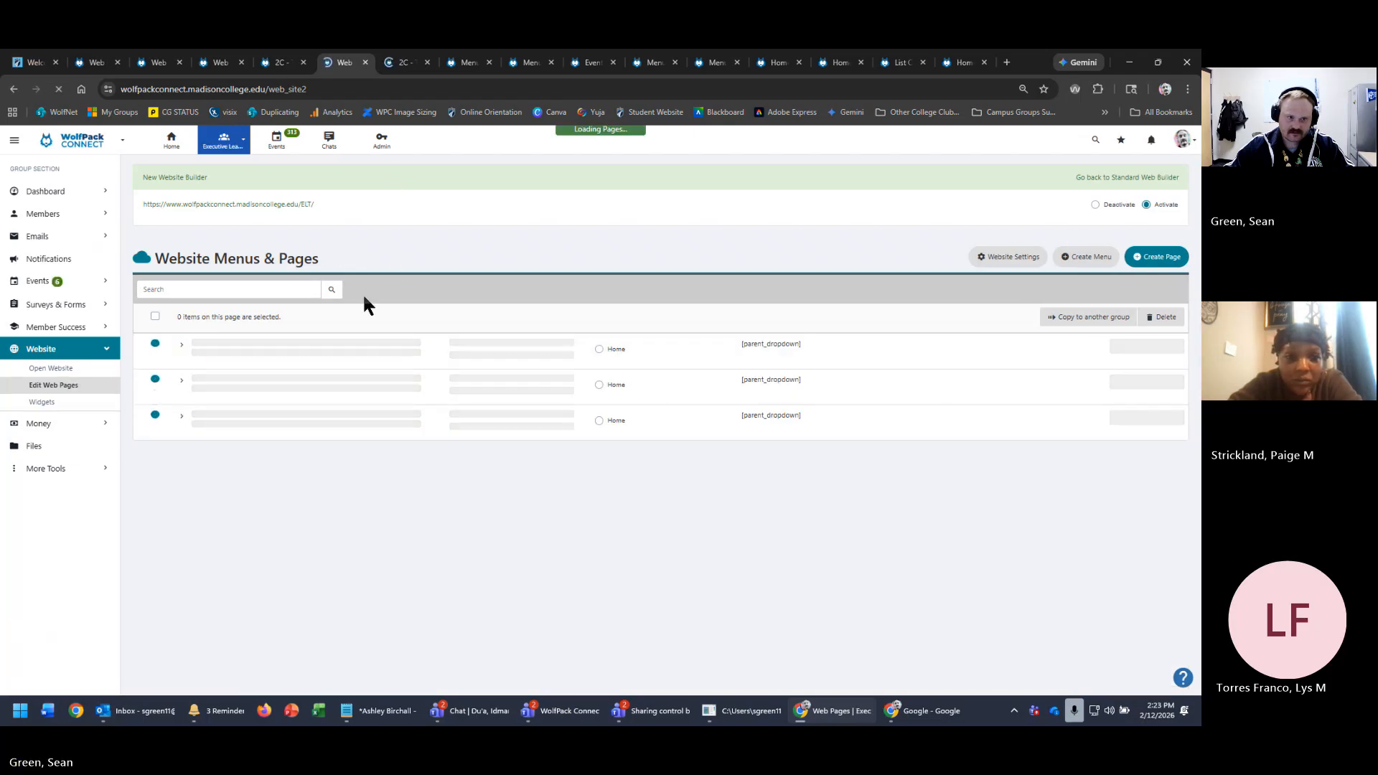
click(299, 203)
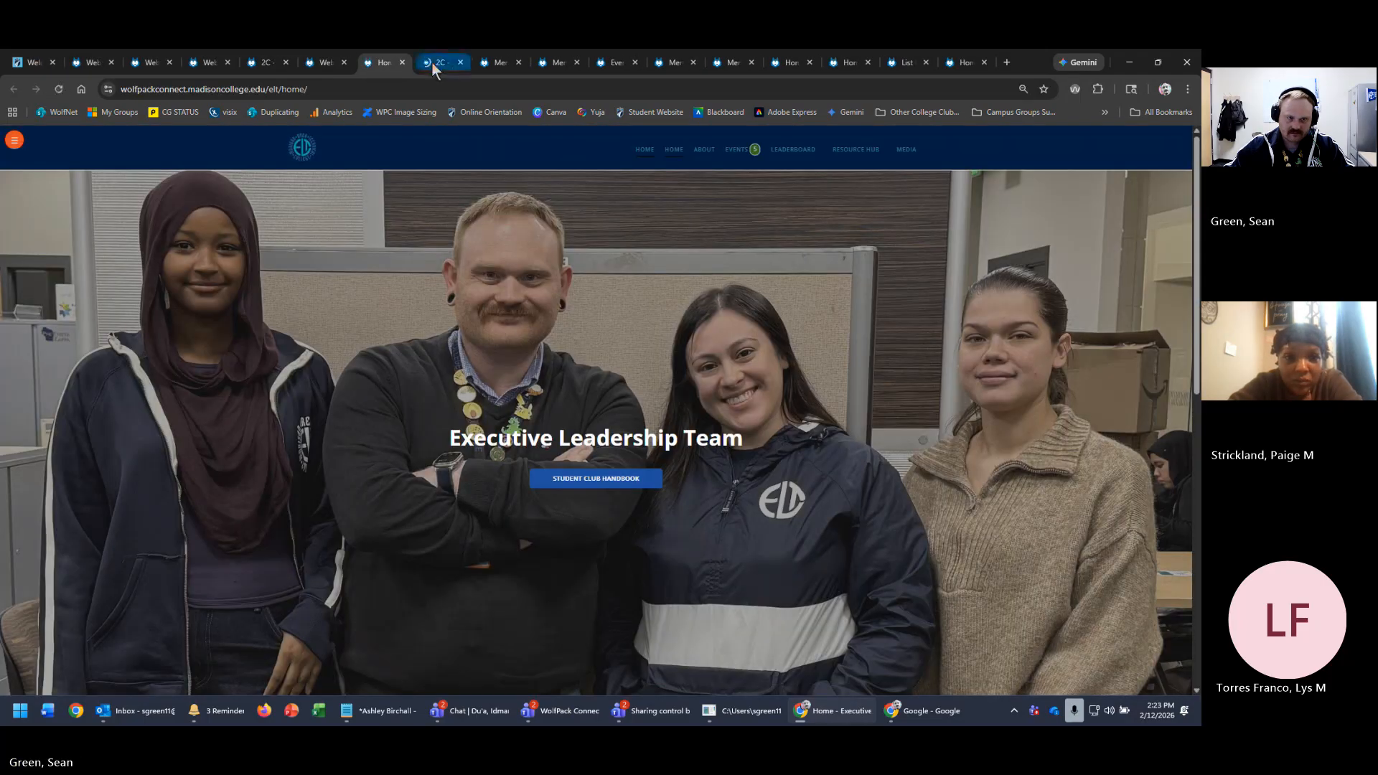
click(432, 62)
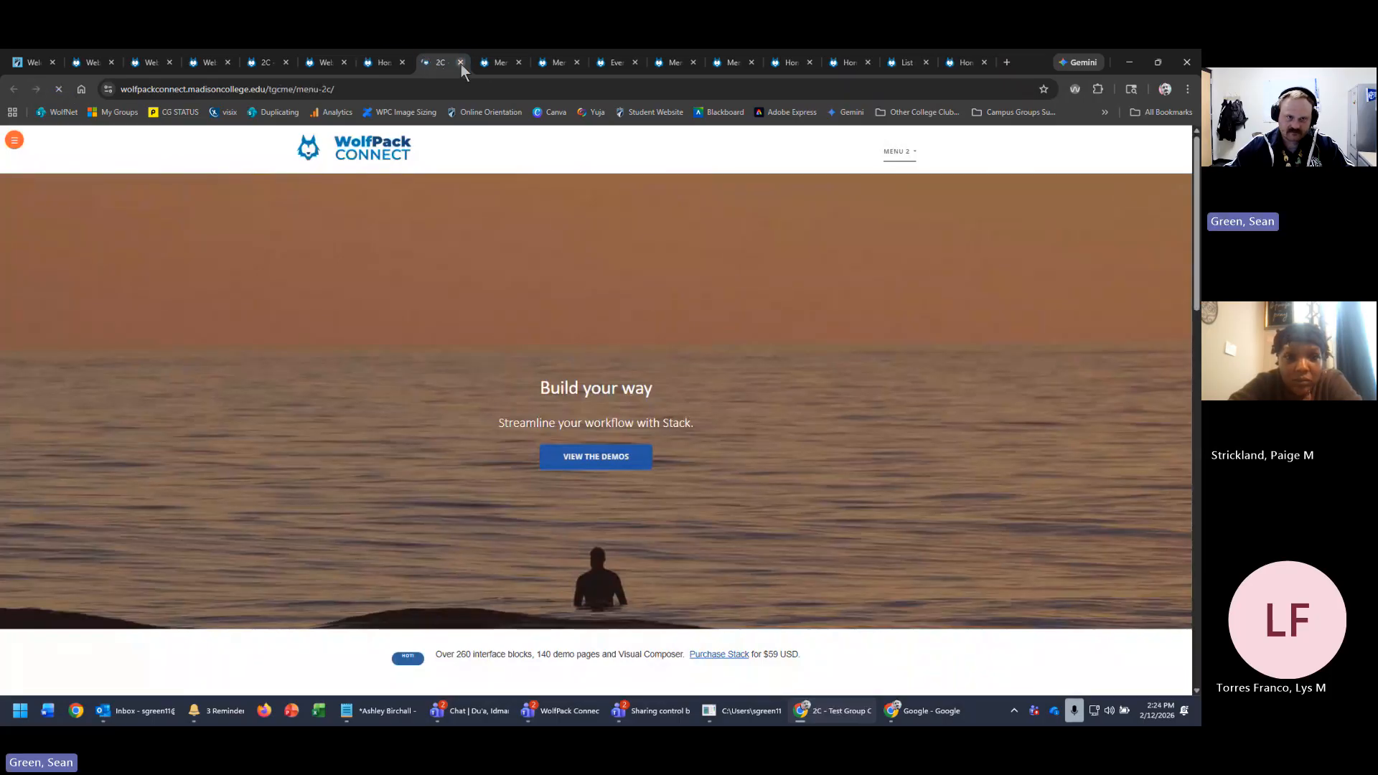
click(460, 62)
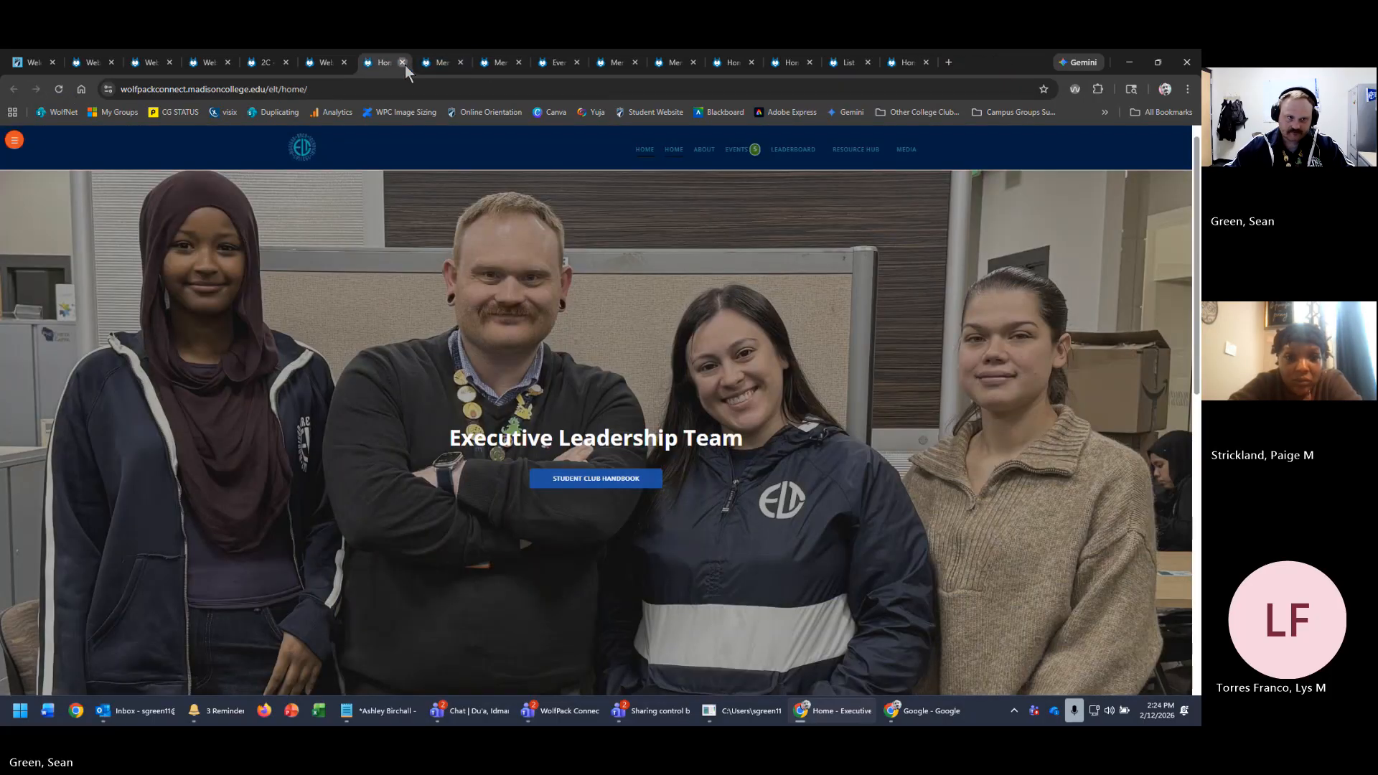
click(402, 62)
click(152, 62)
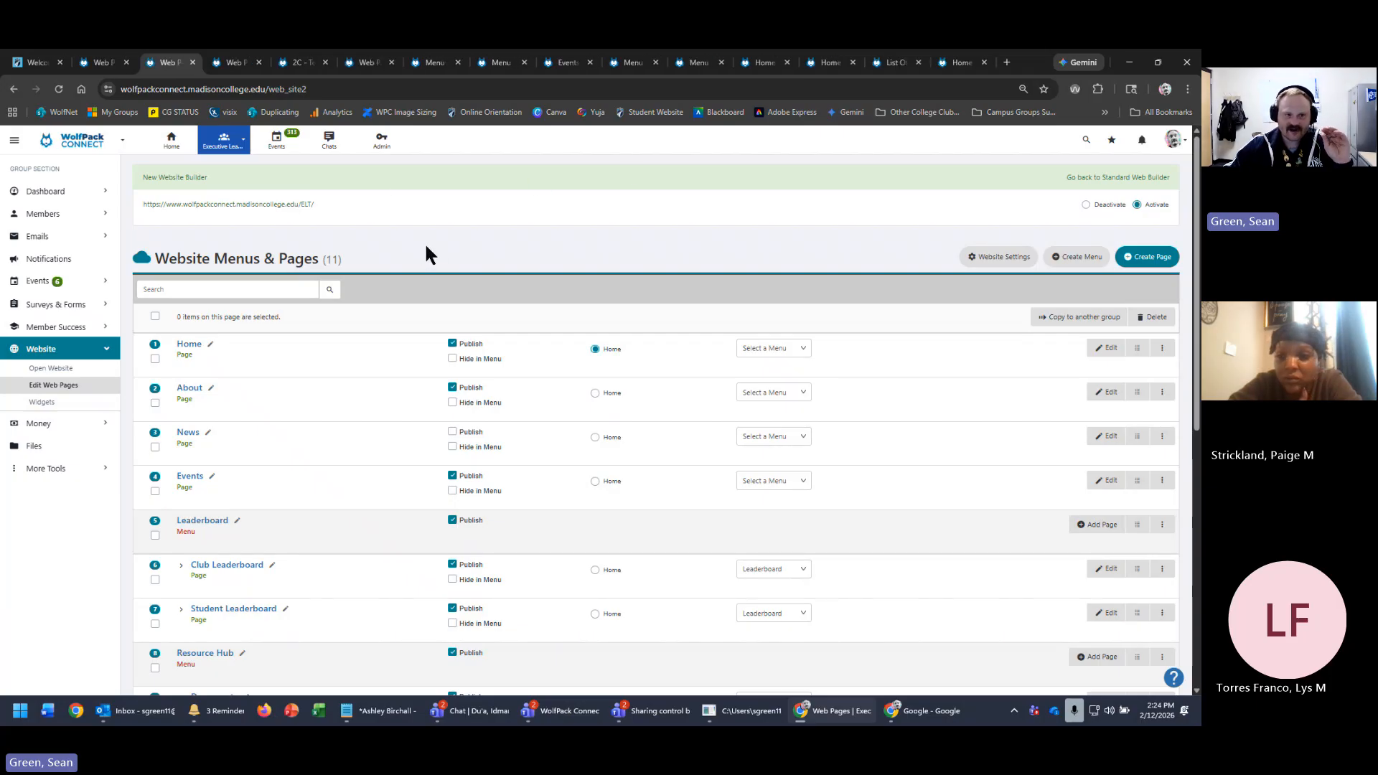
- Close the duplicate web pages tab and the reopened Executive Leadership site tabs
click(229, 142)
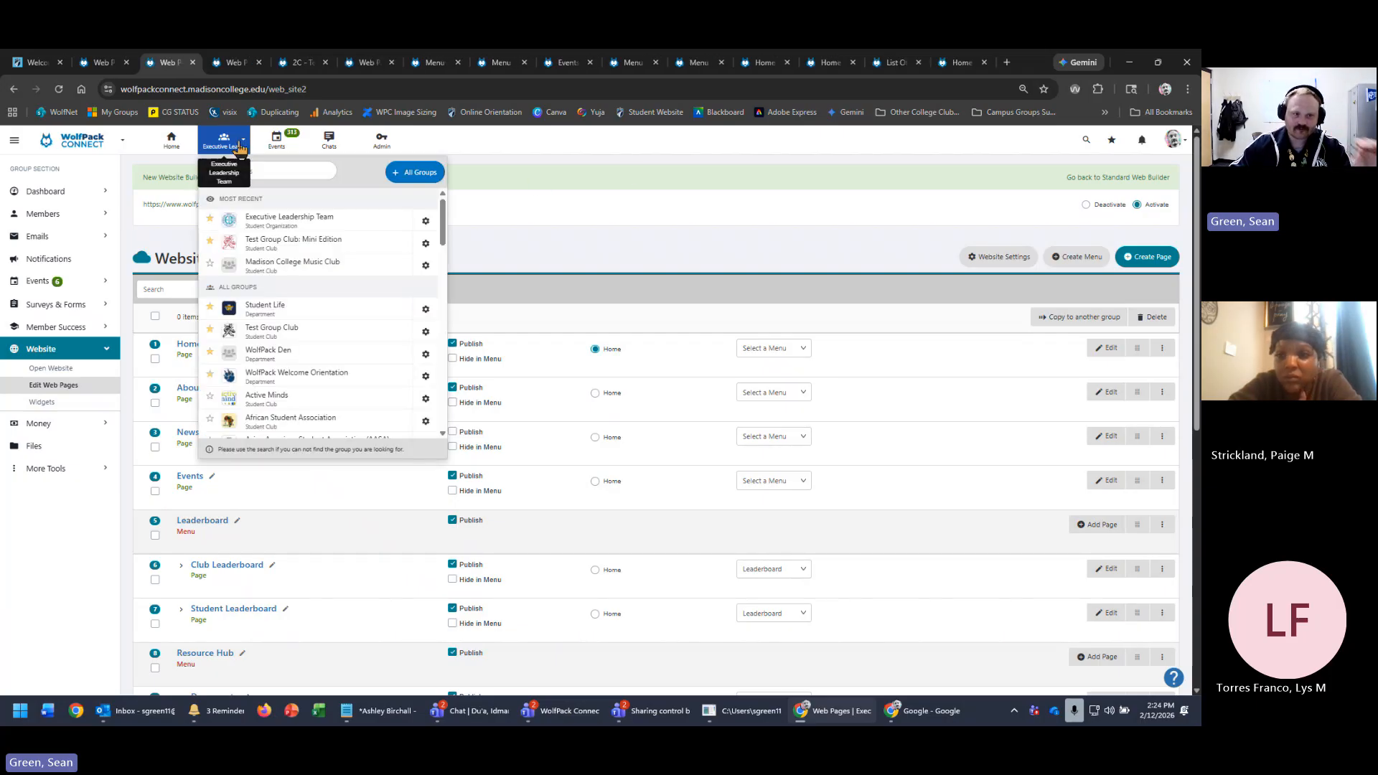
click(601, 221)
click(232, 64)
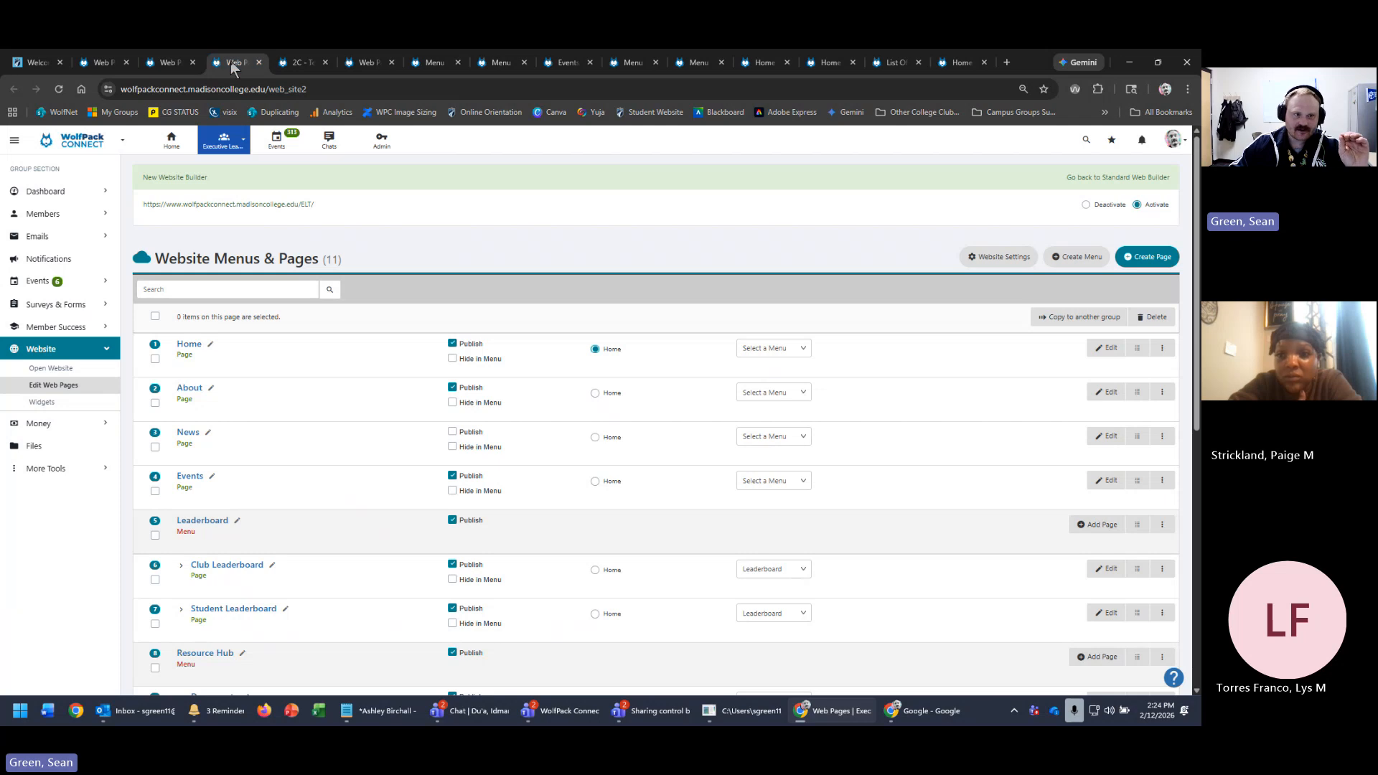
click(259, 62)
click(169, 64)
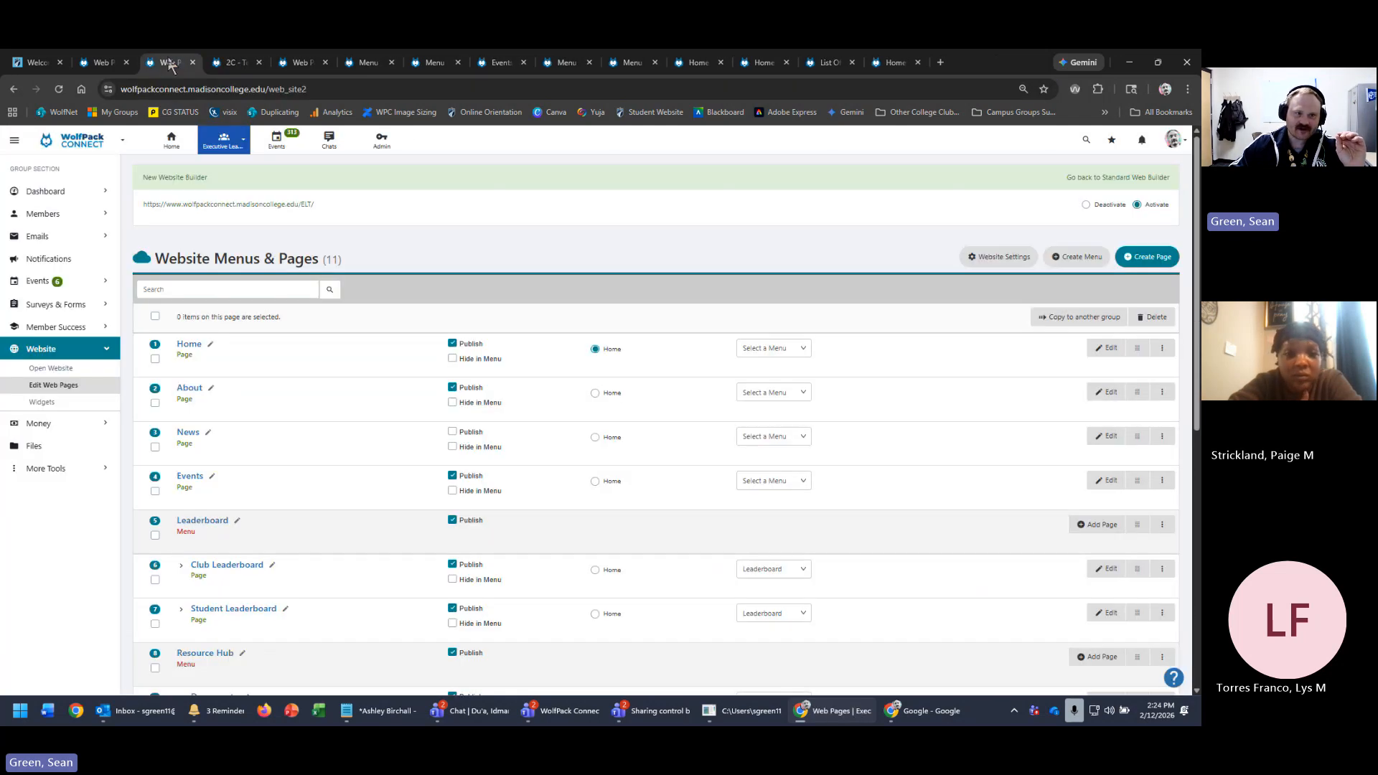
click(257, 203)
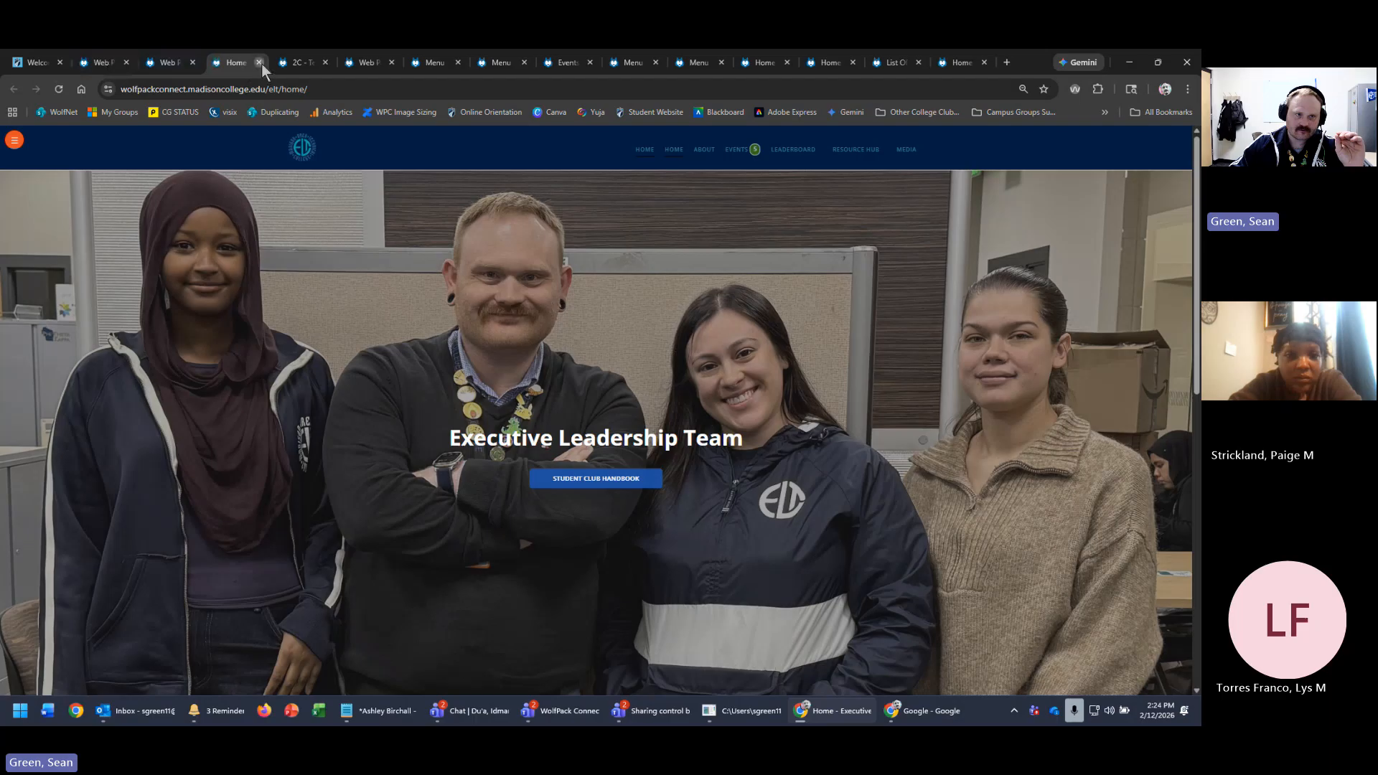
click(259, 62)
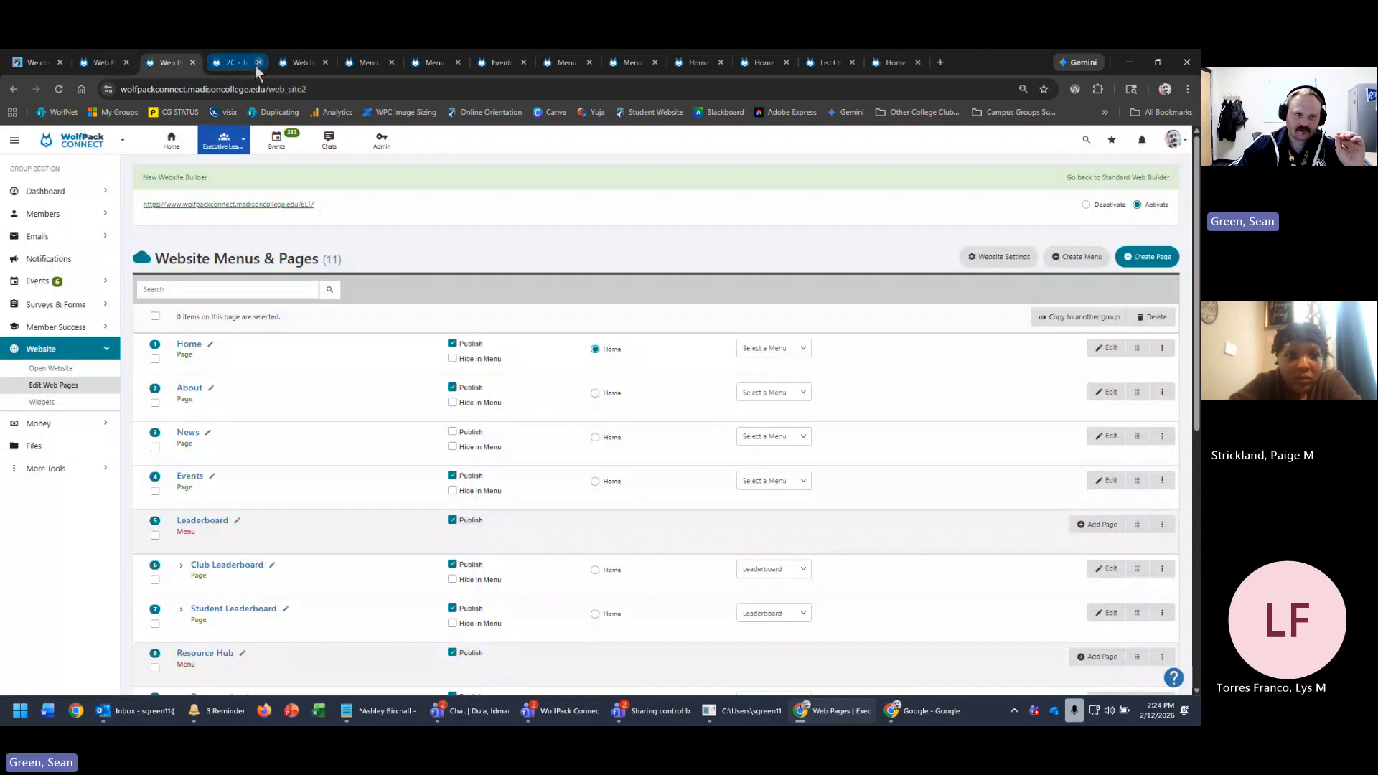
click(259, 62)
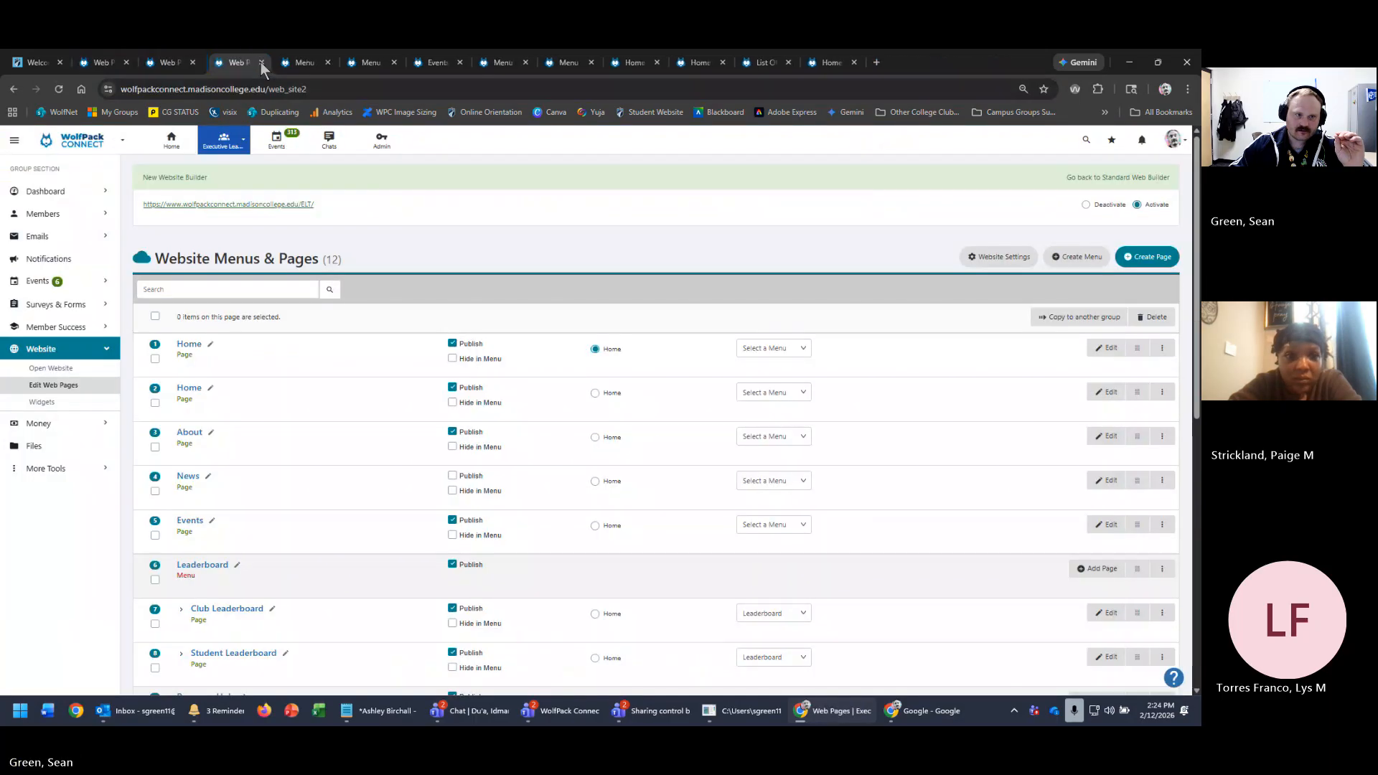
- Close the leftover Menu 2C, Events, Menu 2A, group home, List Of Groups and extra pages tabs
click(354, 63)
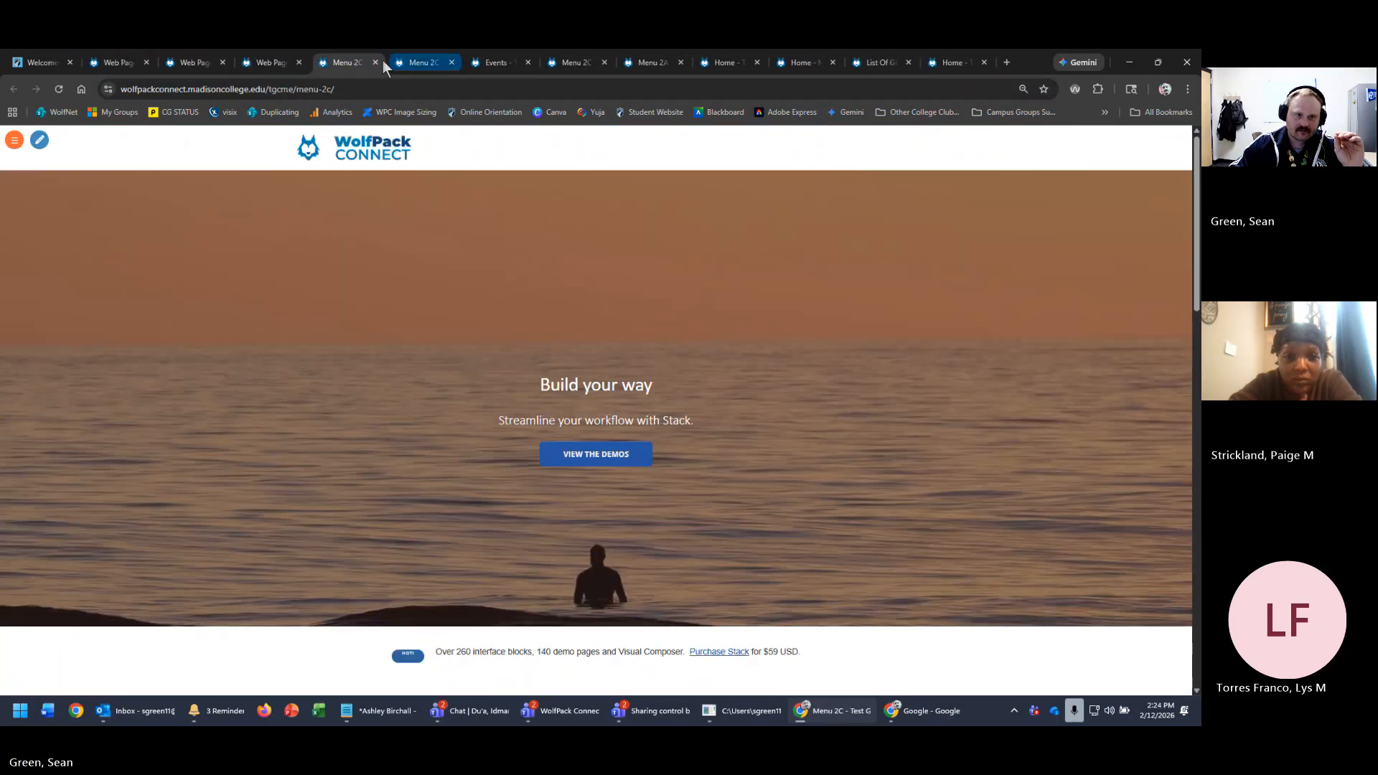
click(376, 63)
click(376, 62)
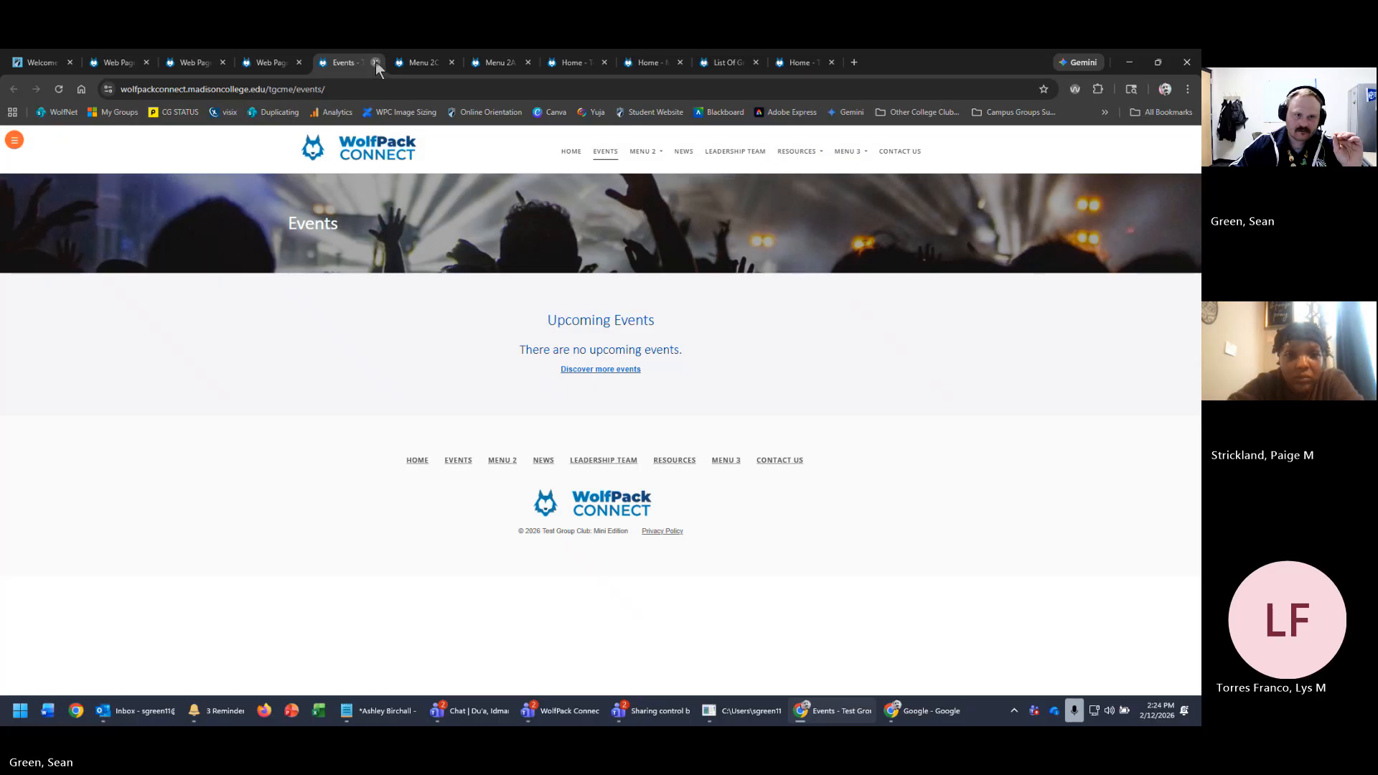
click(375, 62)
click(375, 62)
click(376, 63)
click(375, 62)
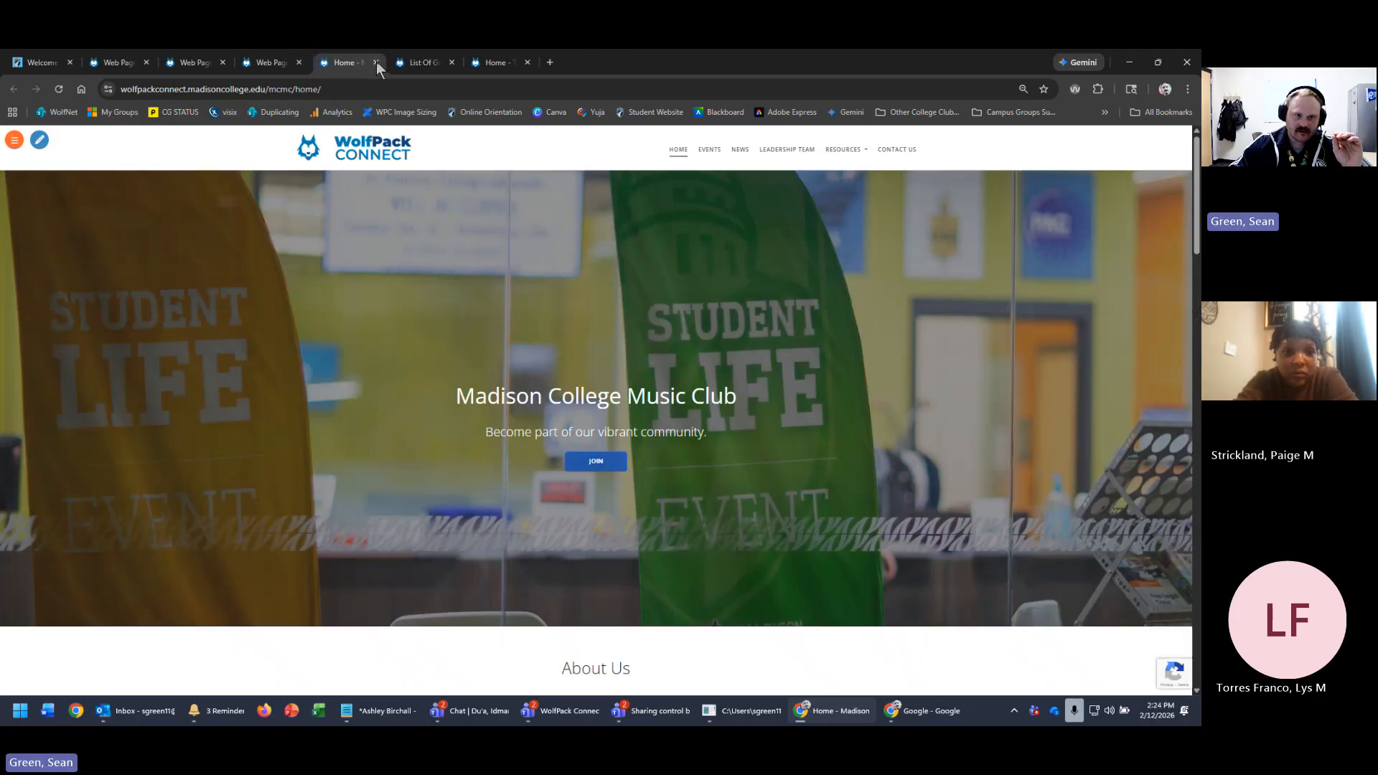
click(376, 62)
click(377, 62)
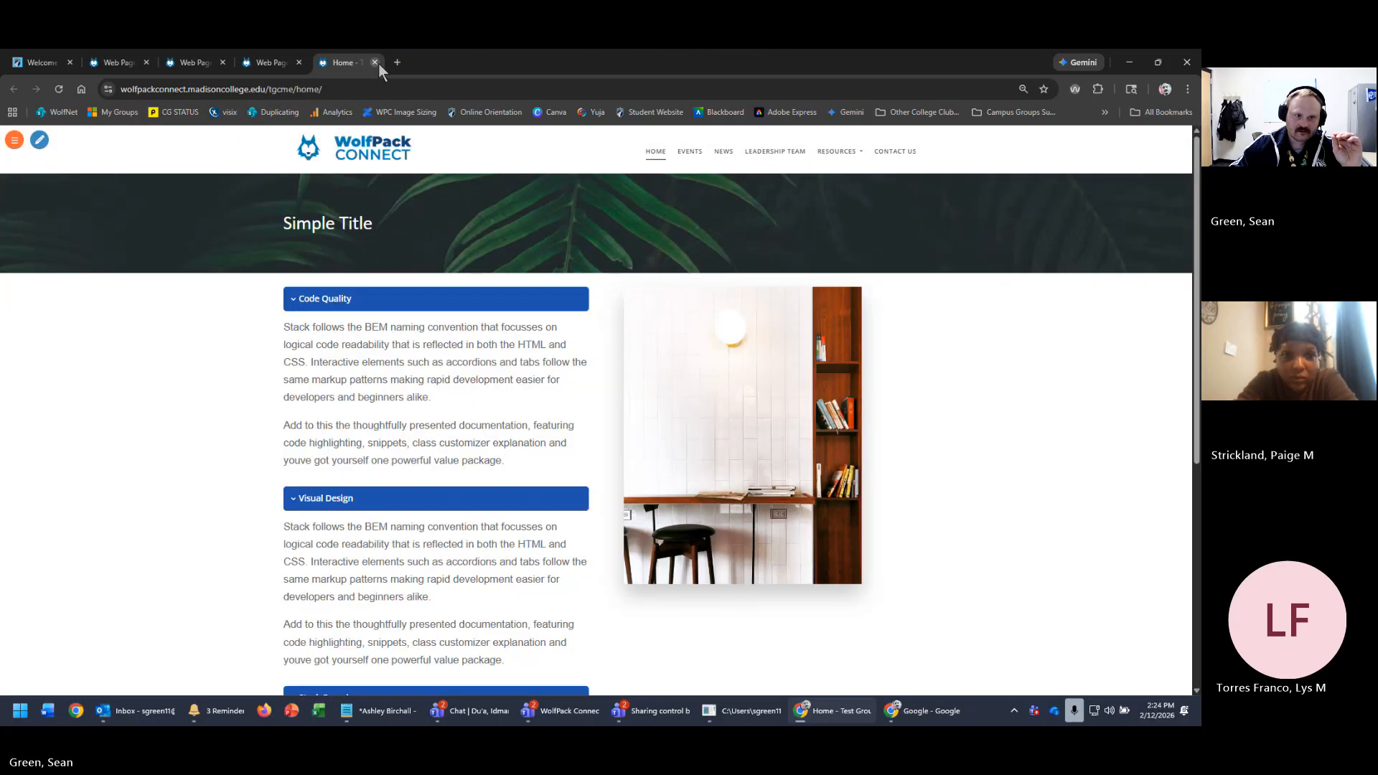
click(376, 62)
click(252, 63)
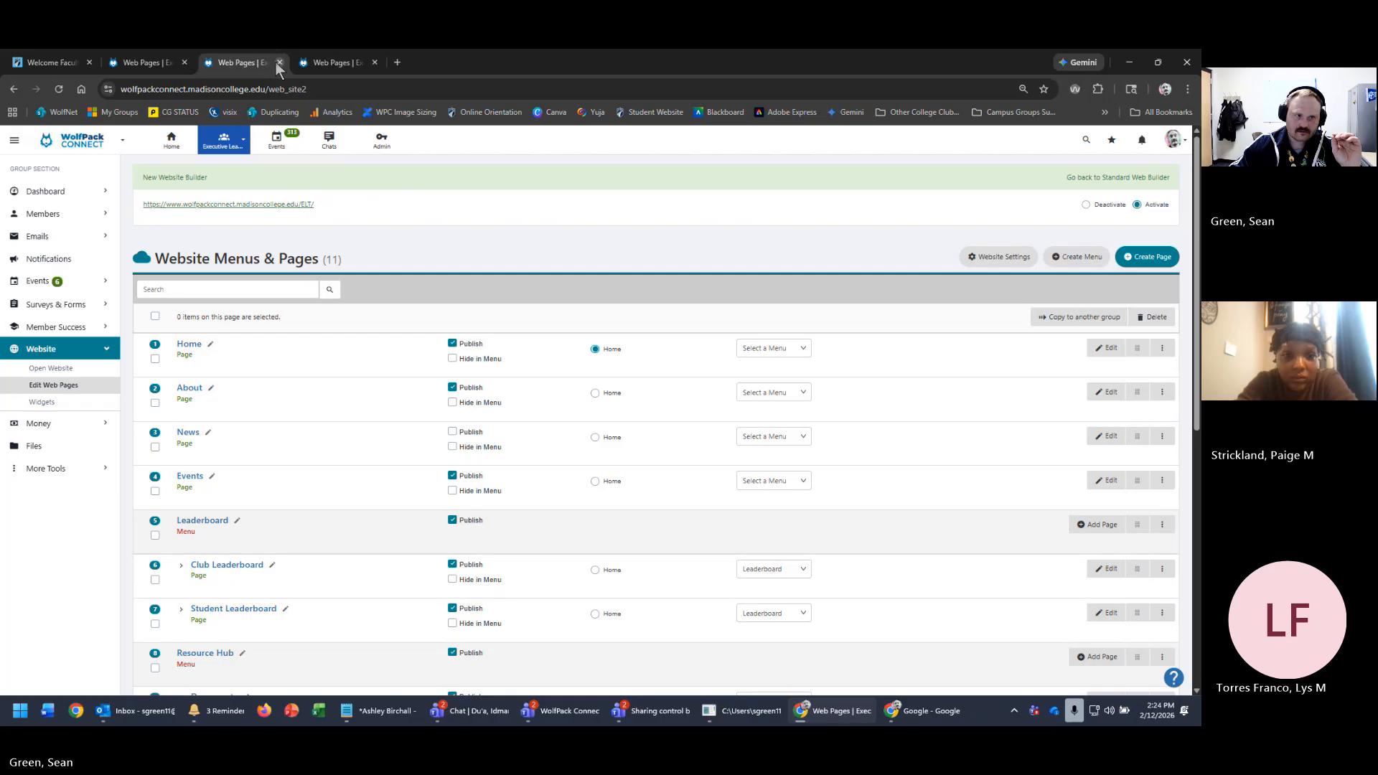
click(275, 62)
click(275, 62)
- Switch to Test Group Club: Mini Edition and open its web pages editor and public site
click(223, 139)
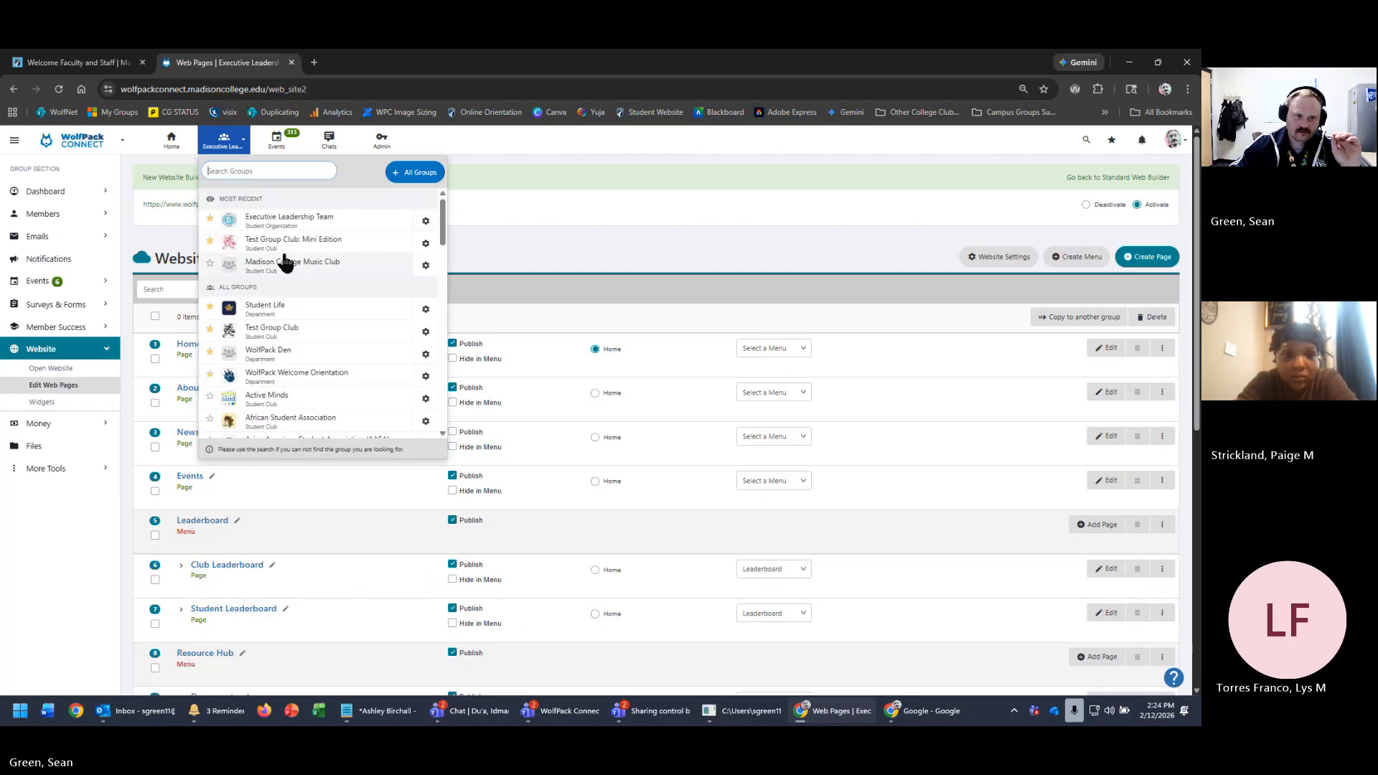
click(325, 239)
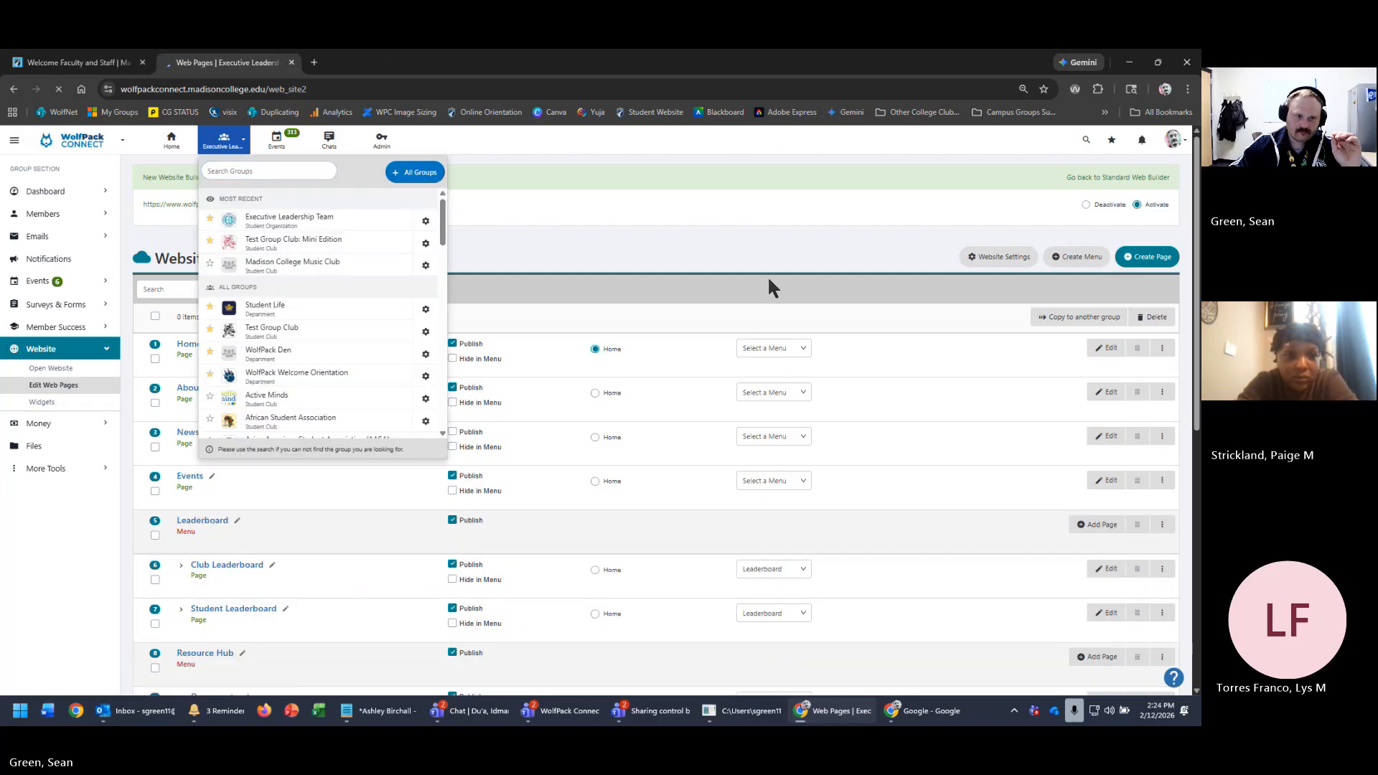
click(269, 330)
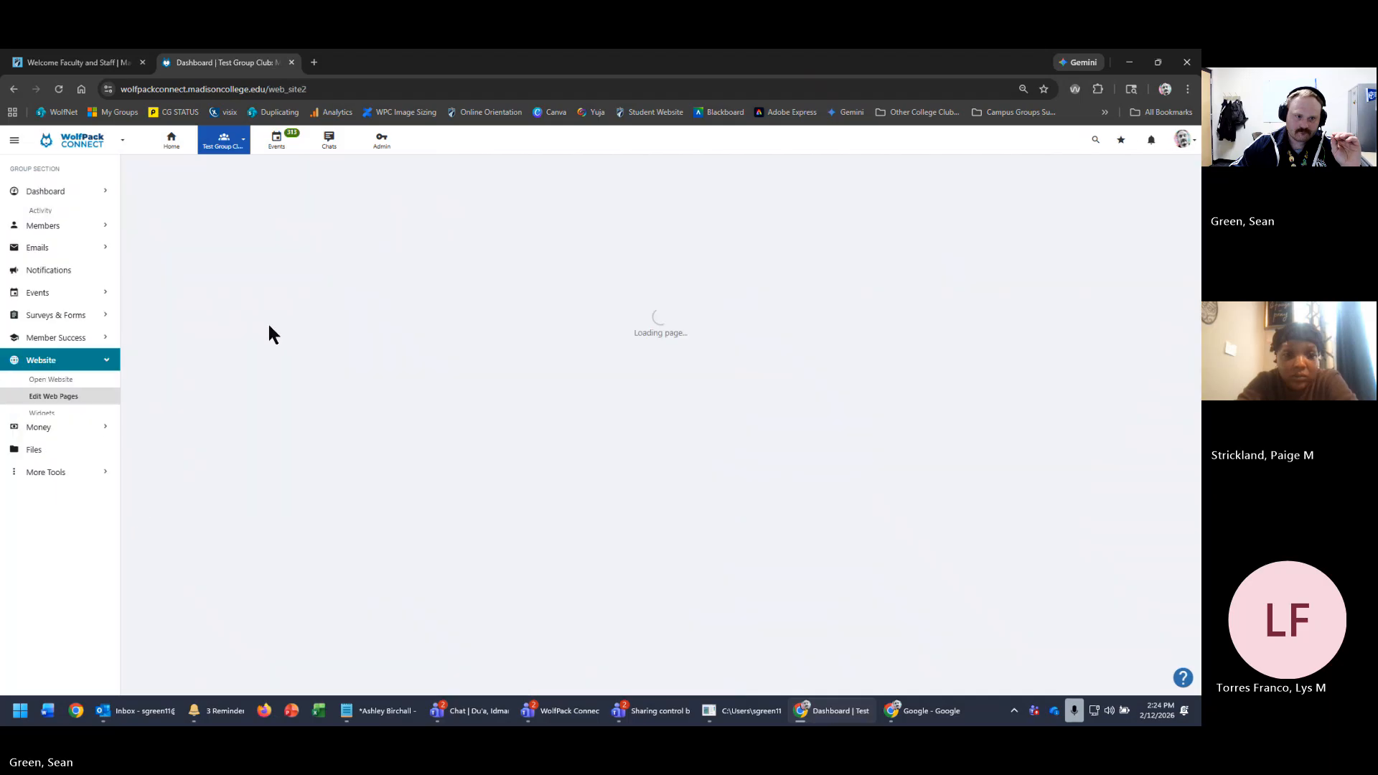
click(300, 206)
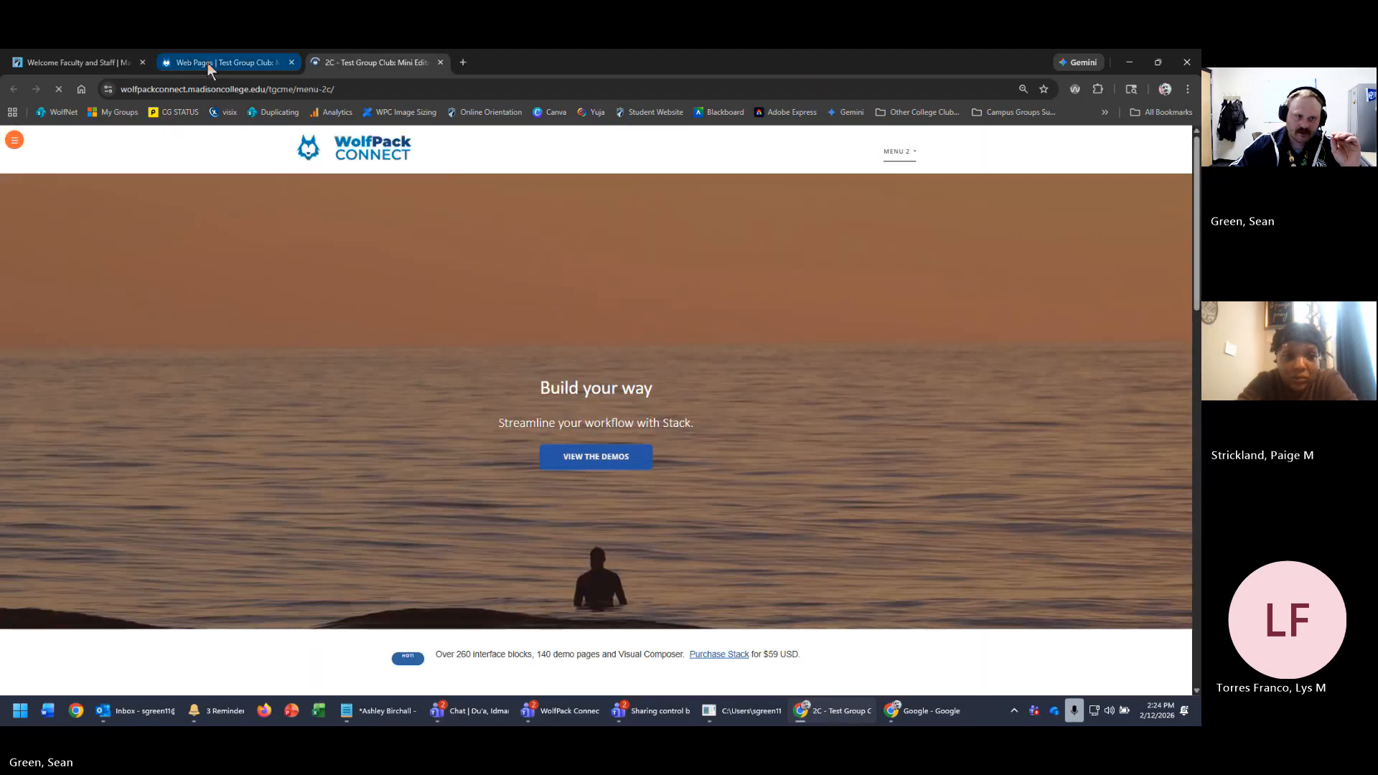
click(209, 63)
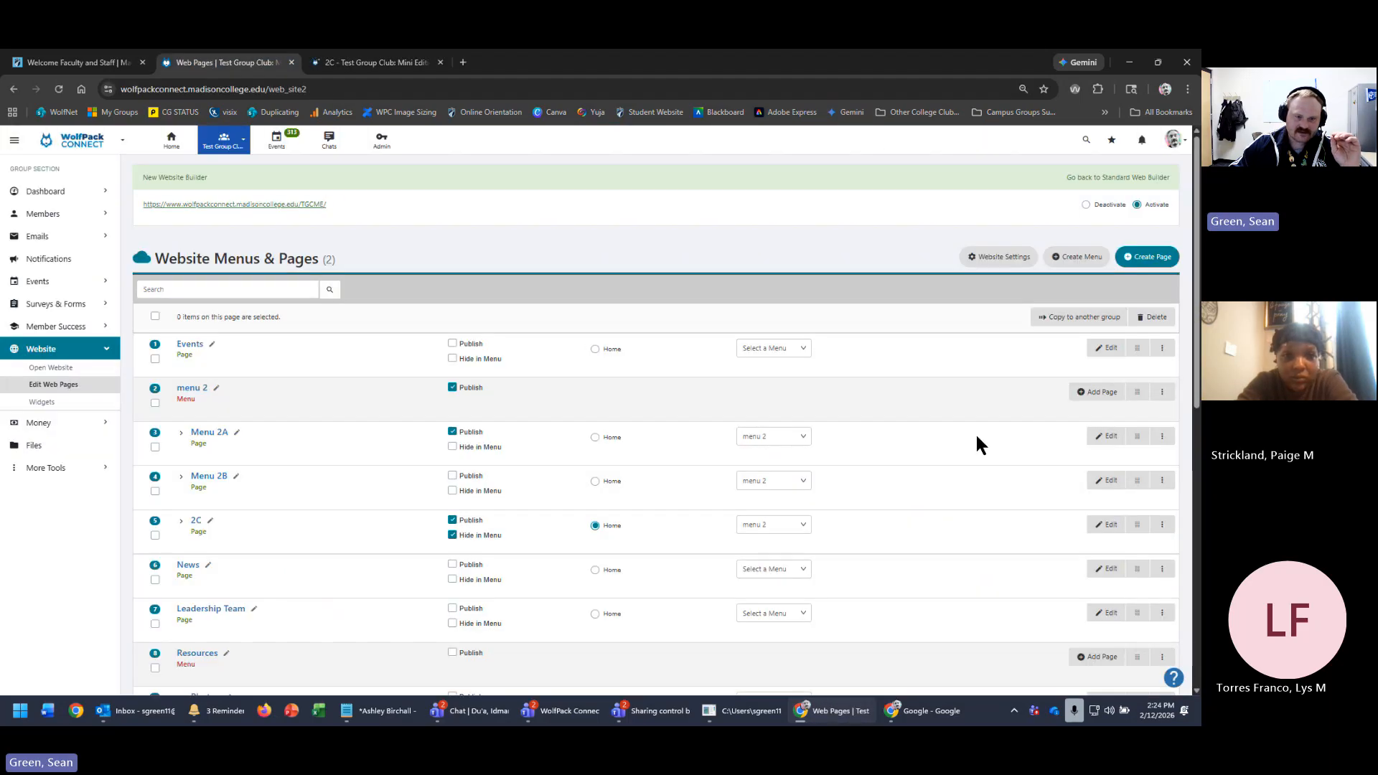
click(1159, 353)
click(1085, 395)
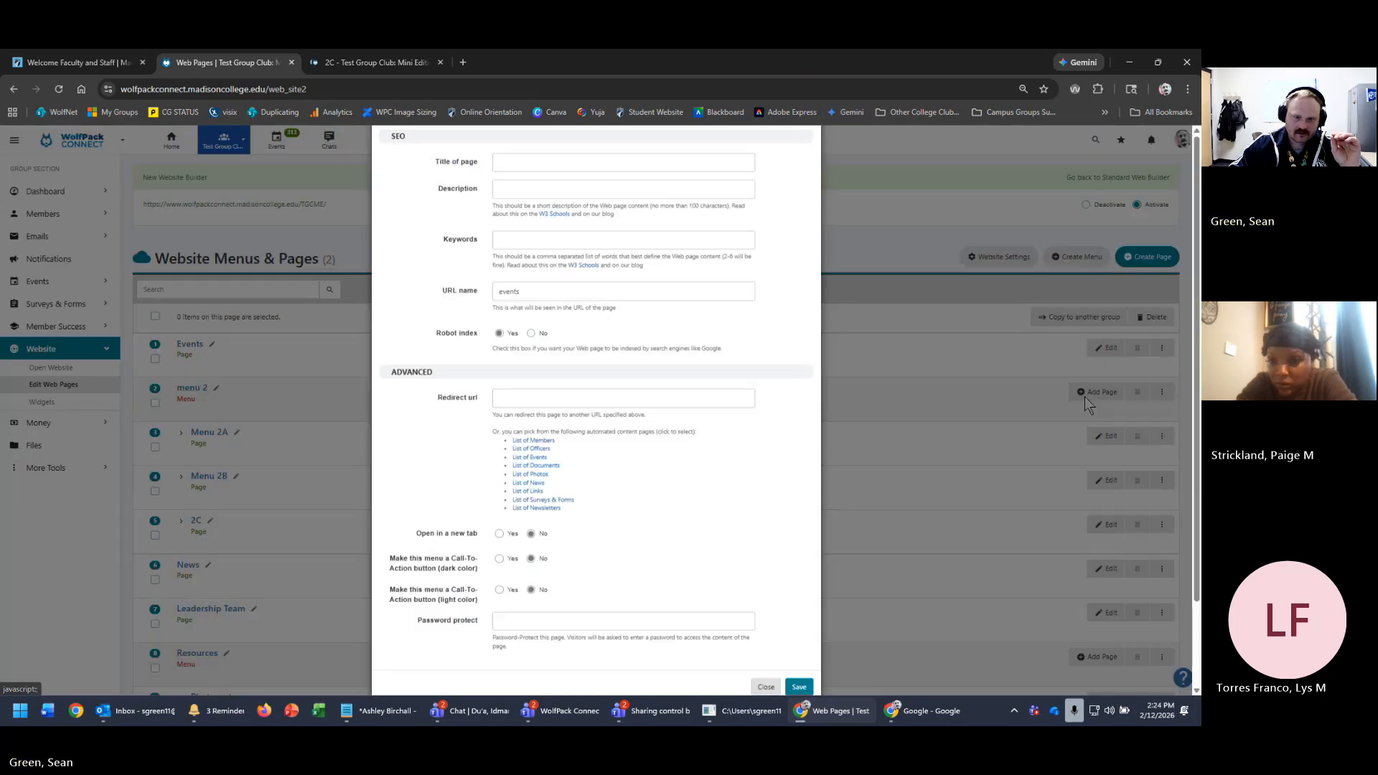
click(685, 478)
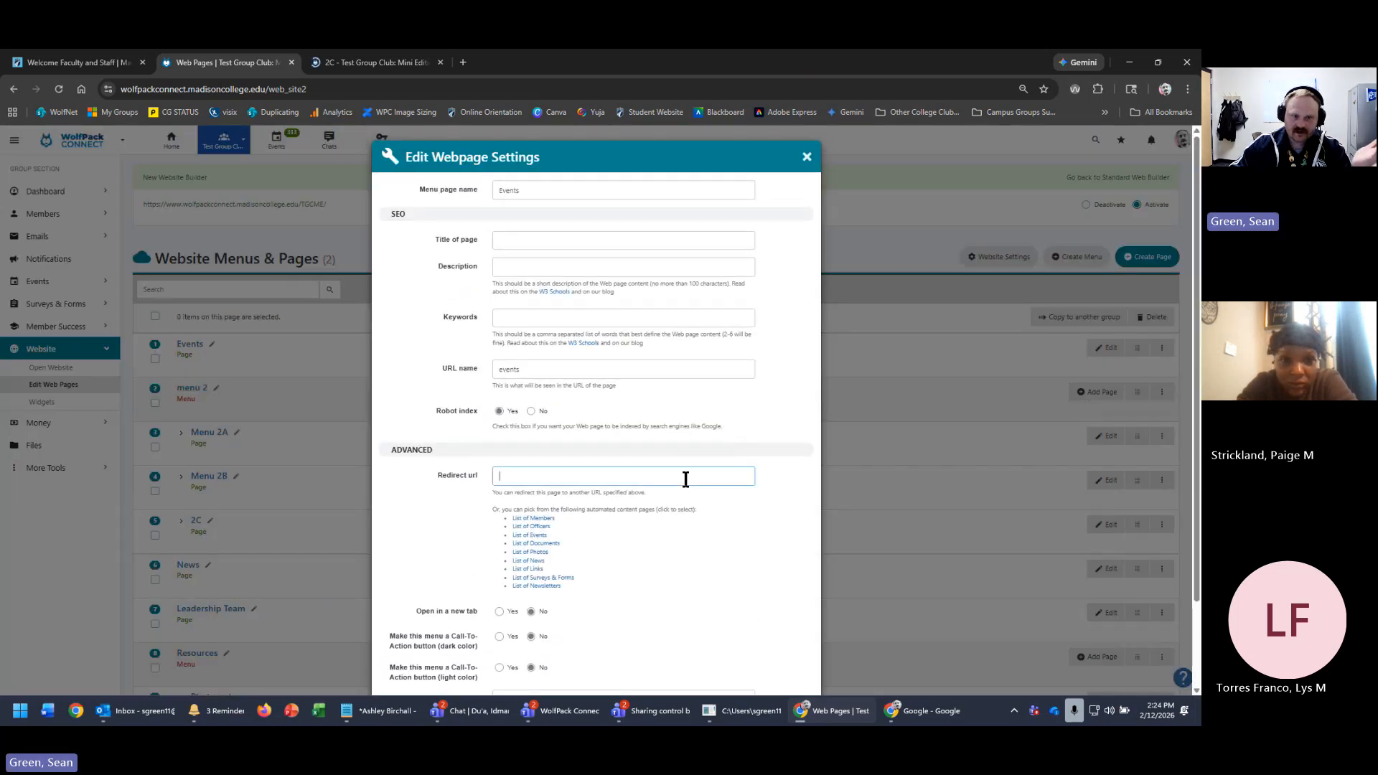
click(932, 709)
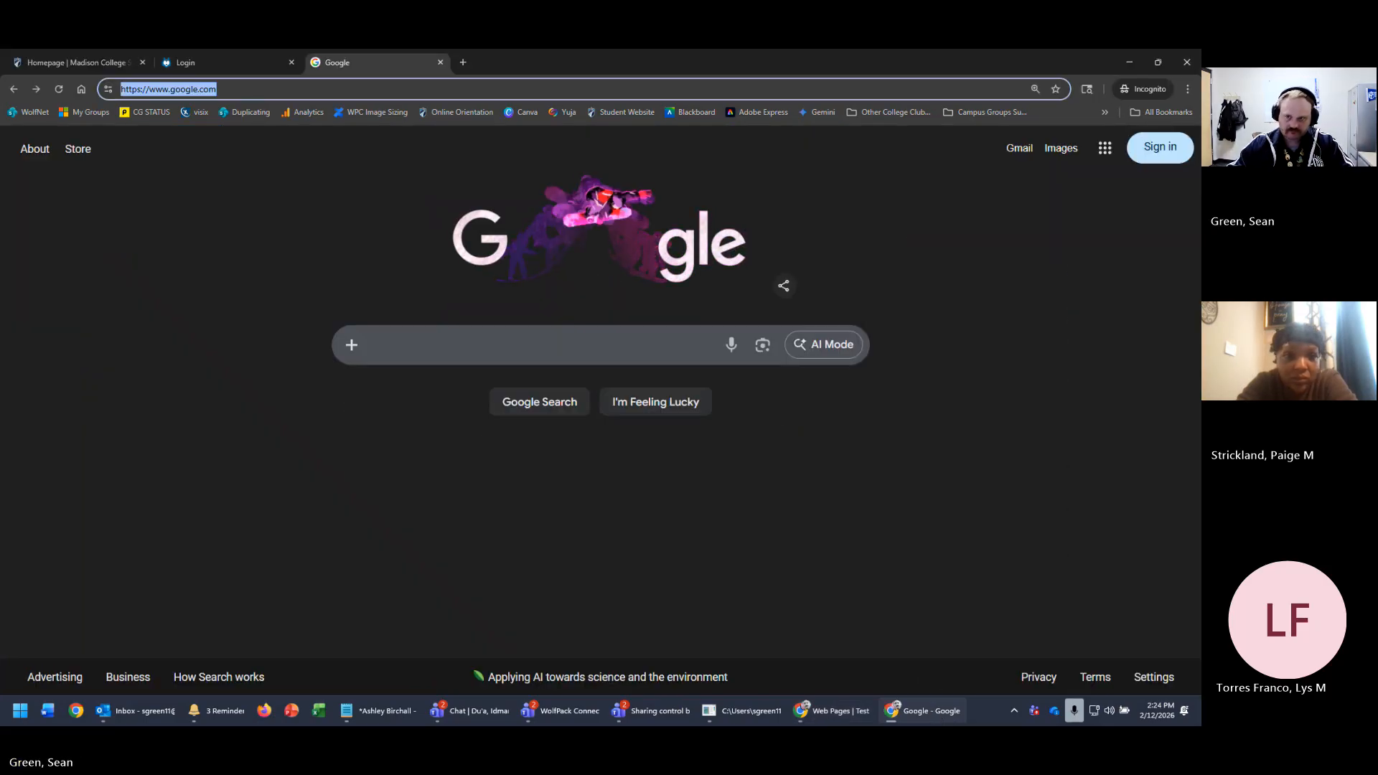
key(alt+Tab)
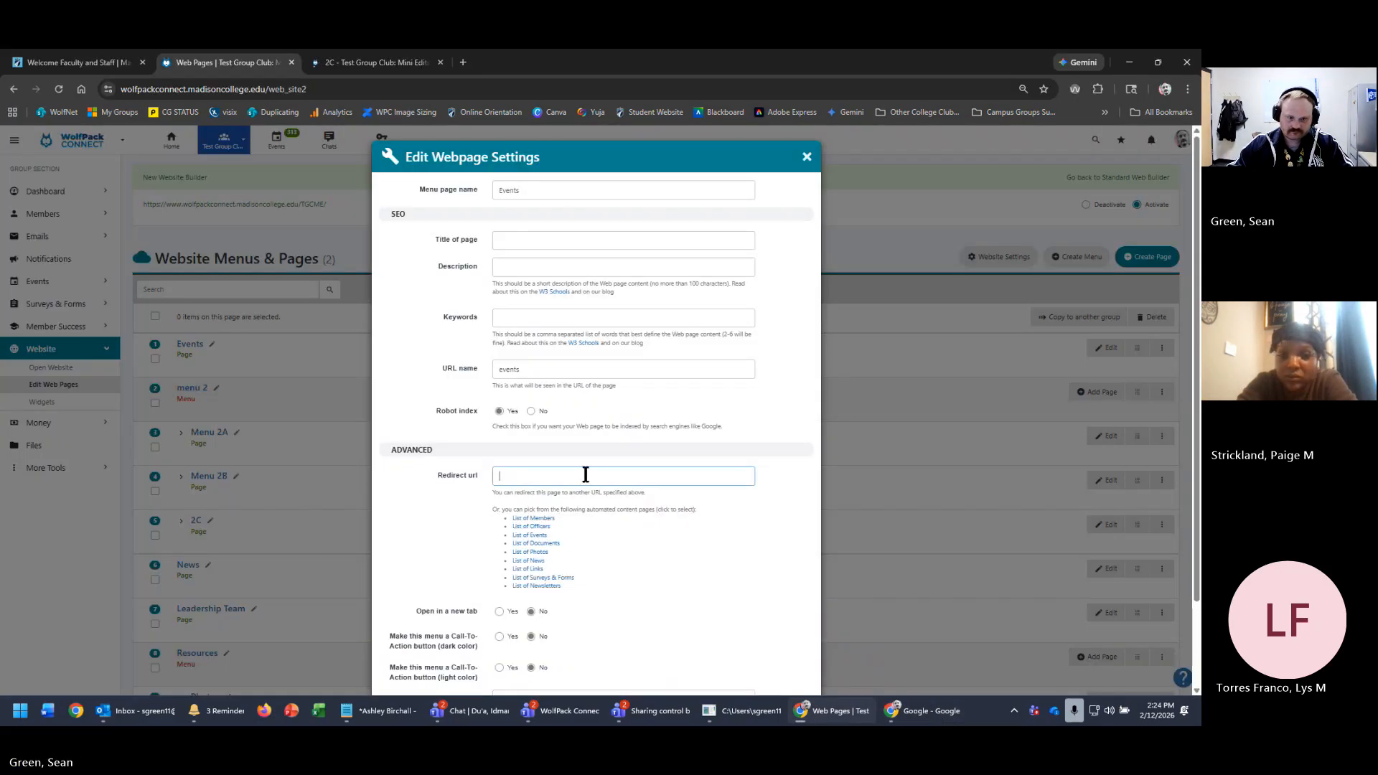
key(ctrl+v)
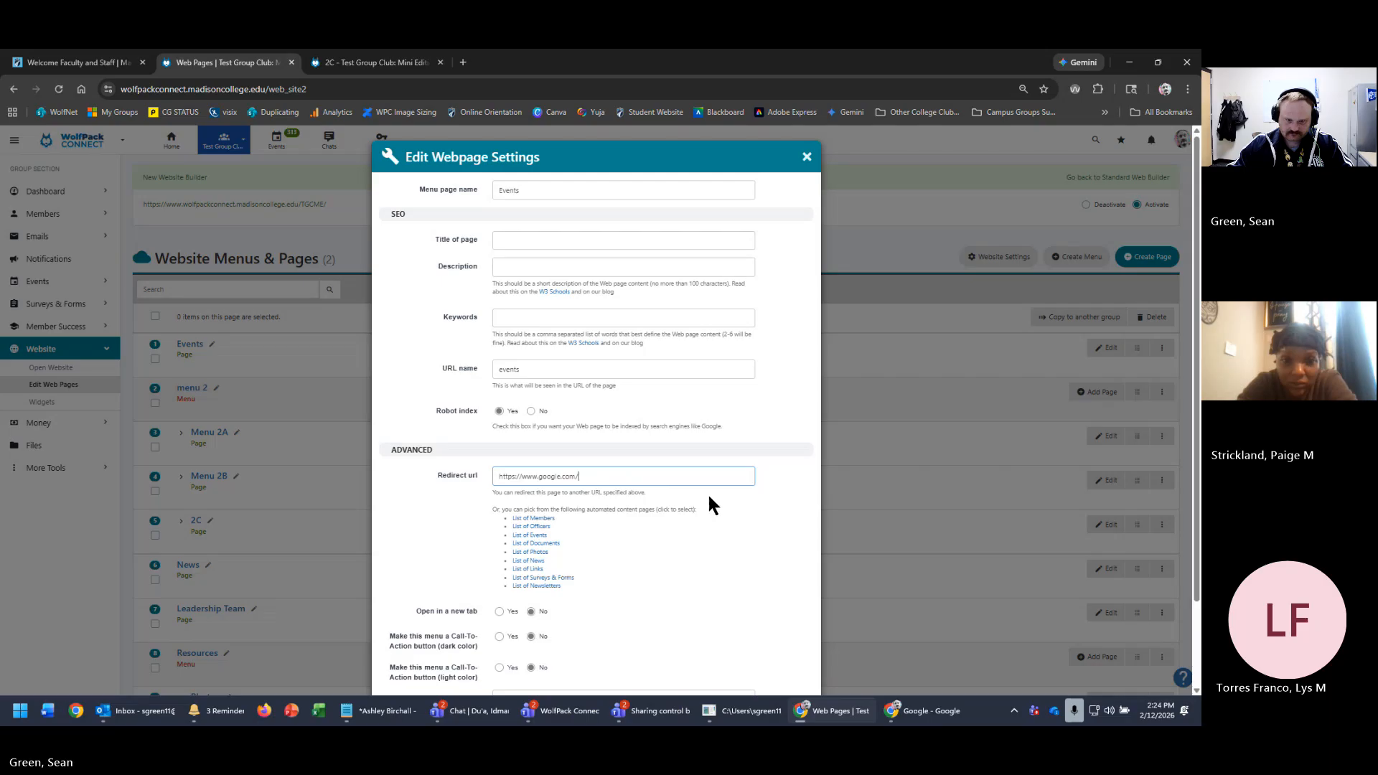
scroll(707, 489, down, 2)
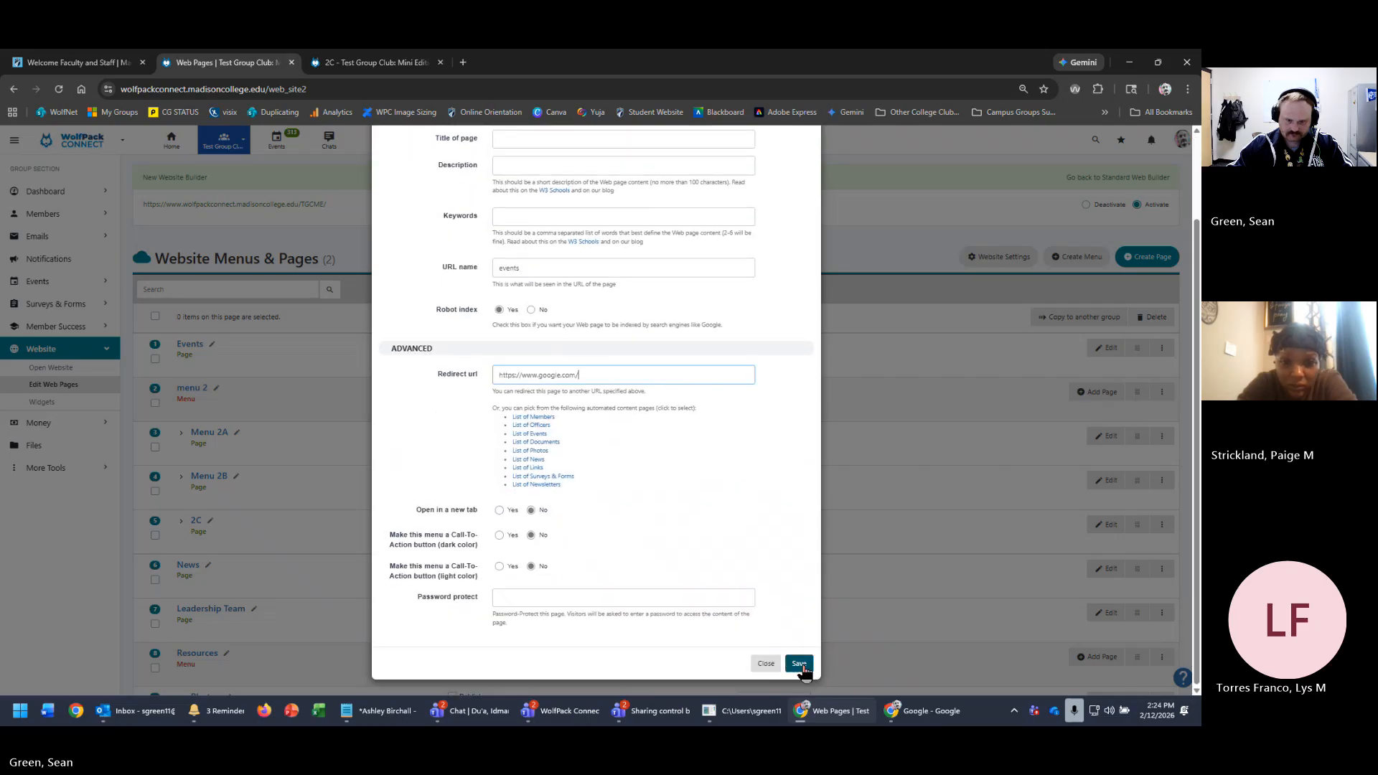
click(800, 665)
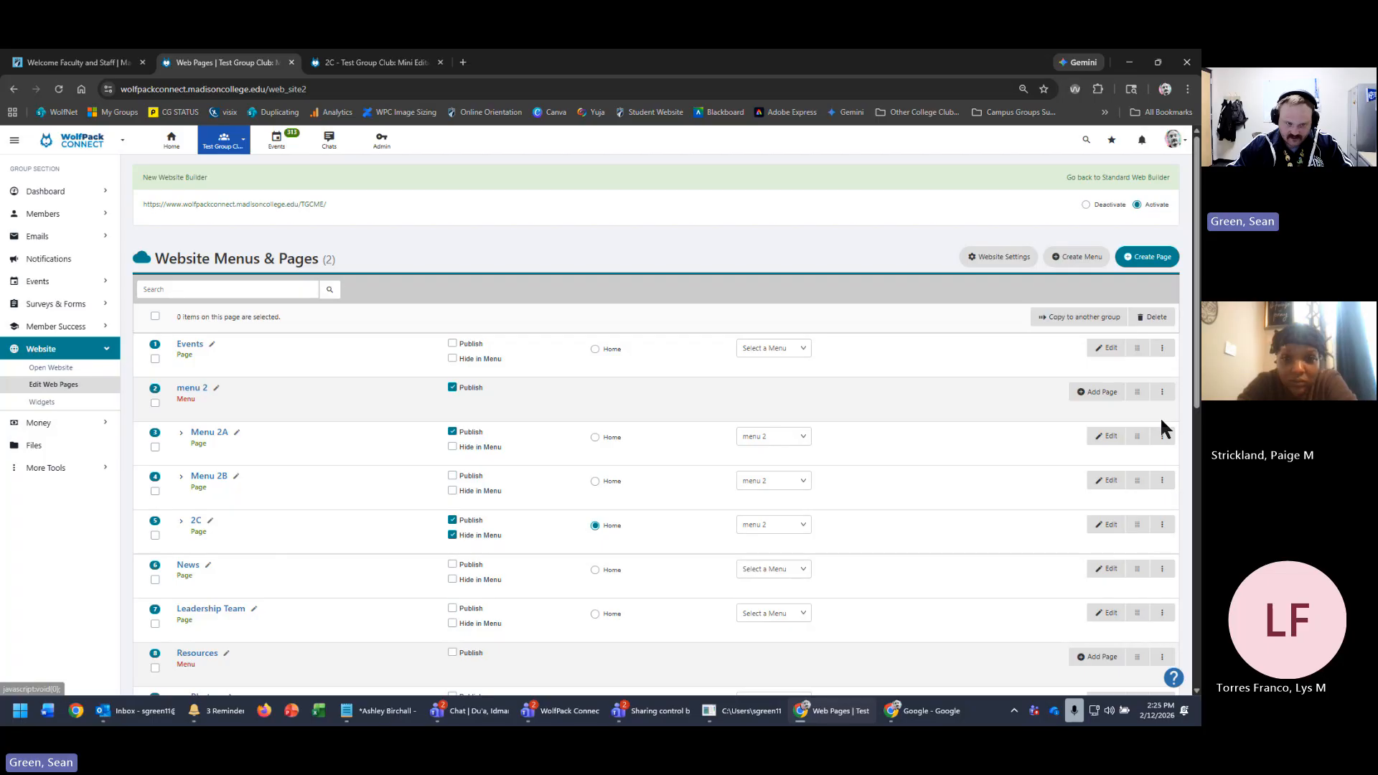
- Open the TGCME public site in a new tab, then review the 17-entry pages list
scroll(1084, 420, down, 5)
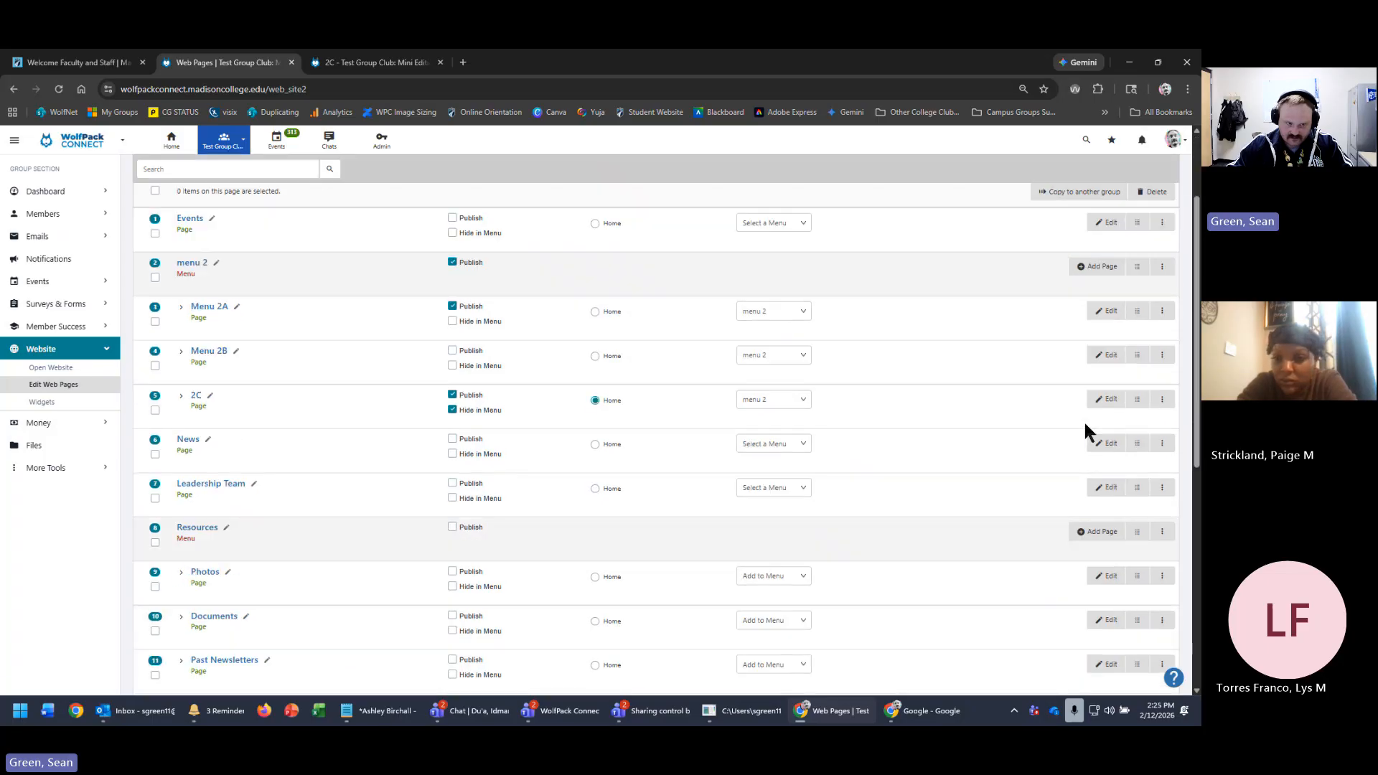
scroll(1075, 480, up, 5)
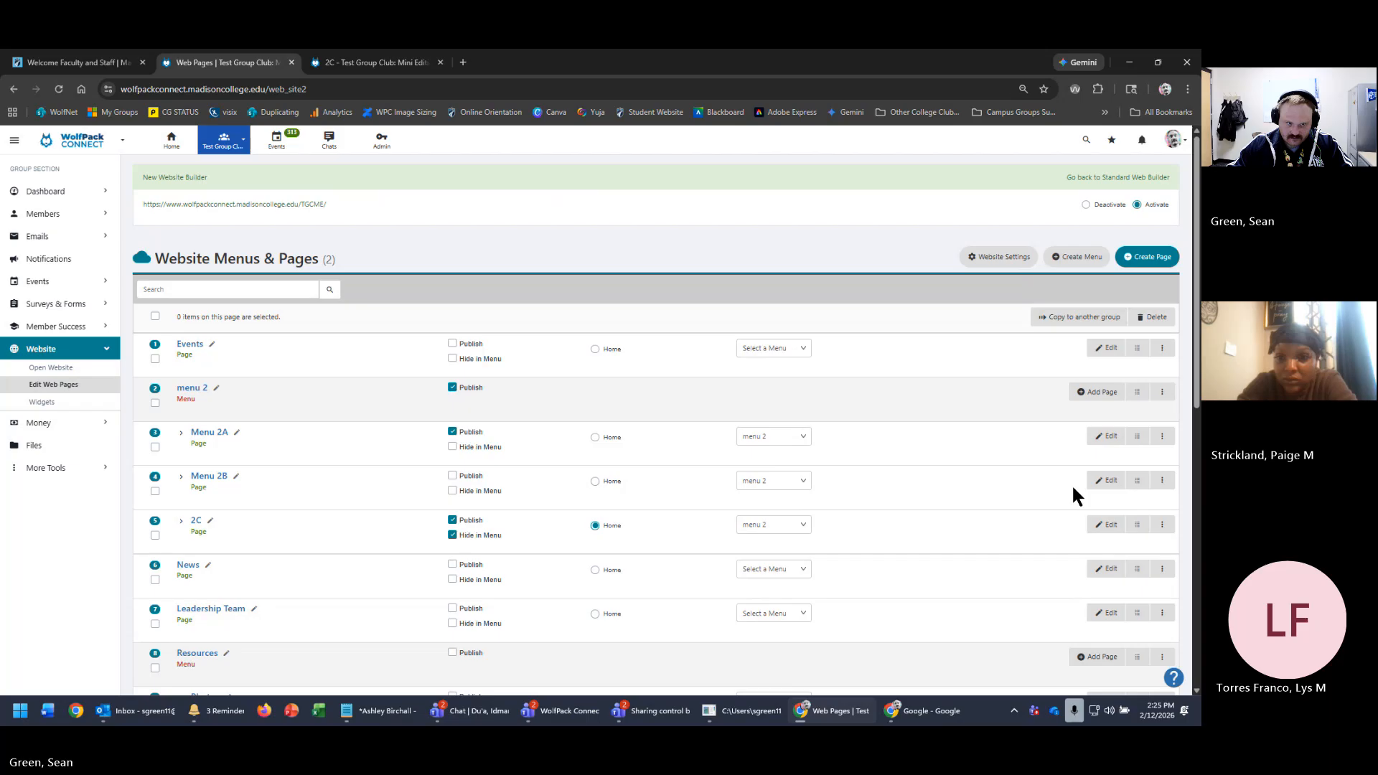
click(281, 204)
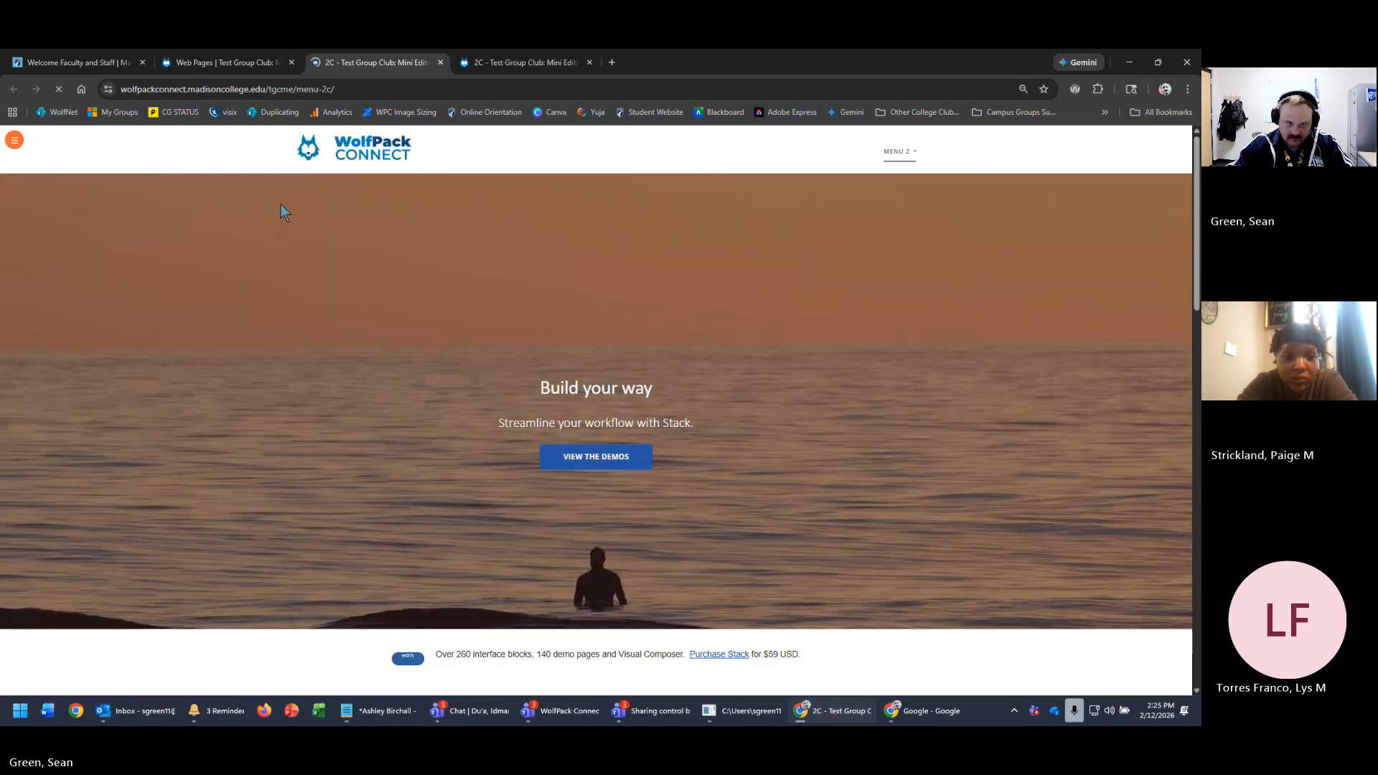
click(239, 60)
scroll(661, 498, down, 1)
scroll(798, 533, down, 5)
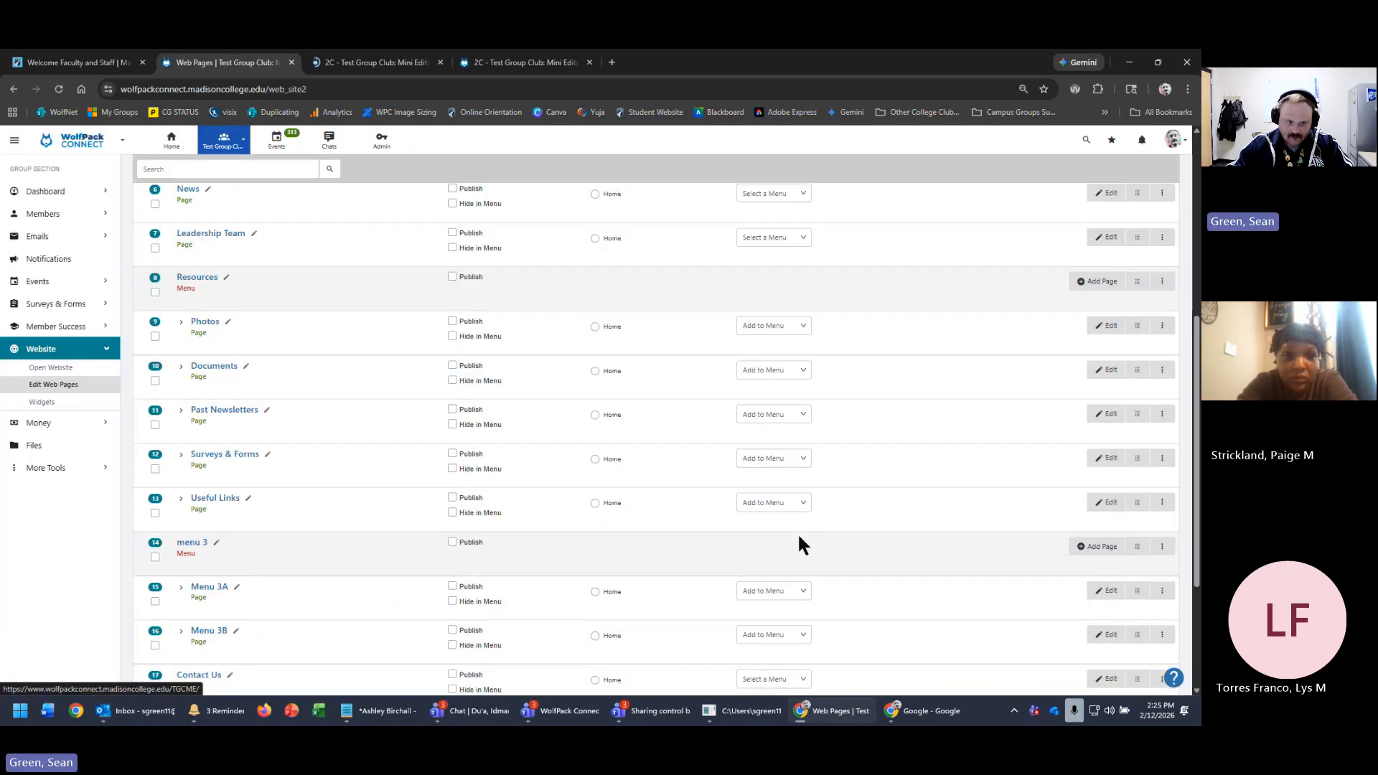
scroll(799, 533, up, 4)
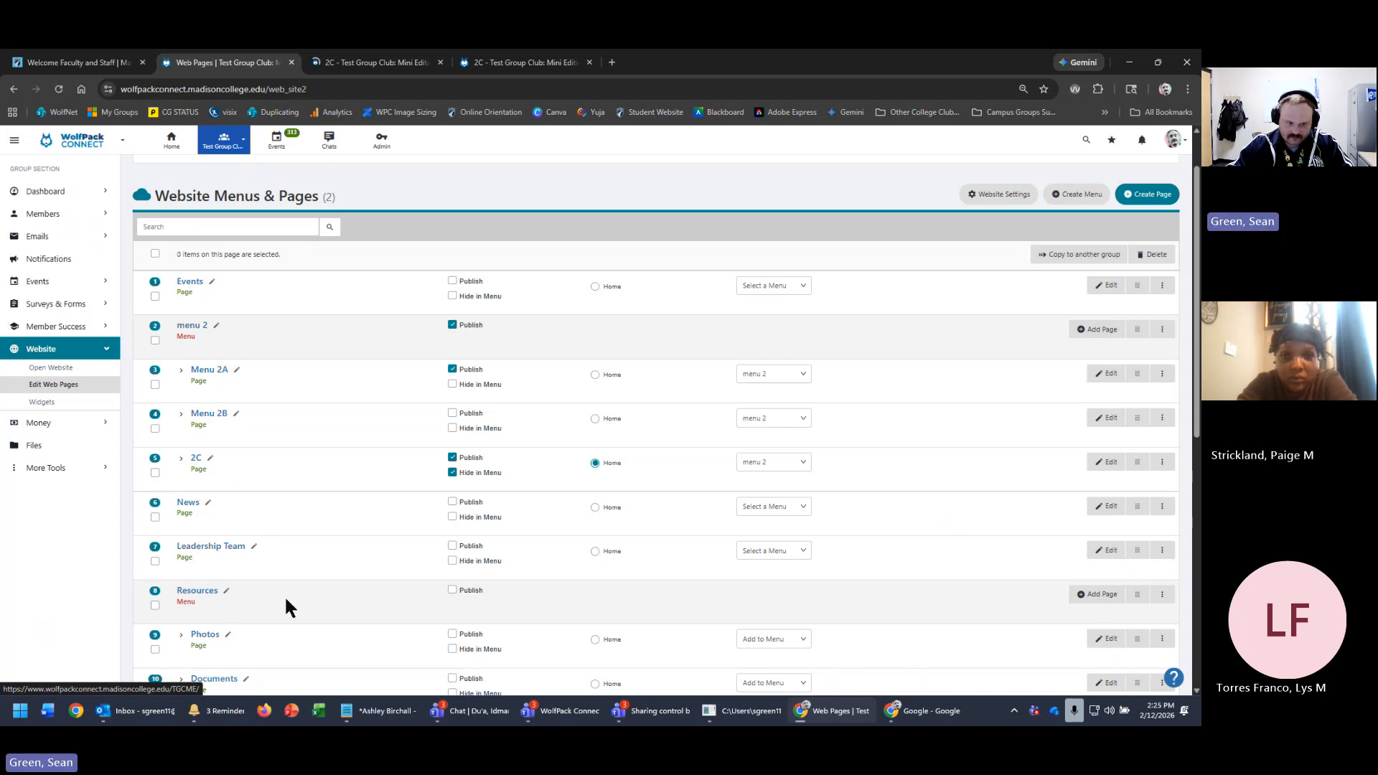
scroll(286, 601, down, 4)
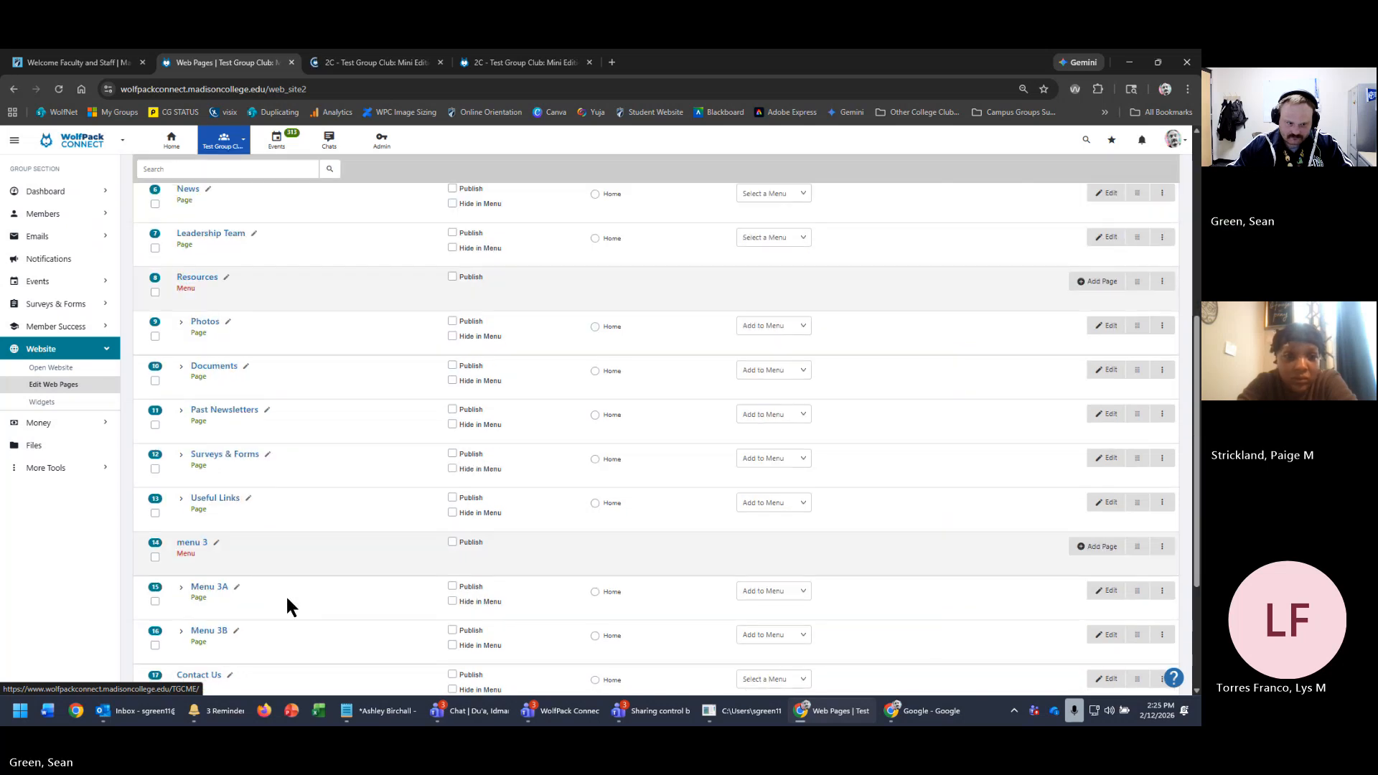
scroll(287, 599, down, 3)
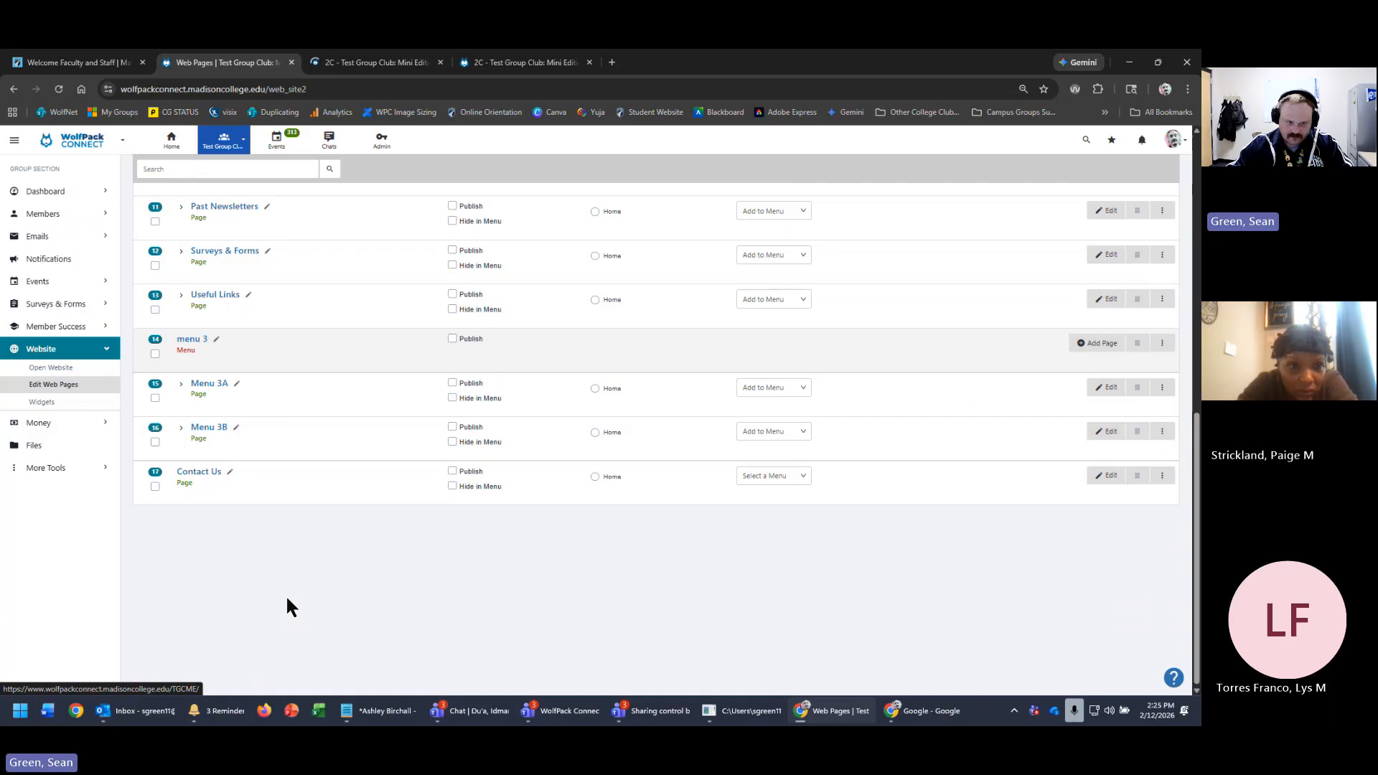
scroll(930, 650, up, 6)
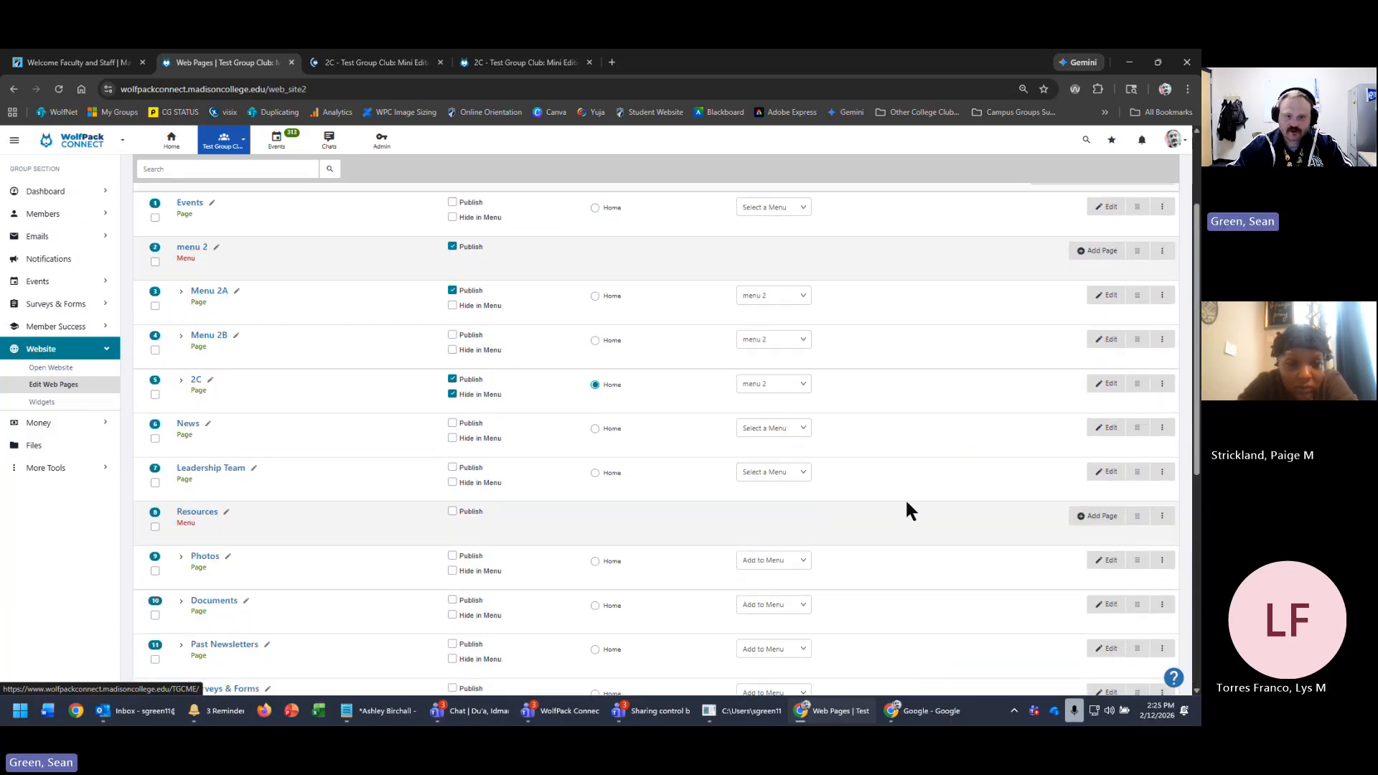
scroll(885, 485, up, 2)
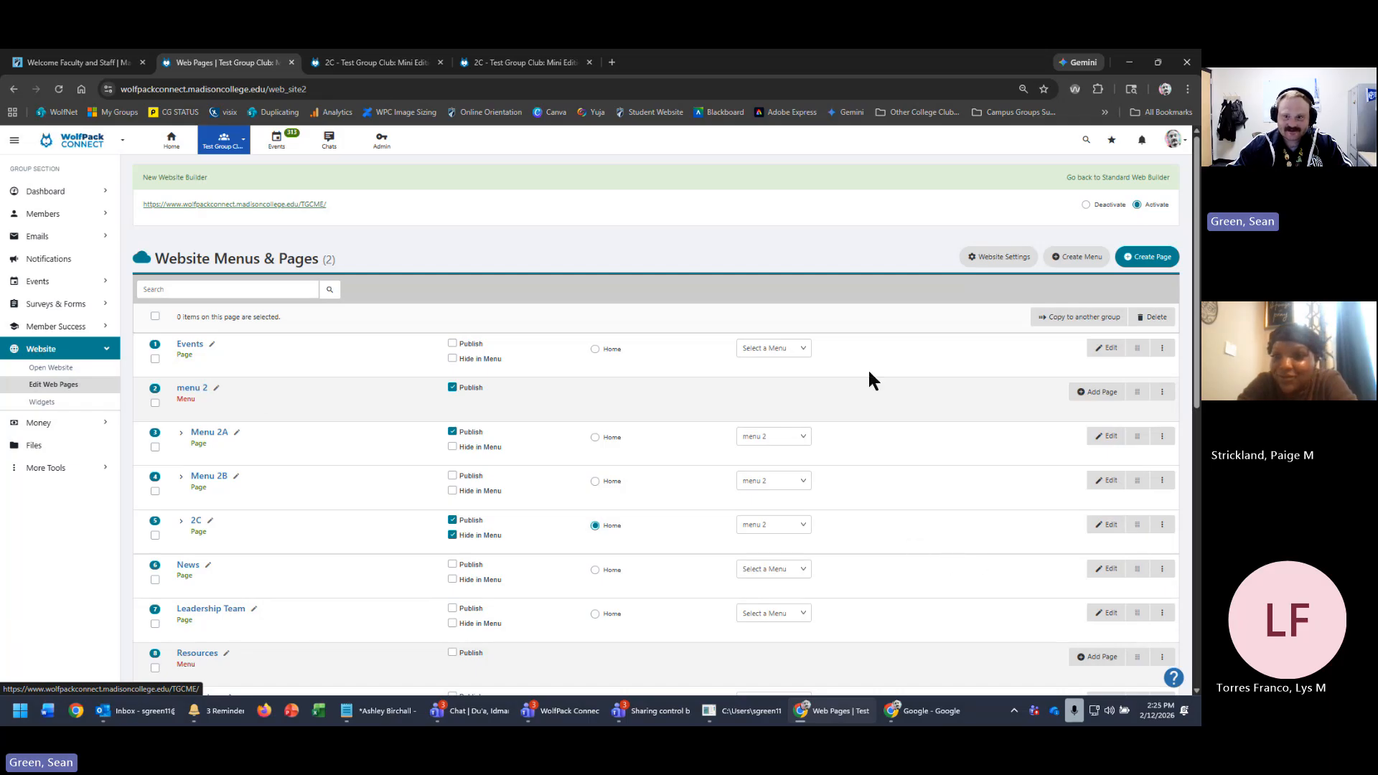
- Create a new web page named 'test'
click(1151, 257)
click(524, 221)
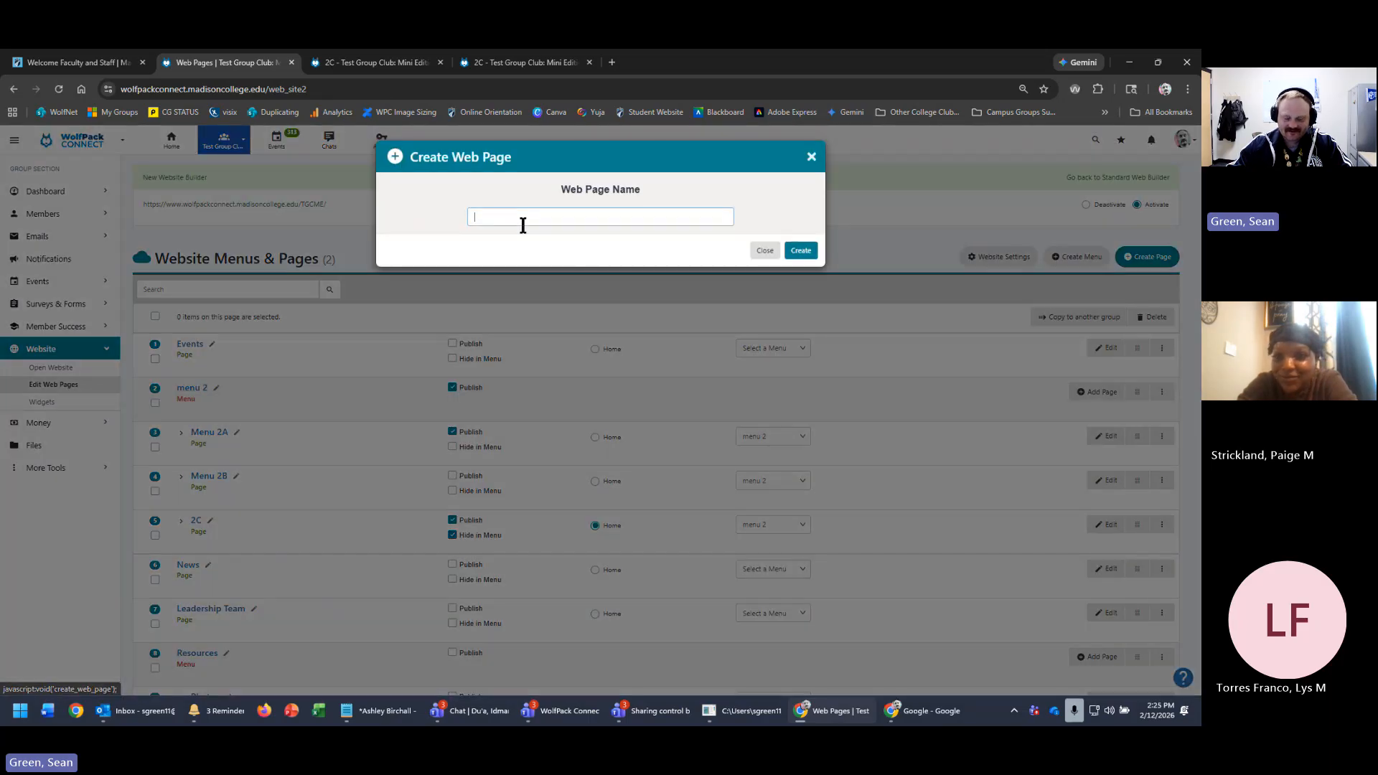
text(teste)
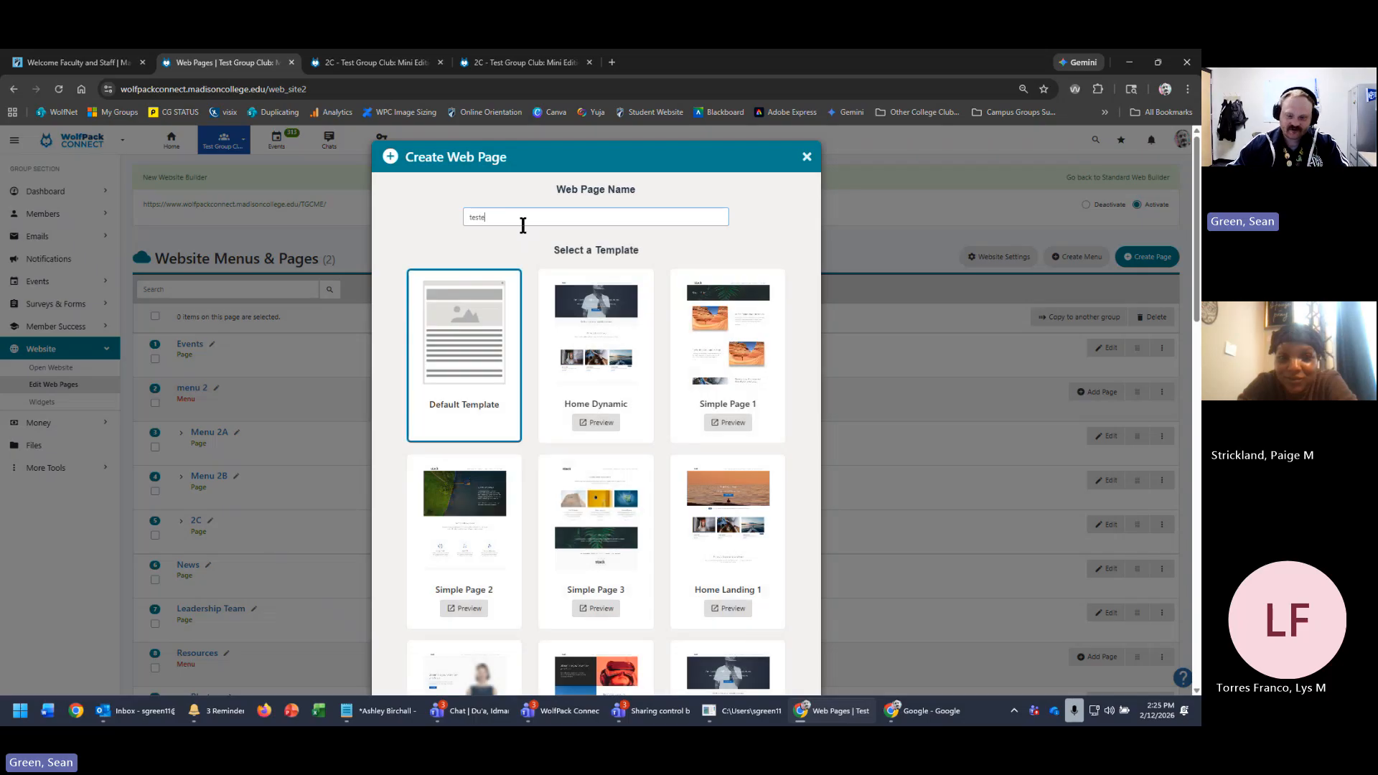
scroll(789, 572, down, 12)
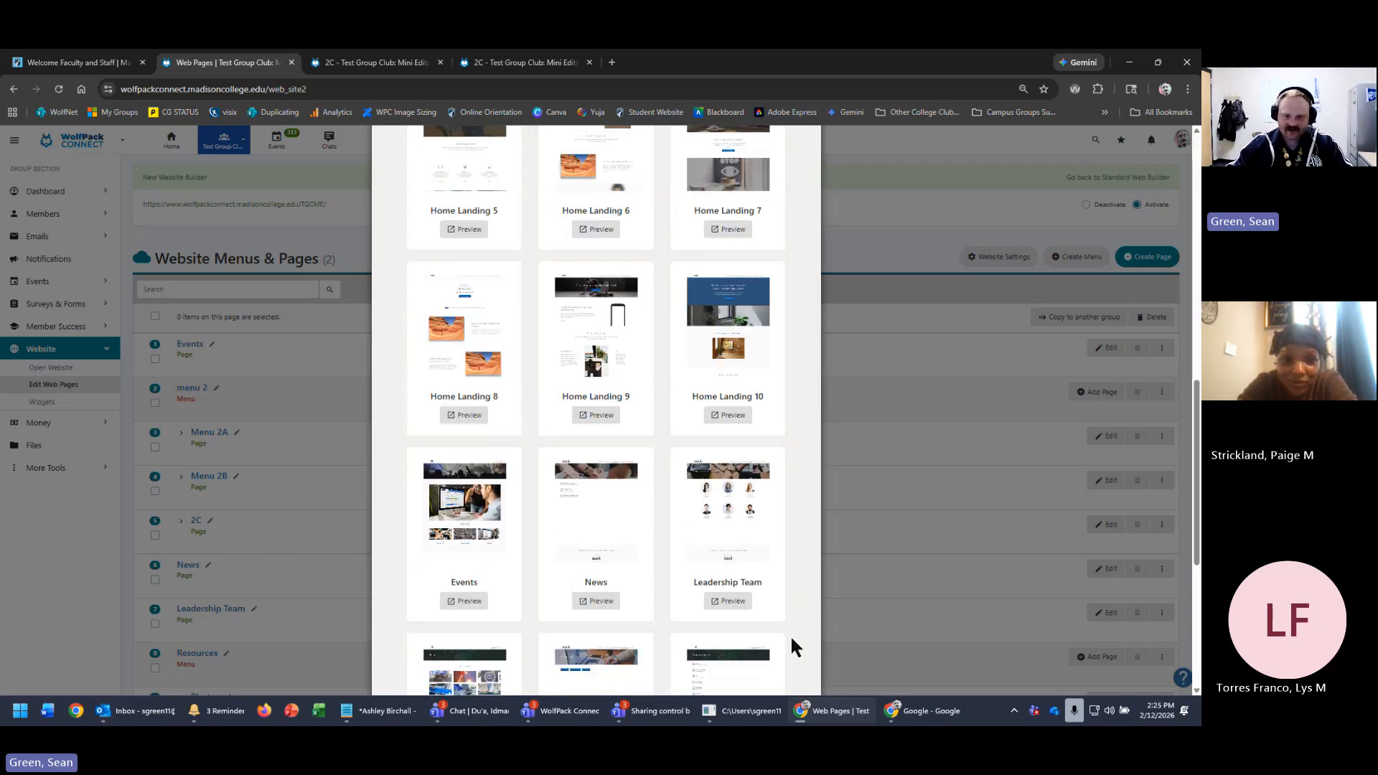
click(795, 664)
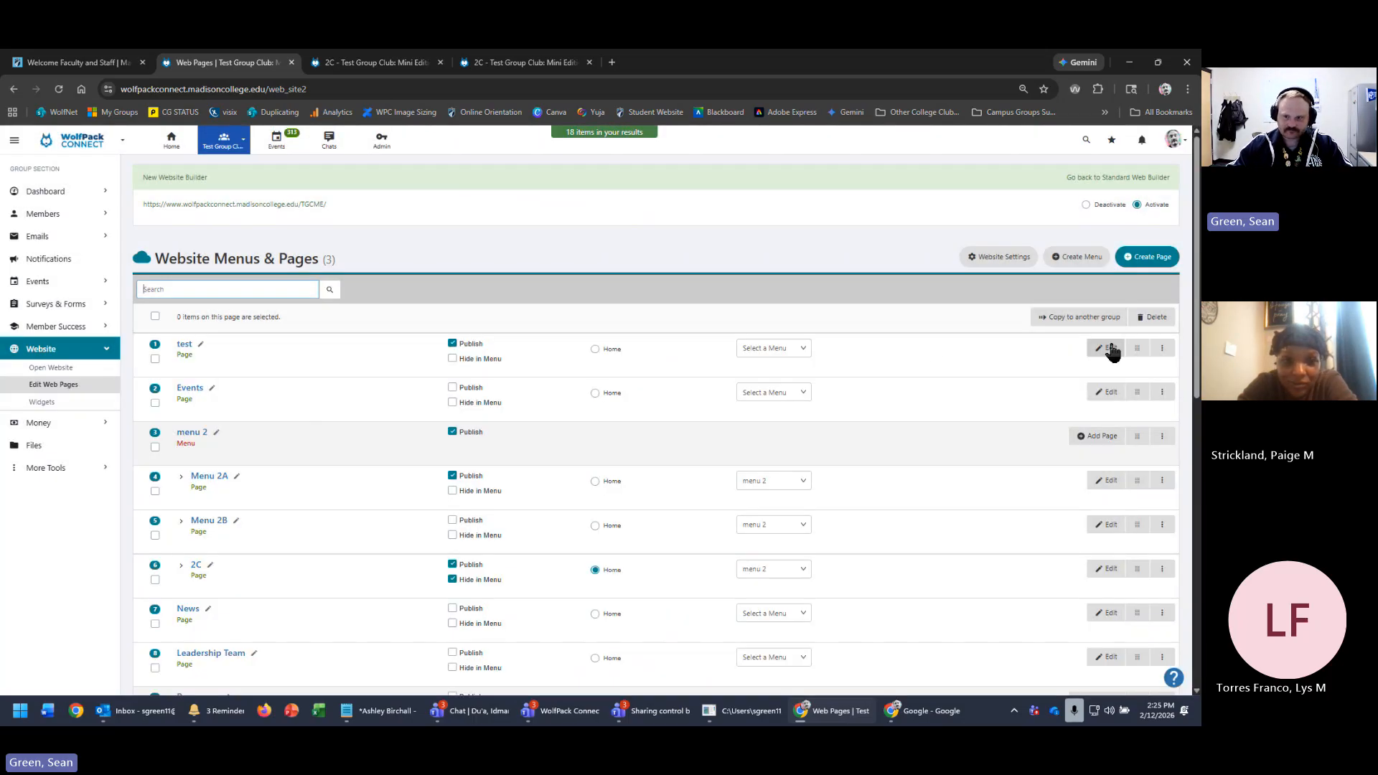
click(1163, 349)
click(1109, 369)
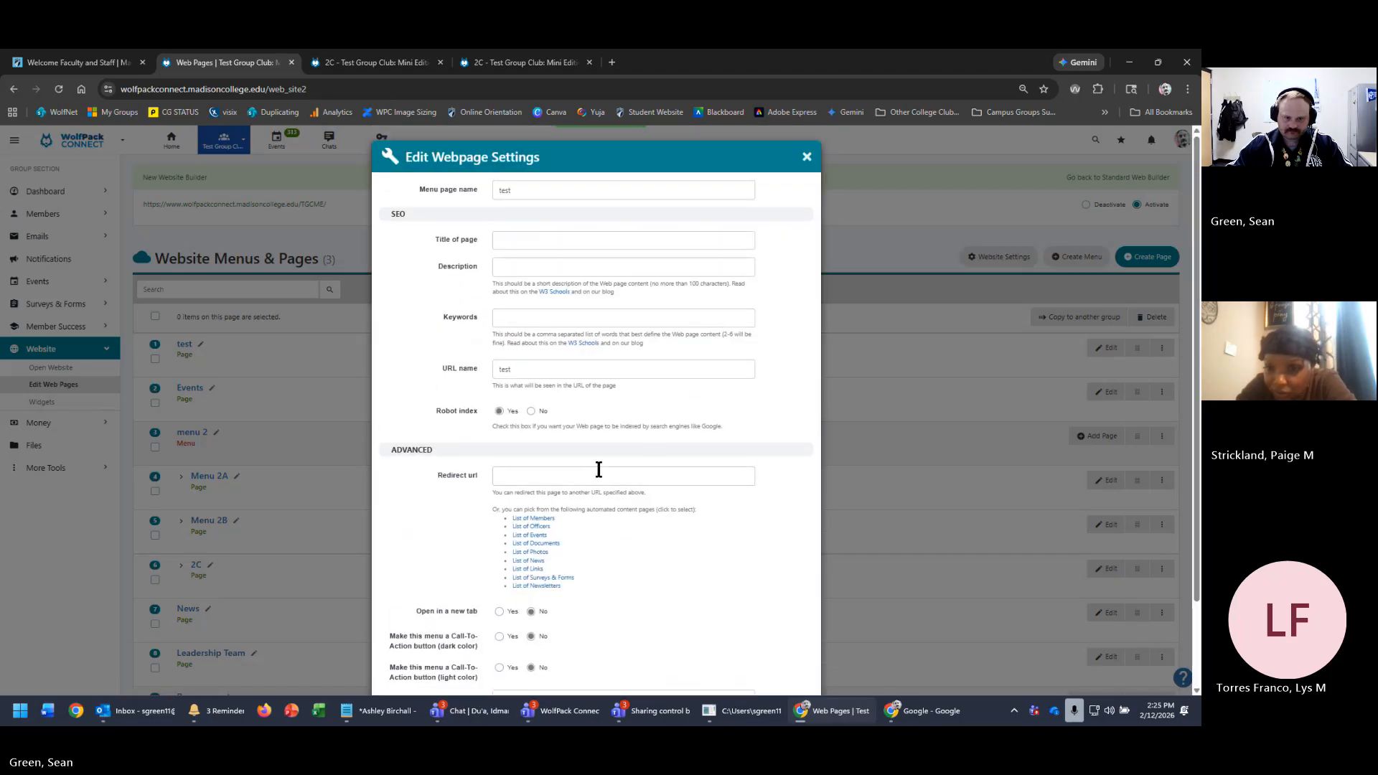
click(598, 476)
text(https://www.google.com/)
scroll(741, 545, down, 3)
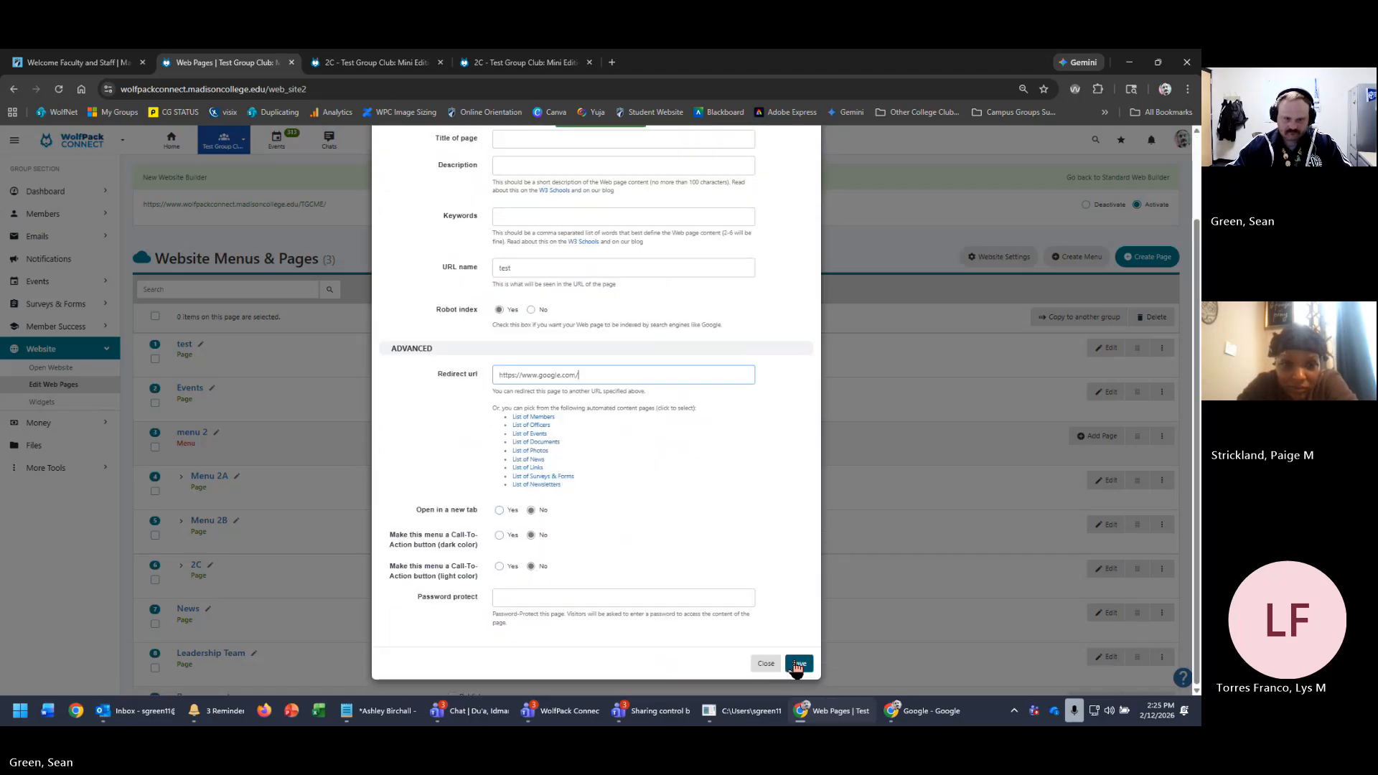
click(797, 662)
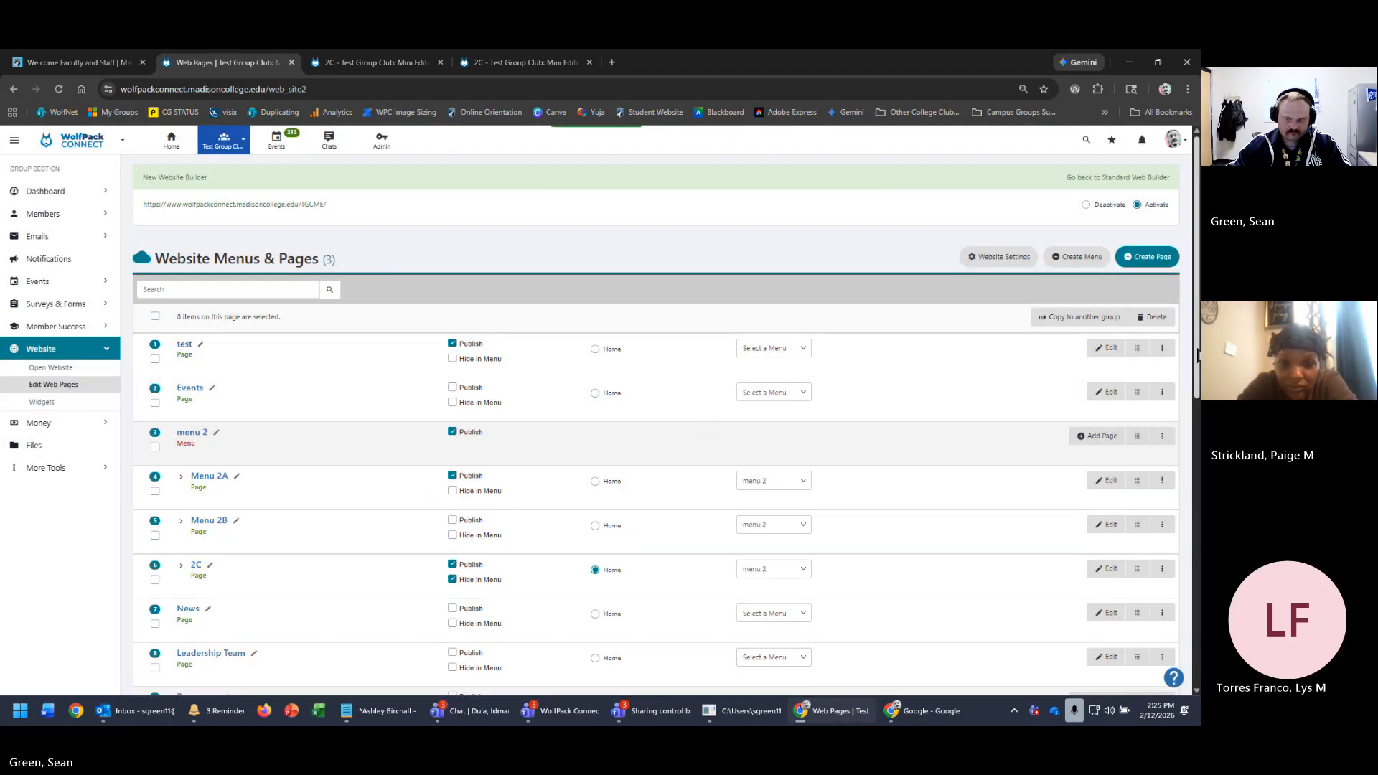
- Verify the test page redirects, then make it the website's home page and view the site
click(182, 348)
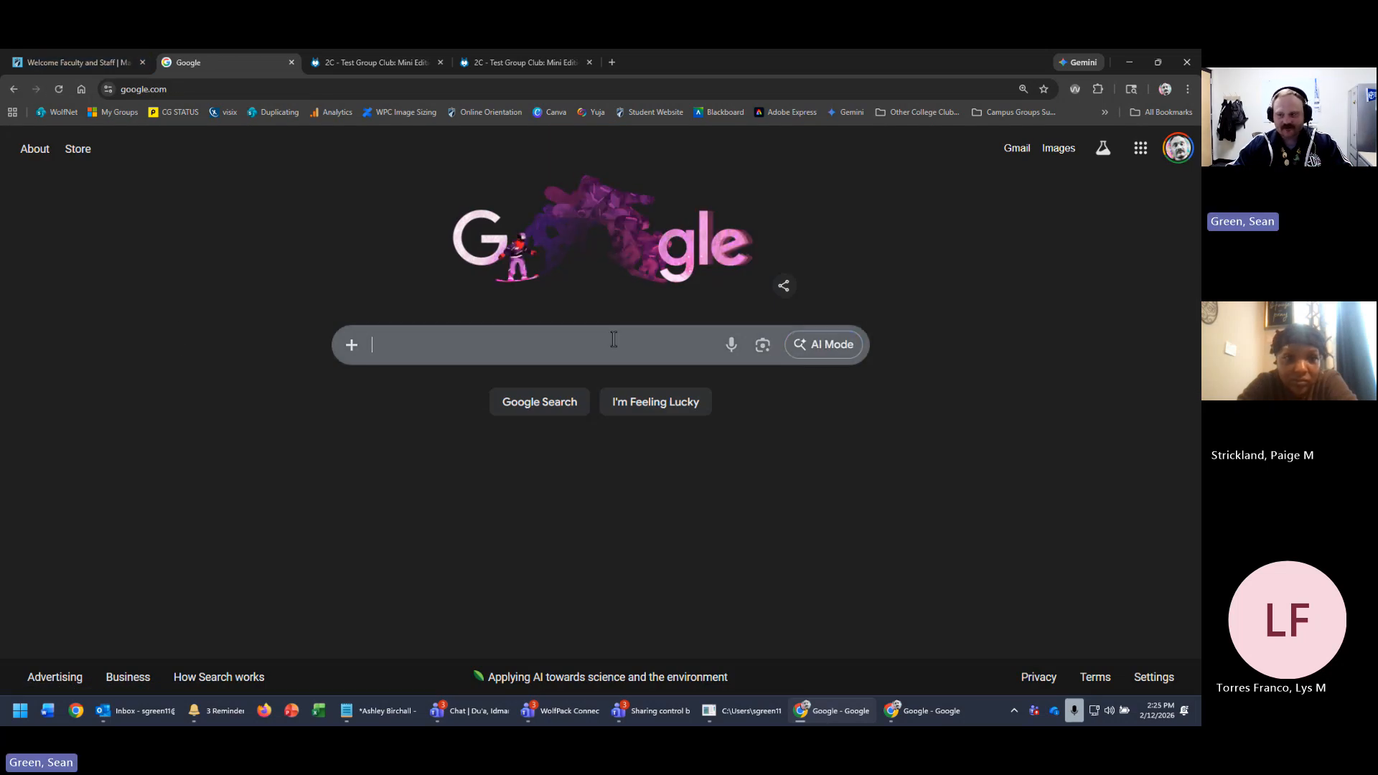
key(alt+Left)
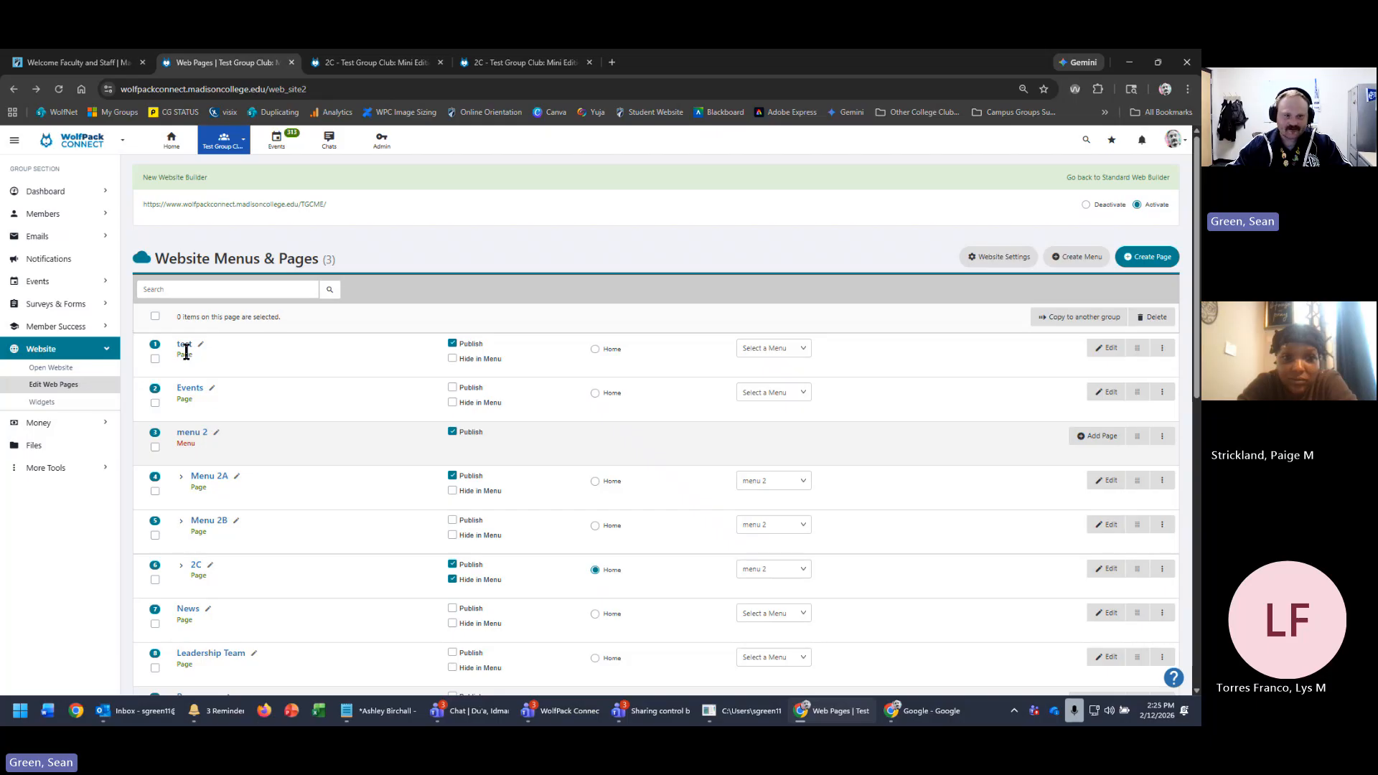
click(595, 350)
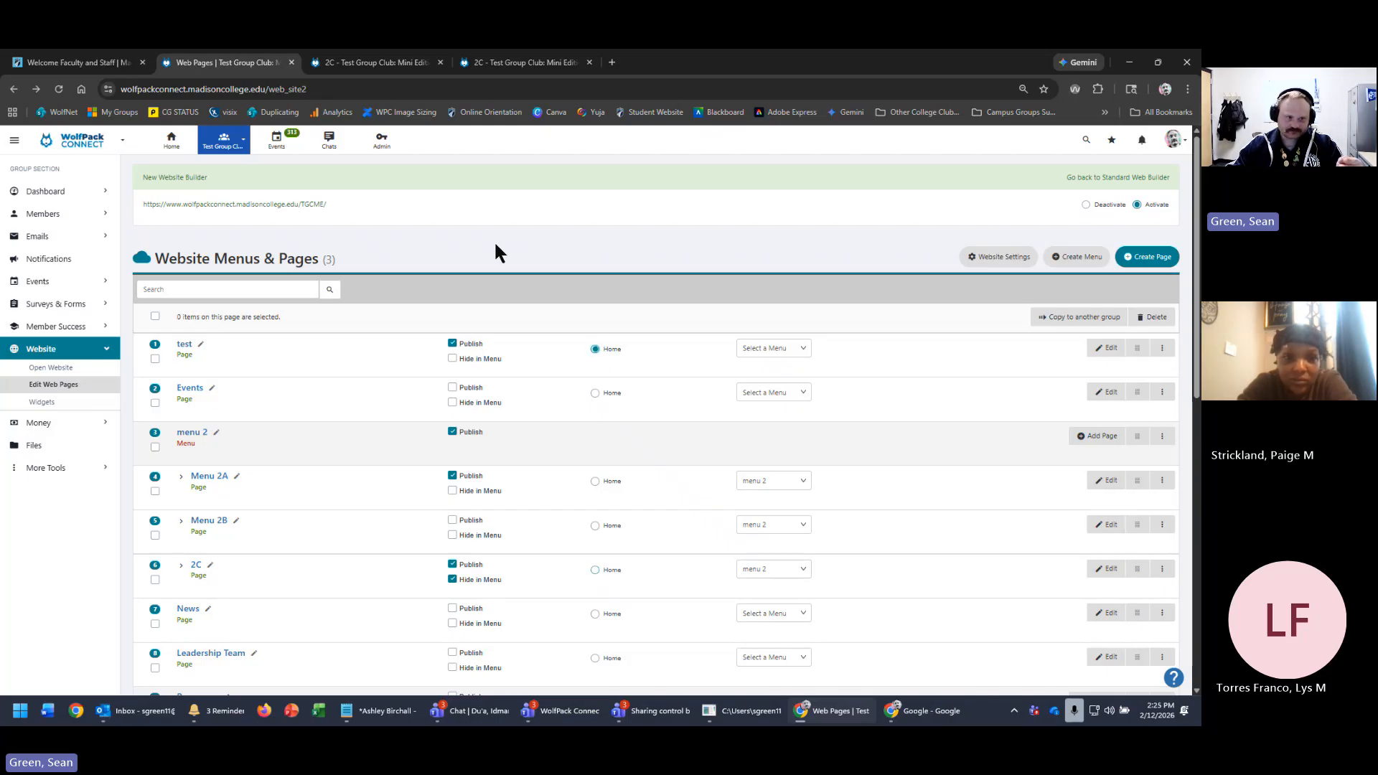
click(253, 206)
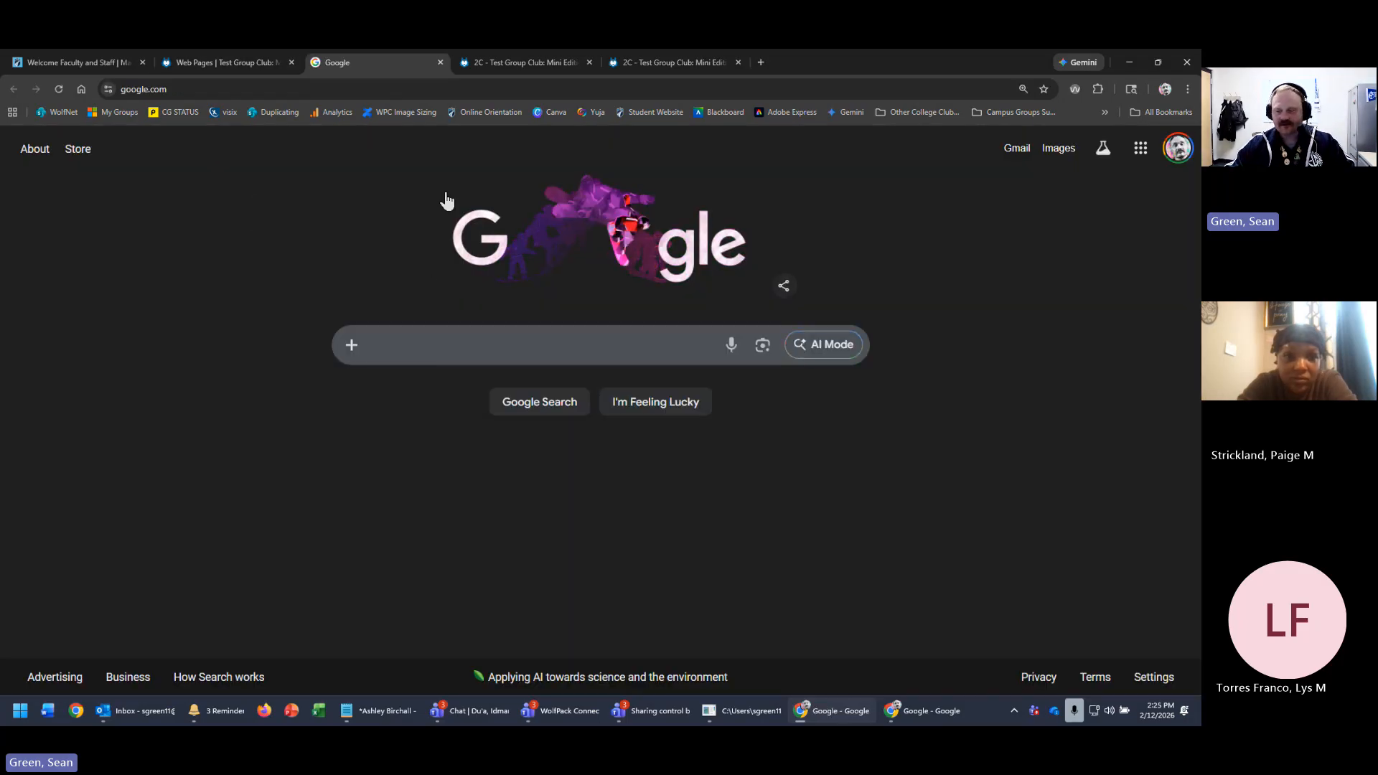
click(217, 62)
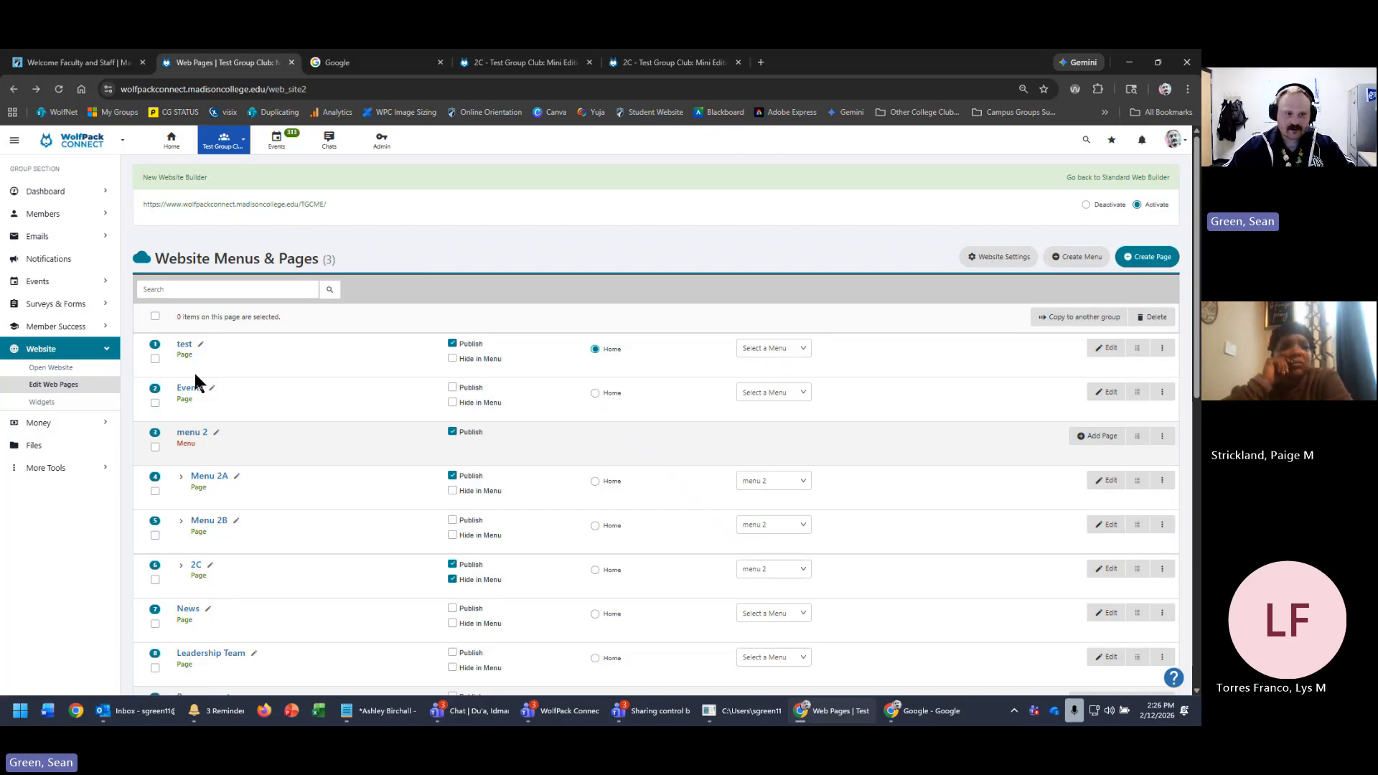
- Enter a password in the test page's Advanced Password protect field and save
click(1162, 347)
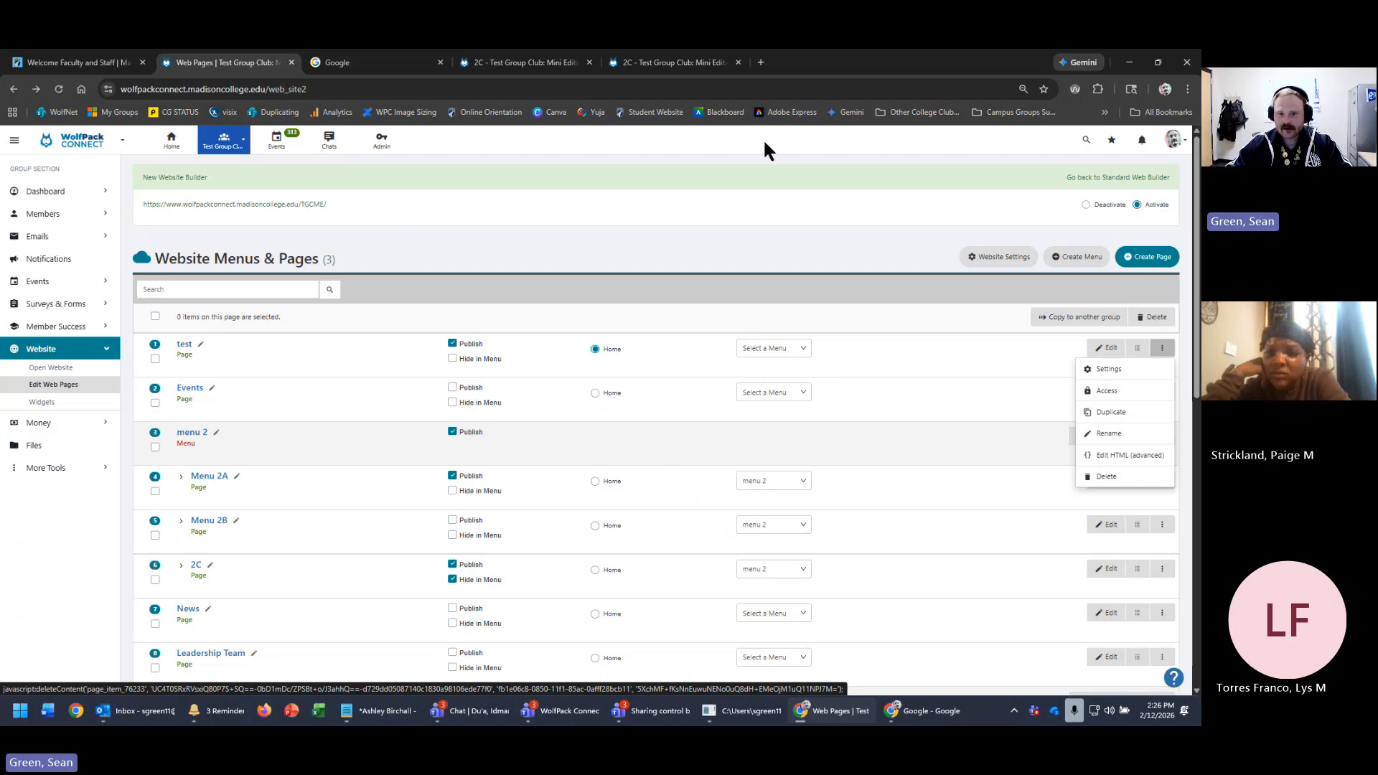
click(784, 270)
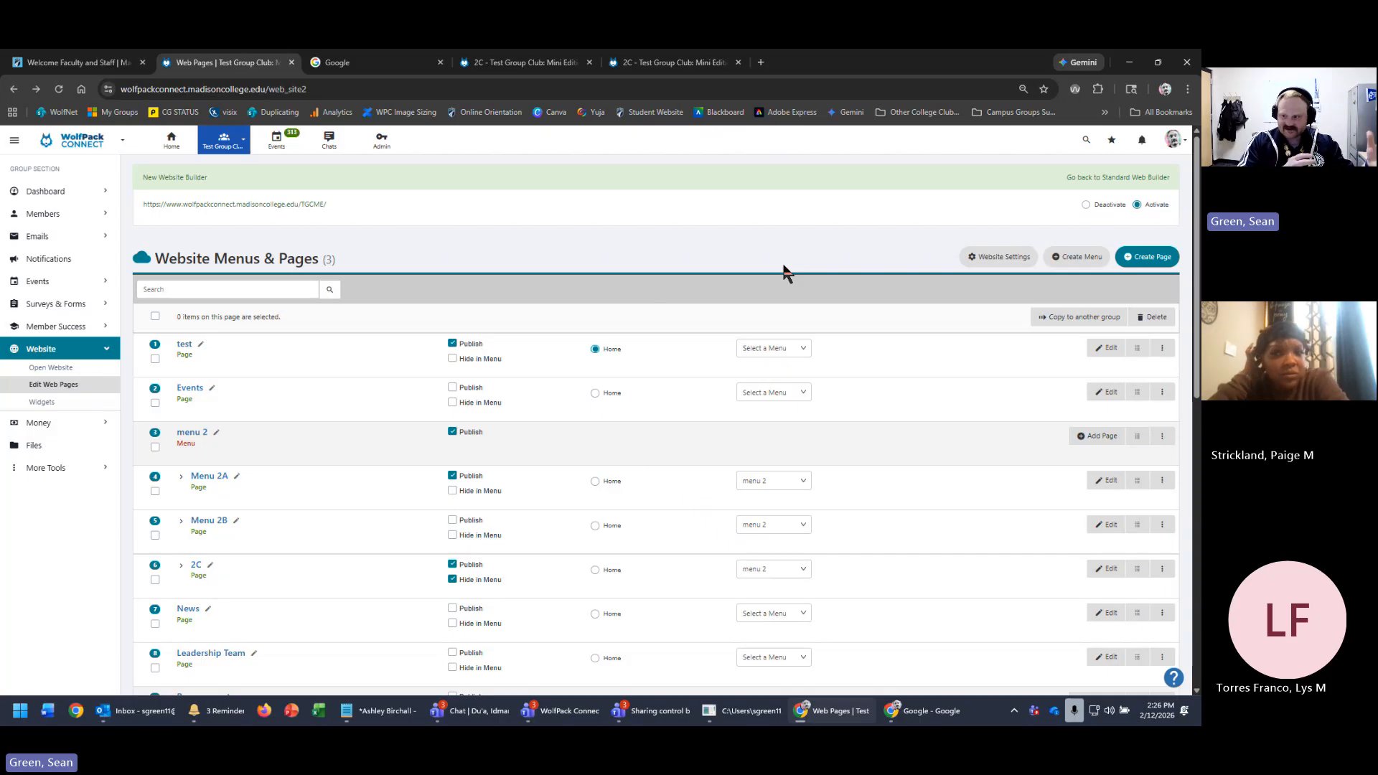
click(1162, 350)
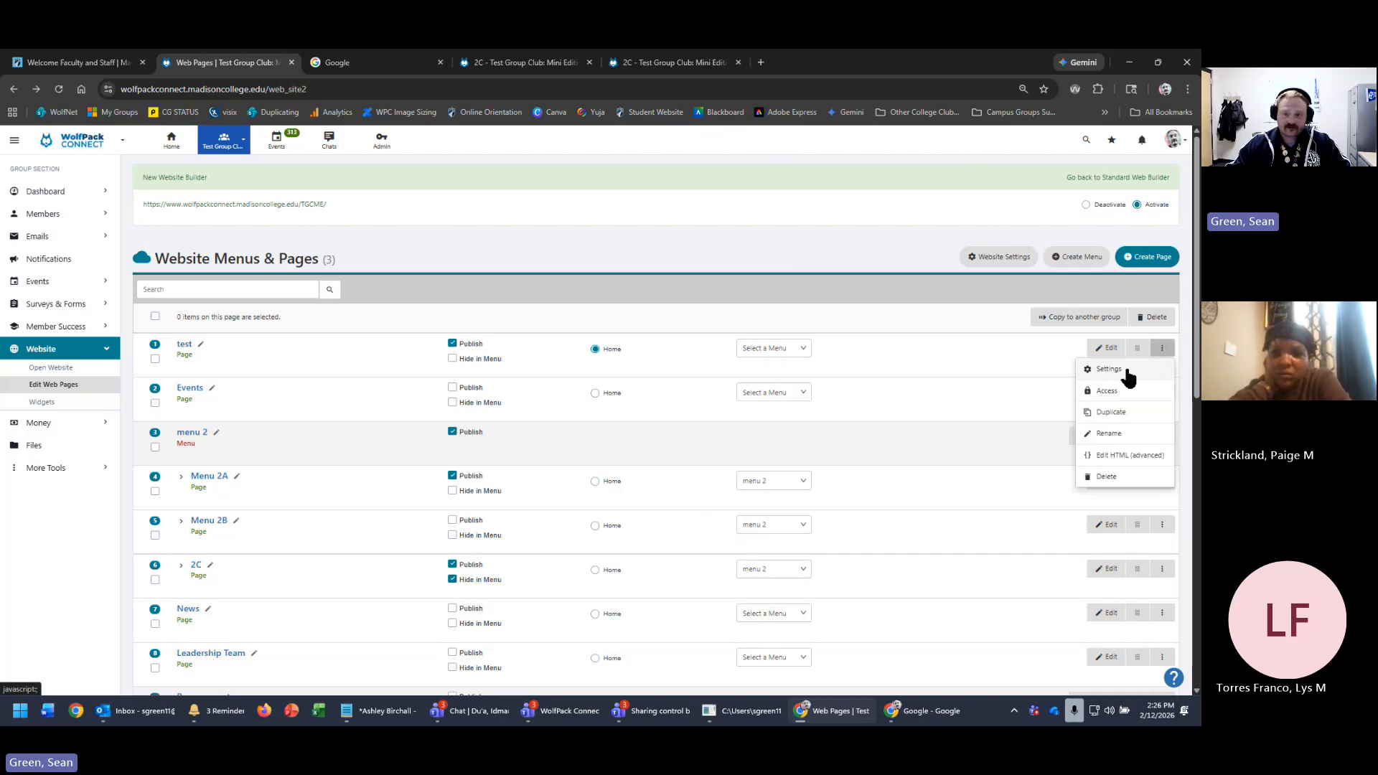
click(1132, 376)
scroll(632, 535, down, 2)
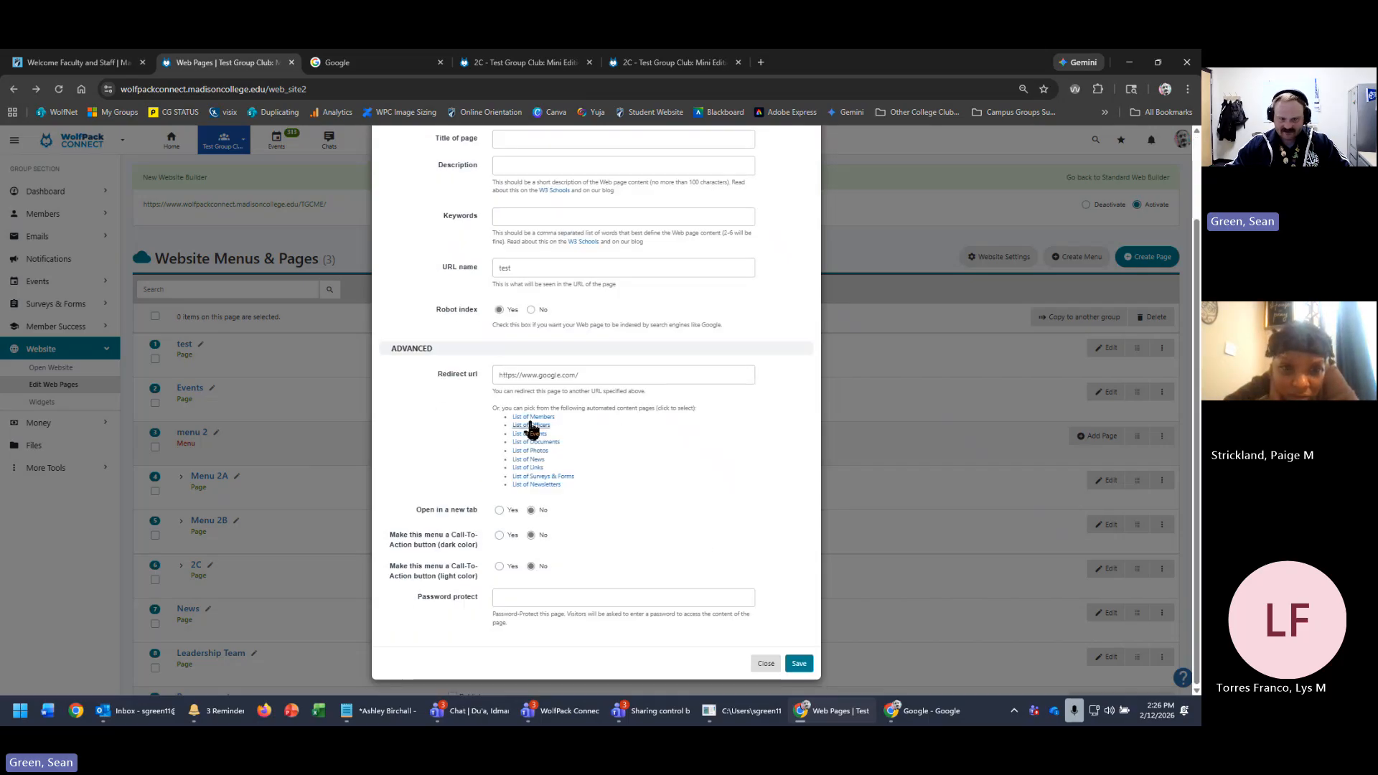
drag(696, 406, 483, 416)
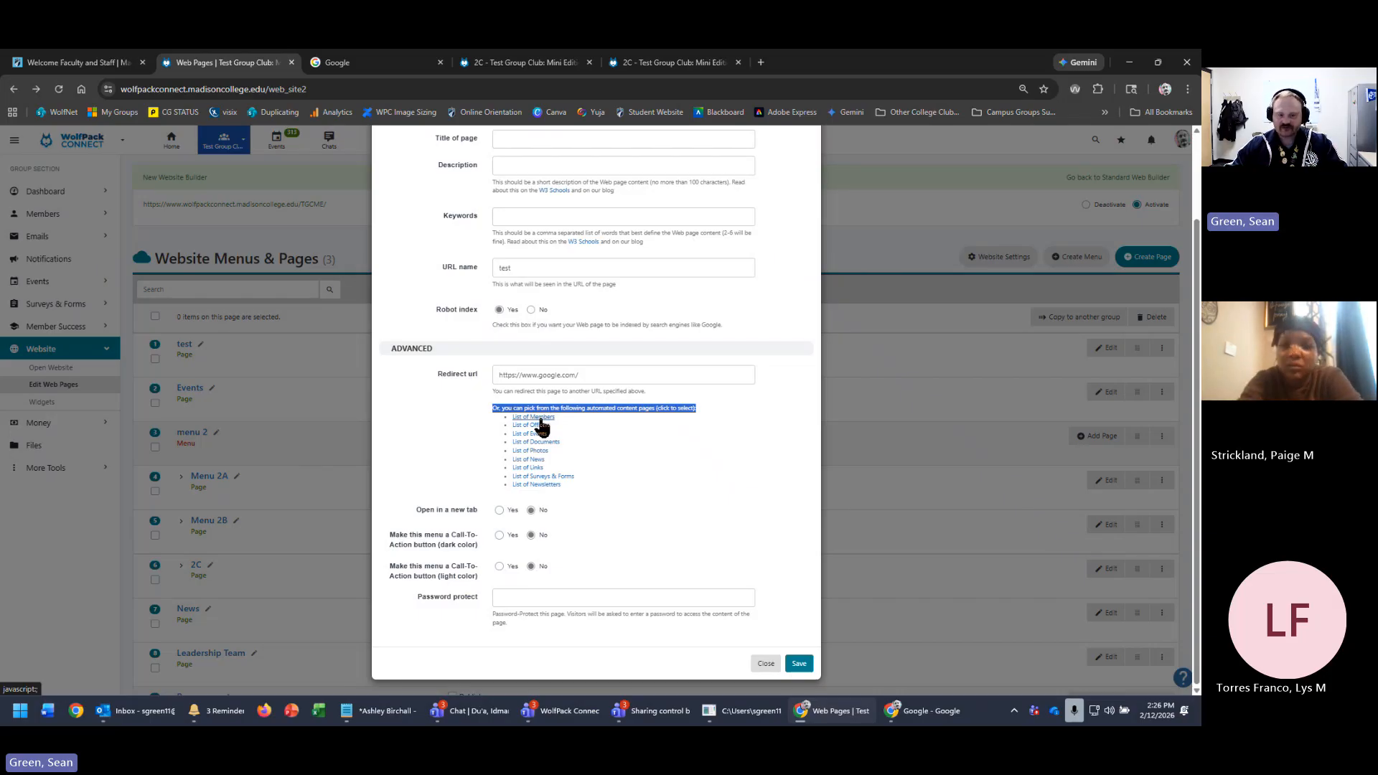
click(422, 450)
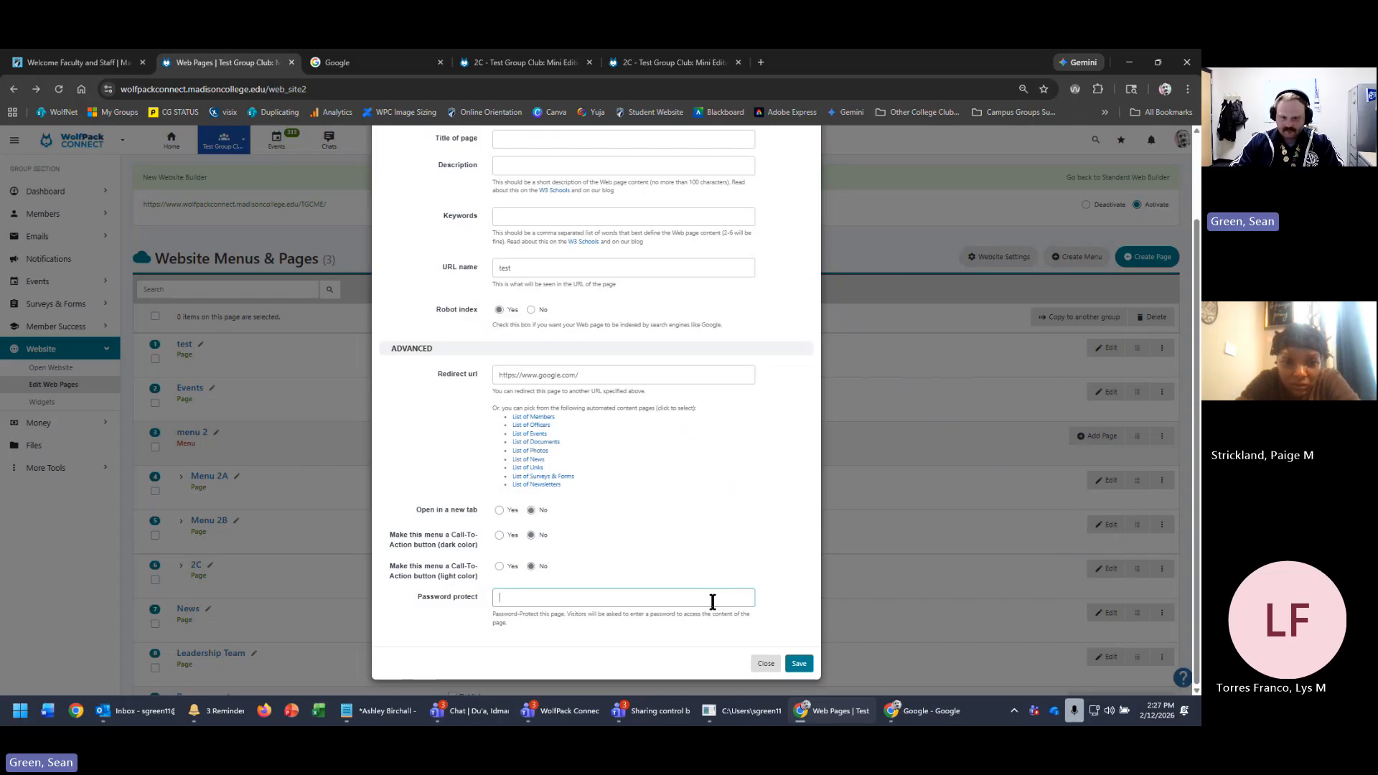
text(test)
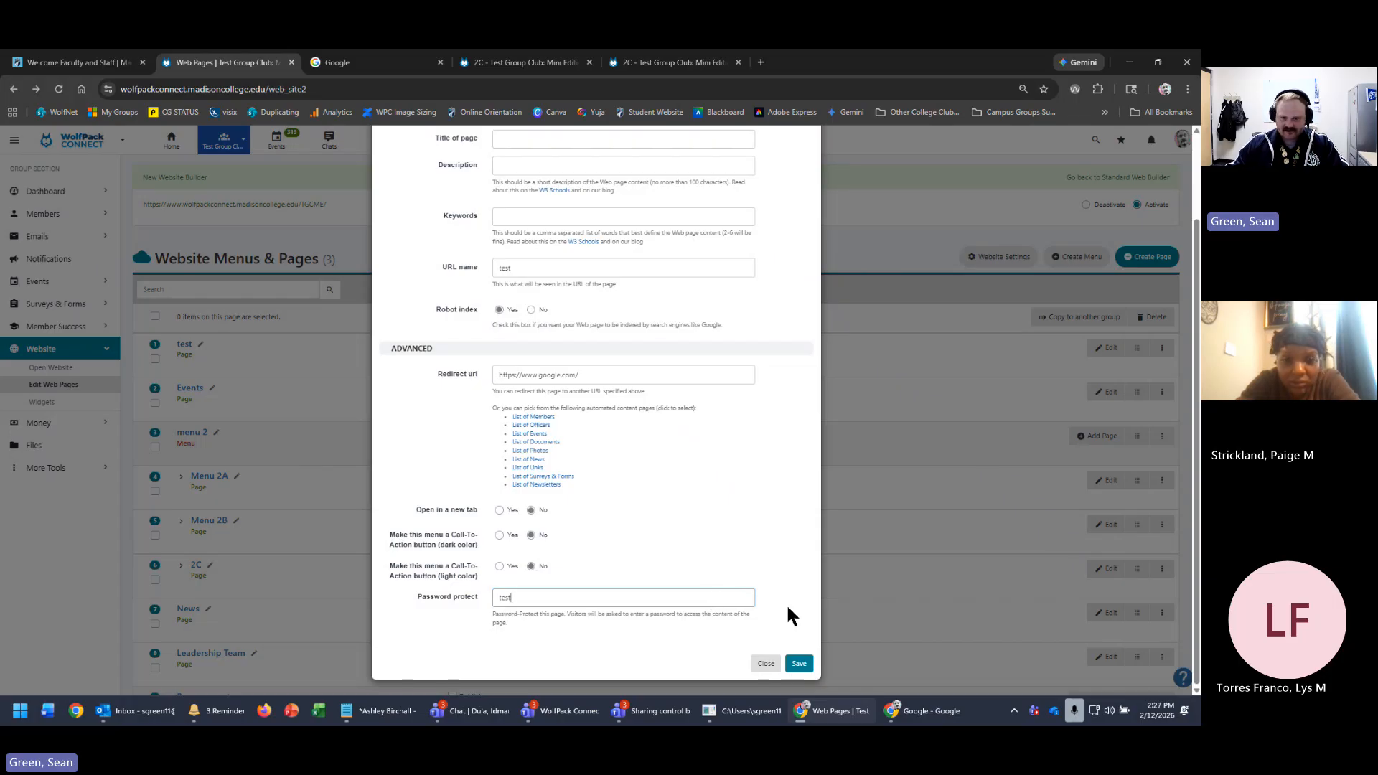
click(803, 663)
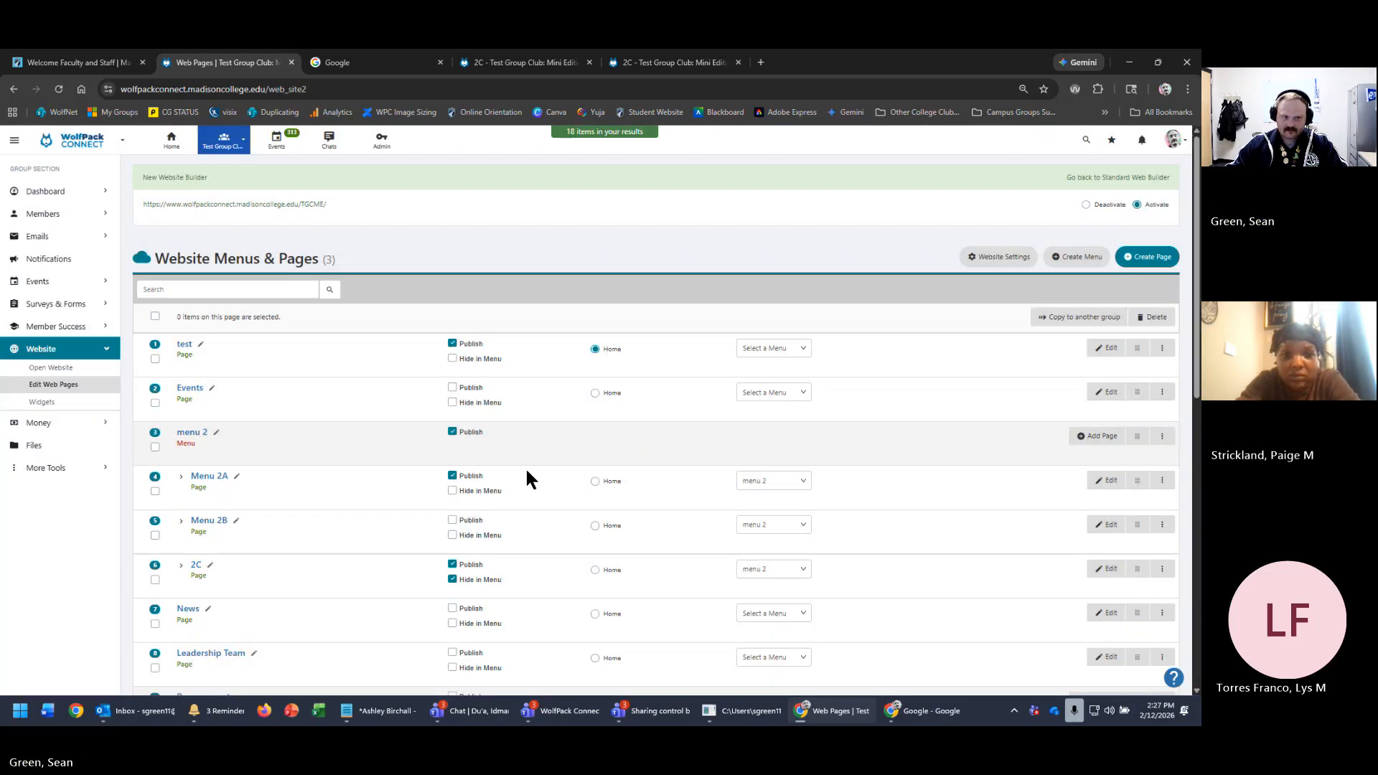
- Clear the test page's Google redirect URL and save its settings
click(294, 206)
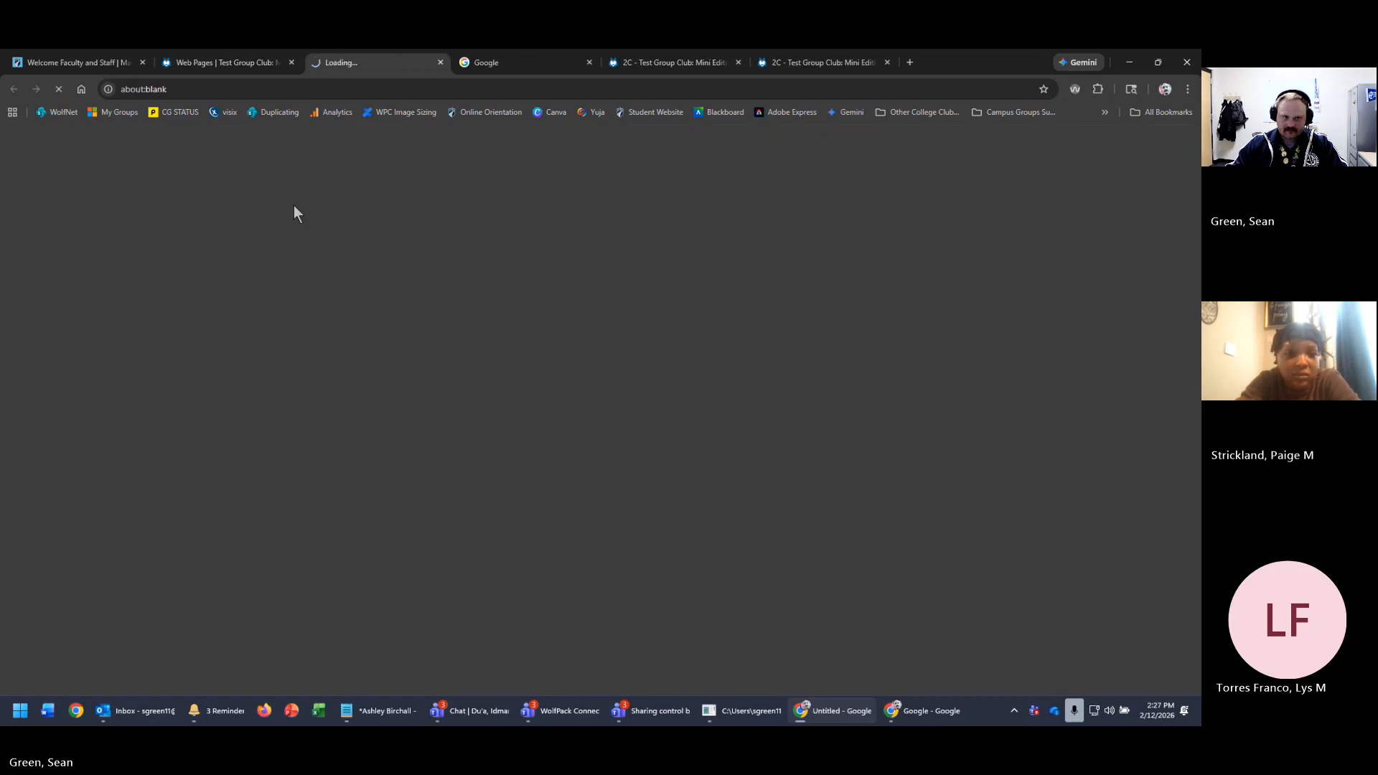
click(197, 64)
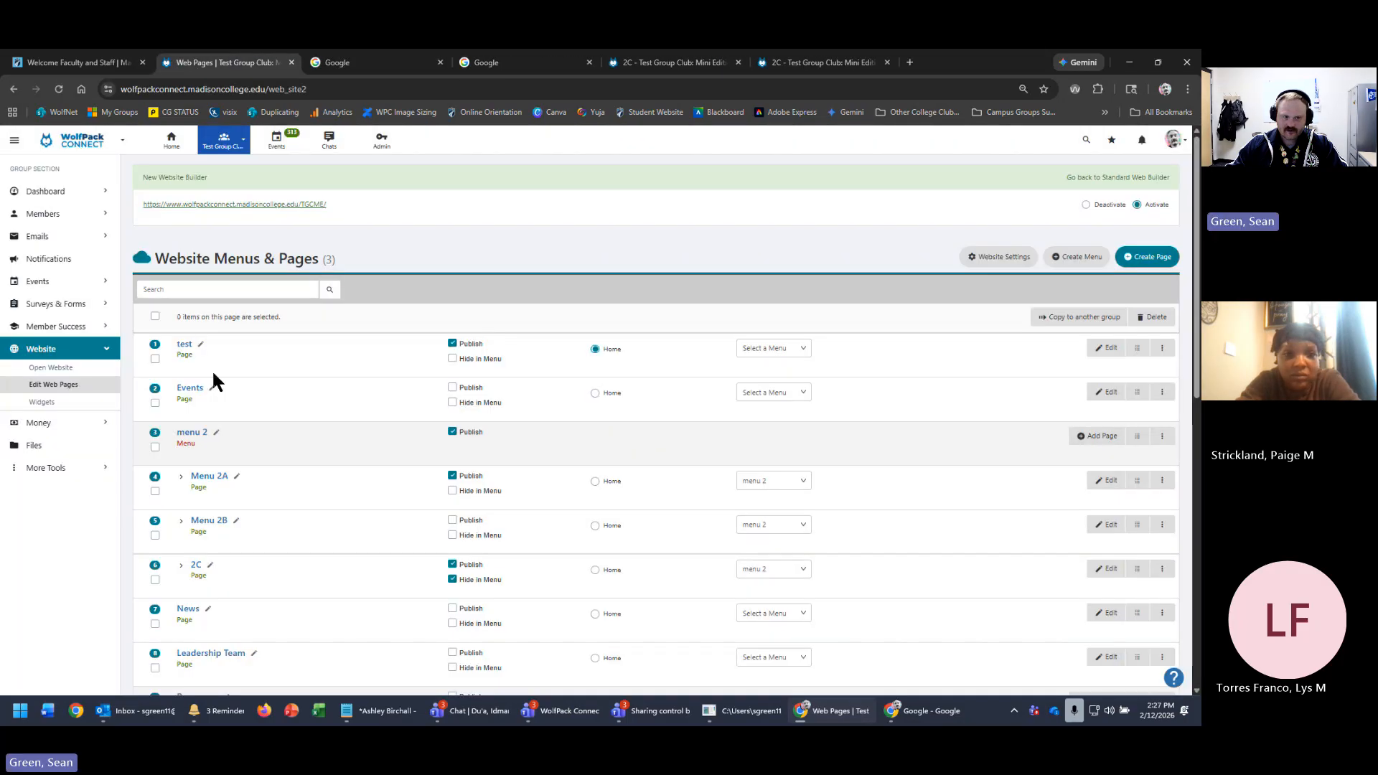
click(1162, 348)
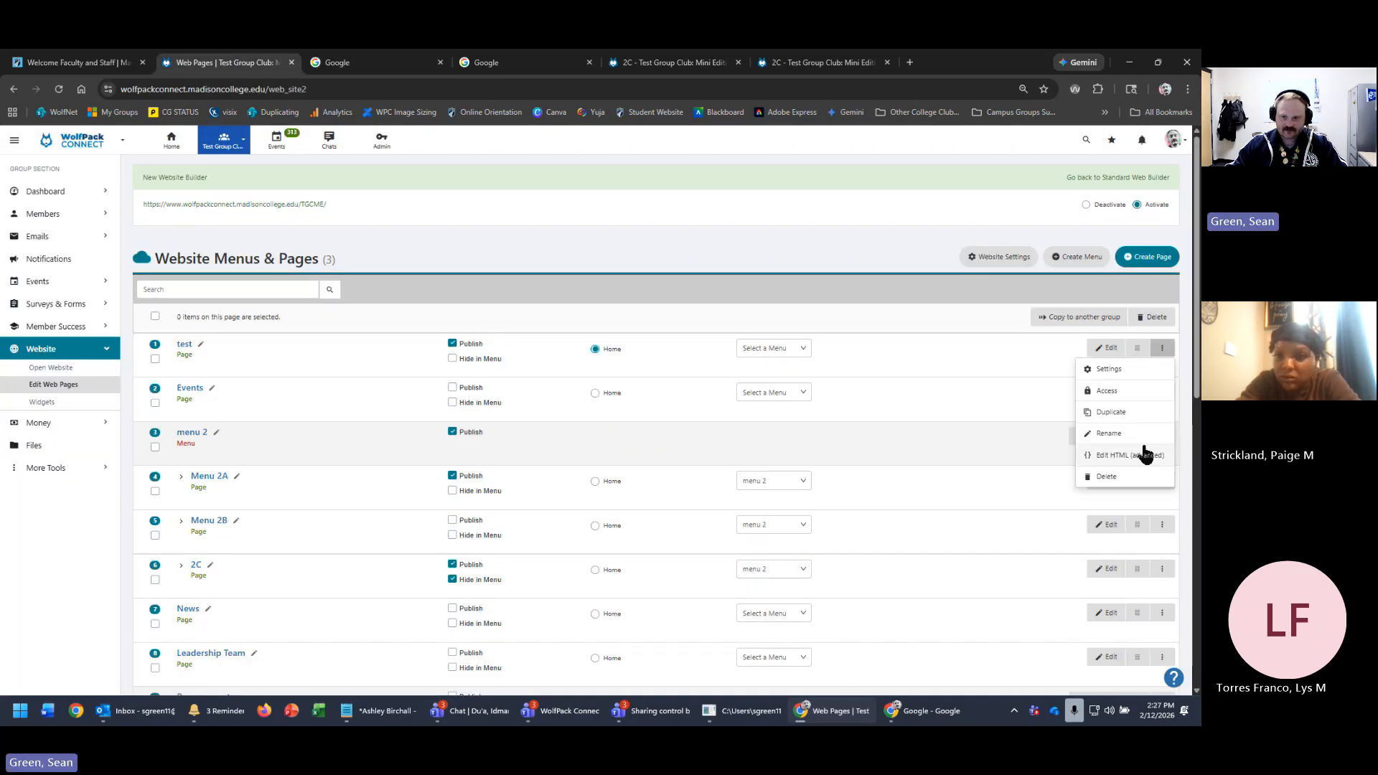
click(1118, 371)
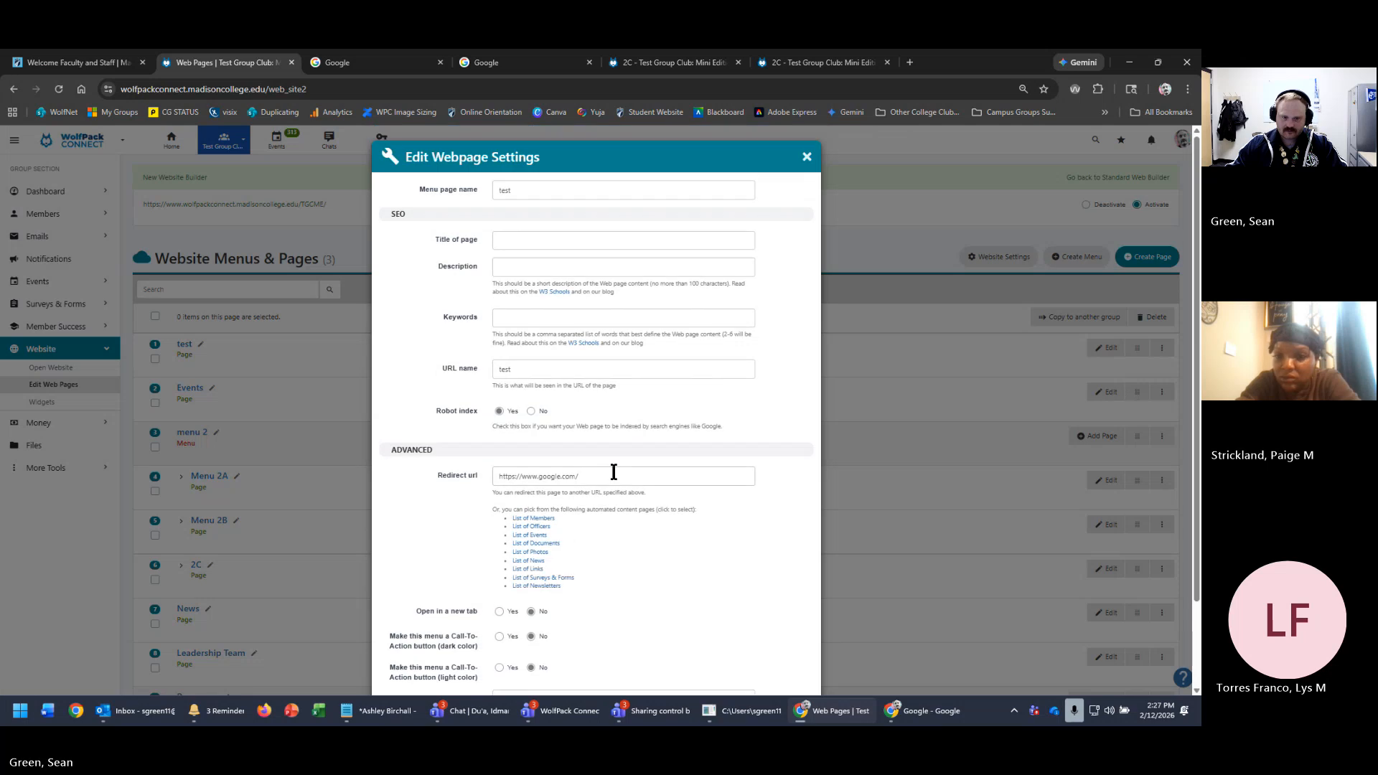
triple_click(623, 473)
key(BackSpace)
scroll(774, 520, down, 2)
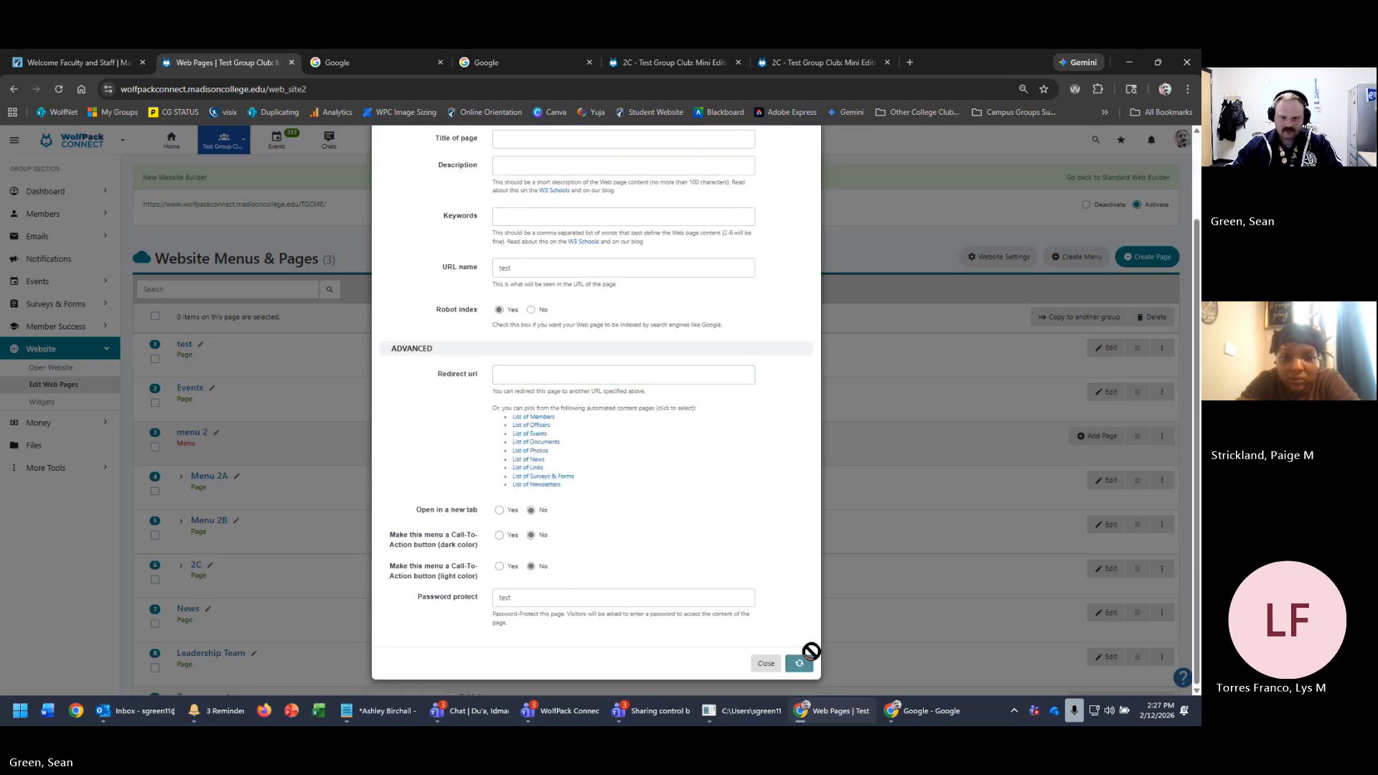
click(799, 662)
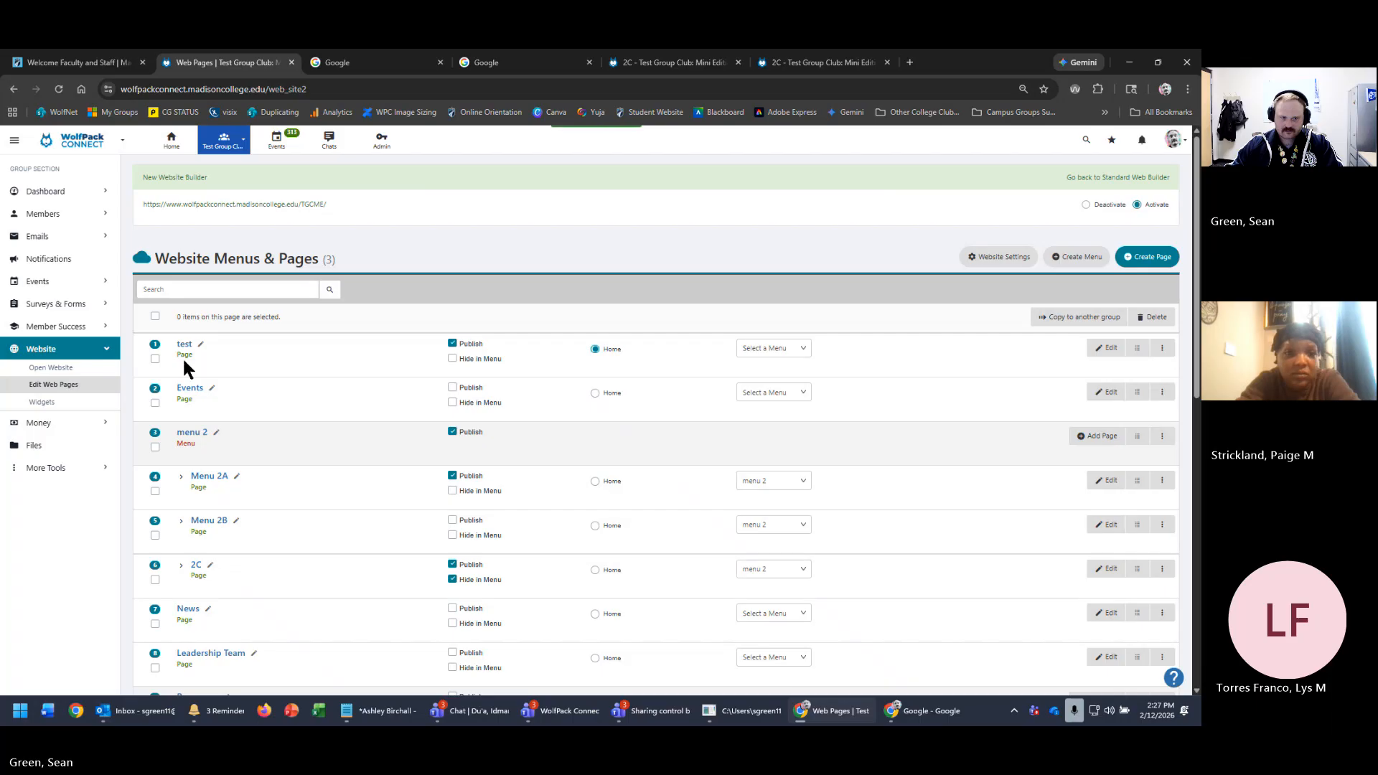
- View the live test page to confirm its own content, then return to the pages list
click(182, 349)
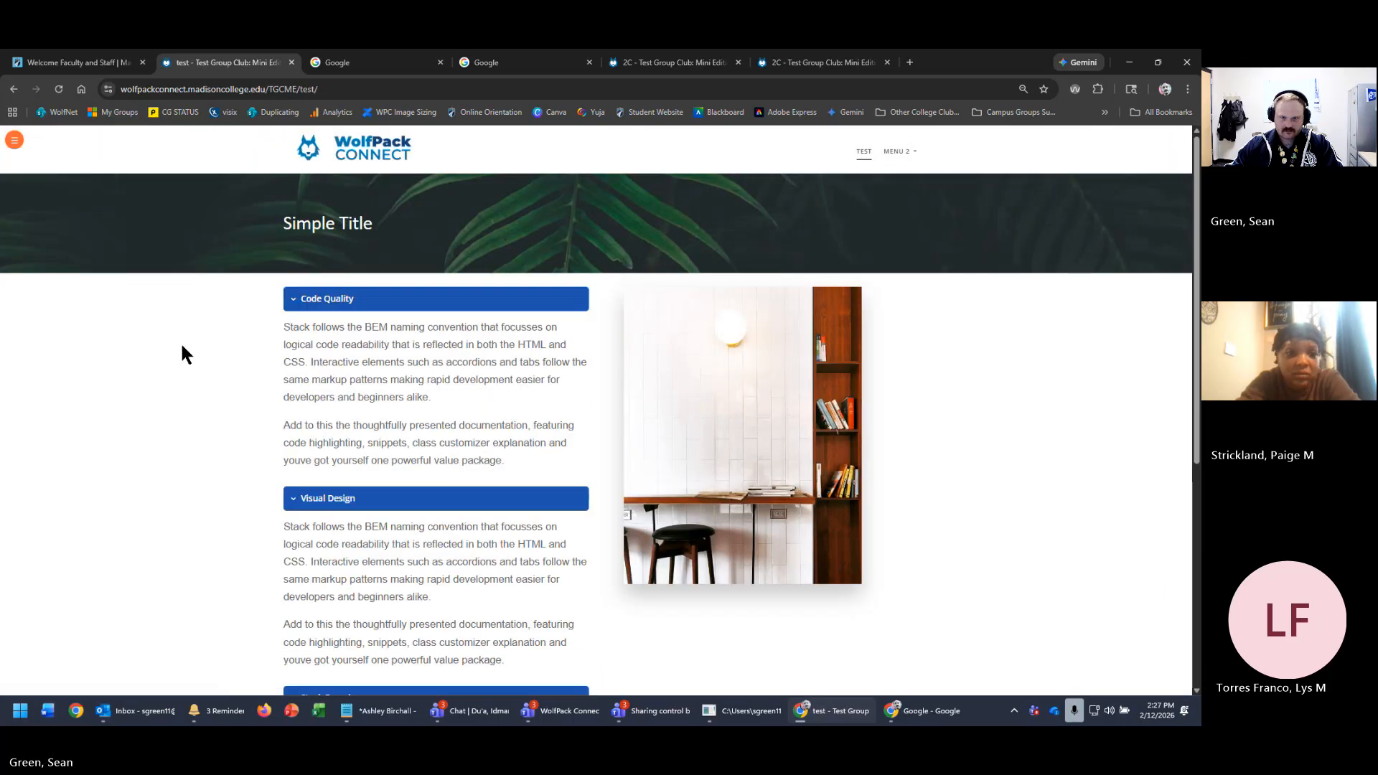
click(71, 61)
click(164, 65)
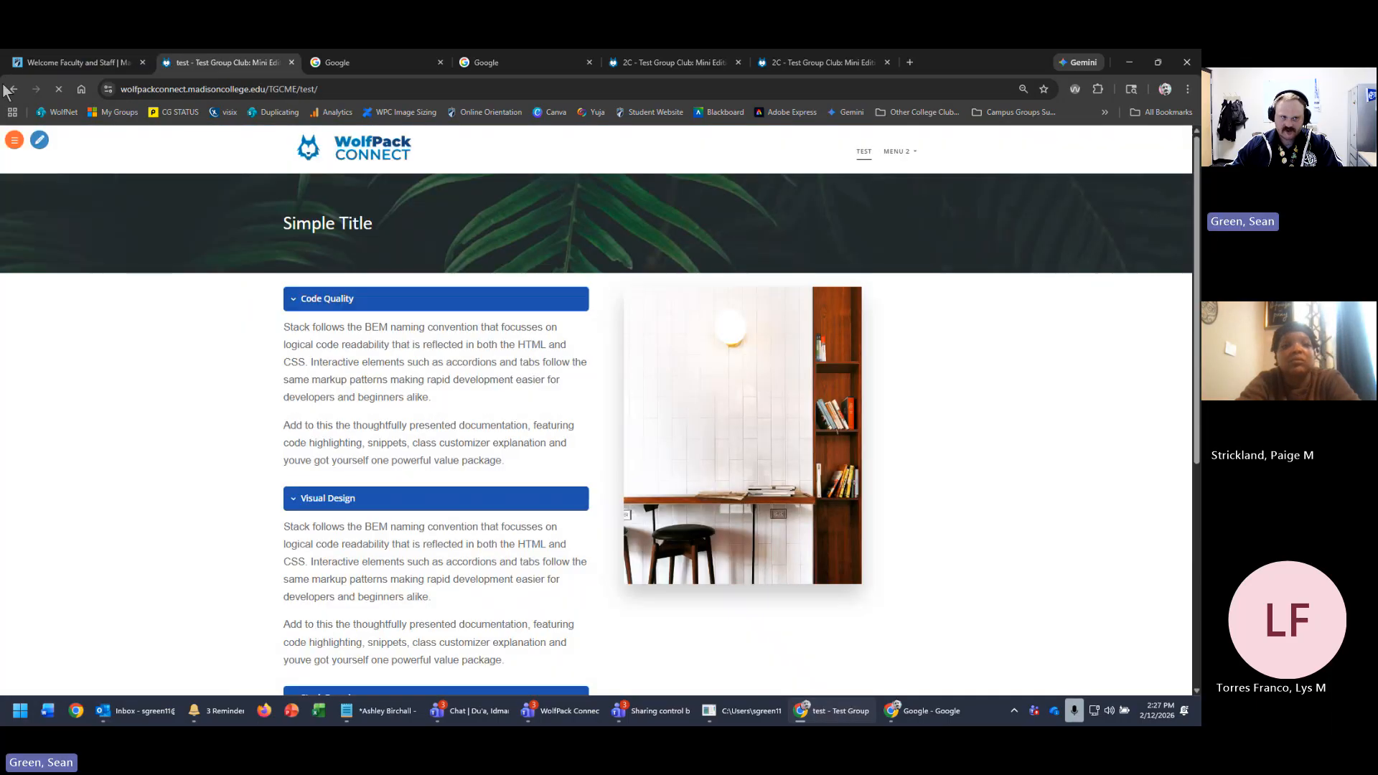
click(7, 86)
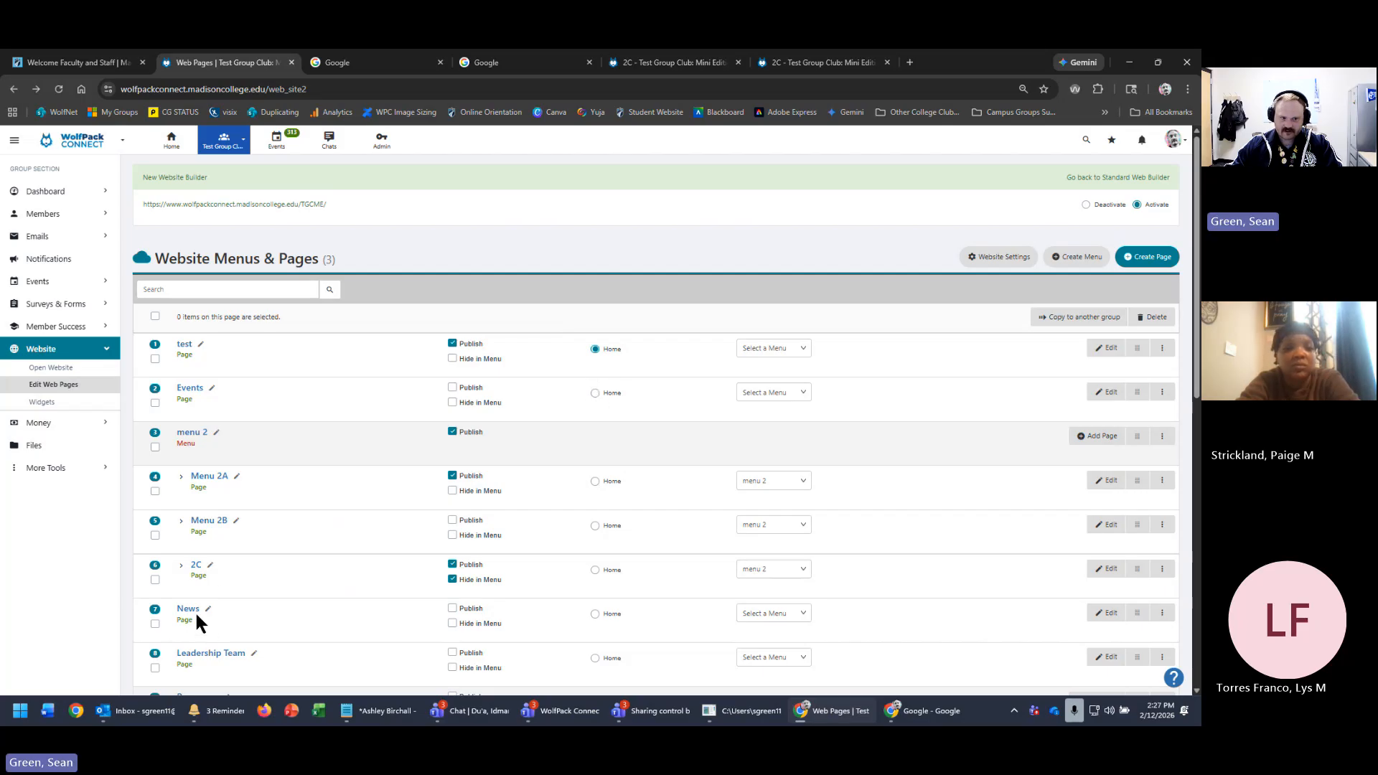
scroll(395, 652, down, 2)
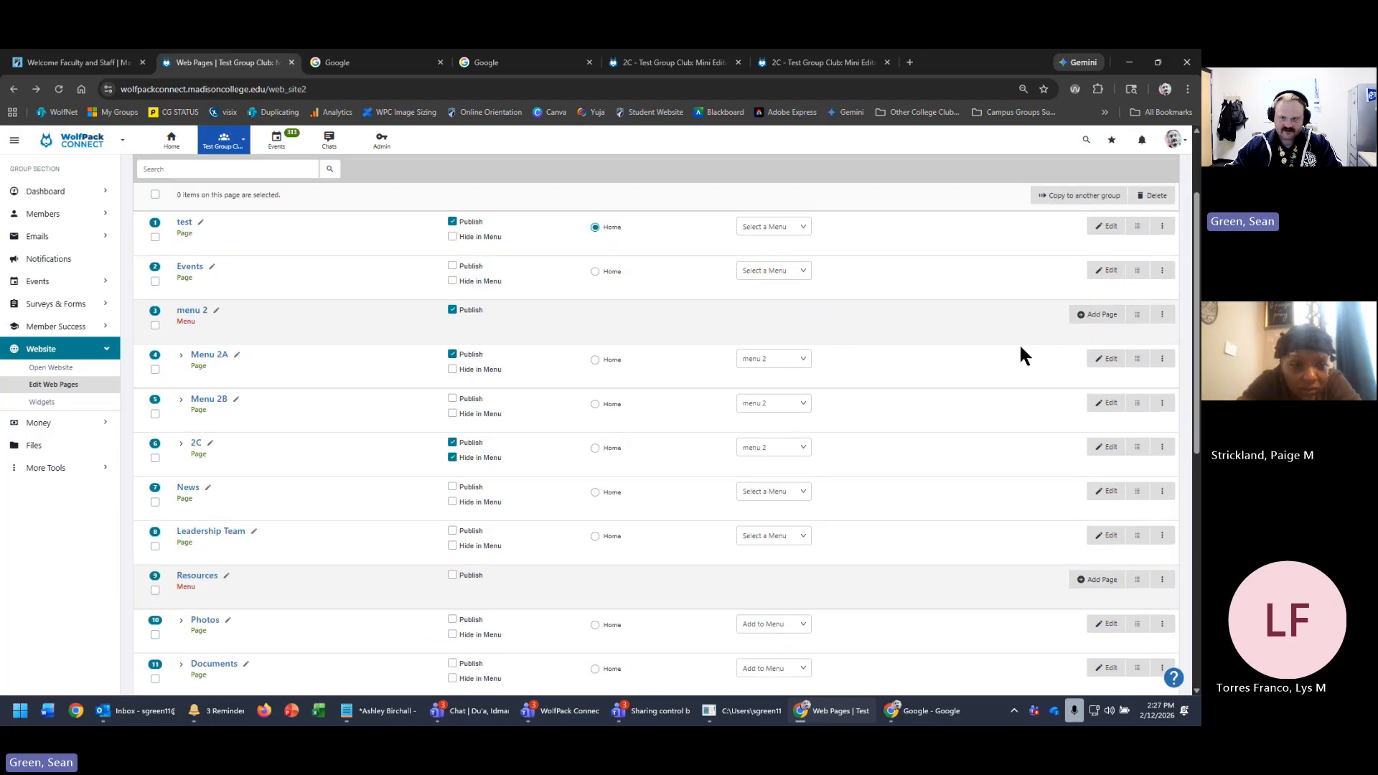
- Create a new page named home from a template
scroll(1023, 354, up, 2)
click(1148, 257)
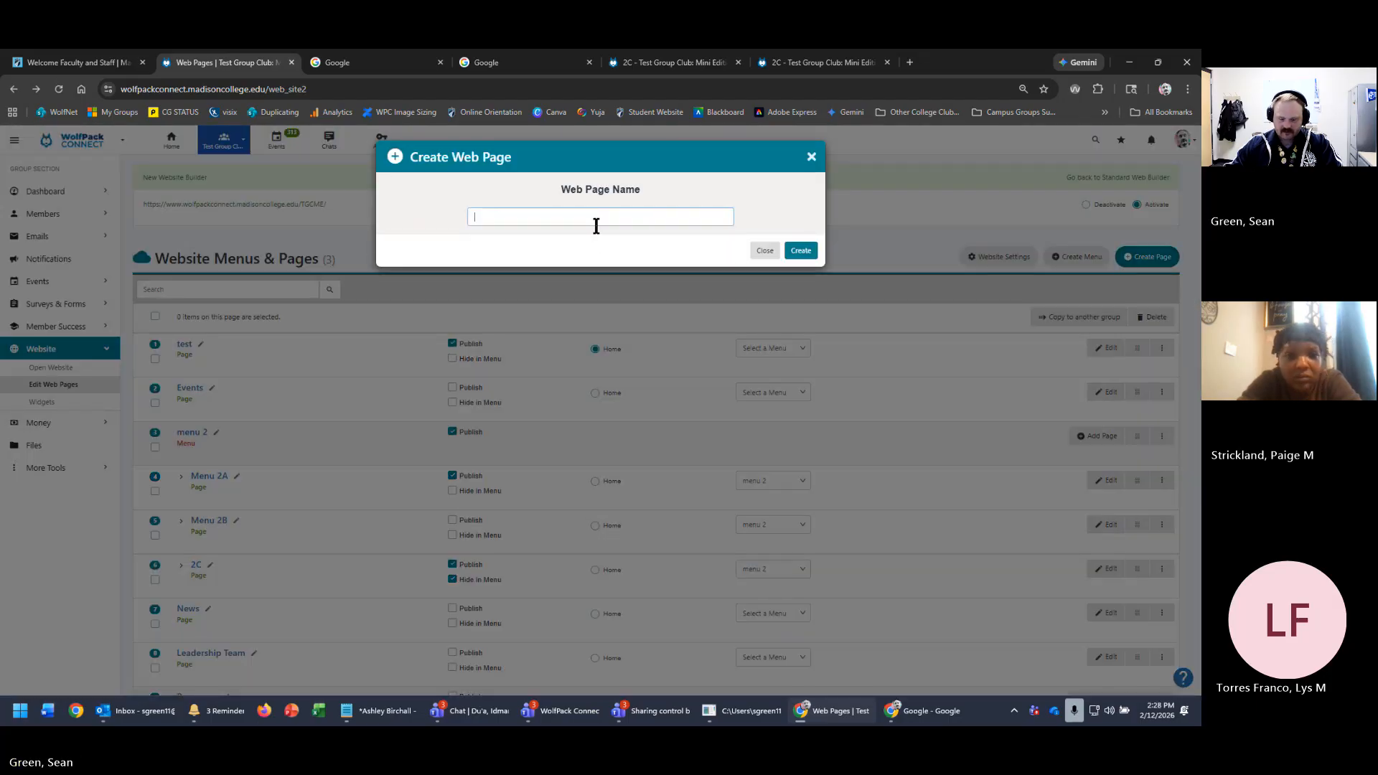
text(test)
scroll(788, 480, down, 3)
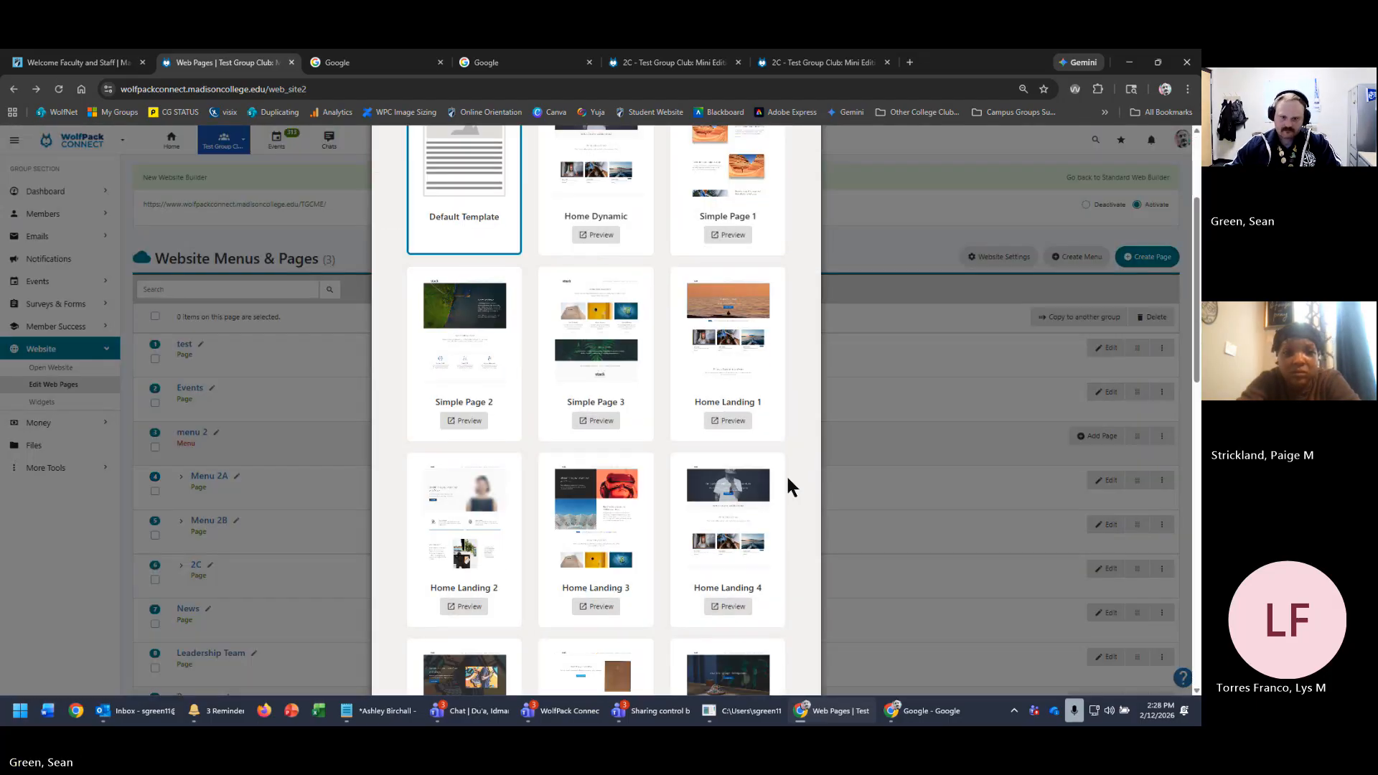
scroll(788, 480, down, 10)
click(795, 661)
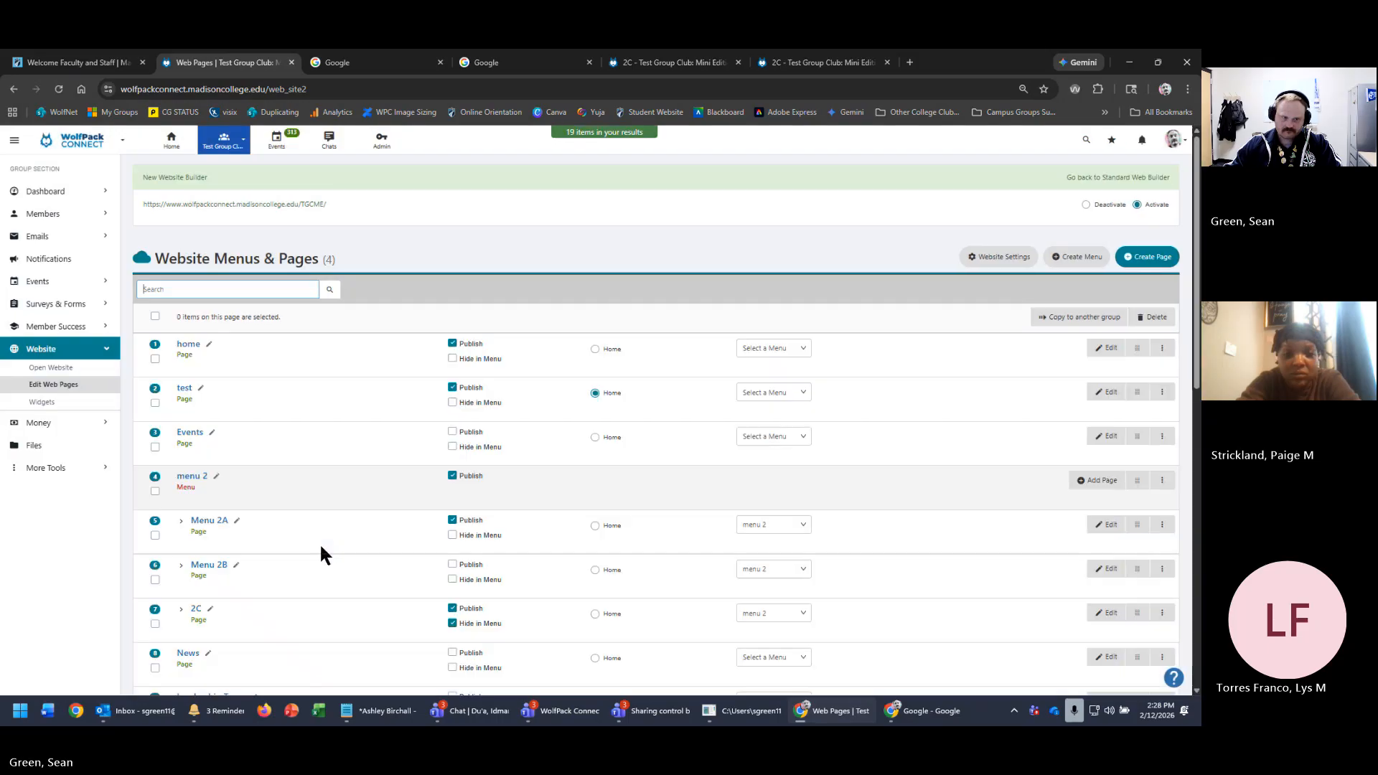
- Make home the site's homepage and check it and the test page on the live site
click(595, 348)
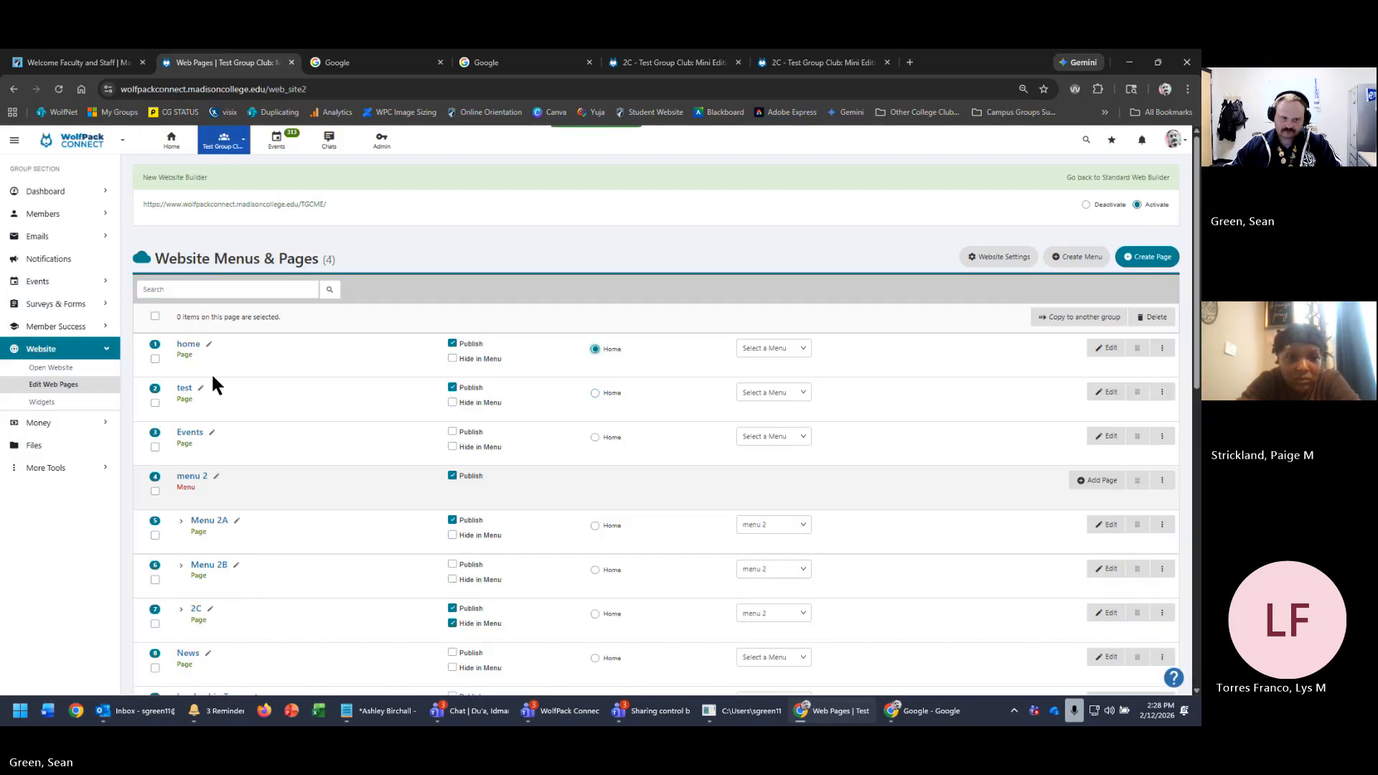
click(186, 345)
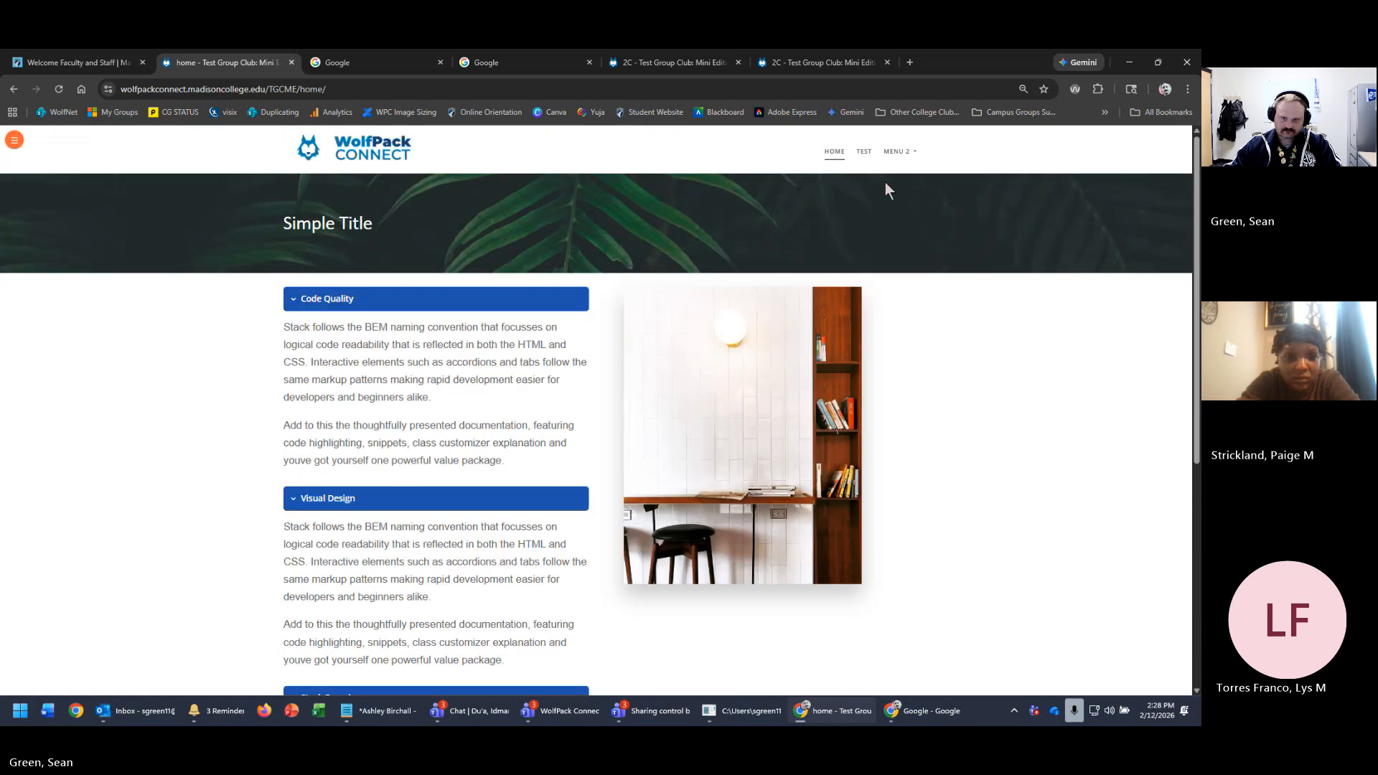
click(863, 153)
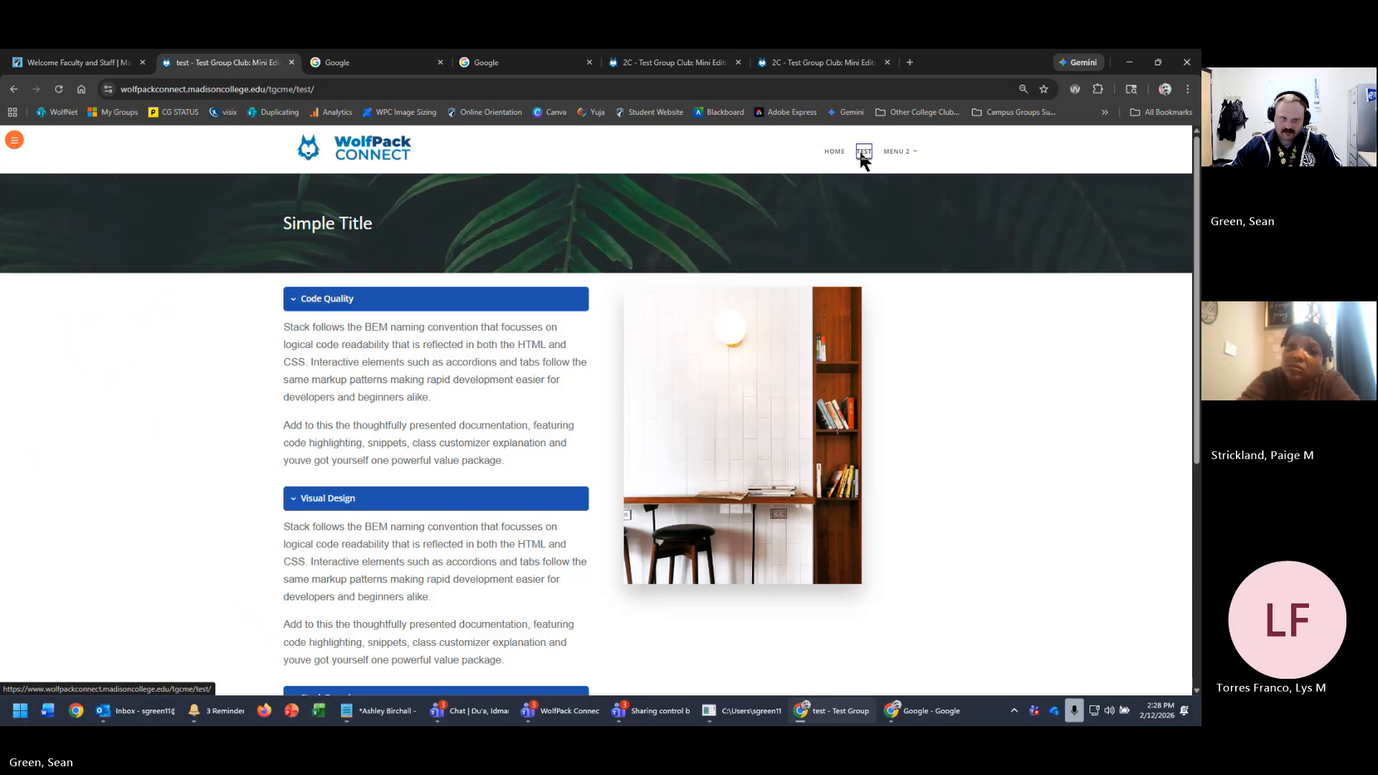
click(835, 152)
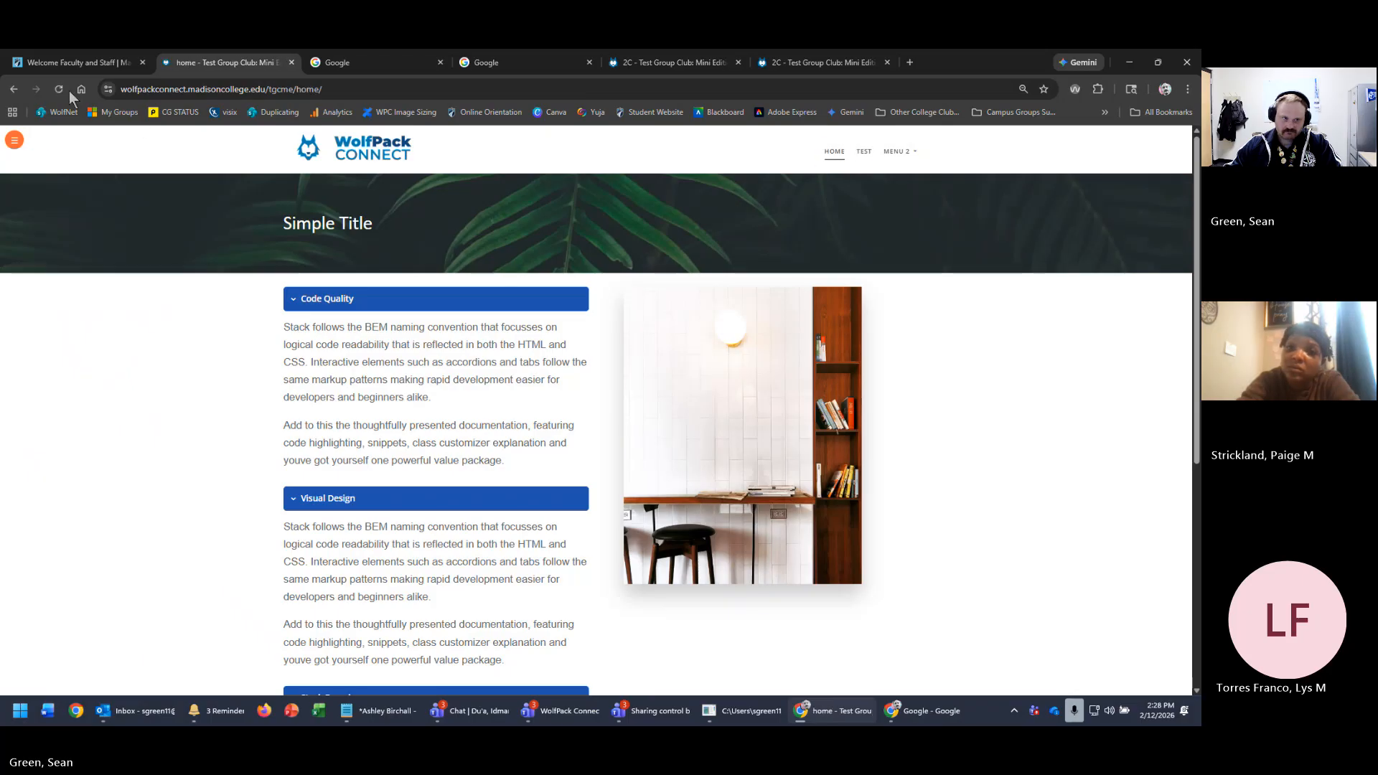
click(14, 89)
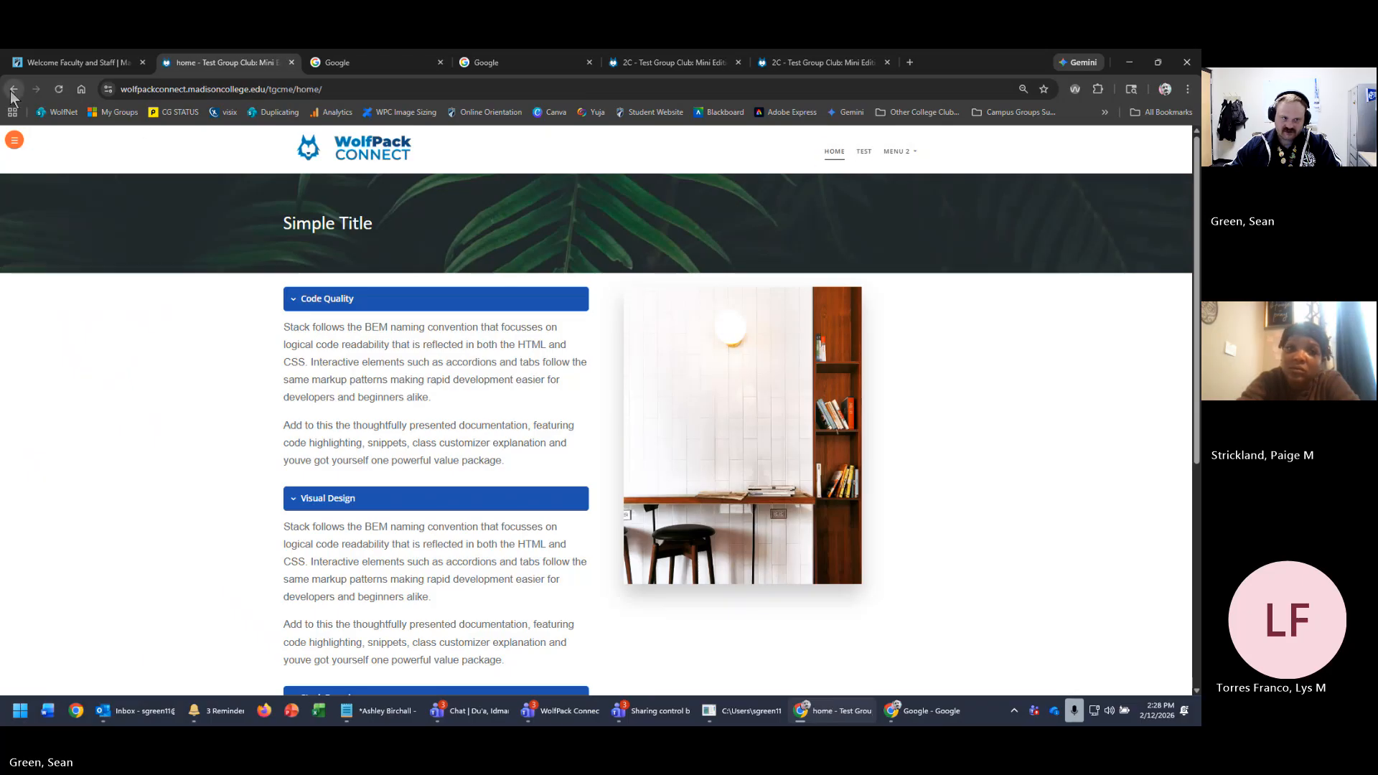
click(15, 143)
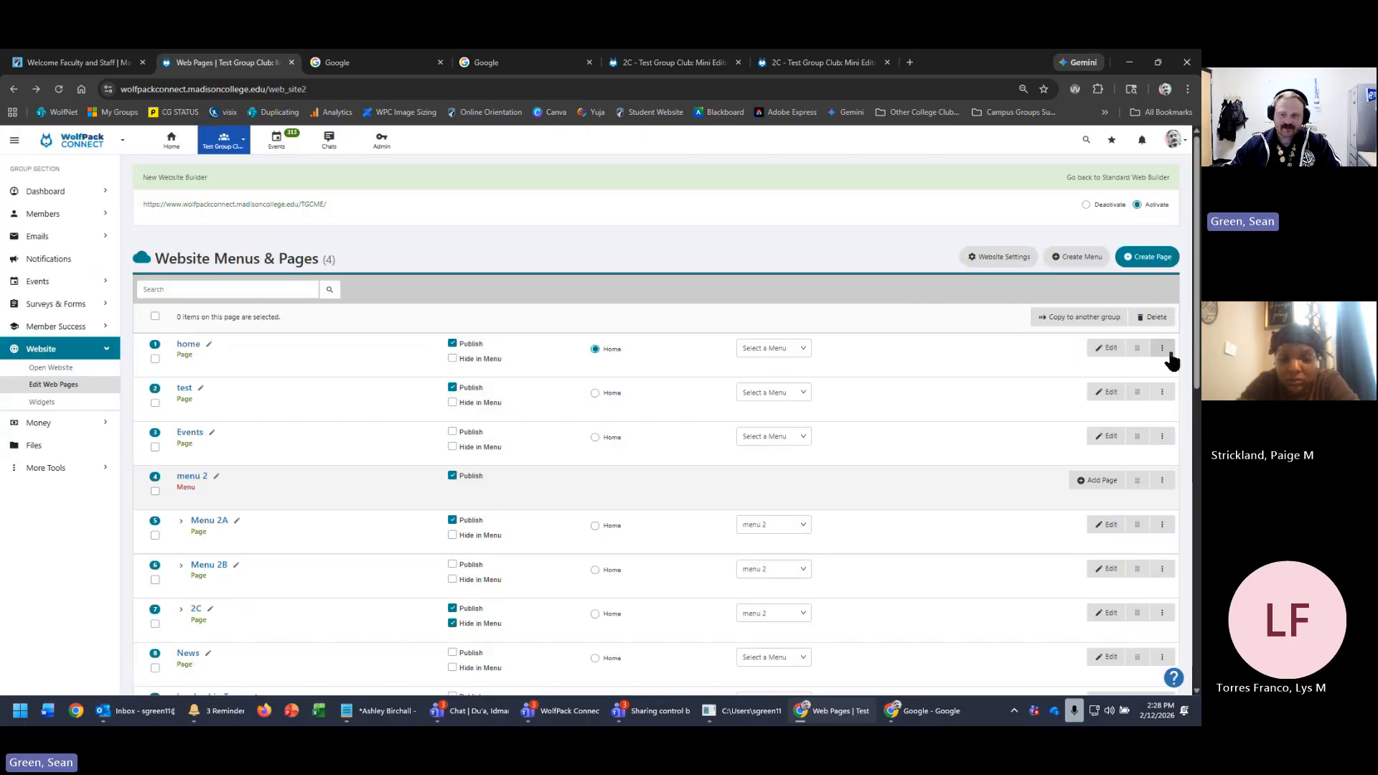
- Replace the test page's Password protect value with a new password and save
click(1162, 392)
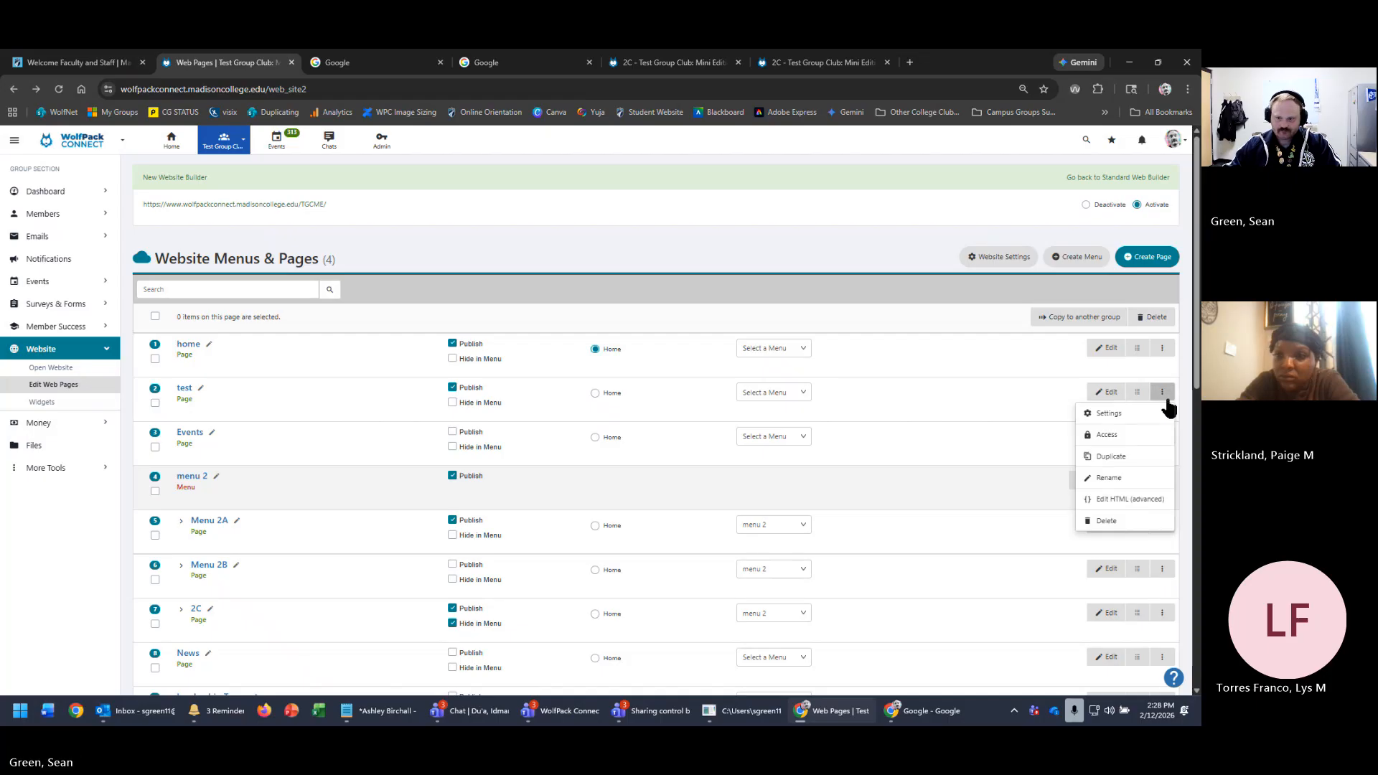
click(1117, 416)
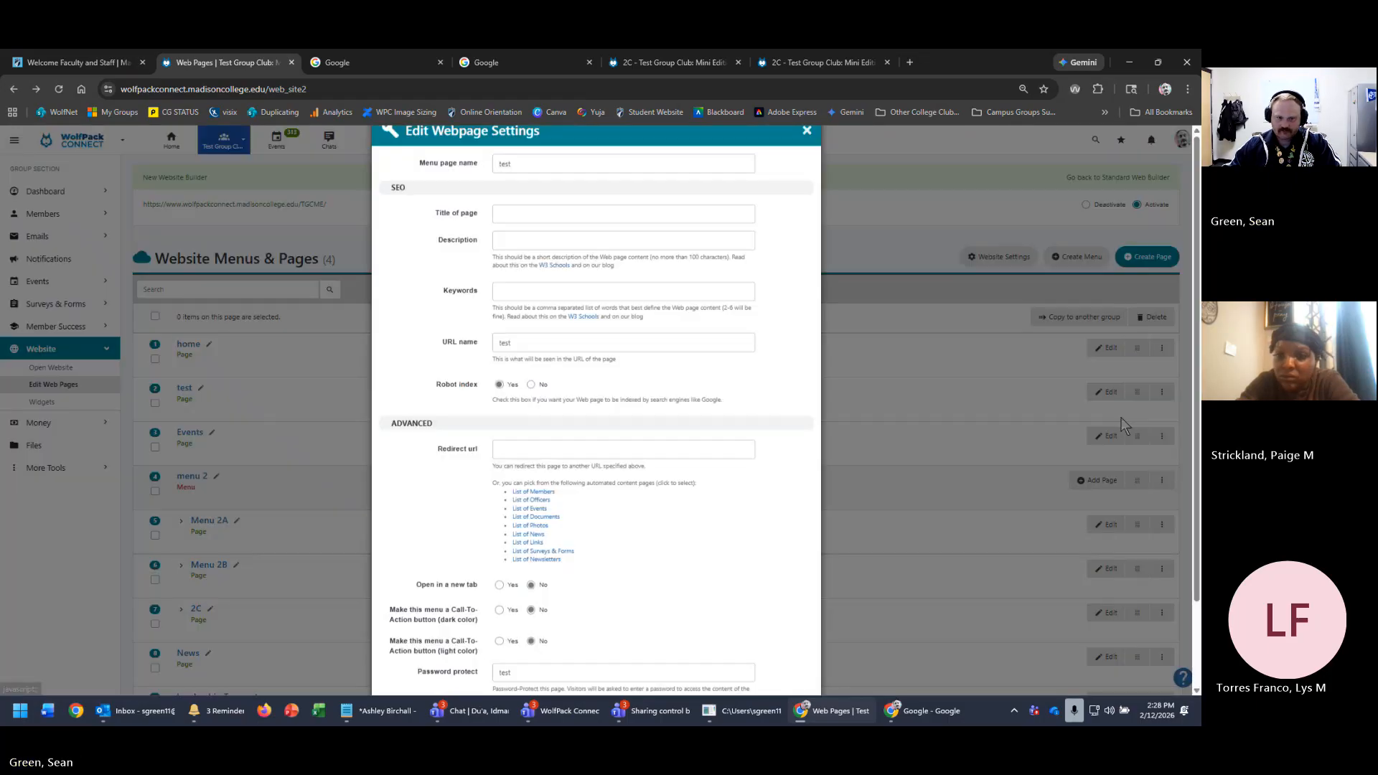
scroll(668, 546, down, 3)
key(ctrl+a)
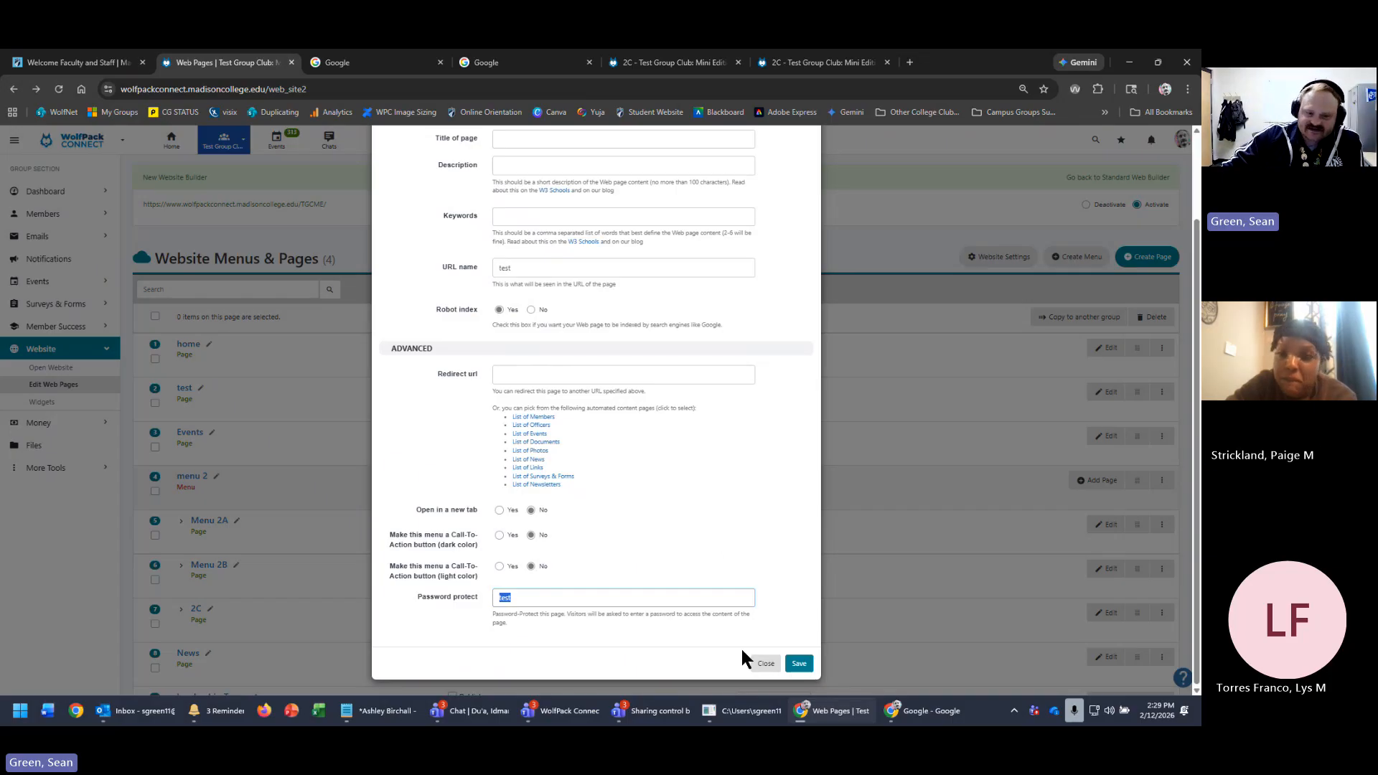
click(719, 596)
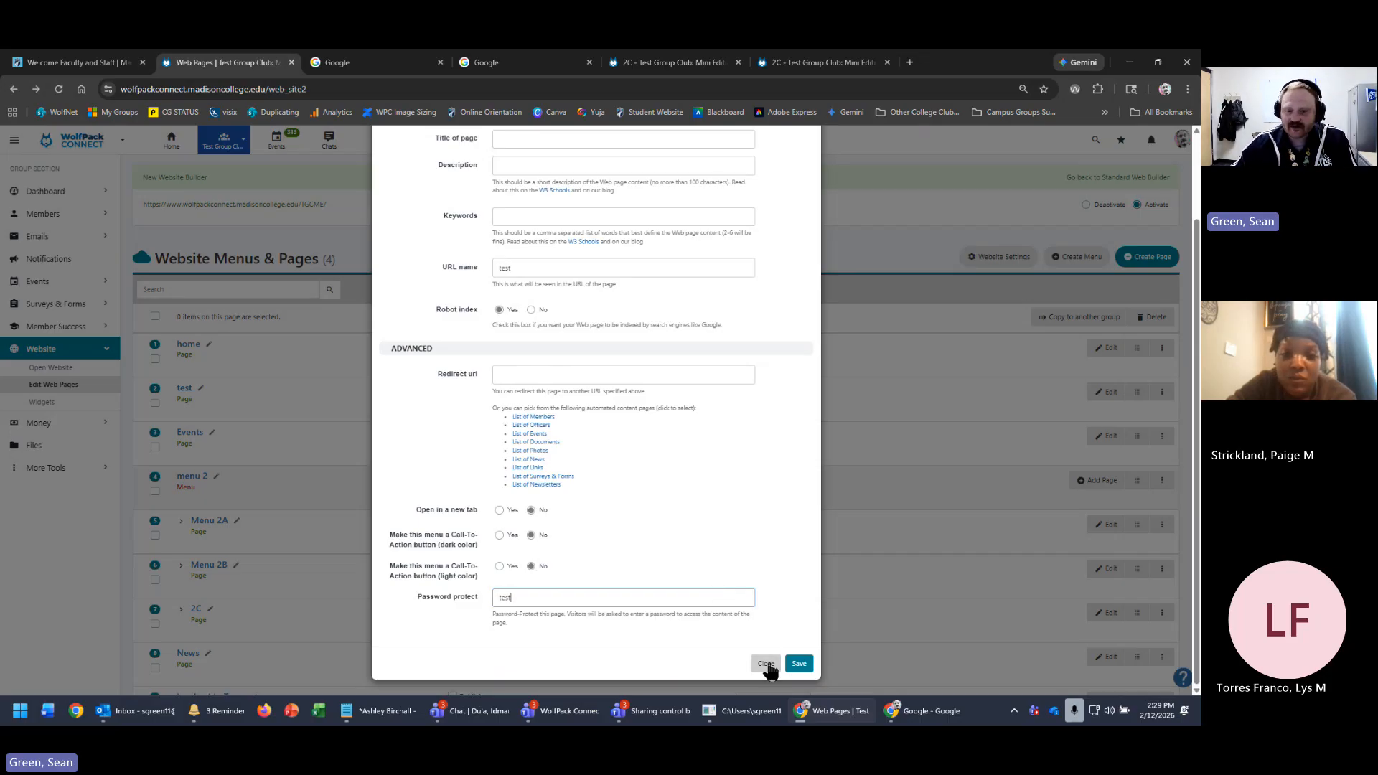
double_click(622, 591)
text(pas)
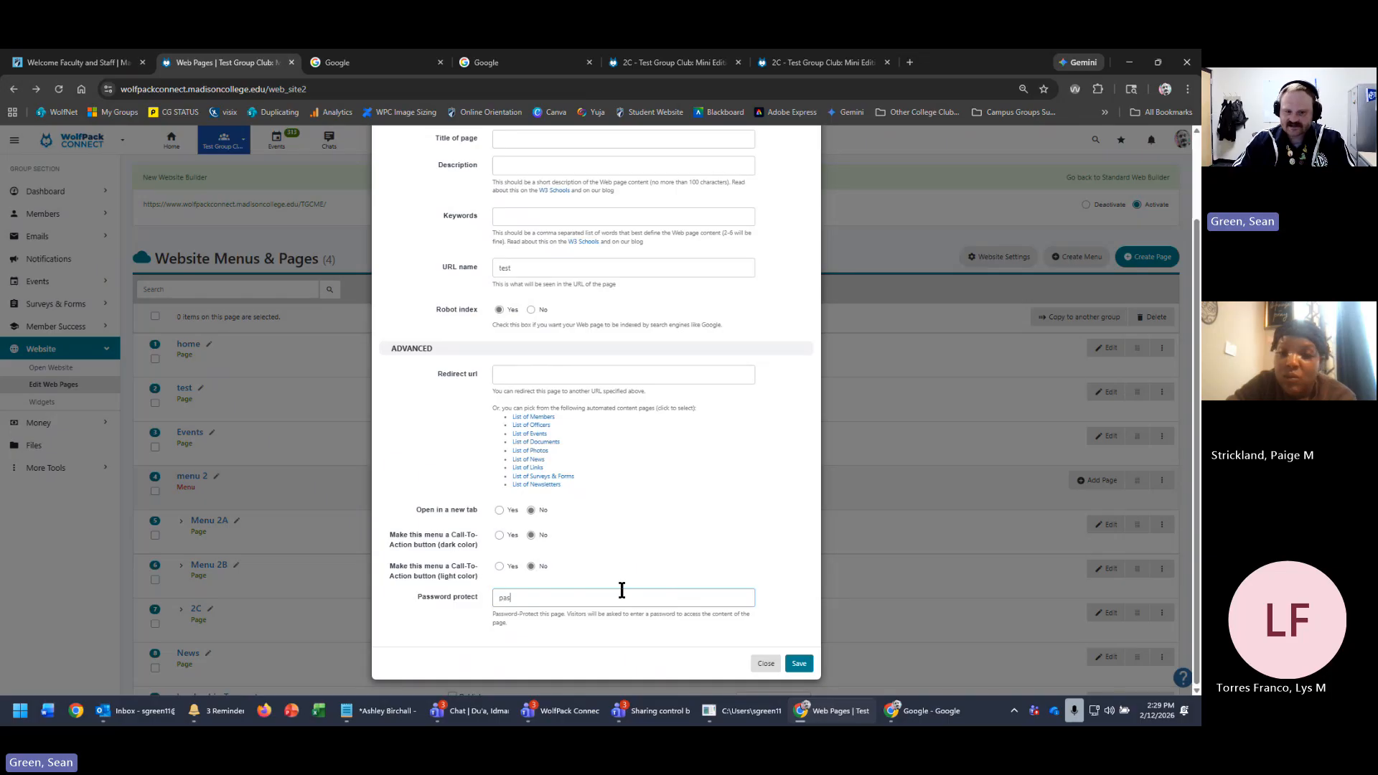
text(sword)
click(797, 664)
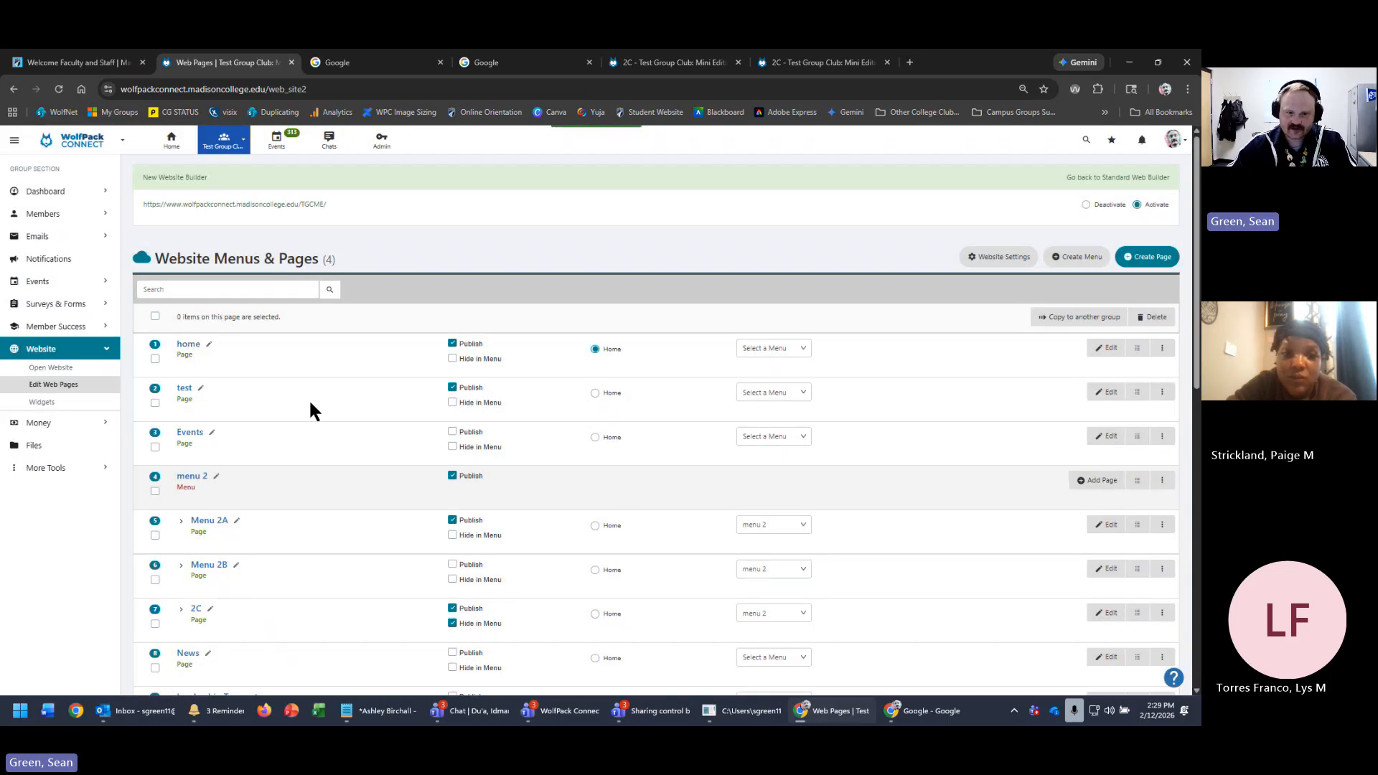
- Copy the test page's link and load it in a new Incognito window
right_click(185, 389)
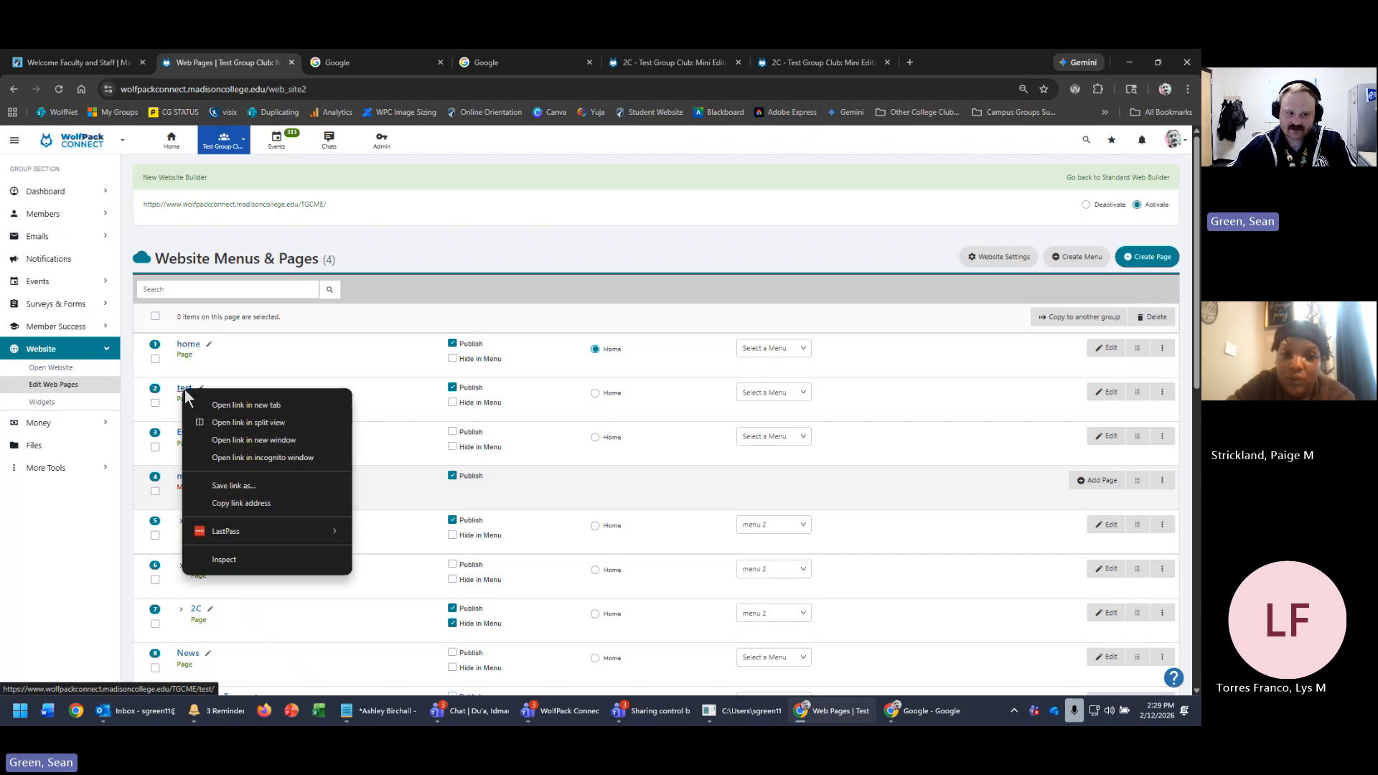
click(320, 503)
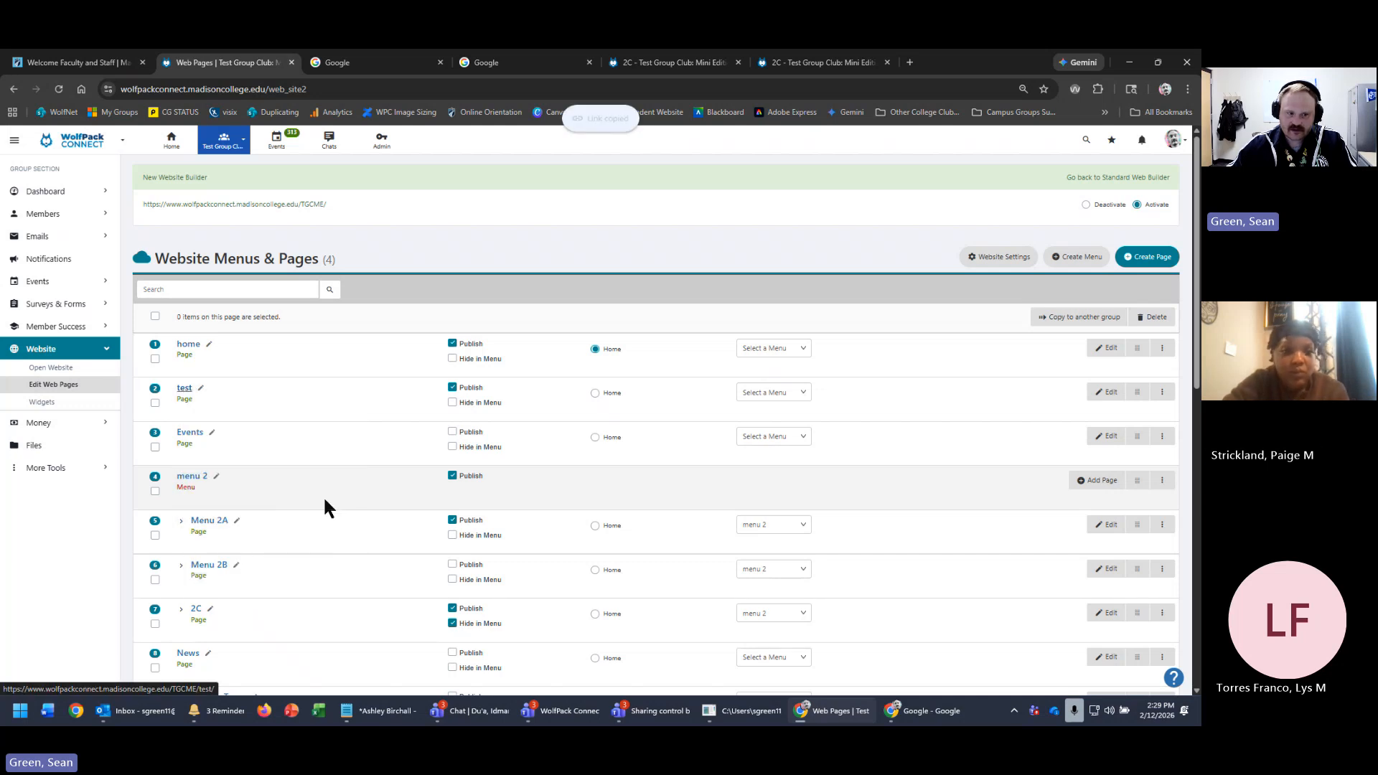
click(925, 711)
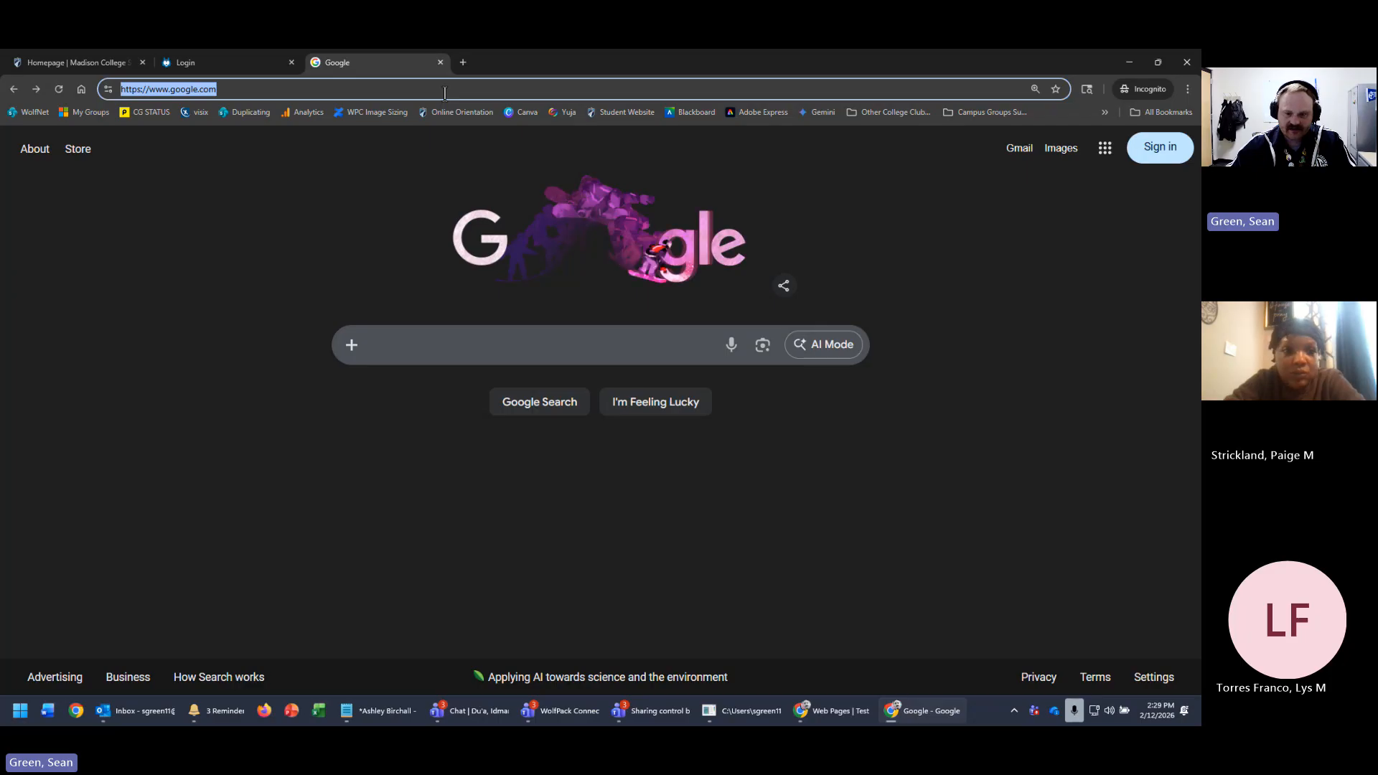
click(889, 716)
right_click(889, 712)
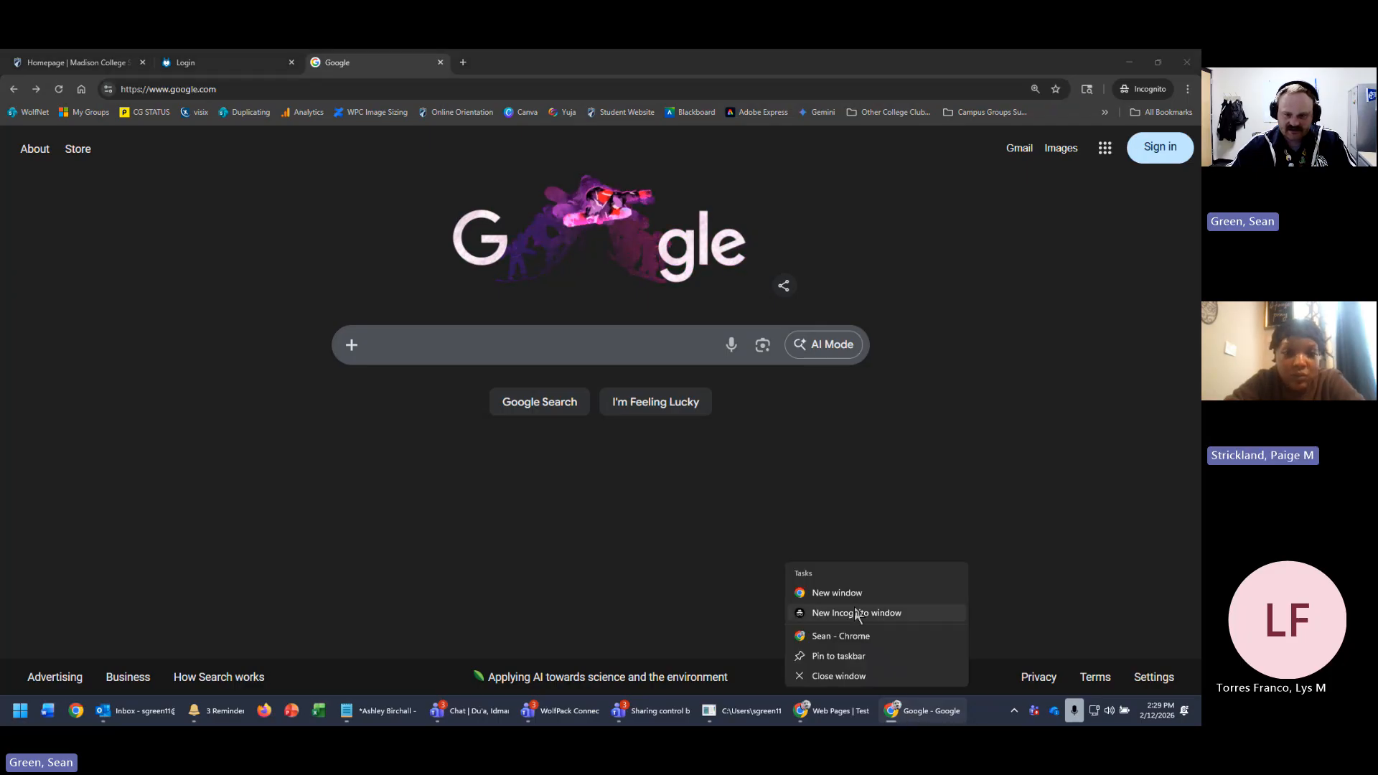
click(824, 612)
key(ctrl+v)
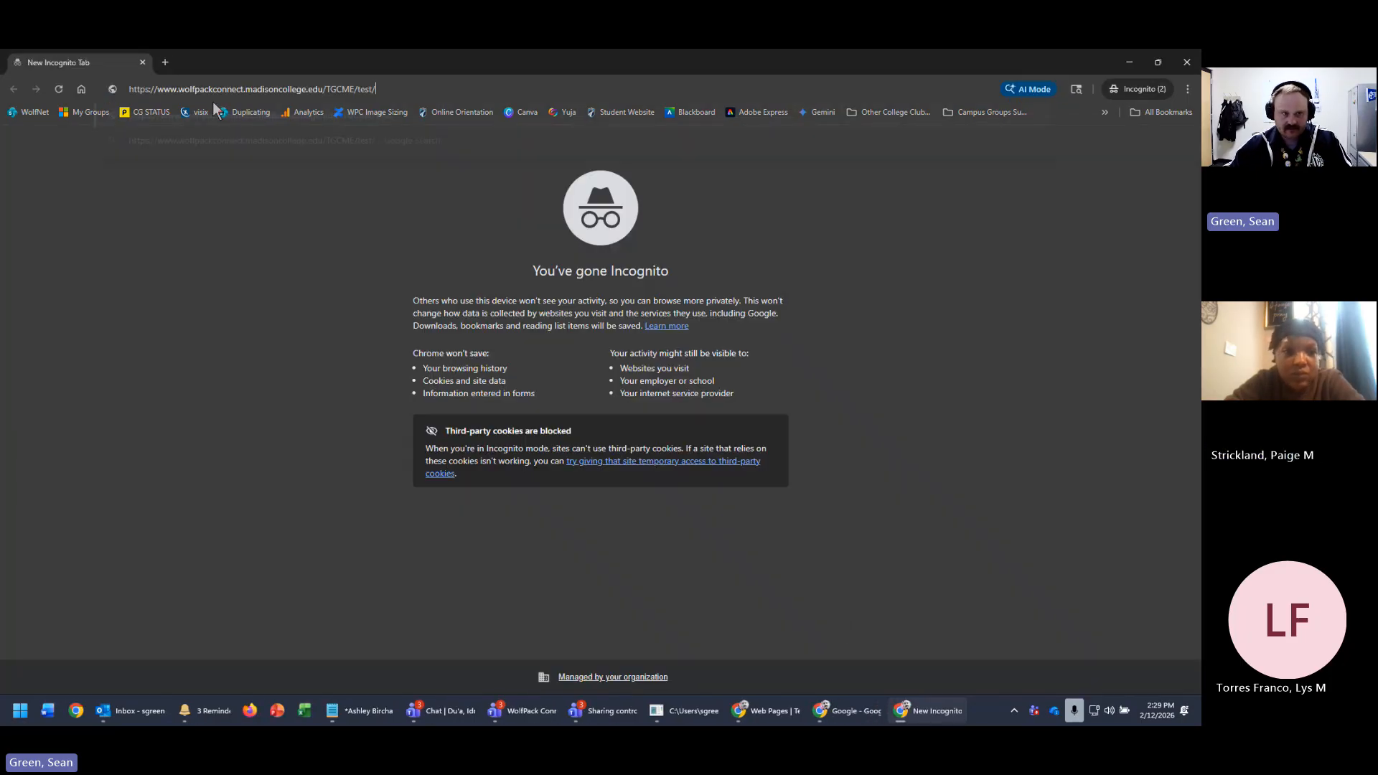
key(Return)
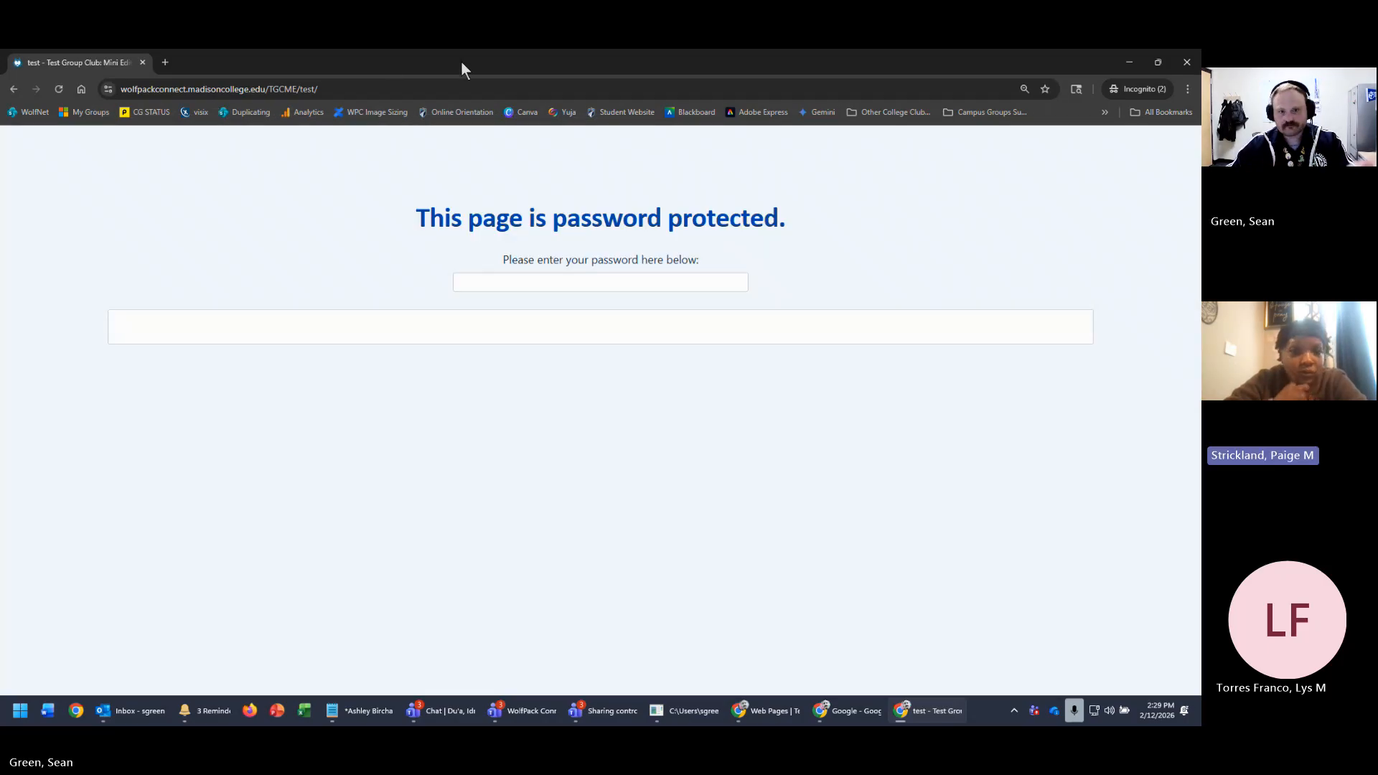
- Try a password on the protected page, then look up the correct one in the test page's Settings
click(618, 283)
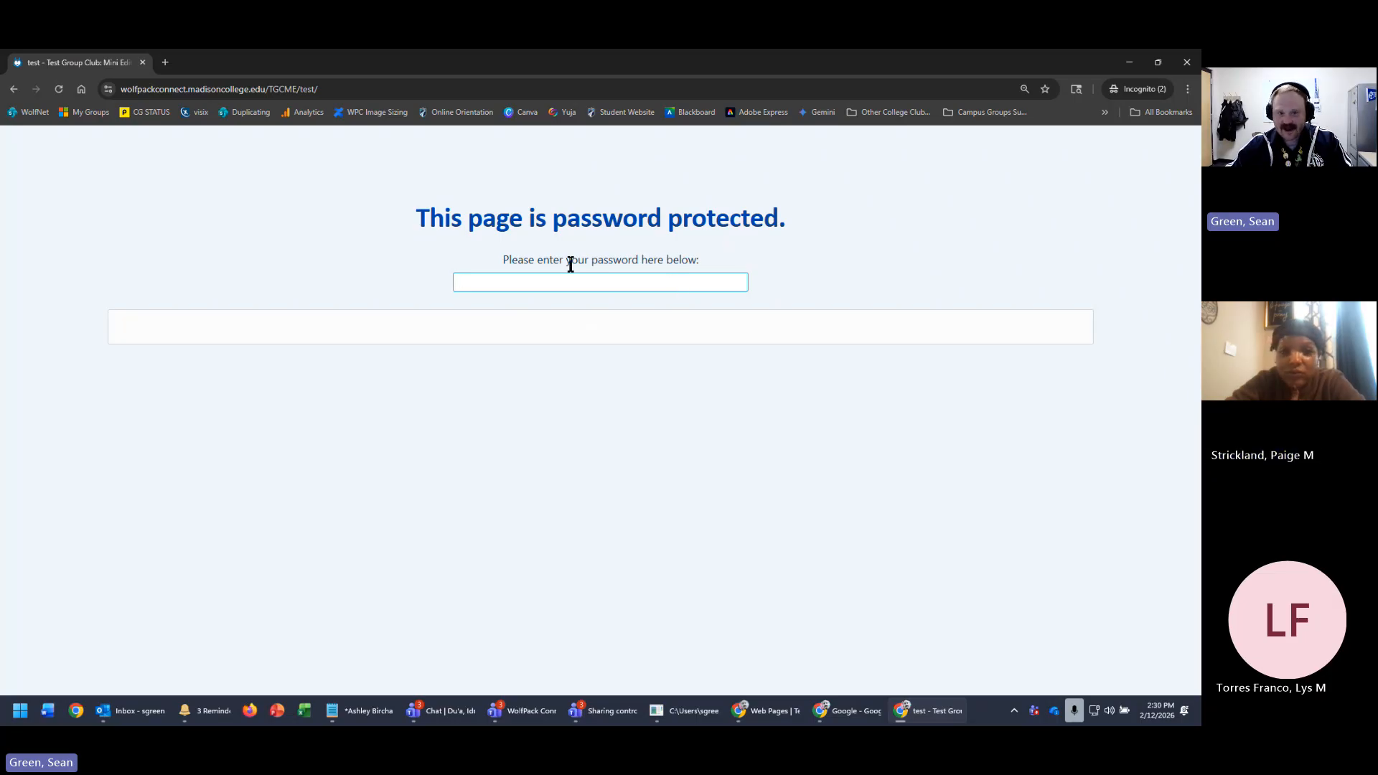
text(test)
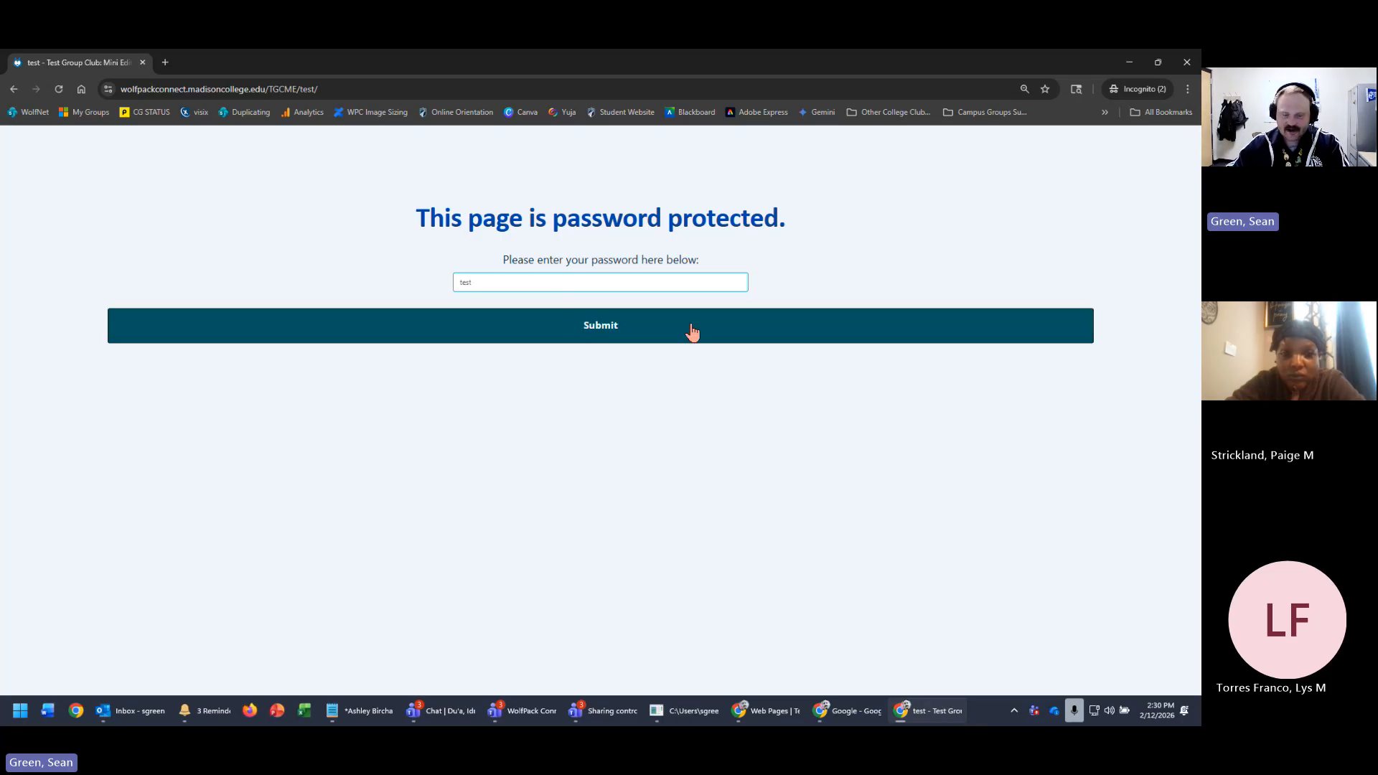
click(913, 712)
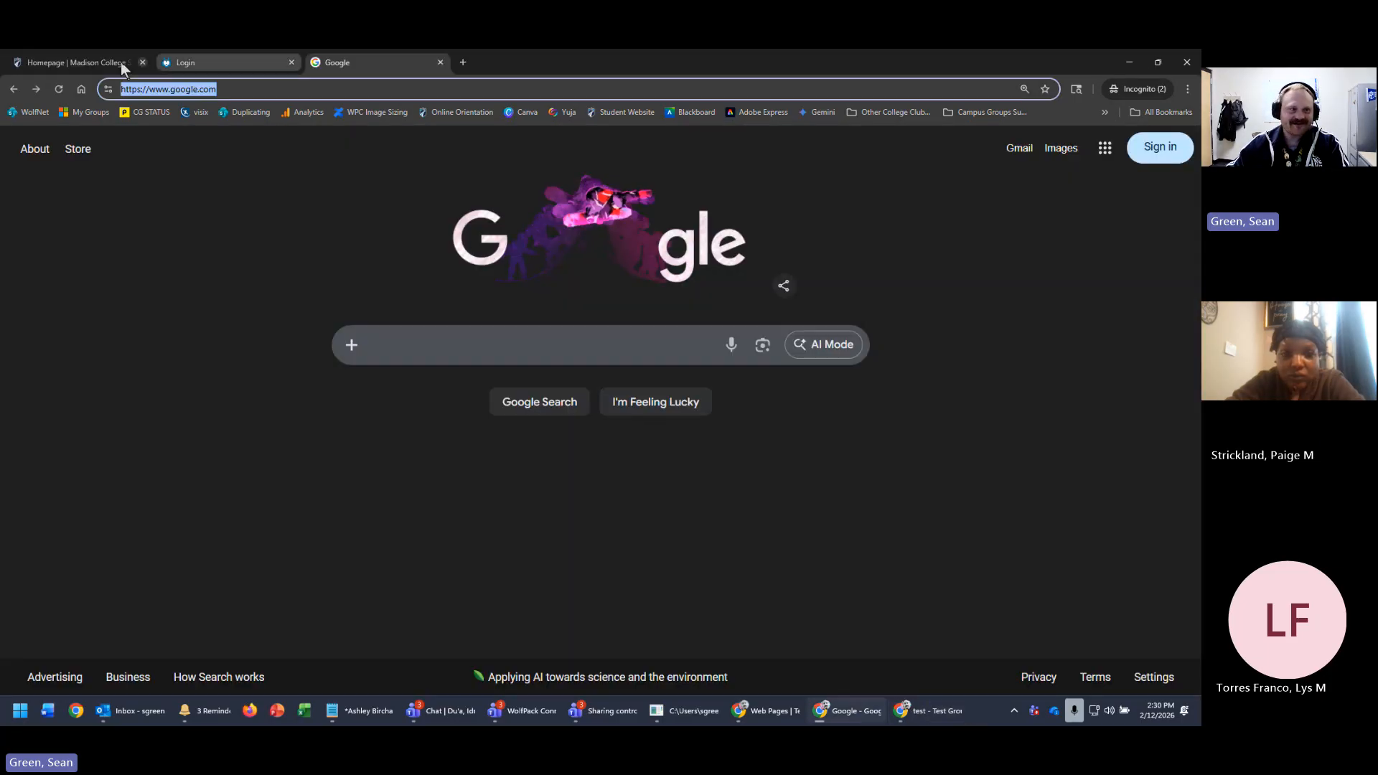
click(185, 63)
click(379, 62)
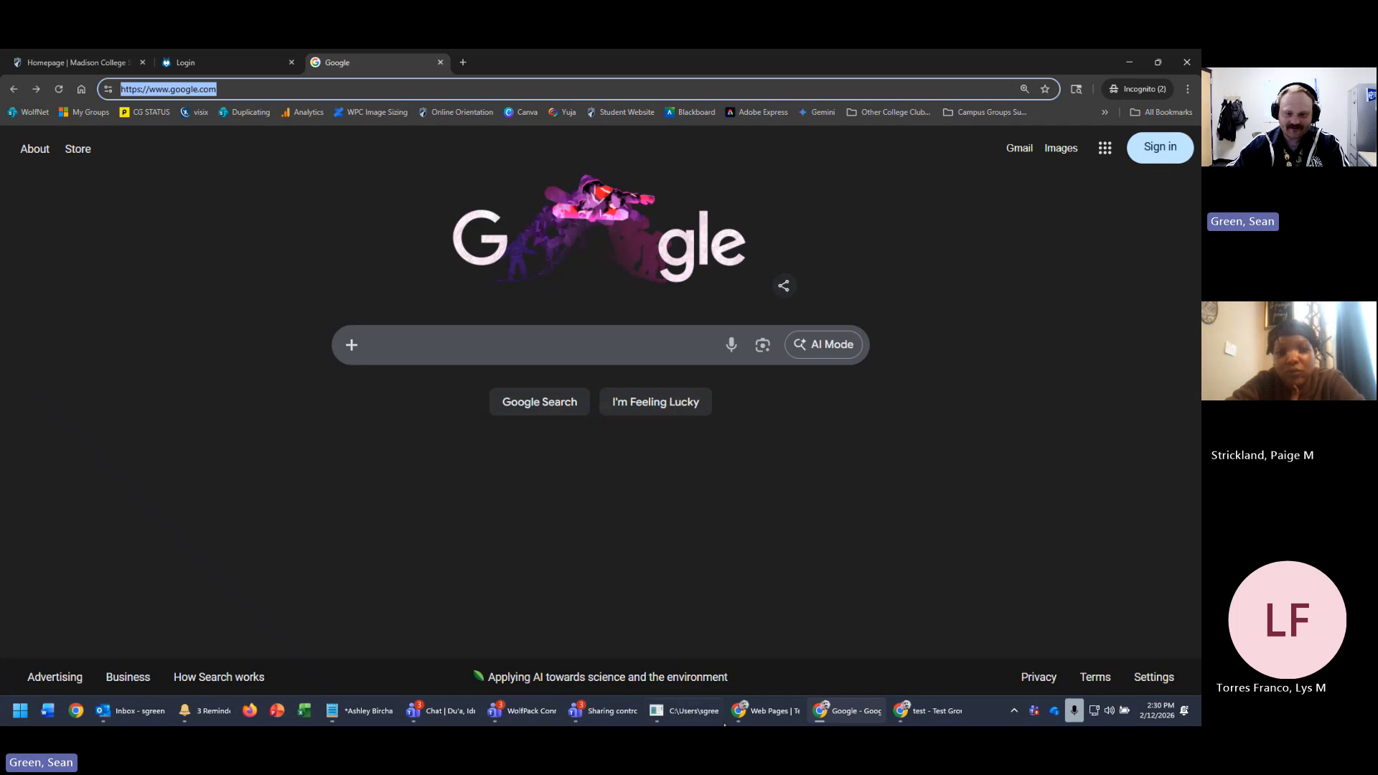
click(768, 711)
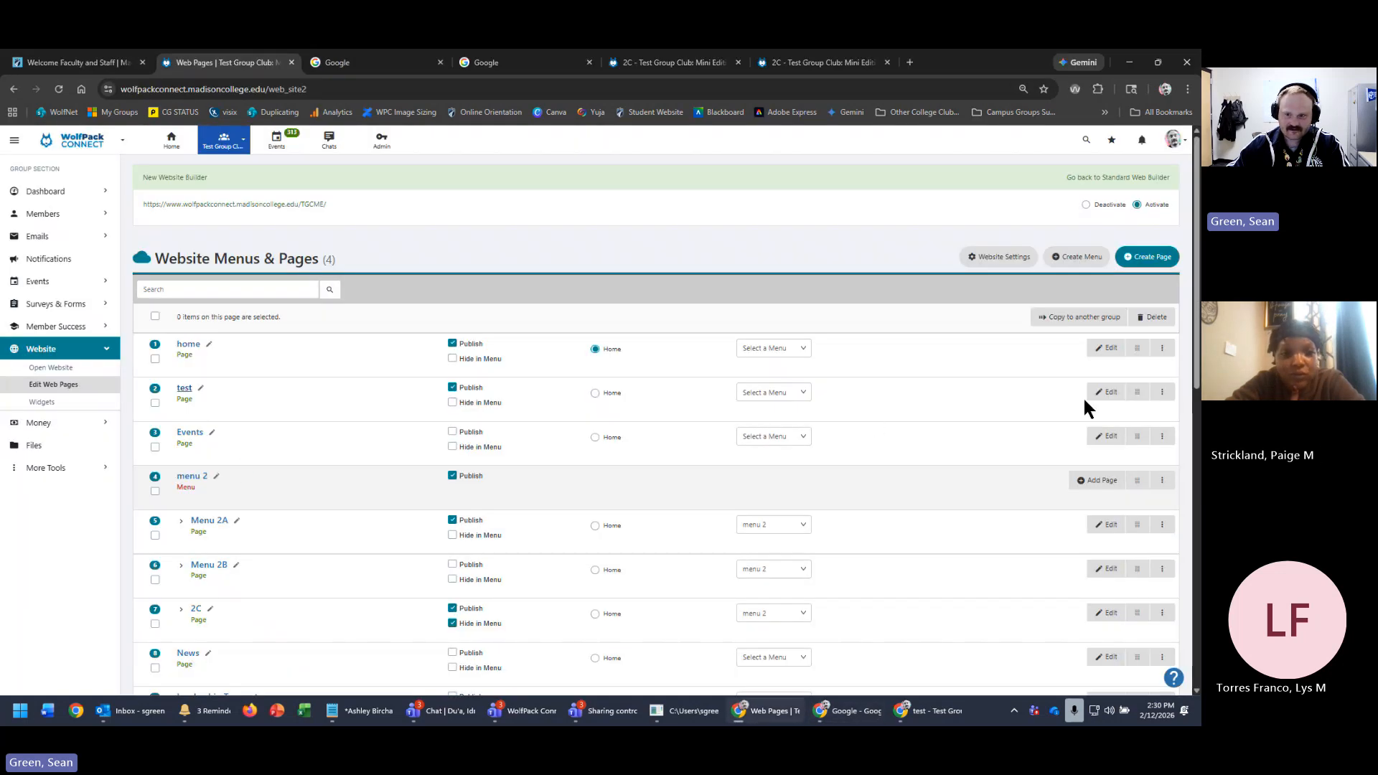
click(1162, 392)
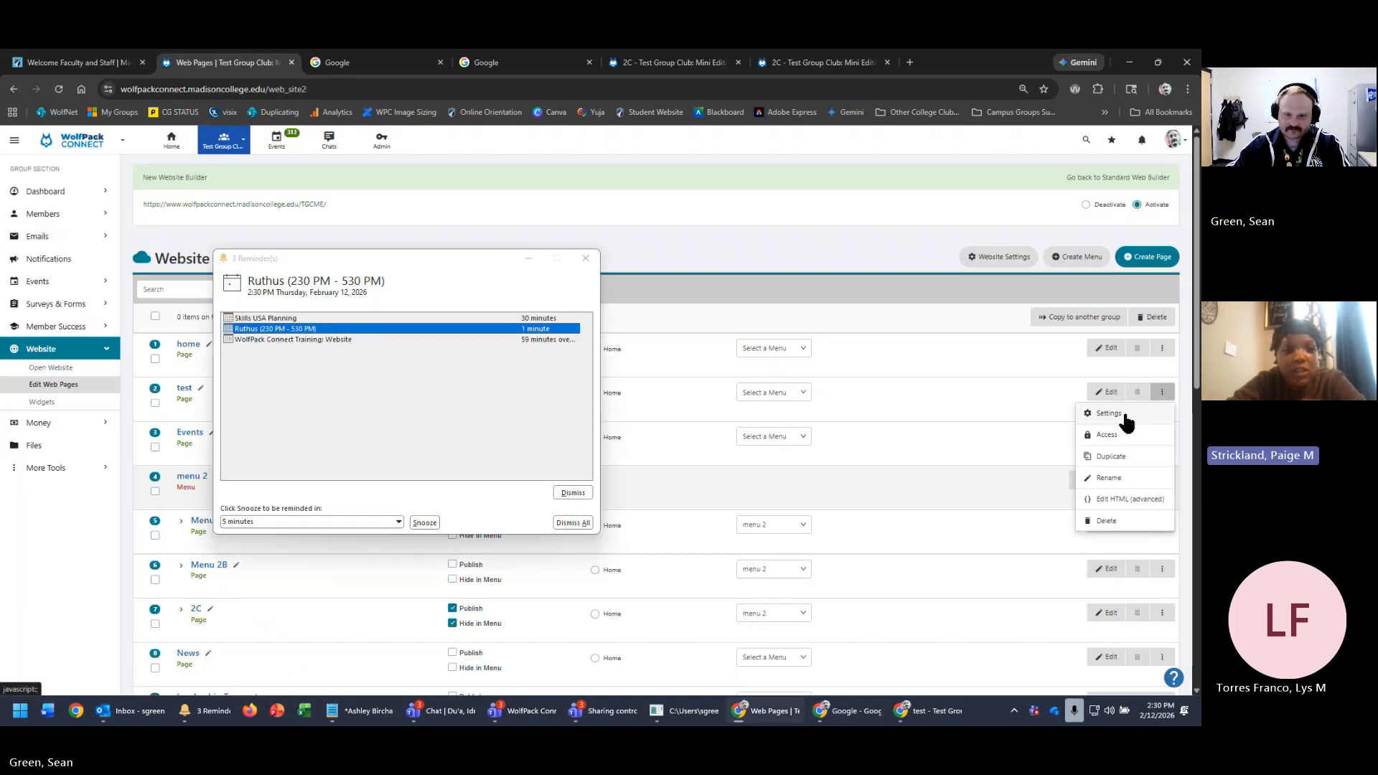
click(1109, 414)
scroll(717, 585, down, 2)
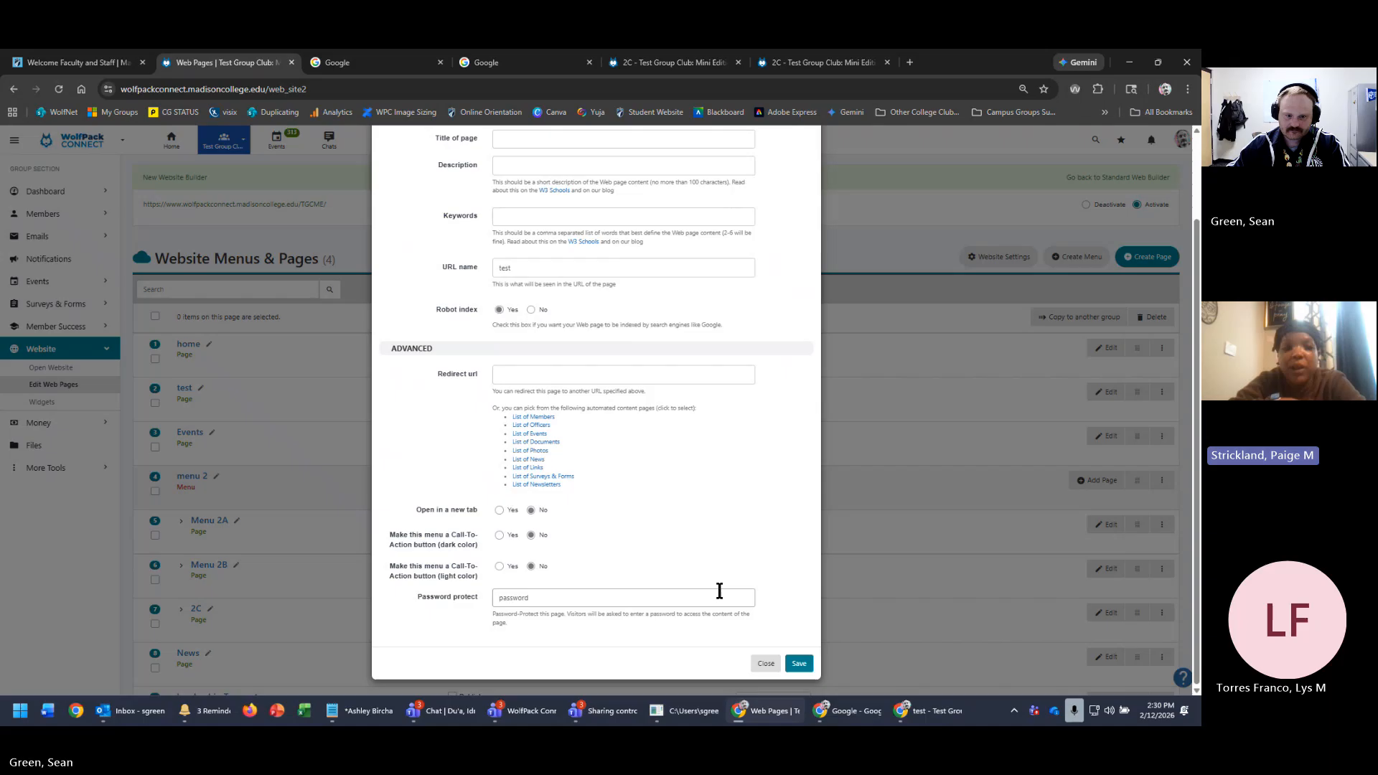
click(919, 534)
- Replace the wrong entry with the test page's correct password and submit it
click(1130, 62)
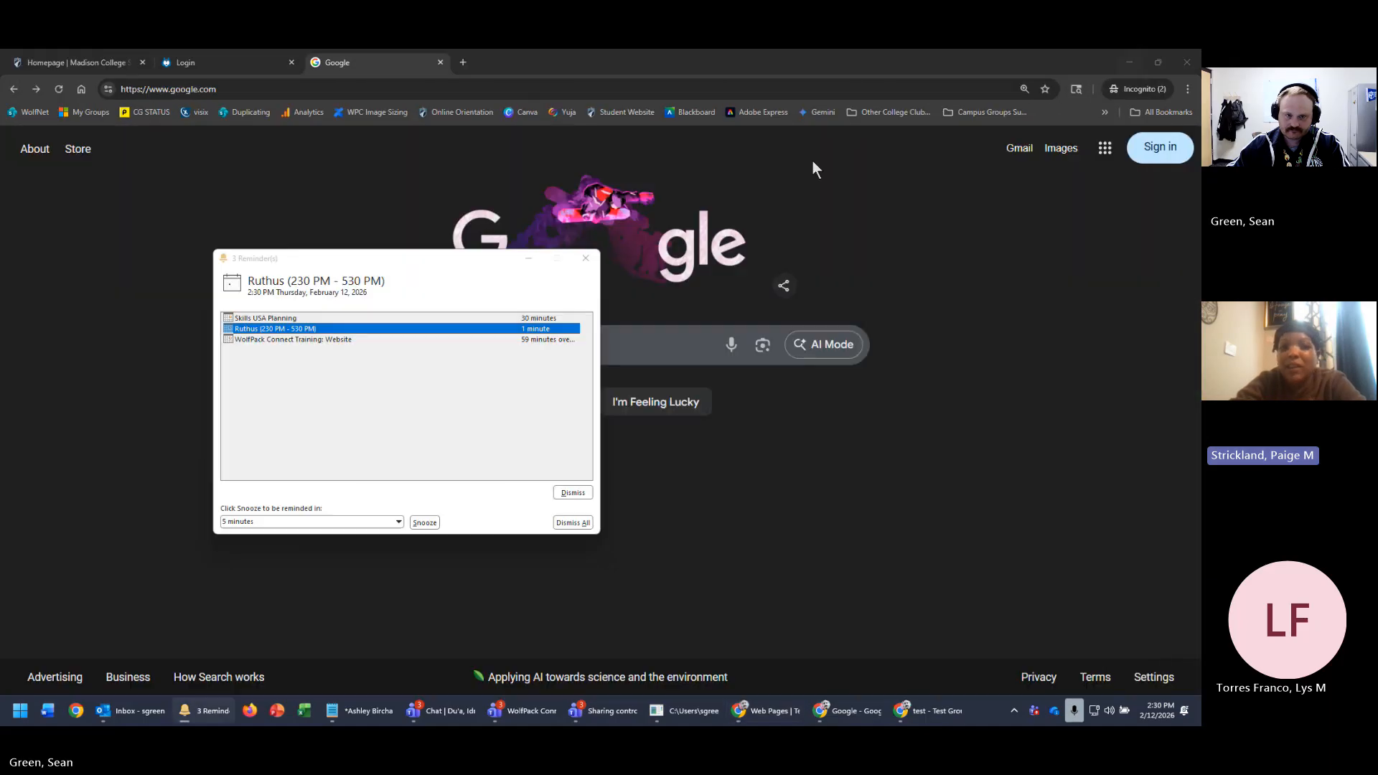
click(1129, 62)
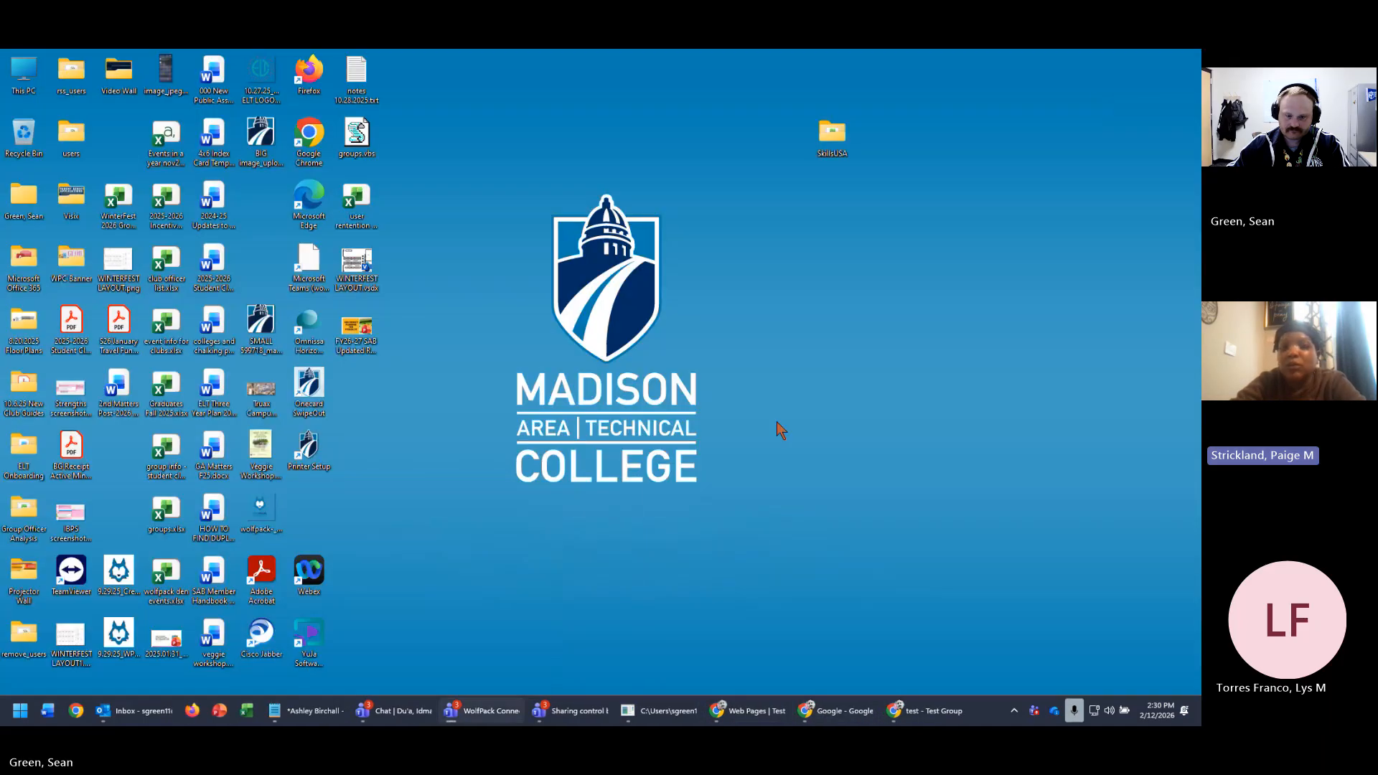
click(913, 713)
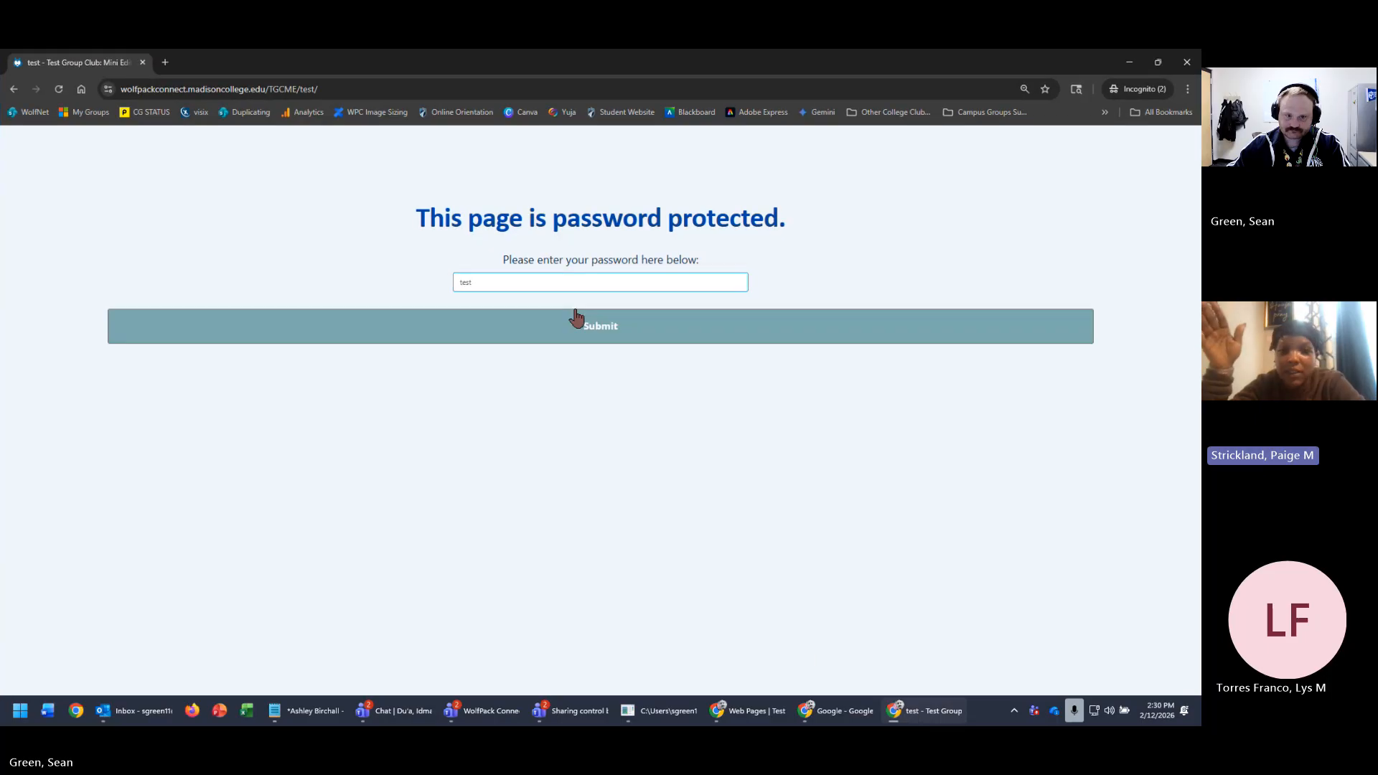
double_click(572, 287)
text(password)
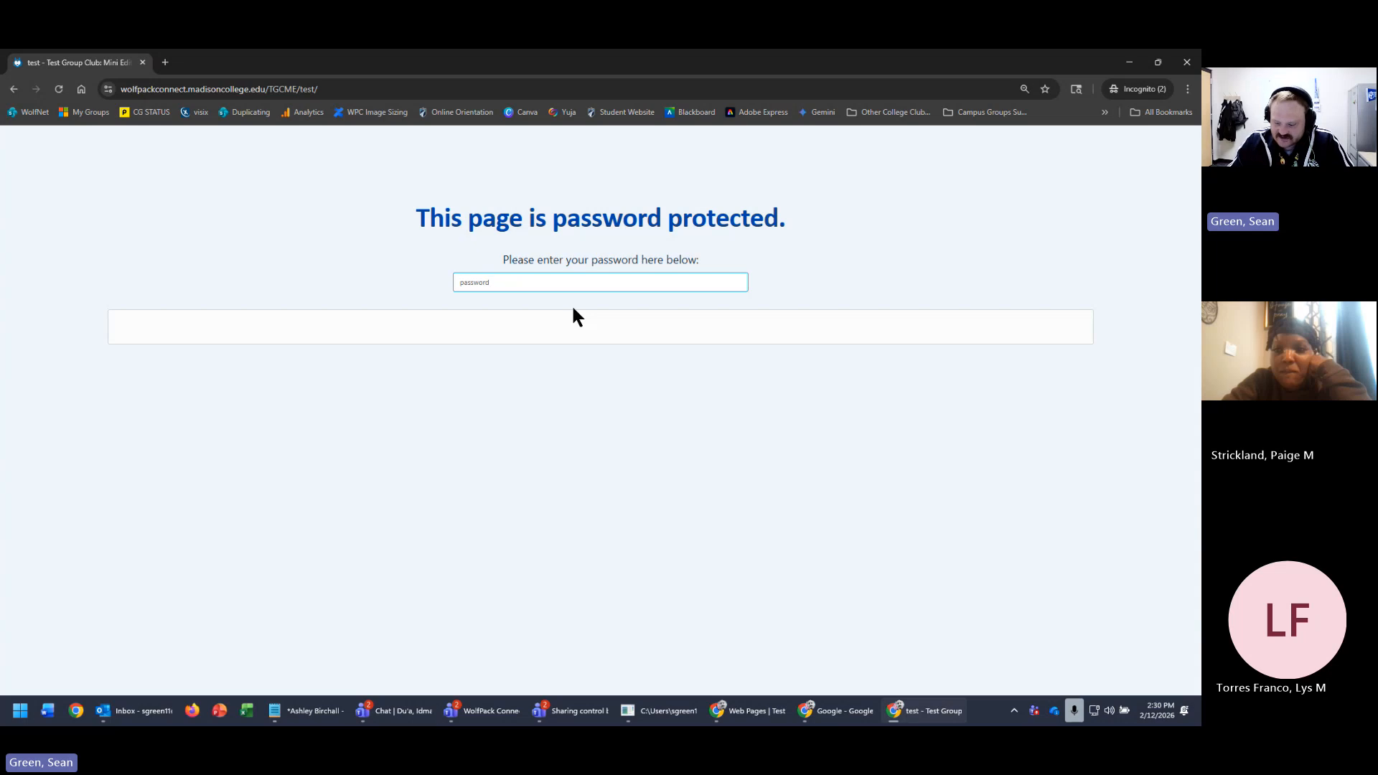
key(Return)
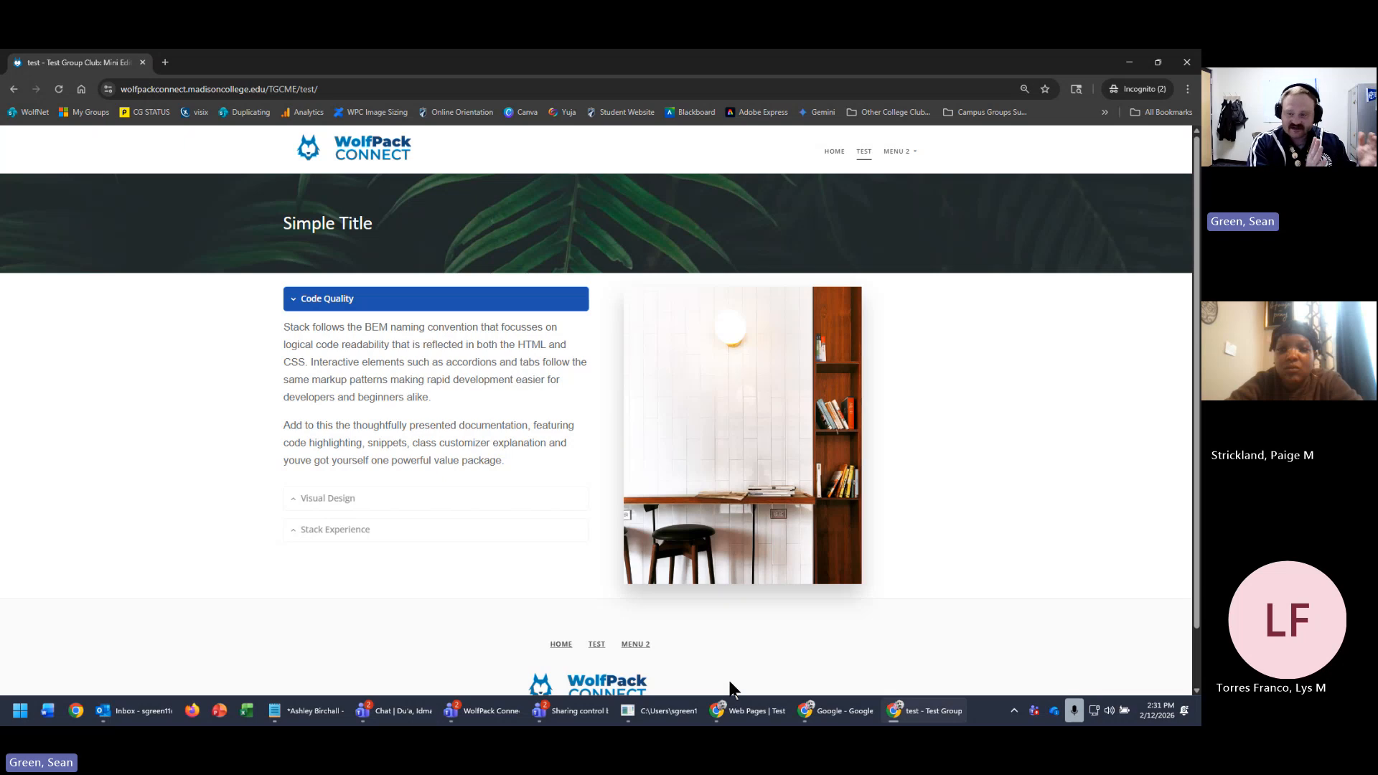
- Reload the test page, then paste its URL again in the private tab
click(455, 85)
key(ctrl+c)
click(456, 86)
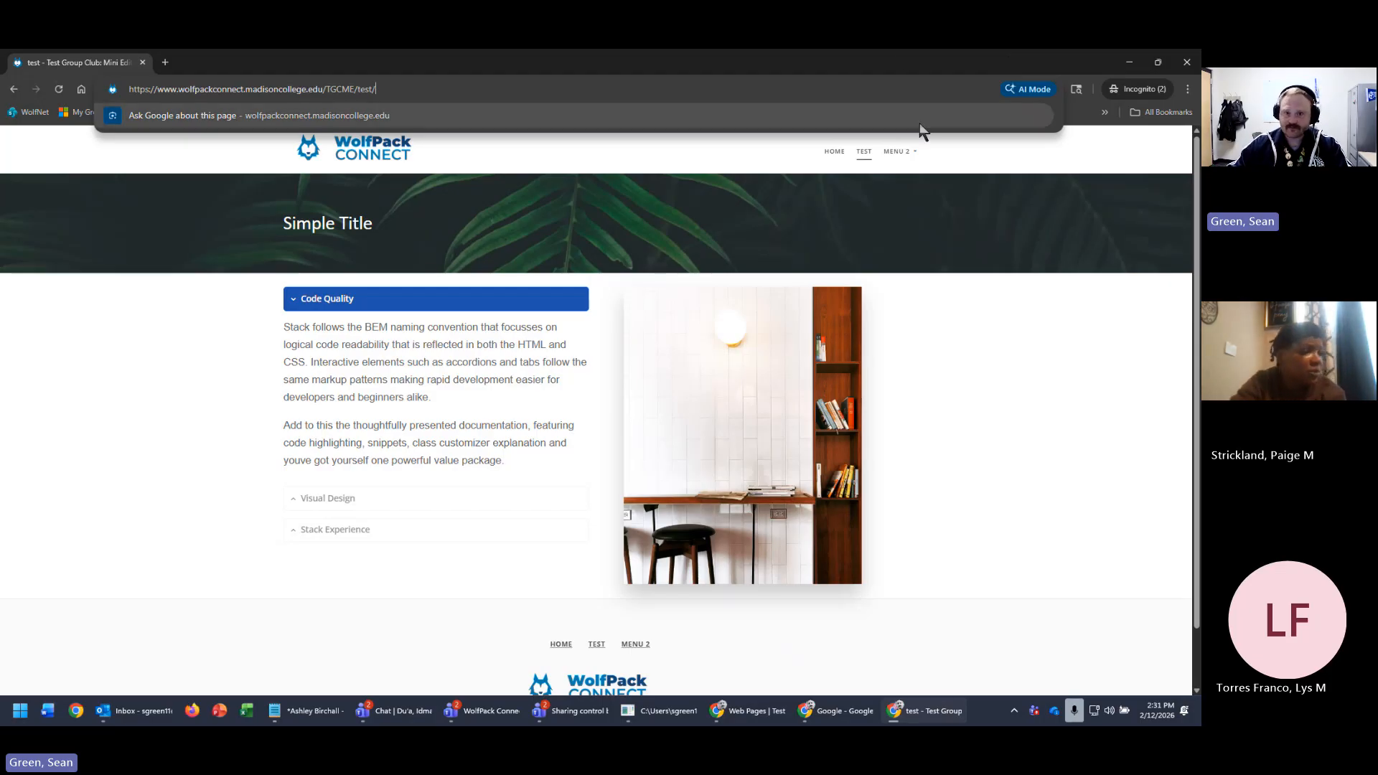
click(890, 191)
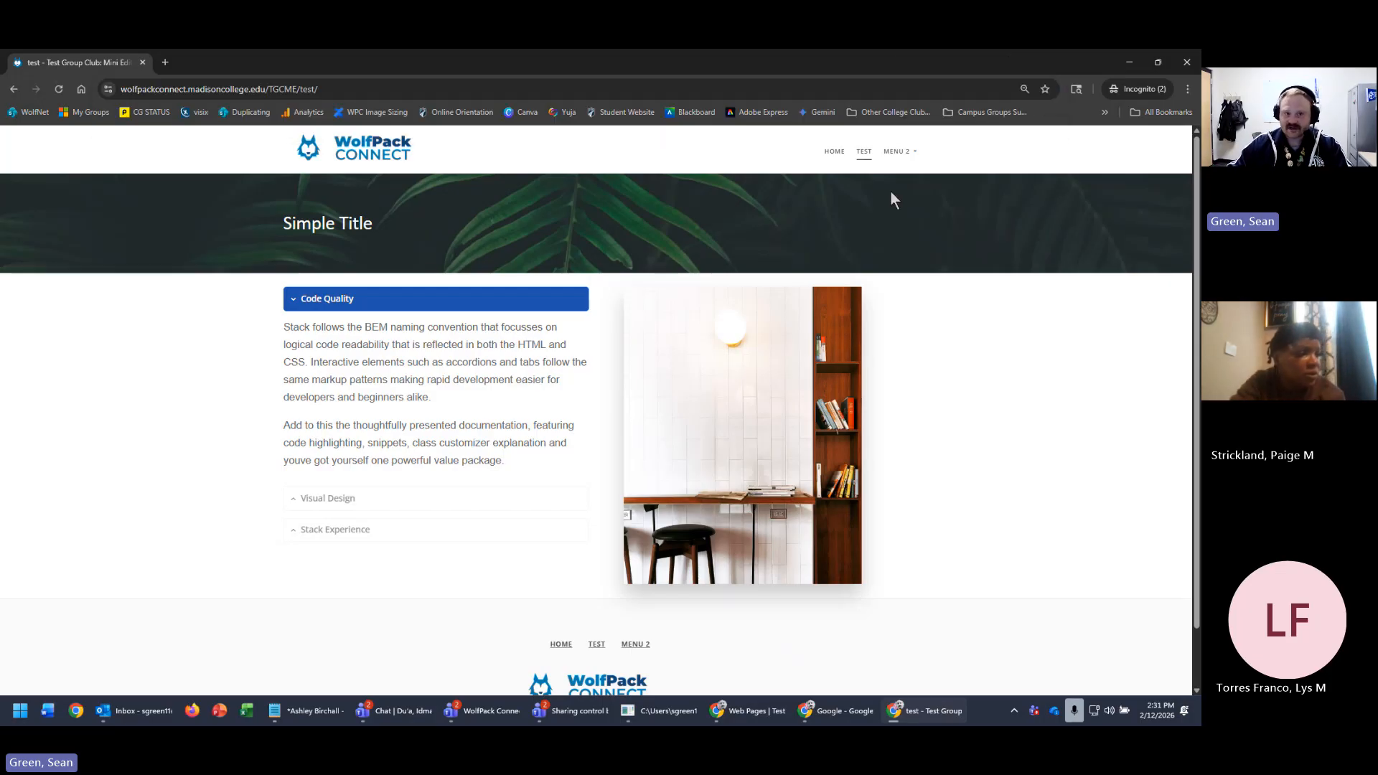
click(14, 89)
click(13, 89)
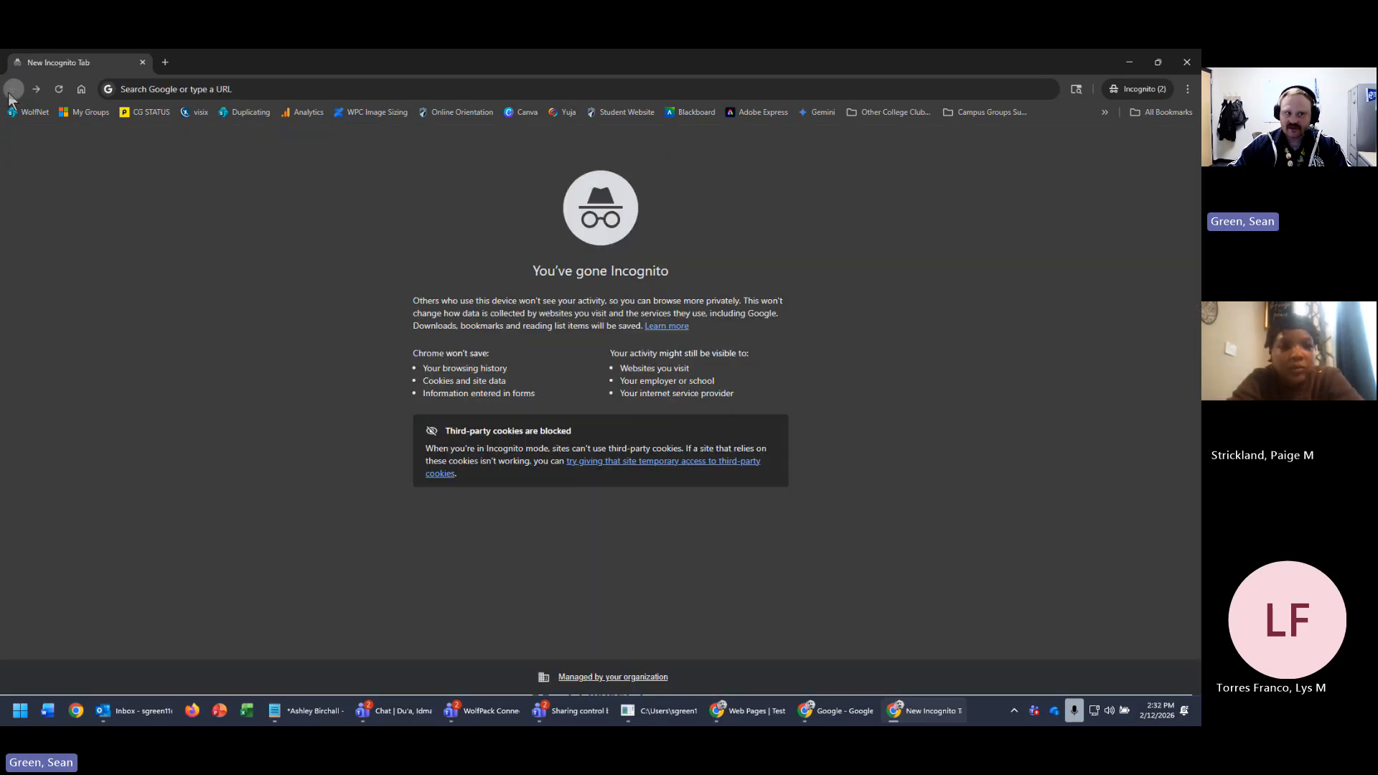
click(285, 84)
key(ctrl+v)
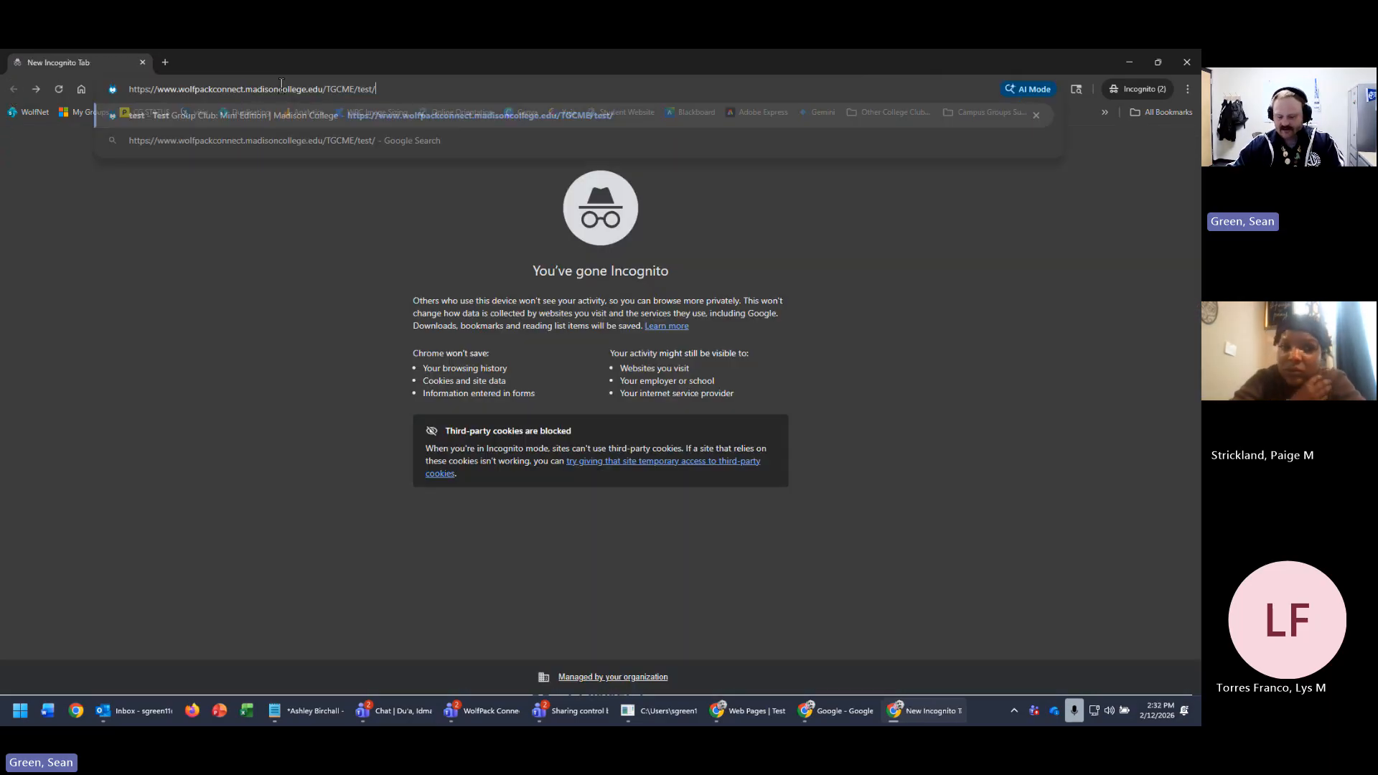
key(Return)
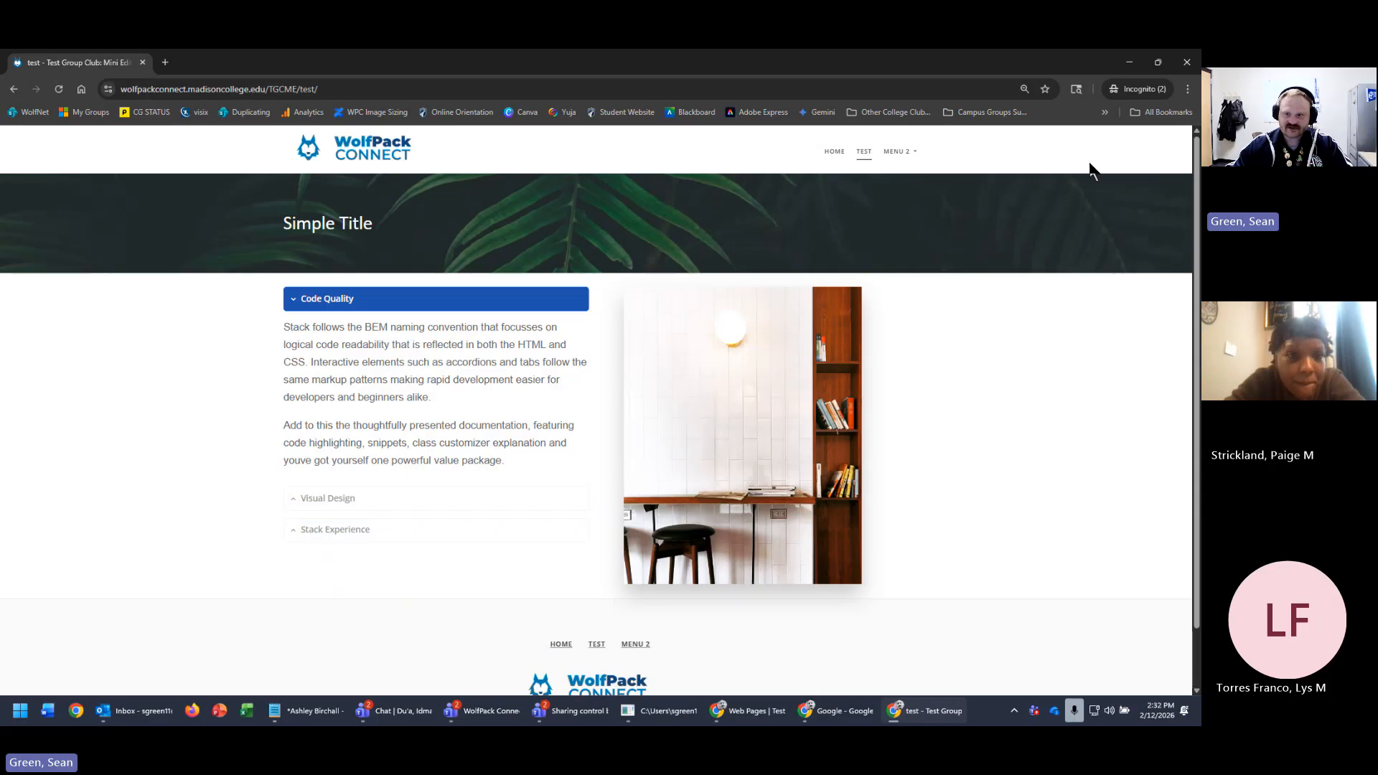
- Load the test page URL in another new Incognito window
click(1130, 63)
right_click(967, 721)
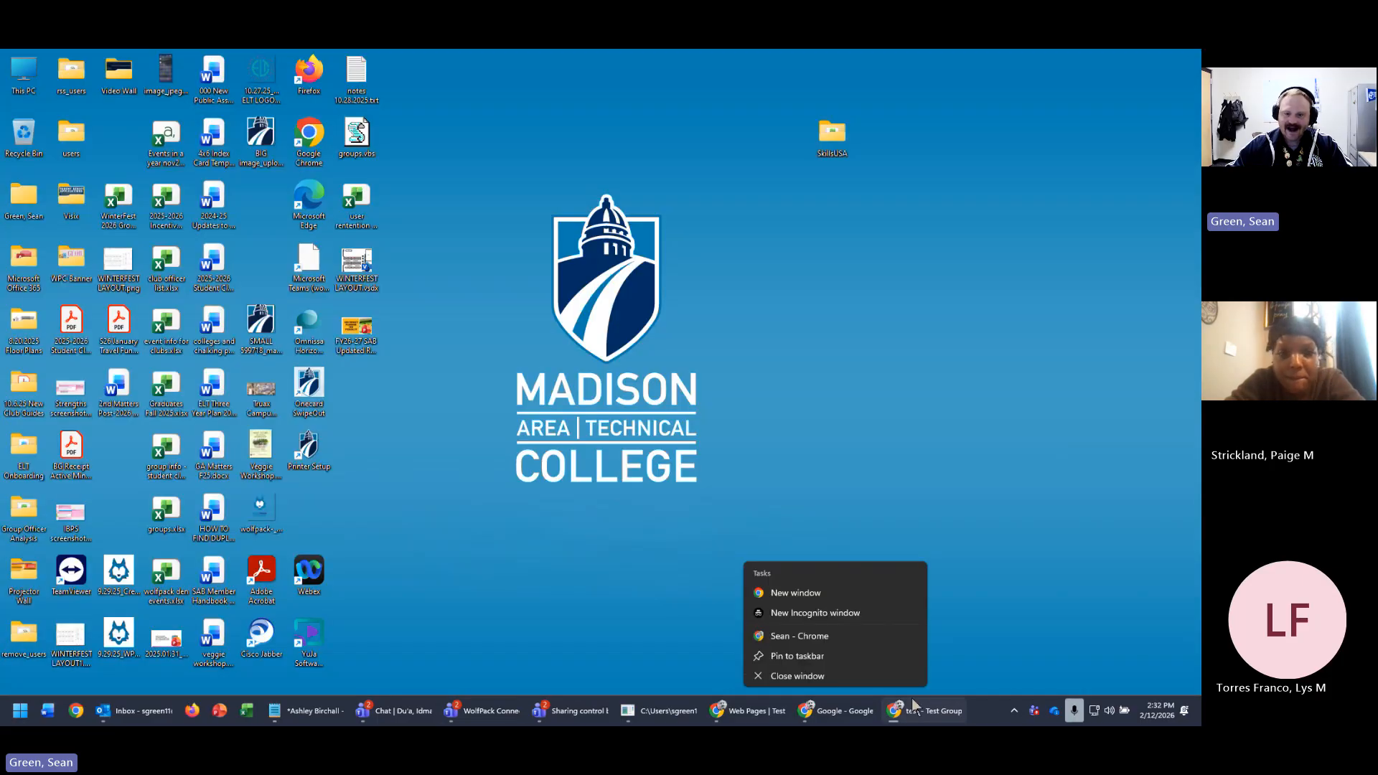
click(821, 613)
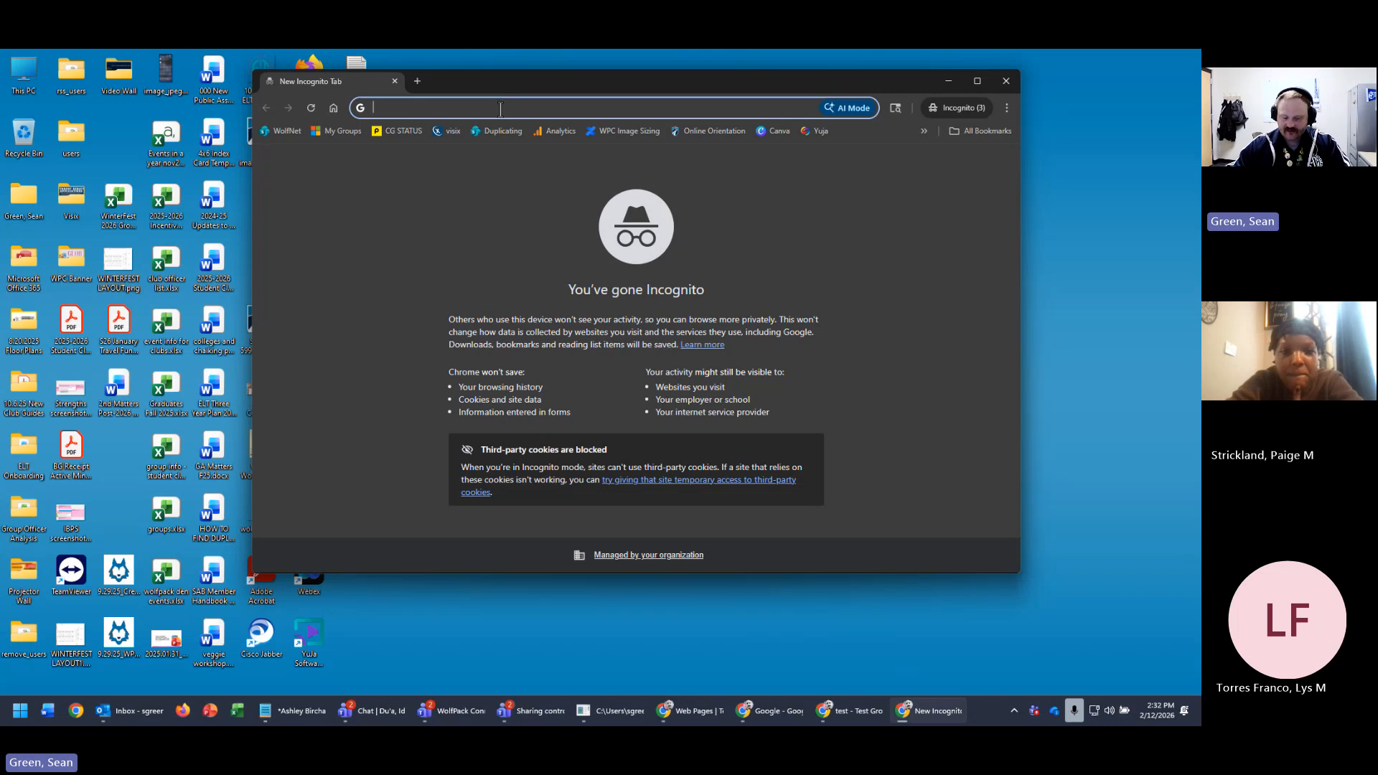
key(ctrl+v)
click(694, 135)
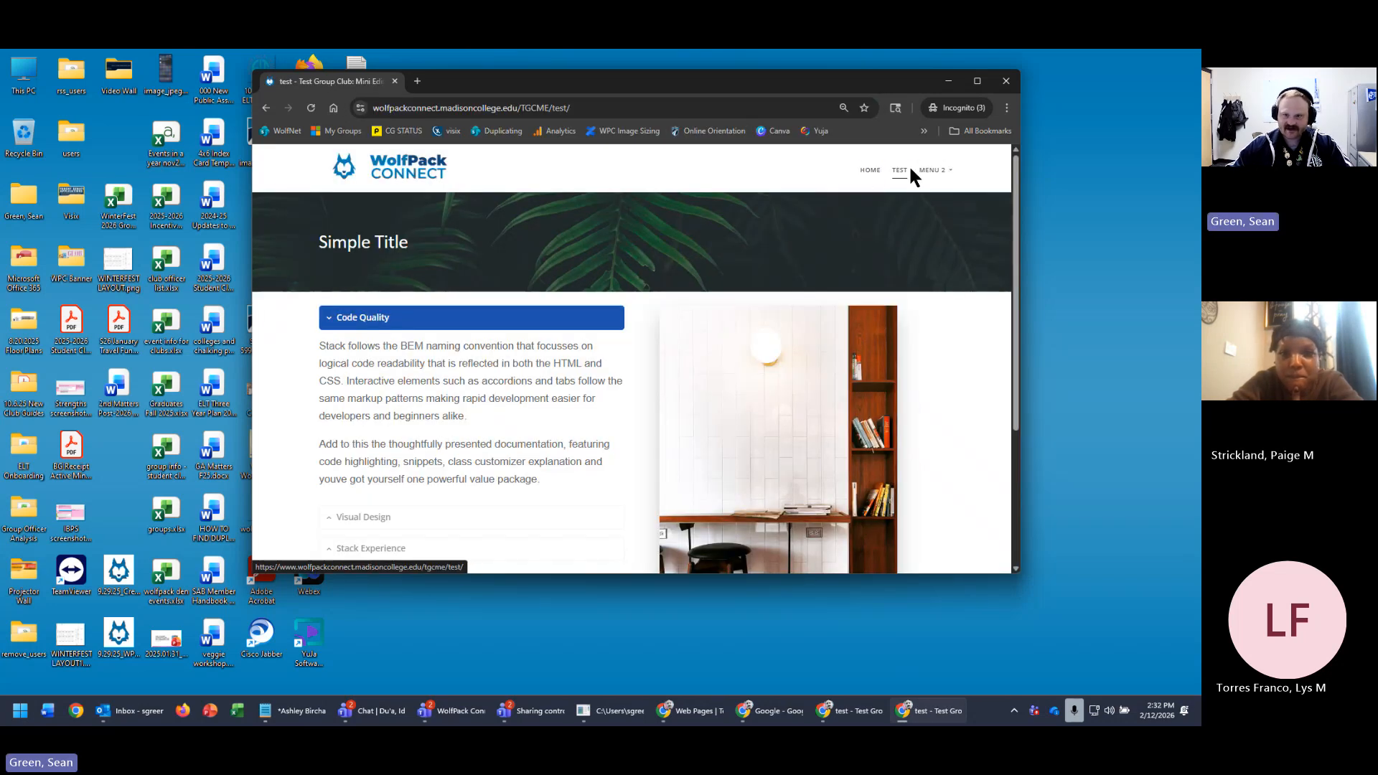
- Browse the site's HOME, TEST and MENU 2 > Menu 2A pages, then return to Web Pages
click(857, 169)
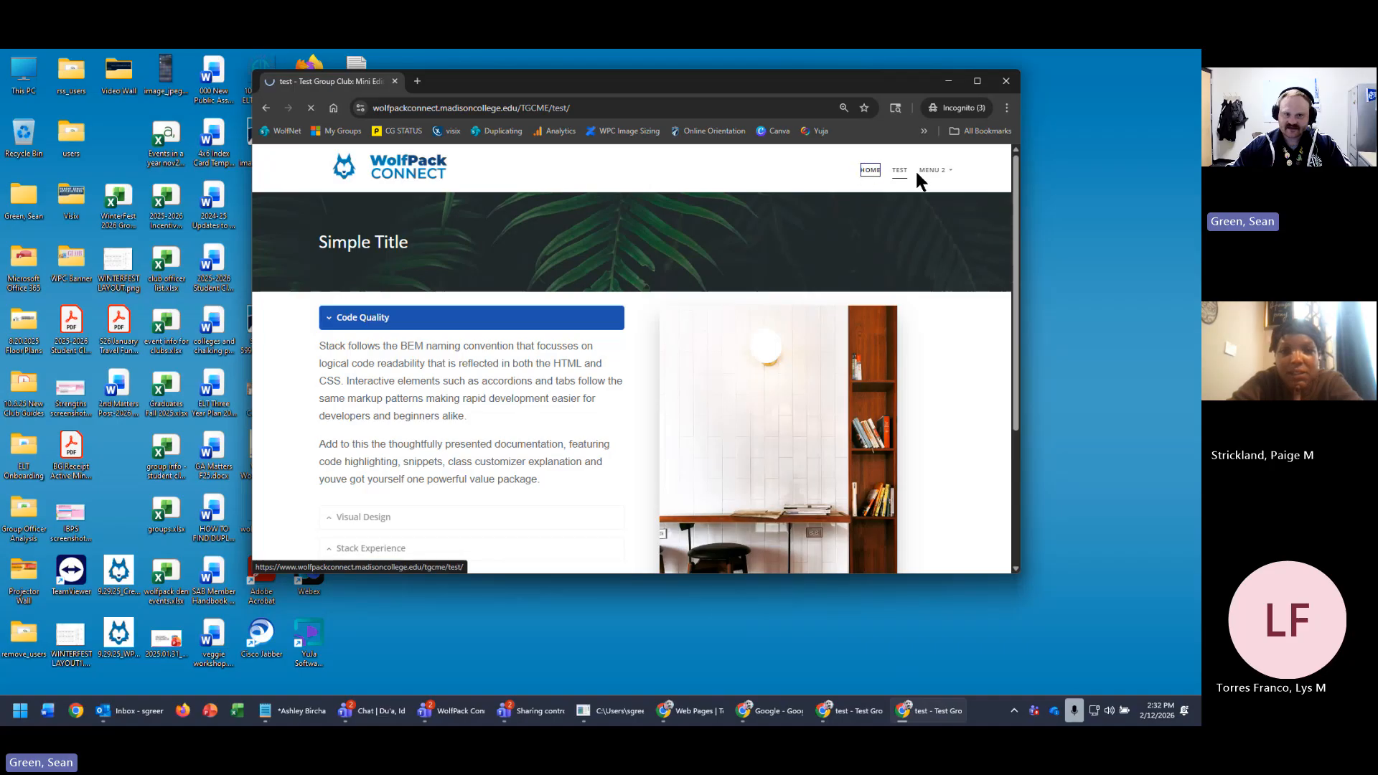
click(897, 170)
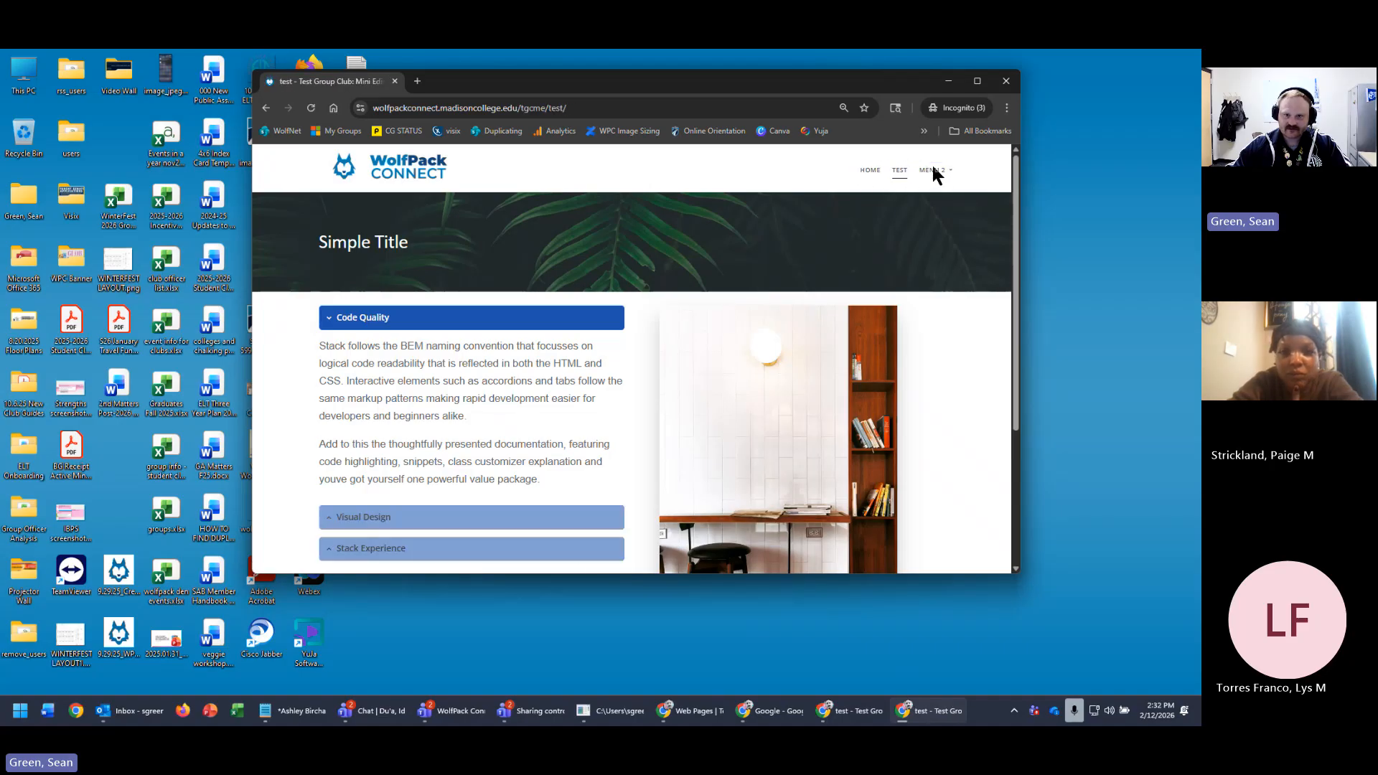
click(931, 170)
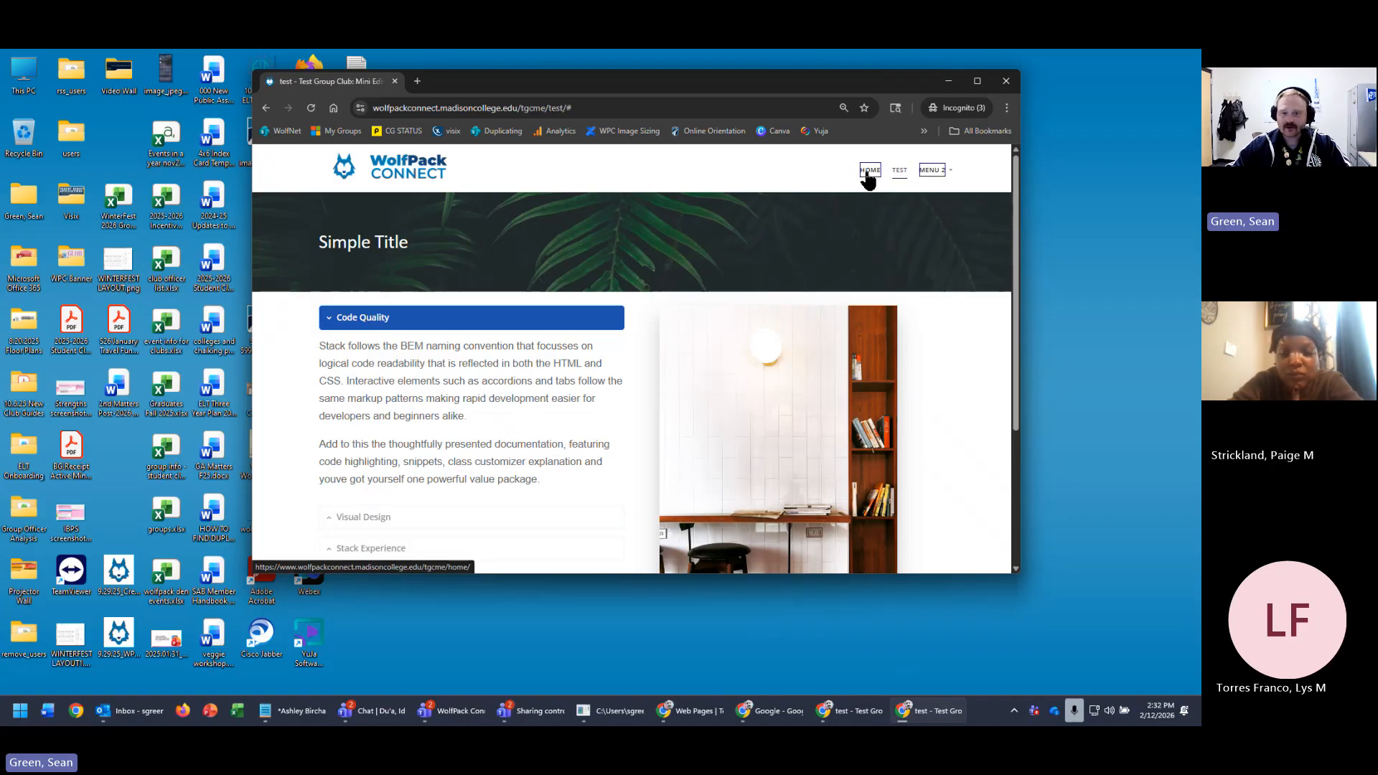
click(932, 171)
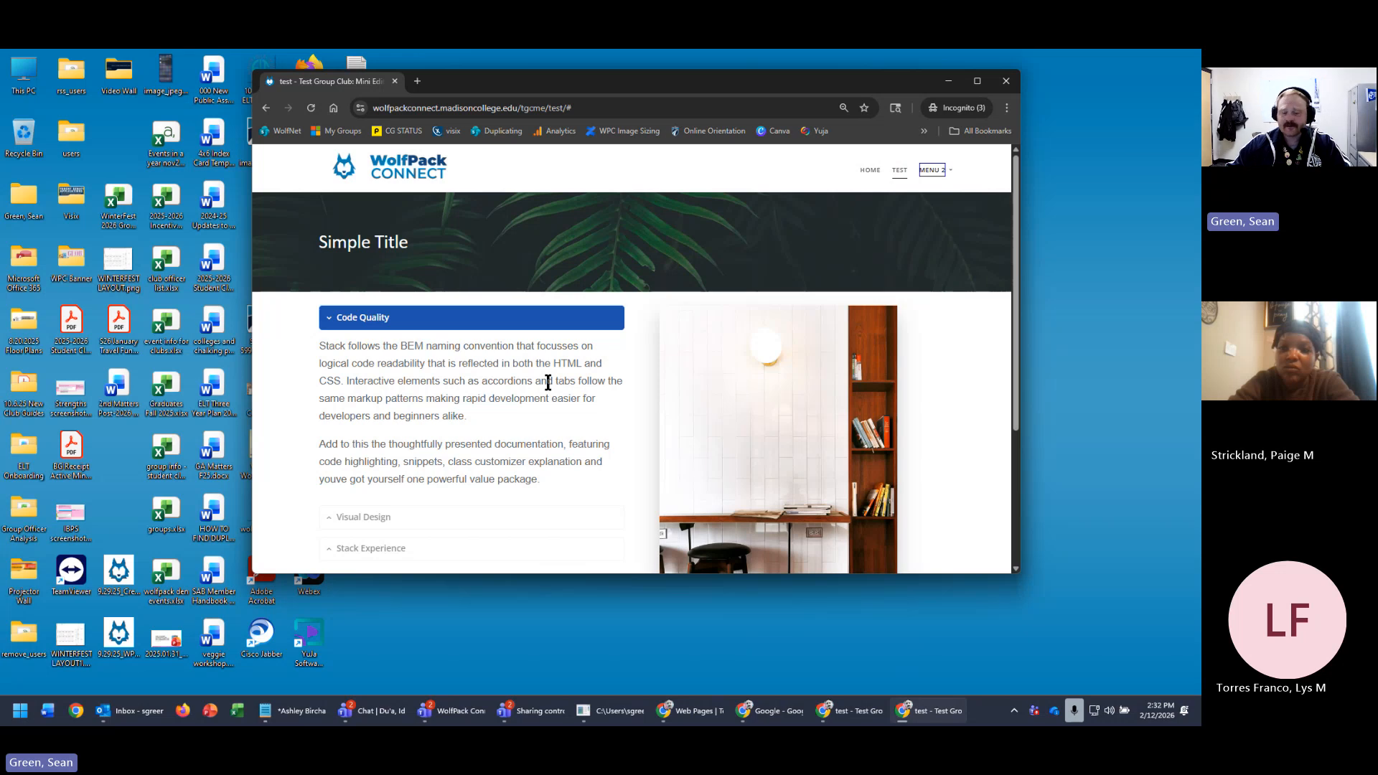
click(712, 710)
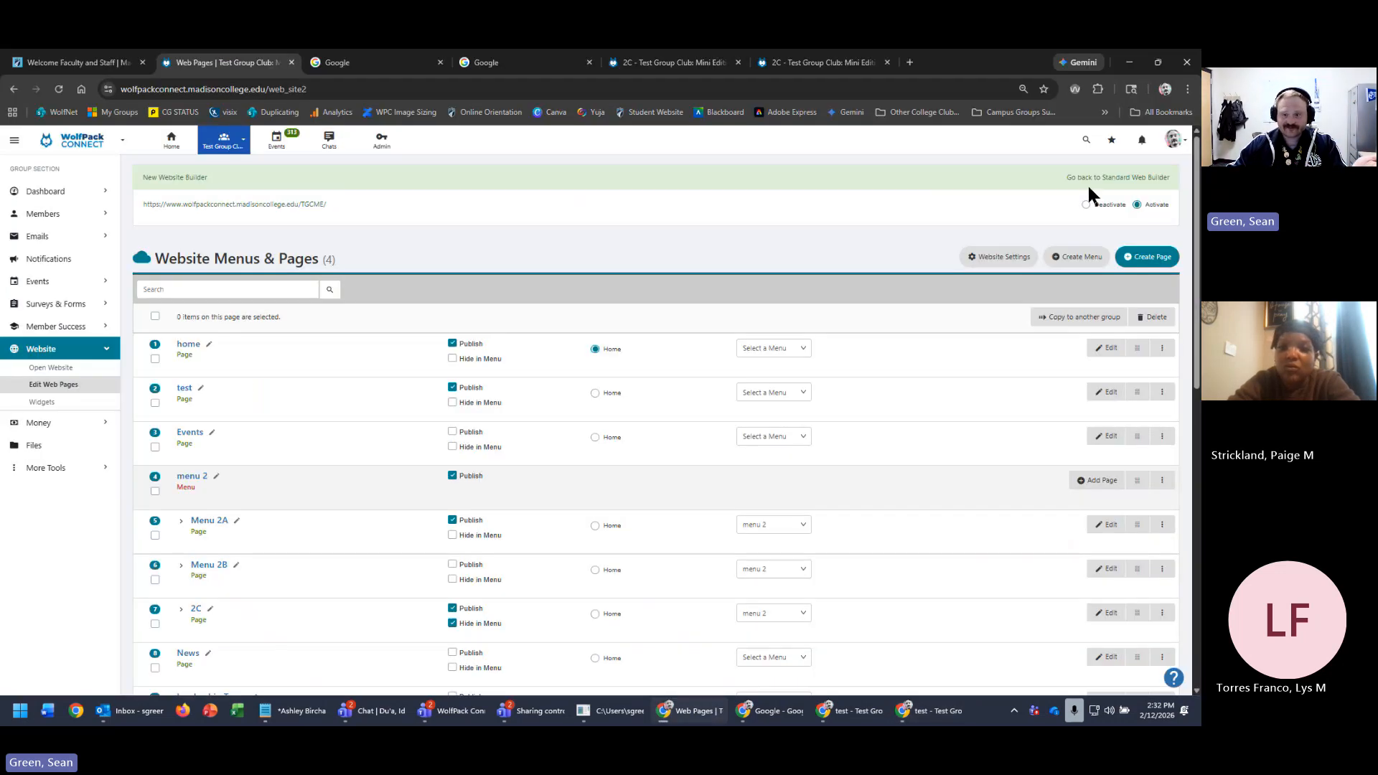
click(1162, 481)
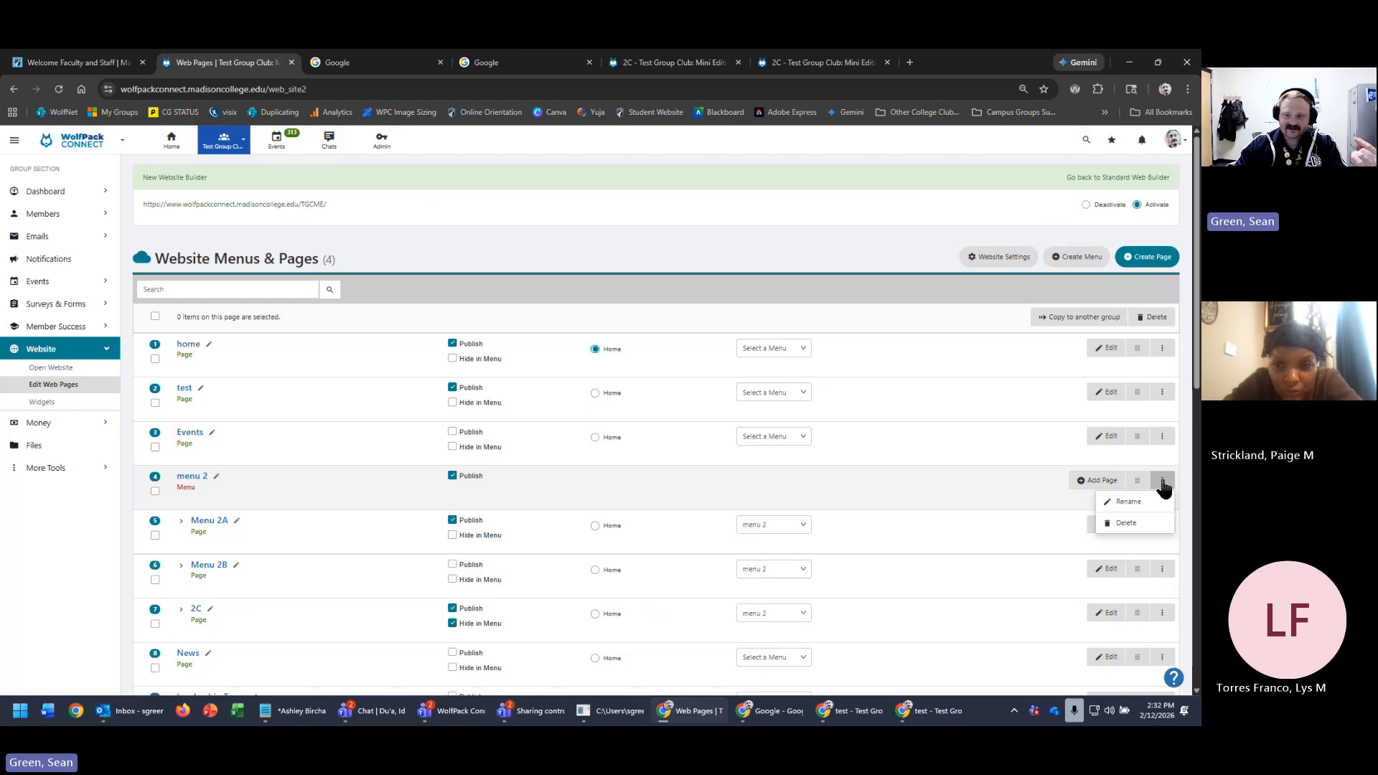
click(1162, 348)
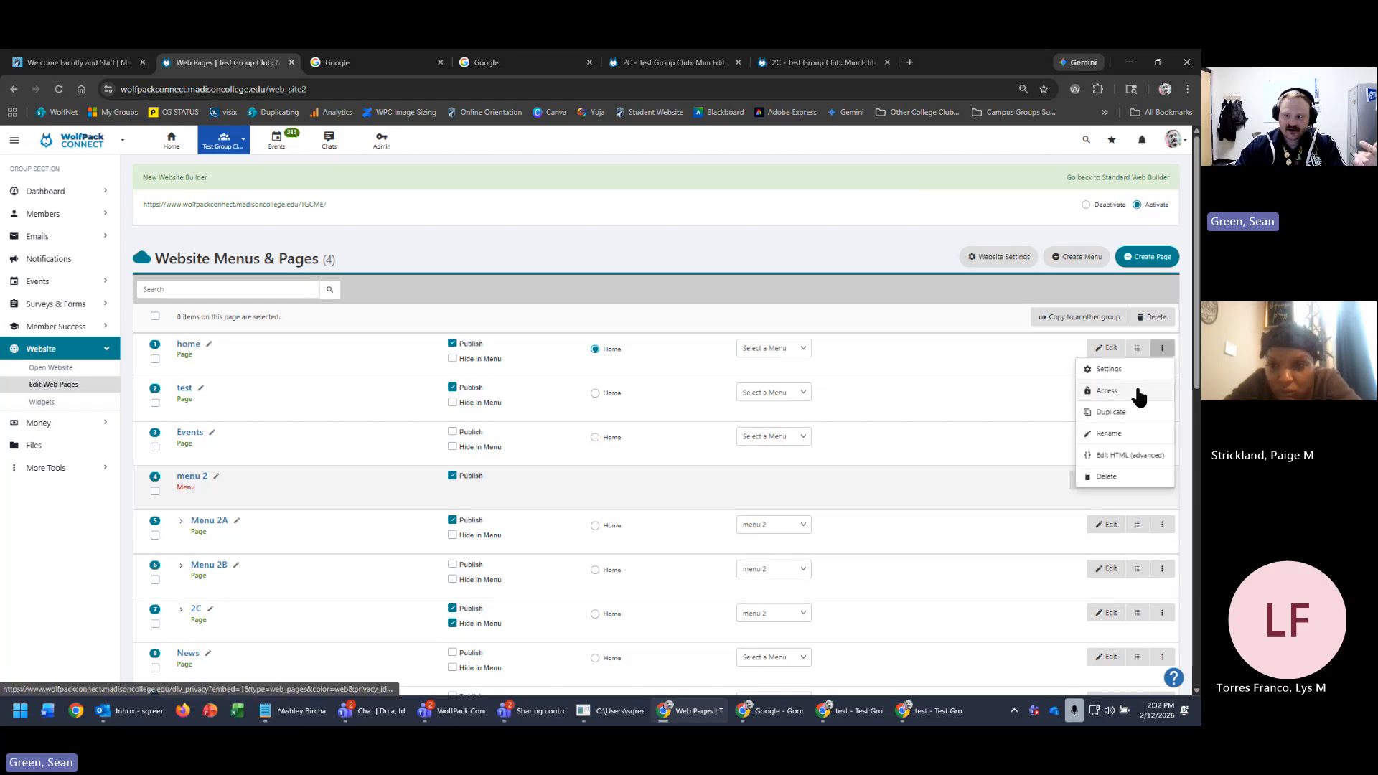
click(953, 295)
click(1162, 569)
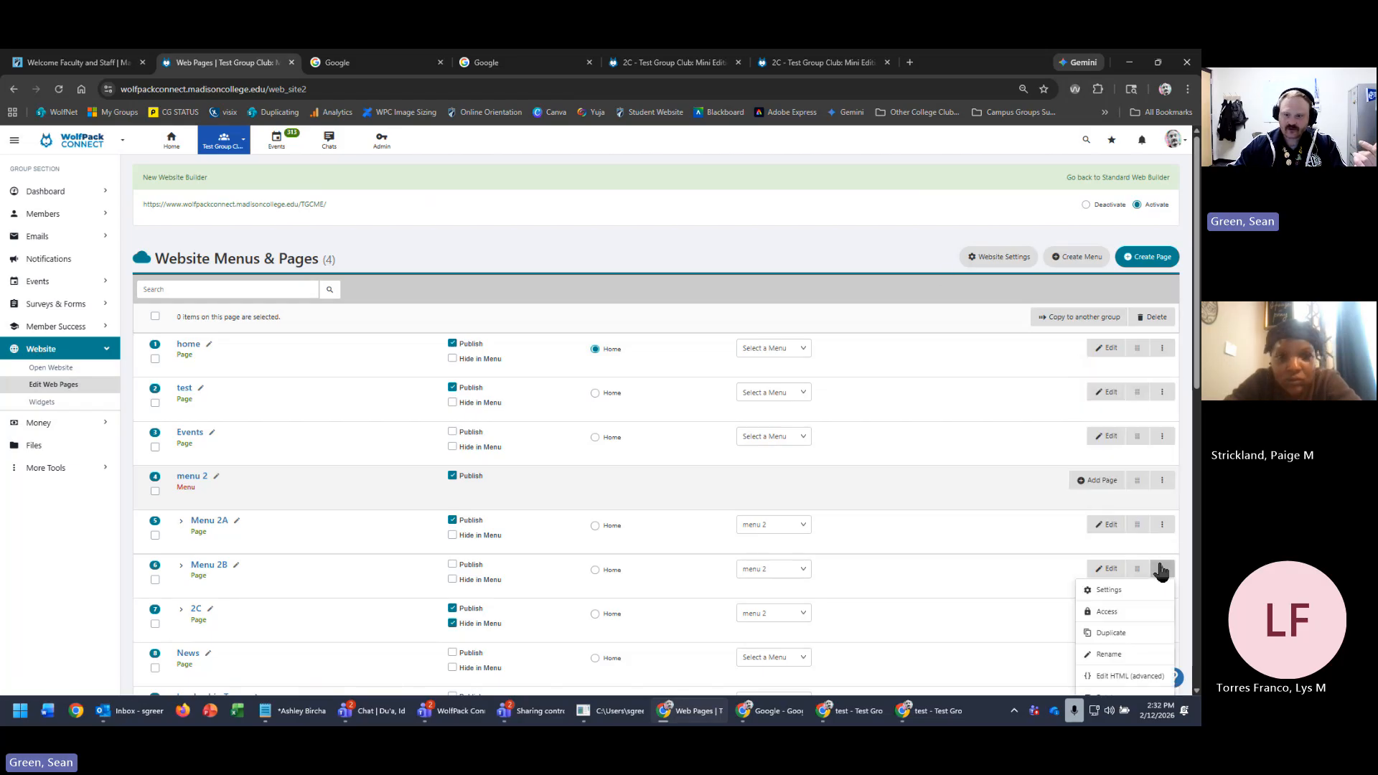
click(1161, 569)
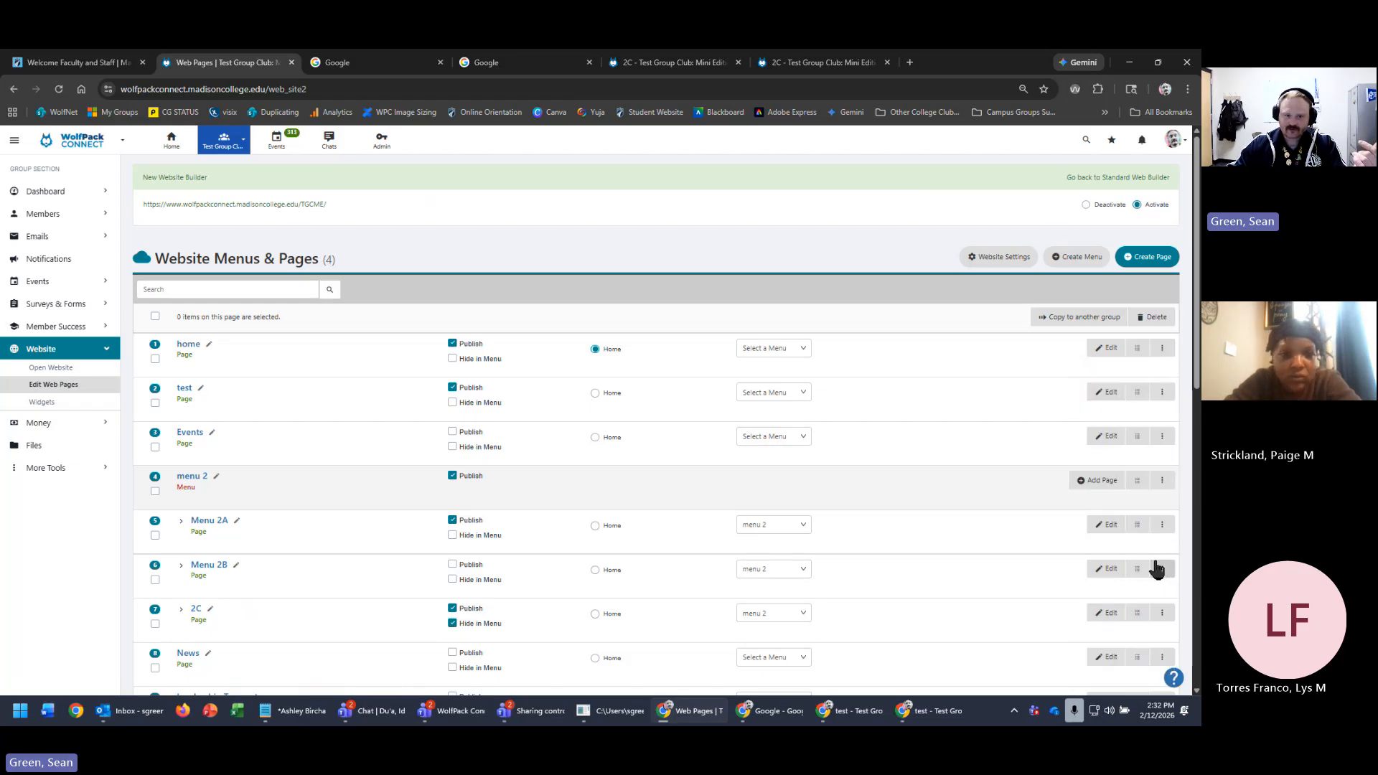
click(1166, 484)
click(1162, 348)
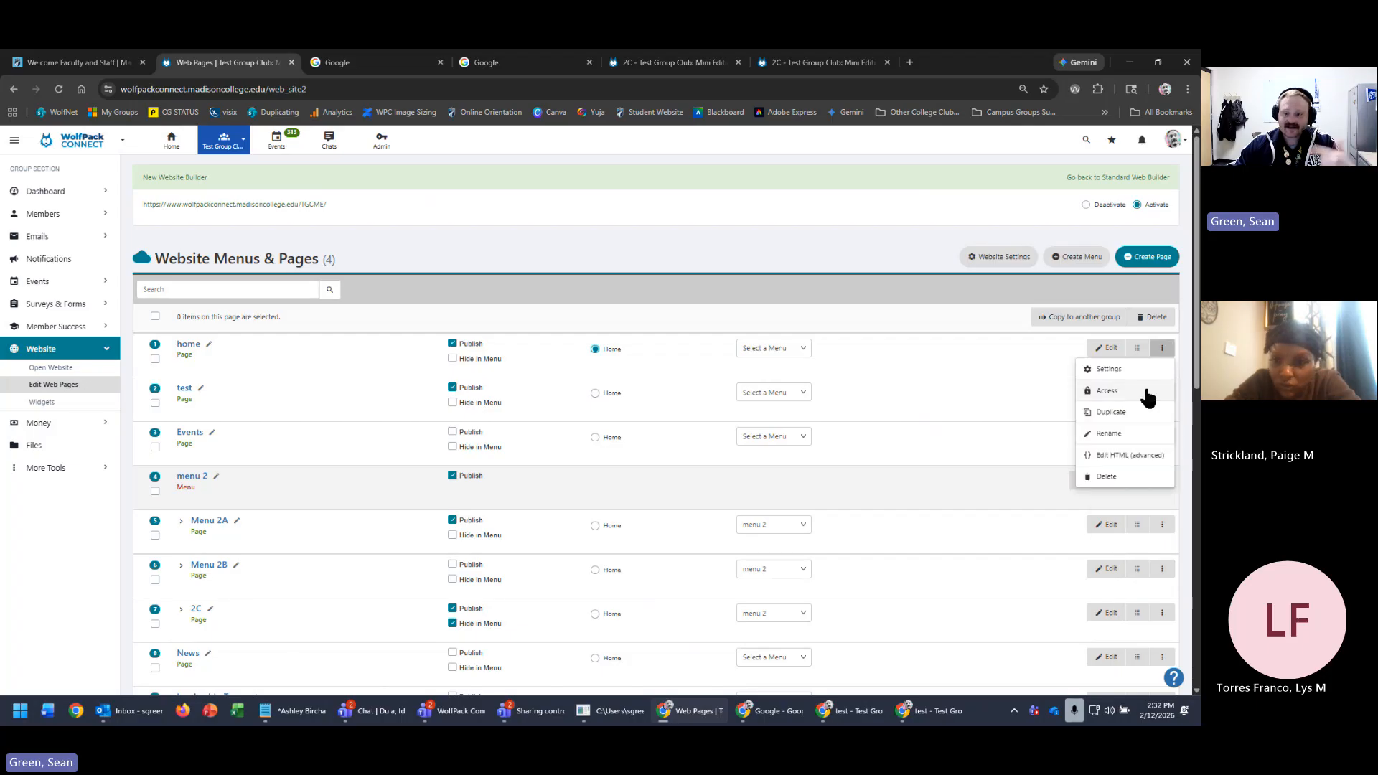
click(1107, 392)
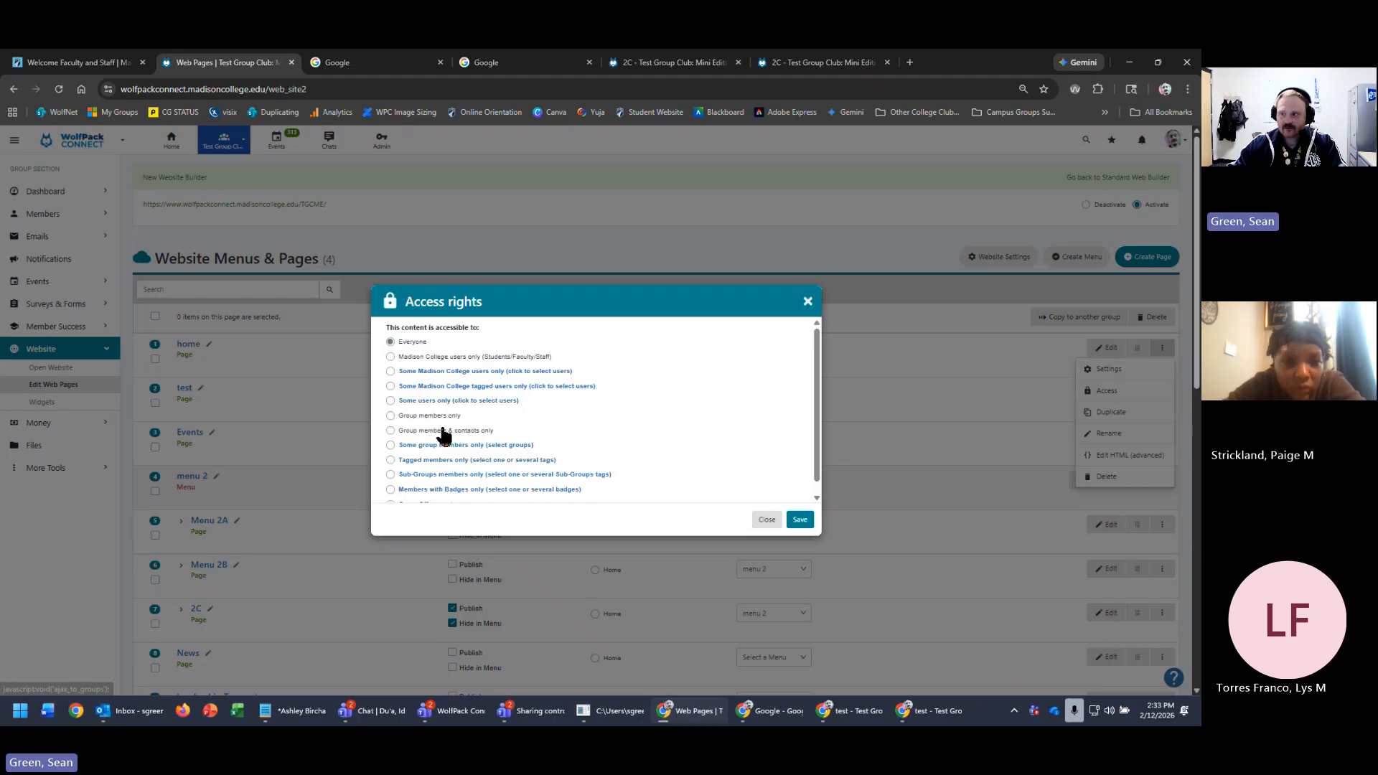
scroll(581, 389, down, 1)
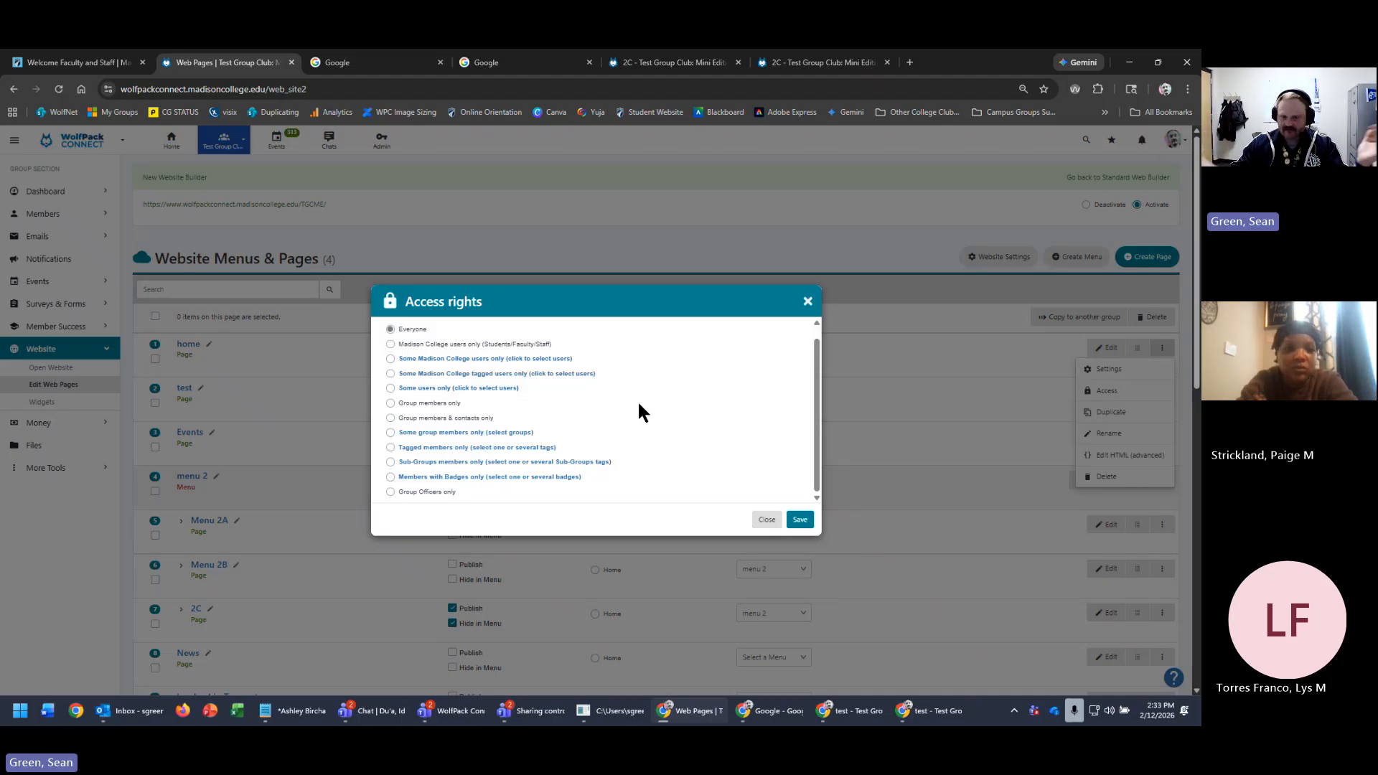
click(808, 302)
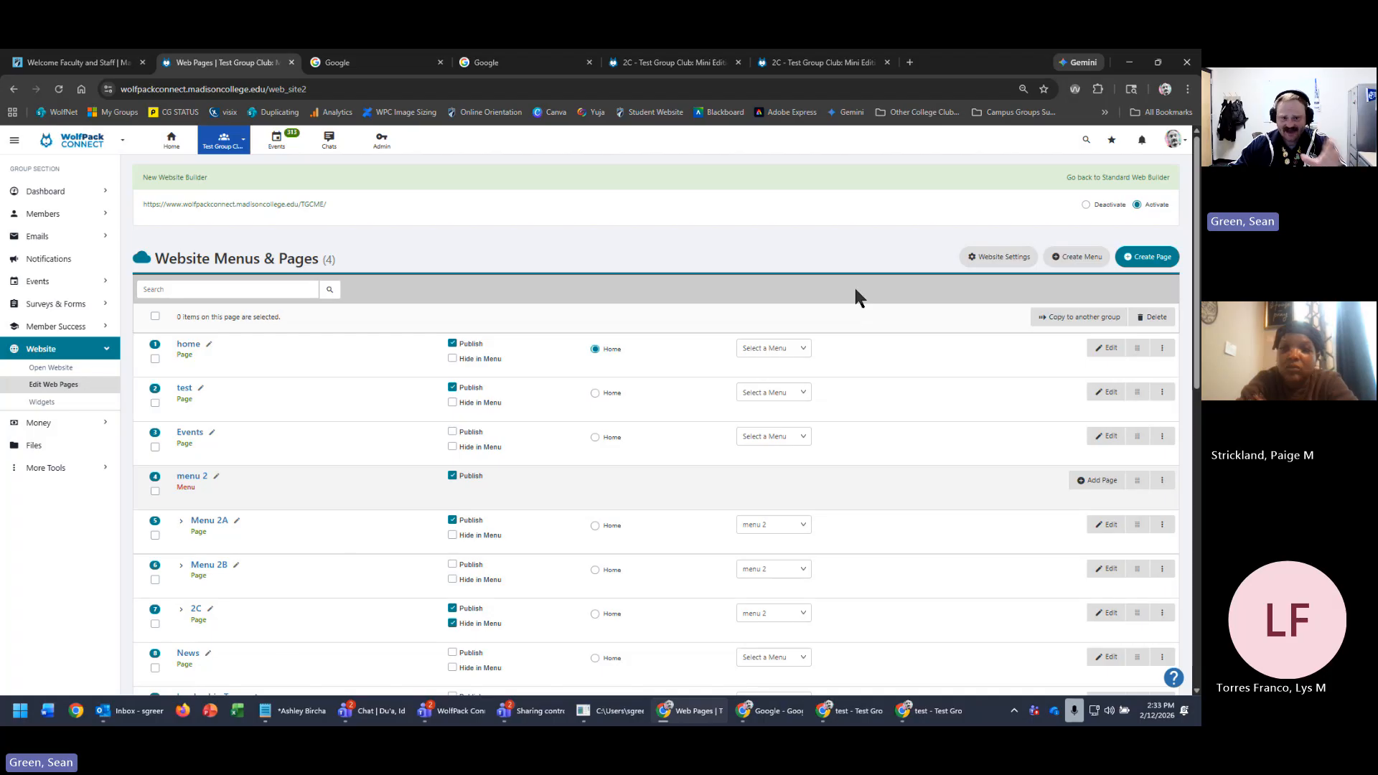
- Open the live club site in drag-and-drop edit mode with widgets filtered to Most Used
click(300, 205)
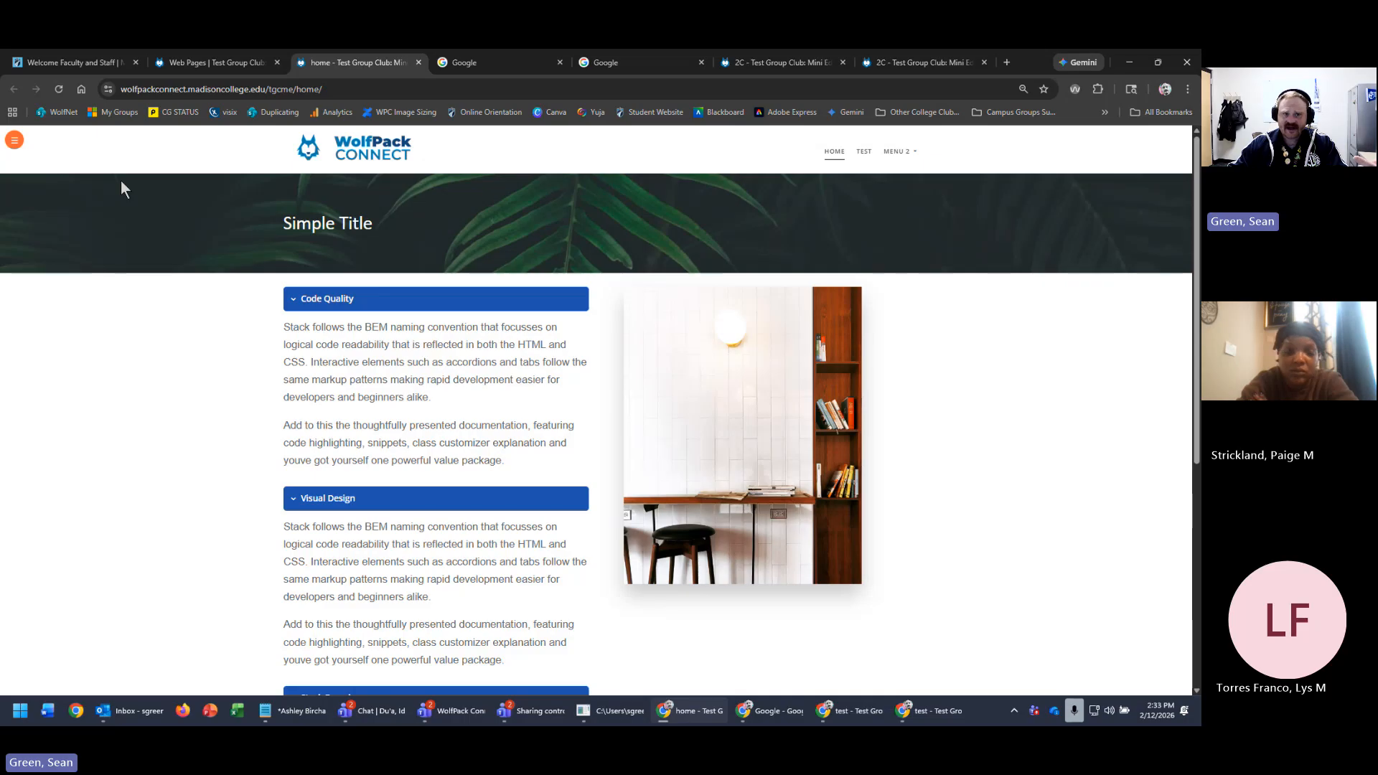
mouse_move(12, 140)
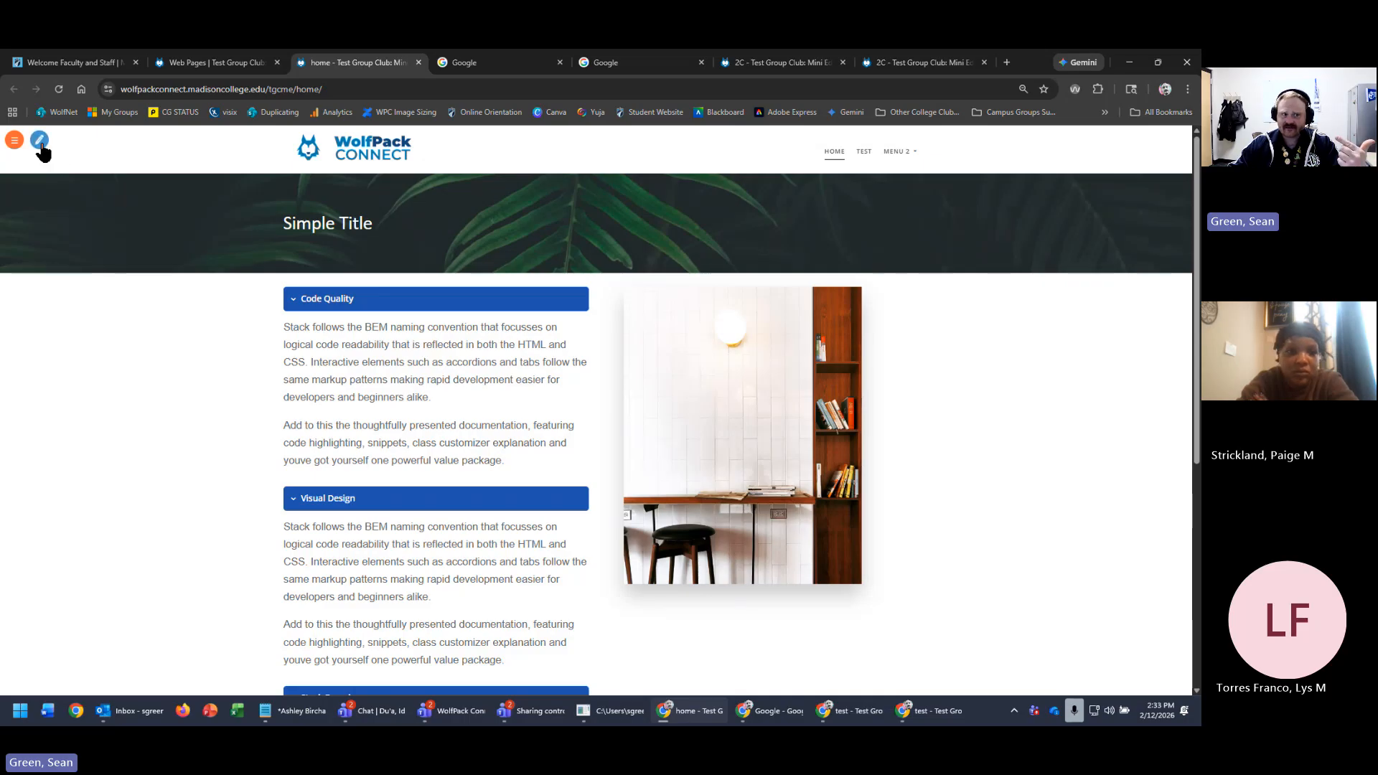
click(40, 141)
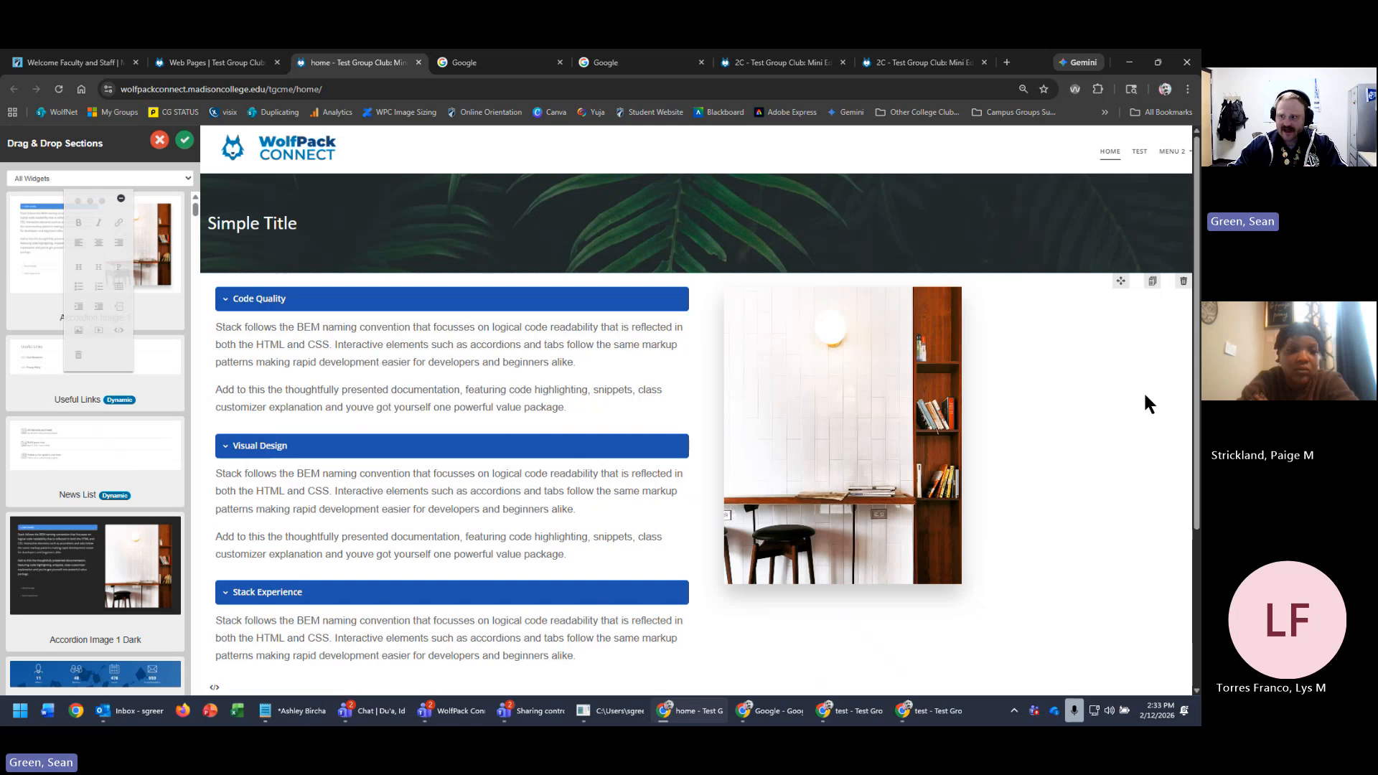
click(146, 179)
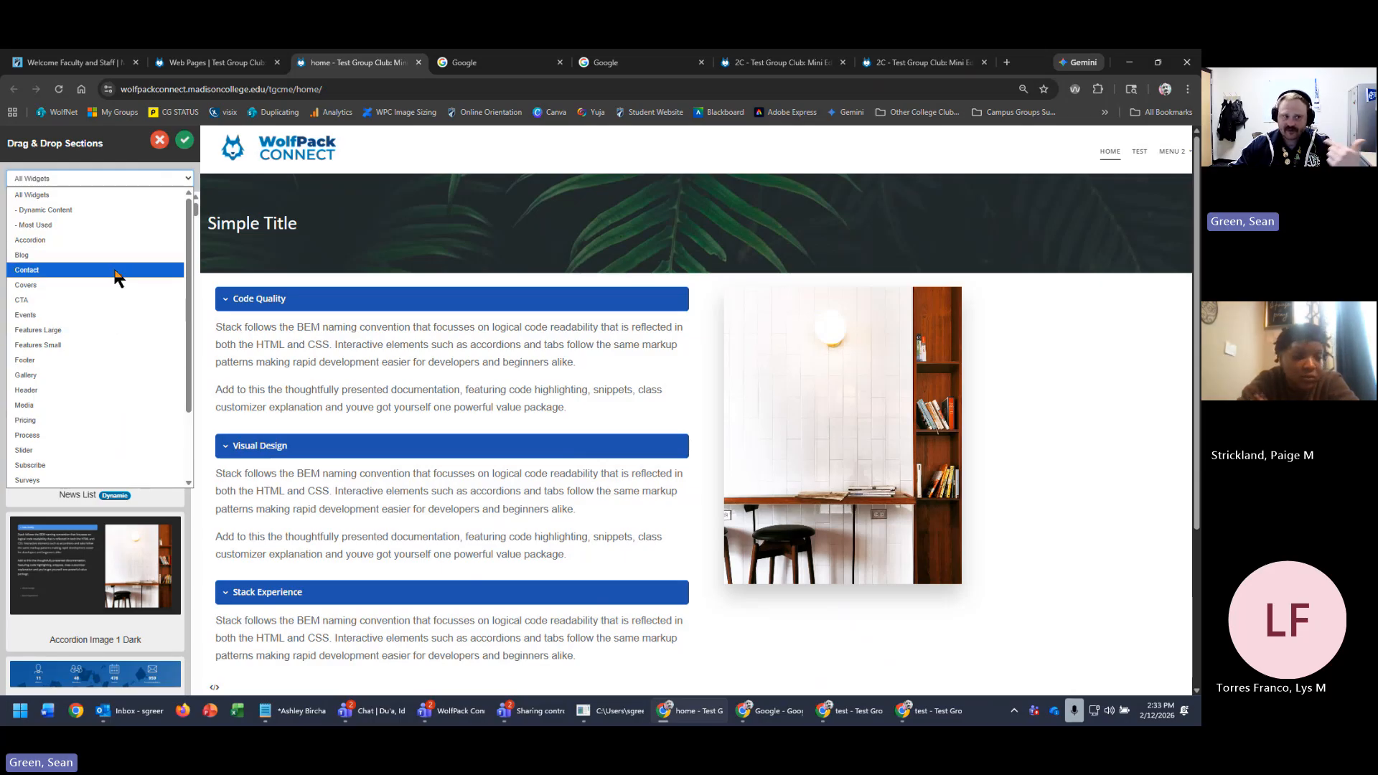
click(79, 225)
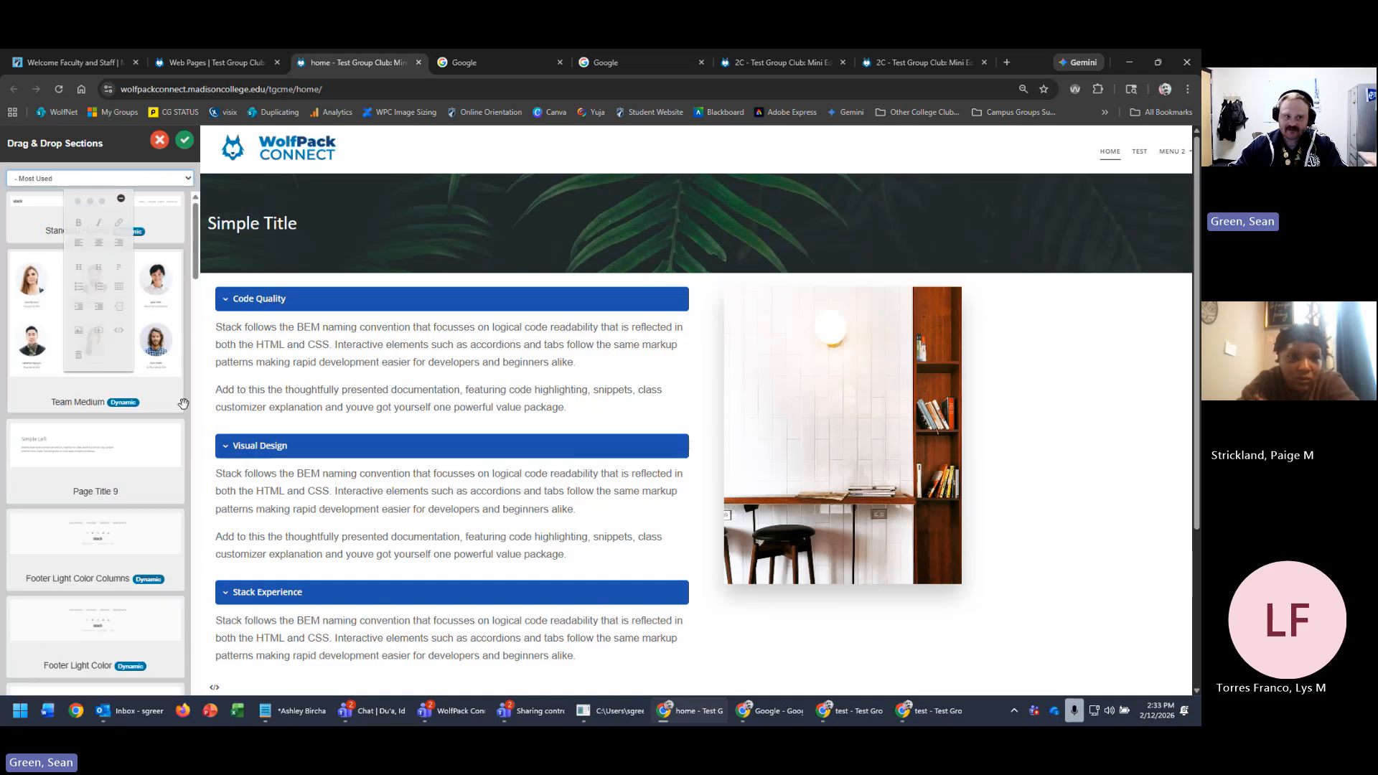
- Drag Section Paragraph 1 onto the home page above Code Quality, then go back to the pages list
drag(90, 200, 1095, 229)
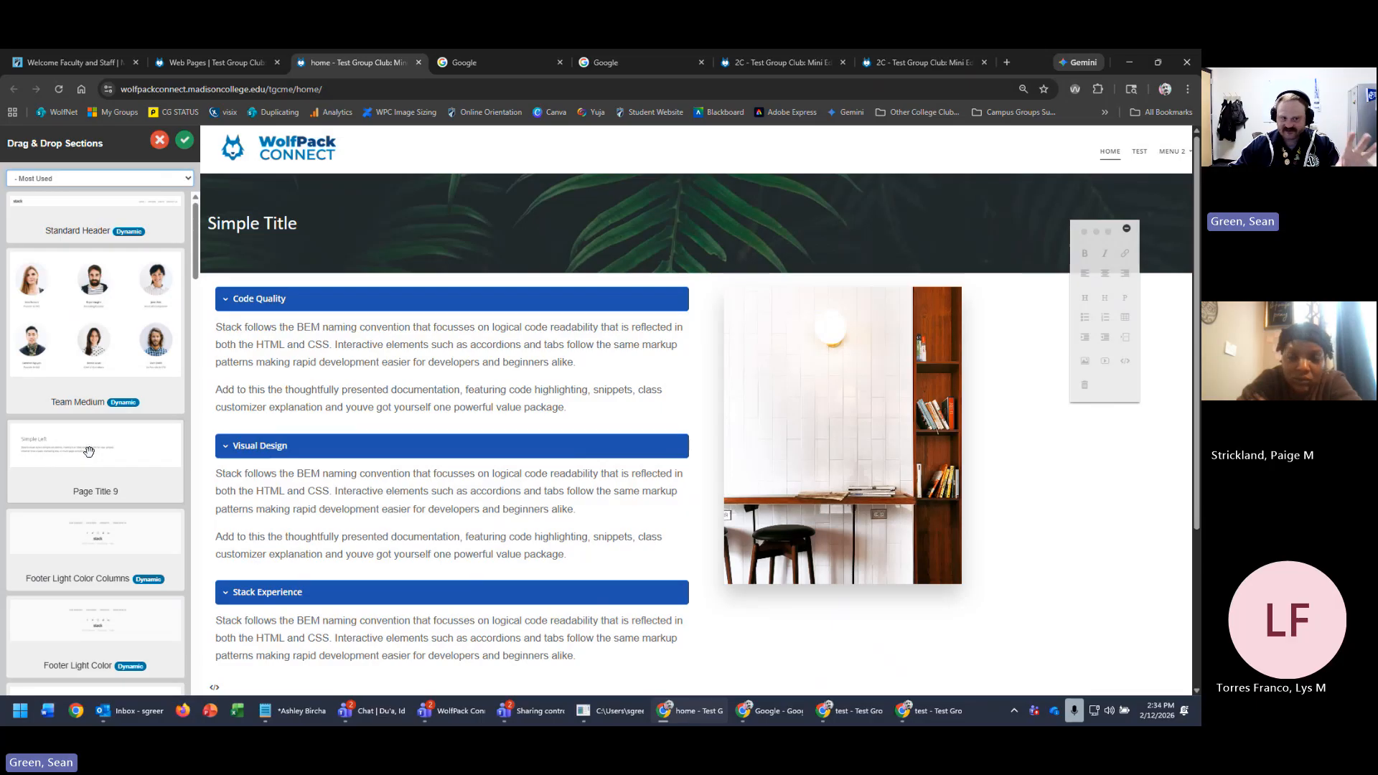
scroll(85, 456, down, 4)
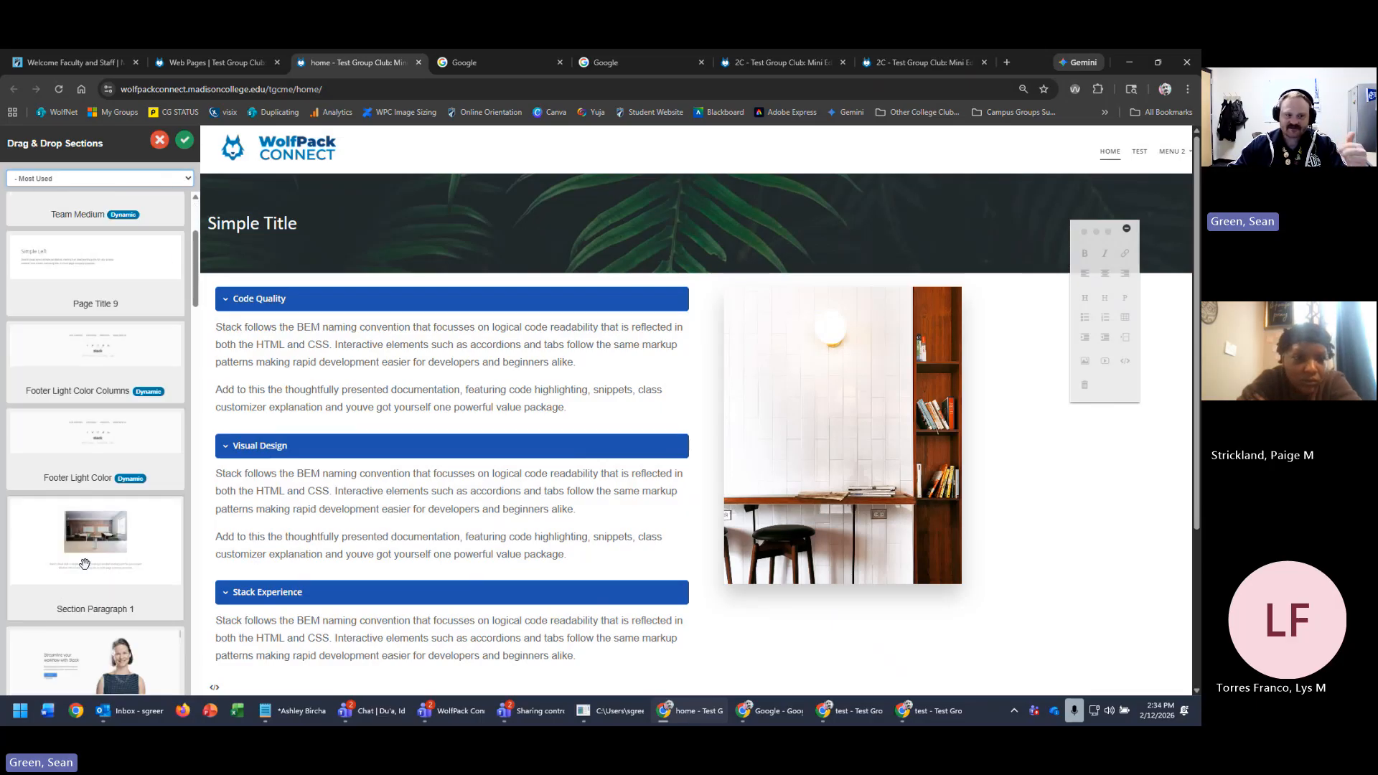
drag(75, 466, 531, 445)
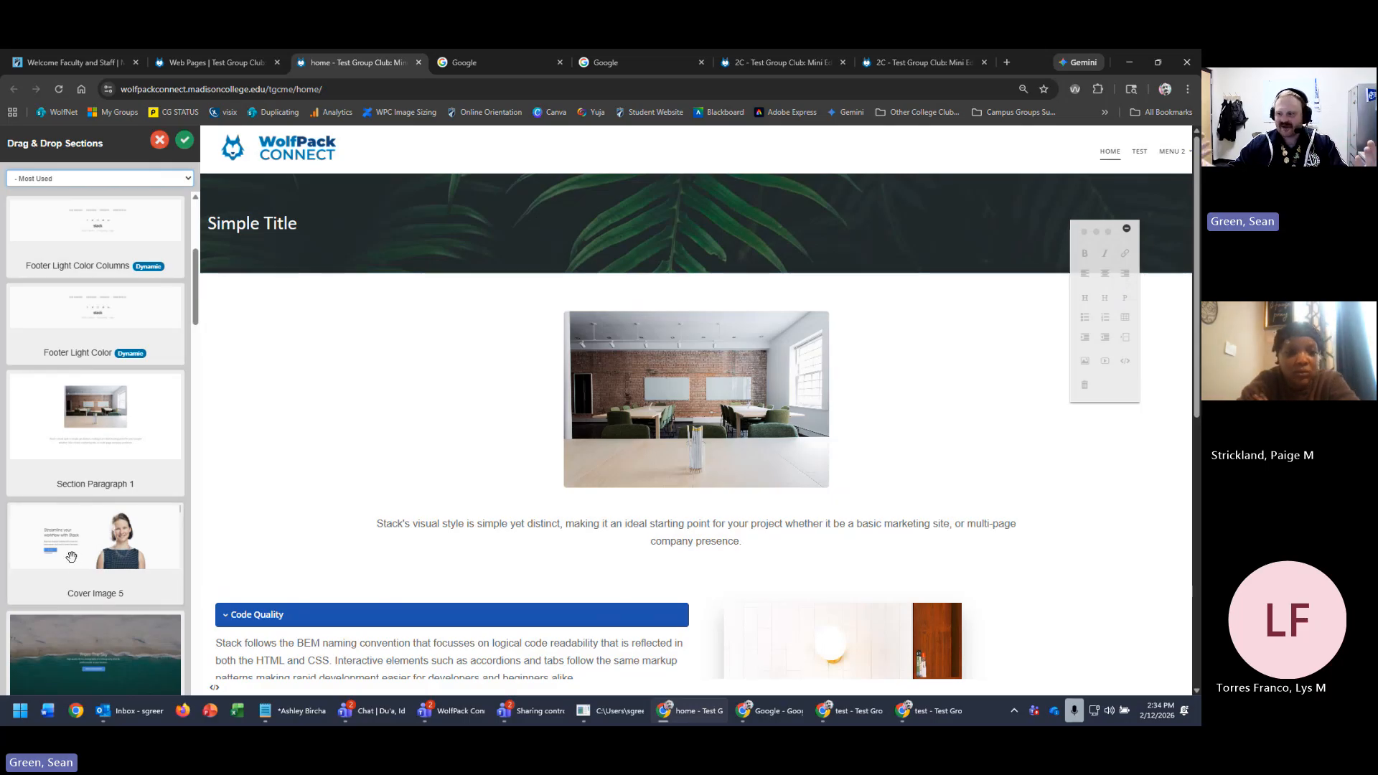
triple_click(809, 522)
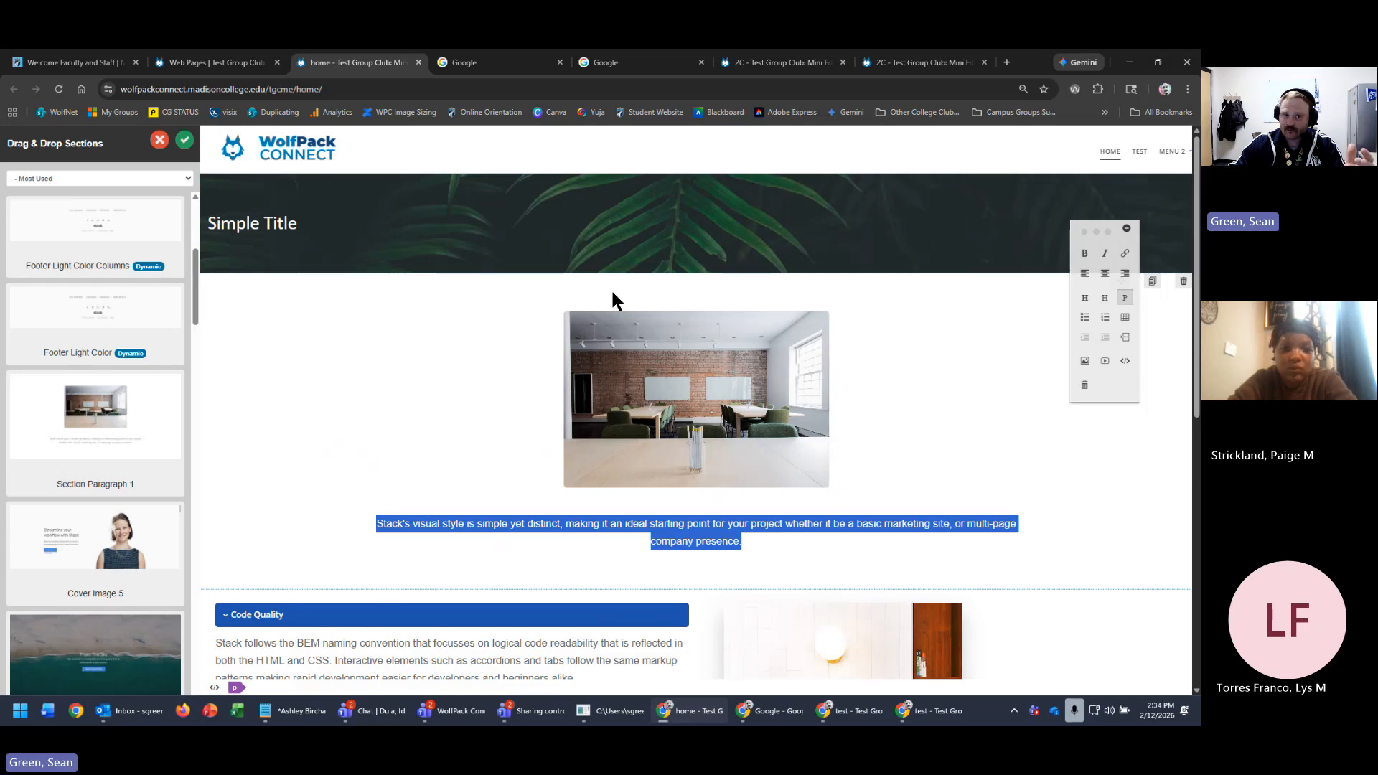
click(218, 61)
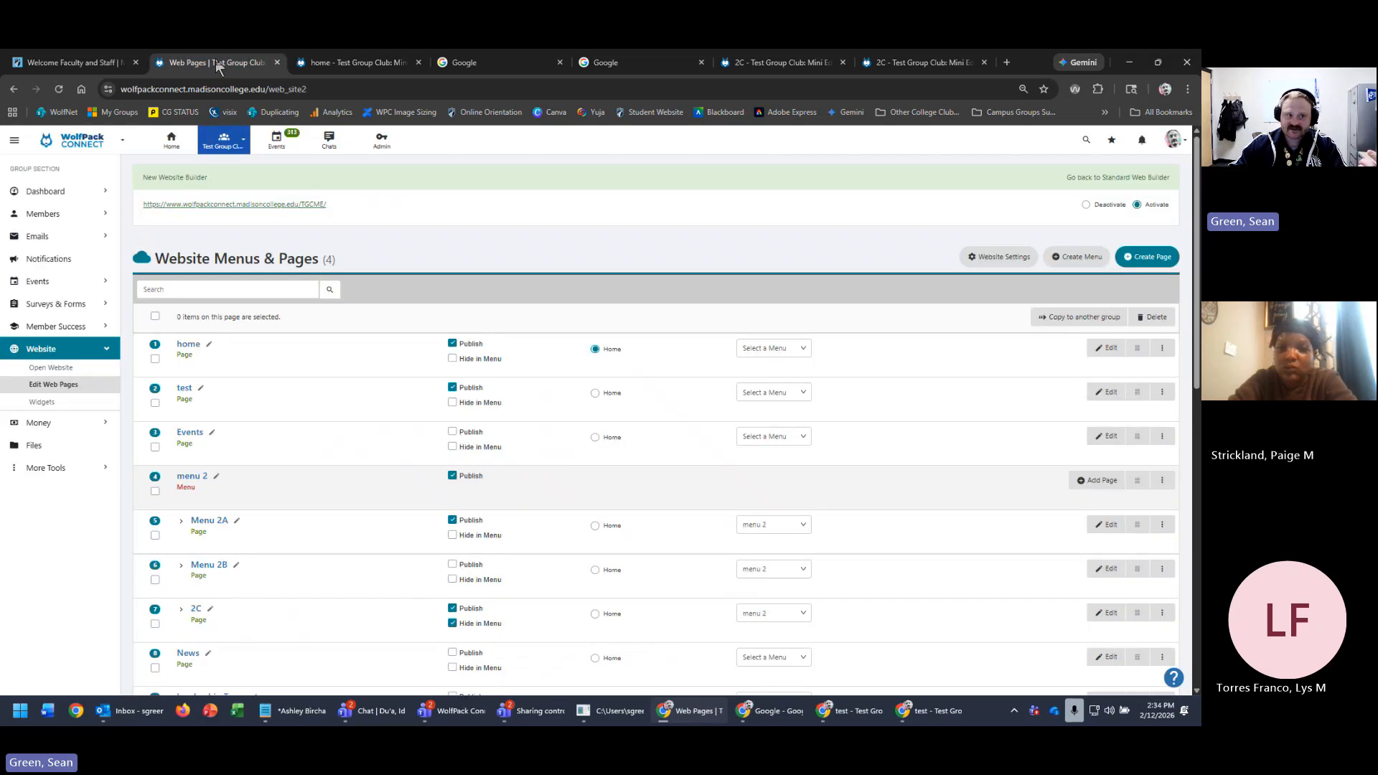
- Switch to the Executive Leadership Team group and open its live website
click(223, 140)
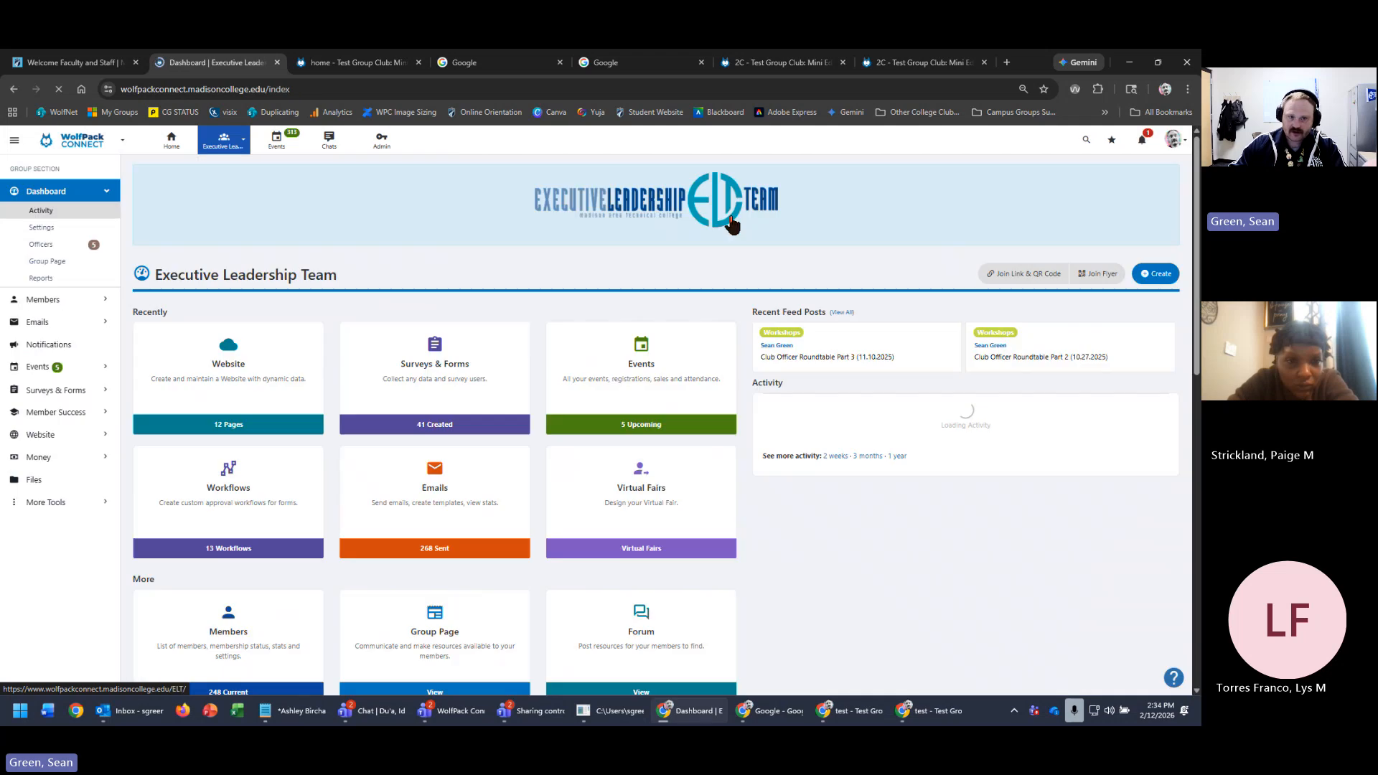
click(244, 374)
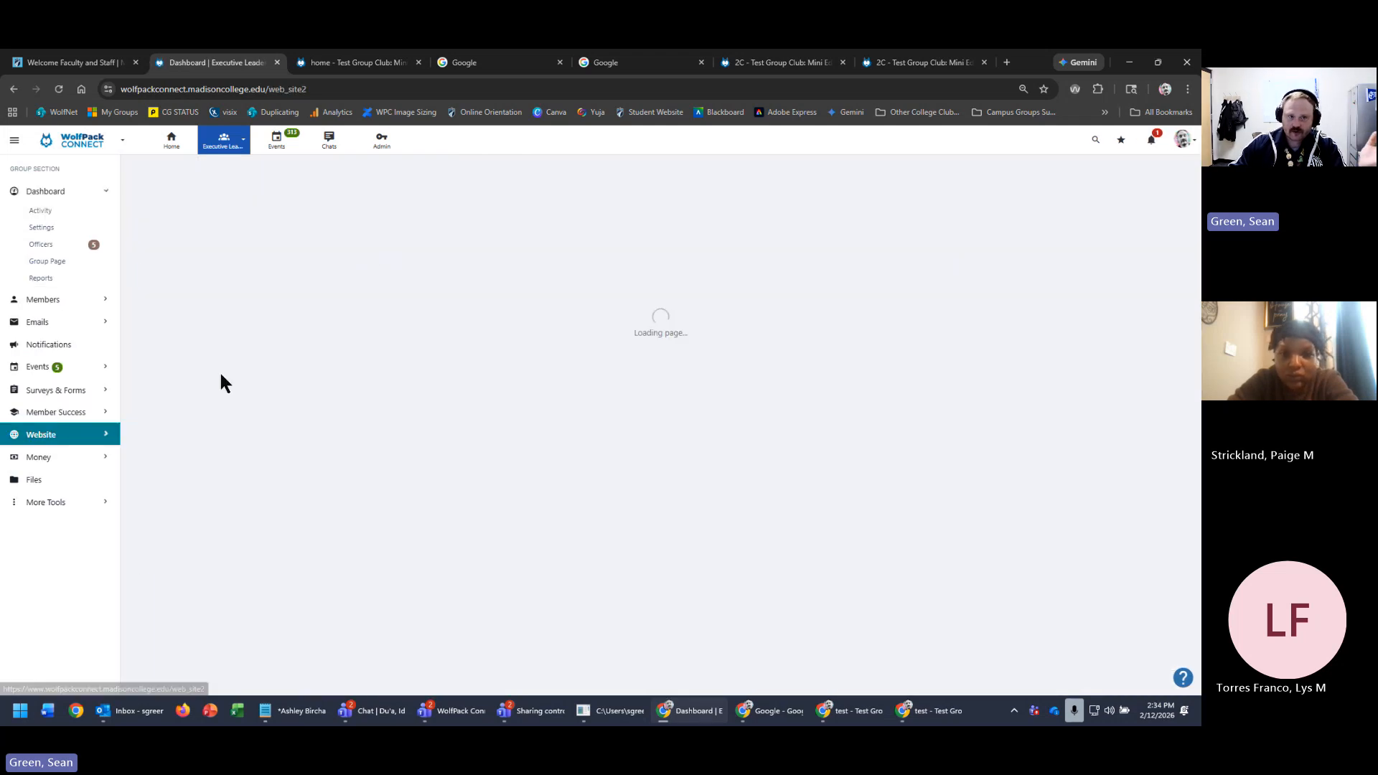
click(295, 204)
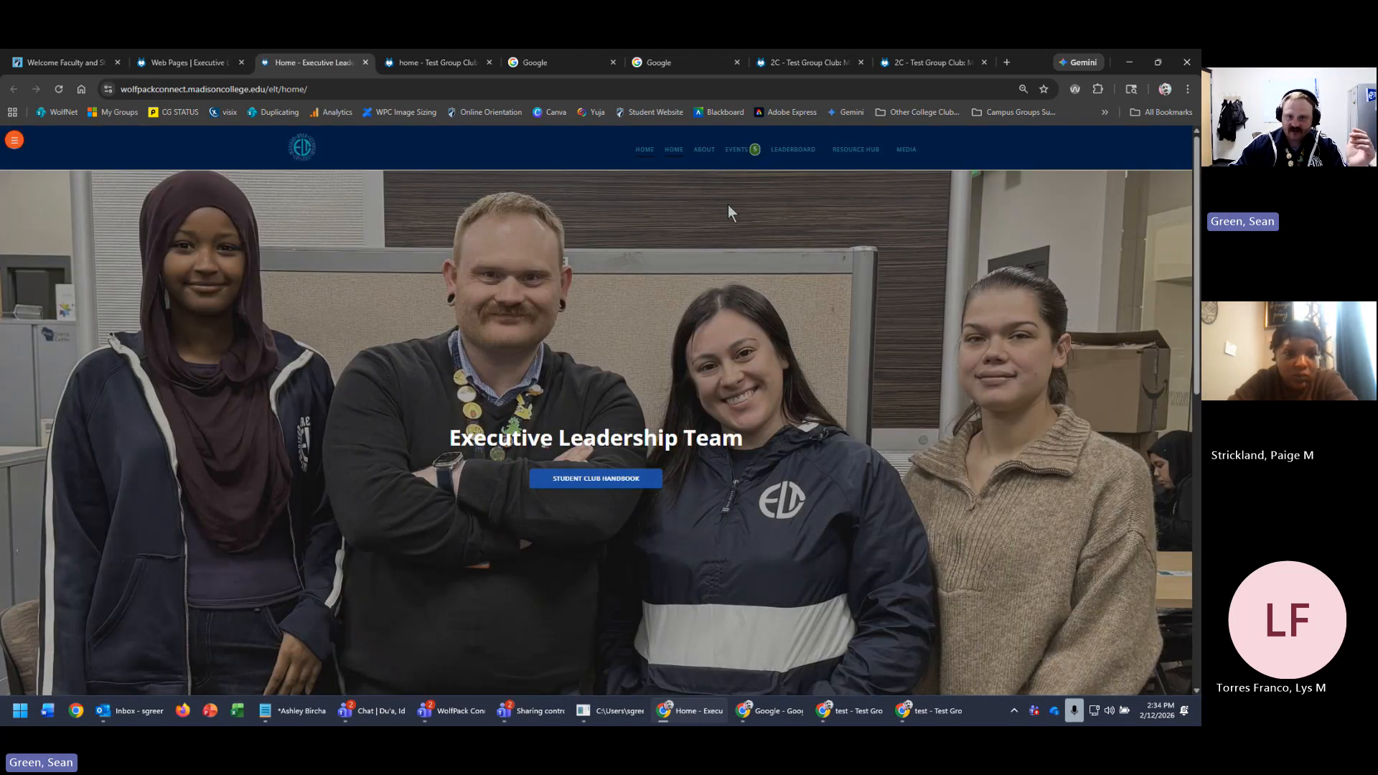
- Check the Resource Hub > Videos link, then return and scroll through the ELT home page
click(856, 150)
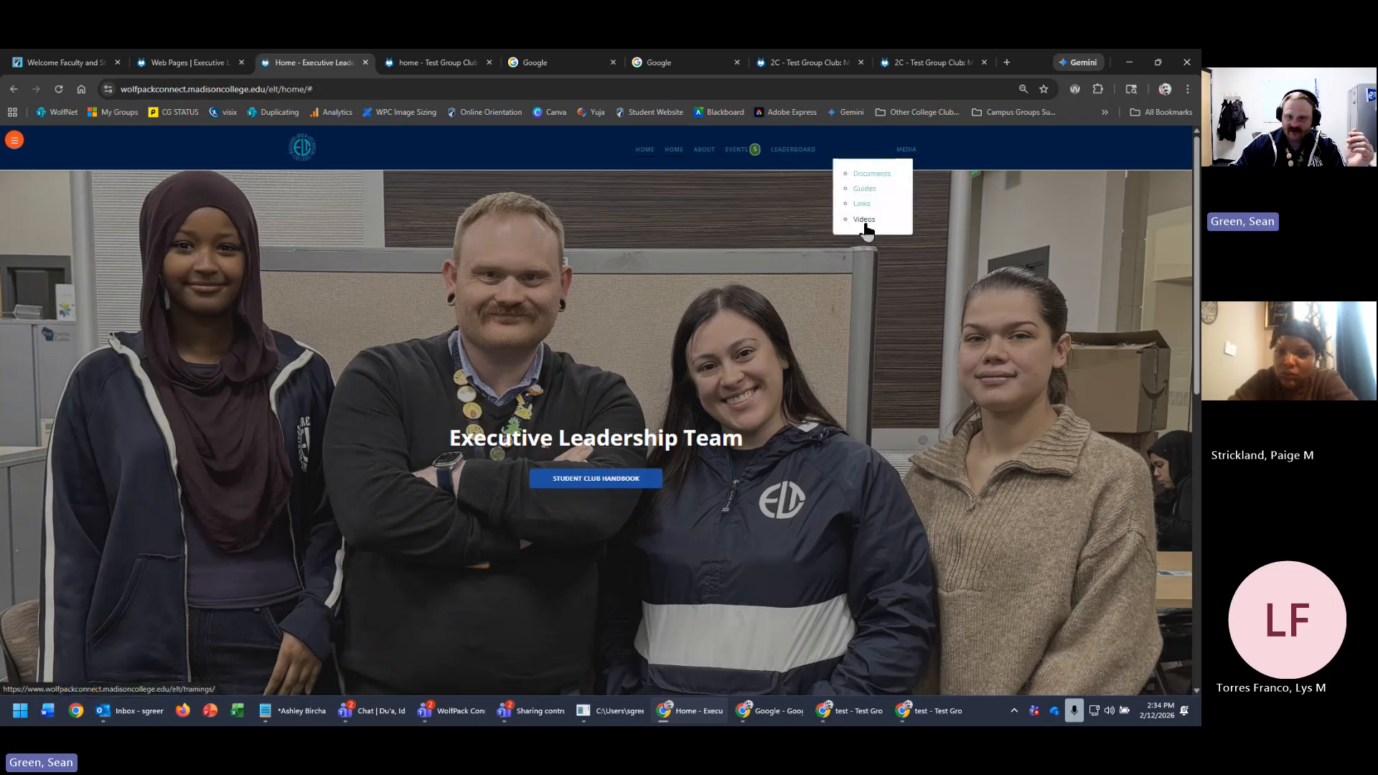
click(864, 220)
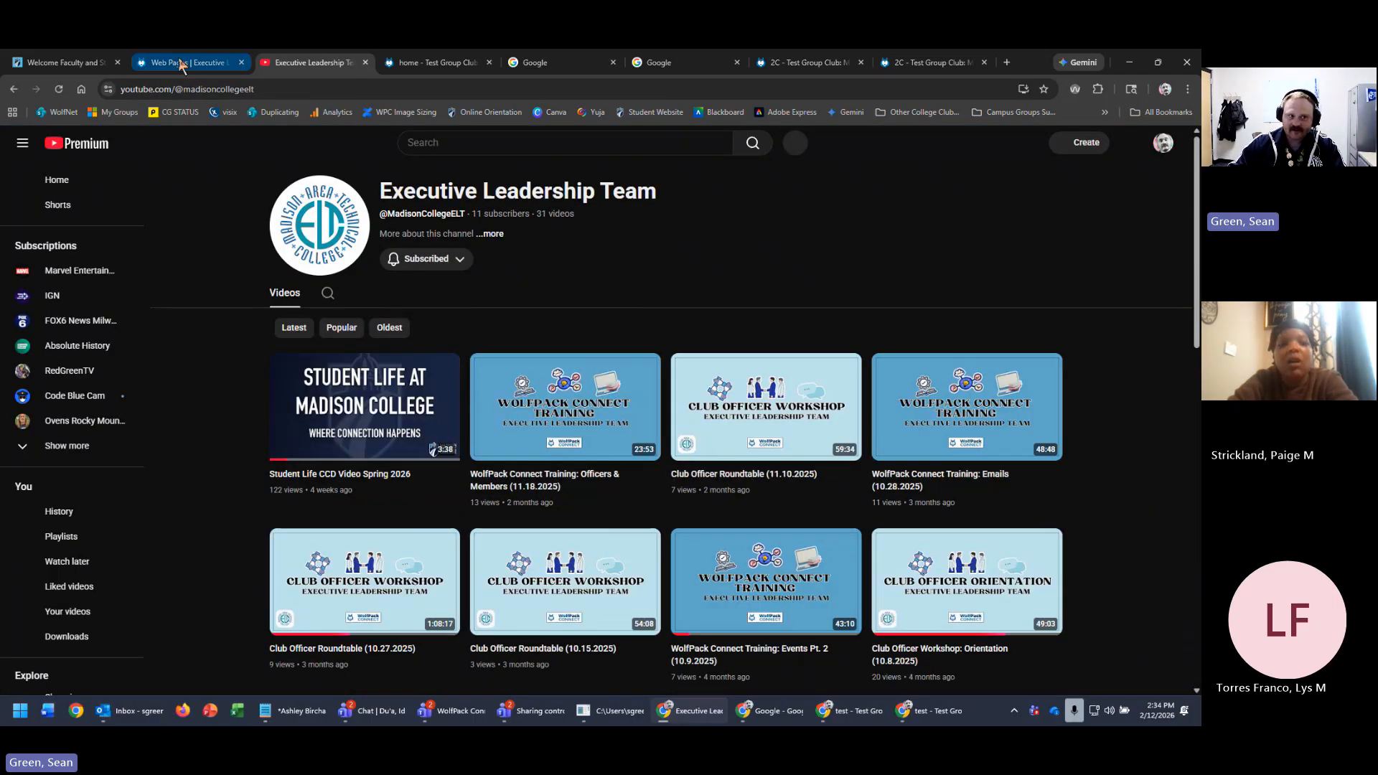
click(14, 89)
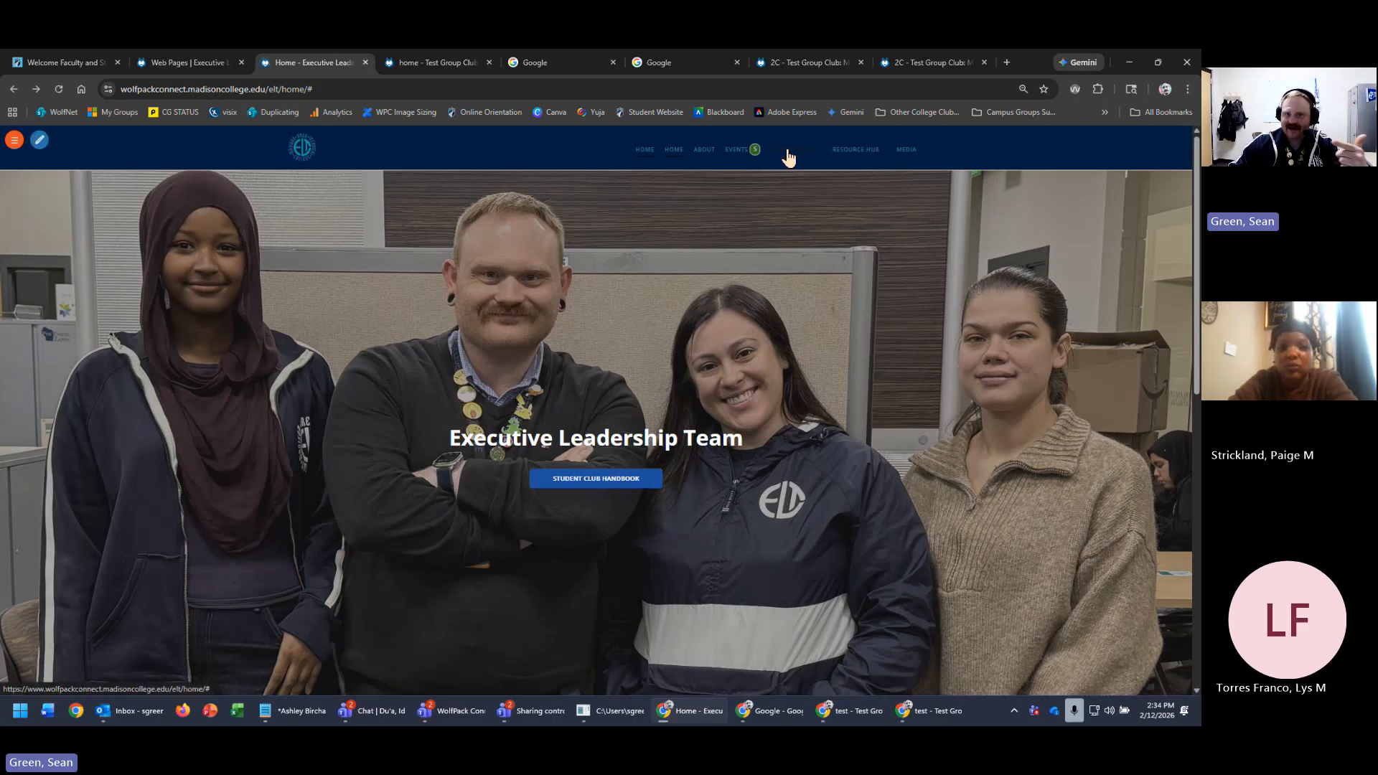
scroll(488, 392, down, 1)
scroll(895, 410, down, 8)
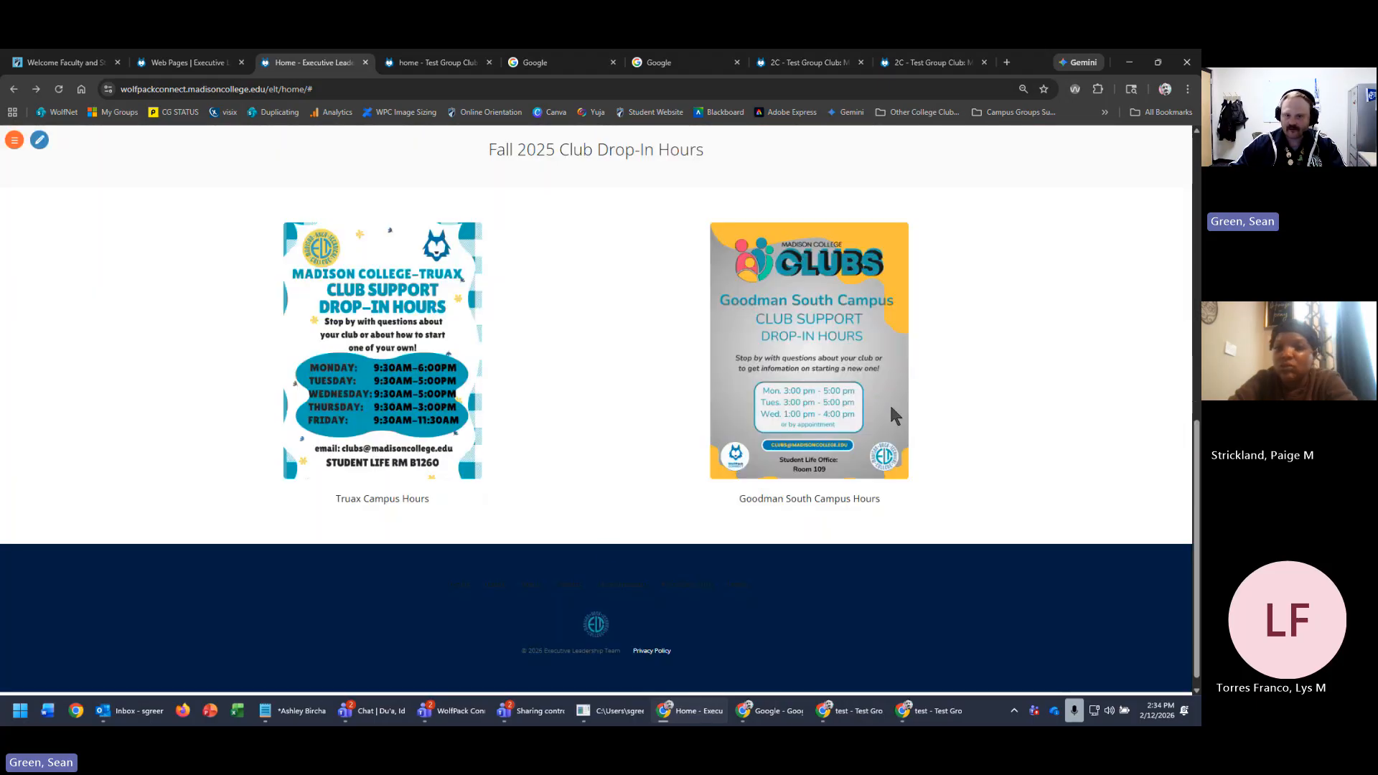
scroll(837, 544, up, 5)
scroll(833, 285, up, 3)
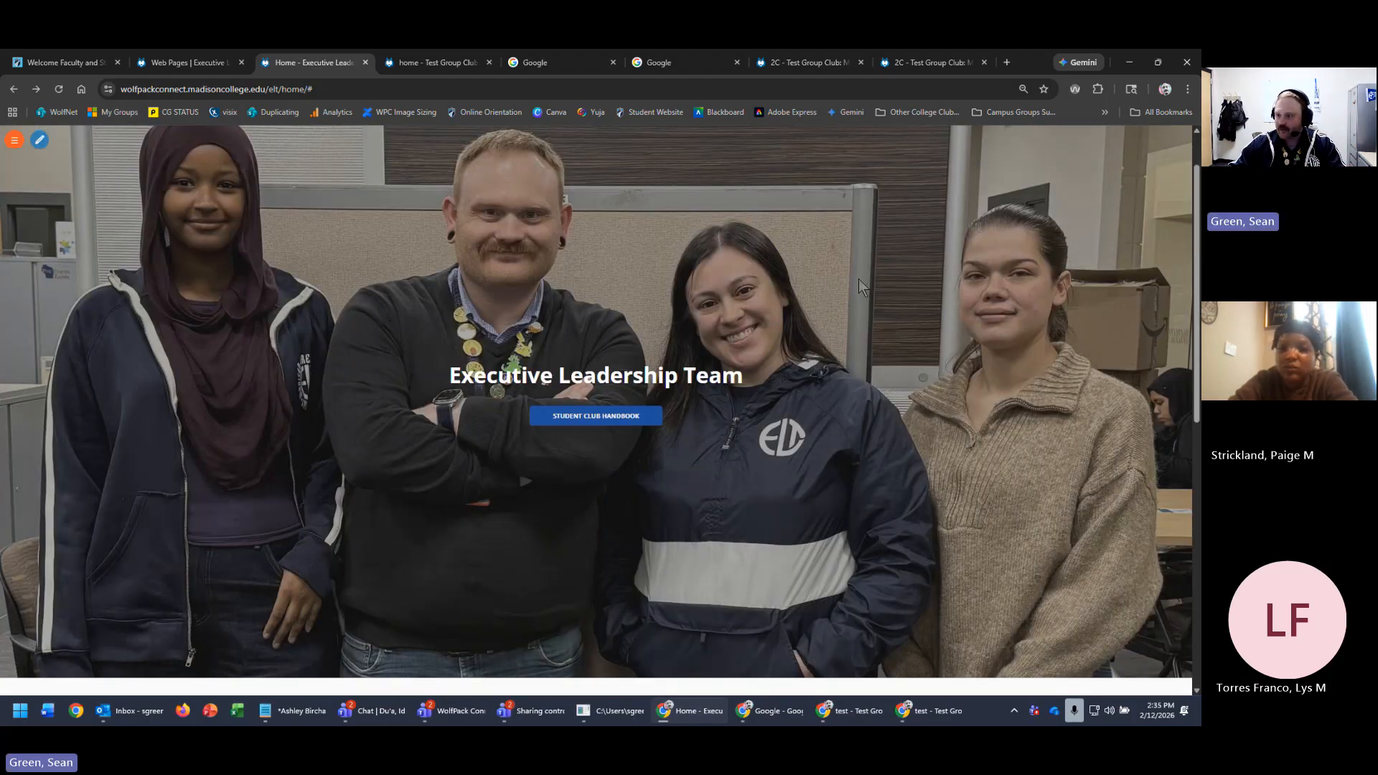
scroll(861, 315, up, 1)
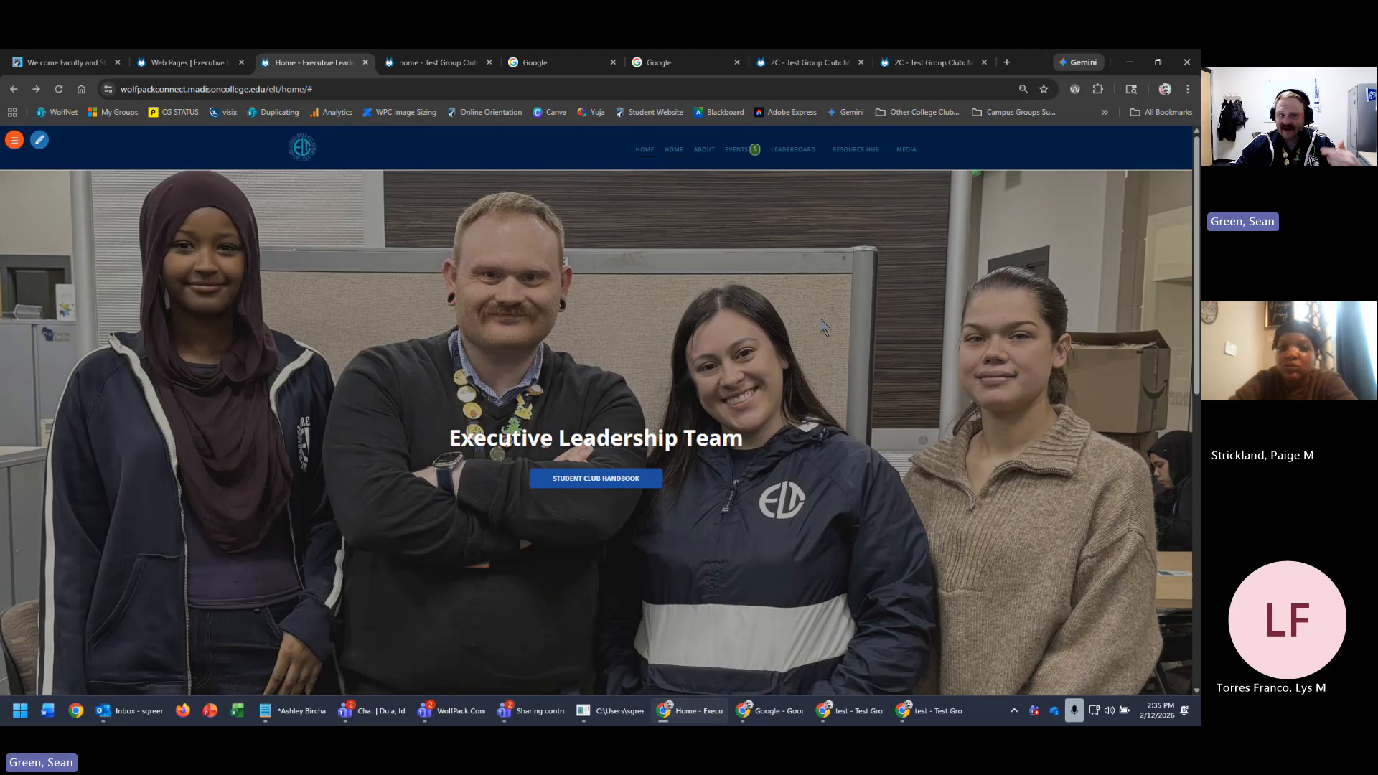
- Reload the ELT Website Menus & Pages list and preview its Home page before returning
click(175, 64)
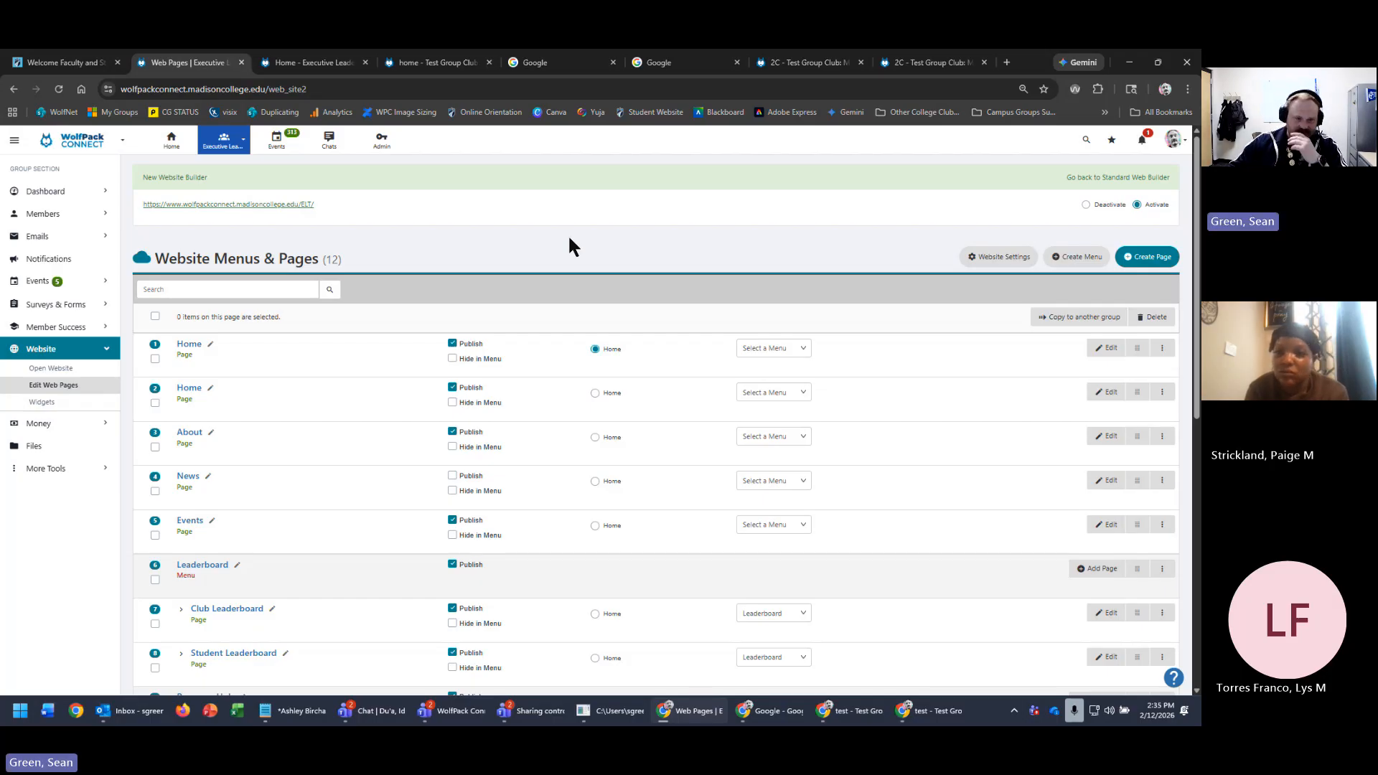
double_click(478, 270)
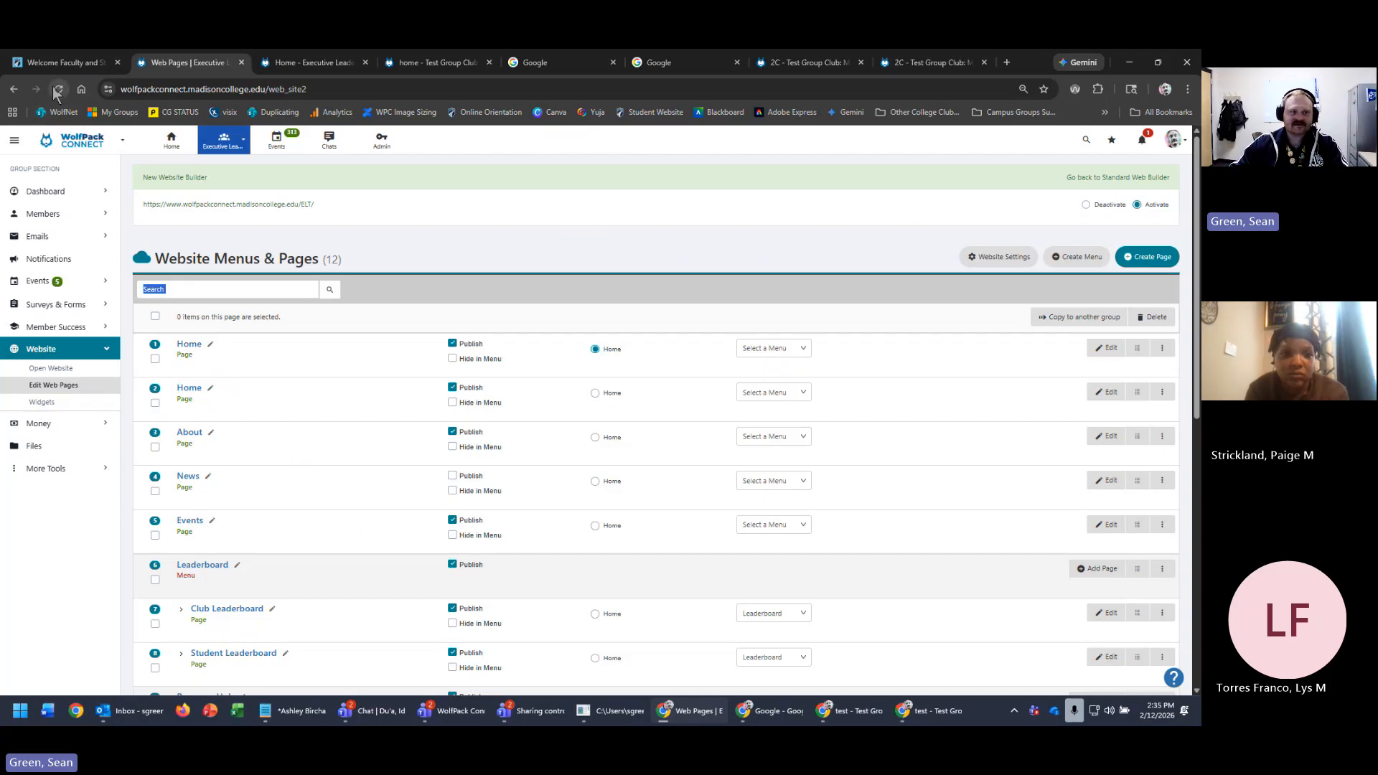
click(57, 89)
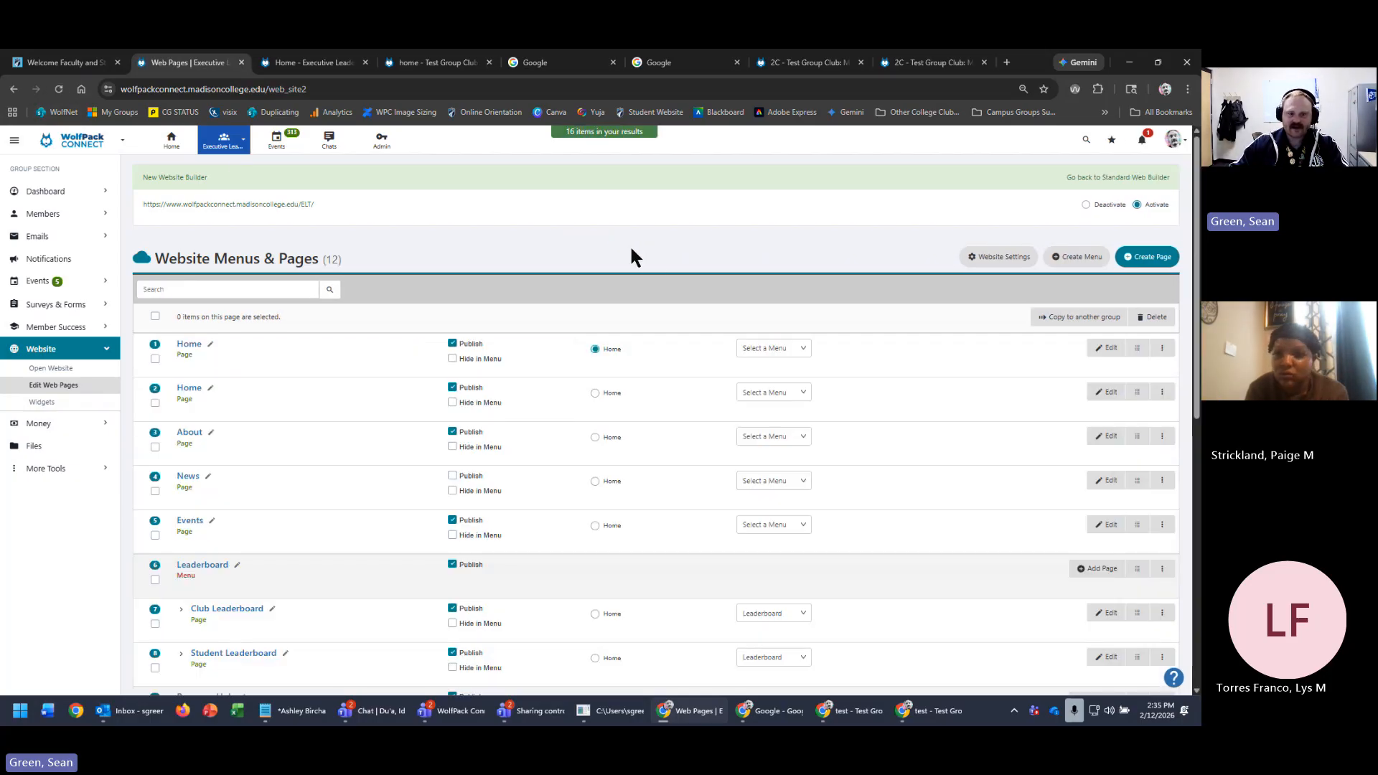
click(188, 388)
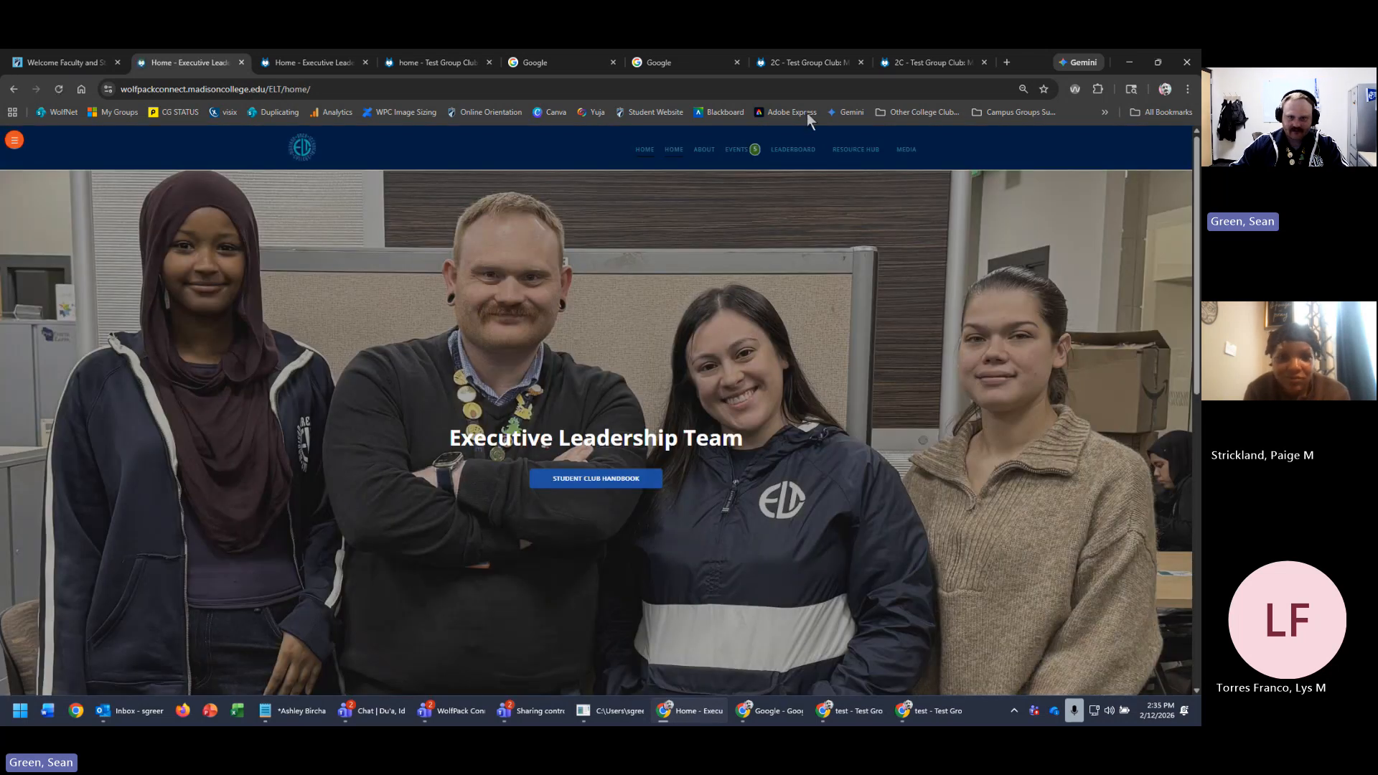
click(13, 88)
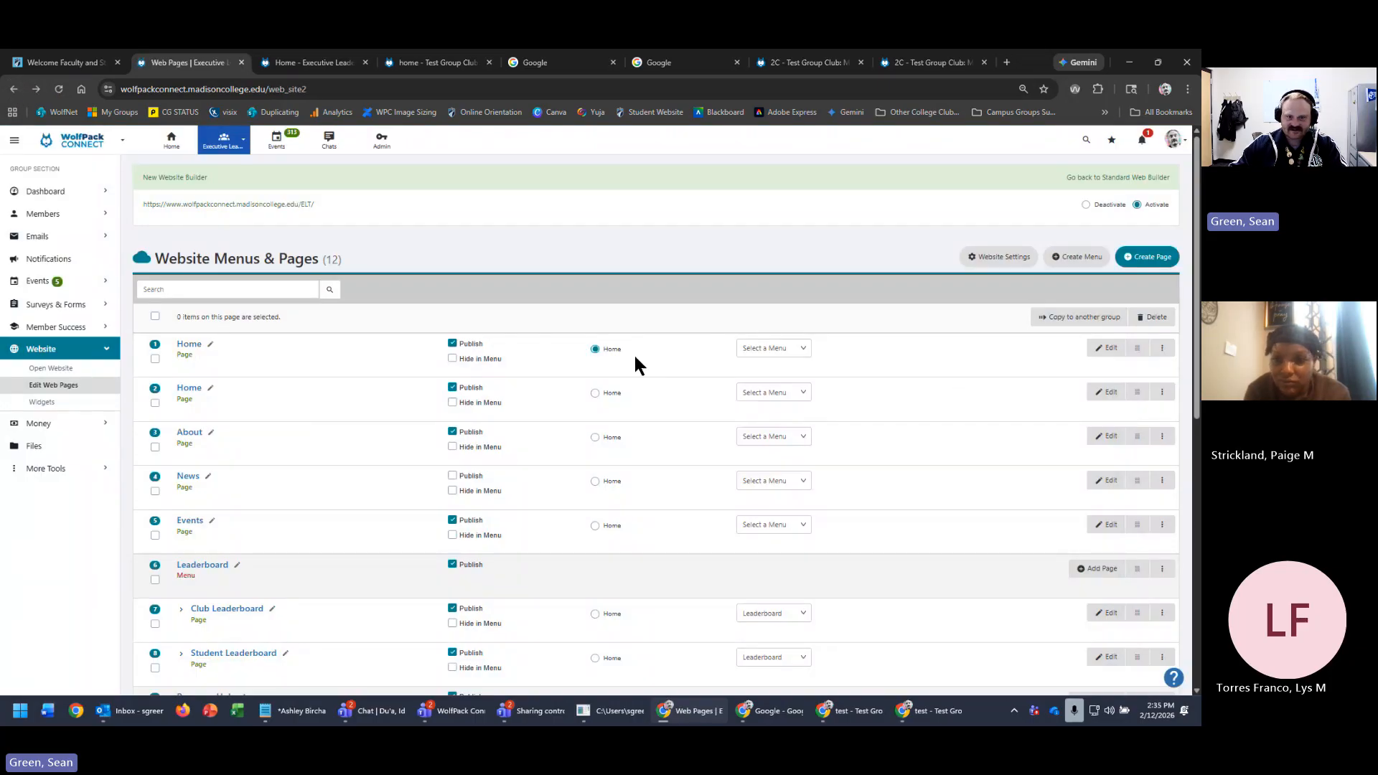
- Delete the duplicate second Home page and confirm with OK
click(1163, 394)
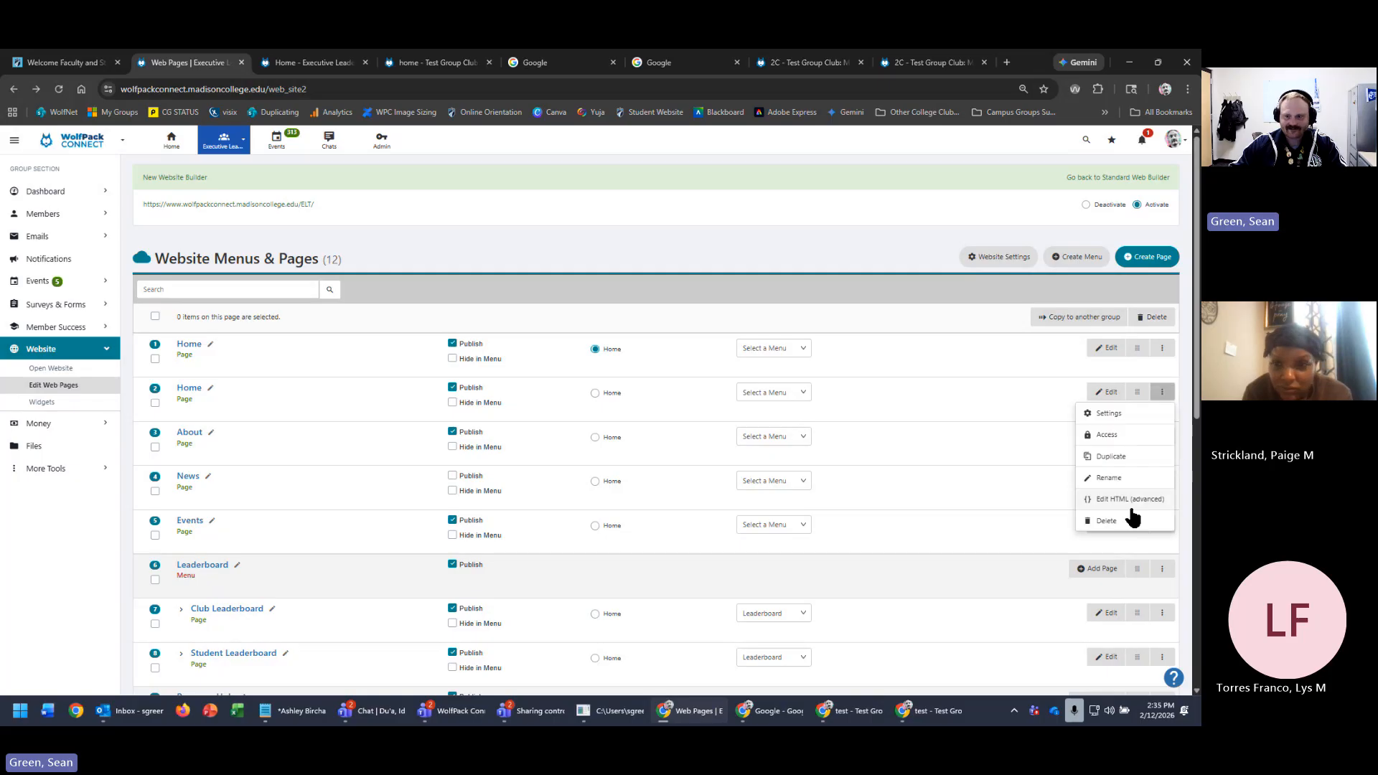
click(1109, 522)
click(656, 170)
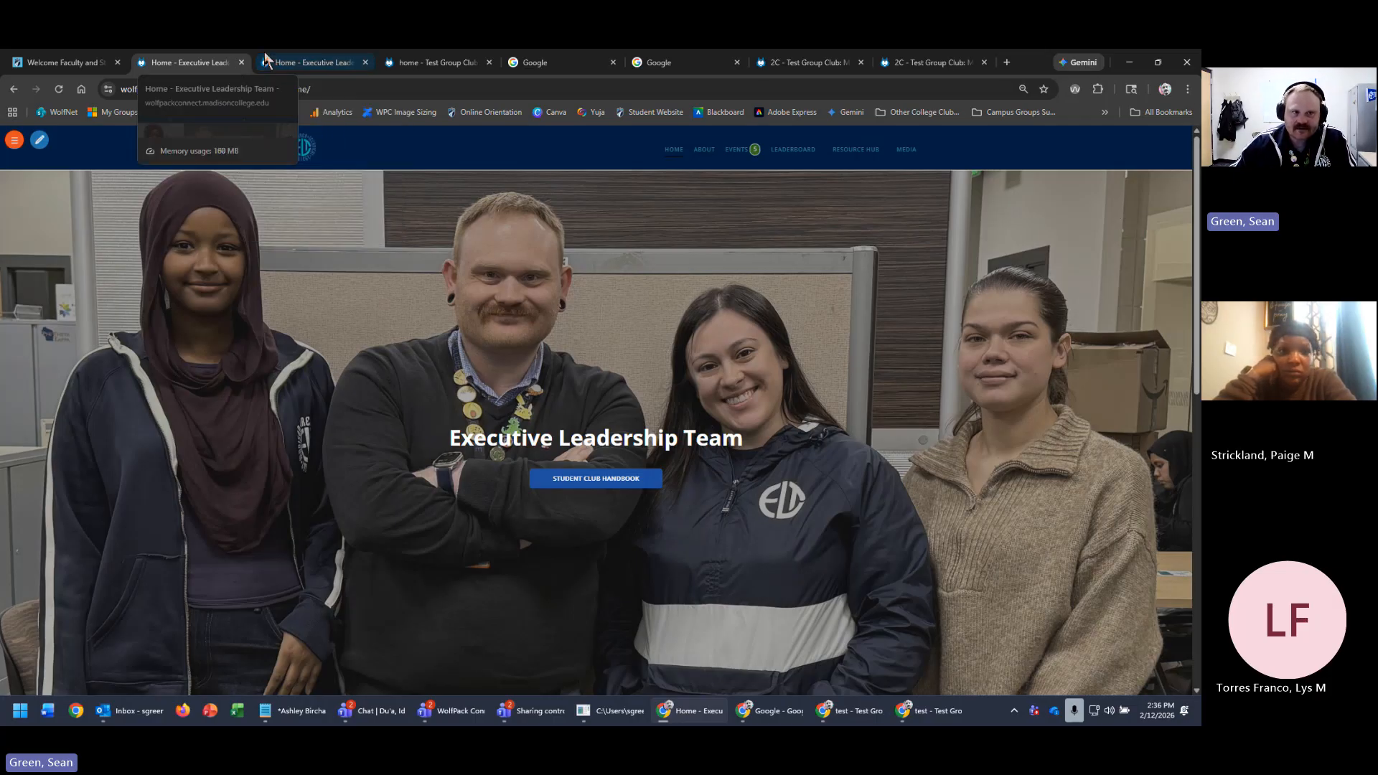
- Compare the ELT live site tabs to check the Home menu items
click(298, 61)
click(201, 62)
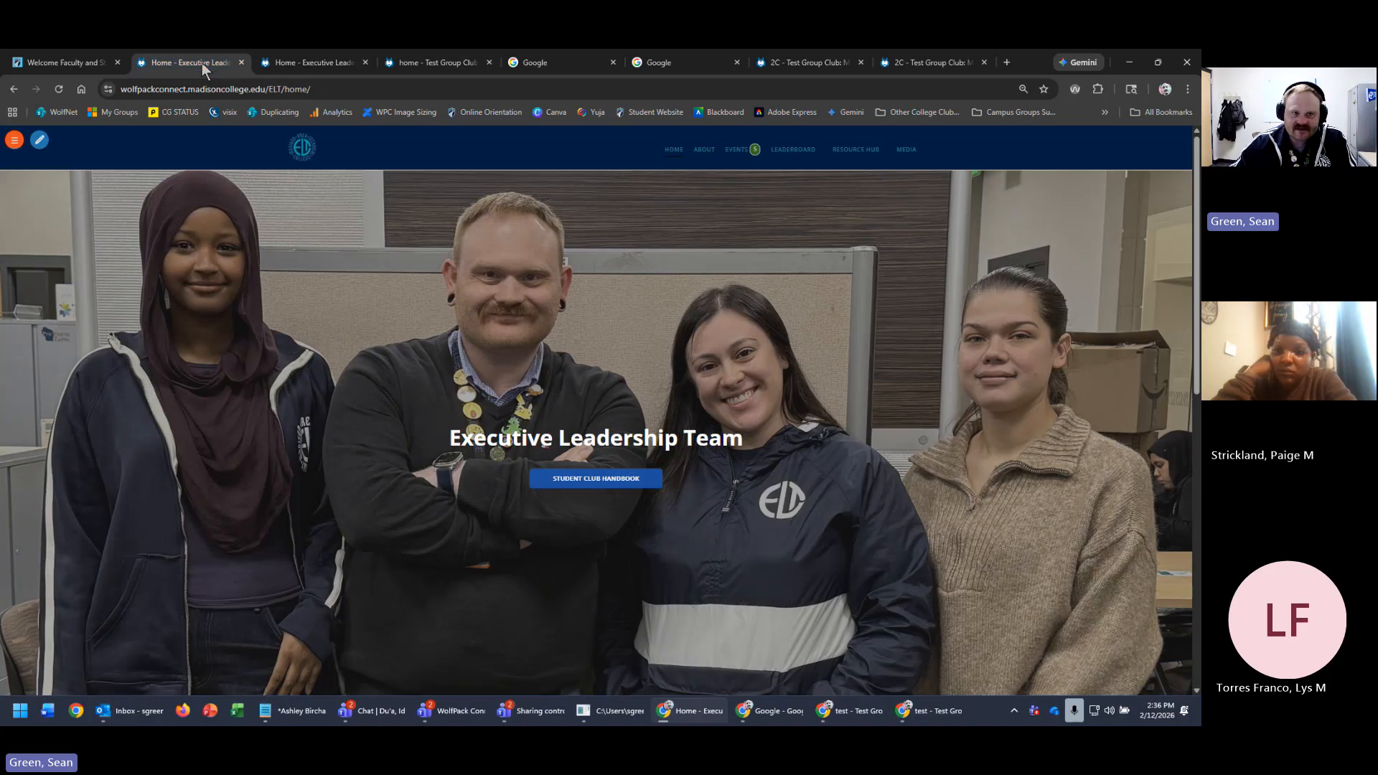
click(12, 141)
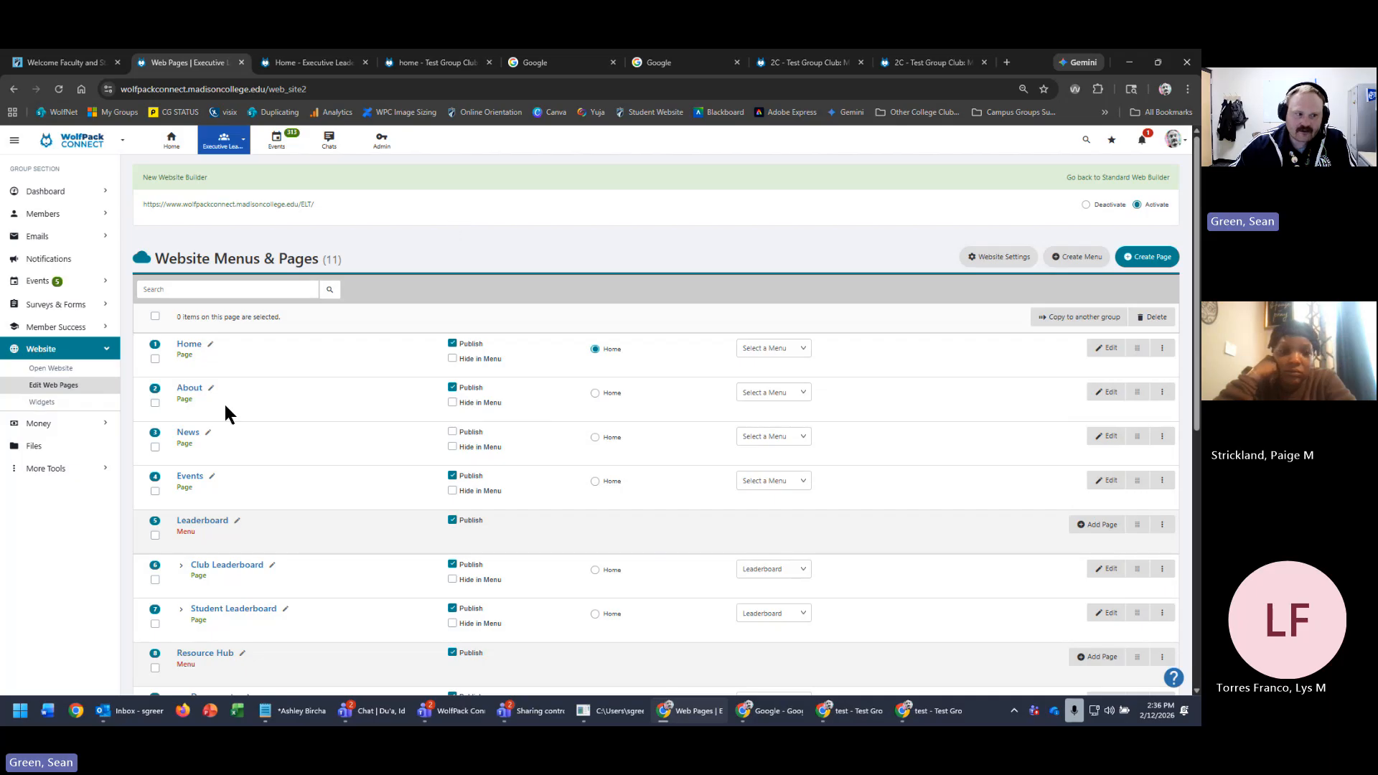
click(304, 63)
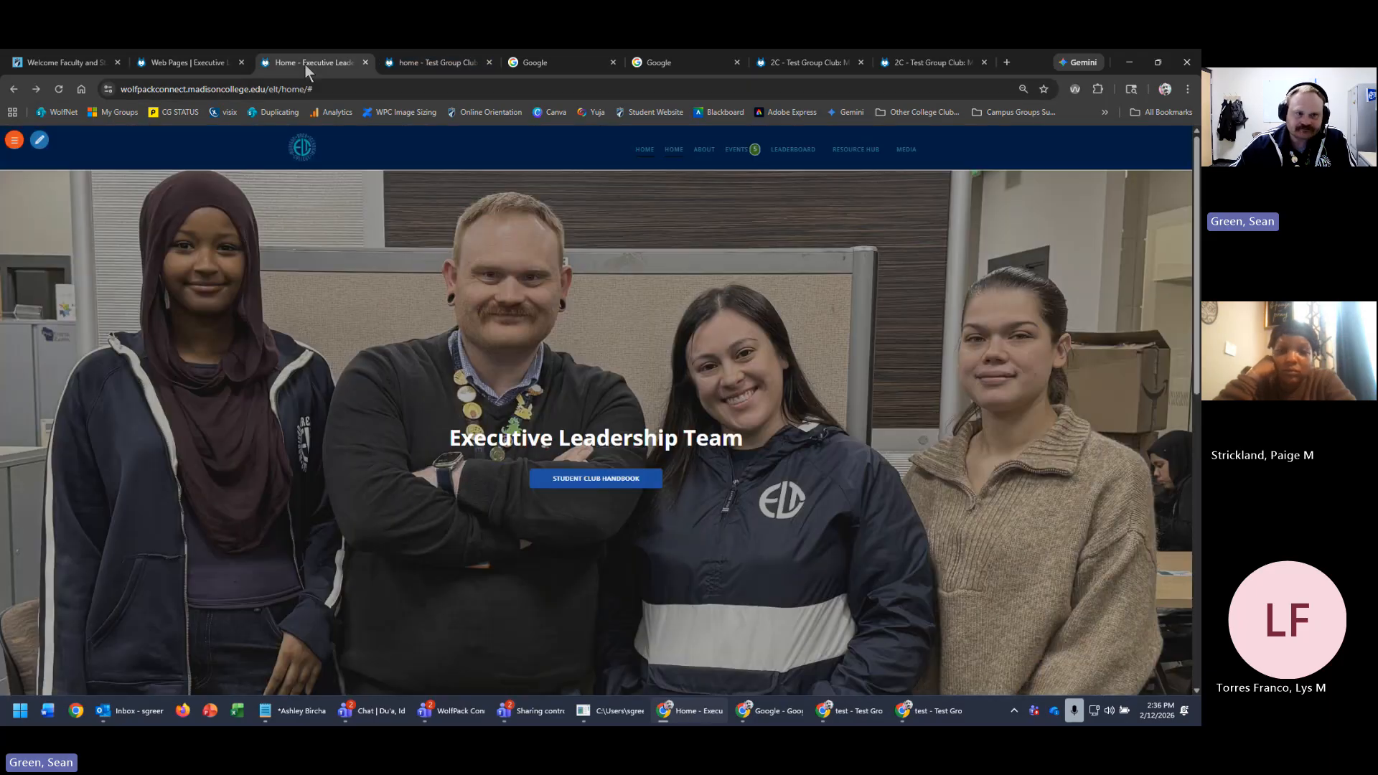
- Cancel the test site's drag-and-drop edits, discarding the unsaved changes
click(432, 64)
click(159, 141)
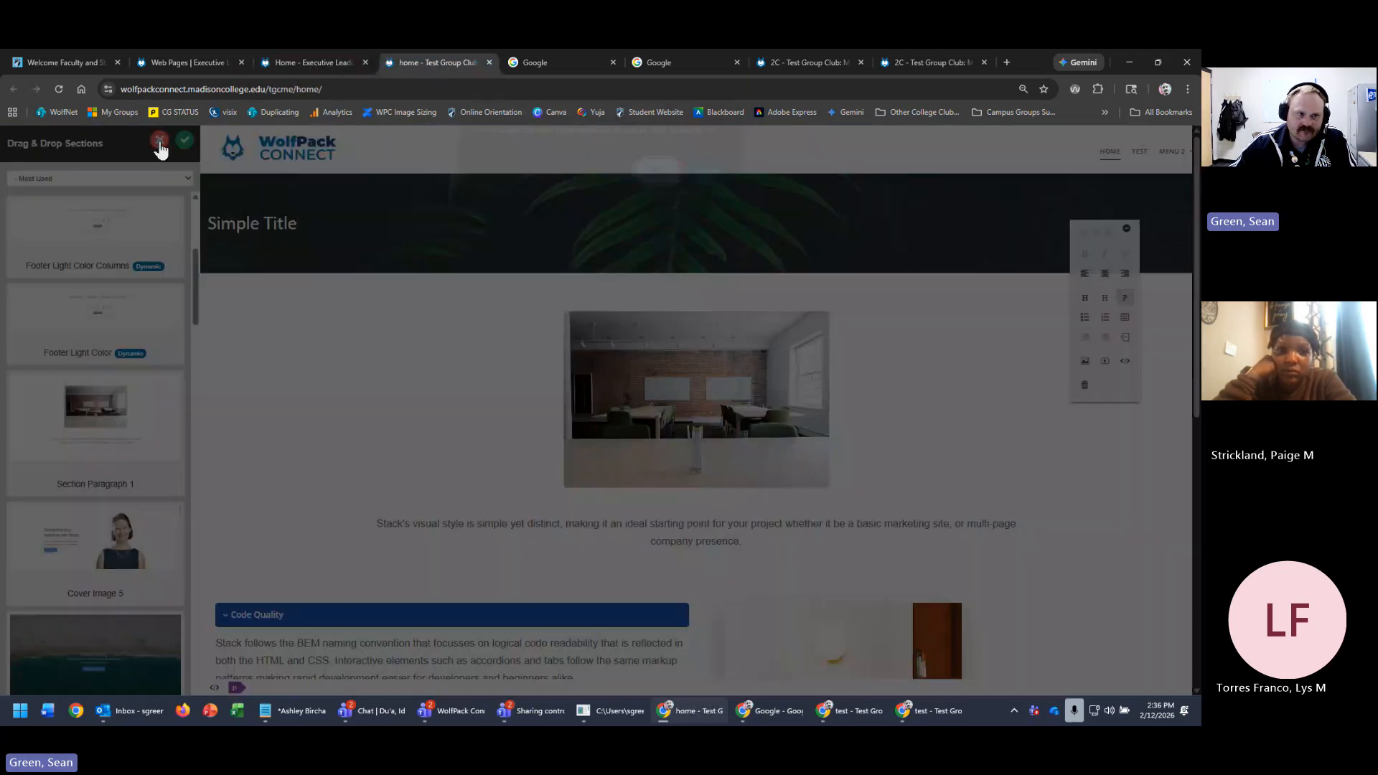
click(655, 183)
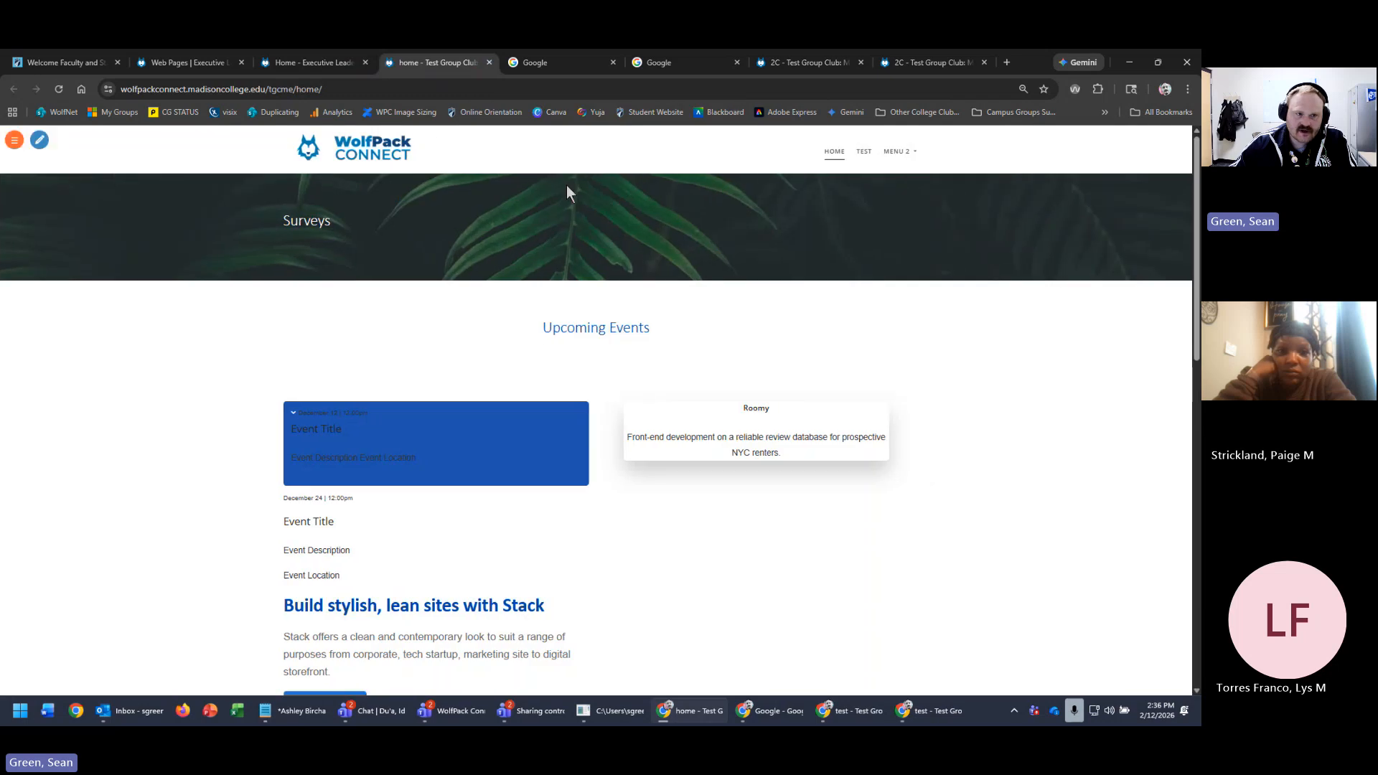
click(20, 140)
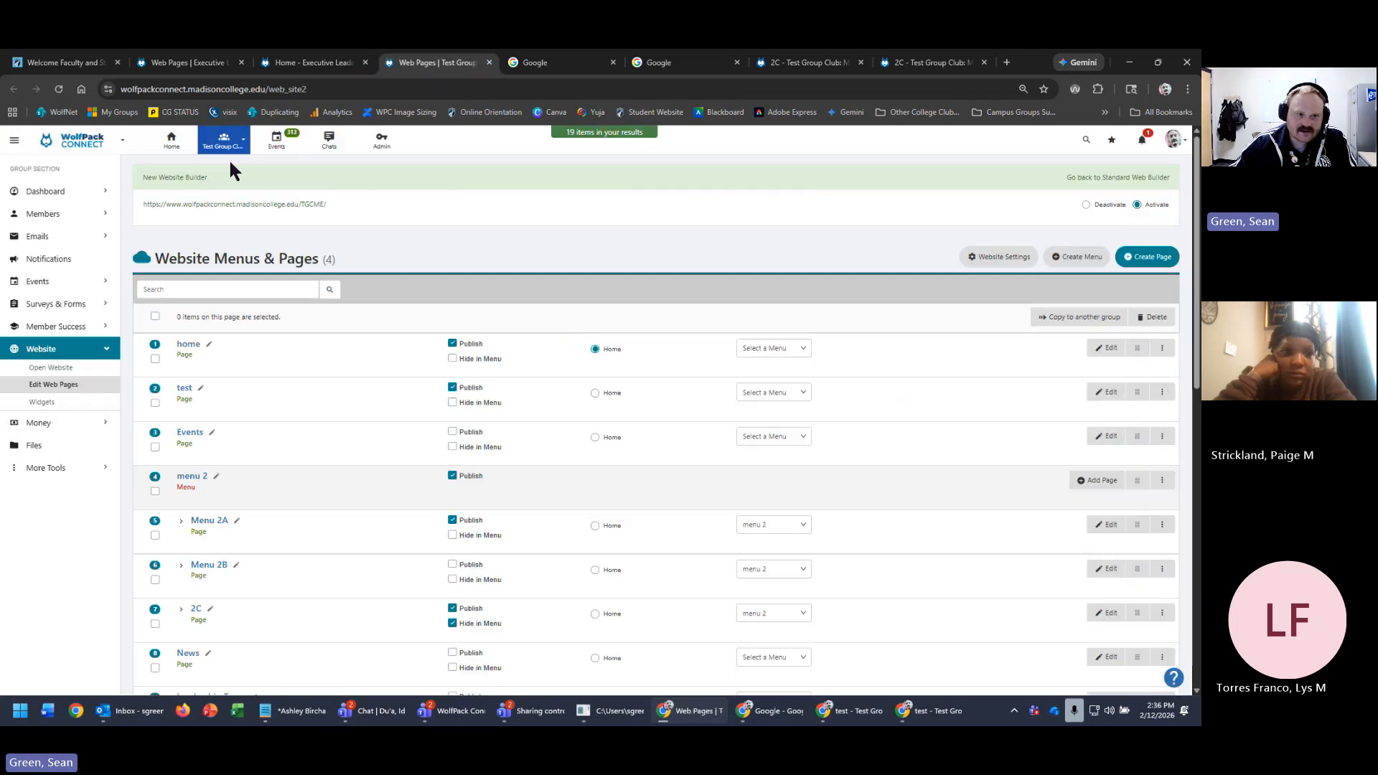
- Switch to the Test Group Club and open its live website in a new tab
click(224, 144)
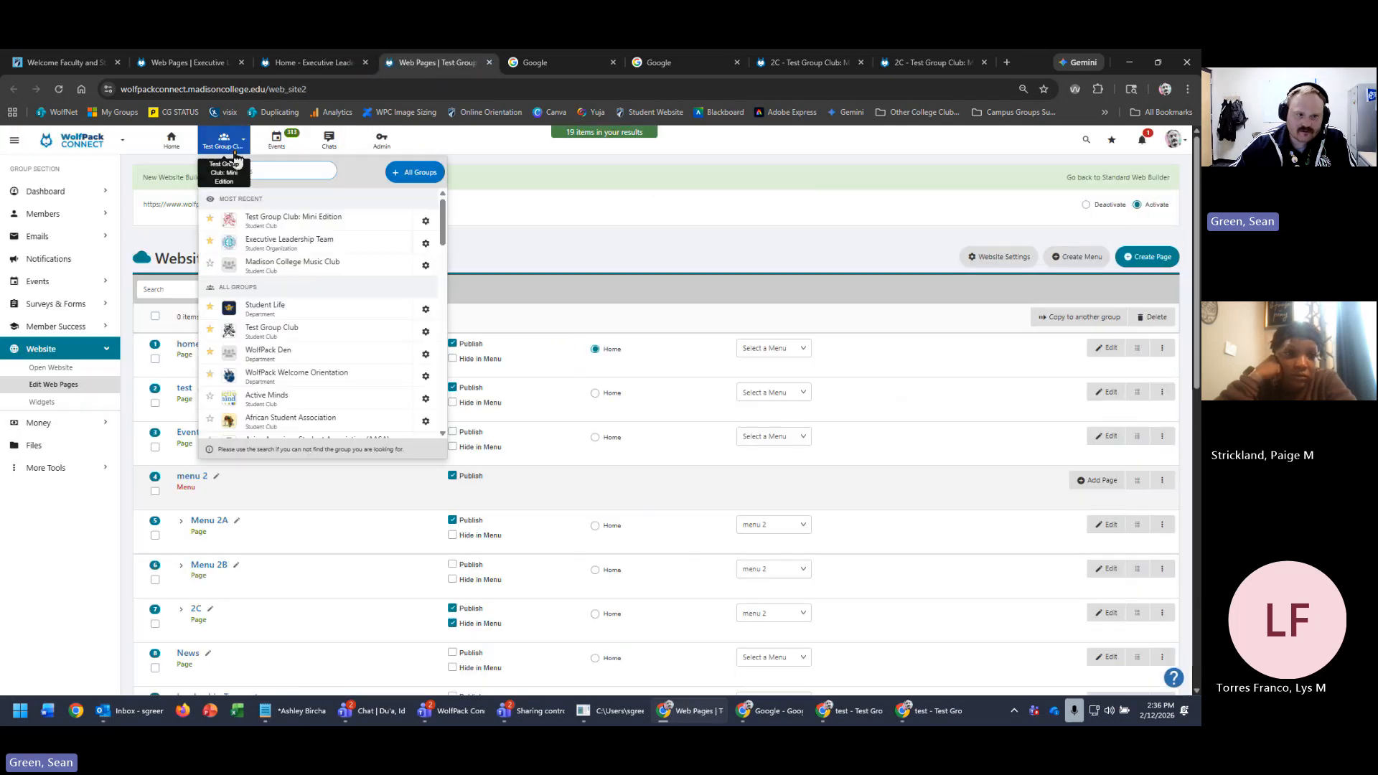
click(308, 327)
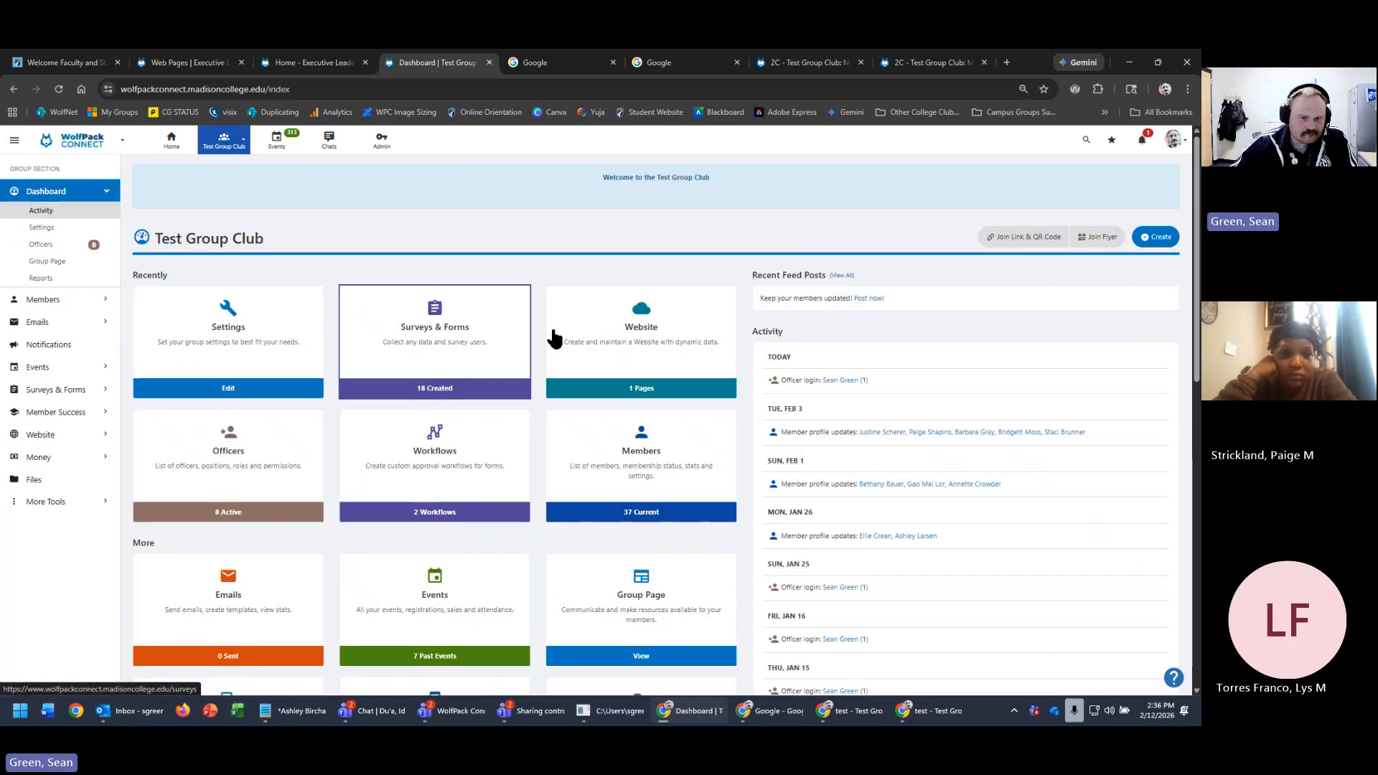
click(699, 325)
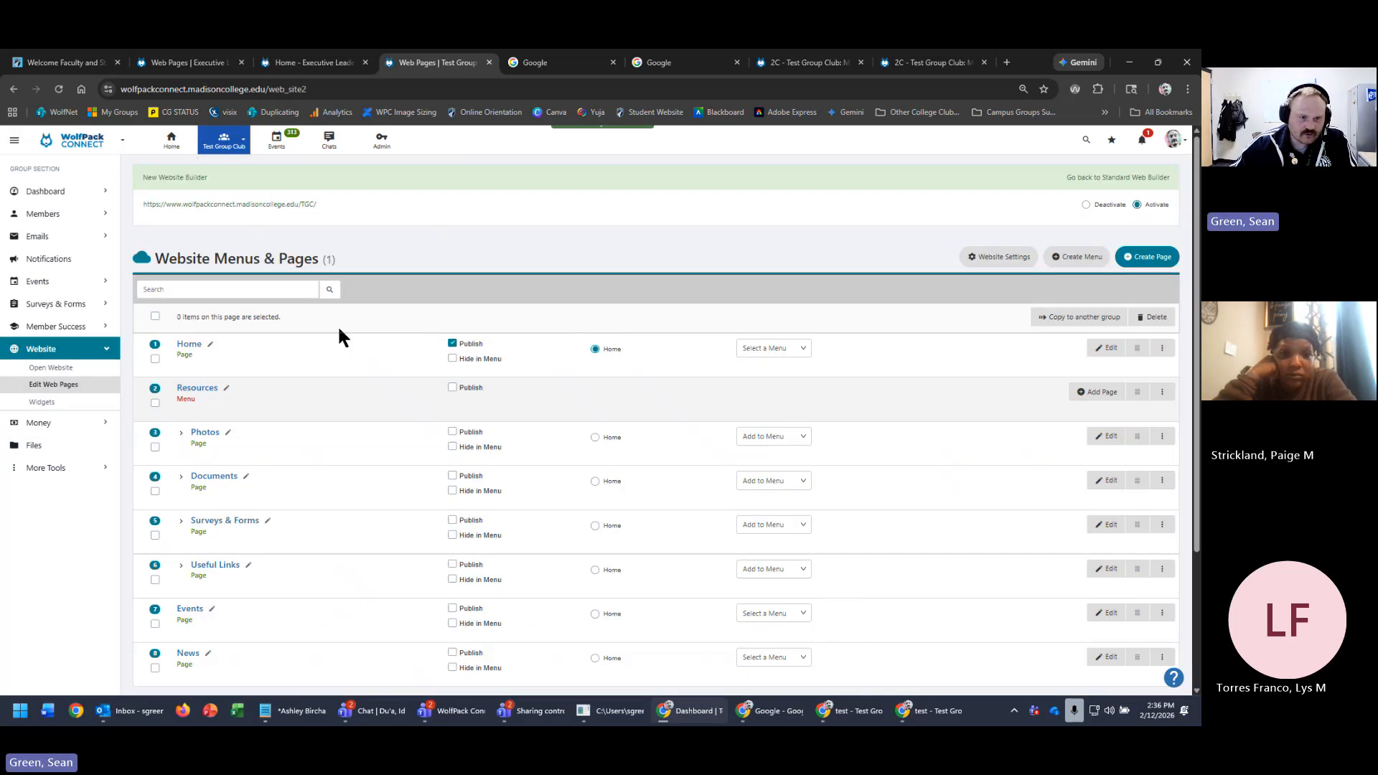
click(245, 205)
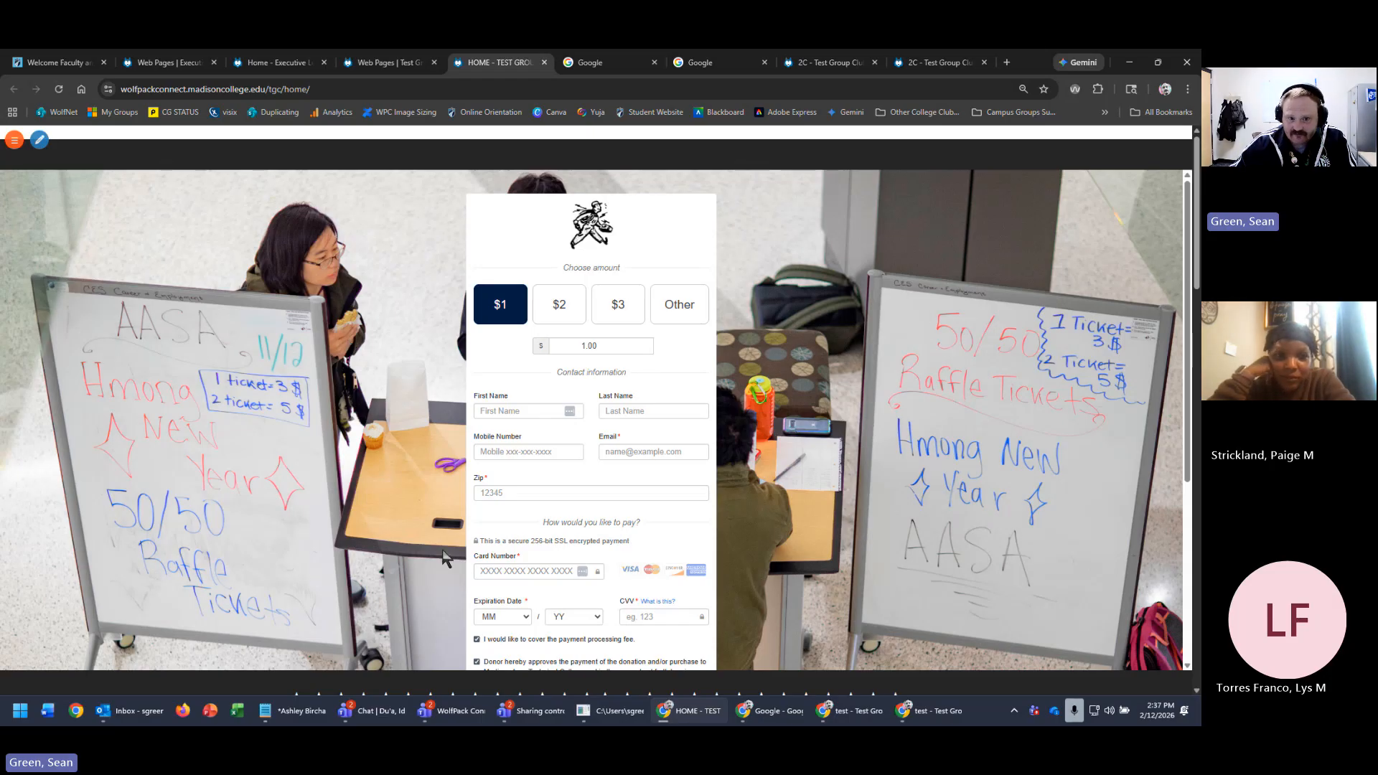
- View the GiveSmart TGC widget's source embed code, then close the dialog unchanged
key(ctrl+shift+Tab)
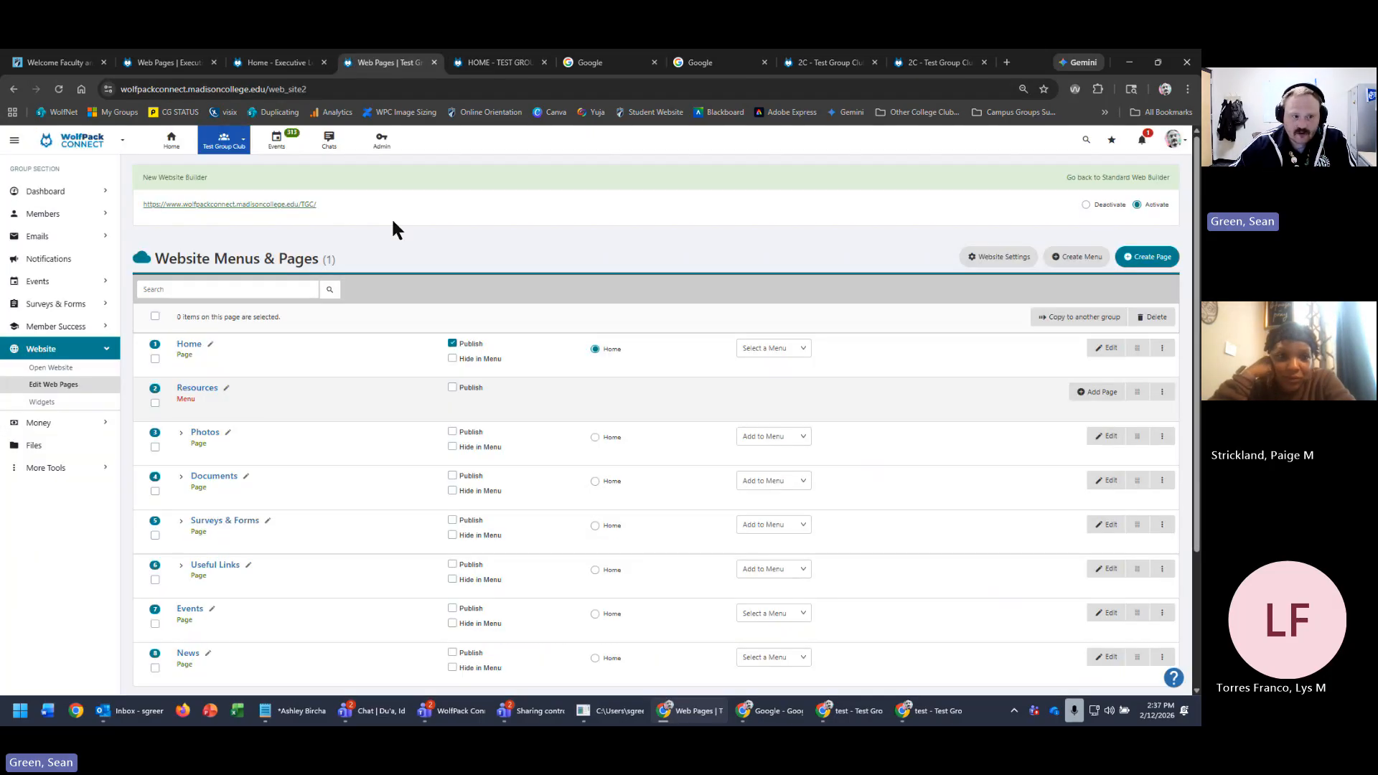
click(43, 405)
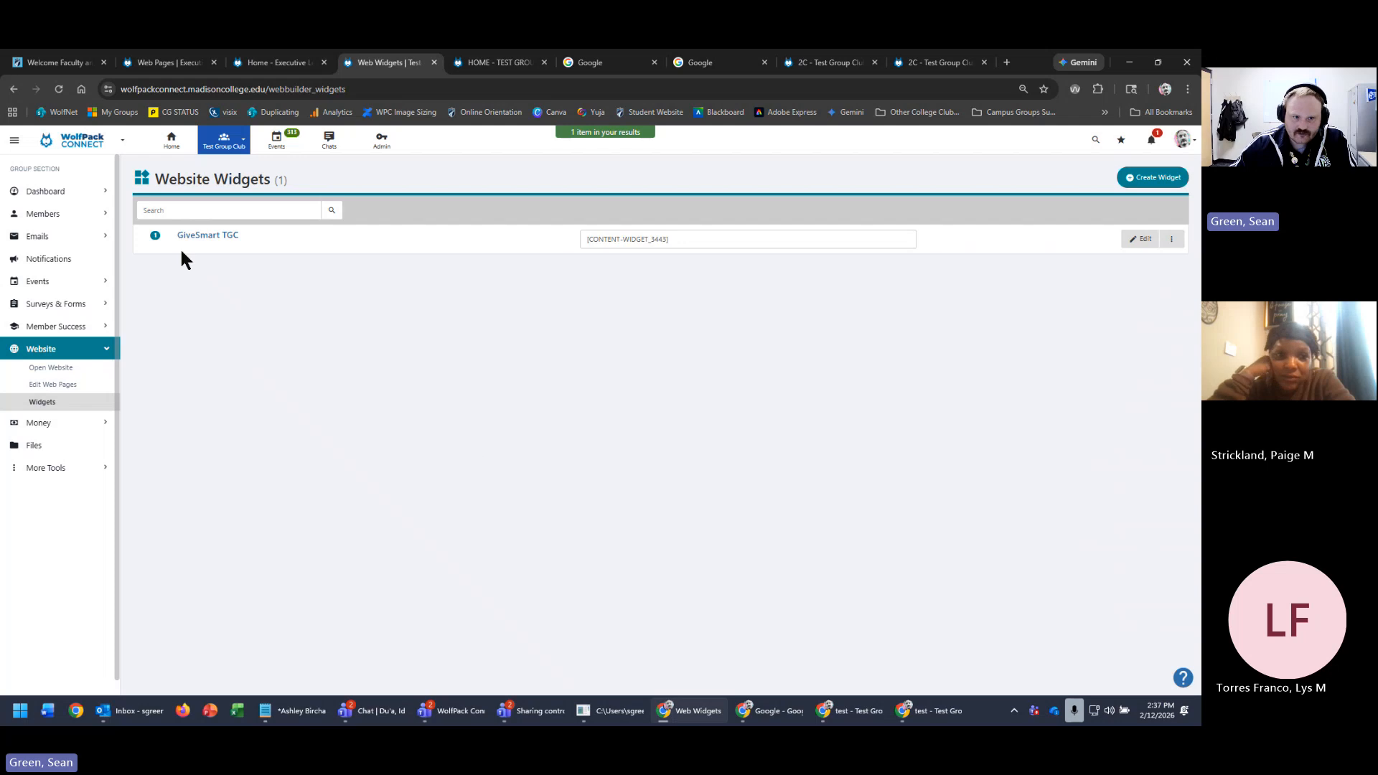
click(731, 240)
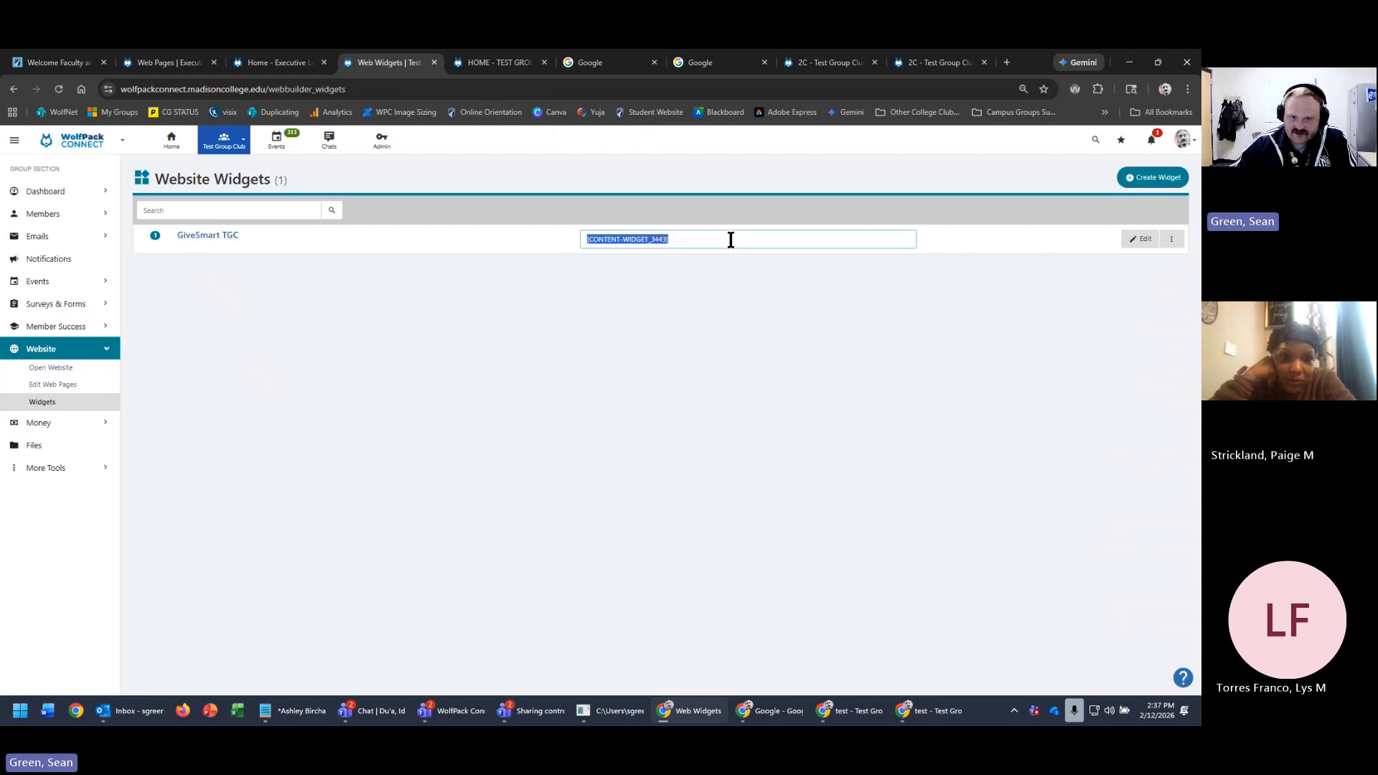
click(1143, 243)
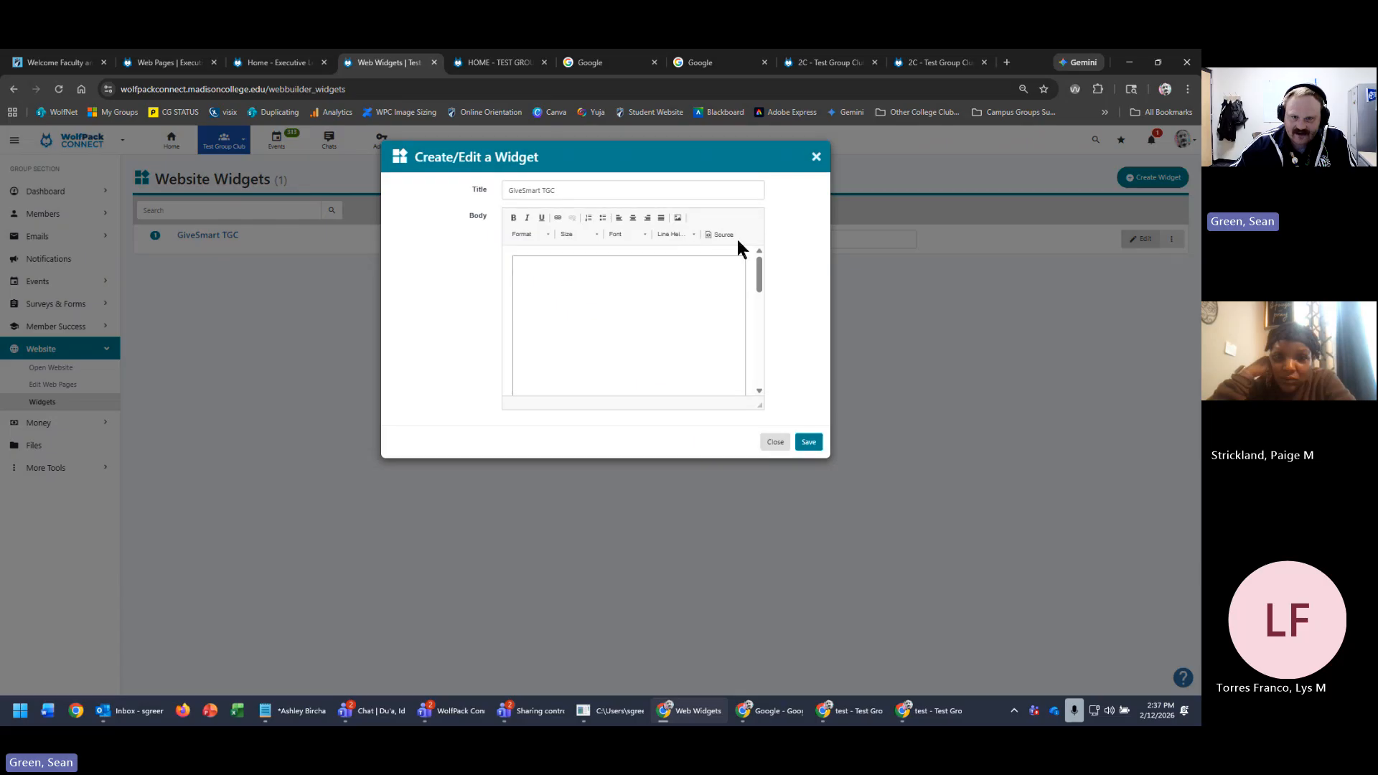
click(724, 234)
key(ctrl+a)
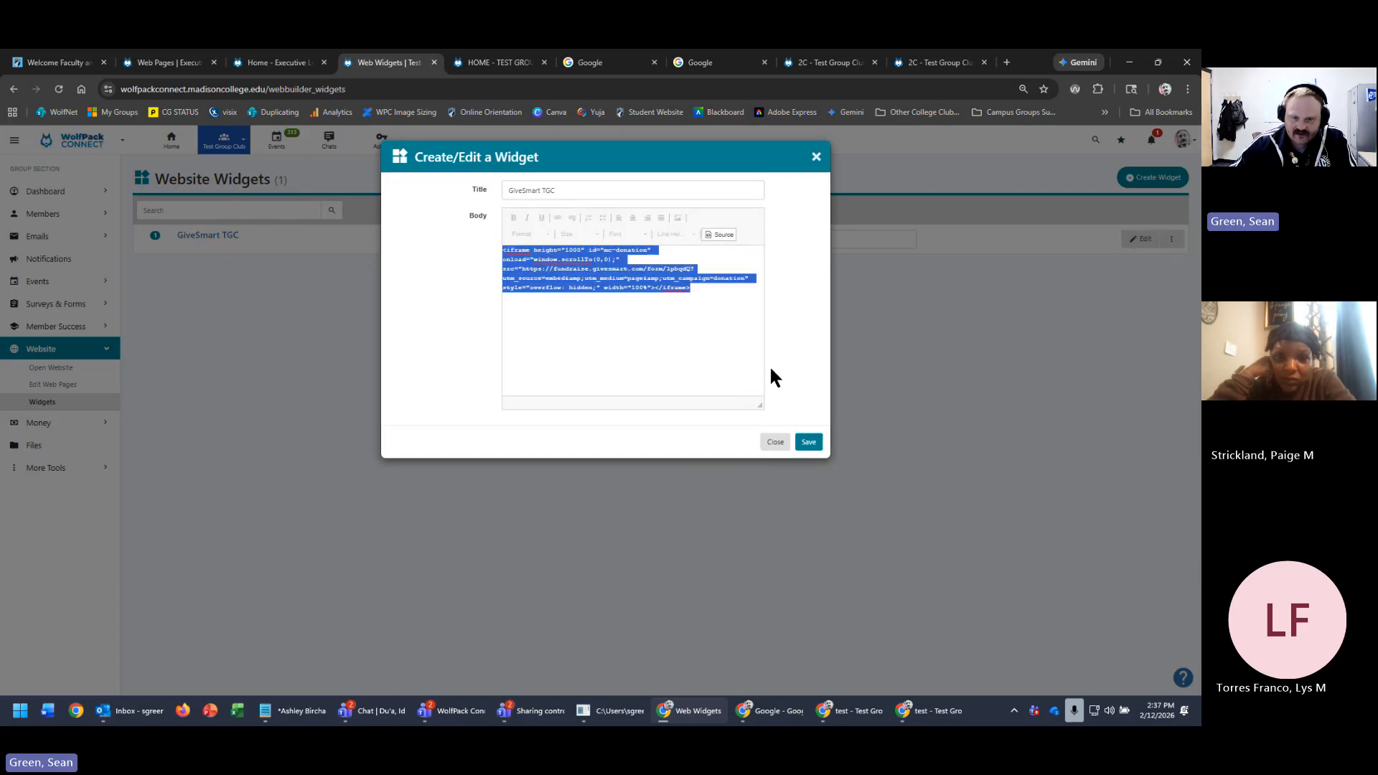
click(815, 158)
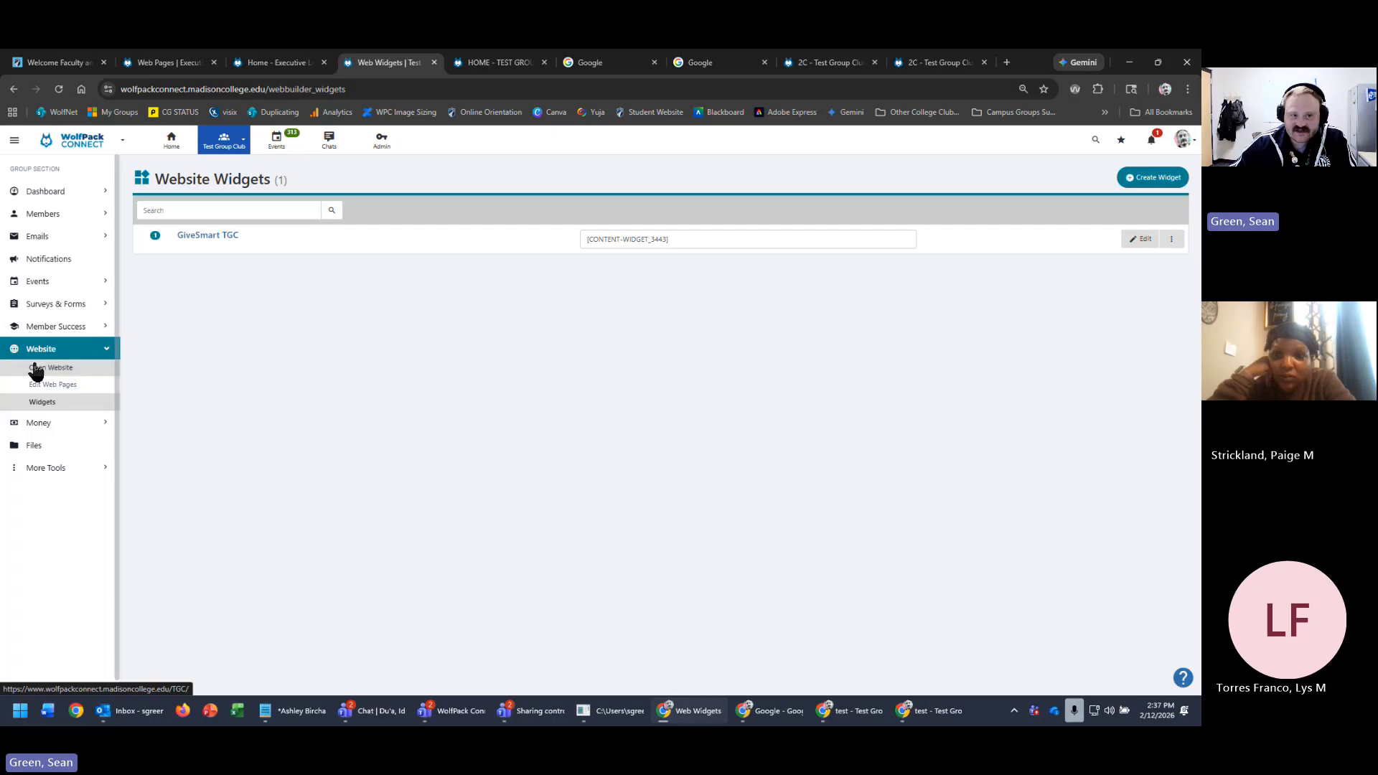
- Scroll through the Test Group Club live site, close it, and return to Edit Web Pages
click(479, 64)
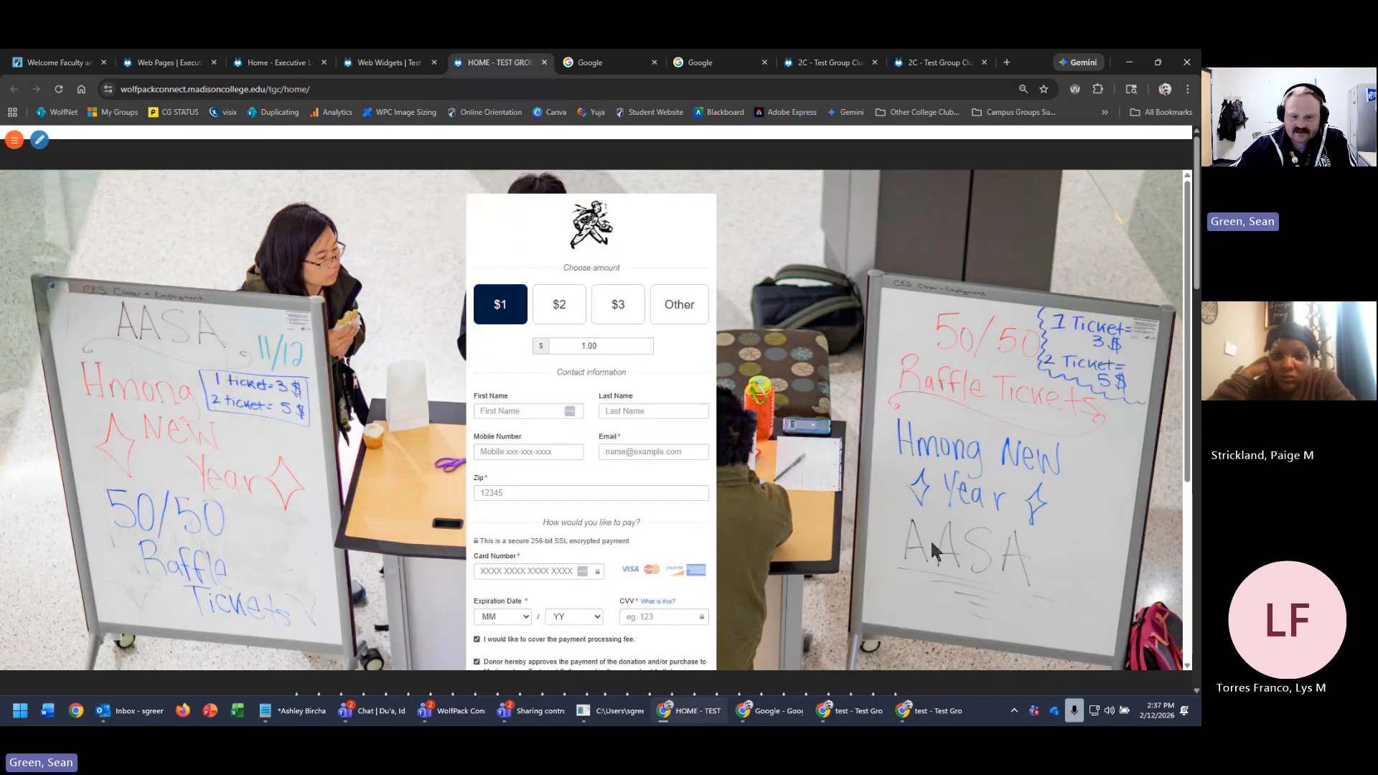
scroll(927, 533, down, 4)
scroll(950, 456, down, 10)
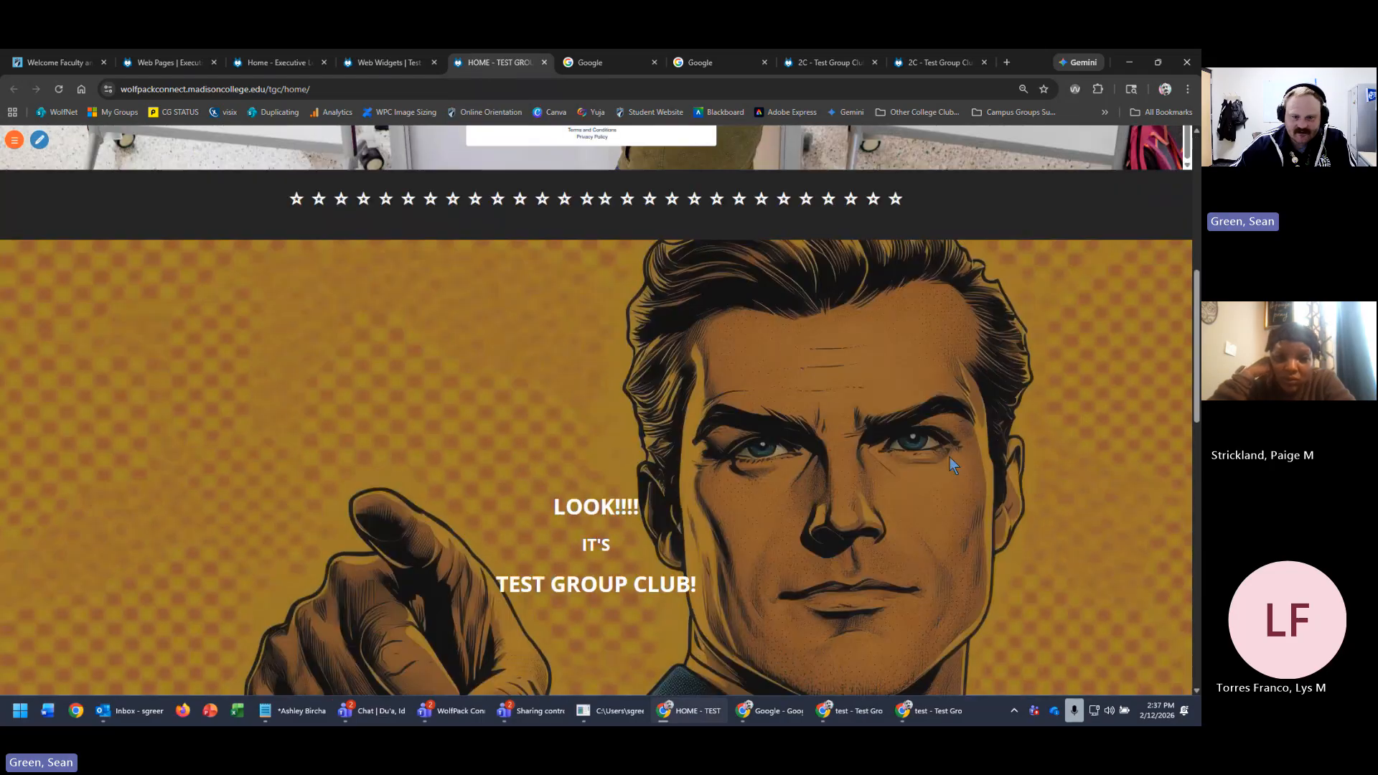
scroll(941, 461, down, 3)
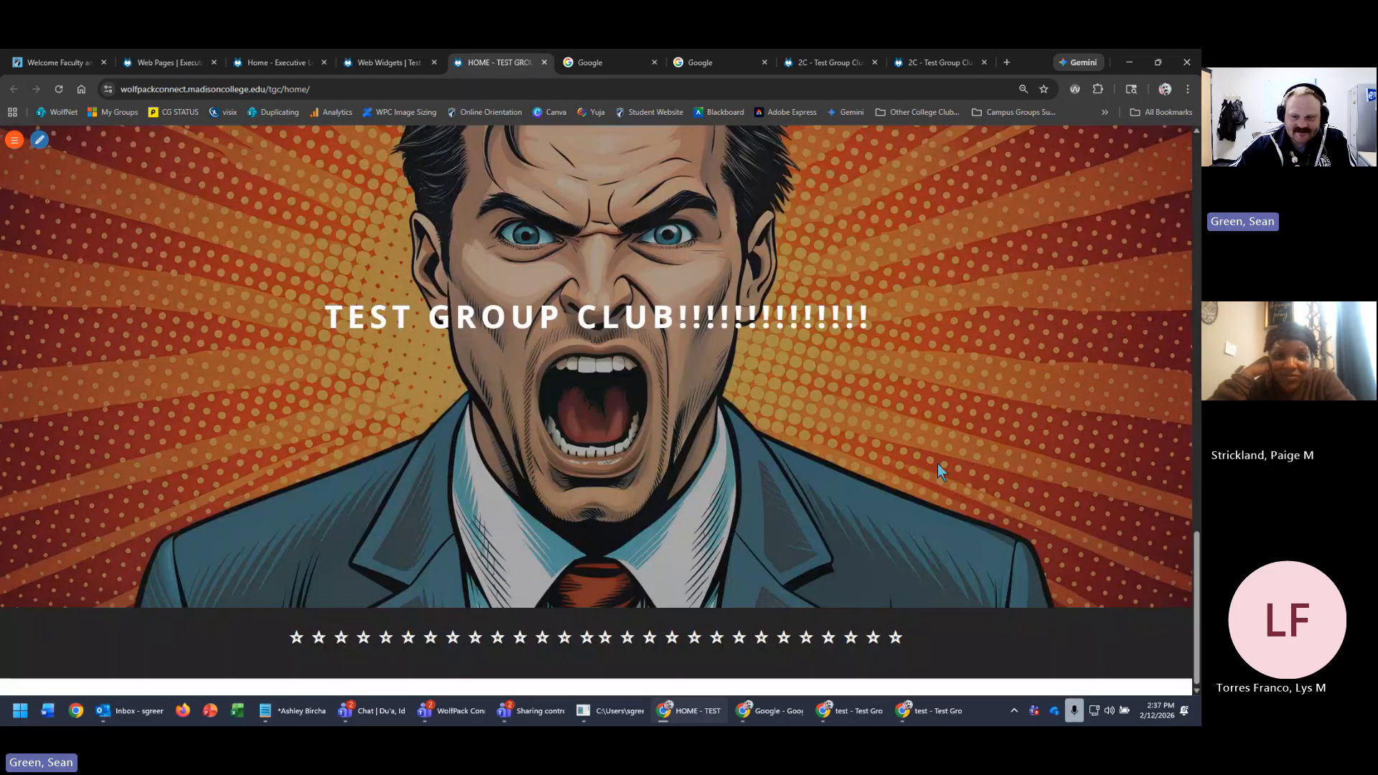
scroll(938, 471, up, 9)
scroll(939, 480, up, 3)
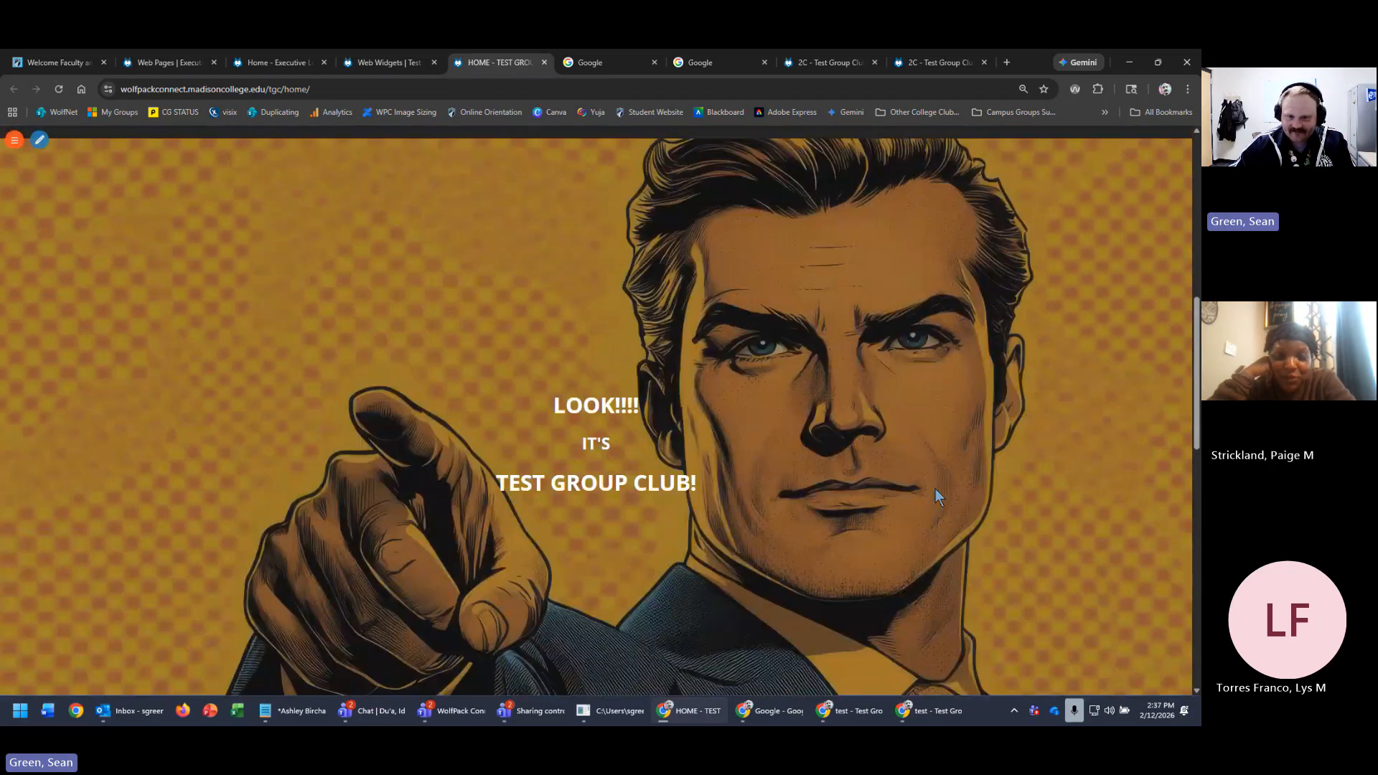
scroll(936, 488, up, 2)
scroll(936, 489, down, 3)
scroll(936, 490, down, 8)
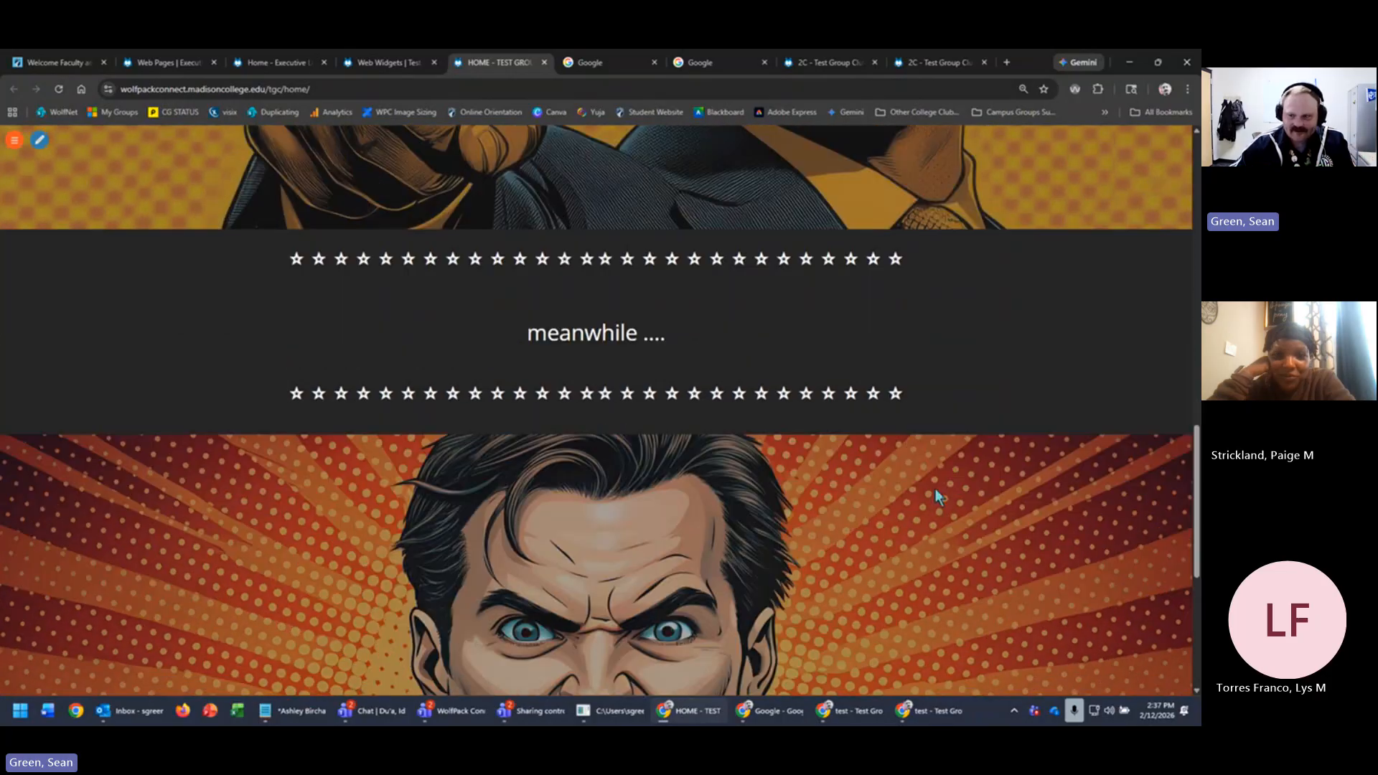
scroll(934, 493, up, 10)
scroll(921, 503, up, 6)
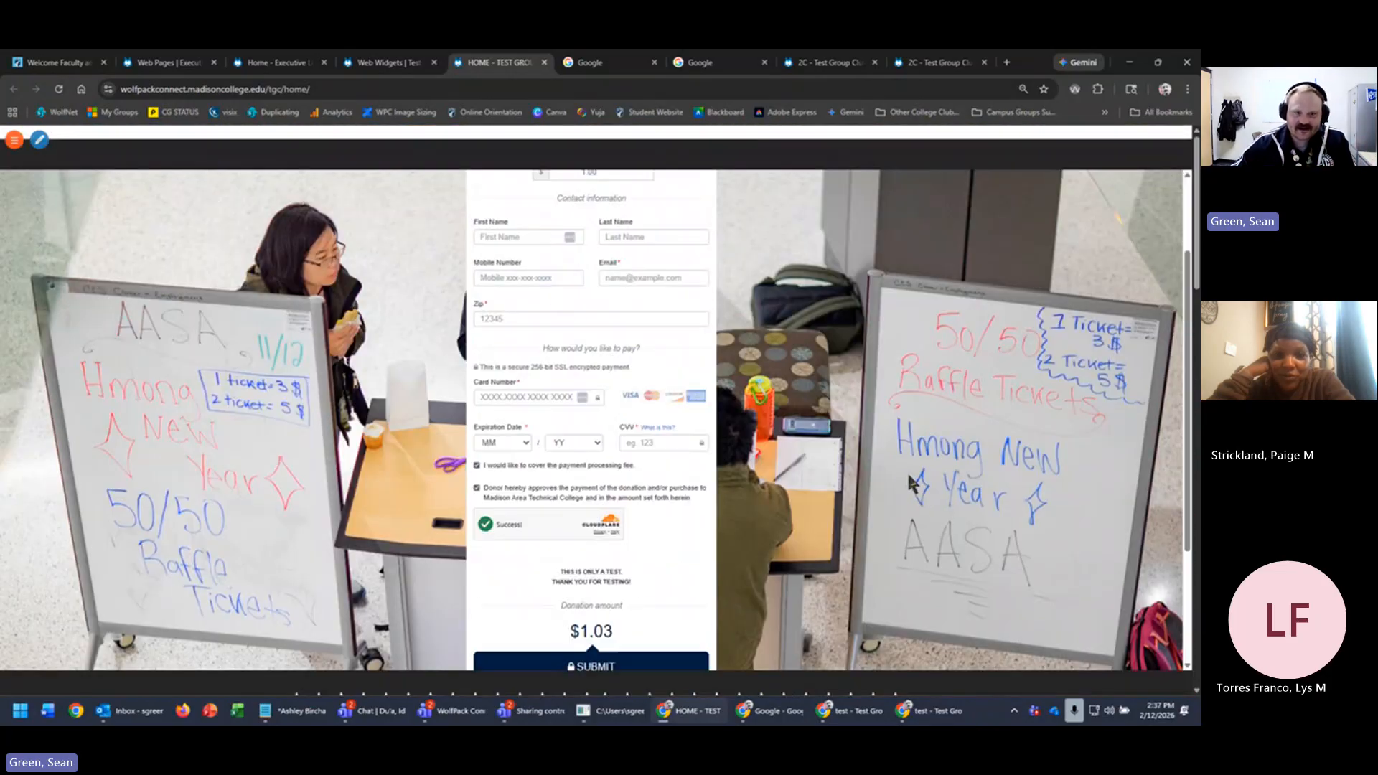
click(545, 63)
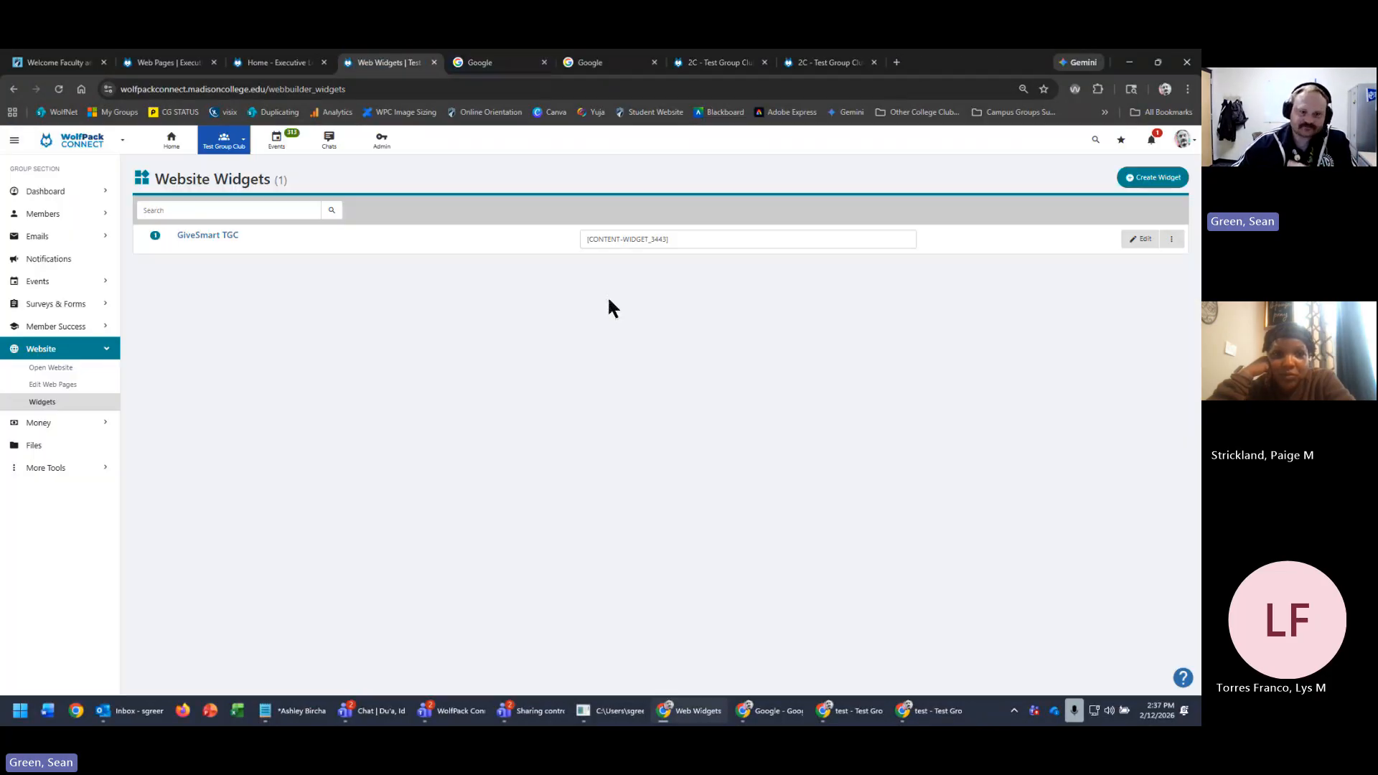
click(53, 385)
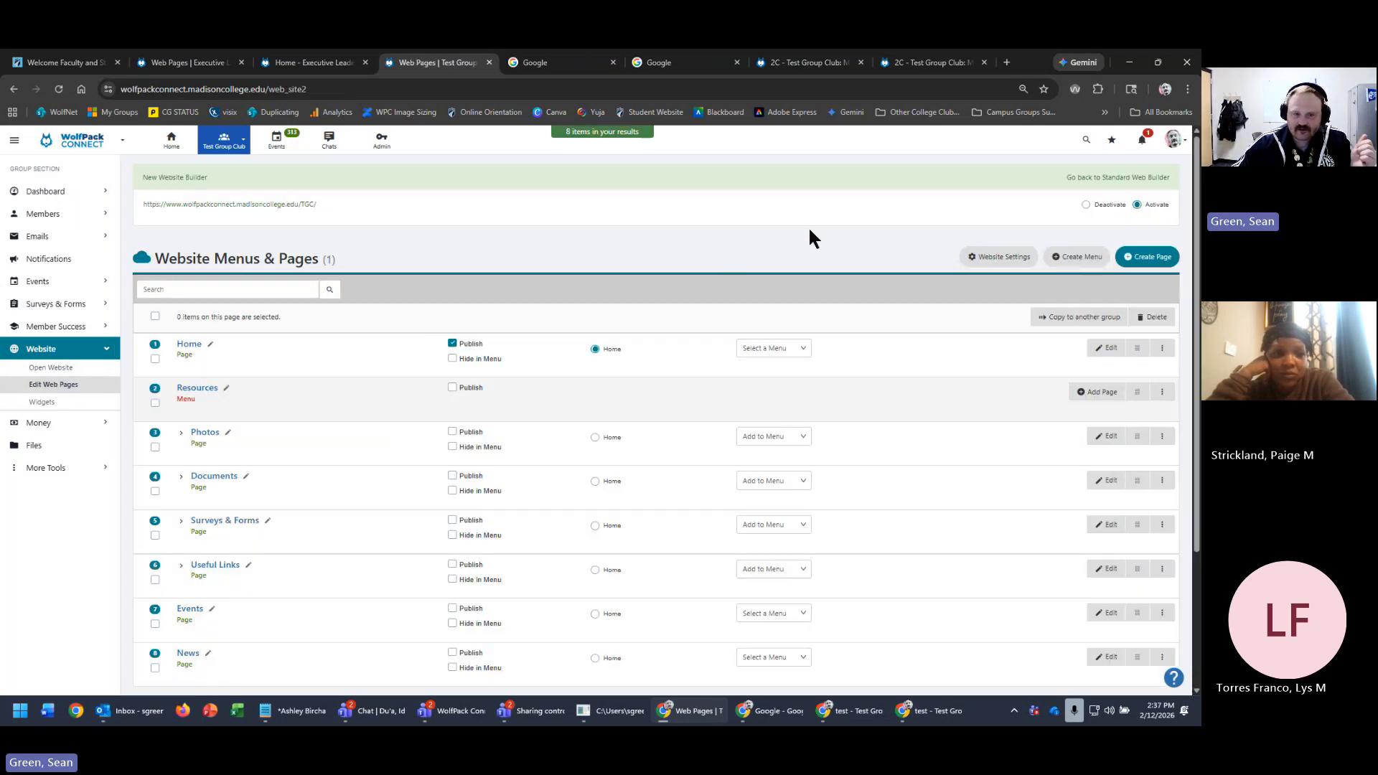